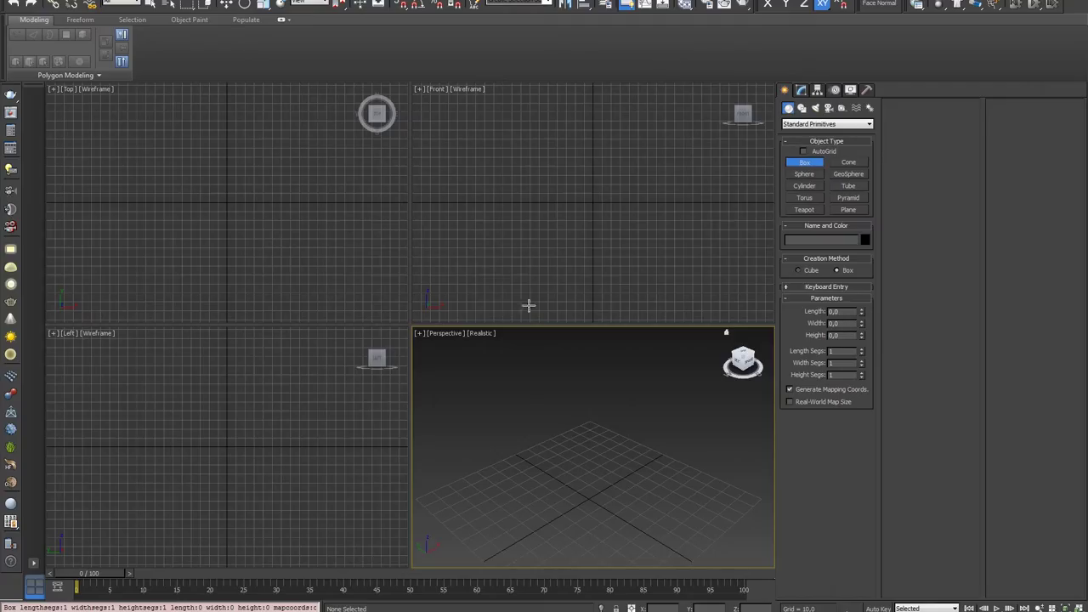
Step: Draw Box001 in the Top viewport, sized 44.514 × 66.458 × 102.821
{"action": "left_click_drag", "start_coordinate": [199, 179], "coordinate": [259, 220]}
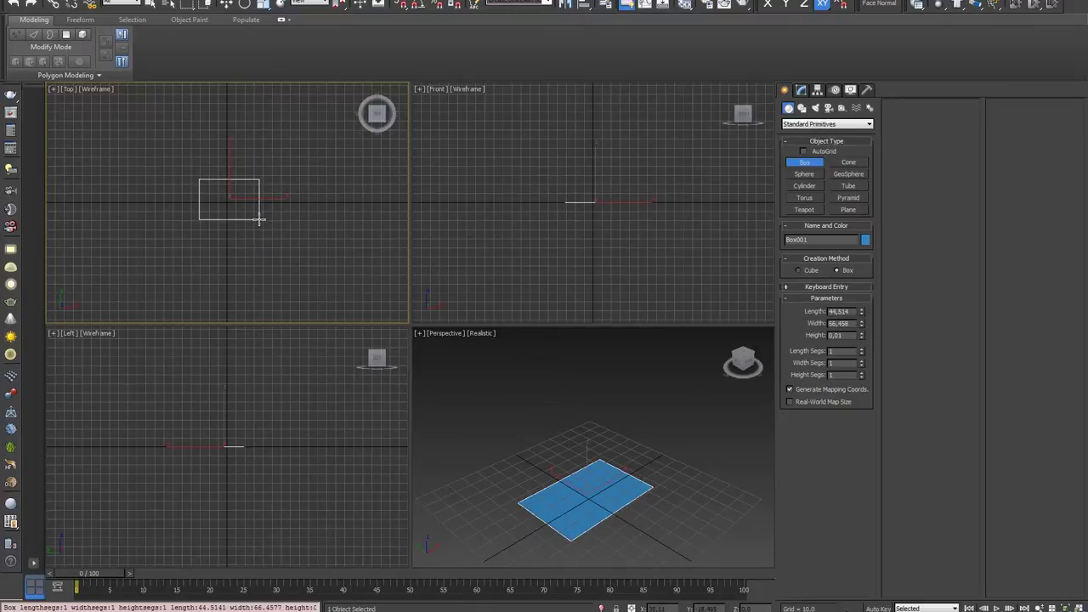
{"action": "left_click", "coordinate": [271, 126]}
{"action": "scroll", "coordinate": [627, 415], "scroll_direction": "down", "scroll_amount": 2}
{"action": "scroll", "coordinate": [612, 415], "scroll_direction": "down", "scroll_amount": 2}
Step: Maximize the Perspective viewport and orbit to view the box from the front
{"action": "key", "text": "alt+w"}
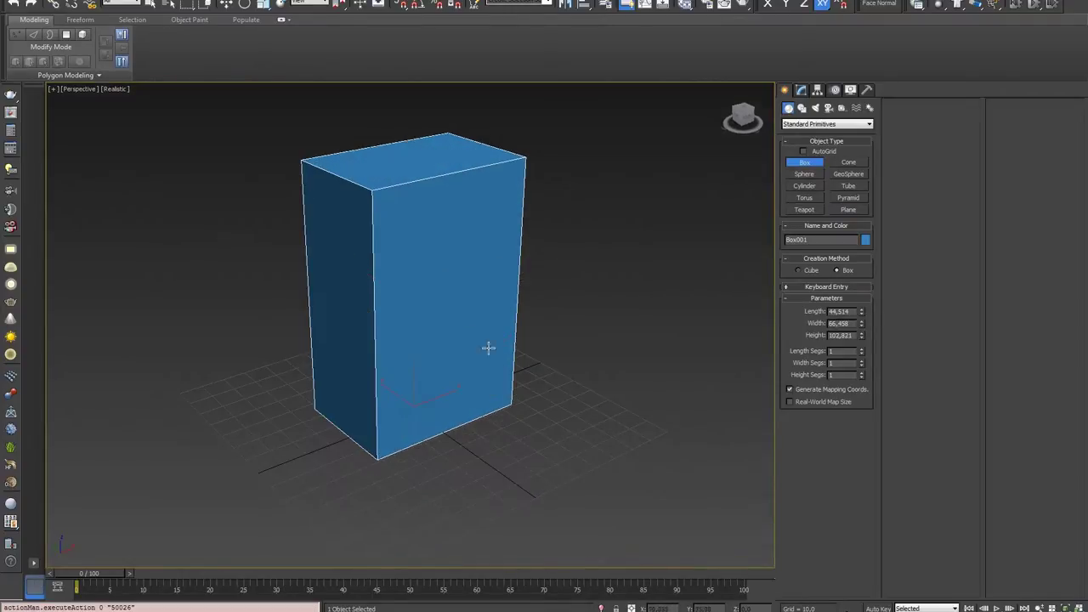
{"action": "middle_click_drag", "start_coordinate": [417, 258], "coordinate": [423, 221], "text": "alt"}
{"action": "key", "text": "w"}
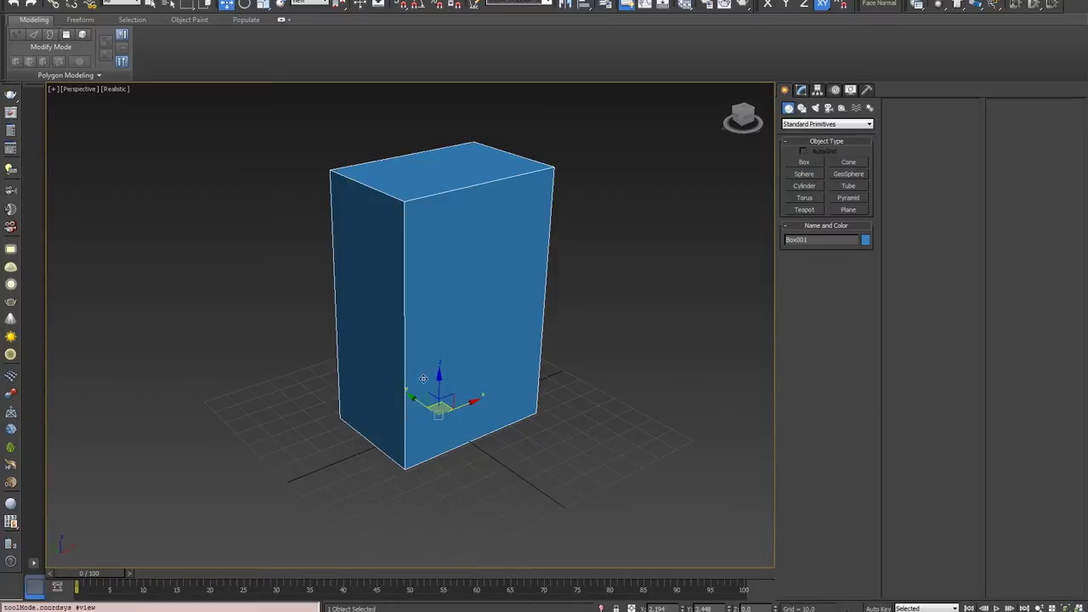
{"action": "middle_click_drag", "start_coordinate": [429, 368], "coordinate": [416, 365], "text": "alt"}
Step: Convert Box001 to an Editable Poly and Swift Loop a horizontal edge loop near its base
{"action": "right_click", "coordinate": [483, 331]}
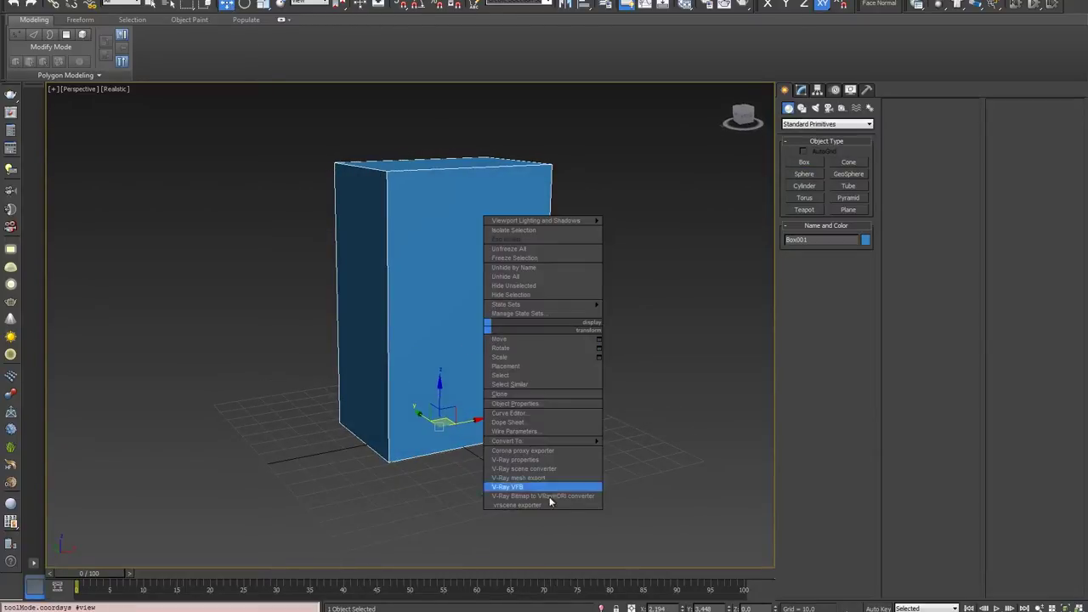
{"action": "mouse_move", "coordinate": [543, 441]}
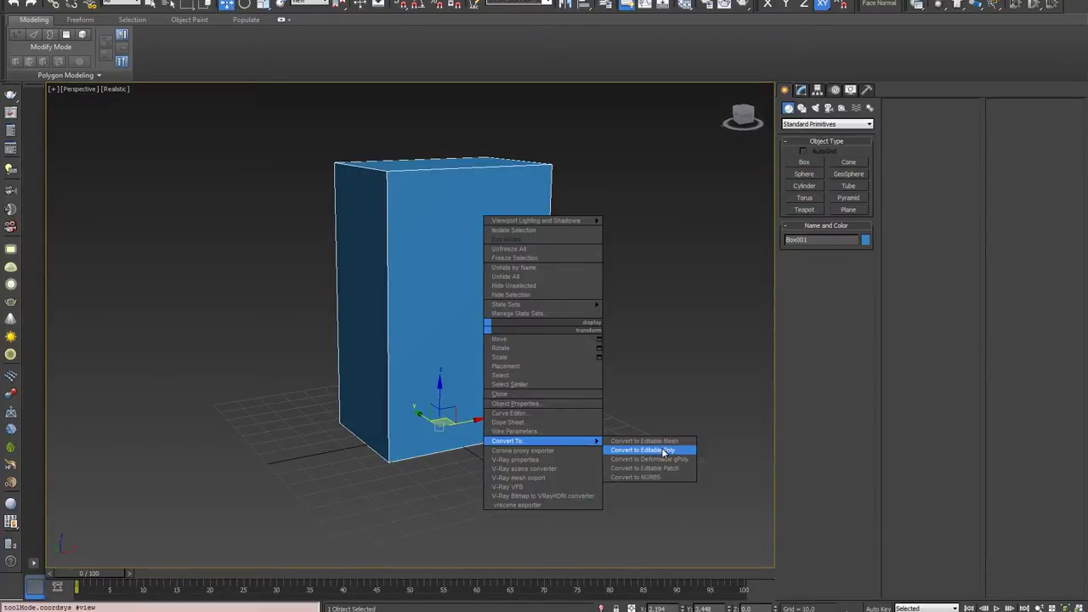
{"action": "left_click", "coordinate": [664, 451]}
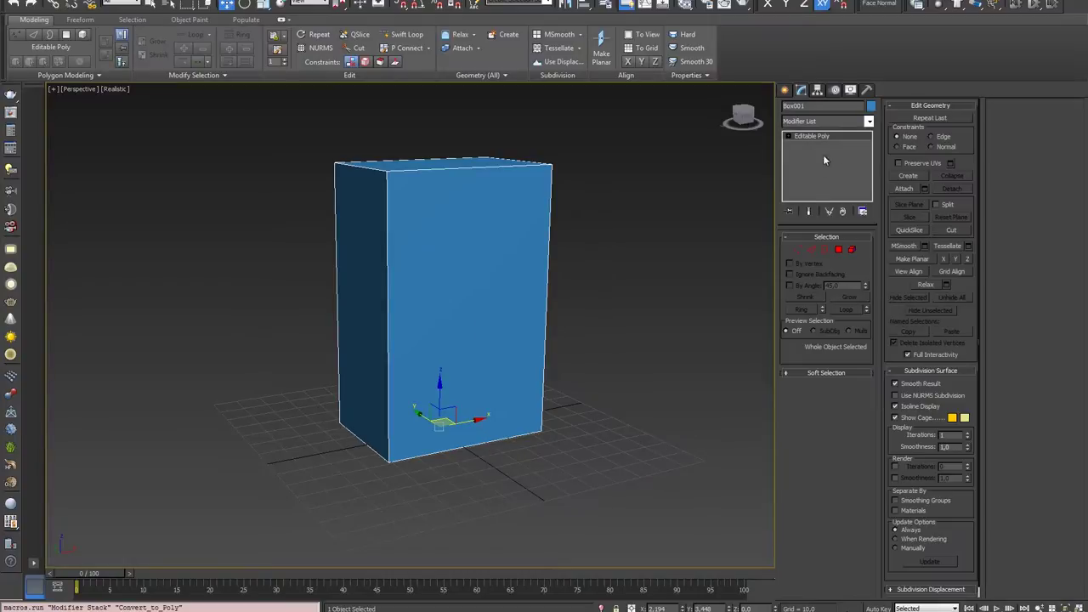
{"action": "left_click", "coordinate": [407, 34]}
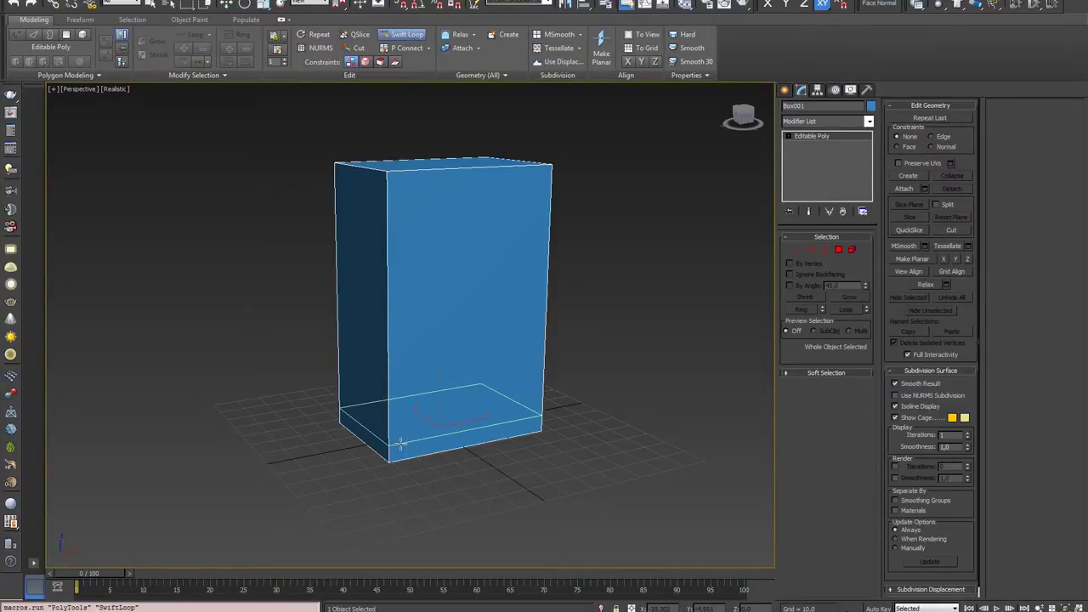
{"action": "left_click", "coordinate": [400, 444]}
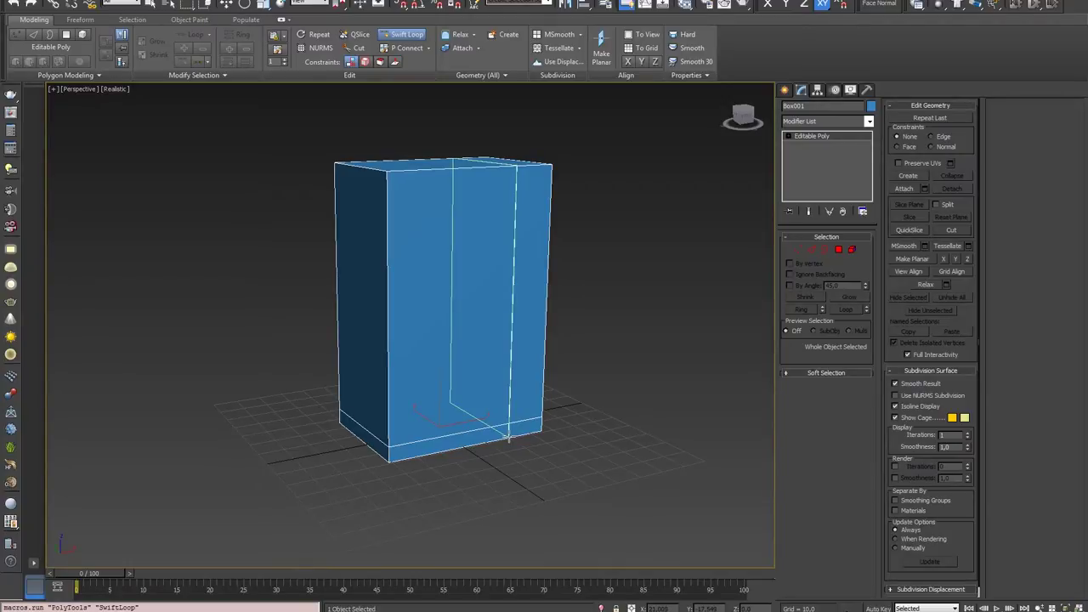
{"action": "right_click", "coordinate": [507, 438]}
Step: In Polygon mode, select two bottom polygons and Grow them into the whole bottom band
{"action": "left_click", "coordinate": [840, 249]}
{"action": "mouse_move", "coordinate": [604, 419]}
{"action": "middle_mouse_down", "text": "alt"}
{"action": "mouse_move", "coordinate": [486, 432]}
{"action": "mouse_move", "coordinate": [589, 498]}
{"action": "middle_mouse_up", "text": "alt"}
{"action": "left_click", "coordinate": [483, 419]}
{"action": "left_click", "coordinate": [517, 417], "text": "ctrl"}
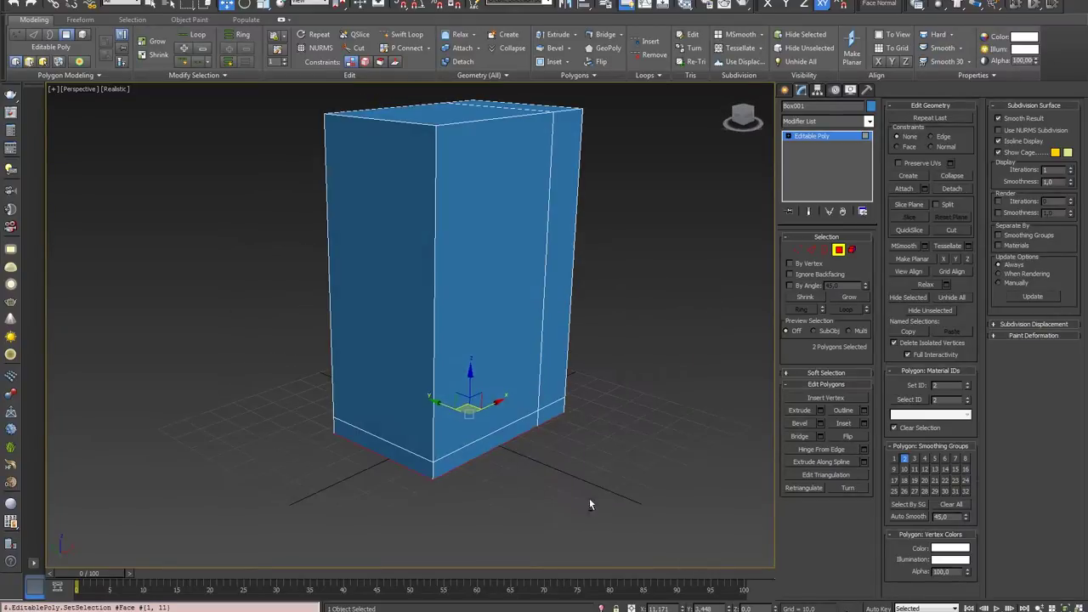
{"action": "left_click", "coordinate": [850, 297]}
{"action": "middle_click_drag", "start_coordinate": [647, 383], "coordinate": [581, 406], "text": "alt"}
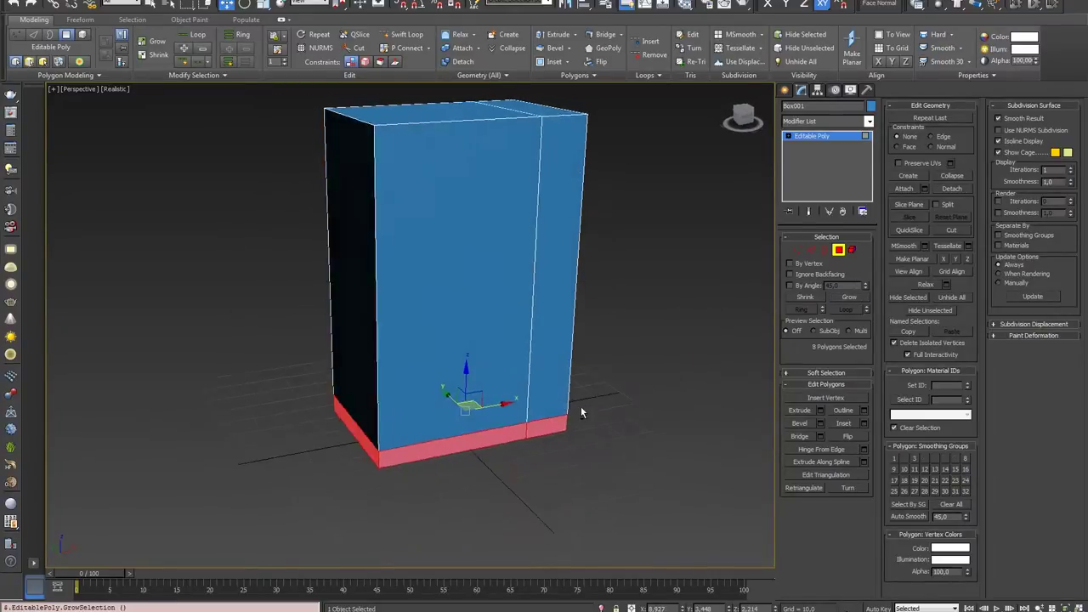
Step: Try a thin Local Normal extrusion on the bottom band, then cancel it
{"action": "left_click", "coordinate": [821, 410]}
{"action": "left_click", "coordinate": [422, 330]}
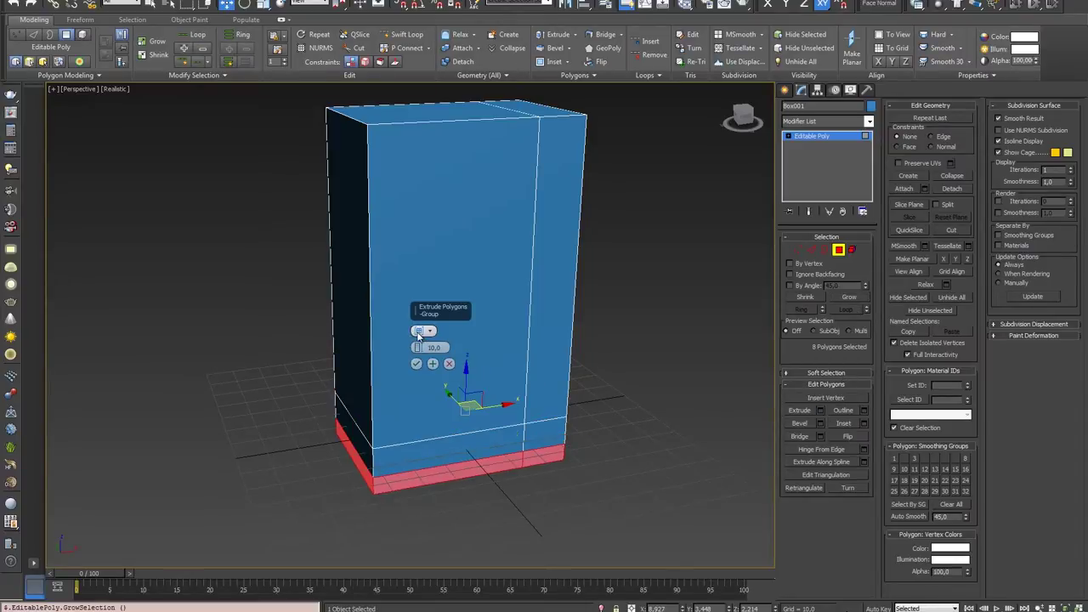
{"action": "left_click", "coordinate": [419, 339]}
{"action": "left_click_drag", "start_coordinate": [419, 351], "coordinate": [426, 396]}
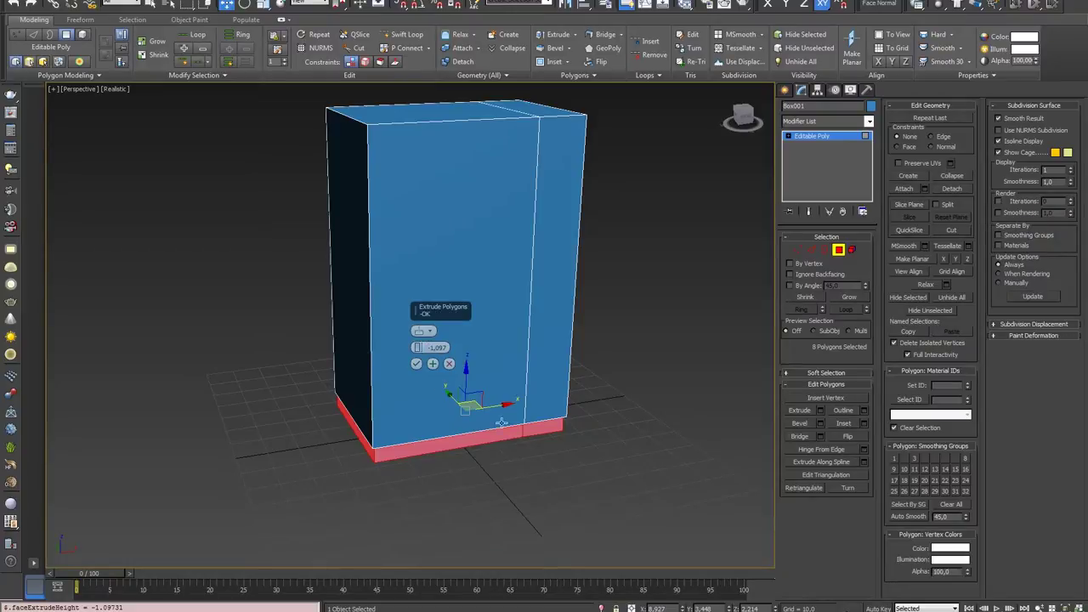
{"action": "middle_click_drag", "start_coordinate": [460, 443], "coordinate": [457, 364], "text": "alt"}
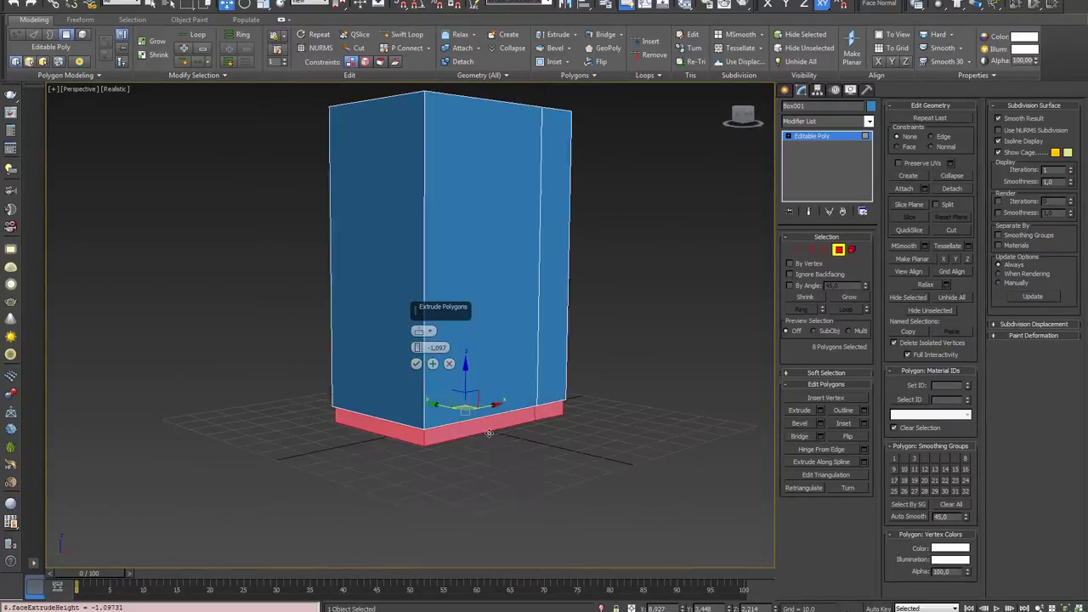
{"action": "left_click", "coordinate": [451, 364]}
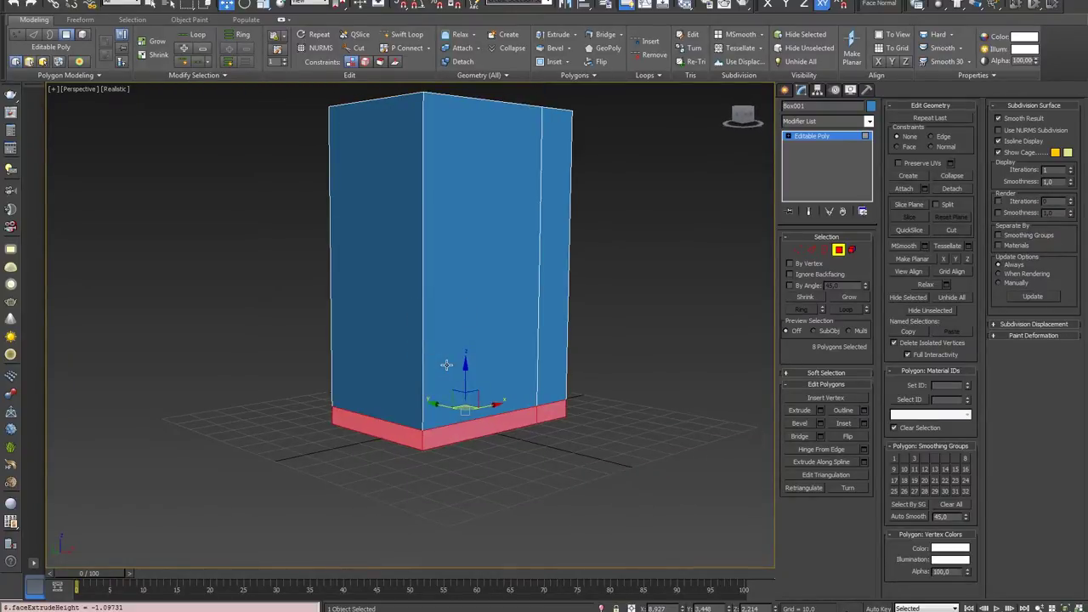
{"action": "middle_click_drag", "start_coordinate": [490, 420], "coordinate": [493, 426], "text": "alt"}
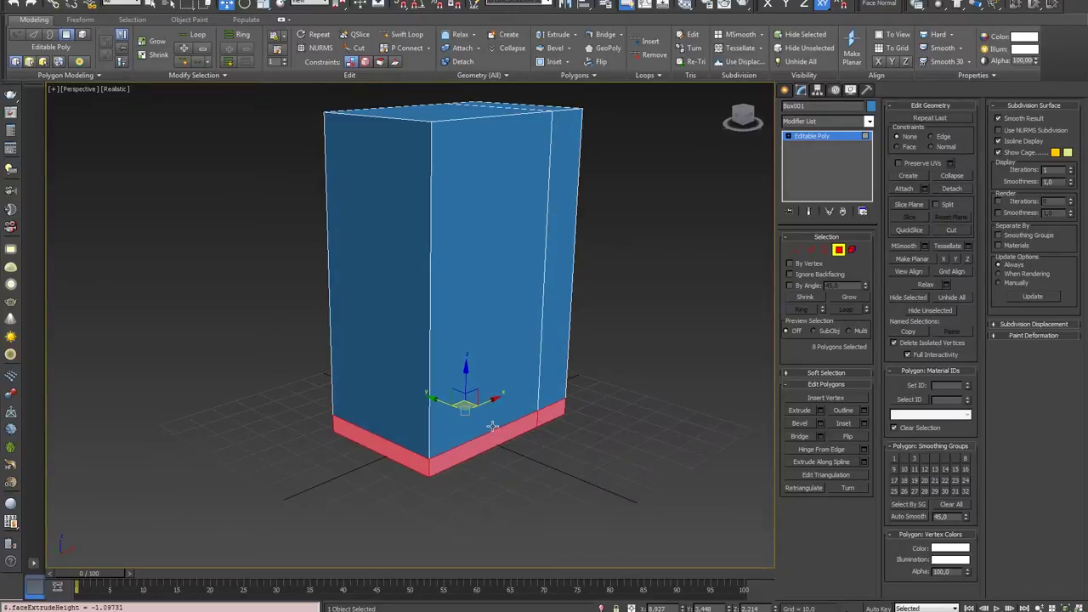
Step: Extrude the bottom band 0.968 along local normals and scale it down slightly
{"action": "left_click", "coordinate": [821, 413]}
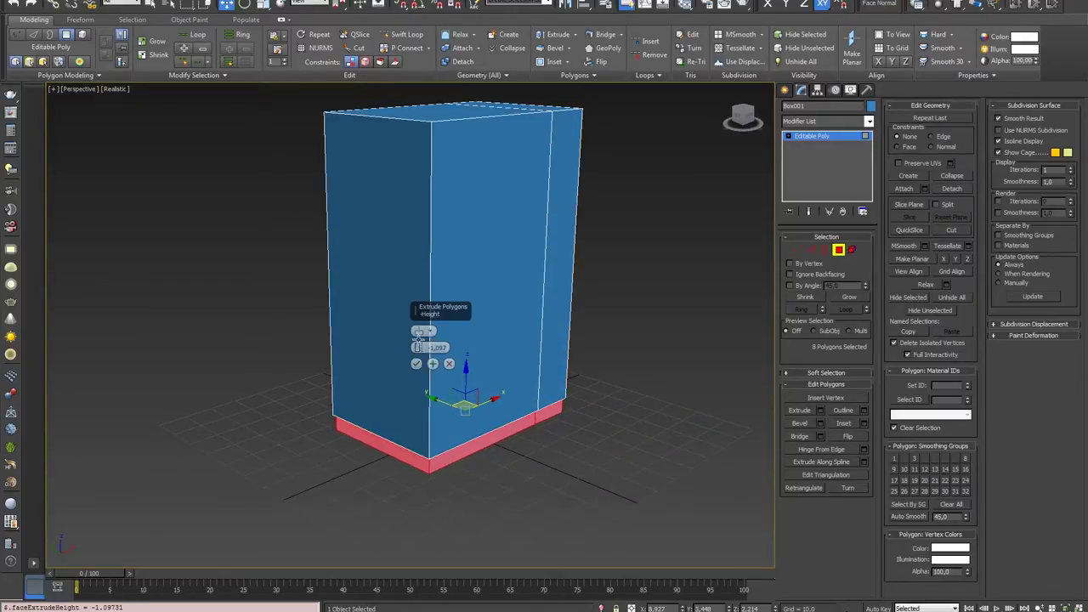
{"action": "left_click_drag", "start_coordinate": [418, 344], "coordinate": [425, 358]}
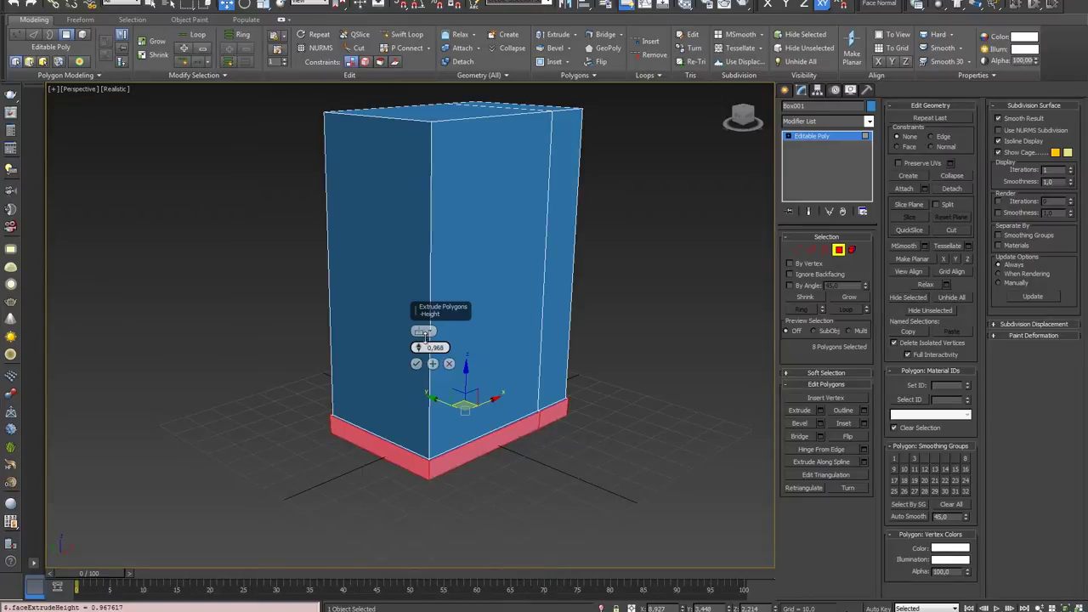
{"action": "left_click", "coordinate": [416, 364]}
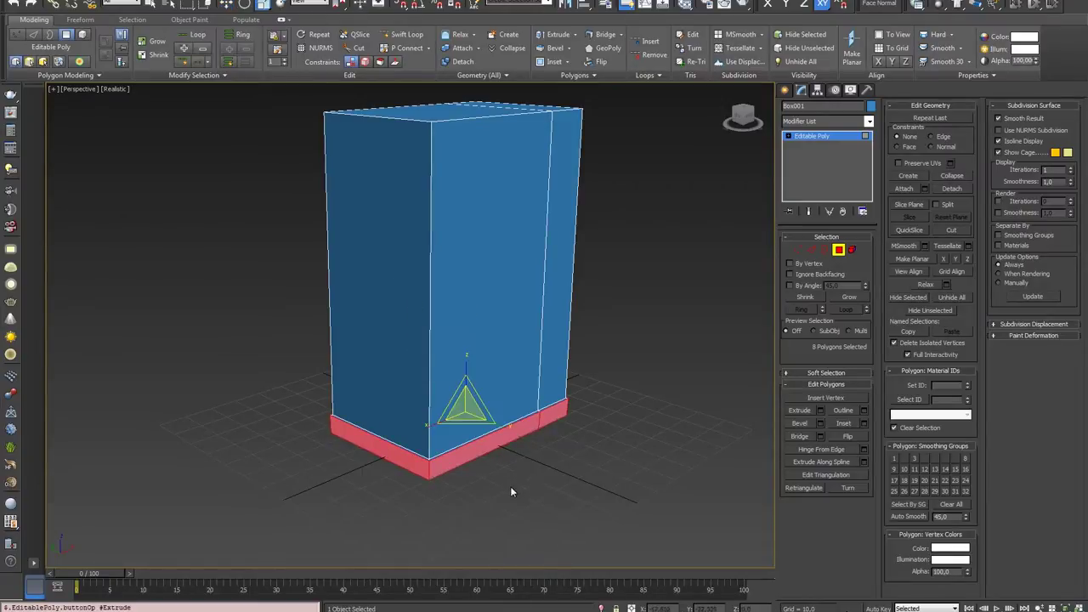
{"action": "left_click_drag", "start_coordinate": [473, 429], "coordinate": [476, 423]}
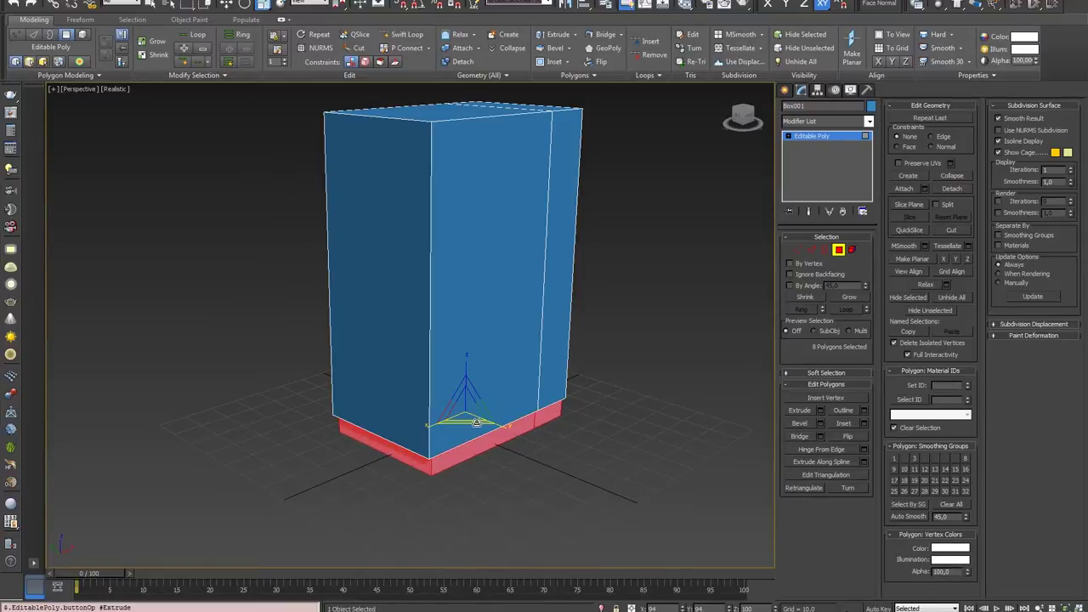
{"action": "mouse_move", "coordinate": [539, 439]}
{"action": "middle_mouse_down", "text": "alt"}
{"action": "mouse_move", "coordinate": [499, 406]}
{"action": "mouse_move", "coordinate": [488, 464]}
{"action": "middle_mouse_up", "text": "alt"}
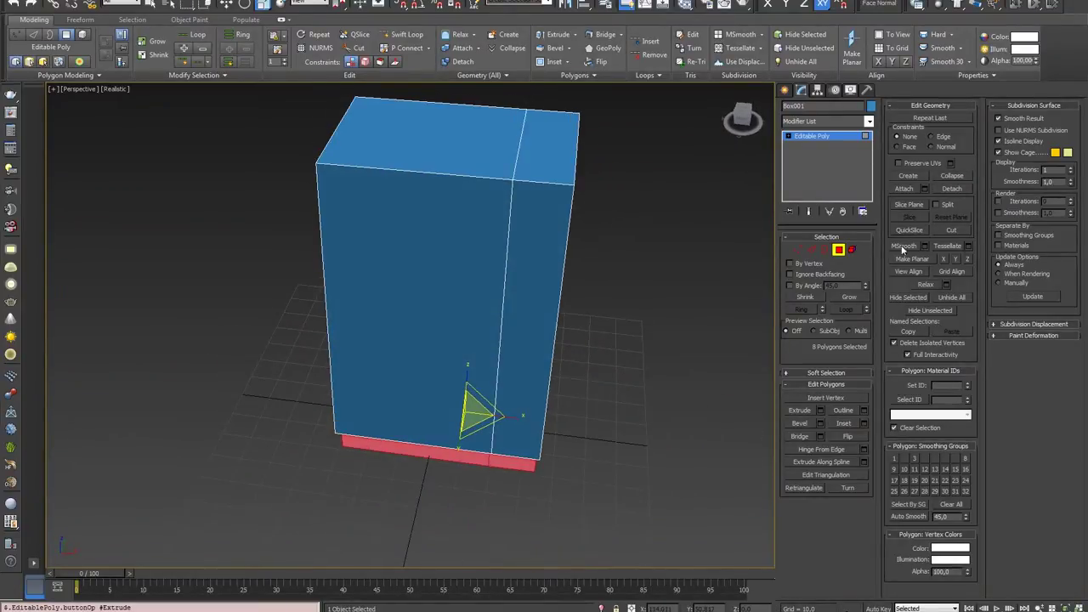
{"action": "left_click", "coordinate": [529, 230]}
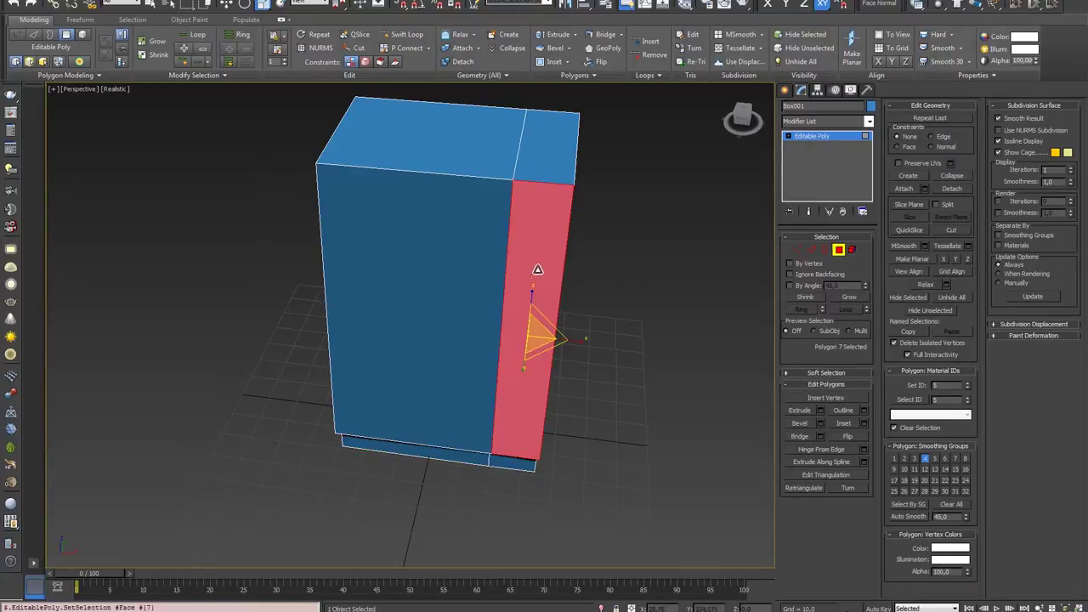
Step: Bevel the right-hand front strip with 0 height and a small inward outline
{"action": "middle_click_drag", "start_coordinate": [535, 267], "coordinate": [544, 281], "text": "alt"}
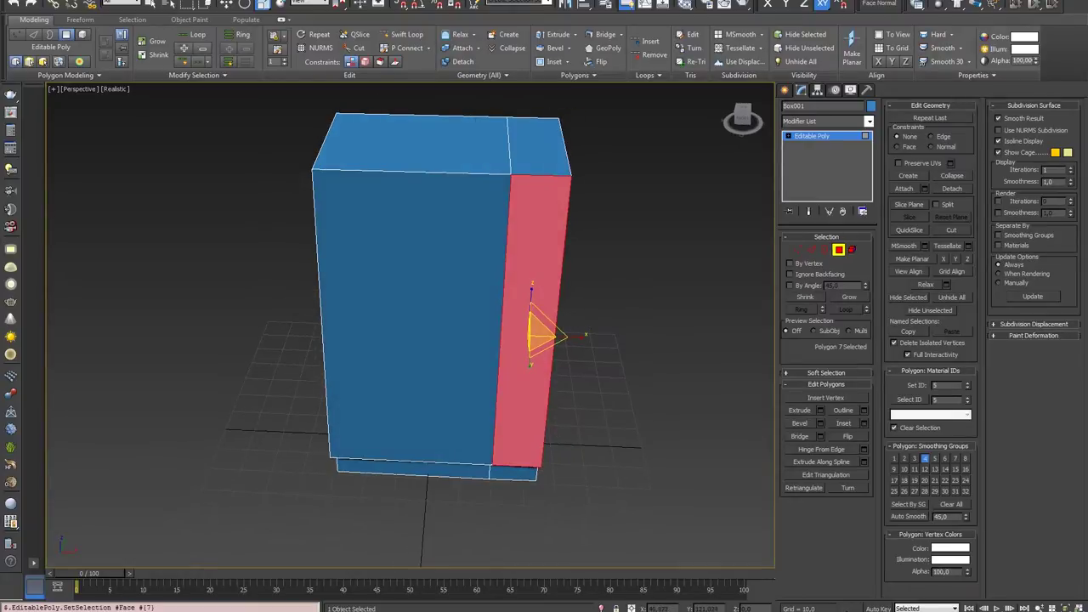
{"action": "left_click", "coordinate": [820, 422]}
{"action": "double_click", "coordinate": [437, 346]}
{"action": "type", "text": "0"}
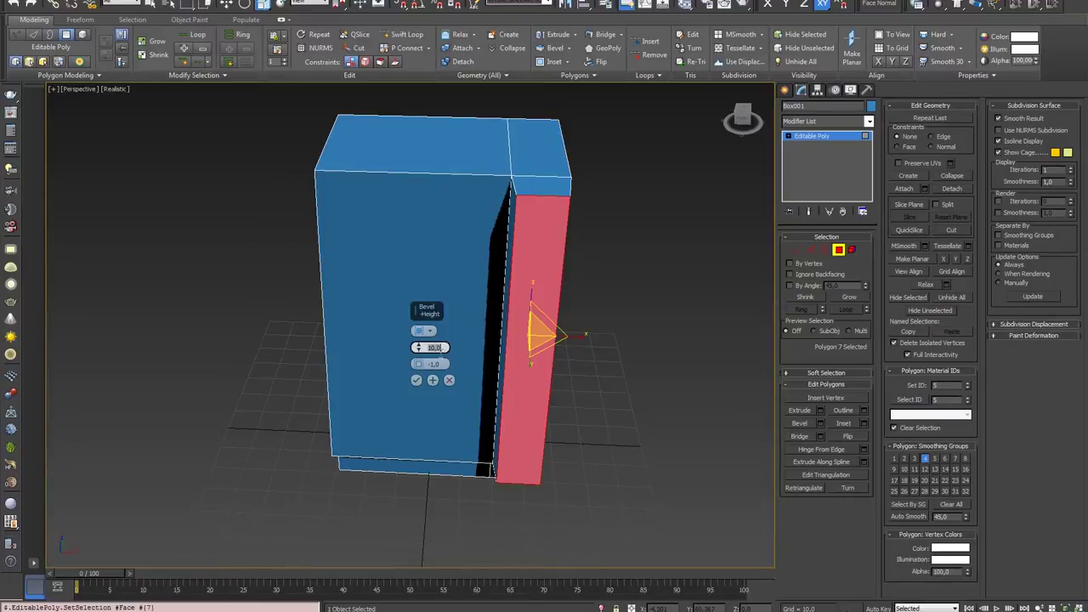
{"action": "left_click", "coordinate": [404, 366]}
{"action": "key", "text": "ctrl+z"}
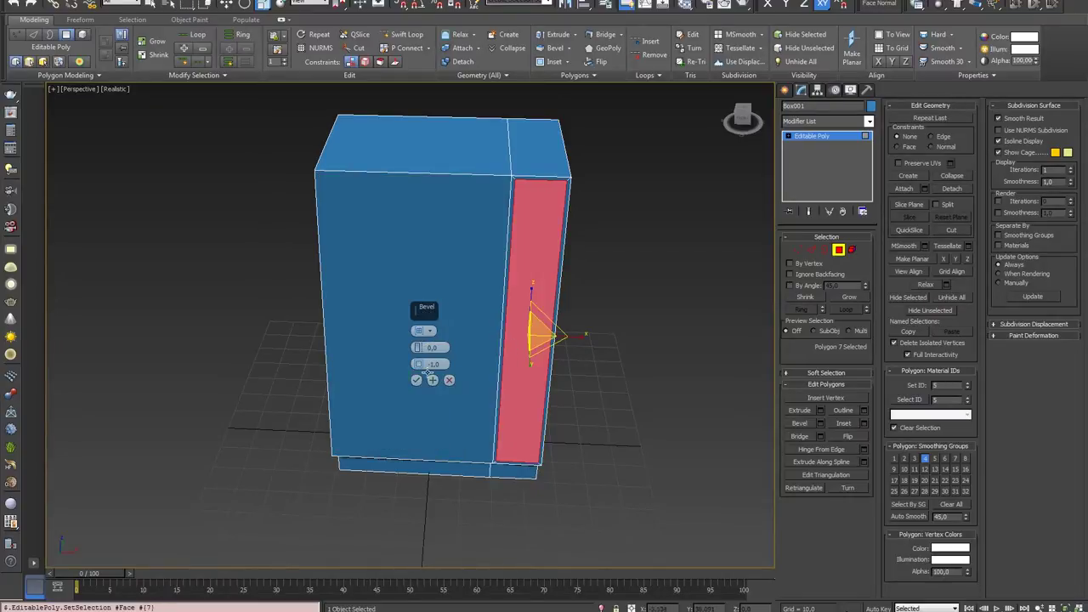
{"action": "left_click_drag", "start_coordinate": [419, 368], "coordinate": [419, 364]}
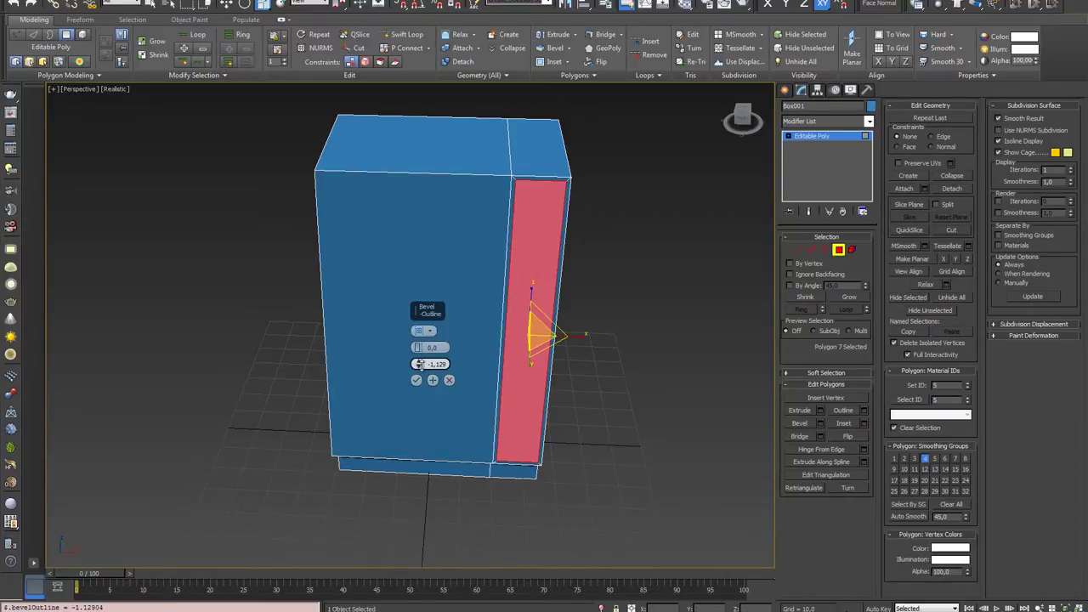
{"action": "left_click", "coordinate": [416, 380]}
Step: Extrude the inset strip about 2.19 units into the body
{"action": "middle_click_drag", "start_coordinate": [466, 378], "coordinate": [490, 361], "text": "alt"}
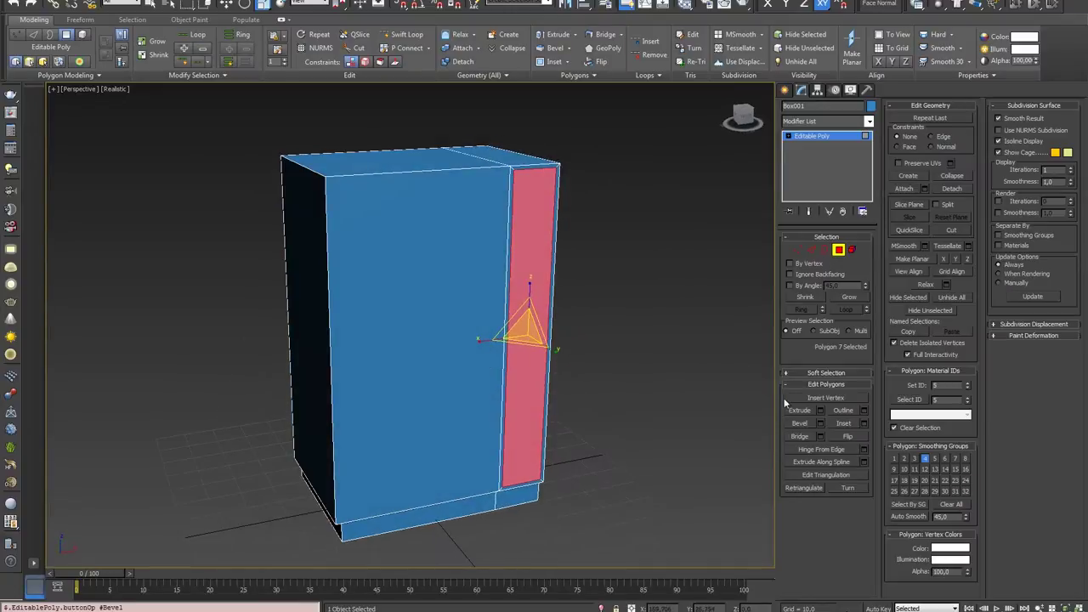
{"action": "key", "text": "shift+e"}
{"action": "left_click_drag", "start_coordinate": [530, 340], "coordinate": [532, 340]}
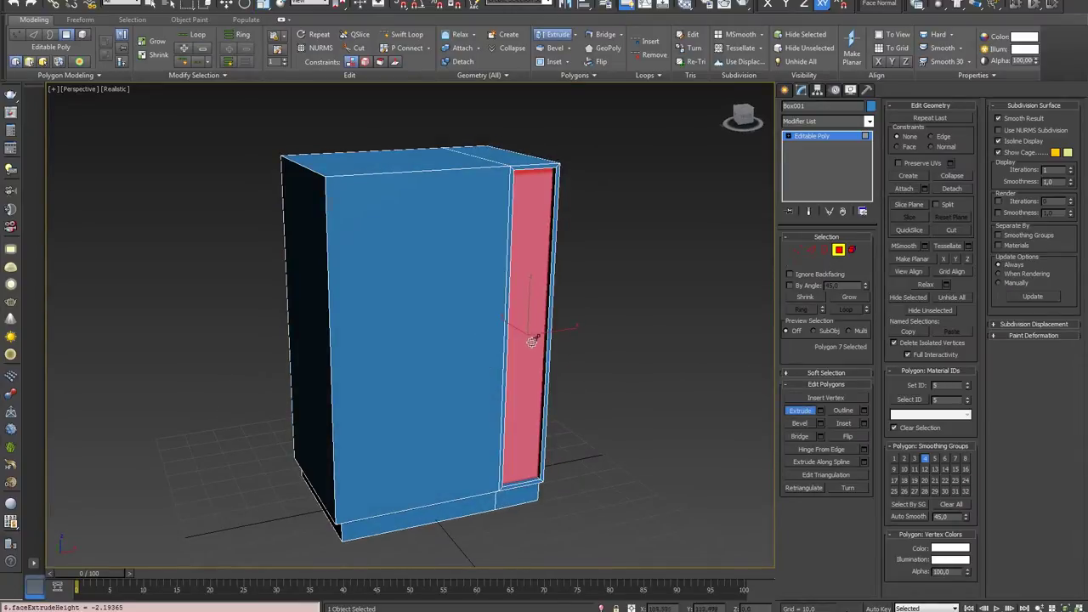
{"action": "mouse_move", "coordinate": [533, 340]}
{"action": "middle_mouse_down", "text": "alt"}
{"action": "mouse_move", "coordinate": [495, 394]}
{"action": "mouse_move", "coordinate": [553, 401]}
{"action": "mouse_move", "coordinate": [501, 425]}
{"action": "mouse_move", "coordinate": [572, 414]}
{"action": "mouse_move", "coordinate": [565, 365]}
{"action": "mouse_move", "coordinate": [605, 359]}
{"action": "middle_mouse_up", "text": "alt"}
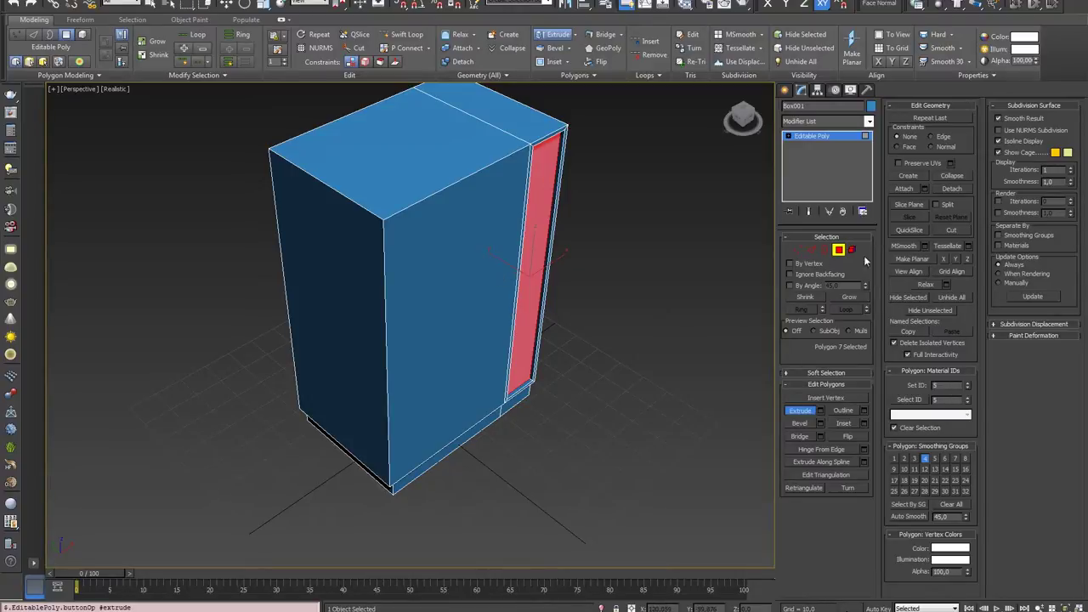
{"action": "left_click", "coordinate": [476, 231]}
Step: Extrude the front face slightly and scale it narrower
{"action": "mouse_move", "coordinate": [483, 296]}
{"action": "middle_mouse_down", "text": "alt"}
{"action": "mouse_move", "coordinate": [488, 307]}
{"action": "mouse_move", "coordinate": [529, 306]}
{"action": "middle_mouse_up", "text": "alt"}
{"action": "scroll", "coordinate": [528, 306], "scroll_direction": "up", "scroll_amount": 4}
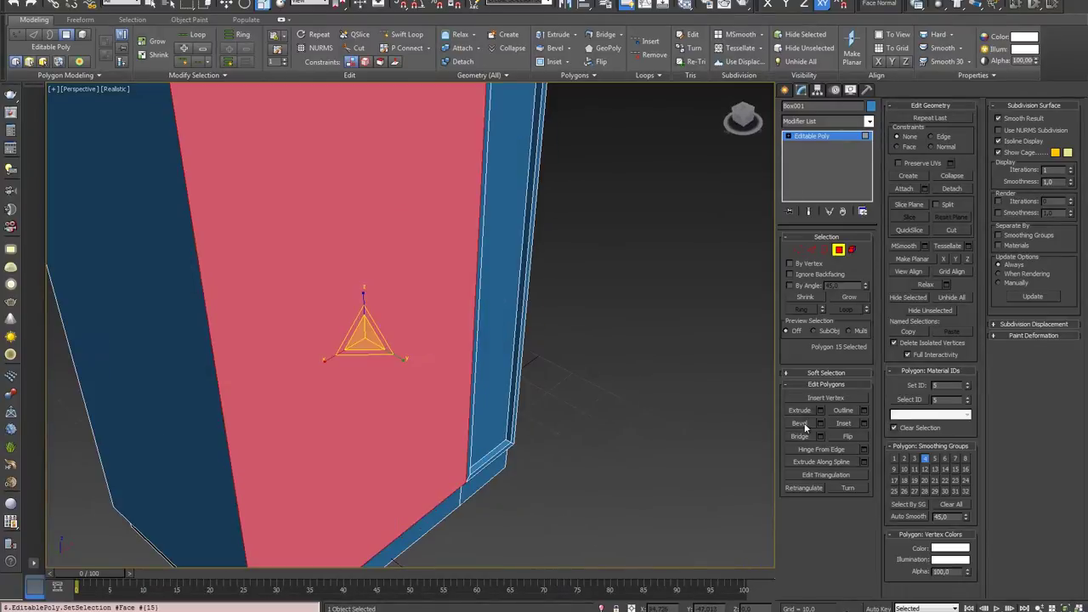
{"action": "scroll", "coordinate": [693, 409], "scroll_direction": "down", "scroll_amount": 4}
{"action": "middle_click_drag", "start_coordinate": [644, 408], "coordinate": [609, 416], "text": "alt"}
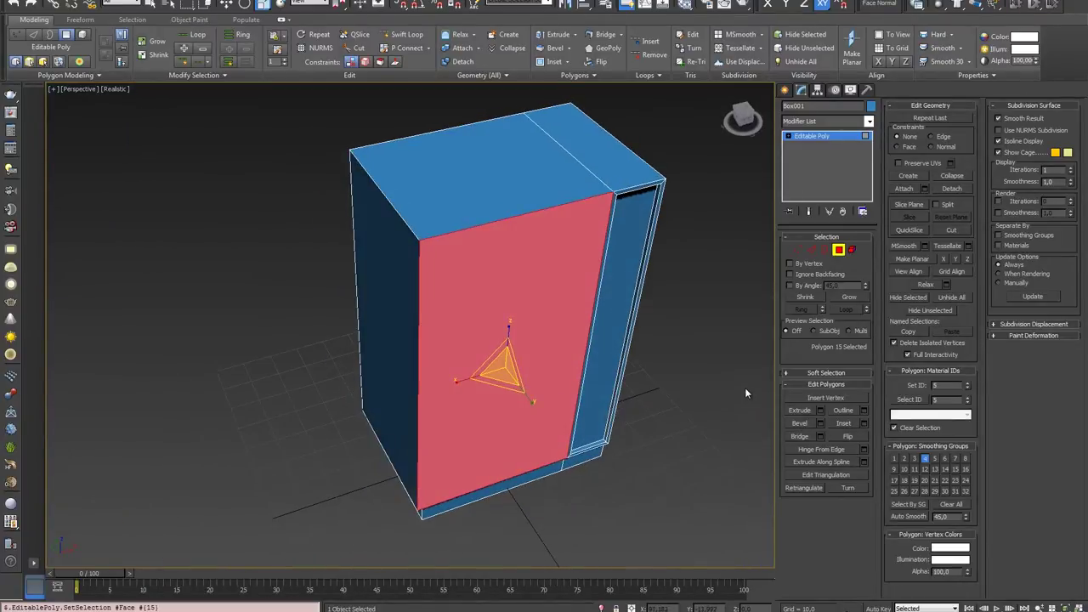
{"action": "left_click", "coordinate": [803, 412]}
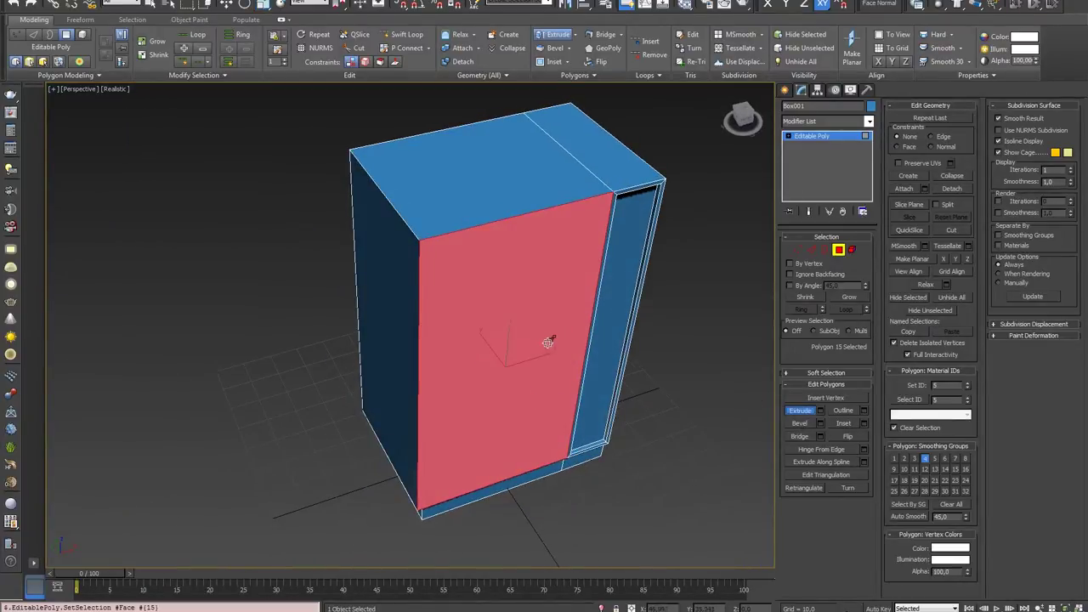
{"action": "left_click", "coordinate": [262, 4]}
{"action": "mouse_move", "coordinate": [469, 381]}
{"action": "left_mouse_down"}
{"action": "mouse_move", "coordinate": [498, 377]}
{"action": "mouse_move", "coordinate": [482, 383]}
{"action": "left_mouse_up"}
Step: Repeat two more extrude-and-narrow passes on the front face to form stepped strips
{"action": "left_click", "coordinate": [809, 413]}
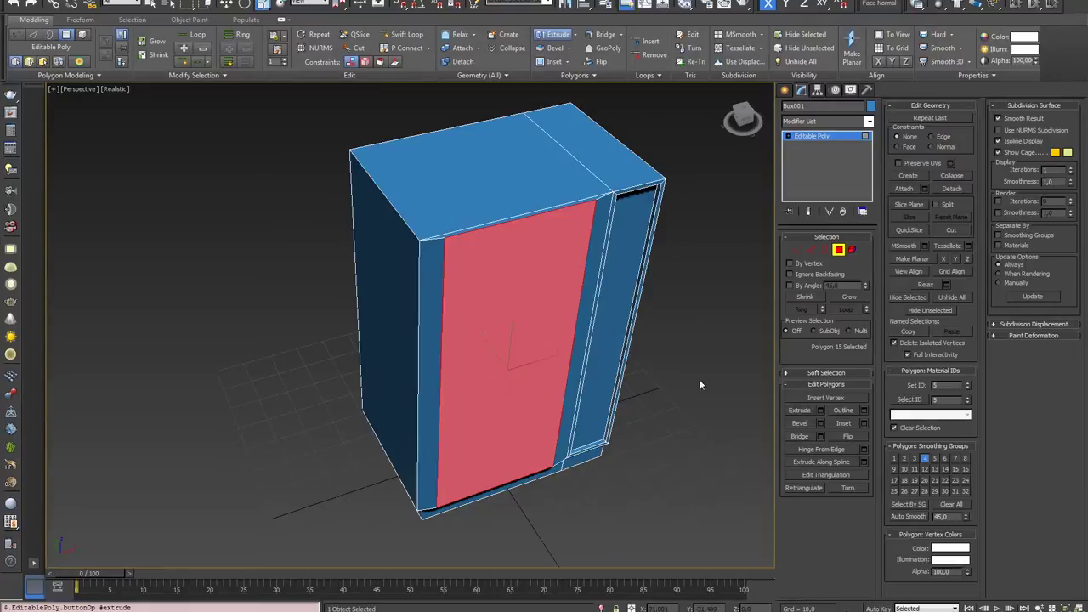
{"action": "left_click_drag", "start_coordinate": [555, 352], "coordinate": [557, 346]}
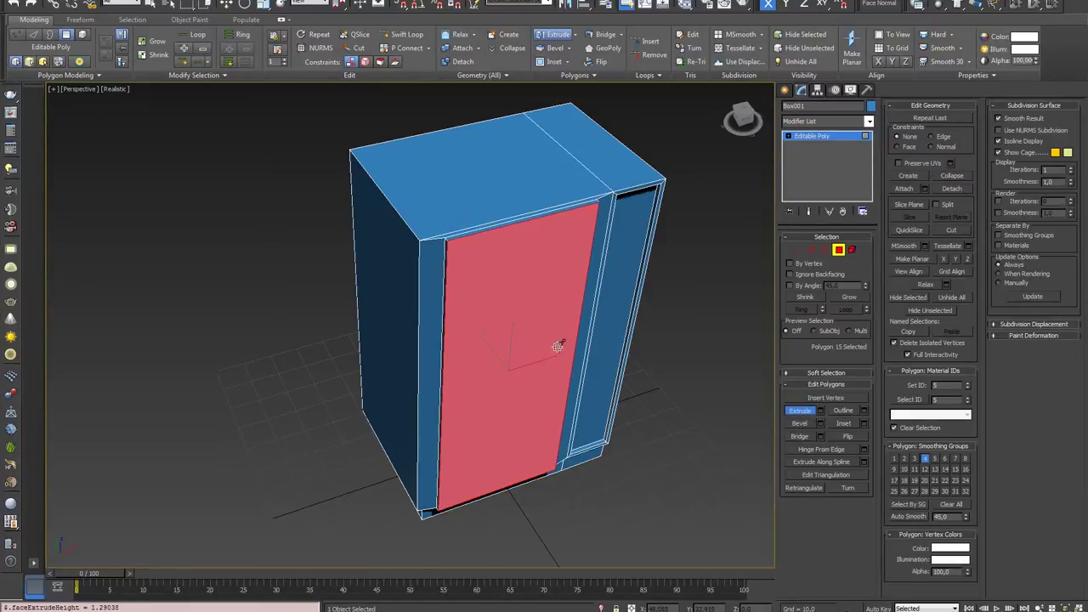
{"action": "left_click", "coordinate": [261, 4]}
{"action": "left_click_drag", "start_coordinate": [469, 389], "coordinate": [486, 387]}
{"action": "left_click", "coordinate": [813, 411]}
{"action": "left_click_drag", "start_coordinate": [539, 348], "coordinate": [490, 308]}
{"action": "left_click", "coordinate": [262, 5]}
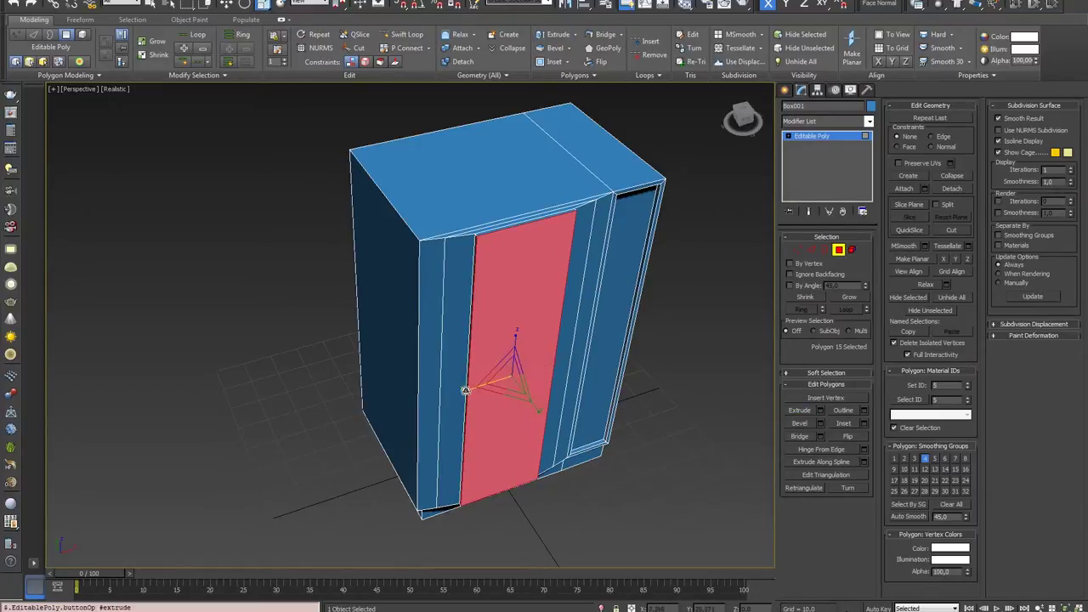
{"action": "left_click_drag", "start_coordinate": [466, 392], "coordinate": [502, 376]}
Step: Orbit around the cabinet to check the front, then select its two top polygons
{"action": "mouse_move", "coordinate": [485, 371]}
{"action": "middle_mouse_down", "text": "alt"}
{"action": "mouse_move", "coordinate": [507, 366]}
{"action": "mouse_move", "coordinate": [445, 335]}
{"action": "mouse_move", "coordinate": [493, 374]}
{"action": "mouse_move", "coordinate": [479, 430]}
{"action": "mouse_move", "coordinate": [532, 365]}
{"action": "mouse_move", "coordinate": [514, 355]}
{"action": "middle_mouse_up", "text": "alt"}
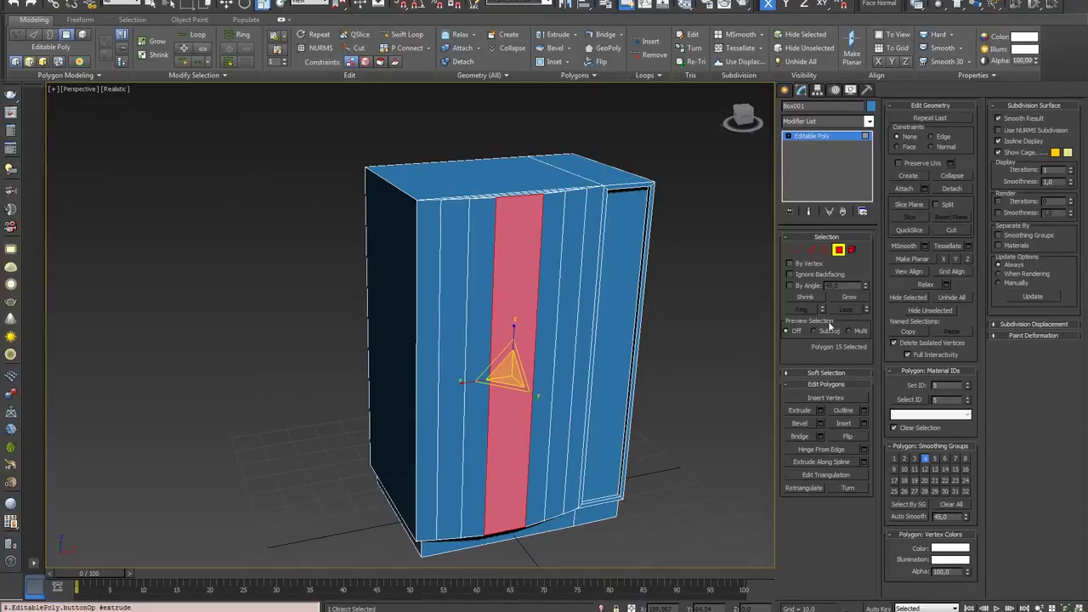
{"action": "left_click", "coordinate": [227, 4]}
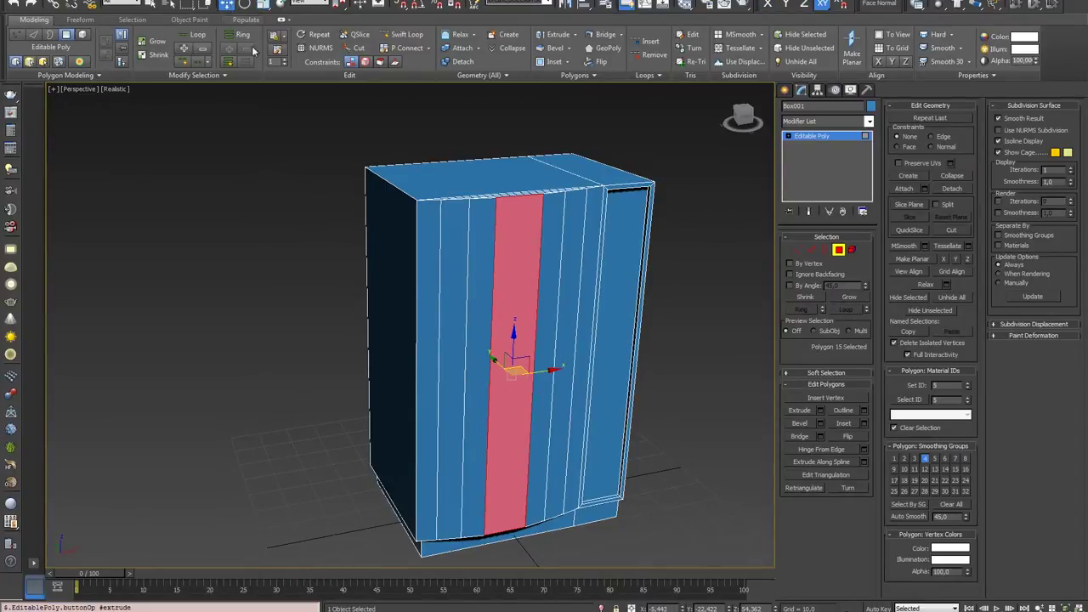
{"action": "middle_click_drag", "start_coordinate": [432, 308], "coordinate": [527, 319], "text": "alt"}
{"action": "mouse_move", "coordinate": [517, 362]}
{"action": "middle_mouse_down", "text": "alt"}
{"action": "mouse_move", "coordinate": [595, 382]}
{"action": "mouse_move", "coordinate": [510, 384]}
{"action": "mouse_move", "coordinate": [472, 329]}
{"action": "mouse_move", "coordinate": [401, 289]}
{"action": "mouse_move", "coordinate": [502, 344]}
{"action": "mouse_move", "coordinate": [459, 330]}
{"action": "mouse_move", "coordinate": [558, 337]}
{"action": "middle_mouse_up", "text": "alt"}
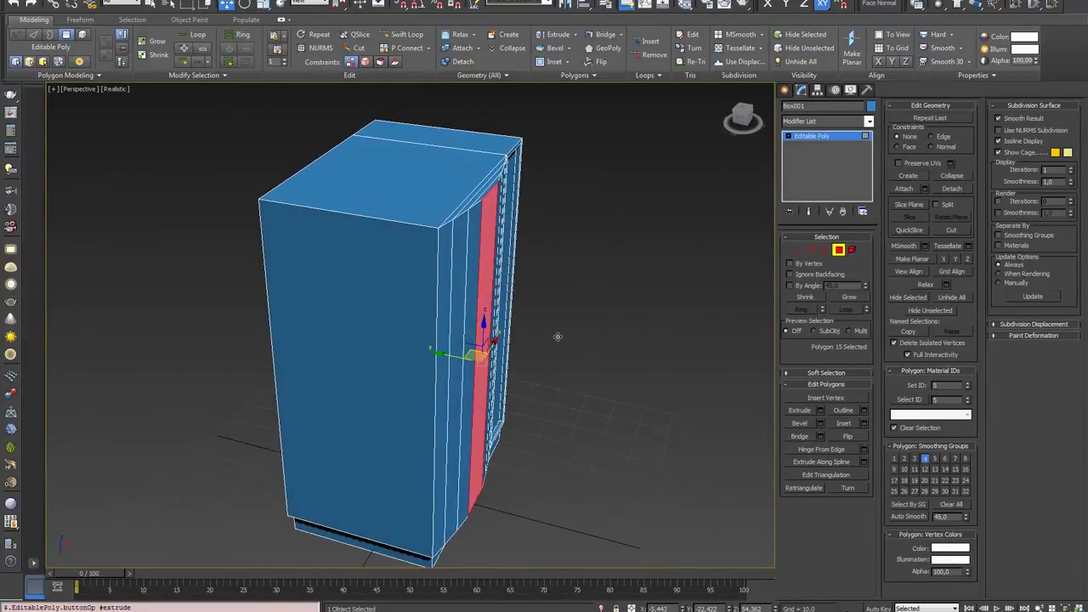
{"action": "mouse_move", "coordinate": [437, 405]}
{"action": "middle_mouse_down", "text": "alt"}
{"action": "mouse_move", "coordinate": [498, 397]}
{"action": "mouse_move", "coordinate": [495, 382]}
{"action": "mouse_move", "coordinate": [412, 392]}
{"action": "mouse_move", "coordinate": [748, 351]}
{"action": "middle_mouse_up", "text": "alt"}
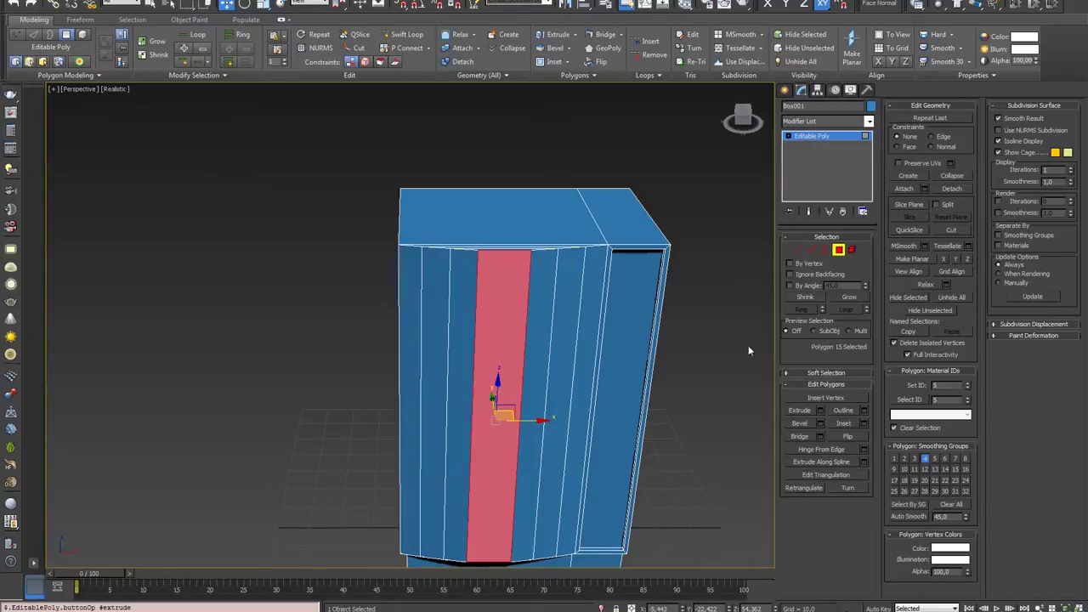
{"action": "left_click", "coordinate": [802, 412]}
{"action": "left_click", "coordinate": [524, 213]}
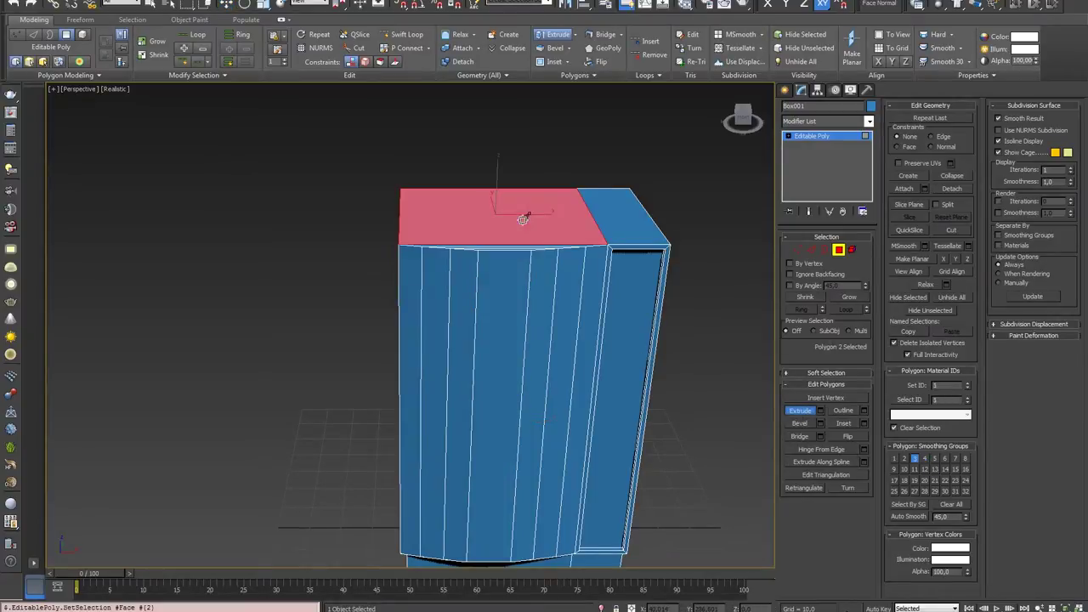
Step: Extrude the two top polygons upward about 1.16 units into a thin cap slab
{"action": "left_click", "coordinate": [623, 222], "text": "ctrl"}
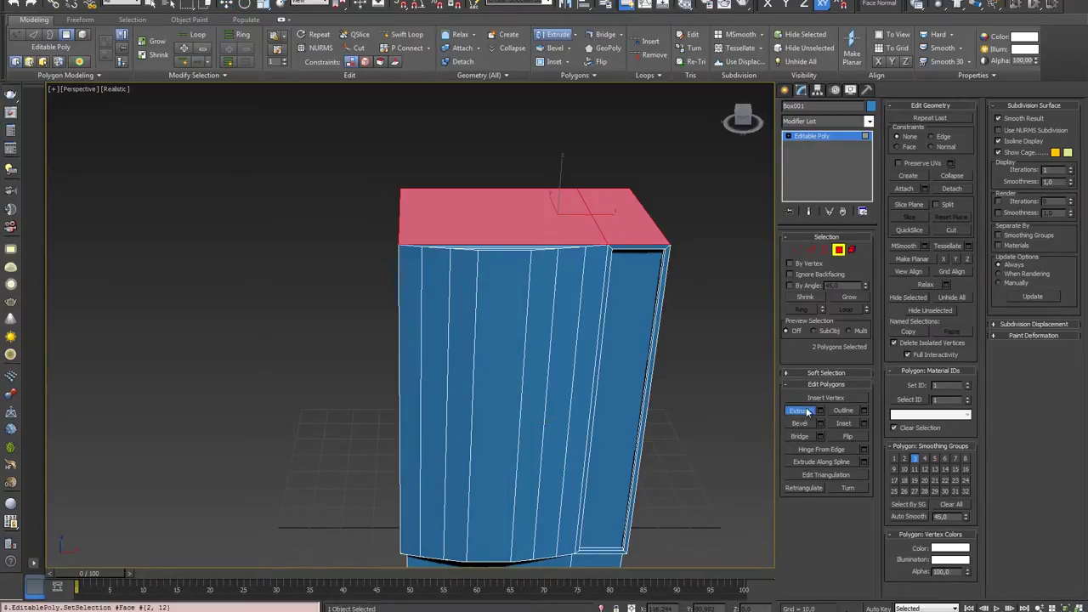
{"action": "left_click_drag", "start_coordinate": [603, 234], "coordinate": [605, 223]}
{"action": "mouse_move", "coordinate": [604, 224]}
{"action": "middle_mouse_down", "text": "alt"}
{"action": "mouse_move", "coordinate": [590, 298]}
{"action": "mouse_move", "coordinate": [578, 297]}
{"action": "mouse_move", "coordinate": [608, 312]}
{"action": "mouse_move", "coordinate": [578, 247]}
{"action": "mouse_move", "coordinate": [497, 255]}
{"action": "middle_mouse_up", "text": "alt"}
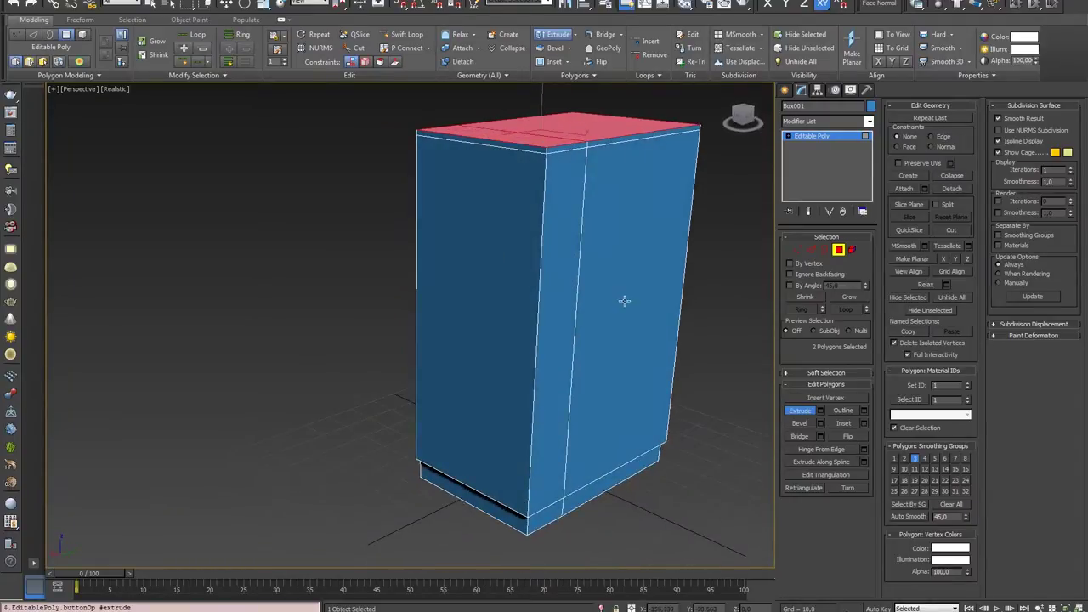
{"action": "mouse_move", "coordinate": [624, 301]}
{"action": "middle_mouse_down", "text": "alt"}
{"action": "mouse_move", "coordinate": [578, 289]}
{"action": "mouse_move", "coordinate": [727, 294]}
{"action": "middle_mouse_up", "text": "alt"}
Step: Switch to Edge level and select the first outer corner edge
{"action": "left_click", "coordinate": [811, 249]}
{"action": "mouse_move", "coordinate": [626, 270]}
{"action": "middle_mouse_down", "text": "alt"}
{"action": "mouse_move", "coordinate": [533, 269]}
{"action": "mouse_move", "coordinate": [532, 257]}
{"action": "middle_mouse_up", "text": "alt"}
{"action": "left_click", "coordinate": [617, 248]}
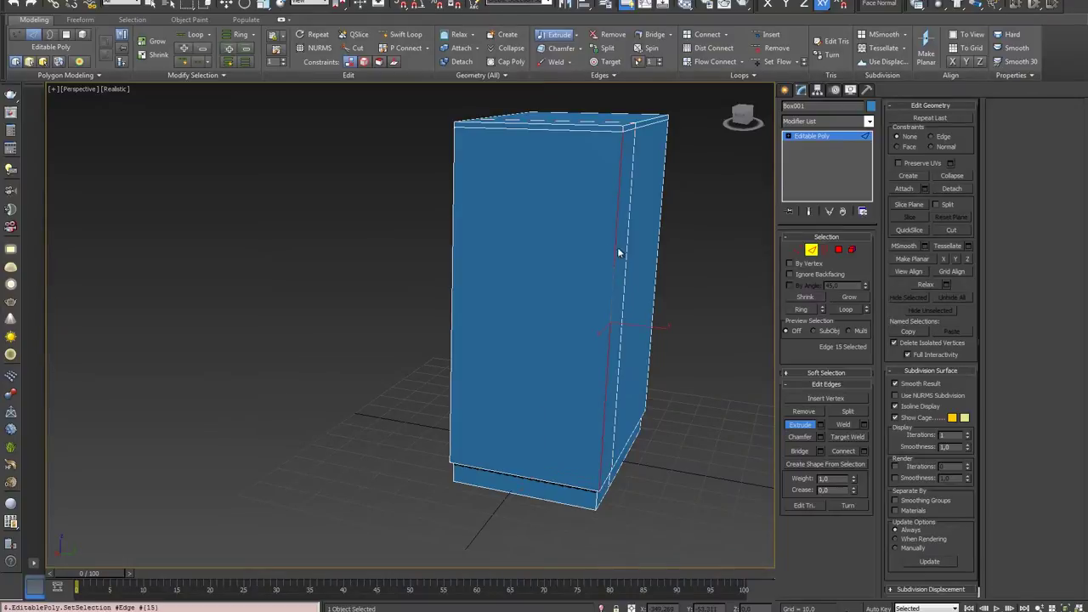
Step: Add corner edges on the front, left side and base to the edge selection
{"action": "mouse_move", "coordinate": [647, 253]}
{"action": "middle_mouse_down", "text": "alt"}
{"action": "mouse_move", "coordinate": [663, 316]}
{"action": "mouse_move", "coordinate": [754, 315]}
{"action": "middle_mouse_up", "text": "alt"}
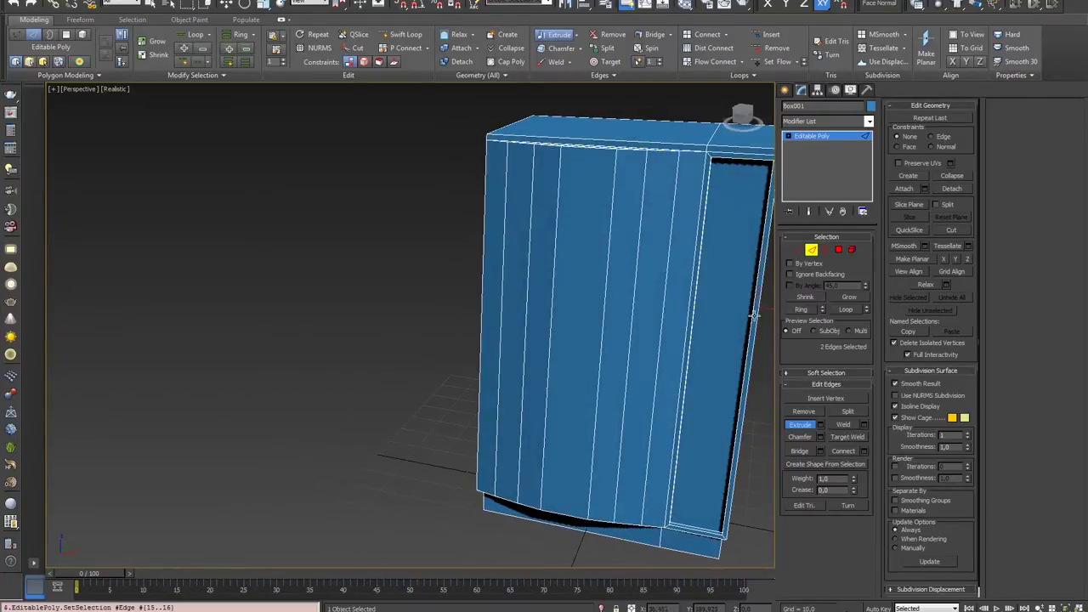
{"action": "left_click", "coordinate": [759, 314], "text": "ctrl"}
{"action": "middle_click_drag", "start_coordinate": [621, 337], "coordinate": [649, 345], "text": "alt"}
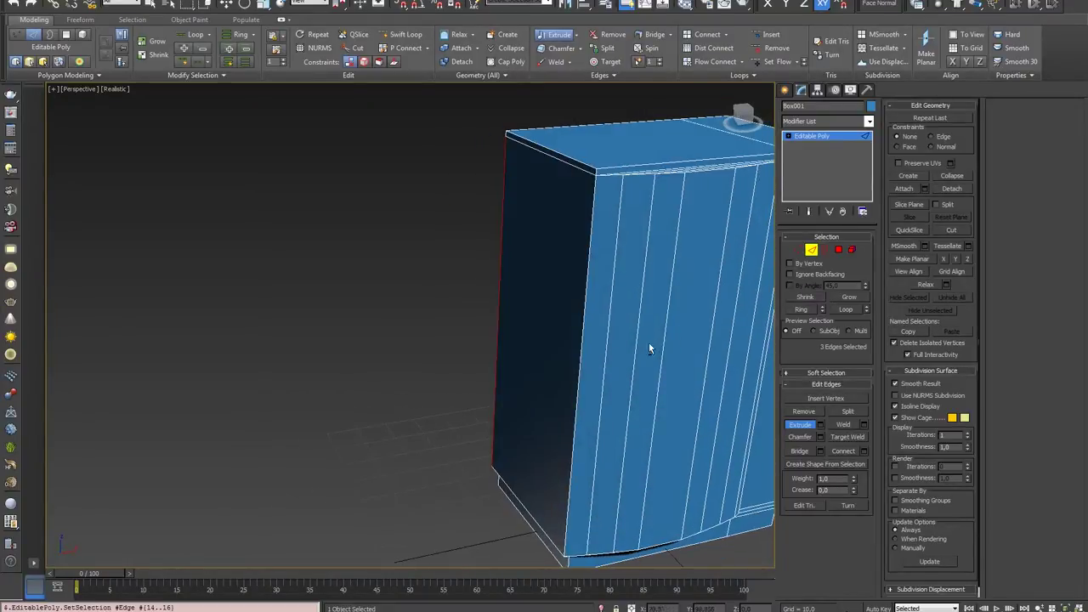
{"action": "left_click", "coordinate": [577, 360], "text": "ctrl"}
{"action": "middle_click_drag", "start_coordinate": [579, 352], "coordinate": [823, 488], "text": "alt"}
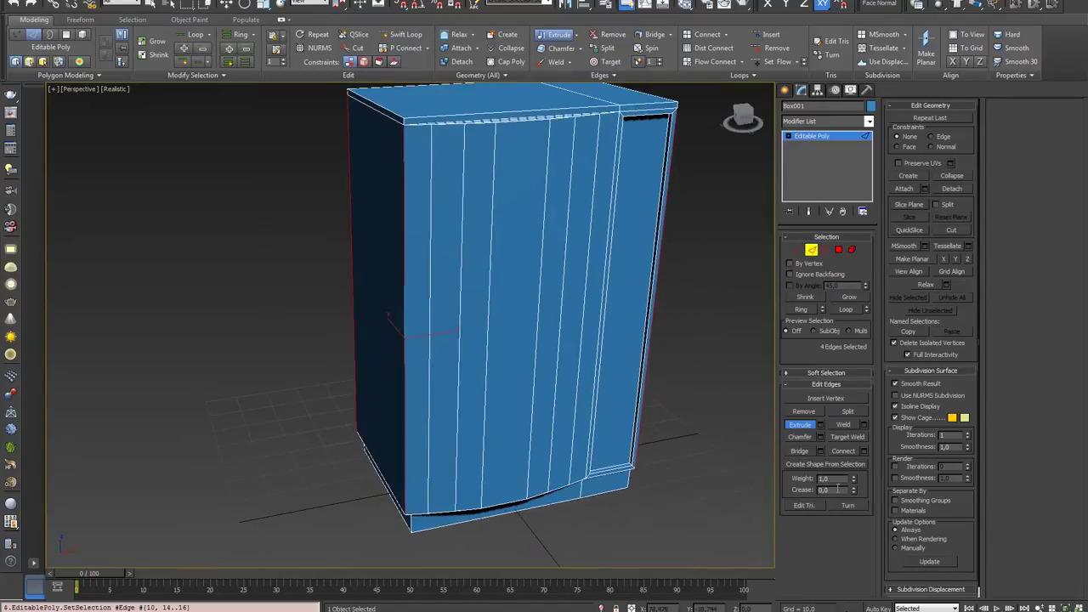
{"action": "middle_click_drag", "start_coordinate": [549, 344], "coordinate": [536, 291], "text": "alt"}
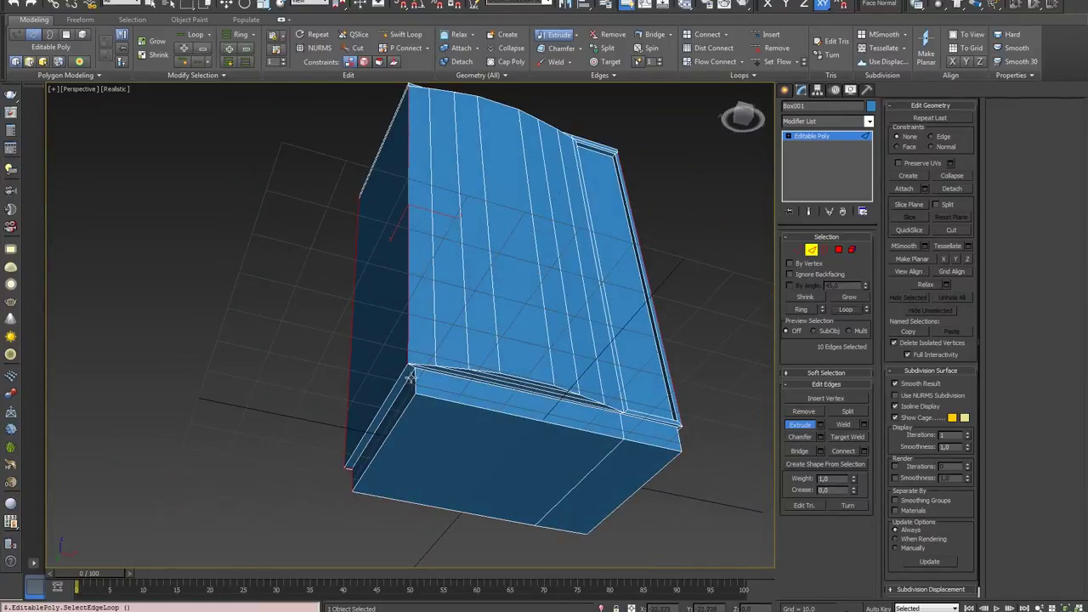
{"action": "scroll", "coordinate": [412, 377], "scroll_direction": "up", "scroll_amount": 5}
{"action": "left_click", "coordinate": [398, 316], "text": "ctrl"}
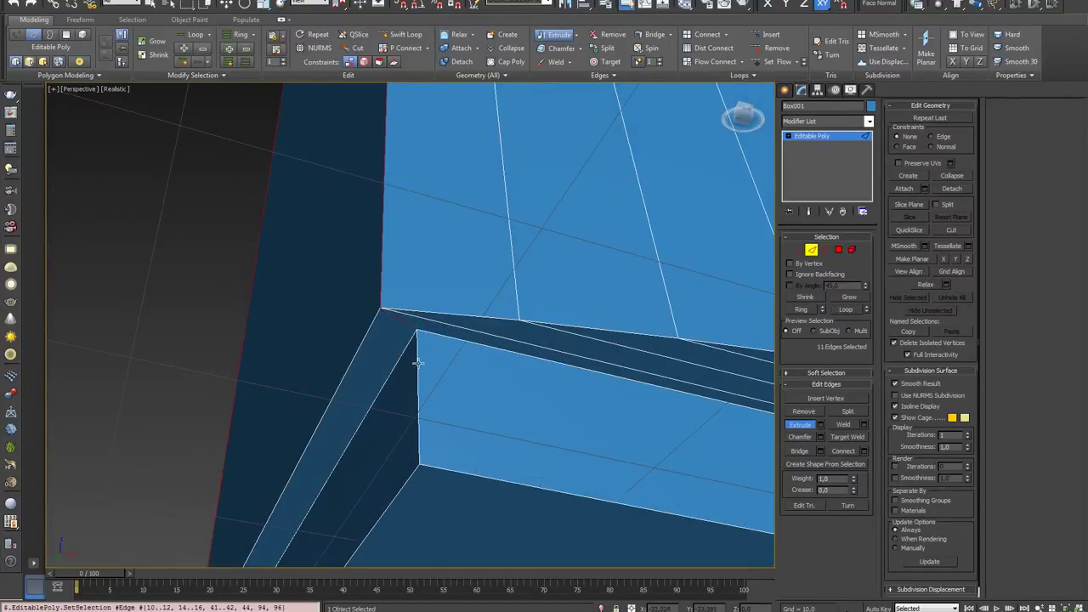
Step: Add one more corner edge and inspect the selected corners from below and above
{"action": "scroll", "coordinate": [476, 374], "scroll_direction": "down", "scroll_amount": 2}
{"action": "scroll", "coordinate": [584, 391], "scroll_direction": "down", "scroll_amount": 2}
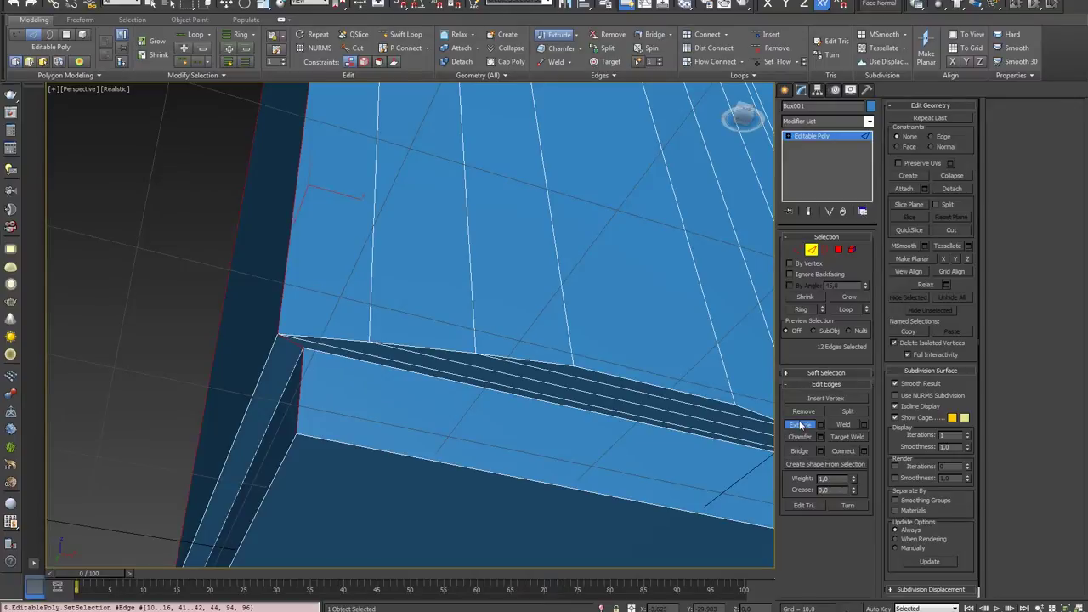
{"action": "mouse_move", "coordinate": [704, 441]}
{"action": "middle_mouse_down", "text": "alt"}
{"action": "mouse_move", "coordinate": [499, 388]}
{"action": "mouse_move", "coordinate": [473, 409]}
{"action": "mouse_move", "coordinate": [472, 395]}
{"action": "middle_mouse_up", "text": "alt"}
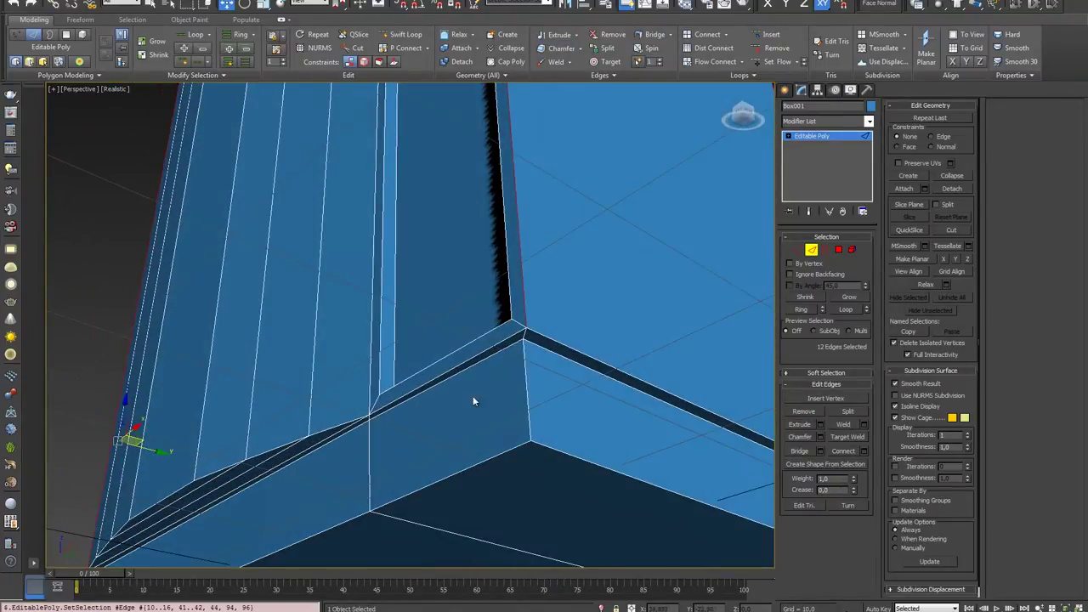
{"action": "left_click", "coordinate": [523, 365], "text": "ctrl"}
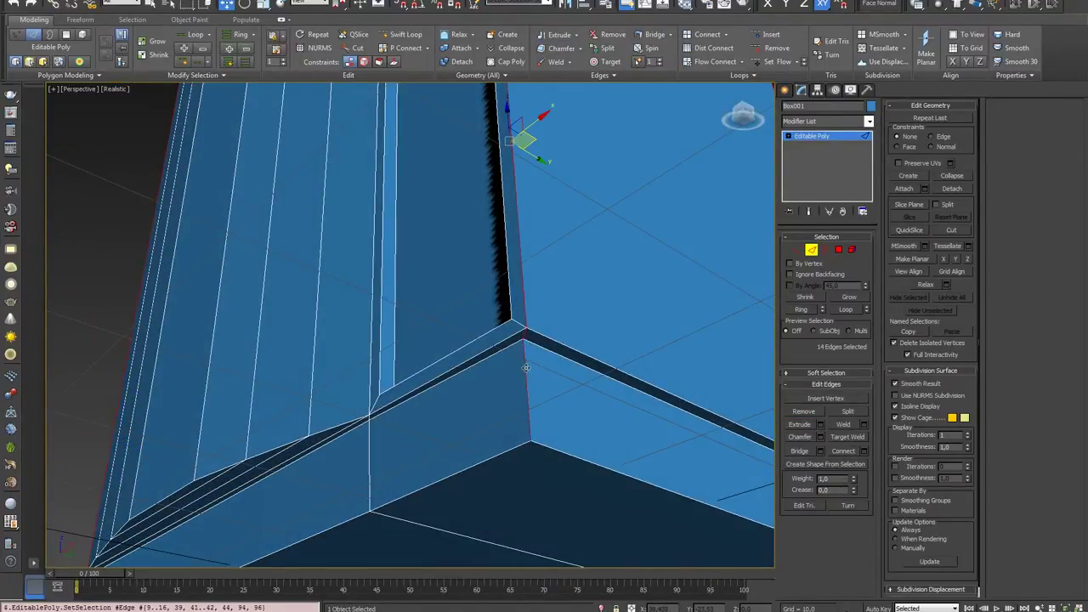
{"action": "scroll", "coordinate": [455, 358], "scroll_direction": "down", "scroll_amount": 2}
{"action": "scroll", "coordinate": [454, 359], "scroll_direction": "down", "scroll_amount": 2}
{"action": "mouse_move", "coordinate": [537, 407]}
{"action": "middle_mouse_down", "text": "alt"}
{"action": "mouse_move", "coordinate": [565, 476]}
{"action": "mouse_move", "coordinate": [433, 286]}
{"action": "mouse_move", "coordinate": [430, 251]}
{"action": "mouse_move", "coordinate": [487, 270]}
{"action": "mouse_move", "coordinate": [442, 255]}
{"action": "middle_mouse_up", "text": "alt"}
{"action": "scroll", "coordinate": [429, 251], "scroll_direction": "up", "scroll_amount": 3}
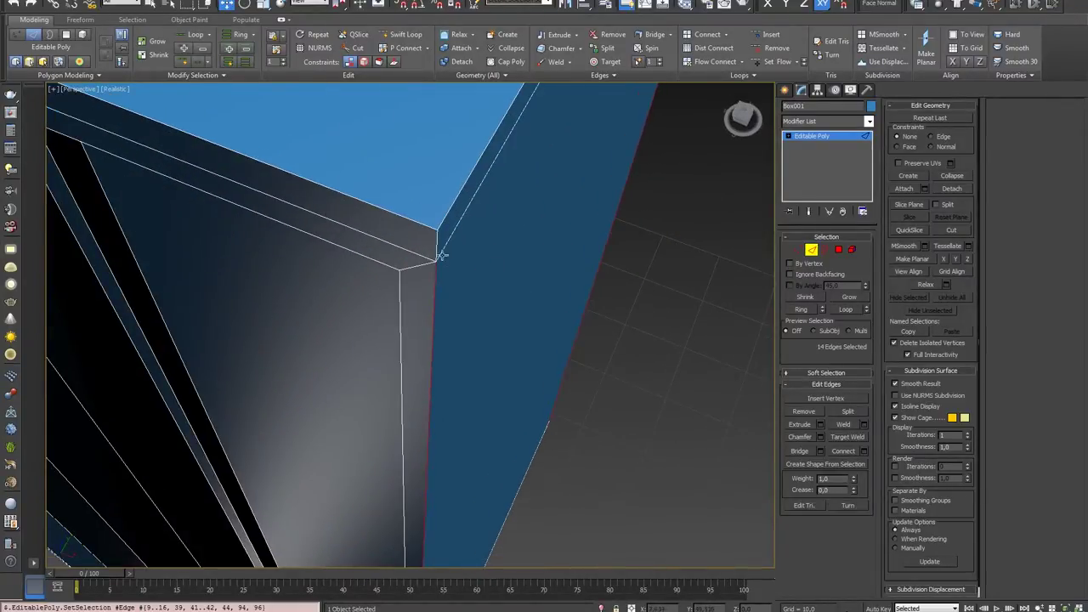
{"action": "scroll", "coordinate": [436, 246], "scroll_direction": "down", "scroll_amount": 5}
{"action": "mouse_move", "coordinate": [423, 296]}
{"action": "middle_mouse_down", "text": "alt"}
{"action": "mouse_move", "coordinate": [302, 252]}
{"action": "mouse_move", "coordinate": [505, 253]}
{"action": "mouse_move", "coordinate": [374, 232]}
{"action": "middle_mouse_up", "text": "alt"}
{"action": "scroll", "coordinate": [504, 254], "scroll_direction": "up", "scroll_amount": 3}
{"action": "scroll", "coordinate": [371, 223], "scroll_direction": "up", "scroll_amount": 3}
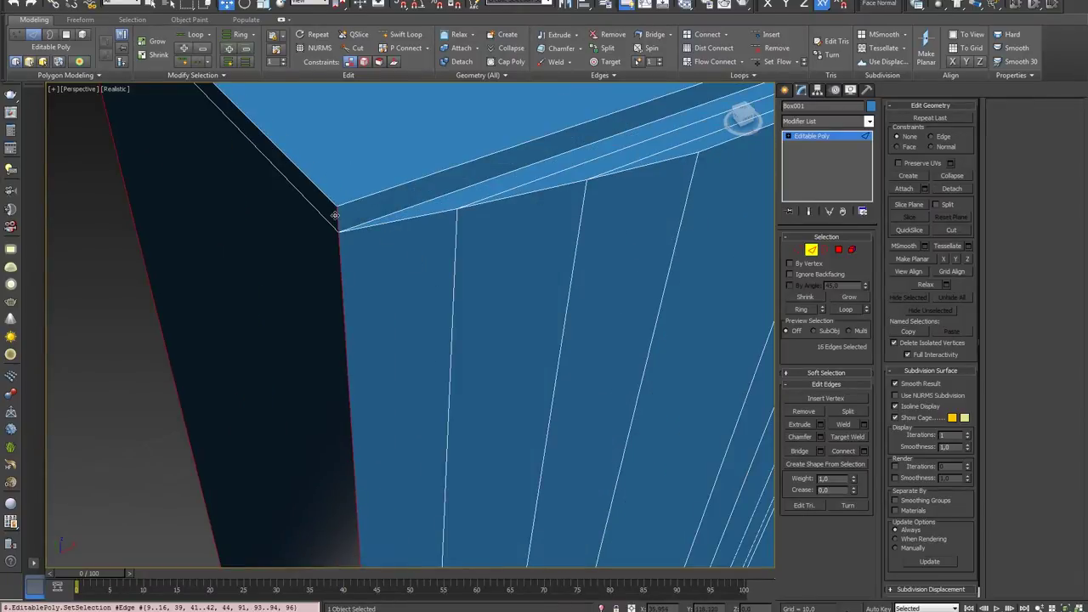
{"action": "scroll", "coordinate": [335, 216], "scroll_direction": "down", "scroll_amount": 5}
{"action": "mouse_move", "coordinate": [488, 323]}
{"action": "middle_mouse_down", "text": "alt"}
{"action": "mouse_move", "coordinate": [476, 316]}
{"action": "mouse_move", "coordinate": [487, 317]}
{"action": "middle_mouse_up", "text": "alt"}
{"action": "scroll", "coordinate": [487, 318], "scroll_direction": "up", "scroll_amount": 4}
{"action": "scroll", "coordinate": [487, 317], "scroll_direction": "down", "scroll_amount": 4}
Step: Preview a 0.355 chamfer on the selected outer edges
{"action": "left_click", "coordinate": [821, 435]}
{"action": "mouse_move", "coordinate": [493, 327]}
{"action": "middle_mouse_down", "text": "alt"}
{"action": "mouse_move", "coordinate": [492, 276]}
{"action": "mouse_move", "coordinate": [508, 314]}
{"action": "middle_mouse_up", "text": "alt"}
{"action": "scroll", "coordinate": [492, 276], "scroll_direction": "up", "scroll_amount": 5}
{"action": "scroll", "coordinate": [508, 315], "scroll_direction": "down", "scroll_amount": 3}
{"action": "left_click_drag", "start_coordinate": [418, 348], "coordinate": [417, 351]}
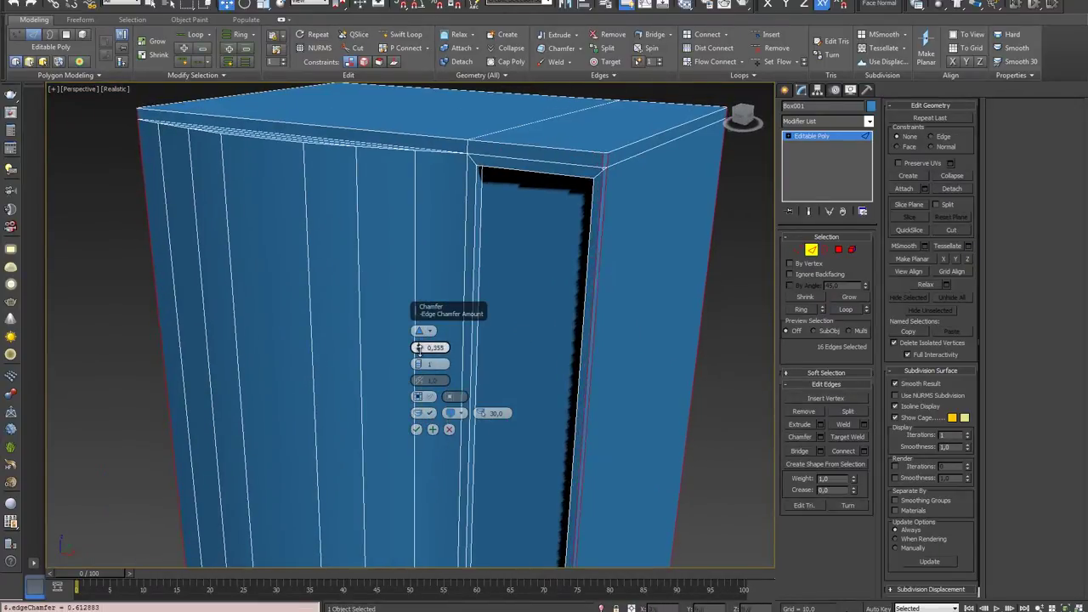
Step: Apply the 0.355 chamfer and select the edge loop around the door gap
{"action": "left_click", "coordinate": [416, 430]}
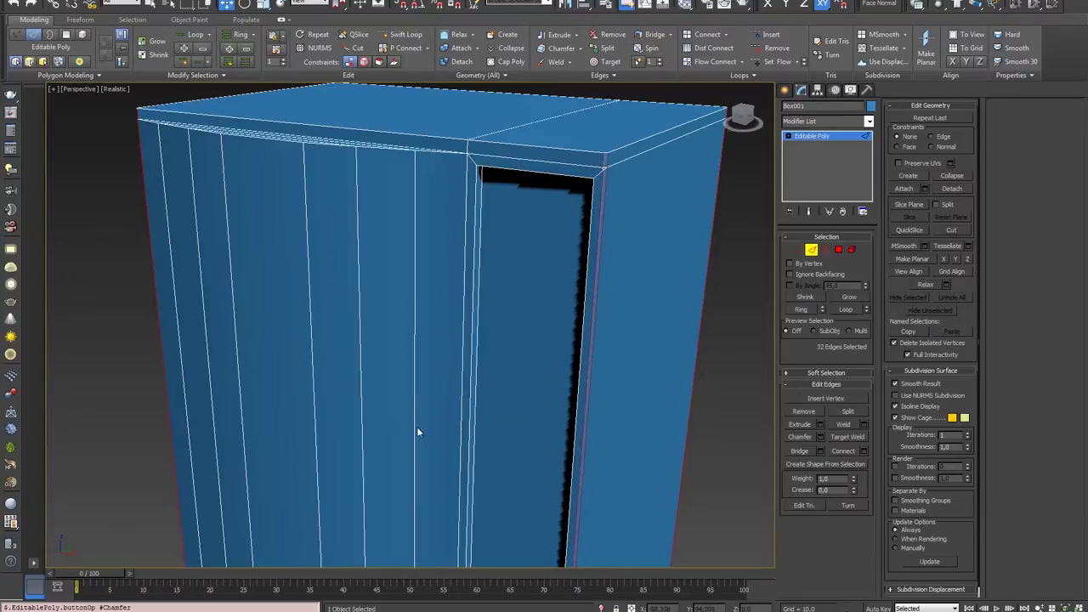
{"action": "left_click", "coordinate": [544, 174]}
{"action": "left_click", "coordinate": [848, 309]}
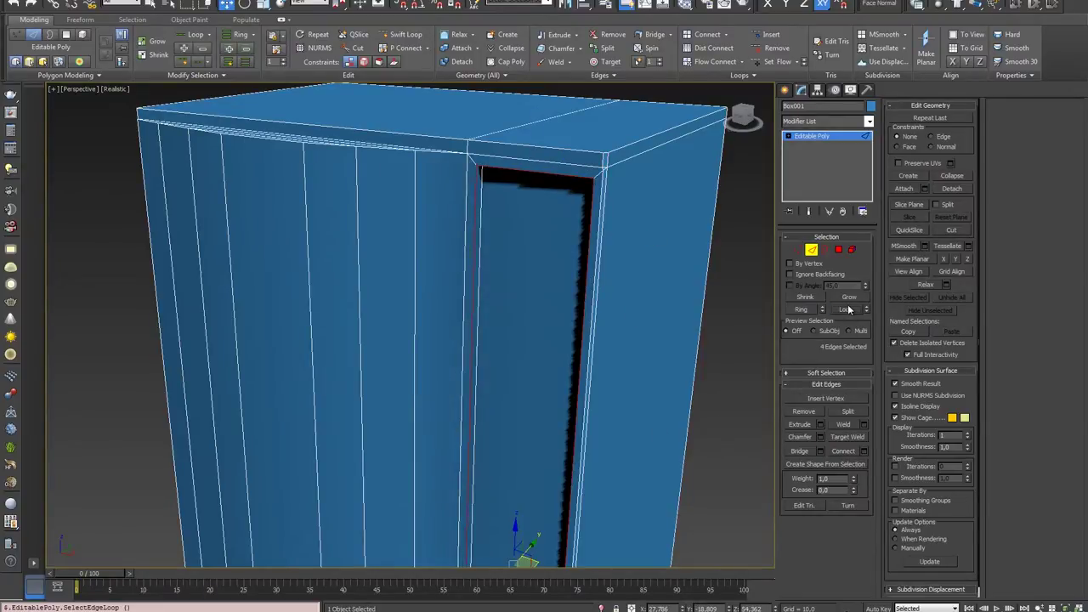
{"action": "middle_click_drag", "start_coordinate": [619, 366], "coordinate": [583, 291]}
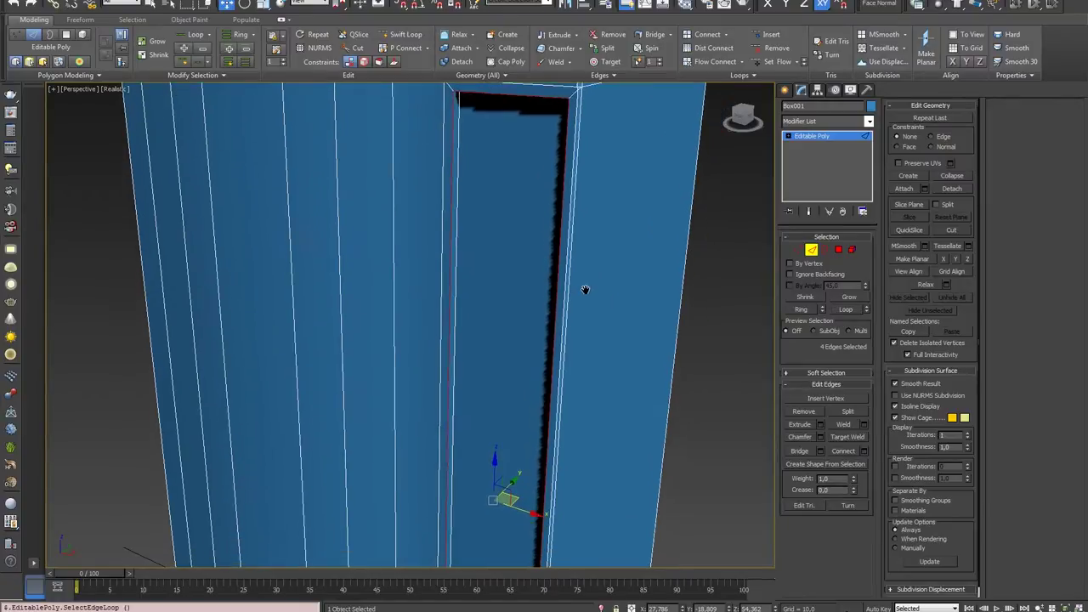
Step: Chamfer the door-gap edge loop by 0.226
{"action": "left_click", "coordinate": [821, 437]}
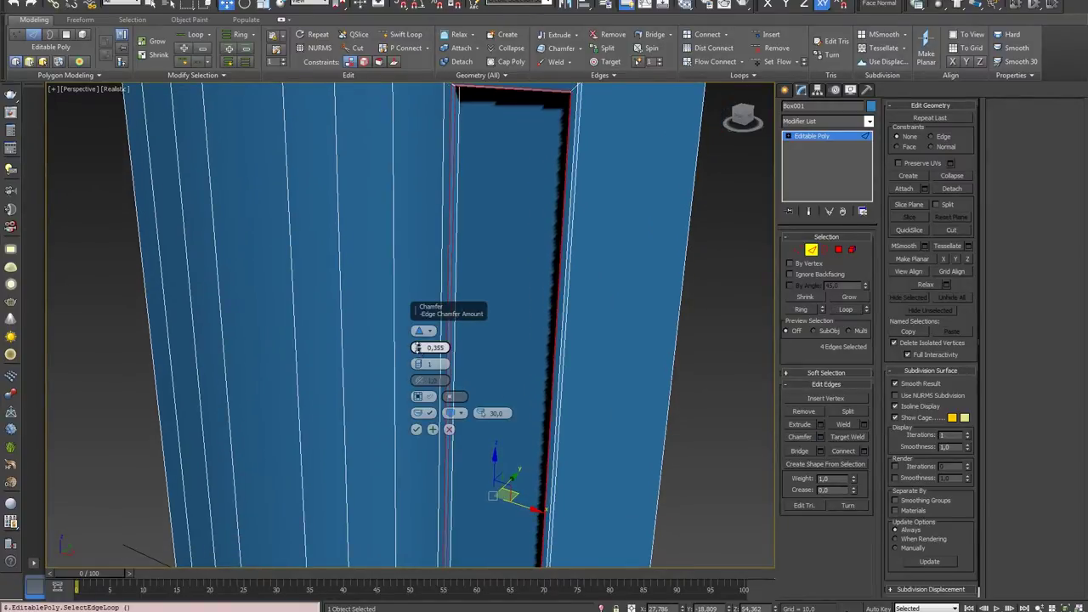
{"action": "left_click_drag", "start_coordinate": [417, 348], "coordinate": [418, 348]}
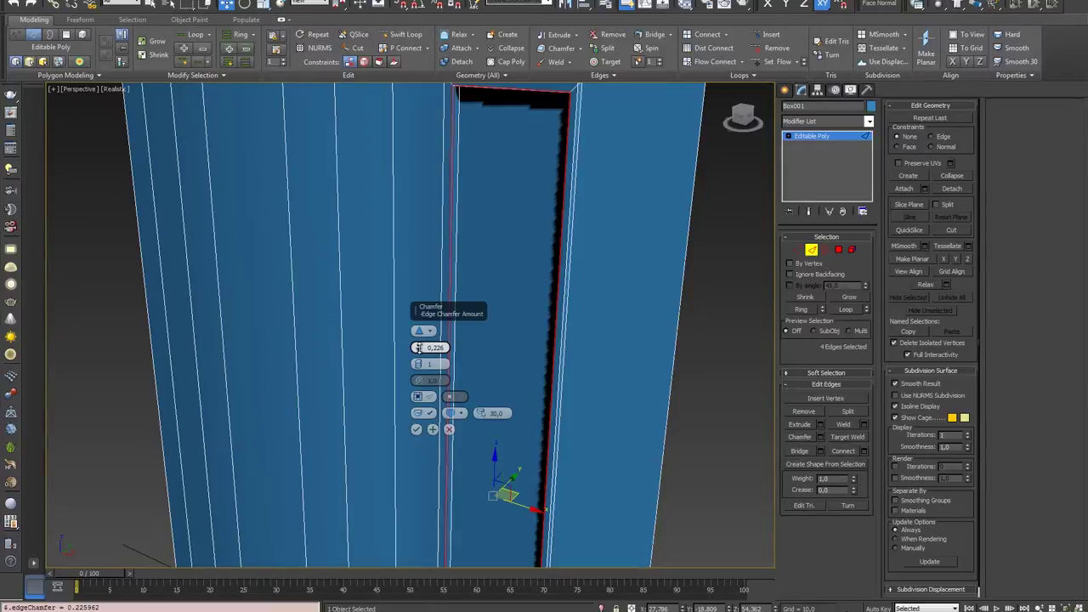
{"action": "left_click", "coordinate": [416, 430]}
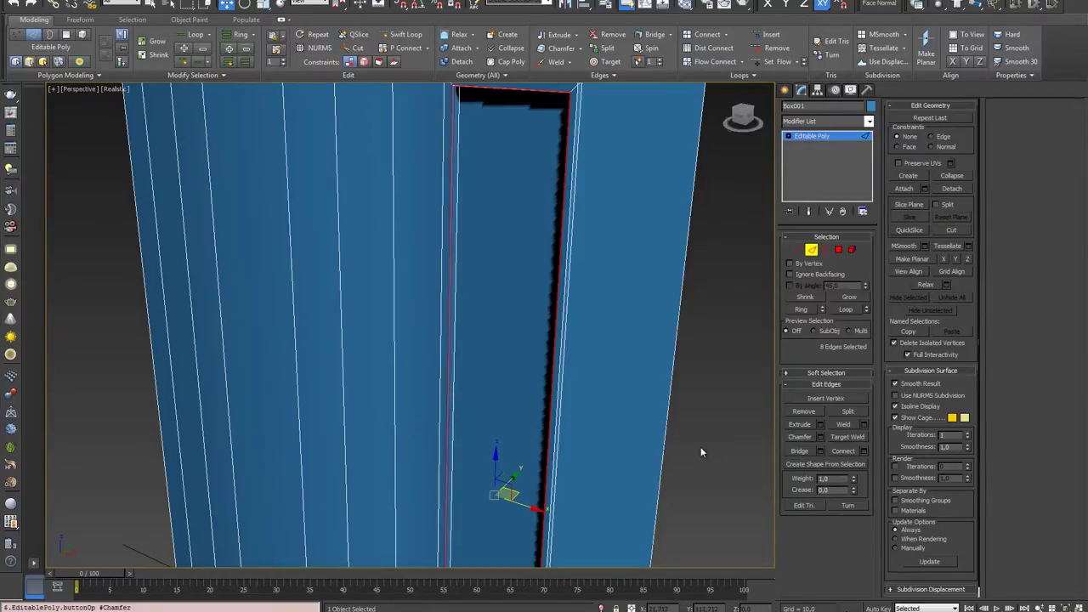
Step: Clear the edge selection and select a vertical front strip polygon in Polygon mode
{"action": "left_click", "coordinate": [700, 453]}
{"action": "scroll", "coordinate": [418, 382], "scroll_direction": "down", "scroll_amount": 3}
{"action": "scroll", "coordinate": [428, 397], "scroll_direction": "down", "scroll_amount": 3}
{"action": "scroll", "coordinate": [426, 411], "scroll_direction": "up", "scroll_amount": 8}
{"action": "scroll", "coordinate": [425, 411], "scroll_direction": "down", "scroll_amount": 2}
{"action": "left_click", "coordinate": [840, 249]}
{"action": "left_click", "coordinate": [336, 395]}
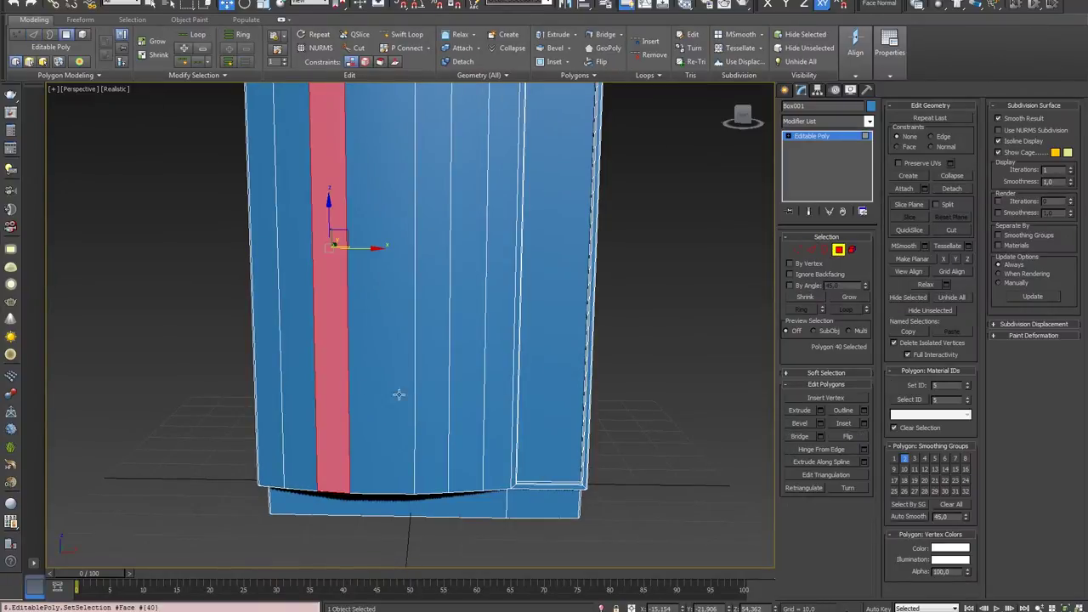
Step: Connect four vertical front edges with a horizontal edge and move it down the front
{"action": "left_click", "coordinate": [813, 249]}
{"action": "left_click", "coordinate": [314, 387]}
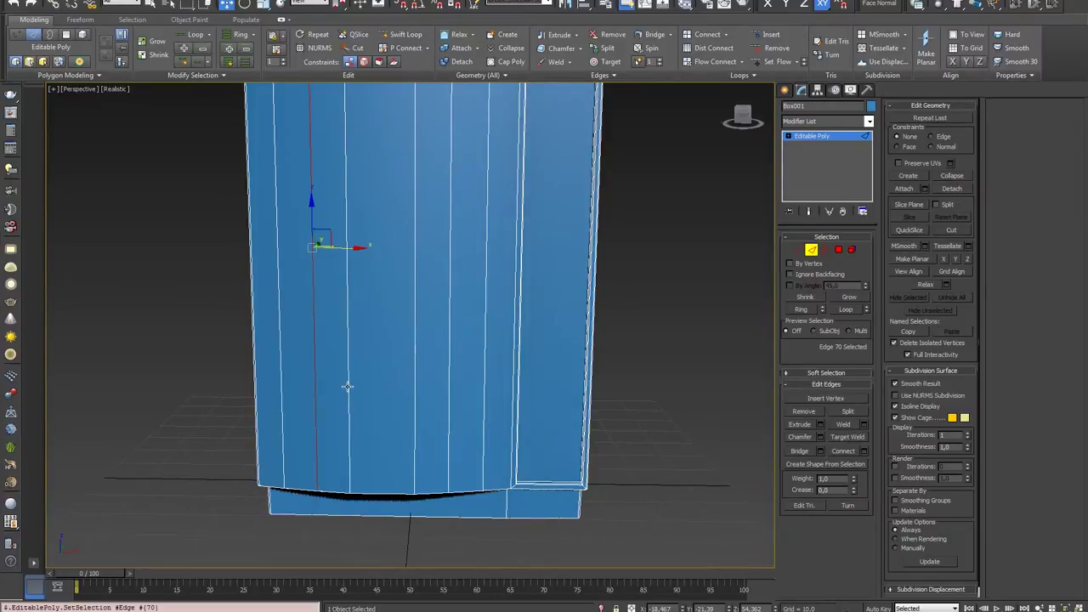
{"action": "left_click", "coordinate": [347, 387], "text": "ctrl"}
{"action": "left_click", "coordinate": [415, 386], "text": "ctrl"}
{"action": "left_click", "coordinate": [449, 382], "text": "ctrl"}
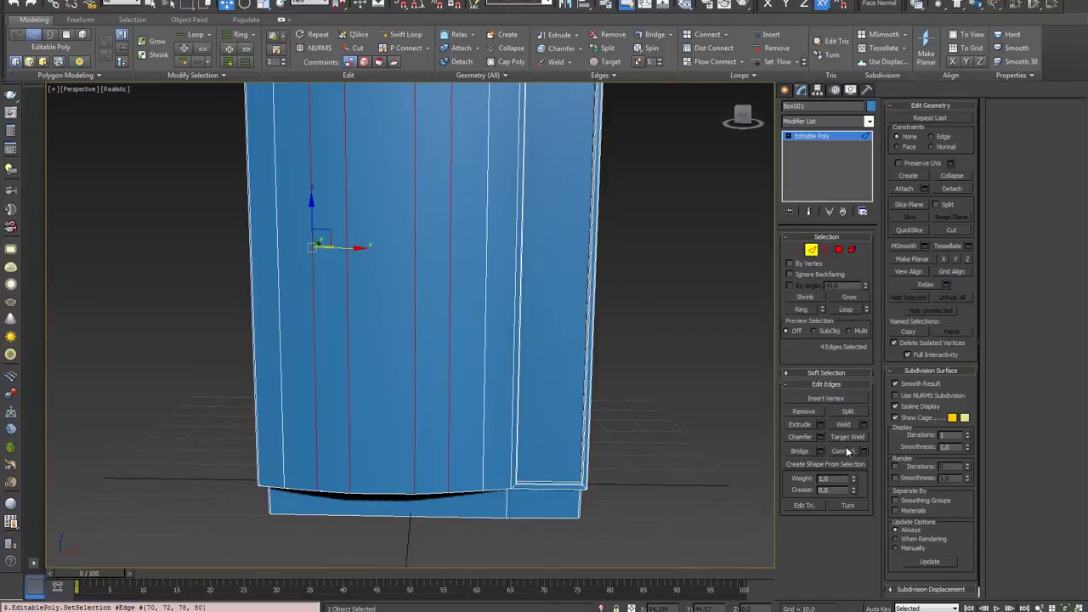
{"action": "left_click", "coordinate": [845, 452]}
{"action": "left_click_drag", "start_coordinate": [378, 215], "coordinate": [380, 320]}
Step: Chamfer the horizontal edge into two parallel edges
{"action": "left_click", "coordinate": [797, 437]}
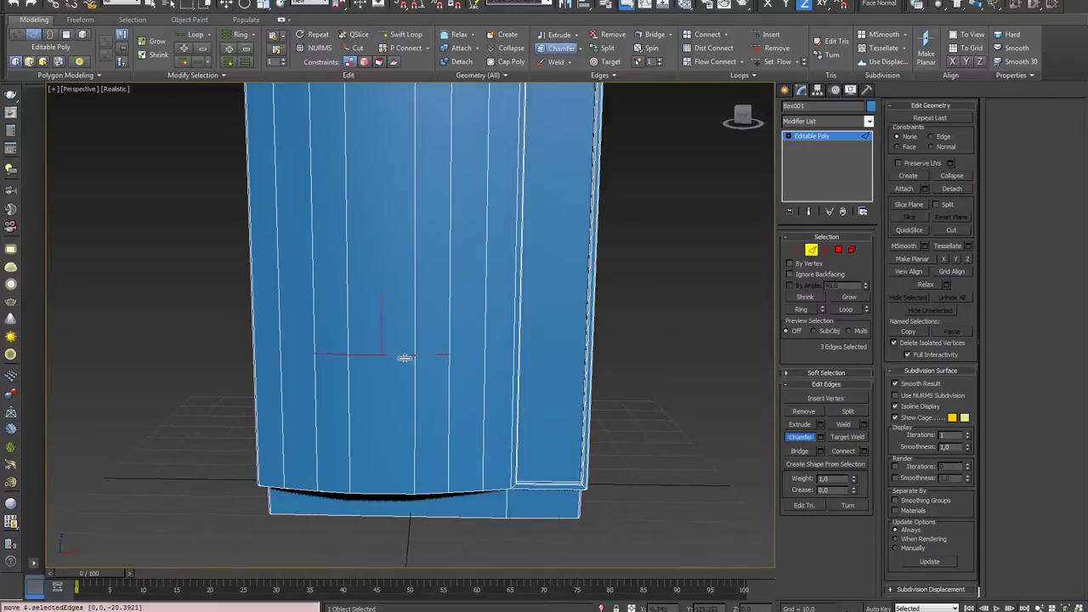
{"action": "left_click_drag", "start_coordinate": [406, 359], "coordinate": [408, 323]}
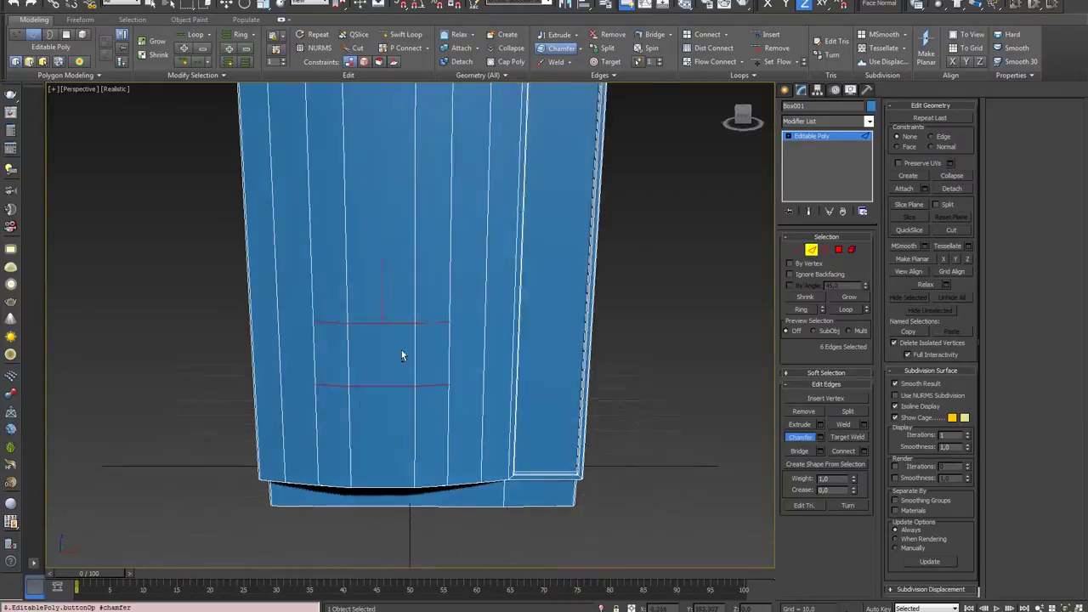
{"action": "middle_click_drag", "start_coordinate": [397, 348], "coordinate": [489, 349], "text": "alt"}
Step: Select the row of three front faces between the two new edges
{"action": "left_click", "coordinate": [842, 249]}
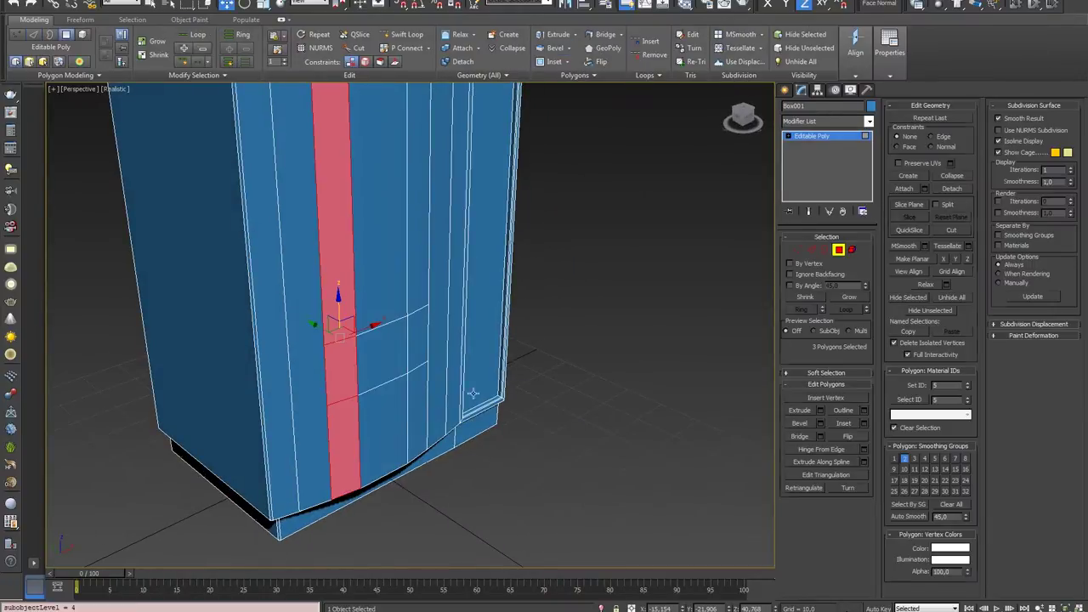
{"action": "left_click", "coordinate": [372, 368]}
{"action": "left_click", "coordinate": [345, 374], "text": "ctrl"}
{"action": "left_click", "coordinate": [419, 352], "text": "ctrl"}
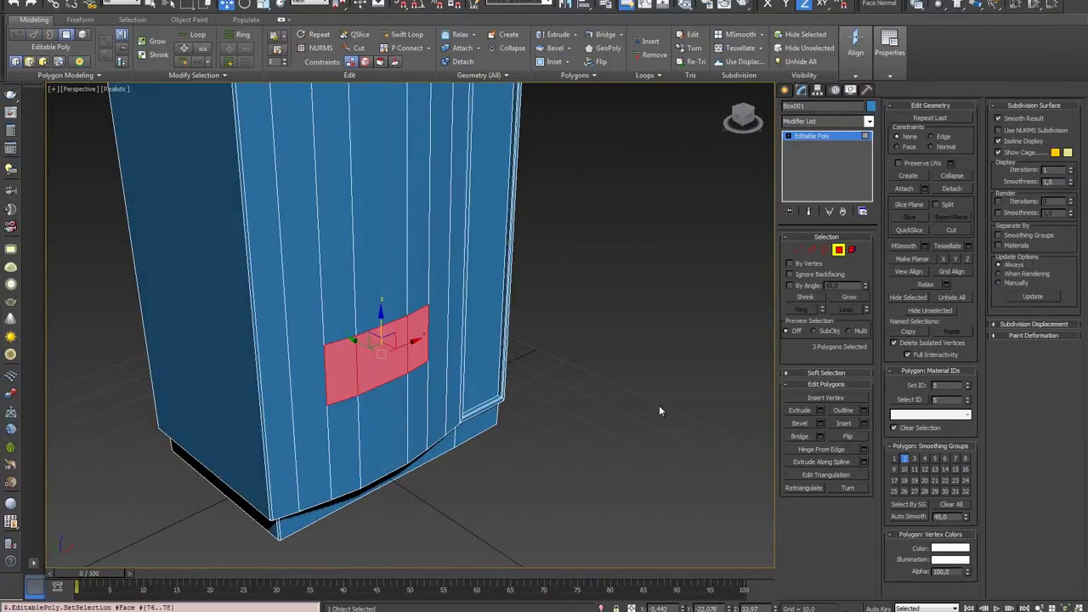
Step: Bevel the three selected faces on the machine's front
{"action": "left_click", "coordinate": [822, 423]}
{"action": "scroll", "coordinate": [398, 365], "scroll_direction": "up", "scroll_amount": 2}
{"action": "scroll", "coordinate": [398, 365], "scroll_direction": "up", "scroll_amount": 2}
{"action": "scroll", "coordinate": [398, 365], "scroll_direction": "up", "scroll_amount": 2}
{"action": "middle_click_drag", "start_coordinate": [398, 365], "coordinate": [415, 384], "text": "alt"}
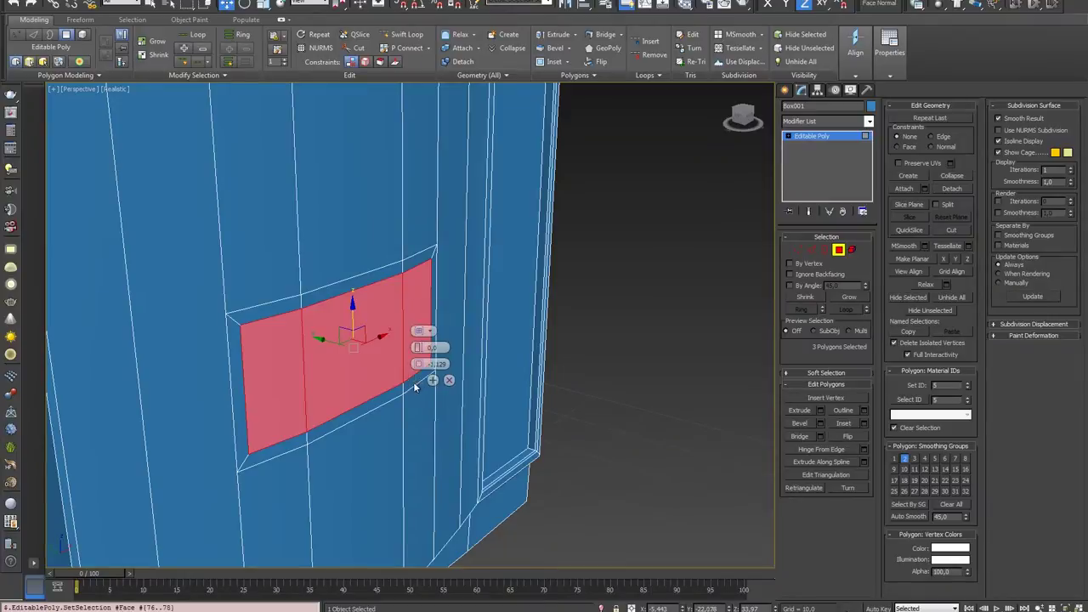
{"action": "left_click", "coordinate": [417, 381]}
Step: Extrude the three faces inward to recess the dispenser opening
{"action": "left_click", "coordinate": [809, 416]}
{"action": "left_click_drag", "start_coordinate": [355, 360], "coordinate": [353, 381]}
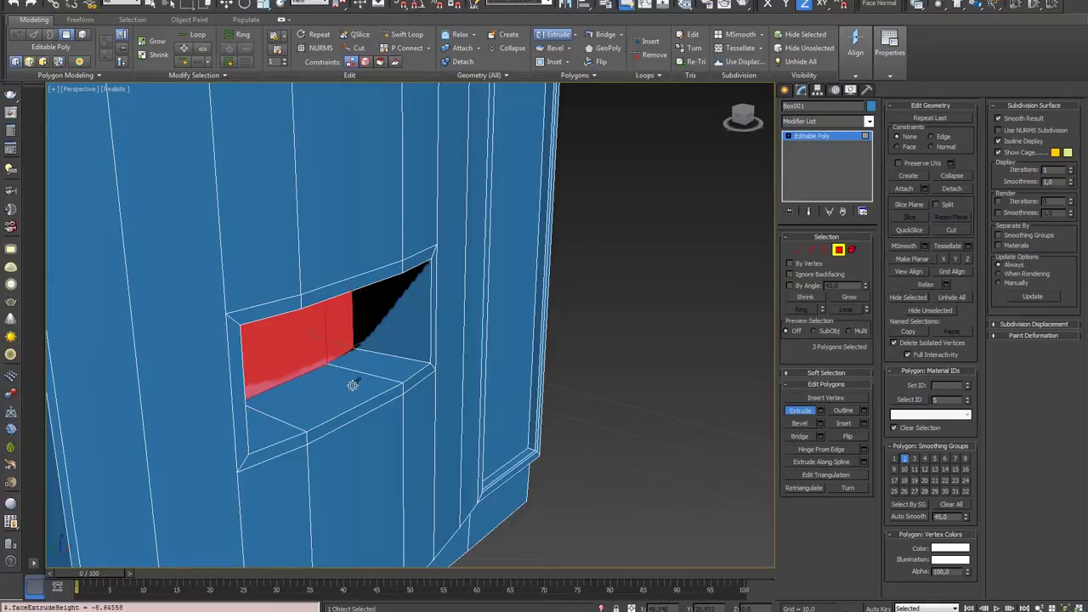
{"action": "left_click_drag", "start_coordinate": [353, 381], "coordinate": [352, 381]}
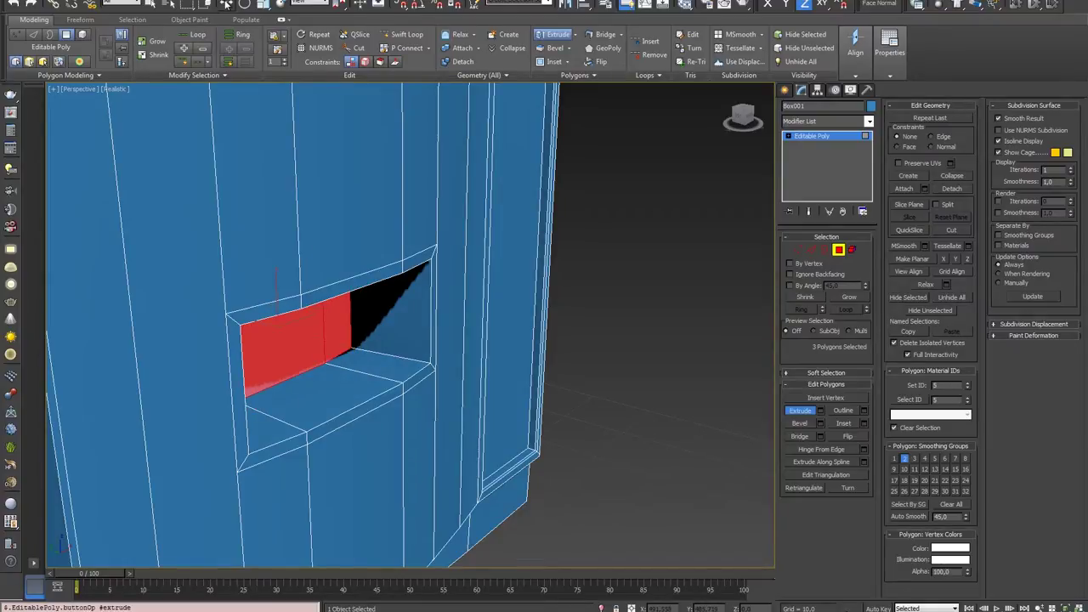
{"action": "left_click", "coordinate": [226, 3]}
Step: Extrude the polygon ring around the opening outward about 0.9 into a raised frame
{"action": "left_click", "coordinate": [338, 288]}
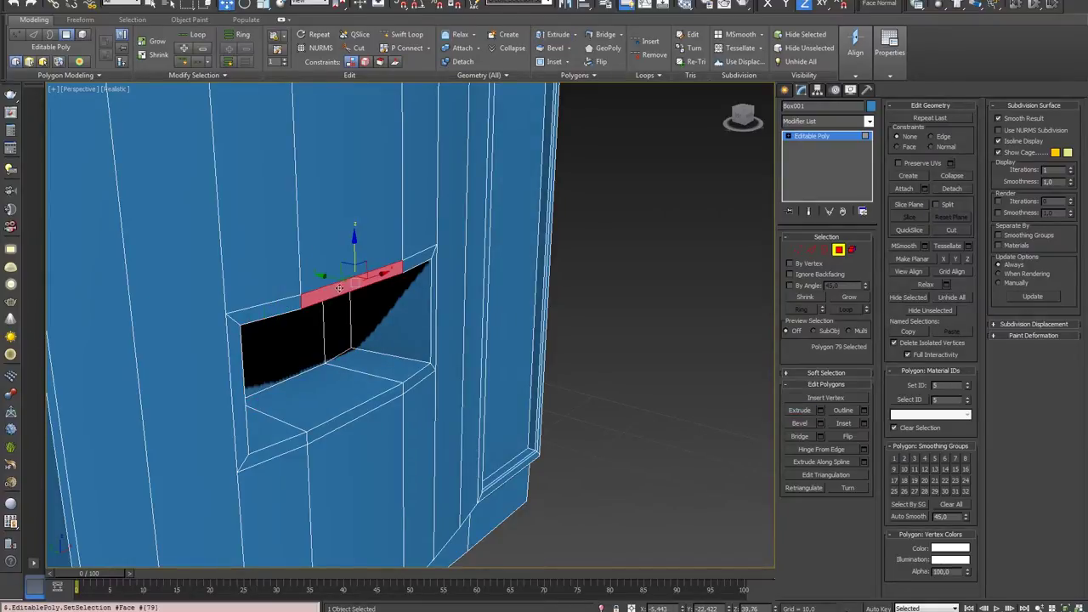
{"action": "left_click", "coordinate": [285, 303], "text": "shift"}
{"action": "left_click", "coordinate": [820, 412]}
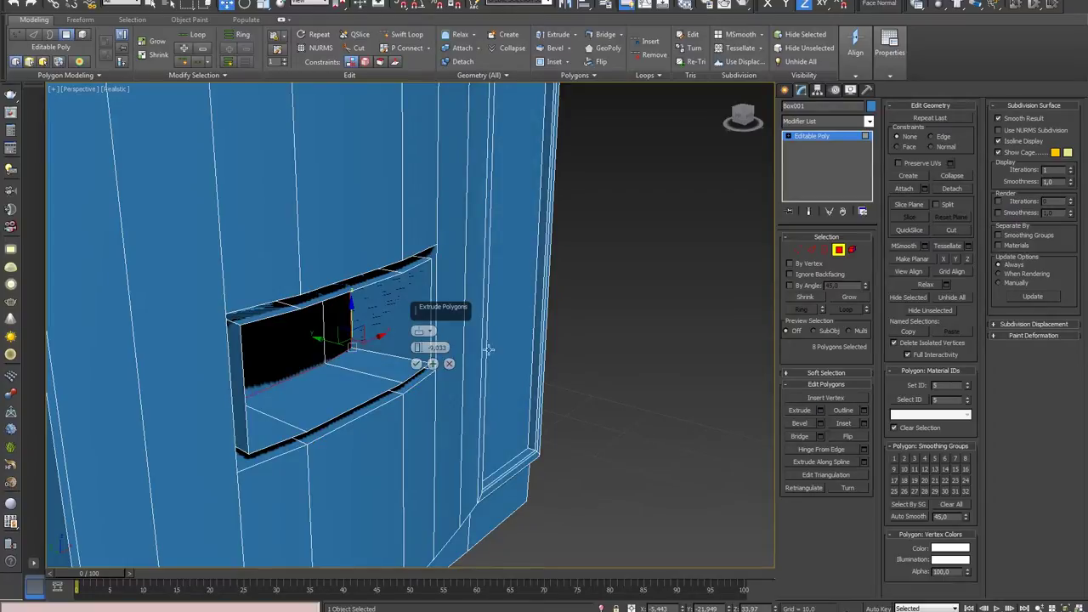
{"action": "left_click_drag", "start_coordinate": [417, 348], "coordinate": [435, 306]}
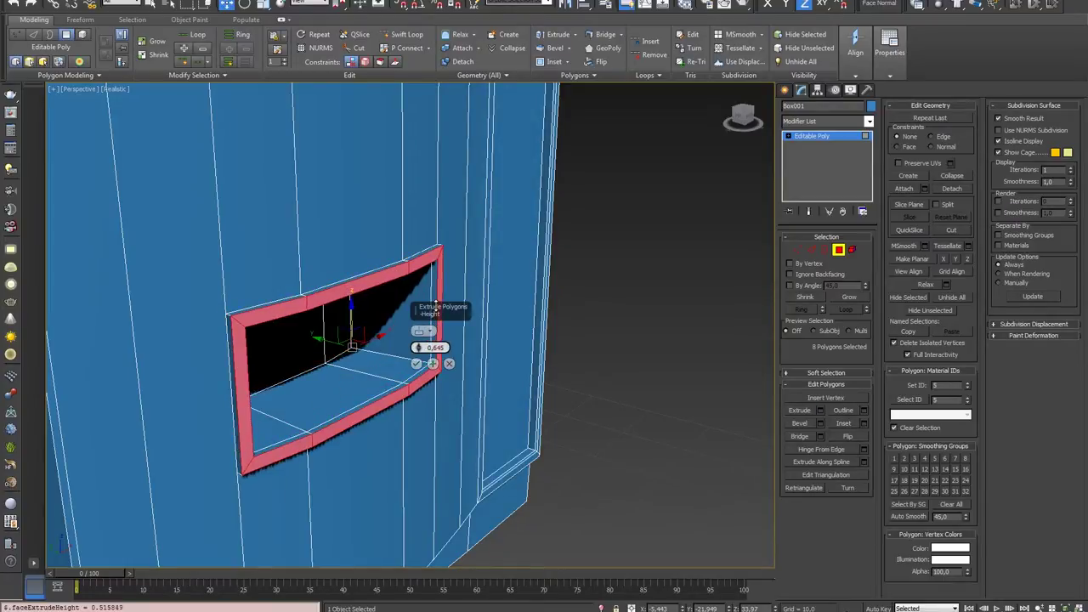
{"action": "left_click", "coordinate": [416, 363]}
{"action": "mouse_move", "coordinate": [415, 363]}
{"action": "middle_mouse_down", "text": "alt"}
{"action": "mouse_move", "coordinate": [376, 328]}
{"action": "mouse_move", "coordinate": [564, 396]}
{"action": "middle_mouse_up", "text": "alt"}
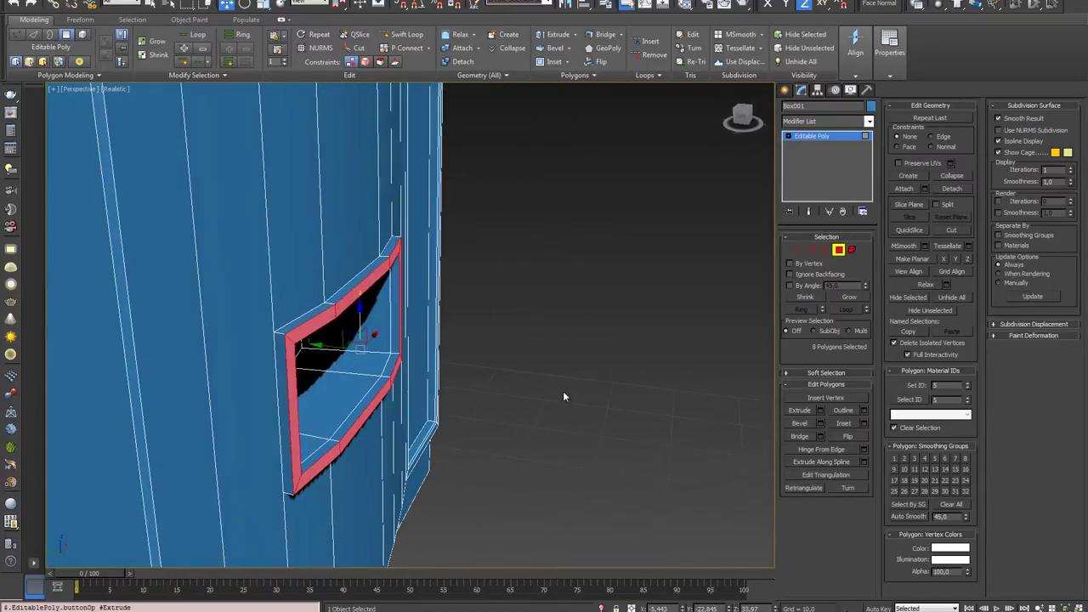
{"action": "left_click", "coordinate": [813, 253]}
{"action": "left_click", "coordinate": [352, 290]}
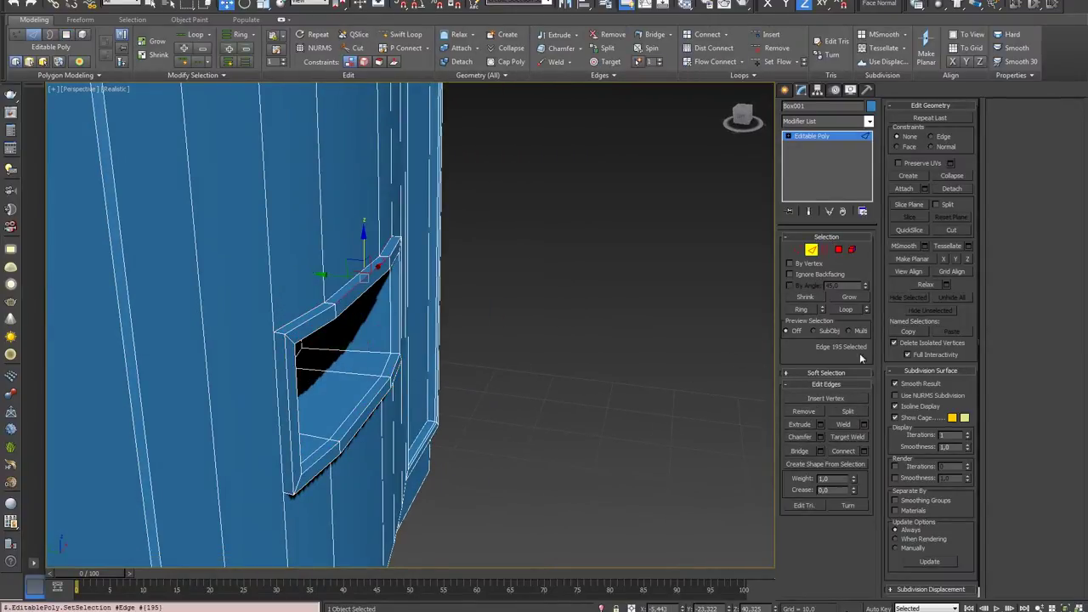
Step: Chamfer the frame's edge loop by about 0.16, then deselect and show stats (118 polygons)
{"action": "left_click", "coordinate": [848, 310]}
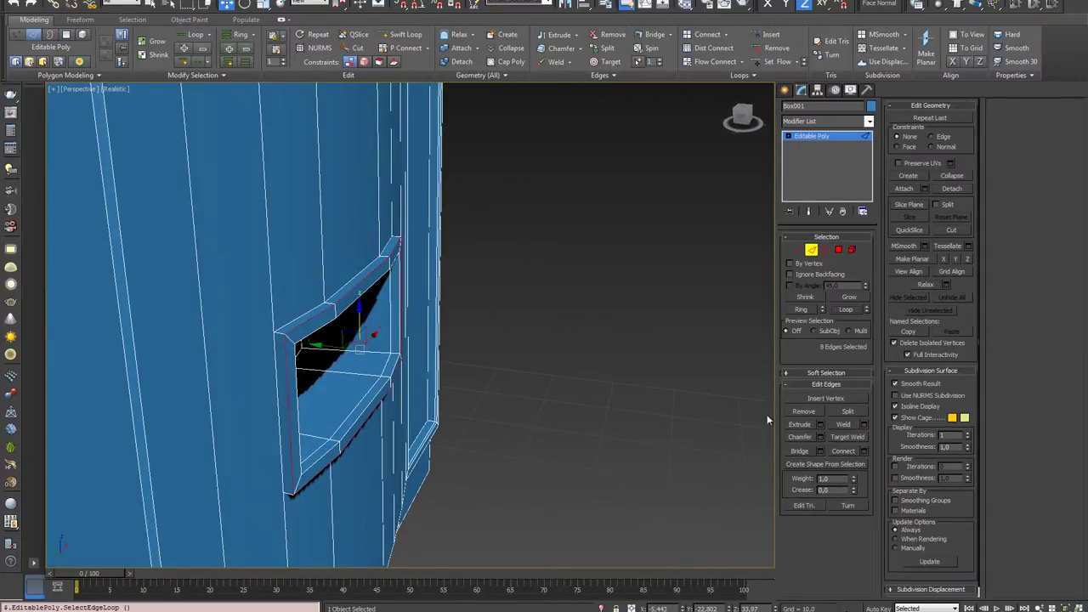
{"action": "left_click", "coordinate": [821, 437]}
{"action": "mouse_move", "coordinate": [419, 370]}
{"action": "left_mouse_down"}
{"action": "mouse_move", "coordinate": [418, 398]}
{"action": "mouse_move", "coordinate": [417, 374]}
{"action": "left_mouse_up"}
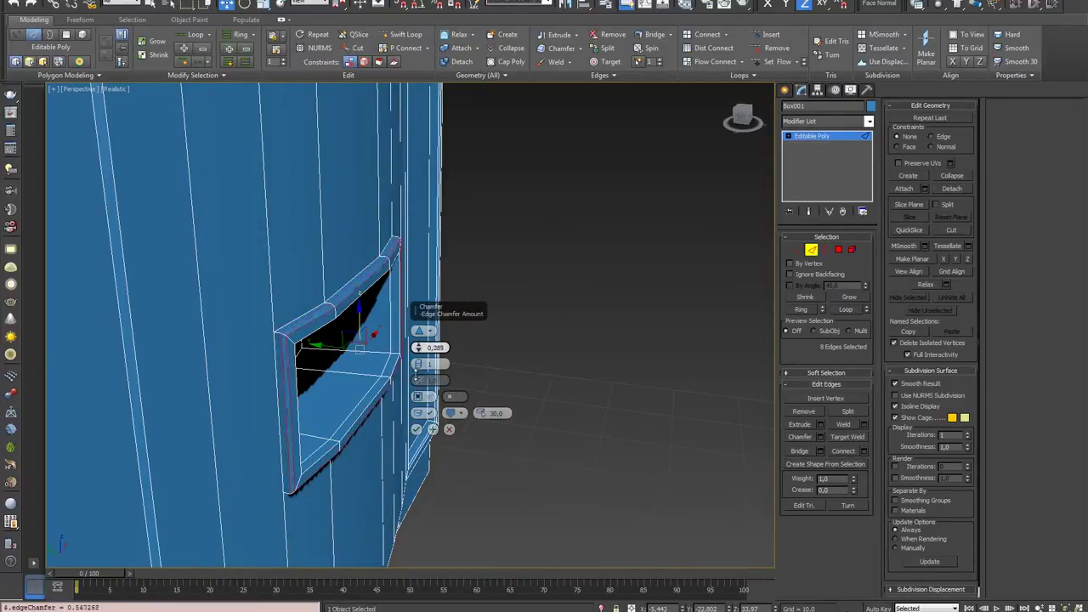
{"action": "left_click", "coordinate": [417, 429]}
{"action": "left_click", "coordinate": [549, 345]}
{"action": "mouse_move", "coordinate": [548, 346]}
{"action": "middle_mouse_down", "text": "alt"}
{"action": "mouse_move", "coordinate": [390, 307]}
{"action": "mouse_move", "coordinate": [467, 337]}
{"action": "mouse_move", "coordinate": [521, 393]}
{"action": "mouse_move", "coordinate": [589, 370]}
{"action": "mouse_move", "coordinate": [493, 347]}
{"action": "mouse_move", "coordinate": [484, 368]}
{"action": "mouse_move", "coordinate": [371, 372]}
{"action": "mouse_move", "coordinate": [323, 335]}
{"action": "mouse_move", "coordinate": [391, 371]}
{"action": "mouse_move", "coordinate": [481, 377]}
{"action": "middle_mouse_up", "text": "alt"}
{"action": "key", "text": "7"}
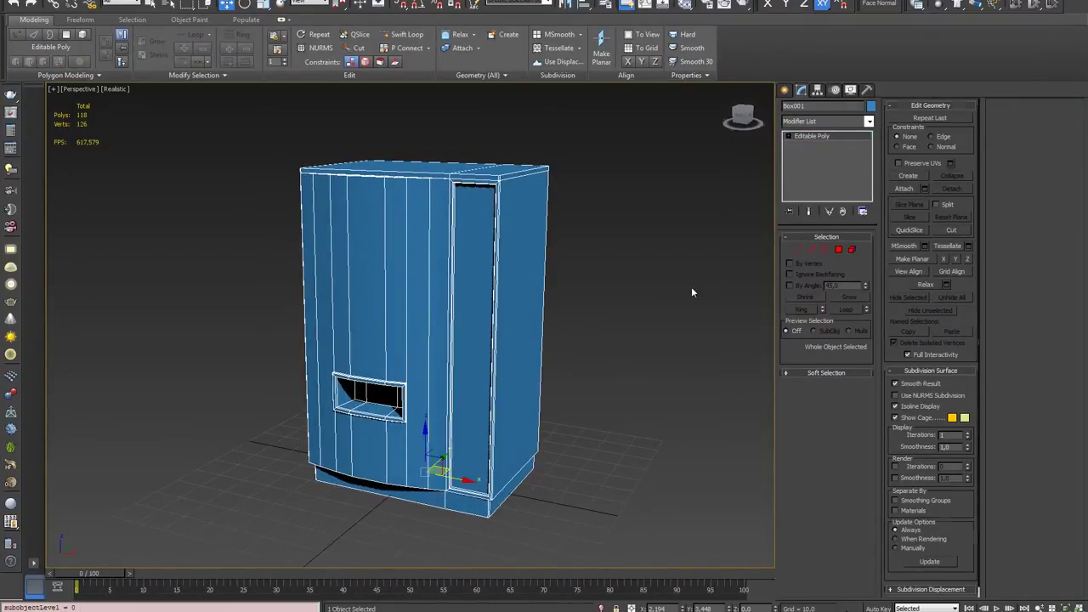
Step: Switch the viewport to Clay shading and inspect the machine from several sides
{"action": "left_click", "coordinate": [692, 292]}
{"action": "mouse_move", "coordinate": [496, 335]}
{"action": "middle_mouse_down", "text": "alt"}
{"action": "mouse_move", "coordinate": [525, 335]}
{"action": "mouse_move", "coordinate": [497, 350]}
{"action": "middle_mouse_up", "text": "alt"}
{"action": "left_click", "coordinate": [497, 351]}
{"action": "left_click", "coordinate": [124, 89]}
{"action": "left_click", "coordinate": [153, 207]}
{"action": "middle_click_drag", "start_coordinate": [383, 342], "coordinate": [446, 318], "text": "alt"}
{"action": "mouse_move", "coordinate": [553, 327]}
{"action": "middle_mouse_down", "text": "alt"}
{"action": "mouse_move", "coordinate": [474, 365]}
{"action": "mouse_move", "coordinate": [423, 364]}
{"action": "mouse_move", "coordinate": [416, 384]}
{"action": "mouse_move", "coordinate": [544, 406]}
{"action": "mouse_move", "coordinate": [595, 377]}
{"action": "mouse_move", "coordinate": [527, 355]}
{"action": "mouse_move", "coordinate": [467, 311]}
{"action": "mouse_move", "coordinate": [513, 291]}
{"action": "mouse_move", "coordinate": [422, 303]}
{"action": "middle_mouse_up", "text": "alt"}
{"action": "mouse_move", "coordinate": [468, 348]}
{"action": "middle_mouse_down", "text": "alt"}
{"action": "mouse_move", "coordinate": [508, 314]}
{"action": "mouse_move", "coordinate": [550, 329]}
{"action": "mouse_move", "coordinate": [439, 332]}
{"action": "middle_mouse_up", "text": "alt"}
Step: Save the scene as cokemachine.max
{"action": "key", "text": "ctrl+s"}
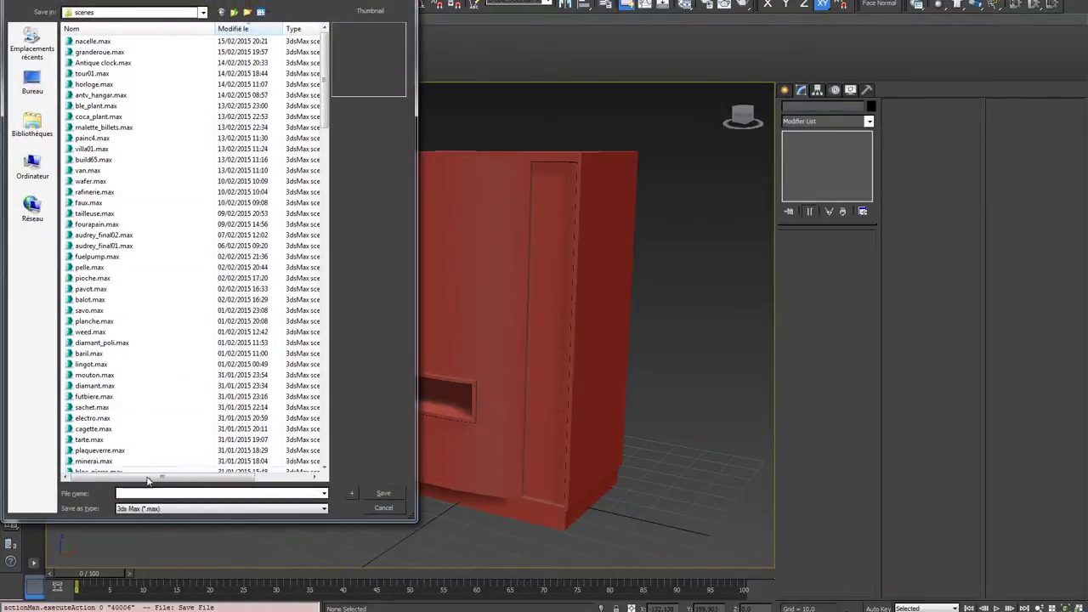
{"action": "type", "text": "coke"}
{"action": "type", "text": "e"}
{"action": "key", "text": "Return"}
Step: Return the viewport to Realistic shading and reselect the machine body
{"action": "mouse_move", "coordinate": [513, 384]}
{"action": "middle_mouse_down", "text": "alt"}
{"action": "mouse_move", "coordinate": [485, 363]}
{"action": "mouse_move", "coordinate": [445, 360]}
{"action": "middle_mouse_up", "text": "alt"}
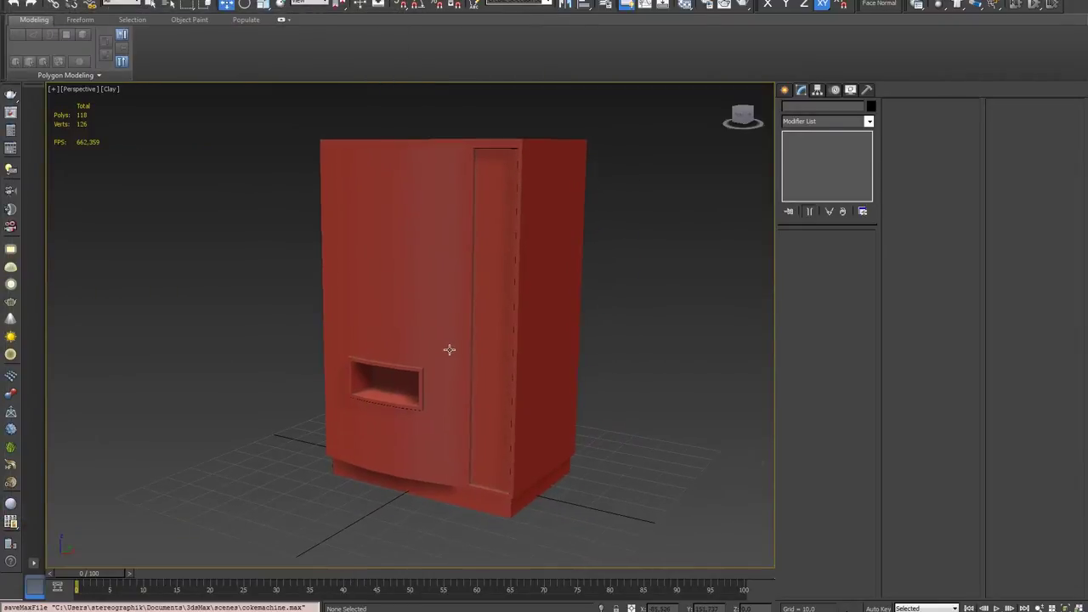
{"action": "left_click", "coordinate": [445, 360]}
{"action": "left_click", "coordinate": [119, 92]}
{"action": "left_click", "coordinate": [111, 89]}
{"action": "left_click", "coordinate": [138, 101]}
{"action": "mouse_move", "coordinate": [178, 139]}
{"action": "middle_mouse_down", "text": "alt"}
{"action": "mouse_move", "coordinate": [377, 352]}
{"action": "mouse_move", "coordinate": [377, 340]}
{"action": "mouse_move", "coordinate": [323, 340]}
{"action": "middle_mouse_up", "text": "alt"}
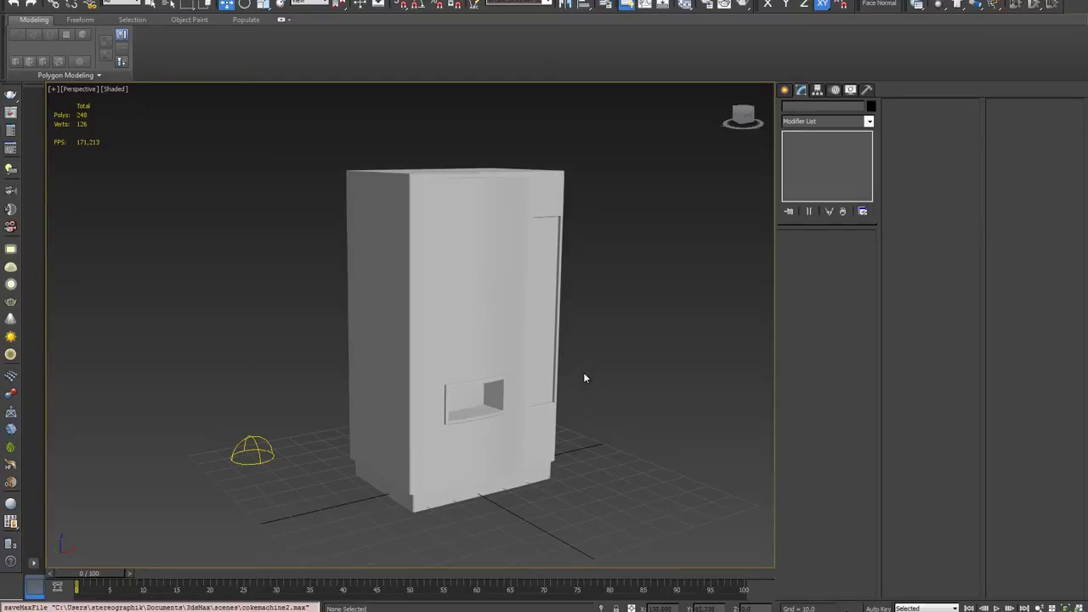
{"action": "left_click", "coordinate": [533, 340]}
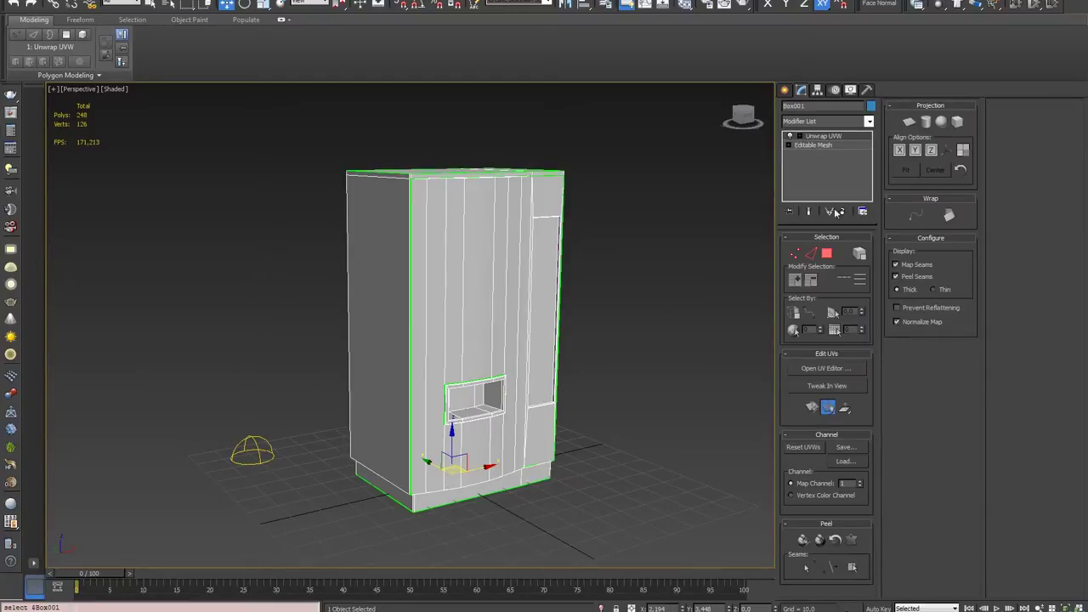
Step: Remove the old Unwrap UVW modifier and apply a fresh Unwrap UVW to the machine
{"action": "left_click", "coordinate": [843, 211]}
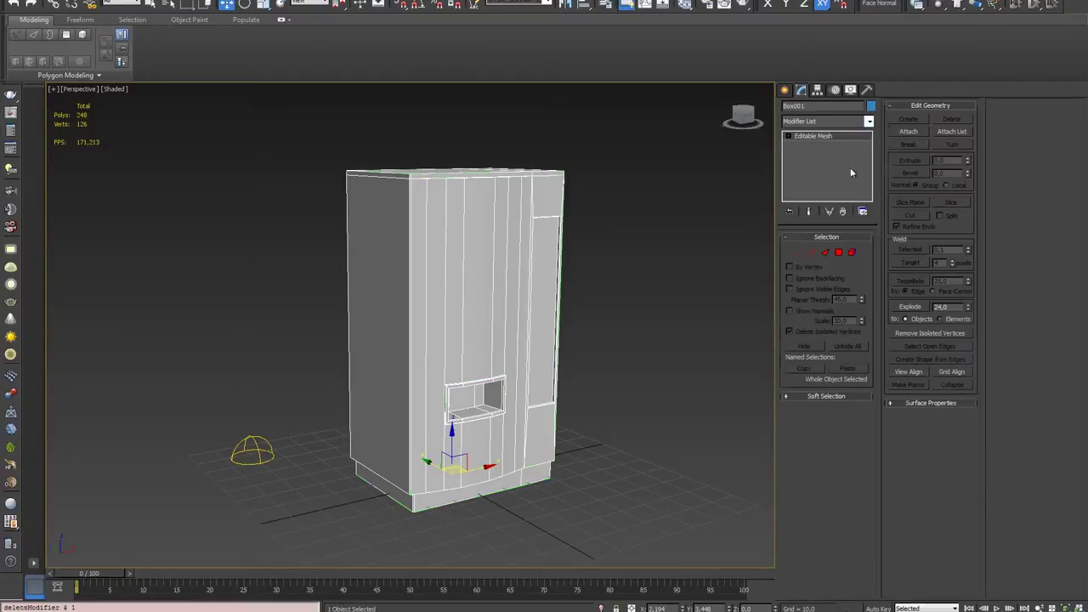
{"action": "left_click", "coordinate": [868, 91]}
{"action": "right_click", "coordinate": [508, 228]}
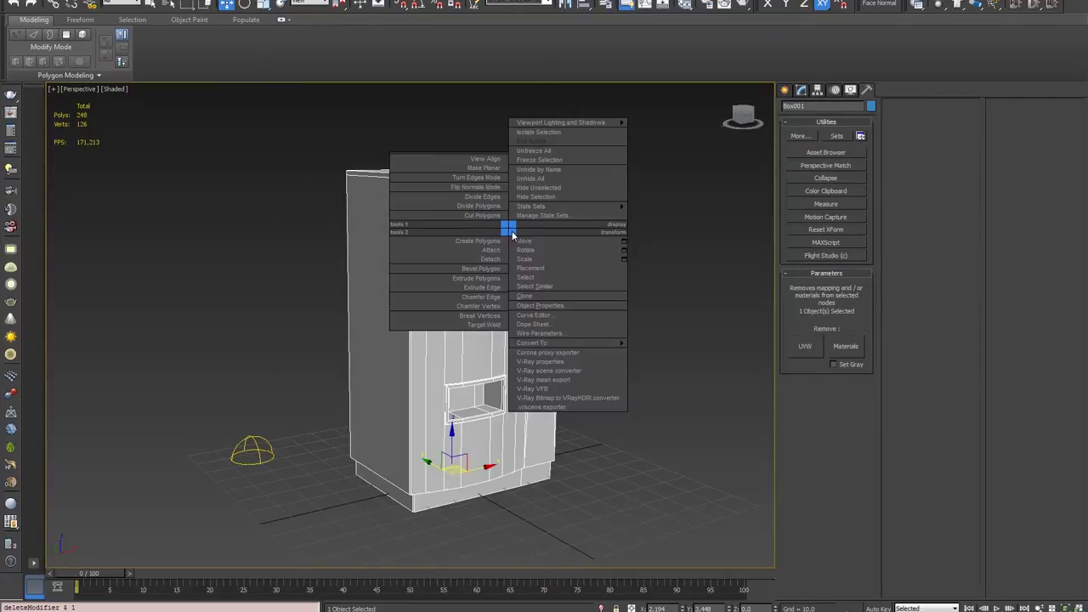
{"action": "left_click", "coordinate": [801, 91]}
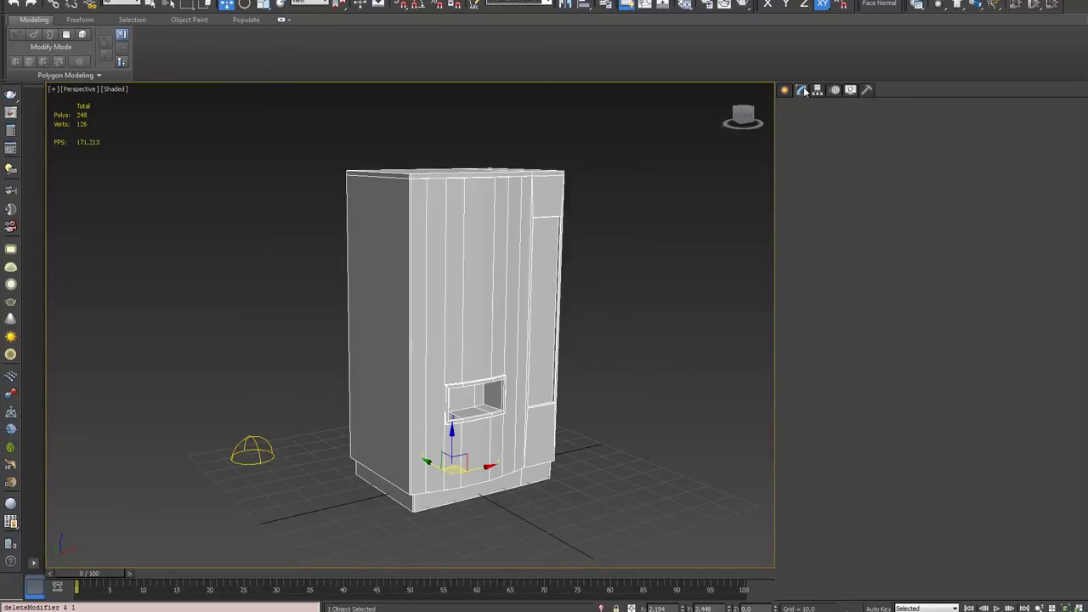
{"action": "left_click", "coordinate": [867, 91]}
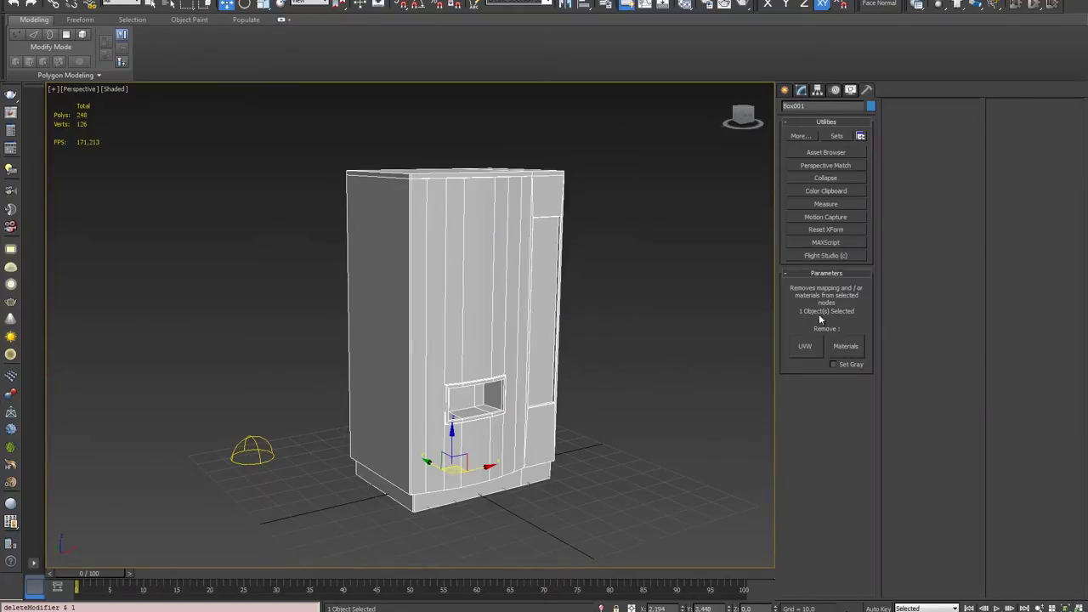
{"action": "left_click", "coordinate": [787, 91]}
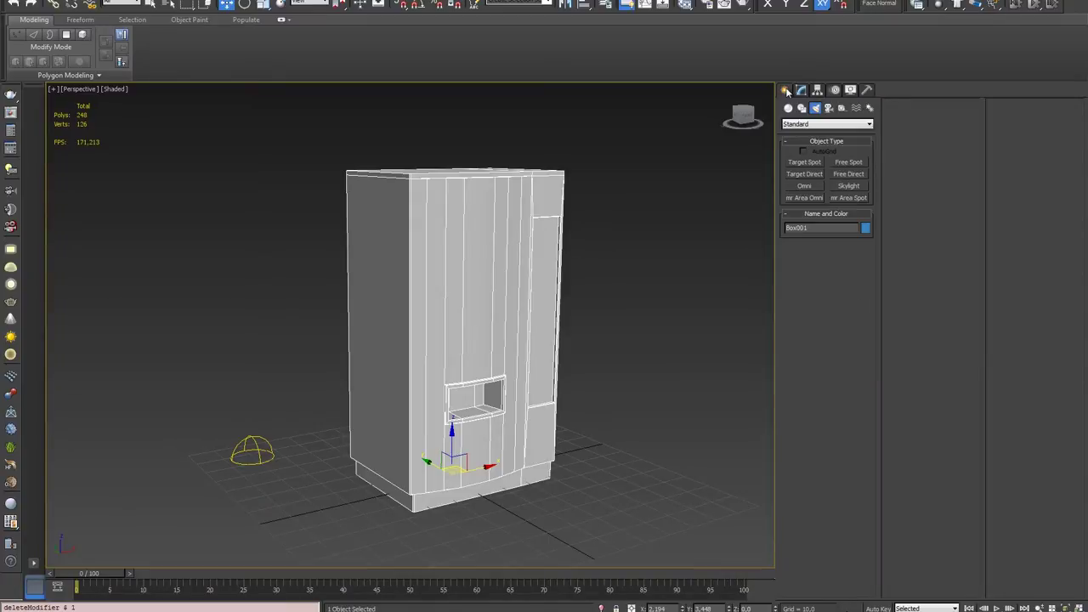
{"action": "left_click", "coordinate": [801, 90]}
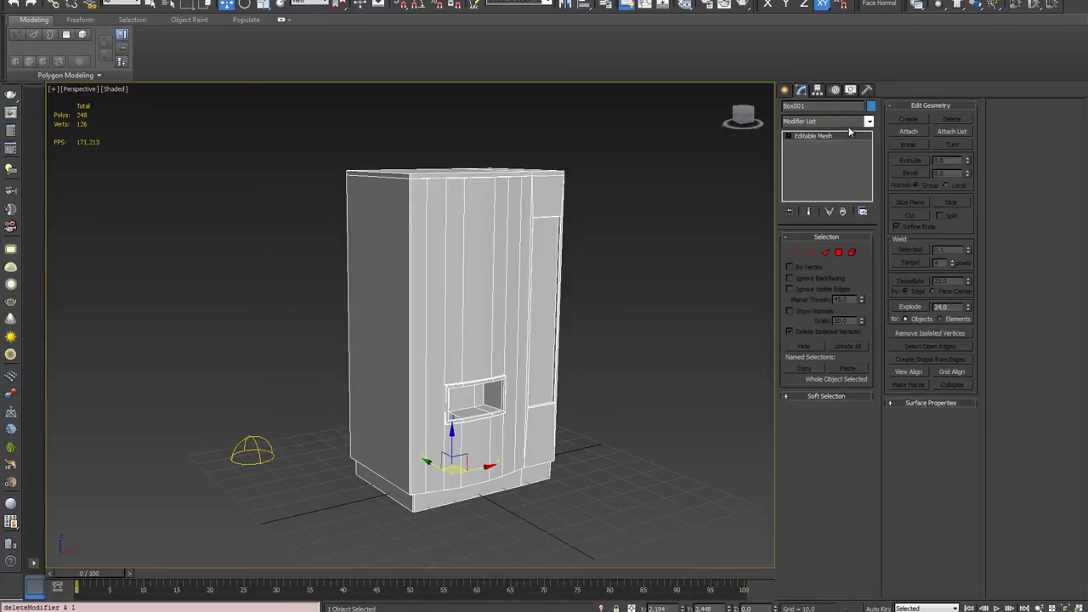
{"action": "left_click", "coordinate": [869, 121]}
{"action": "left_click", "coordinate": [881, 382]}
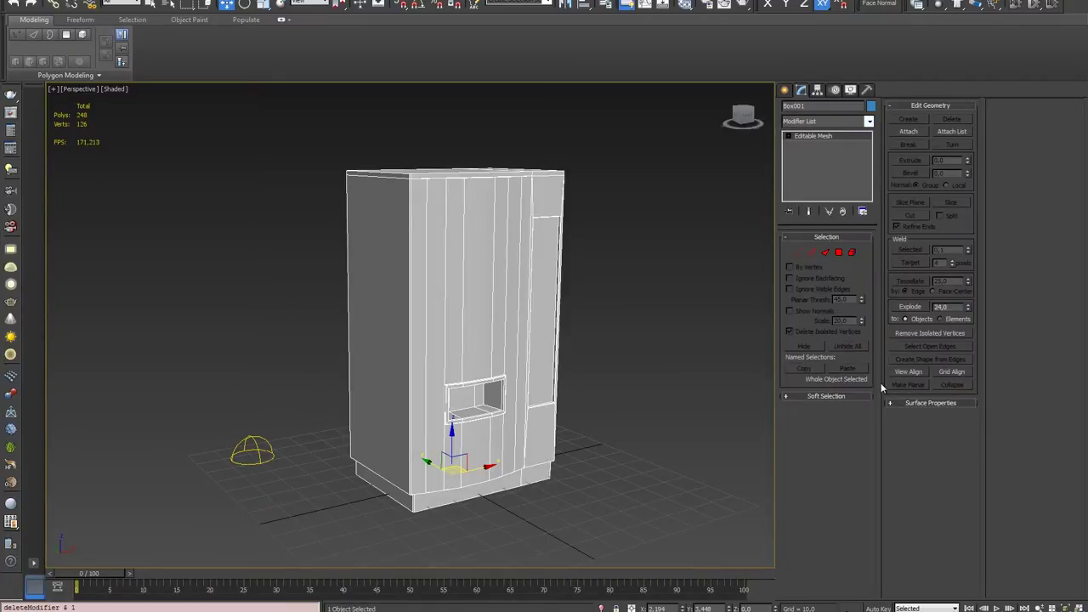
{"action": "left_click", "coordinate": [869, 120]}
{"action": "left_click_drag", "start_coordinate": [870, 157], "coordinate": [876, 409]}
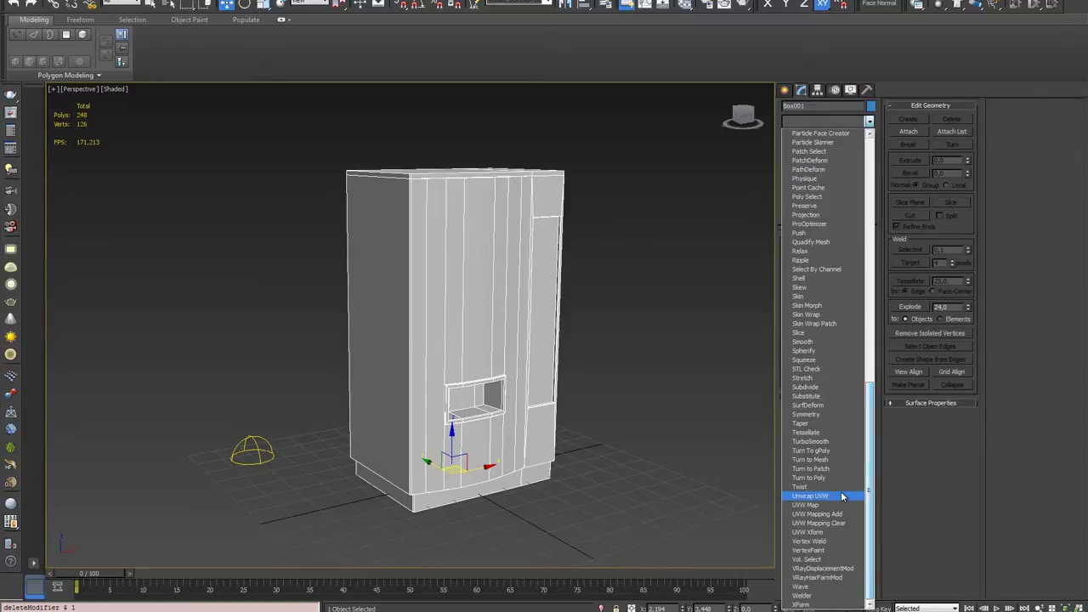
{"action": "left_click", "coordinate": [843, 497]}
Step: In Polygon mode, select the left side face and the upper front-panel strips
{"action": "left_click", "coordinate": [828, 253]}
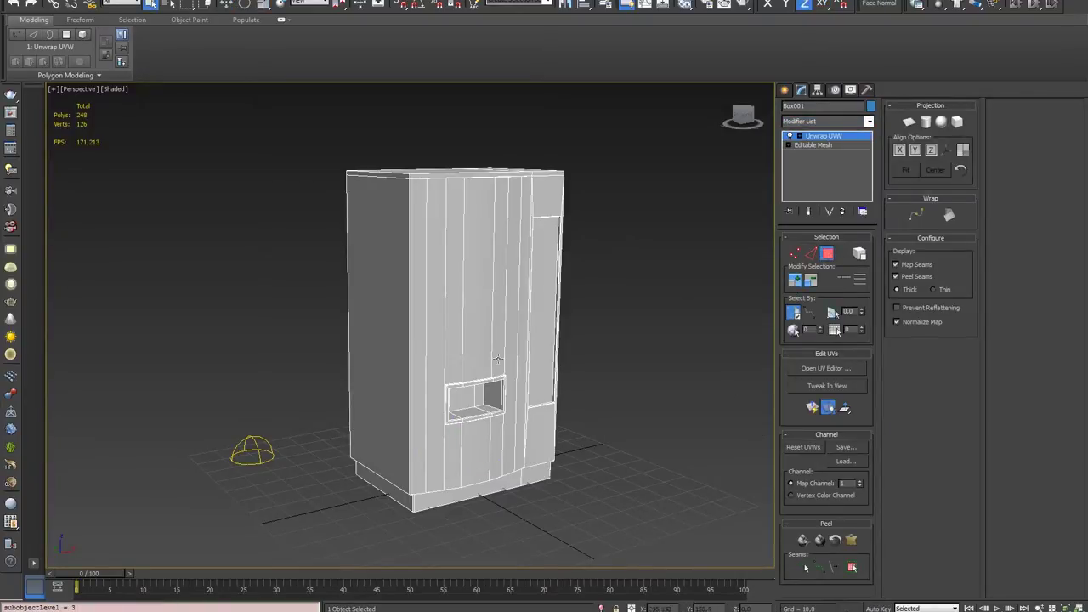
{"action": "mouse_move", "coordinate": [413, 303]}
{"action": "middle_mouse_down"}
{"action": "mouse_move", "coordinate": [375, 271]}
{"action": "mouse_move", "coordinate": [413, 323]}
{"action": "mouse_move", "coordinate": [430, 326]}
{"action": "middle_mouse_up"}
{"action": "left_click", "coordinate": [386, 291]}
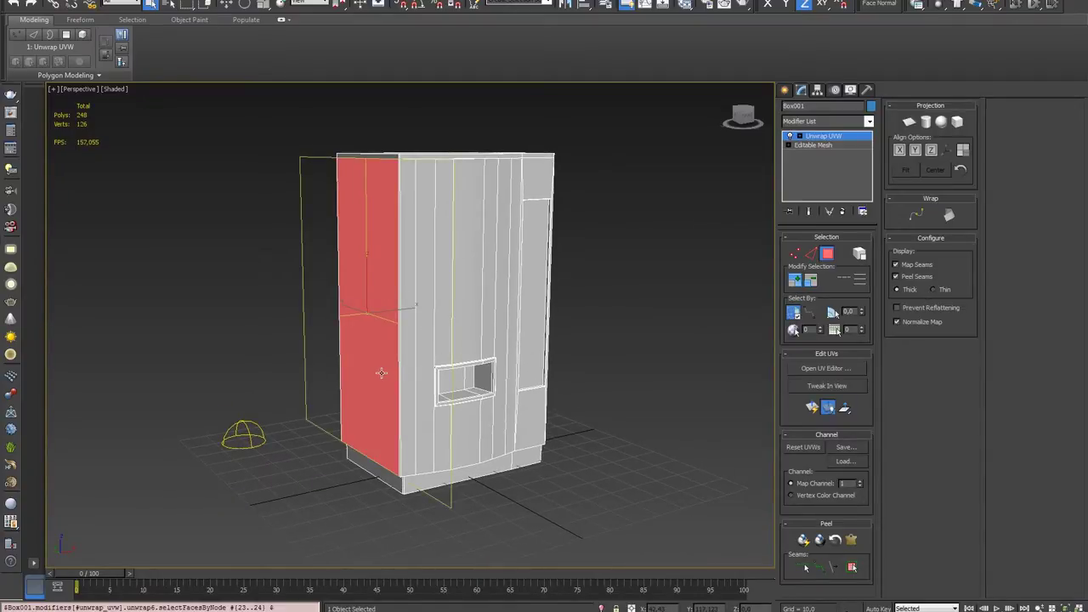
{"action": "scroll", "coordinate": [433, 377], "scroll_direction": "up", "scroll_amount": 3}
{"action": "left_click", "coordinate": [403, 358]}
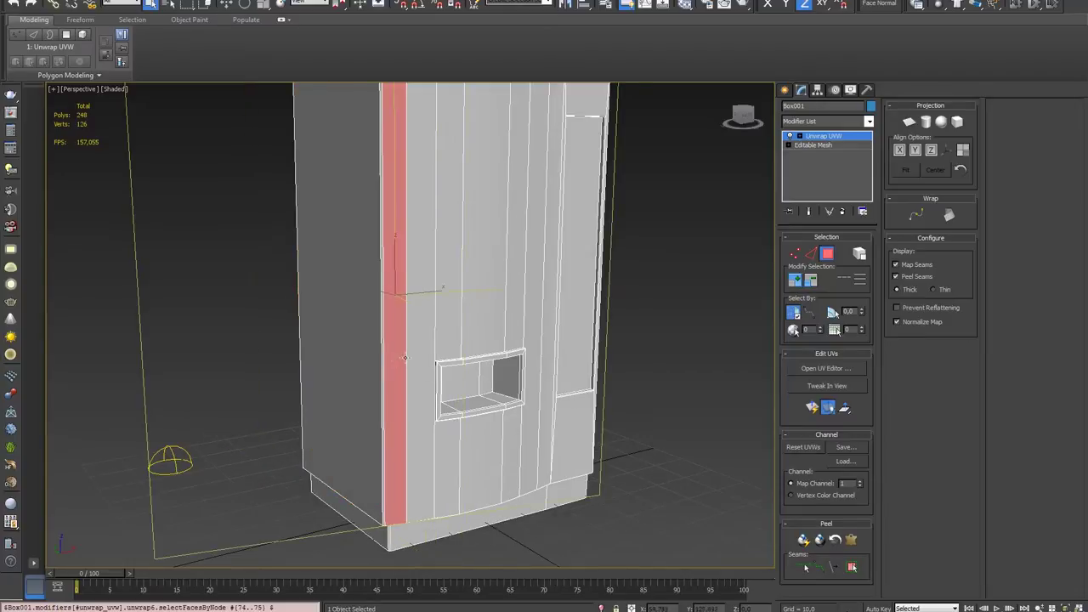
{"action": "left_click", "coordinate": [428, 346], "text": "ctrl"}
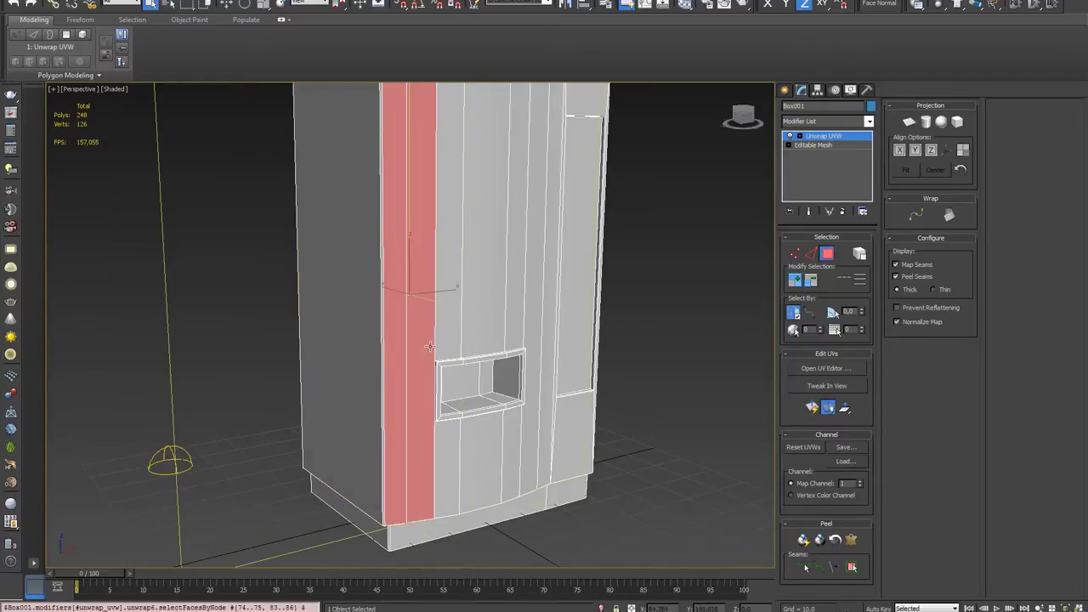
{"action": "left_click", "coordinate": [449, 345], "text": "ctrl"}
{"action": "left_click", "coordinate": [481, 336], "text": "ctrl"}
Step: Add the strips below and around the dispenser nook to the selection
{"action": "left_click", "coordinate": [456, 426], "text": "ctrl"}
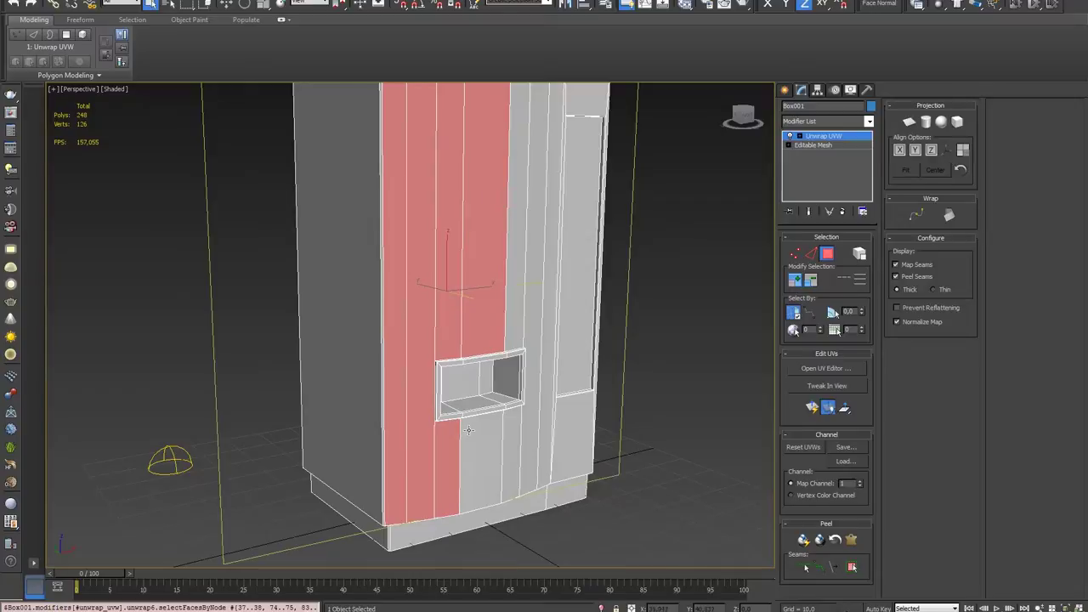
{"action": "left_click", "coordinate": [475, 430], "text": "ctrl"}
{"action": "left_click", "coordinate": [512, 426], "text": "ctrl"}
{"action": "left_click", "coordinate": [531, 426], "text": "ctrl"}
{"action": "left_click", "coordinate": [548, 423], "text": "ctrl"}
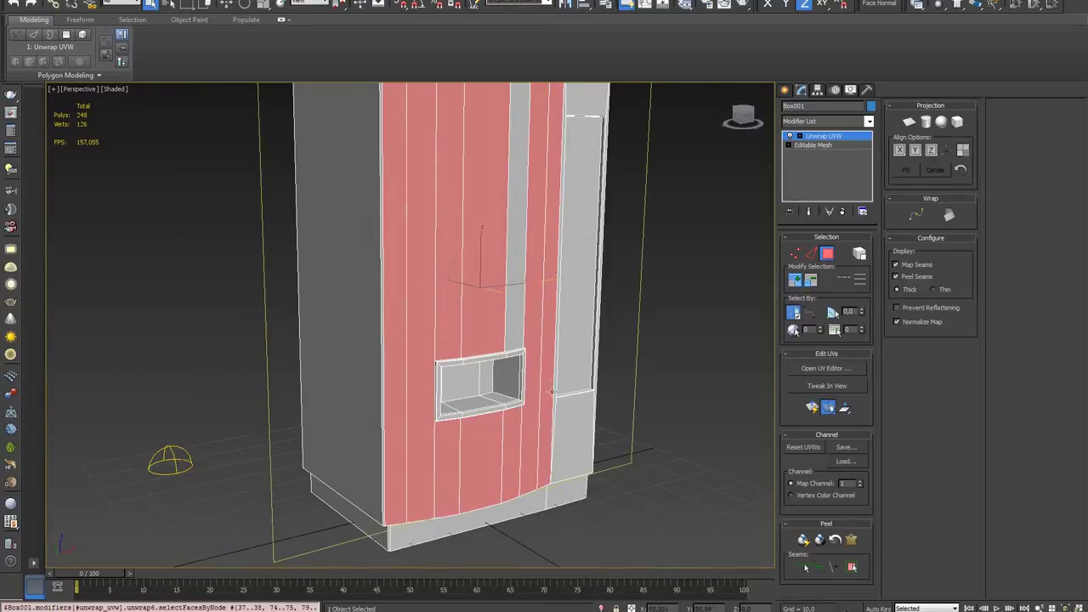
{"action": "left_click", "coordinate": [506, 315], "text": "ctrl"}
Step: Review the face selection around the cabinet and open the UV editor
{"action": "mouse_move", "coordinate": [506, 314]}
{"action": "middle_mouse_down", "text": "alt"}
{"action": "mouse_move", "coordinate": [406, 395]}
{"action": "mouse_move", "coordinate": [474, 387]}
{"action": "middle_mouse_up", "text": "alt"}
{"action": "scroll", "coordinate": [510, 281], "scroll_direction": "up", "scroll_amount": 5}
{"action": "mouse_move", "coordinate": [554, 228]}
{"action": "middle_mouse_down", "text": "alt"}
{"action": "mouse_move", "coordinate": [502, 374]}
{"action": "mouse_move", "coordinate": [551, 368]}
{"action": "mouse_move", "coordinate": [556, 393]}
{"action": "mouse_move", "coordinate": [556, 382]}
{"action": "mouse_move", "coordinate": [537, 383]}
{"action": "middle_mouse_up", "text": "alt"}
{"action": "scroll", "coordinate": [537, 382], "scroll_direction": "up", "scroll_amount": 2}
{"action": "scroll", "coordinate": [491, 398], "scroll_direction": "down", "scroll_amount": 5}
{"action": "scroll", "coordinate": [469, 400], "scroll_direction": "down", "scroll_amount": 2}
{"action": "mouse_move", "coordinate": [438, 421]}
{"action": "middle_mouse_down"}
{"action": "mouse_move", "coordinate": [432, 290]}
{"action": "mouse_move", "coordinate": [510, 315]}
{"action": "middle_mouse_up"}
{"action": "left_click", "coordinate": [811, 368]}
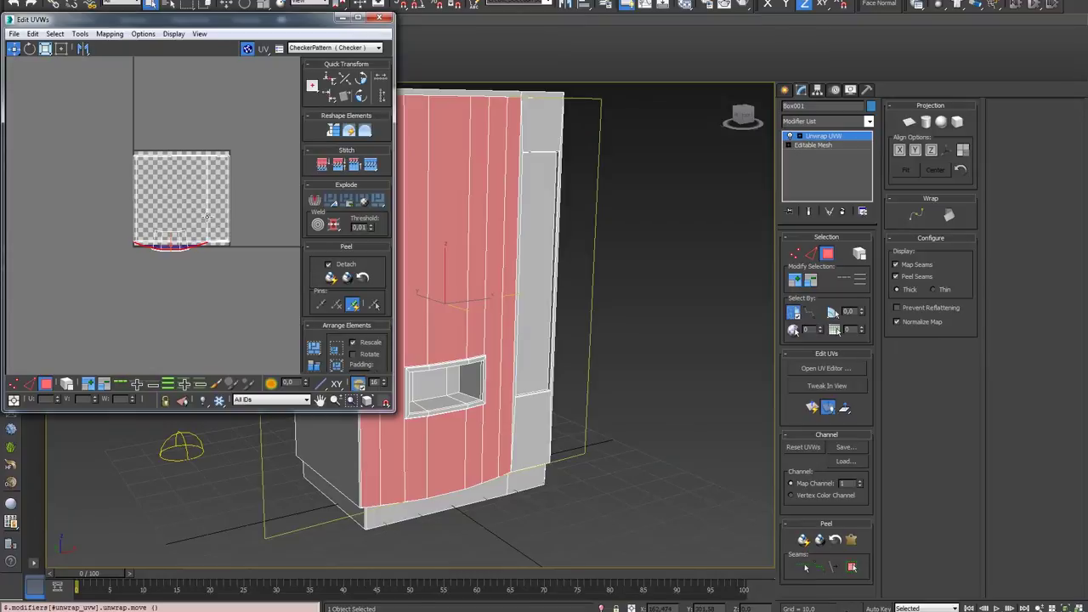
Step: Planar-map the front-panel faces, fitted and aligned to the Y axis
{"action": "middle_click_drag", "start_coordinate": [507, 297], "coordinate": [596, 309]}
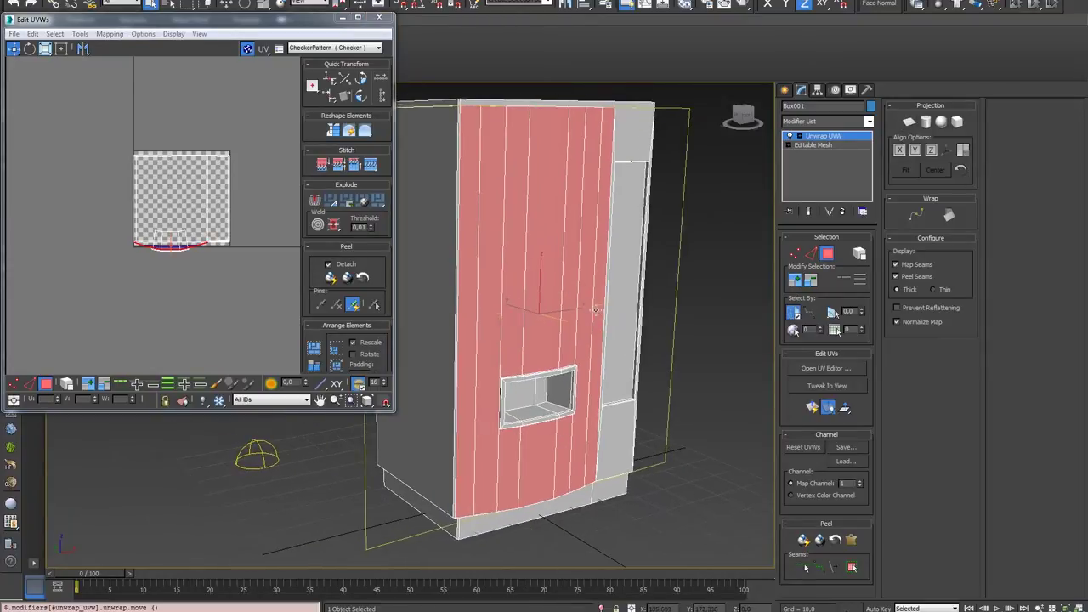
{"action": "left_click", "coordinate": [908, 123]}
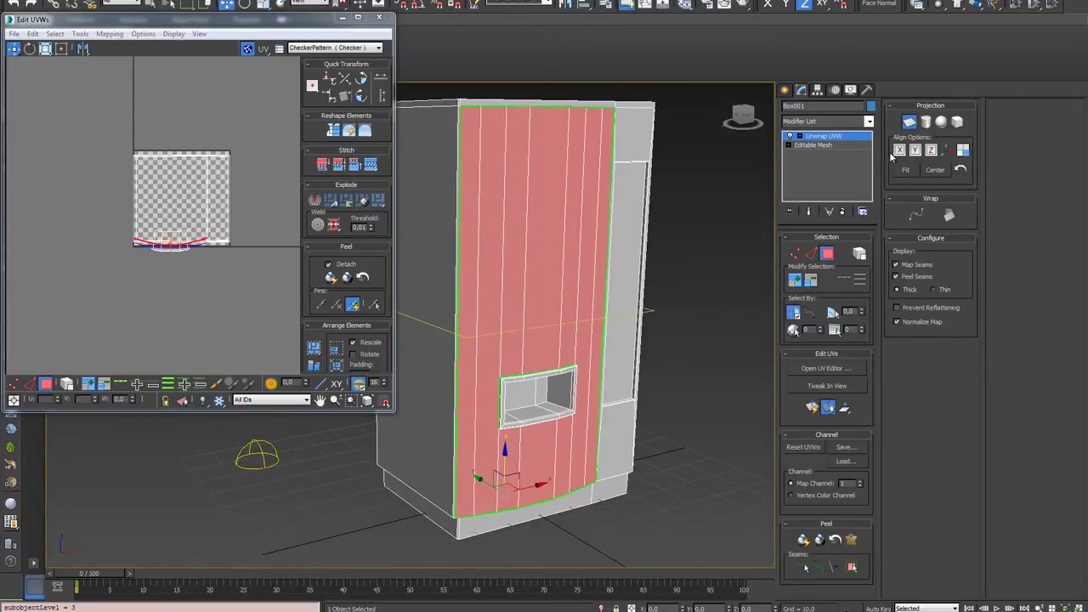
{"action": "left_click", "coordinate": [906, 170]}
{"action": "left_click", "coordinate": [901, 150]}
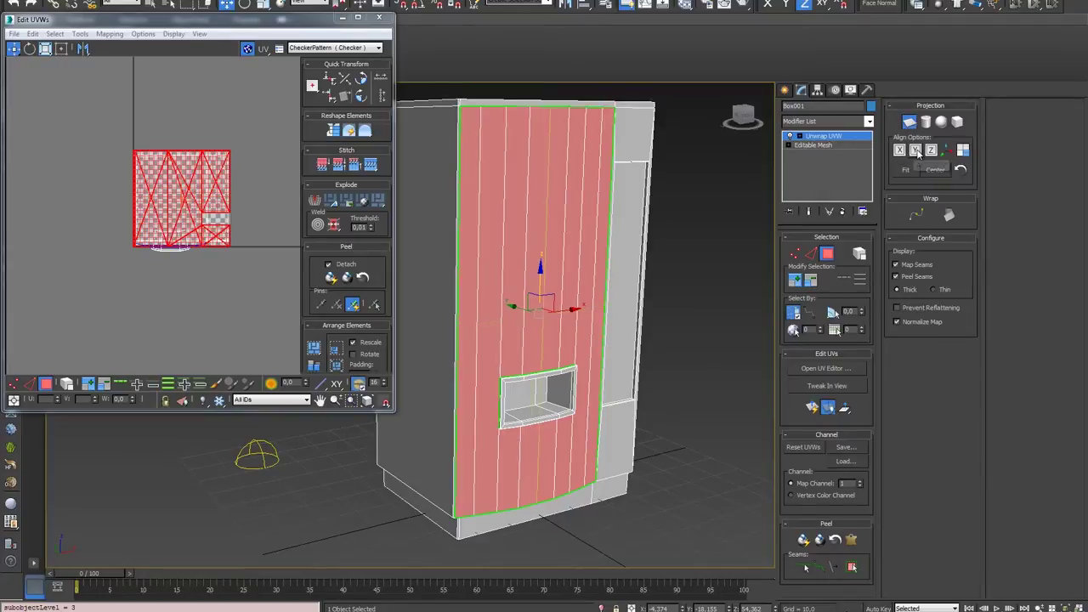
{"action": "left_click", "coordinate": [916, 151]}
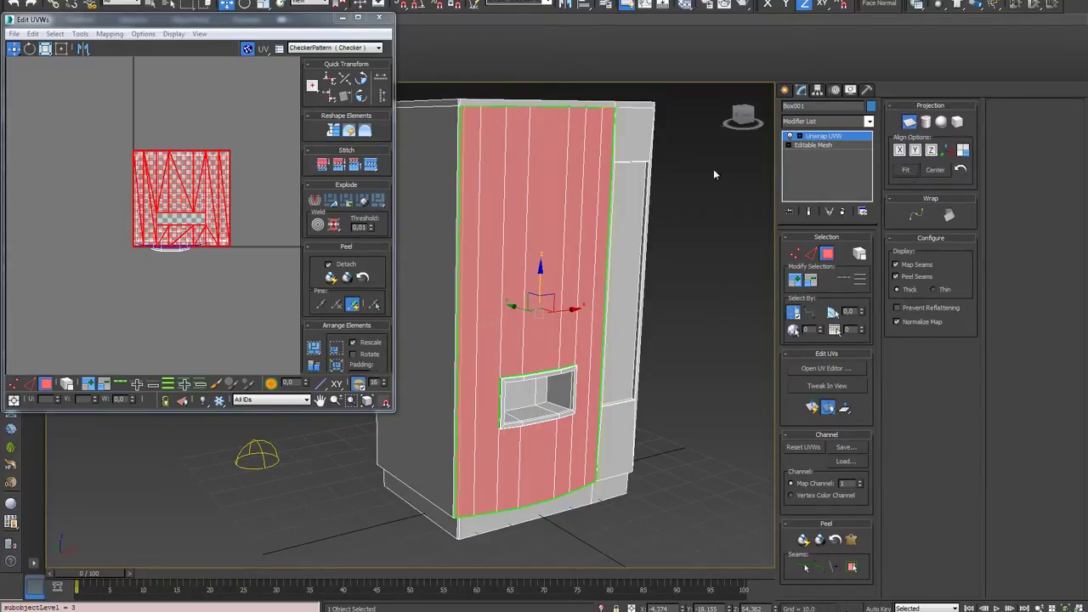
{"action": "left_click", "coordinate": [908, 124]}
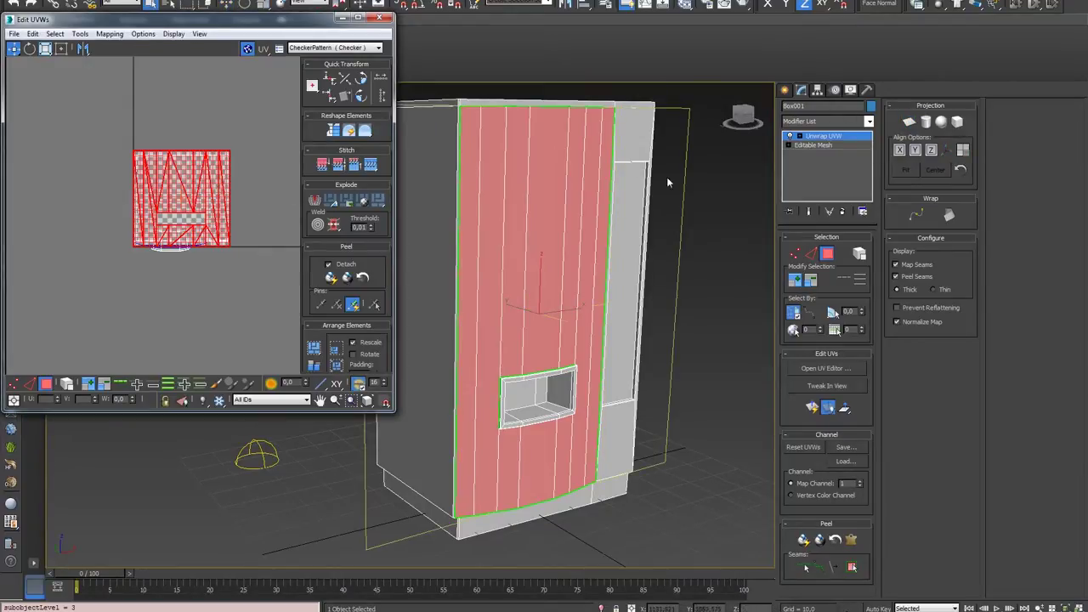
{"action": "left_click", "coordinate": [910, 123]}
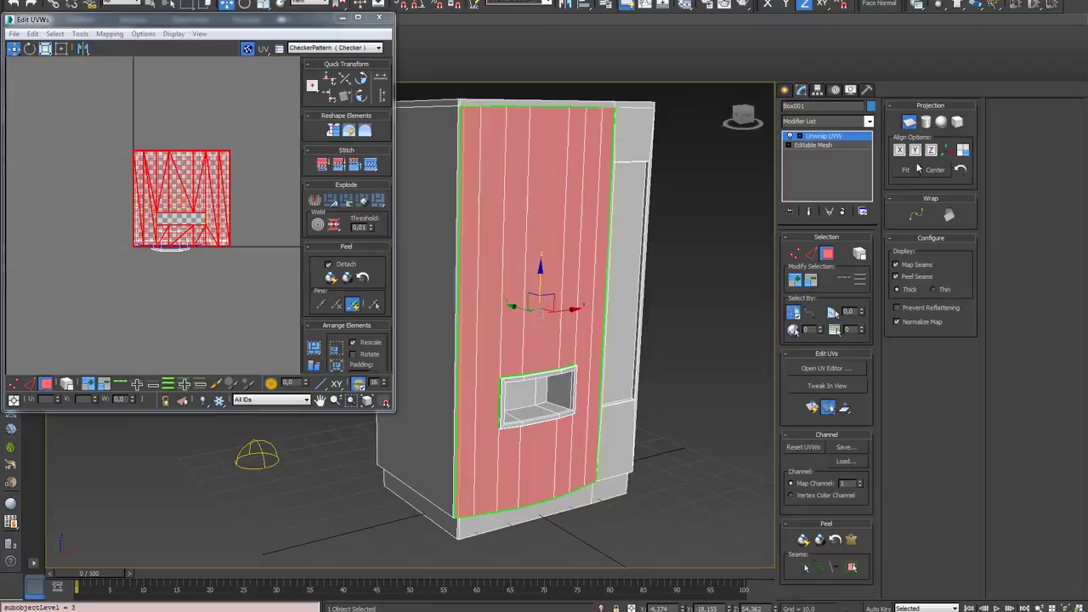
{"action": "left_click", "coordinate": [910, 122]}
Step: Move the front-panel UV island to the lower left of the checker square
{"action": "left_click_drag", "start_coordinate": [206, 177], "coordinate": [97, 292]}
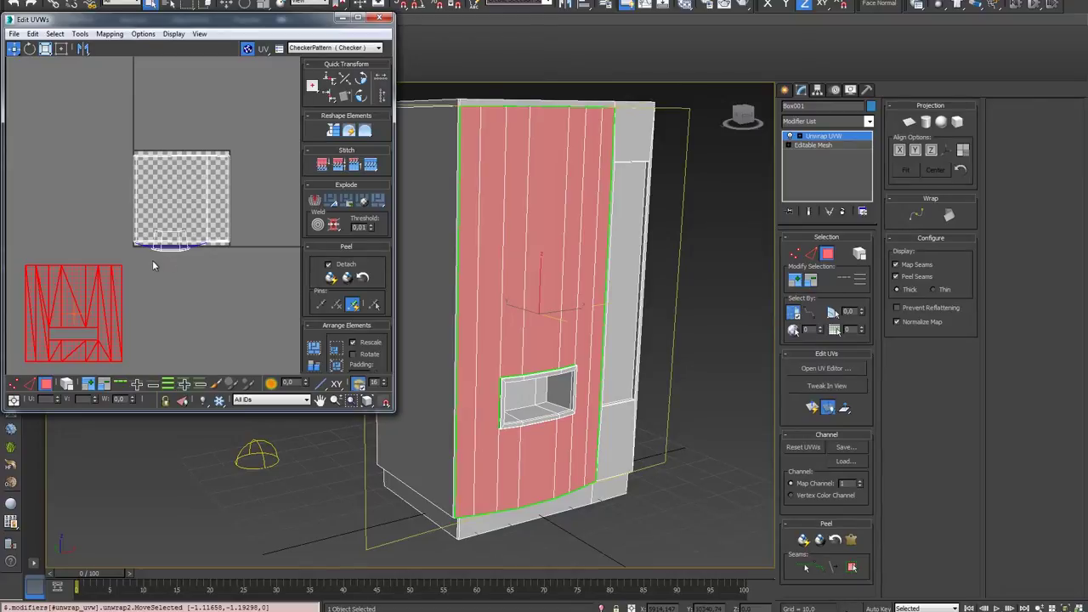
{"action": "middle_click_drag", "start_coordinate": [551, 313], "coordinate": [469, 316], "text": "alt"}
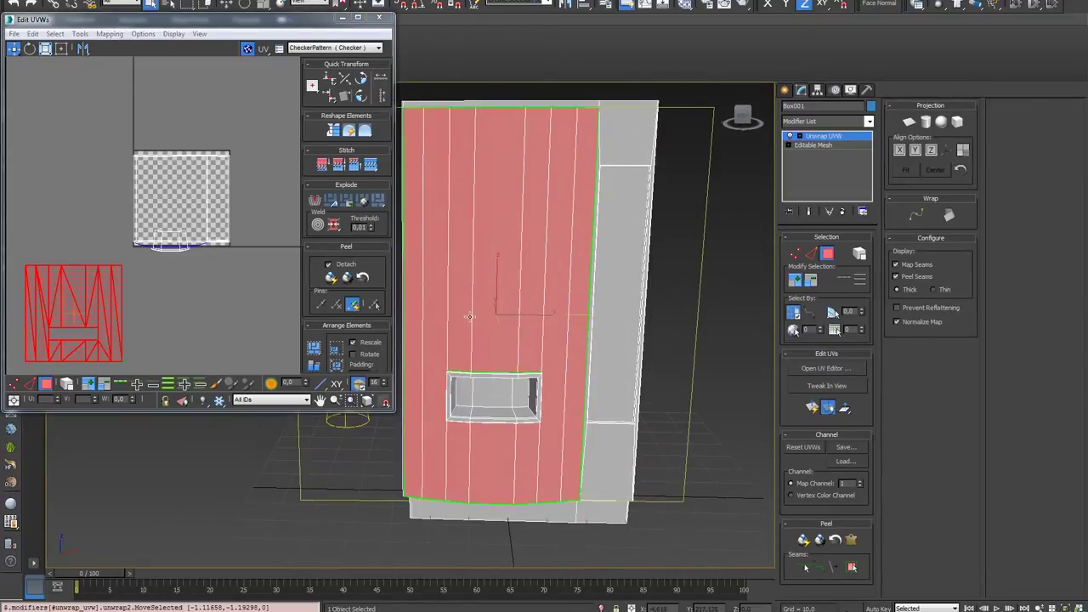
{"action": "left_click", "coordinate": [608, 441]}
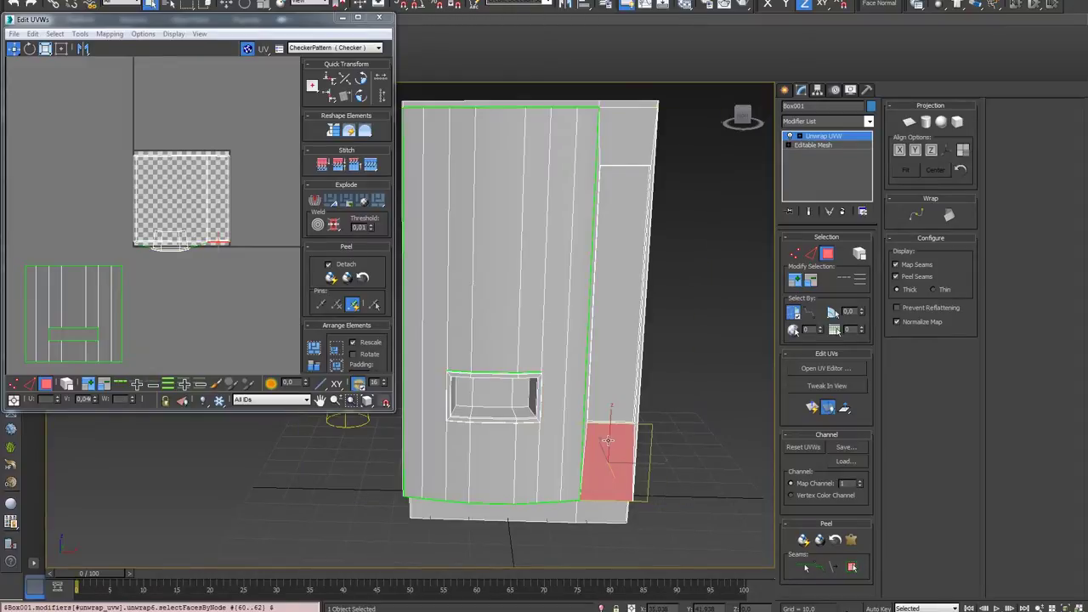
Step: Break the cabinet's top faces into their own UV island and move it left of the checker
{"action": "left_click", "coordinate": [608, 440], "text": "alt"}
{"action": "middle_click_drag", "start_coordinate": [504, 225], "coordinate": [518, 256], "text": "alt"}
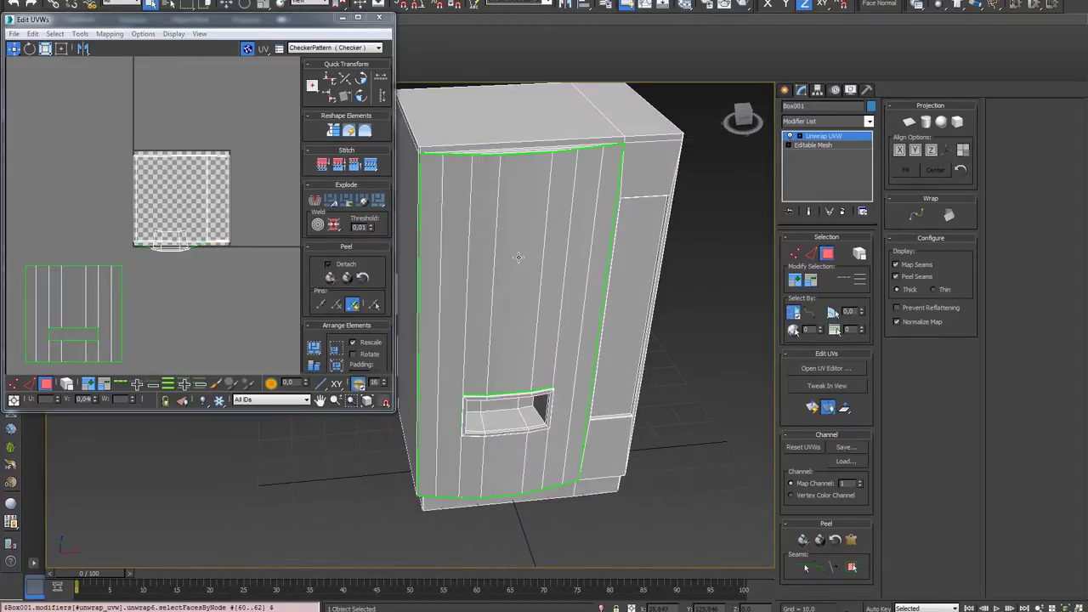
{"action": "left_click", "coordinate": [533, 96]}
{"action": "left_click", "coordinate": [625, 108], "text": "ctrl"}
{"action": "key", "text": "z"}
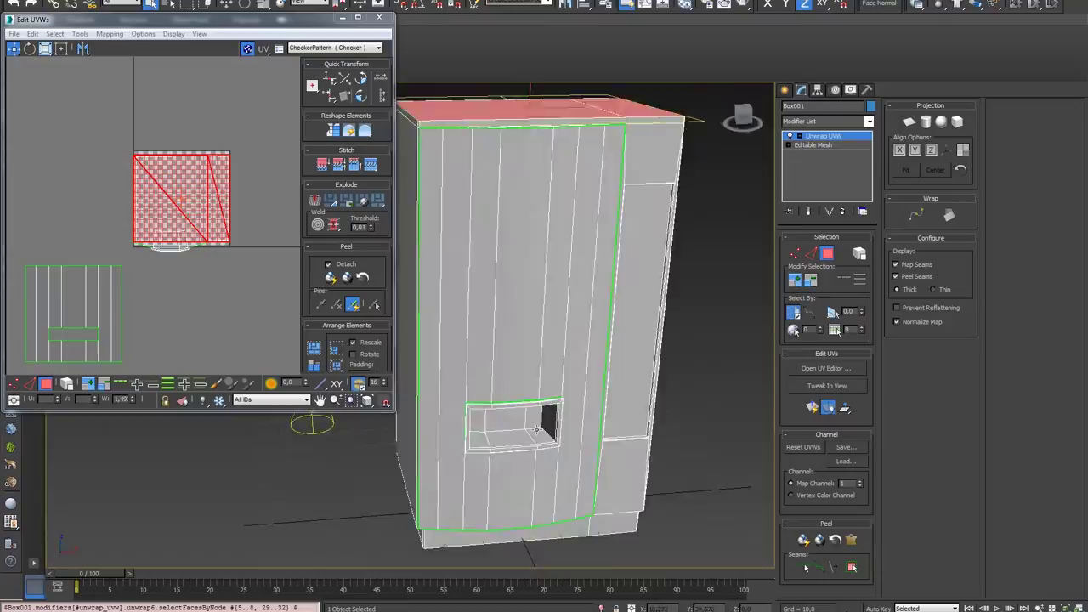
{"action": "right_click", "coordinate": [213, 212]}
{"action": "left_click", "coordinate": [165, 238]}
{"action": "left_click_drag", "start_coordinate": [164, 199], "coordinate": [89, 220]}
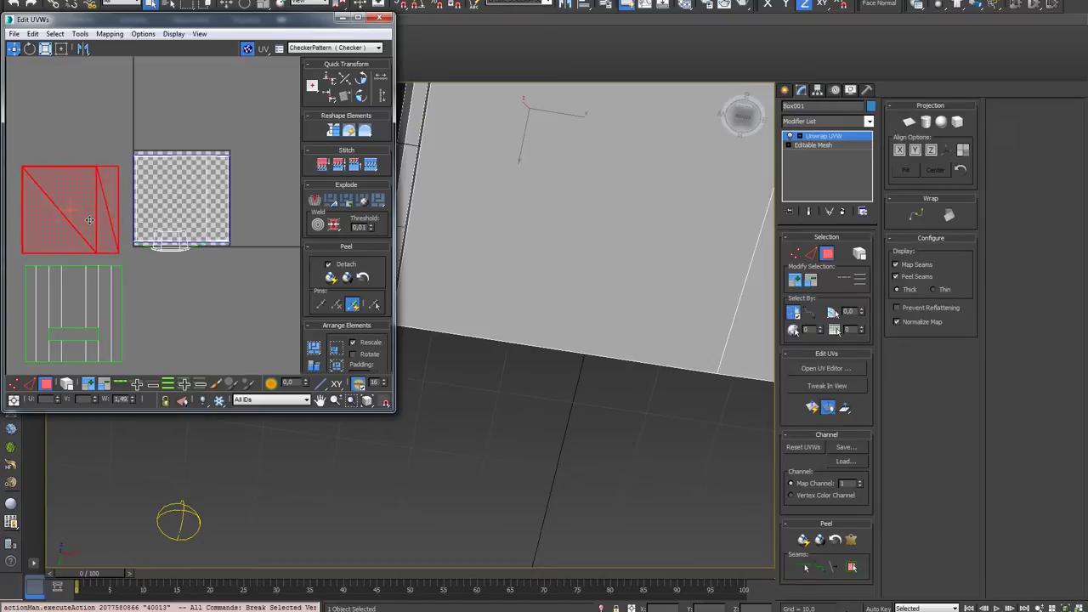
Step: Break the remaining top face loose and place its island at the upper left
{"action": "left_click", "coordinate": [544, 244]}
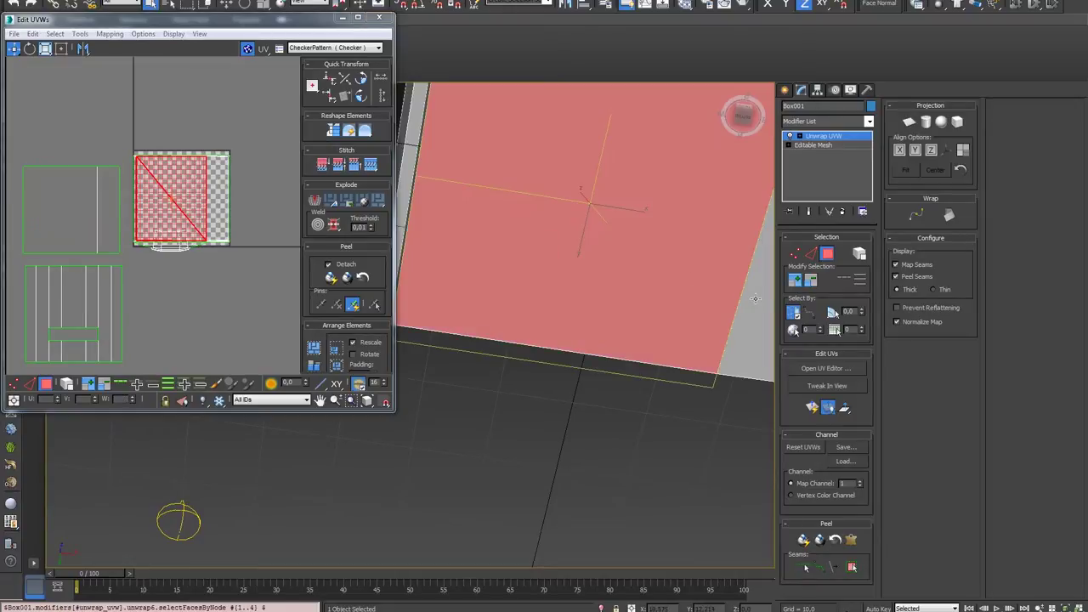
{"action": "right_click", "coordinate": [195, 213]}
{"action": "left_click", "coordinate": [157, 240]}
{"action": "left_click_drag", "start_coordinate": [201, 229], "coordinate": [99, 149]}
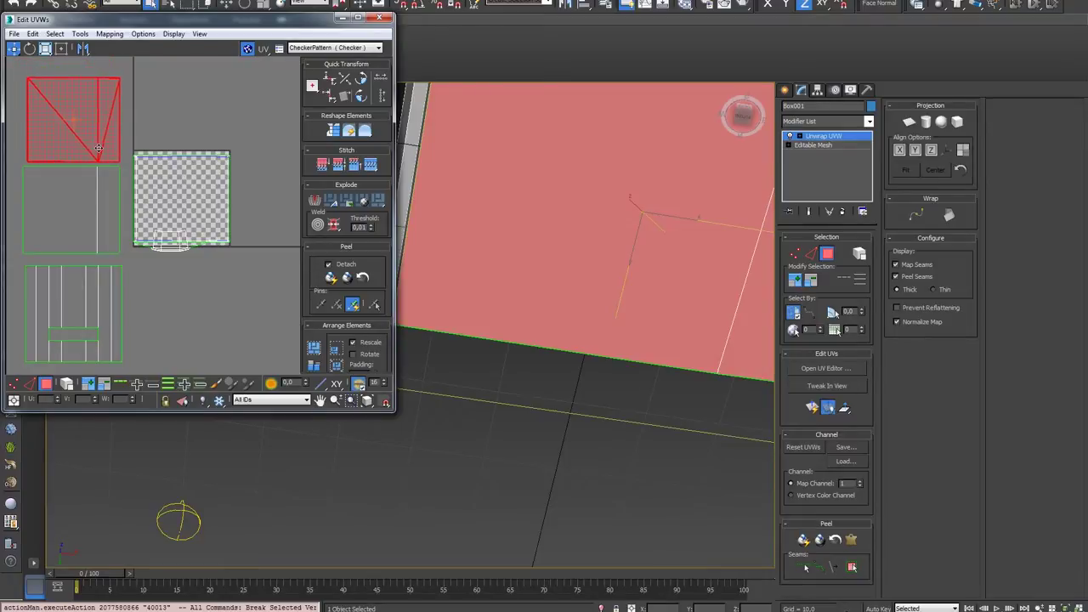
{"action": "mouse_move", "coordinate": [595, 272]}
{"action": "middle_mouse_down", "text": "alt"}
{"action": "mouse_move", "coordinate": [669, 291]}
{"action": "mouse_move", "coordinate": [683, 396]}
{"action": "middle_mouse_up", "text": "alt"}
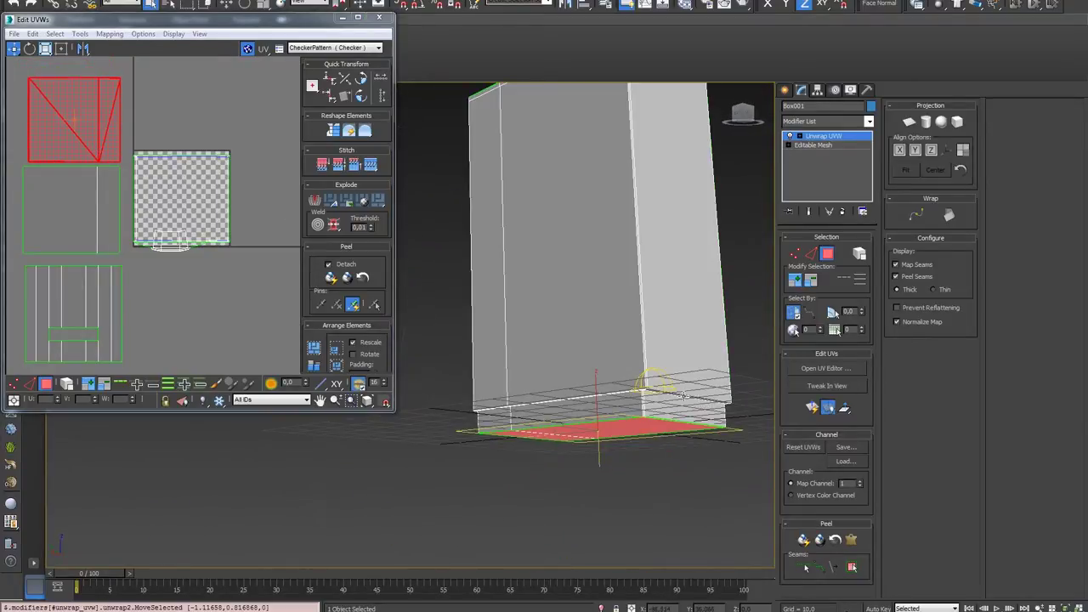
{"action": "middle_click_drag", "start_coordinate": [563, 316], "coordinate": [611, 335], "text": "alt"}
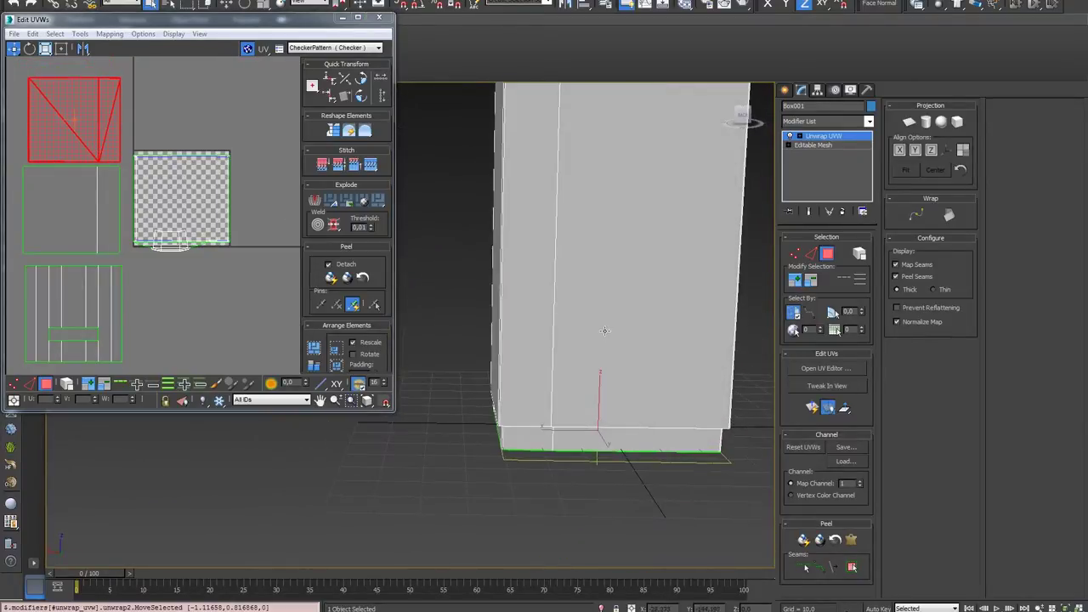
Step: Select the cabinet's front, left side, right side and chamfer strip faces
{"action": "left_click", "coordinate": [604, 331]}
{"action": "scroll", "coordinate": [556, 357], "scroll_direction": "down", "scroll_amount": 5}
{"action": "scroll", "coordinate": [556, 361], "scroll_direction": "down", "scroll_amount": 1}
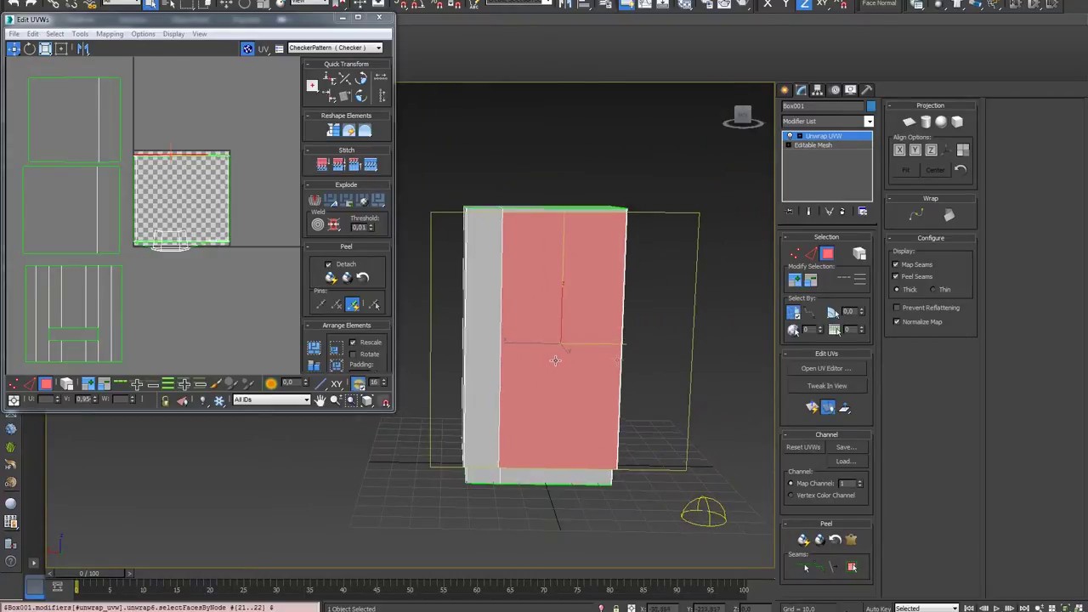
{"action": "left_click", "coordinate": [485, 286], "text": "ctrl"}
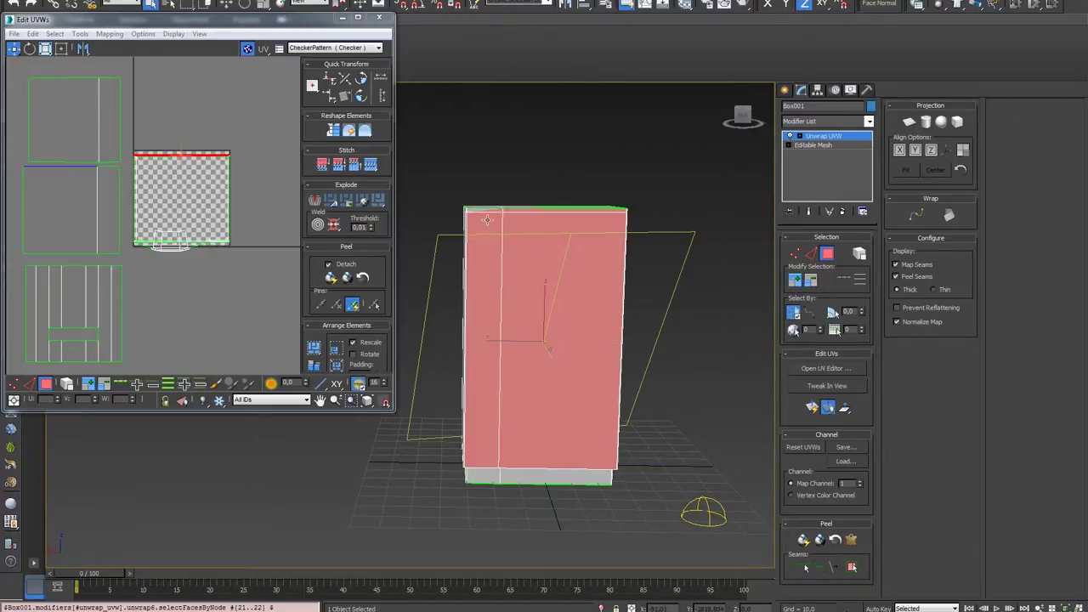
{"action": "middle_click_drag", "start_coordinate": [497, 250], "coordinate": [563, 280], "text": "alt"}
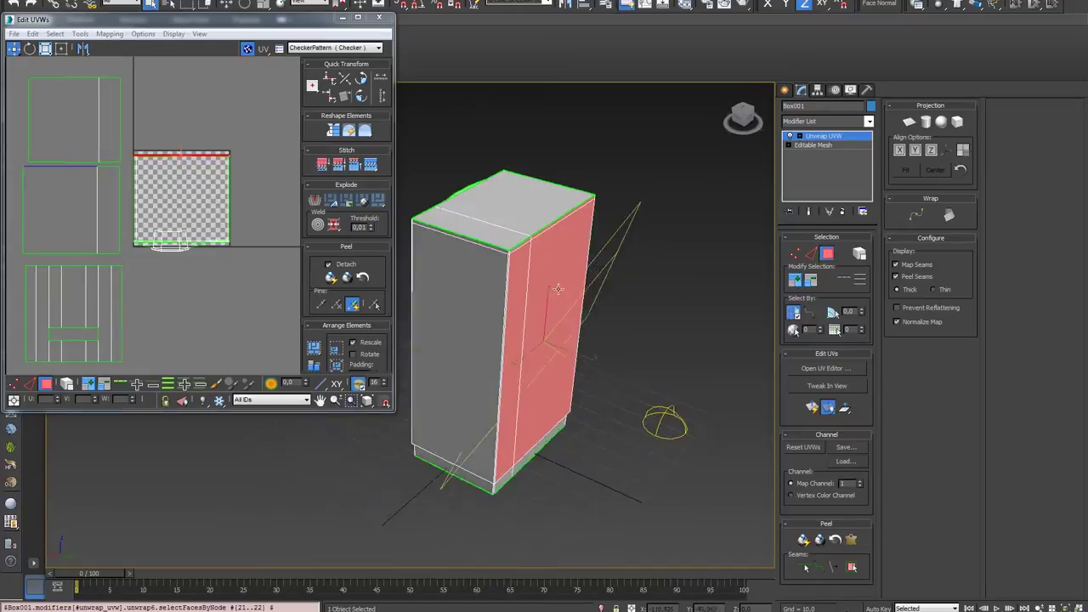
{"action": "left_click", "coordinate": [484, 293]}
{"action": "left_click", "coordinate": [555, 288]}
{"action": "left_click", "coordinate": [526, 295], "text": "ctrl"}
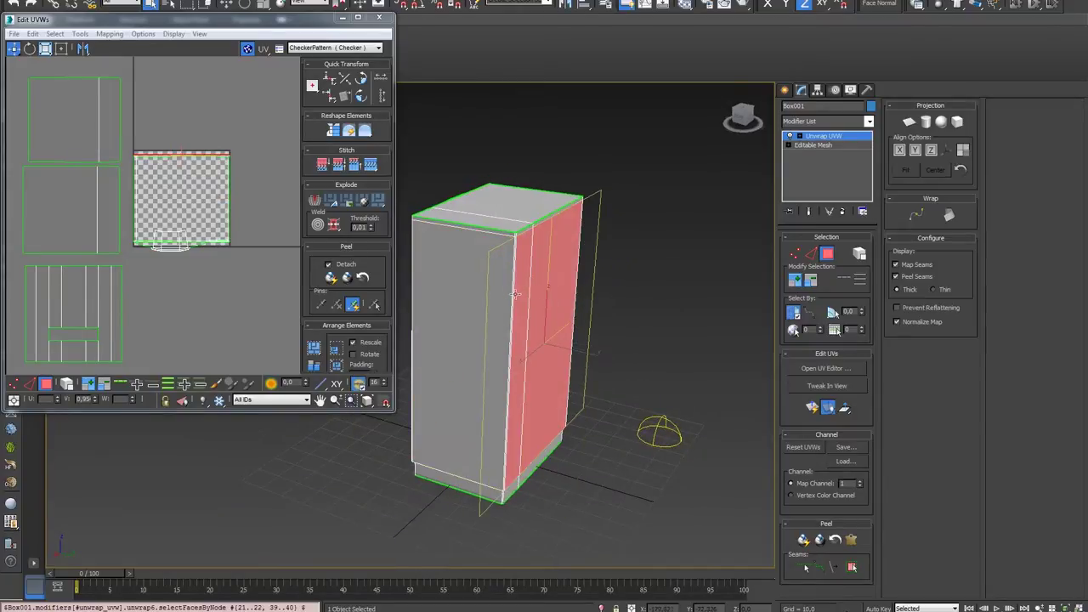
{"action": "left_click", "coordinate": [505, 298], "text": "ctrl"}
{"action": "mouse_move", "coordinate": [505, 298]}
{"action": "middle_mouse_down", "text": "alt"}
{"action": "mouse_move", "coordinate": [468, 309]}
{"action": "mouse_move", "coordinate": [581, 312]}
{"action": "mouse_move", "coordinate": [564, 357]}
{"action": "mouse_move", "coordinate": [571, 306]}
{"action": "mouse_move", "coordinate": [536, 310]}
{"action": "mouse_move", "coordinate": [530, 257]}
{"action": "middle_mouse_up", "text": "alt"}
{"action": "left_click", "coordinate": [605, 310], "text": "ctrl"}
Step: Mark point-to-point seams along the edges where the top meets the sides
{"action": "scroll", "coordinate": [520, 272], "scroll_direction": "up", "scroll_amount": 3}
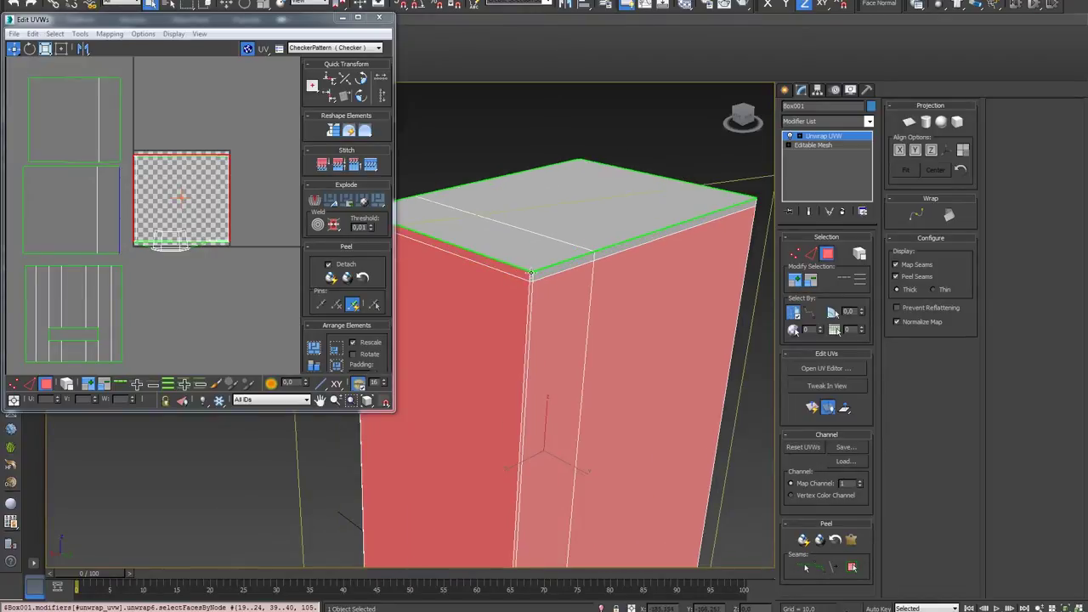
{"action": "left_click", "coordinate": [596, 258]}
{"action": "left_click", "coordinate": [616, 250]}
{"action": "mouse_move", "coordinate": [616, 250]}
{"action": "middle_mouse_down", "text": "alt"}
{"action": "mouse_move", "coordinate": [537, 313]}
{"action": "mouse_move", "coordinate": [552, 327]}
{"action": "mouse_move", "coordinate": [586, 324]}
{"action": "middle_mouse_up", "text": "alt"}
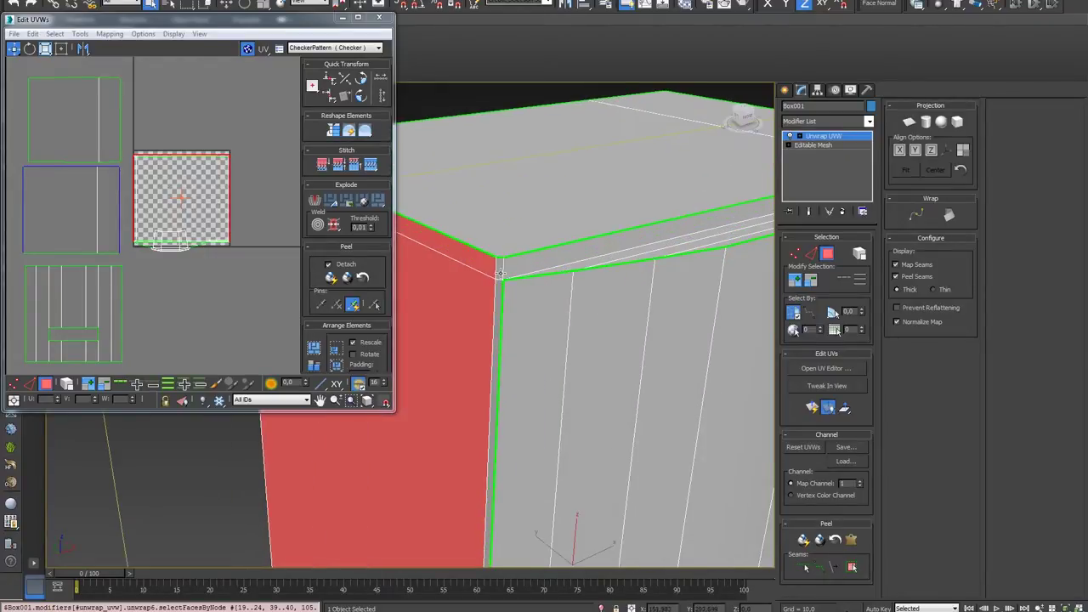
{"action": "left_click", "coordinate": [501, 287]}
Step: Add the grey side face near the box's lower corner to the selection
{"action": "scroll", "coordinate": [521, 362], "scroll_direction": "down", "scroll_amount": 2}
{"action": "scroll", "coordinate": [418, 427], "scroll_direction": "up", "scroll_amount": 2}
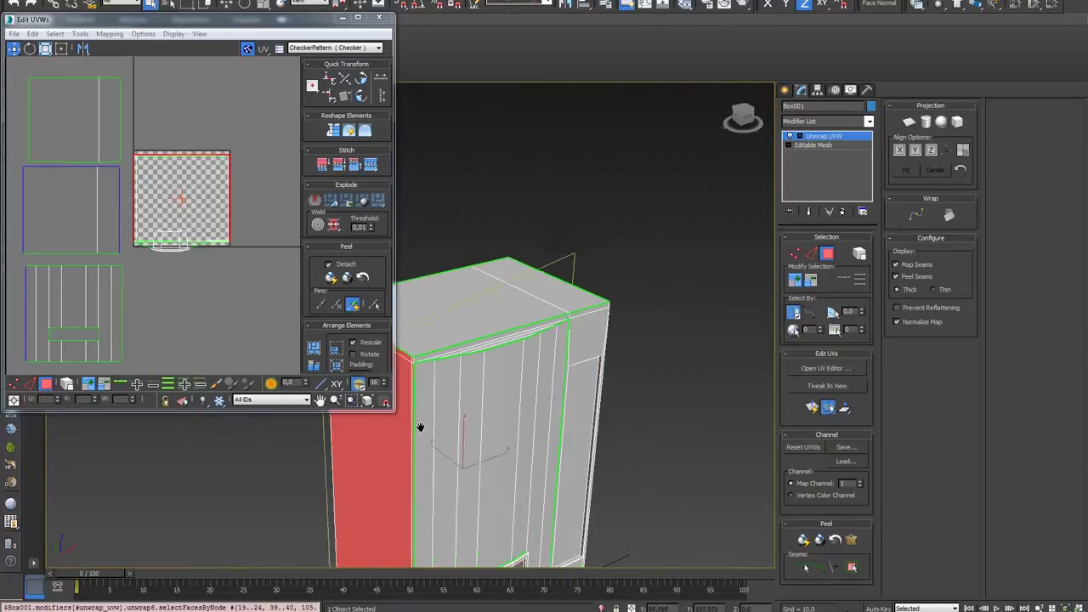
{"action": "scroll", "coordinate": [454, 445], "scroll_direction": "up", "scroll_amount": 1}
{"action": "scroll", "coordinate": [454, 445], "scroll_direction": "up", "scroll_amount": 2}
{"action": "scroll", "coordinate": [595, 318], "scroll_direction": "down", "scroll_amount": 1}
{"action": "mouse_move", "coordinate": [589, 317]}
{"action": "middle_mouse_down", "text": "alt"}
{"action": "mouse_move", "coordinate": [562, 309]}
{"action": "mouse_move", "coordinate": [505, 320]}
{"action": "middle_mouse_up", "text": "alt"}
{"action": "mouse_move", "coordinate": [435, 390]}
{"action": "middle_mouse_down", "text": "alt"}
{"action": "mouse_move", "coordinate": [429, 407]}
{"action": "mouse_move", "coordinate": [450, 442]}
{"action": "middle_mouse_up", "text": "alt"}
{"action": "scroll", "coordinate": [463, 405], "scroll_direction": "down", "scroll_amount": 2}
{"action": "scroll", "coordinate": [480, 481], "scroll_direction": "down", "scroll_amount": 2}
{"action": "mouse_move", "coordinate": [481, 481]}
{"action": "middle_mouse_down"}
{"action": "mouse_move", "coordinate": [478, 372]}
{"action": "mouse_move", "coordinate": [498, 399]}
{"action": "mouse_move", "coordinate": [477, 312]}
{"action": "middle_mouse_up"}
{"action": "scroll", "coordinate": [492, 426], "scroll_direction": "up", "scroll_amount": 3}
{"action": "scroll", "coordinate": [485, 425], "scroll_direction": "up", "scroll_amount": 2}
{"action": "left_click", "coordinate": [486, 332], "text": "ctrl"}
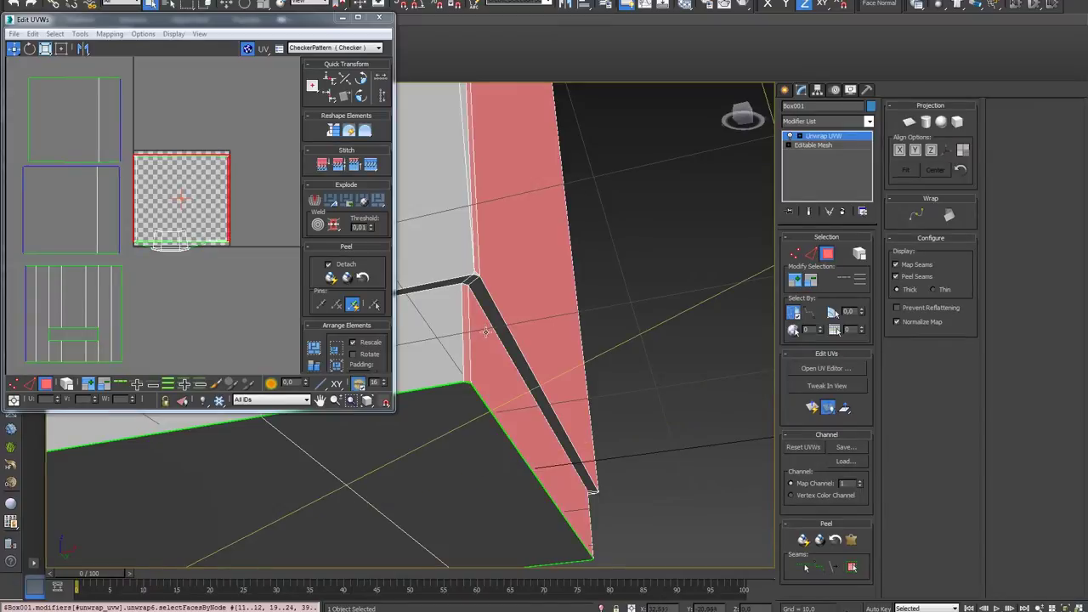
Step: Add the narrow side strip to the face selection
{"action": "mouse_move", "coordinate": [513, 347]}
{"action": "middle_mouse_down", "text": "alt"}
{"action": "mouse_move", "coordinate": [415, 363]}
{"action": "mouse_move", "coordinate": [629, 328]}
{"action": "mouse_move", "coordinate": [605, 313]}
{"action": "mouse_move", "coordinate": [620, 308]}
{"action": "middle_mouse_up", "text": "alt"}
{"action": "left_click", "coordinate": [551, 220], "text": "ctrl"}
{"action": "middle_click_drag", "start_coordinate": [541, 236], "coordinate": [595, 262]}
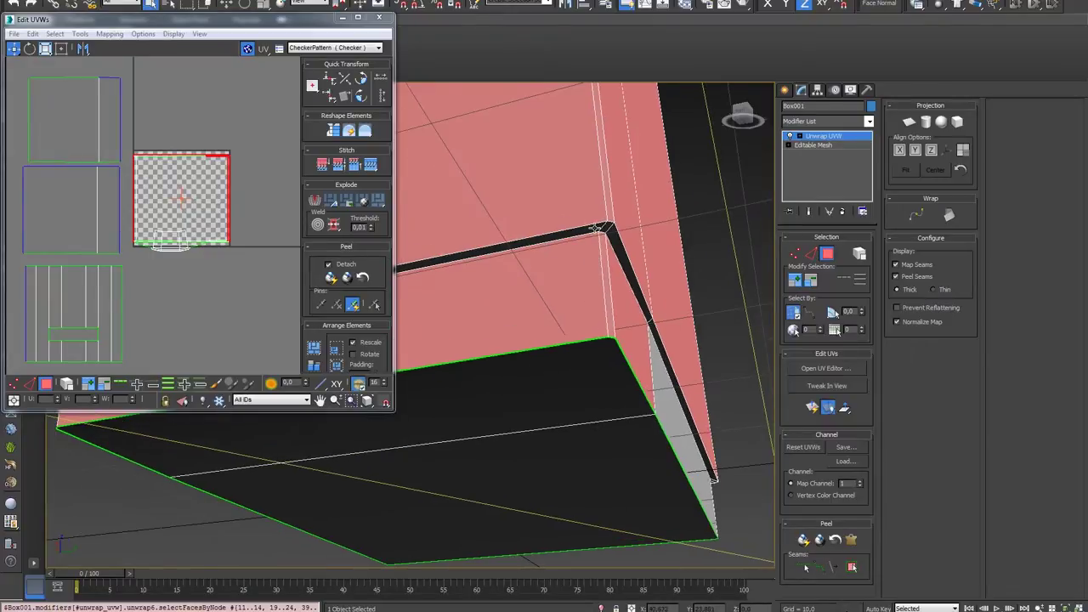
Step: Mark seams along the top box edge and down its upper and lower vertical edges
{"action": "left_click", "coordinate": [606, 228]}
{"action": "left_click", "coordinate": [648, 322]}
{"action": "scroll", "coordinate": [587, 315], "scroll_direction": "down", "scroll_amount": 2}
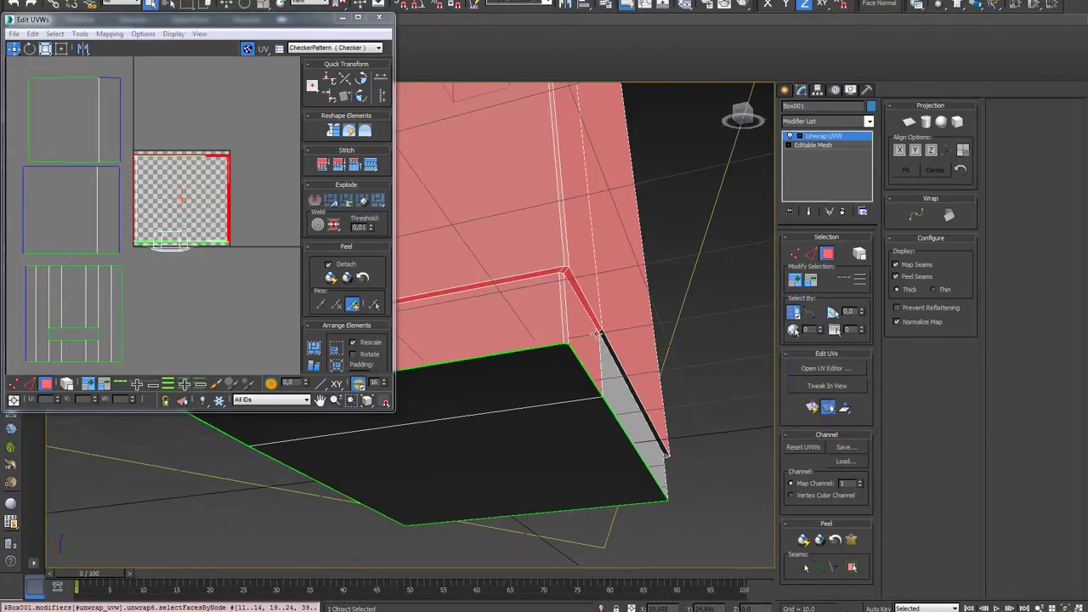
{"action": "left_click", "coordinate": [602, 338]}
{"action": "mouse_move", "coordinate": [602, 340]}
{"action": "middle_mouse_down", "text": "alt"}
{"action": "mouse_move", "coordinate": [636, 351]}
{"action": "mouse_move", "coordinate": [625, 342]}
{"action": "middle_mouse_up", "text": "alt"}
{"action": "scroll", "coordinate": [620, 340], "scroll_direction": "up", "scroll_amount": 3}
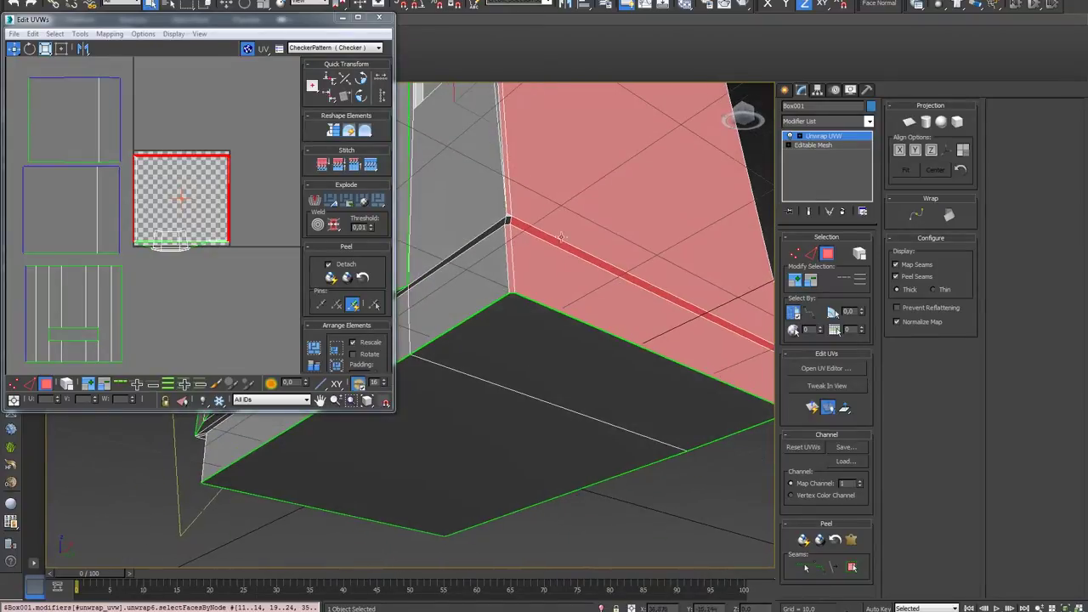
{"action": "scroll", "coordinate": [506, 219], "scroll_direction": "up", "scroll_amount": 2}
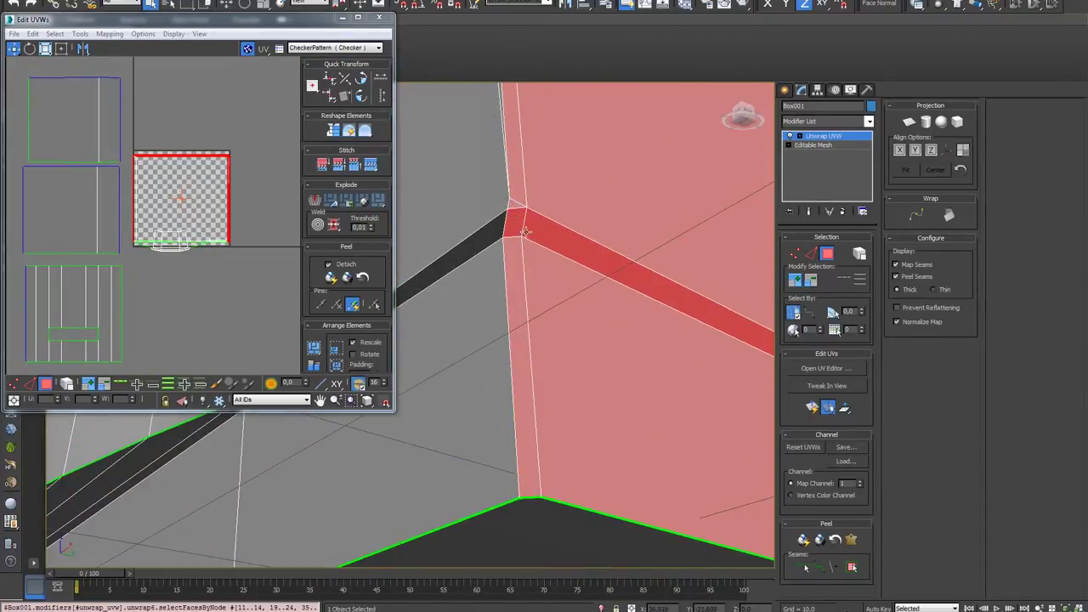
{"action": "scroll", "coordinate": [525, 232], "scroll_direction": "down", "scroll_amount": 3}
Step: Add the large front face and narrow strip face, then view the whole machine
{"action": "middle_click_drag", "start_coordinate": [509, 274], "coordinate": [520, 386], "text": "alt"}
{"action": "scroll", "coordinate": [517, 338], "scroll_direction": "up", "scroll_amount": 3}
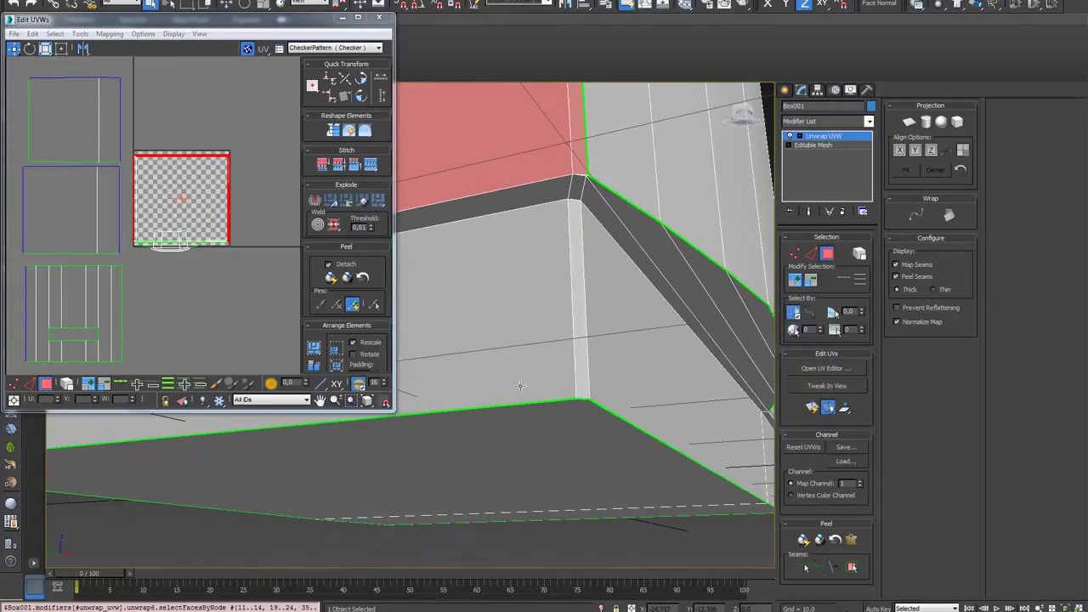
{"action": "left_click", "coordinate": [549, 237], "text": "ctrl"}
{"action": "left_click", "coordinate": [559, 197], "text": "ctrl"}
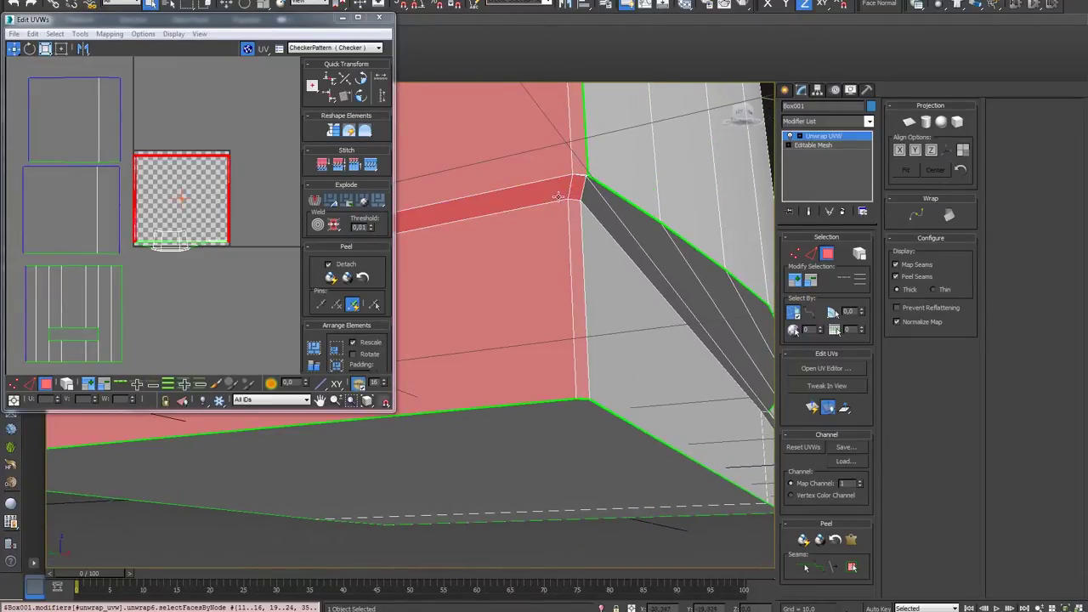
{"action": "mouse_move", "coordinate": [533, 306]}
{"action": "middle_mouse_down", "text": "alt"}
{"action": "mouse_move", "coordinate": [542, 325]}
{"action": "mouse_move", "coordinate": [575, 284]}
{"action": "middle_mouse_up", "text": "alt"}
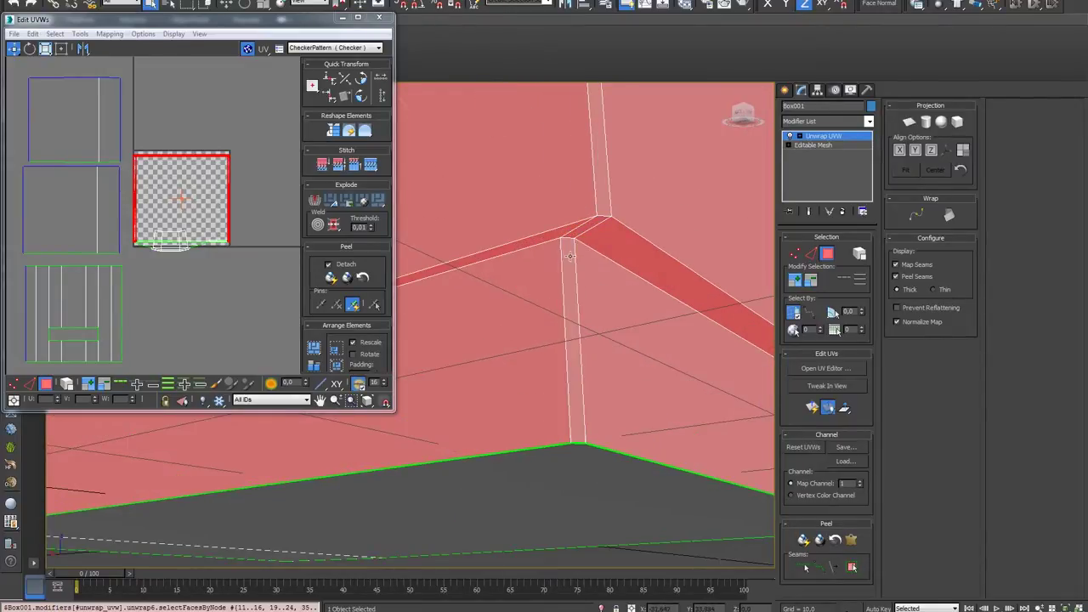
{"action": "scroll", "coordinate": [544, 323], "scroll_direction": "down", "scroll_amount": 3}
{"action": "scroll", "coordinate": [529, 361], "scroll_direction": "down", "scroll_amount": 2}
{"action": "mouse_move", "coordinate": [529, 361]}
{"action": "middle_mouse_down", "text": "alt"}
{"action": "mouse_move", "coordinate": [644, 372]}
{"action": "mouse_move", "coordinate": [588, 185]}
{"action": "mouse_move", "coordinate": [550, 515]}
{"action": "mouse_move", "coordinate": [545, 230]}
{"action": "mouse_move", "coordinate": [499, 271]}
{"action": "mouse_move", "coordinate": [262, 264]}
{"action": "mouse_move", "coordinate": [282, 249]}
{"action": "middle_mouse_up", "text": "alt"}
{"action": "scroll", "coordinate": [451, 269], "scroll_direction": "down", "scroll_amount": 2}
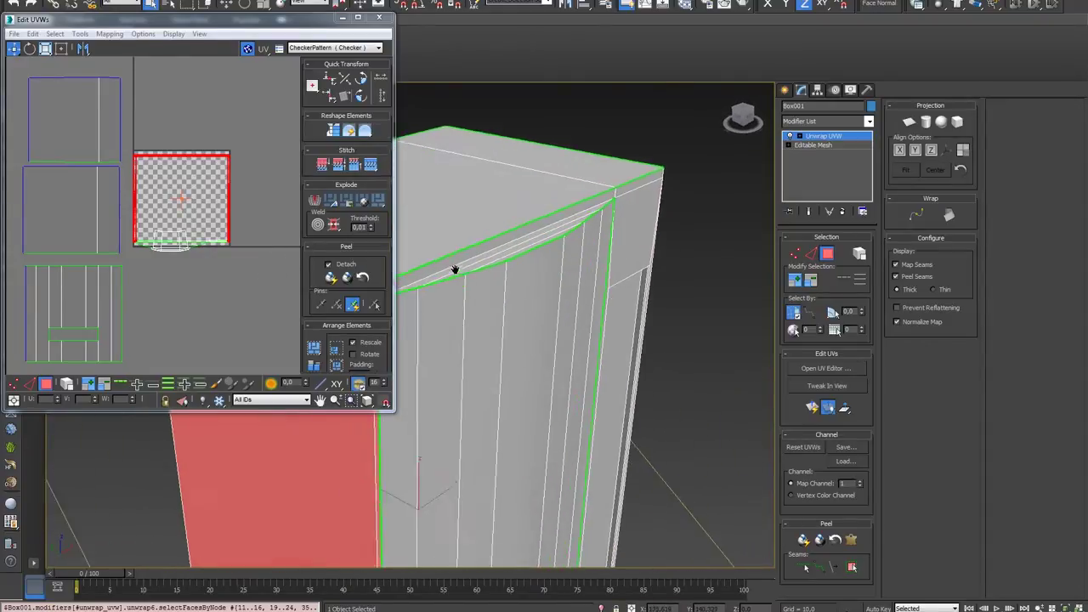
{"action": "middle_click_drag", "start_coordinate": [452, 270], "coordinate": [586, 280], "text": "alt"}
{"action": "scroll", "coordinate": [573, 283], "scroll_direction": "down", "scroll_amount": 3}
{"action": "scroll", "coordinate": [573, 283], "scroll_direction": "down", "scroll_amount": 2}
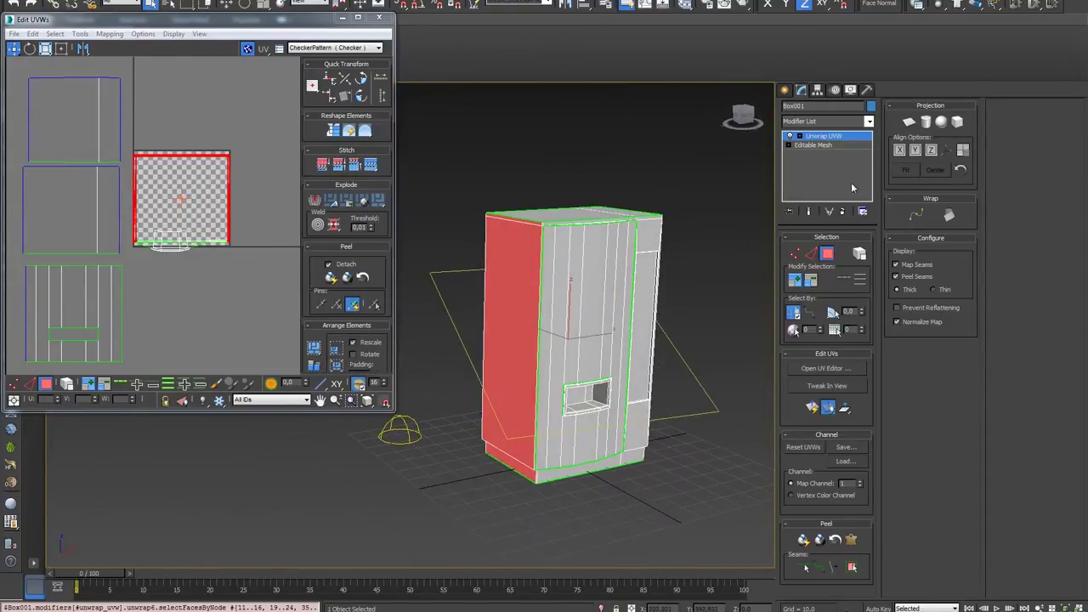
Step: Apply a Cylindrical projection to the selected faces, trying Align X, Y and Z
{"action": "left_click", "coordinate": [926, 123]}
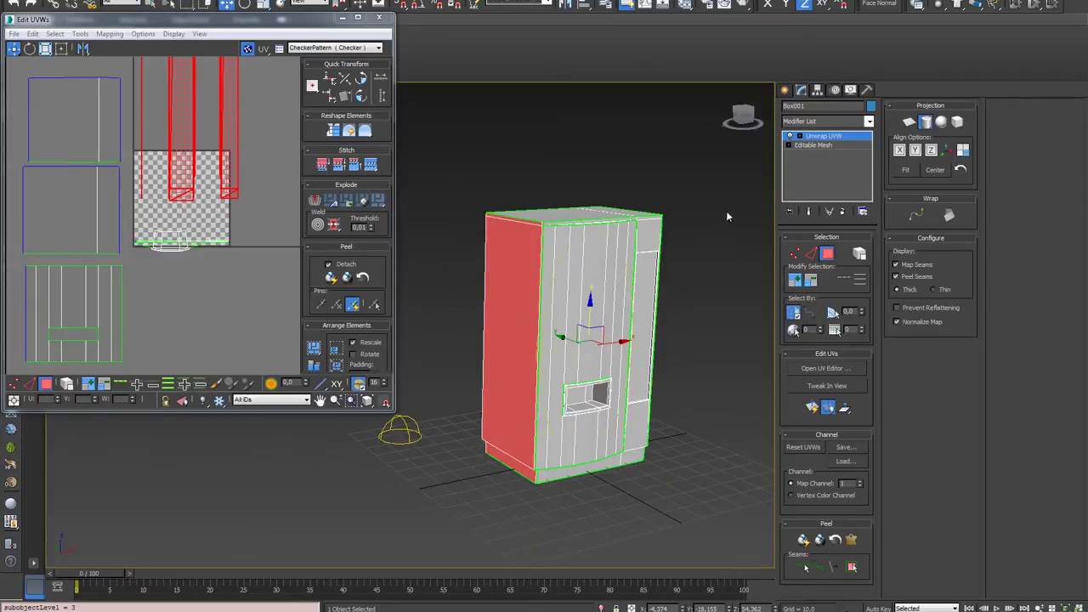
{"action": "left_click", "coordinate": [899, 150]}
{"action": "left_click", "coordinate": [915, 151]}
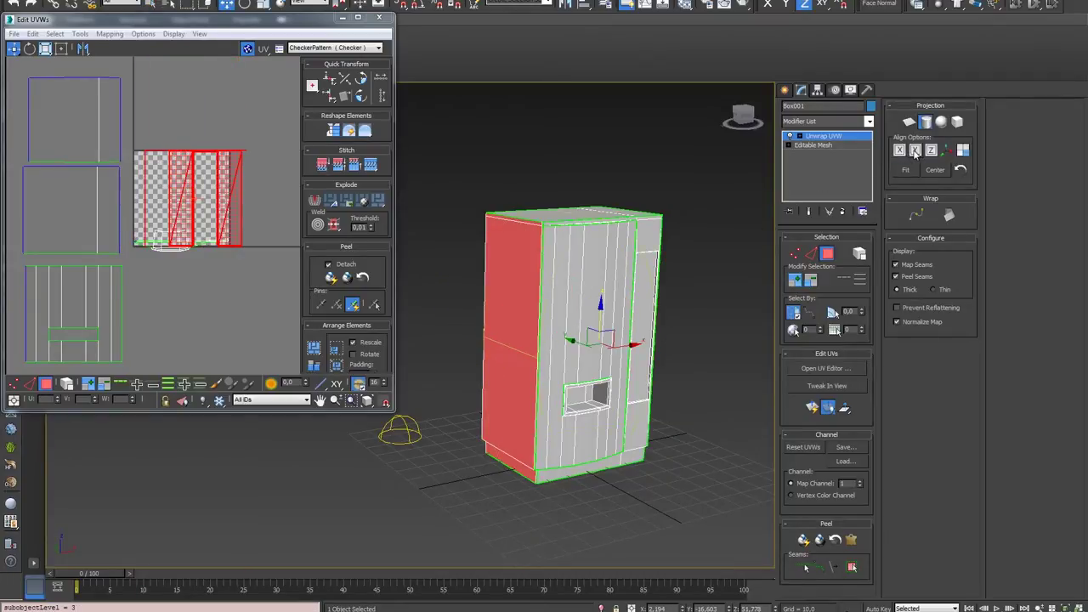
{"action": "left_click", "coordinate": [930, 150]}
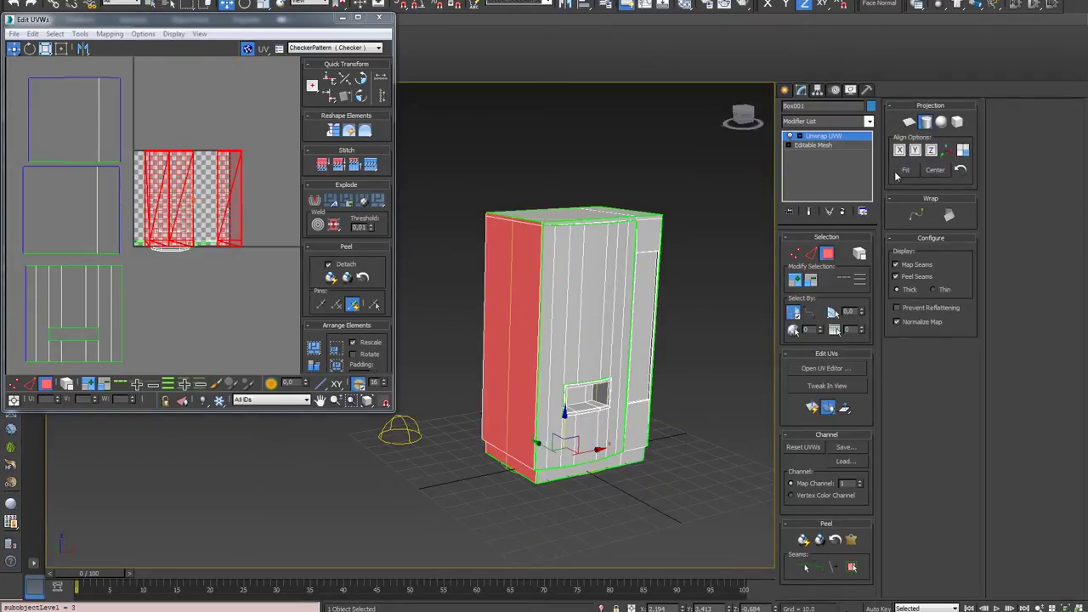
{"action": "scroll", "coordinate": [242, 204], "scroll_direction": "up", "scroll_amount": 2}
{"action": "scroll", "coordinate": [242, 204], "scroll_direction": "up", "scroll_amount": 1}
{"action": "middle_click_drag", "start_coordinate": [242, 204], "coordinate": [223, 242]}
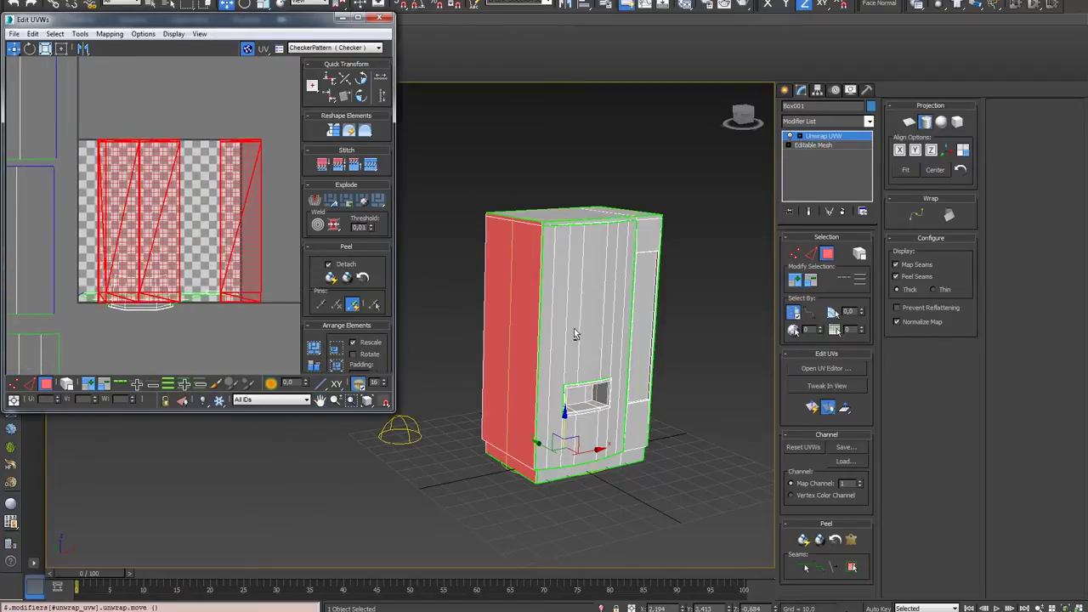
Step: Rotate the cylindrical gizmo to realign the UVs and commit the projection
{"action": "middle_click_drag", "start_coordinate": [575, 334], "coordinate": [561, 366], "text": "alt"}
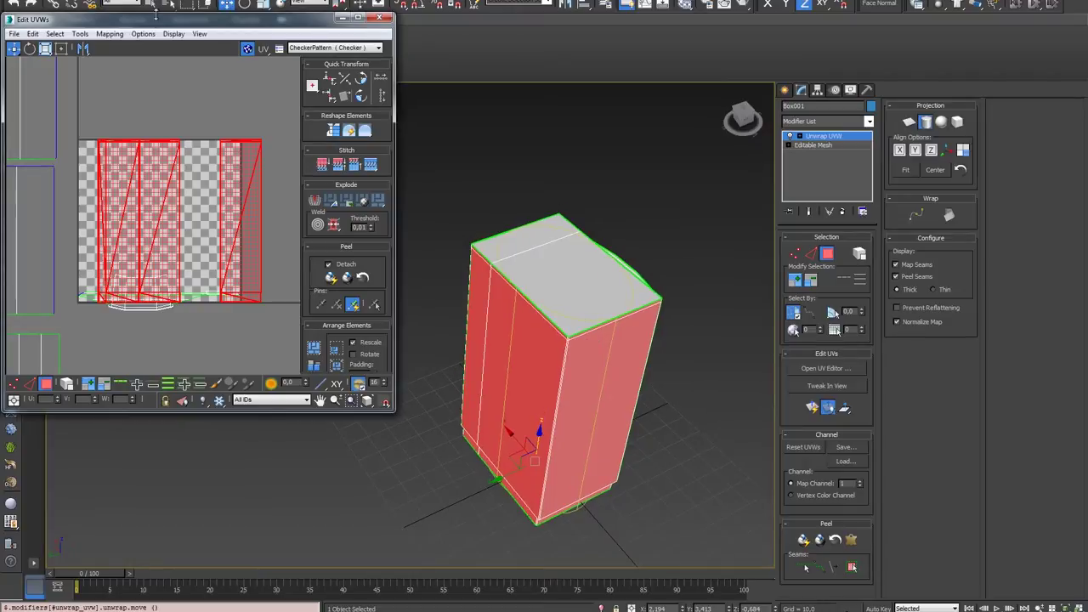
{"action": "key", "text": "e"}
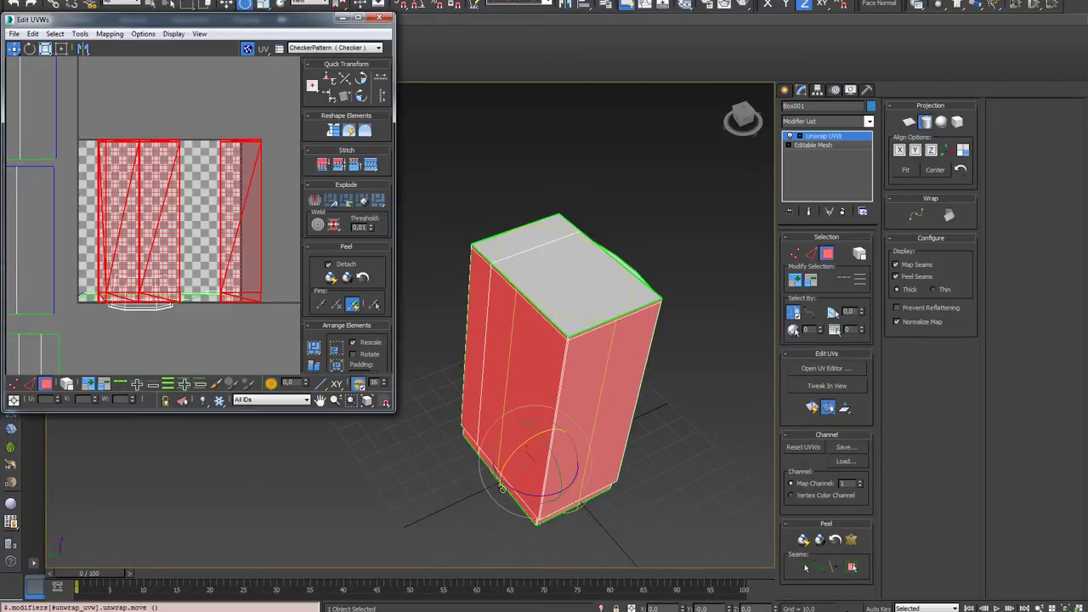
{"action": "left_click_drag", "start_coordinate": [514, 490], "coordinate": [685, 496]}
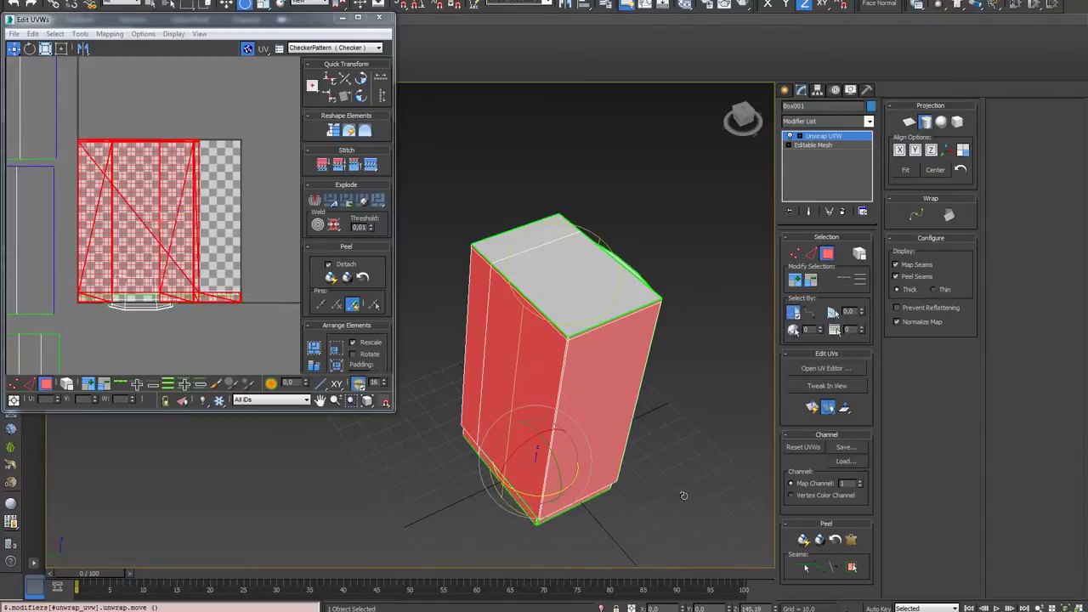
{"action": "mouse_move", "coordinate": [687, 496]}
{"action": "left_mouse_down"}
{"action": "mouse_move", "coordinate": [574, 472]}
{"action": "mouse_move", "coordinate": [605, 456]}
{"action": "mouse_move", "coordinate": [585, 459]}
{"action": "left_mouse_up"}
{"action": "mouse_move", "coordinate": [487, 214]}
{"action": "middle_mouse_down", "text": "alt"}
{"action": "mouse_move", "coordinate": [712, 310]}
{"action": "mouse_move", "coordinate": [763, 291]}
{"action": "mouse_move", "coordinate": [731, 289]}
{"action": "middle_mouse_up", "text": "alt"}
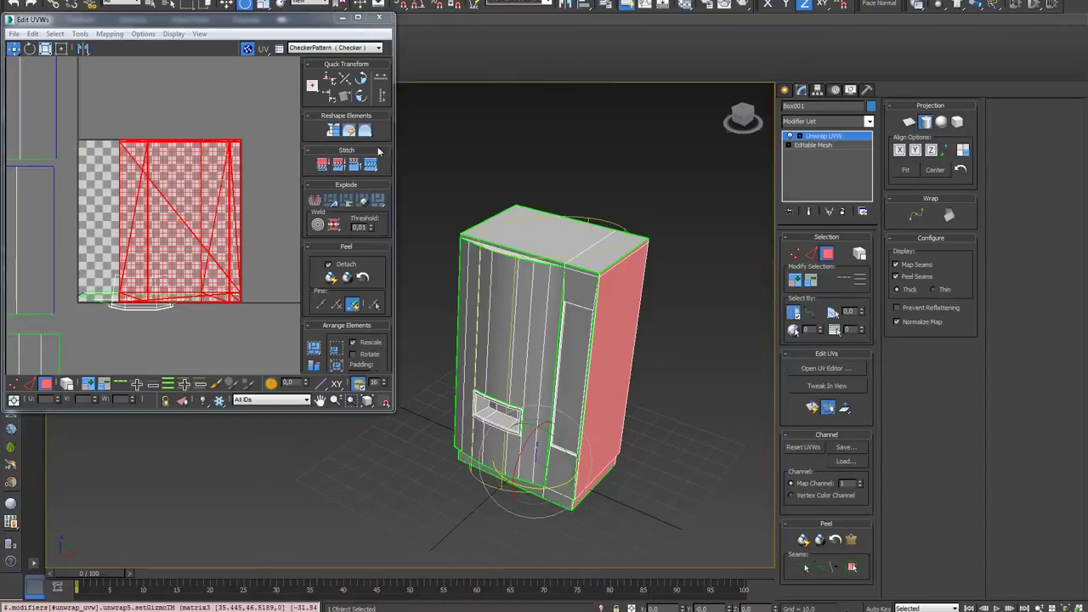
{"action": "left_click", "coordinate": [926, 125]}
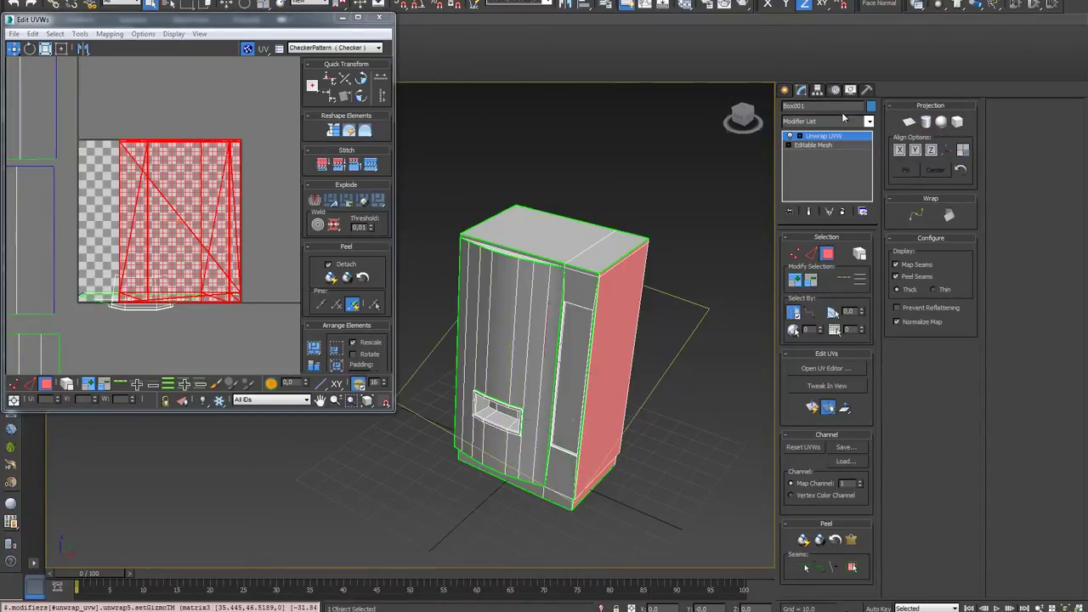
Step: Move the new side-panel island below the checker tile and clear the selection
{"action": "scroll", "coordinate": [170, 204], "scroll_direction": "down", "scroll_amount": 2}
{"action": "mouse_move", "coordinate": [183, 161]}
{"action": "left_mouse_down"}
{"action": "mouse_move", "coordinate": [172, 284]}
{"action": "mouse_move", "coordinate": [151, 279]}
{"action": "left_mouse_up"}
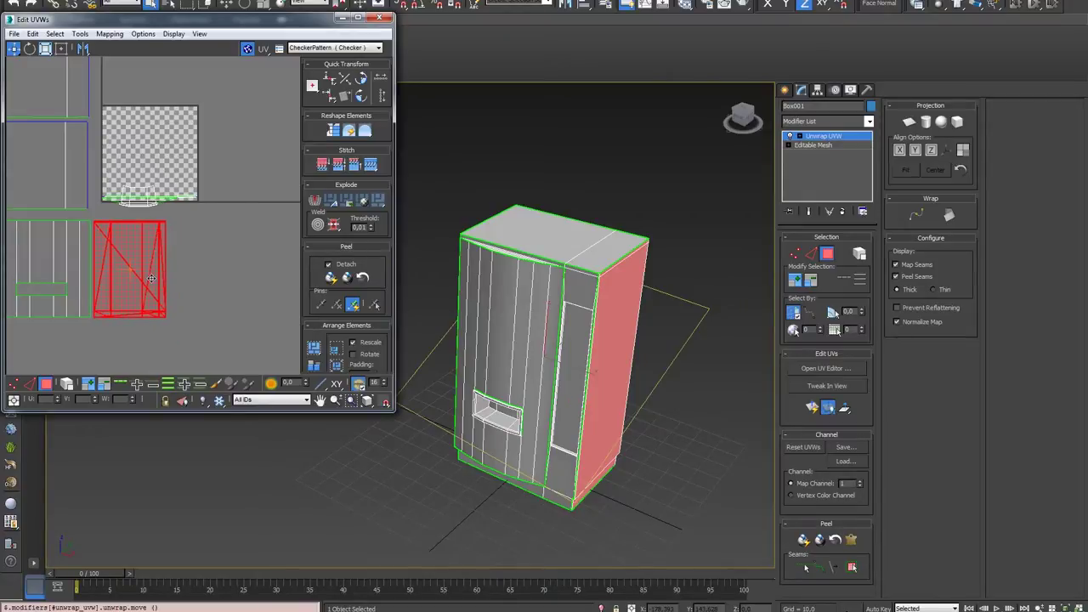
{"action": "left_click", "coordinate": [204, 242]}
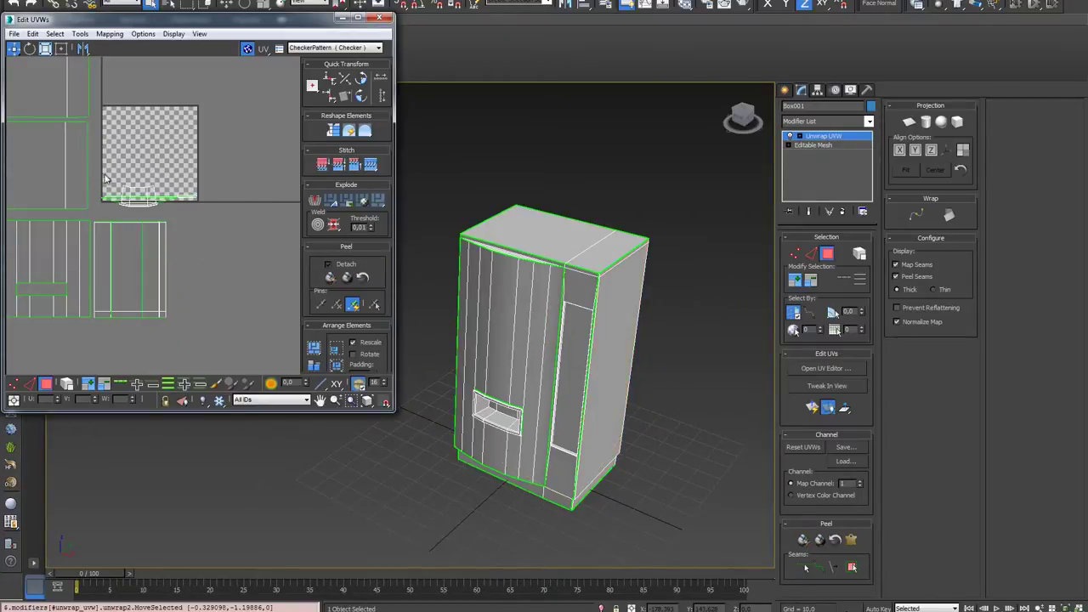
Step: Select the dispenser recess faces and grow the selection across the recess
{"action": "left_click", "coordinate": [126, 191]}
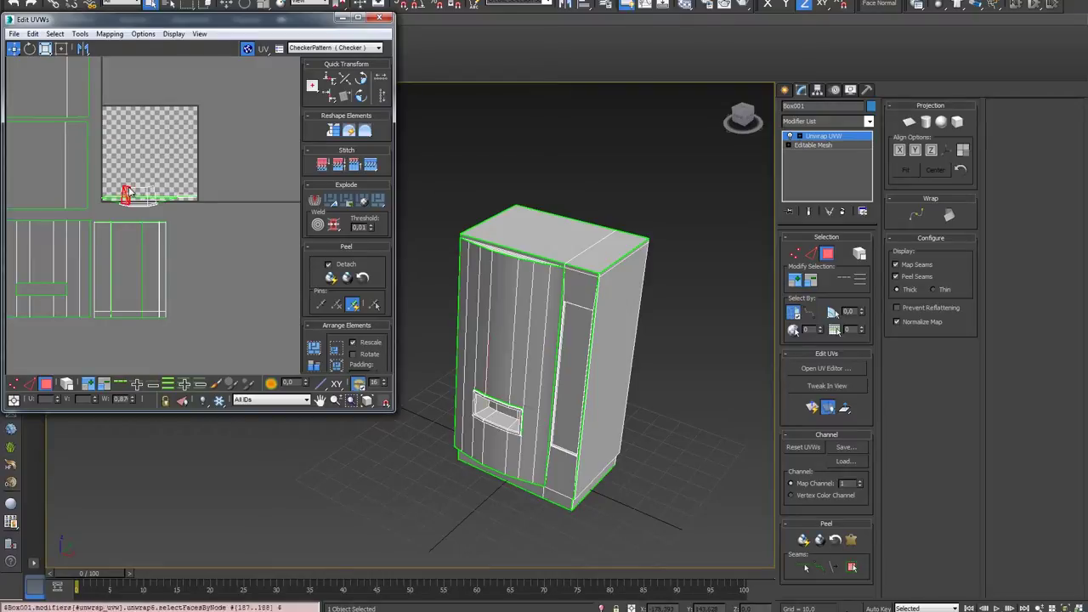
{"action": "scroll", "coordinate": [494, 429], "scroll_direction": "up", "scroll_amount": 4}
{"action": "left_click", "coordinate": [516, 383]}
{"action": "key", "text": "f"}
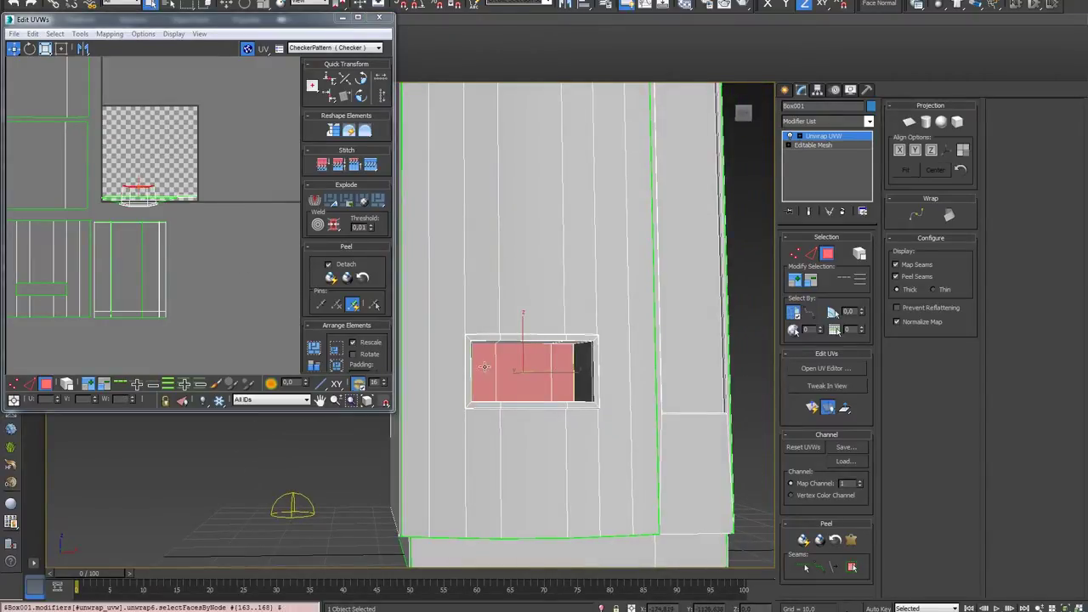
{"action": "middle_click_drag", "start_coordinate": [477, 367], "coordinate": [484, 404], "text": "alt"}
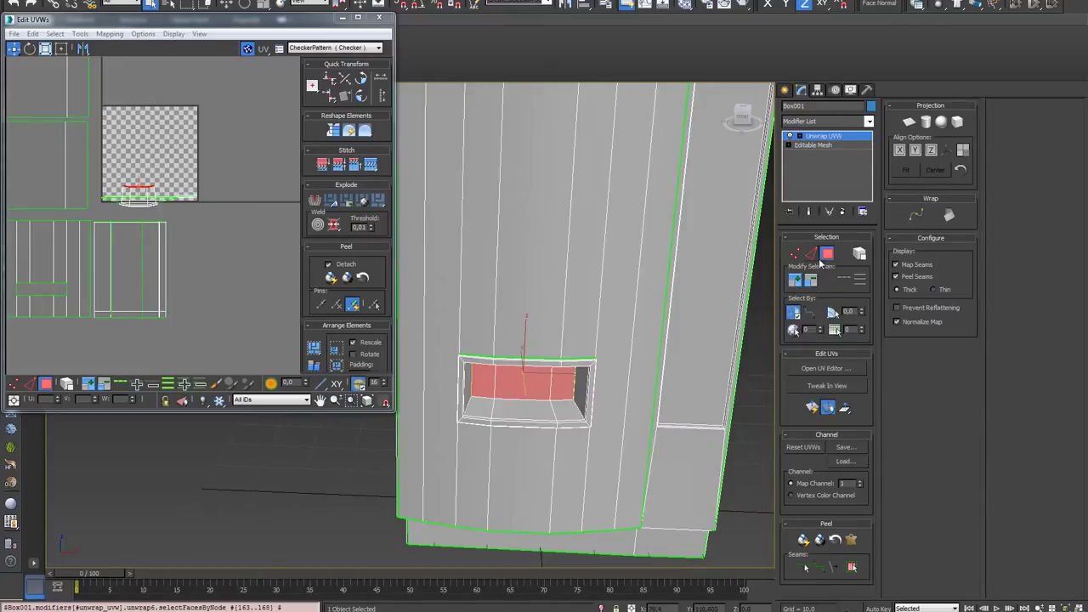
{"action": "left_click", "coordinate": [797, 283]}
{"action": "left_click", "coordinate": [797, 283]}
{"action": "left_click", "coordinate": [797, 283]}
{"action": "left_click", "coordinate": [797, 283]}
{"action": "left_click", "coordinate": [811, 280]}
Step: Break the recess UVs from neighbouring faces and move them aside
{"action": "middle_click_drag", "start_coordinate": [130, 219], "coordinate": [129, 192]}
{"action": "right_click", "coordinate": [132, 170]}
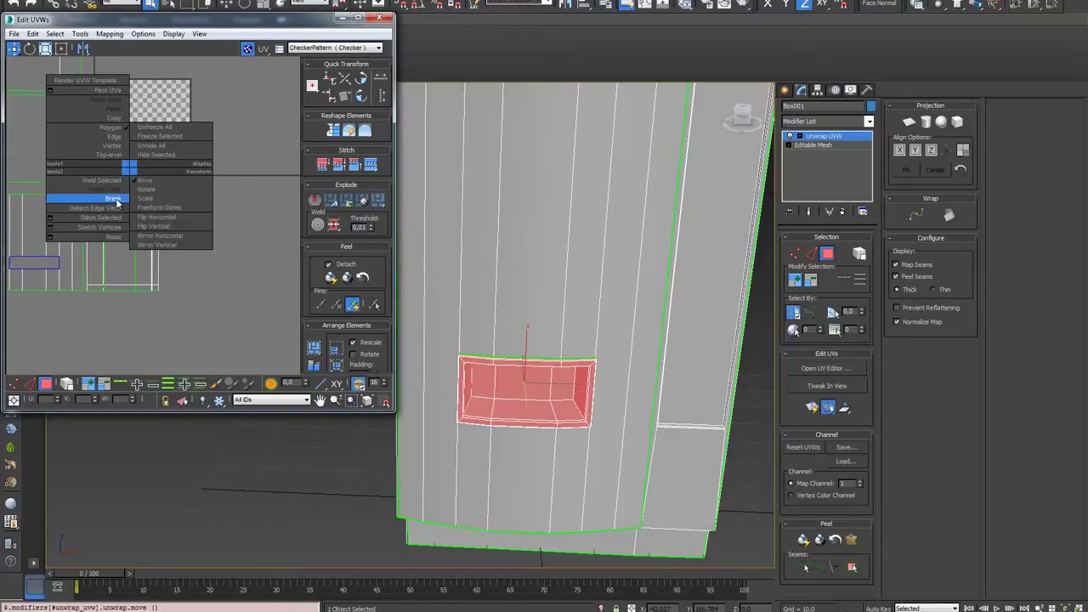
{"action": "left_click", "coordinate": [122, 204]}
{"action": "left_click_drag", "start_coordinate": [136, 170], "coordinate": [236, 260]}
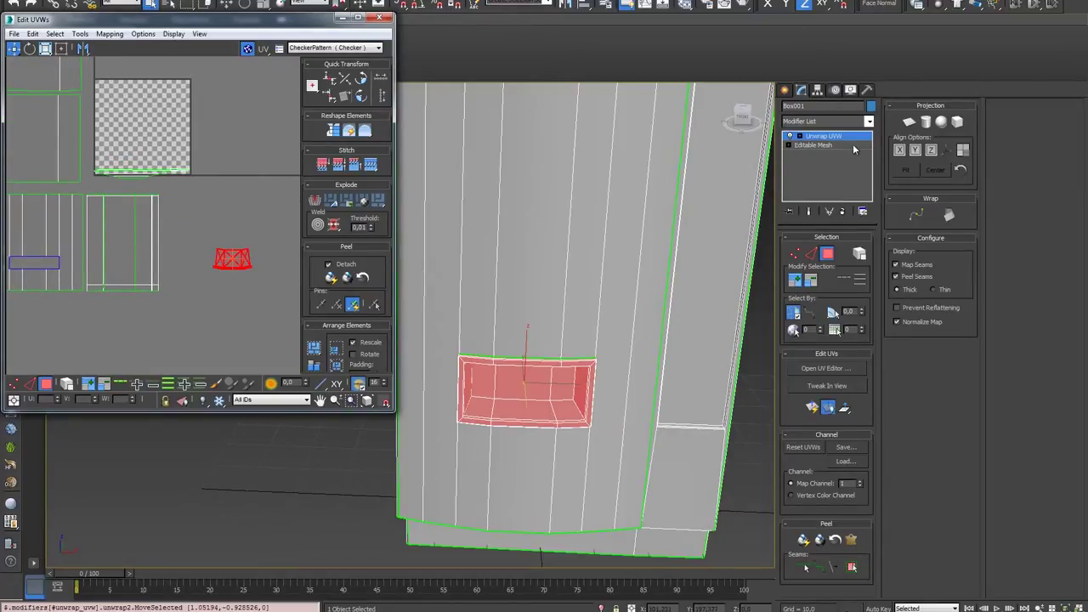
Step: Planar-map the recess faces with Fit and Align X, after trying a Box map
{"action": "left_click", "coordinate": [956, 123]}
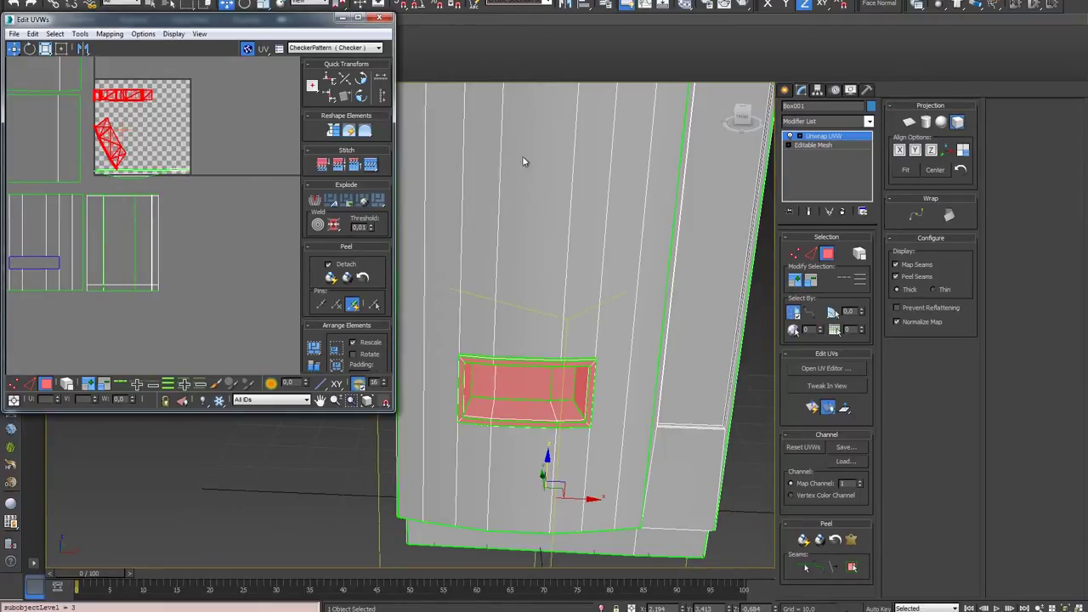
{"action": "left_click", "coordinate": [941, 124]}
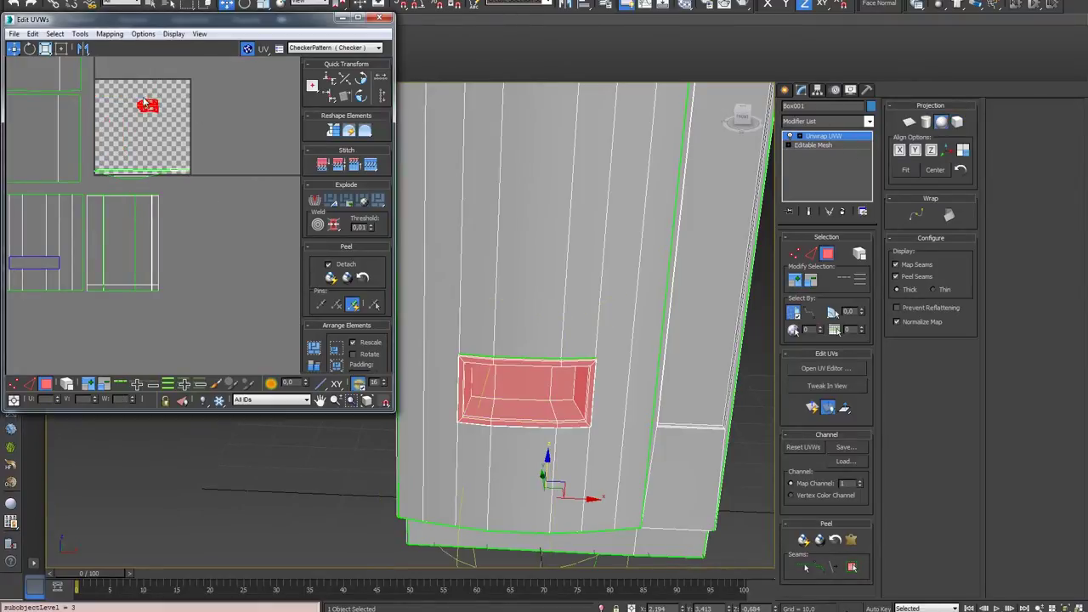
{"action": "scroll", "coordinate": [180, 125], "scroll_direction": "up", "scroll_amount": 3}
{"action": "scroll", "coordinate": [179, 126], "scroll_direction": "down", "scroll_amount": 2}
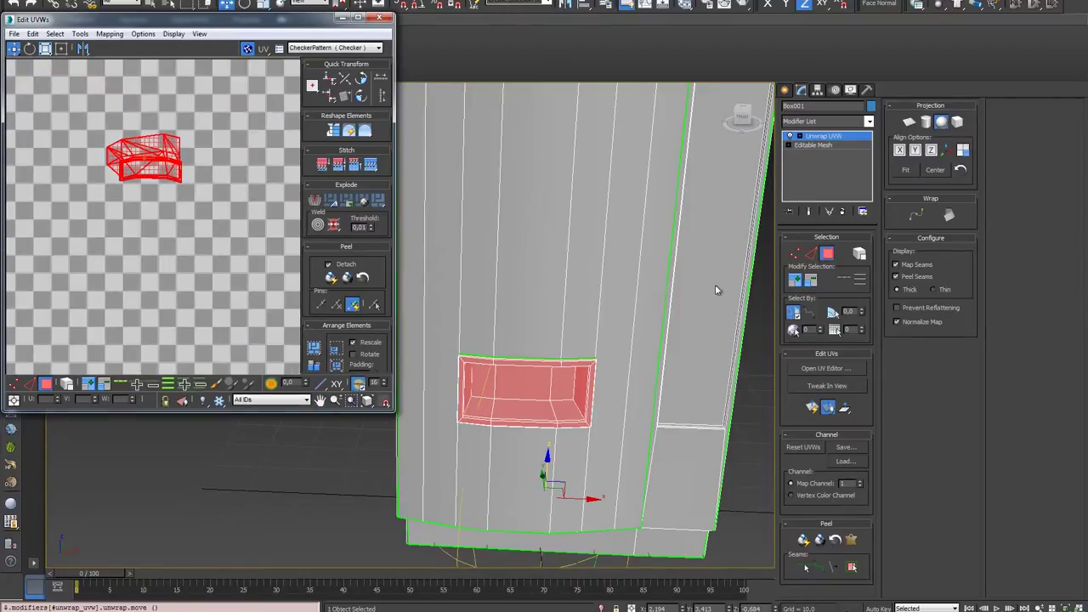
{"action": "left_click", "coordinate": [910, 122]}
{"action": "scroll", "coordinate": [209, 244], "scroll_direction": "down", "scroll_amount": 2}
{"action": "scroll", "coordinate": [177, 265], "scroll_direction": "down", "scroll_amount": 1}
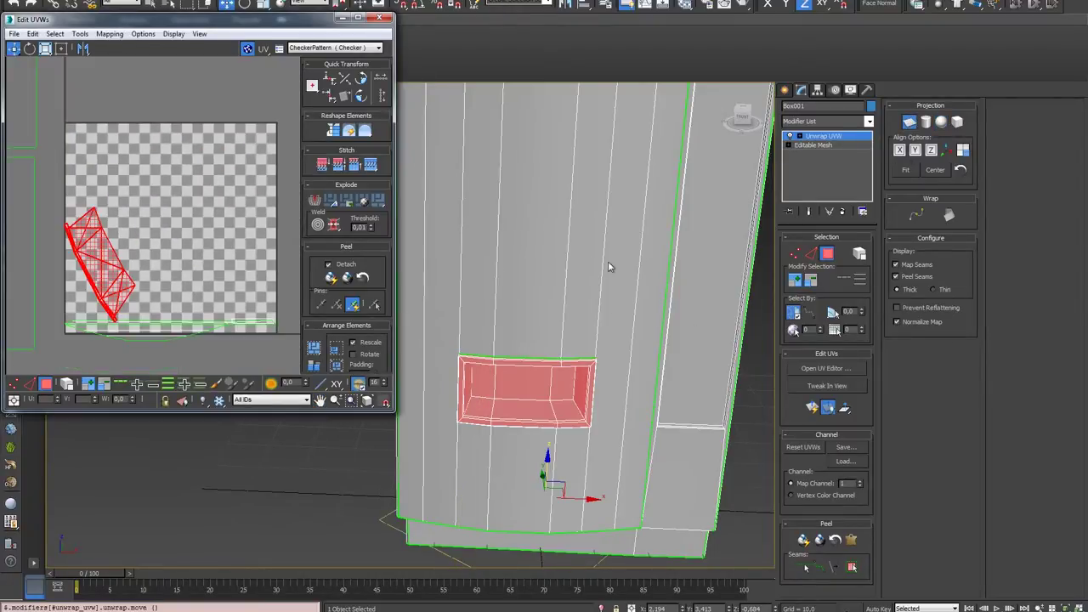
{"action": "left_click", "coordinate": [907, 172]}
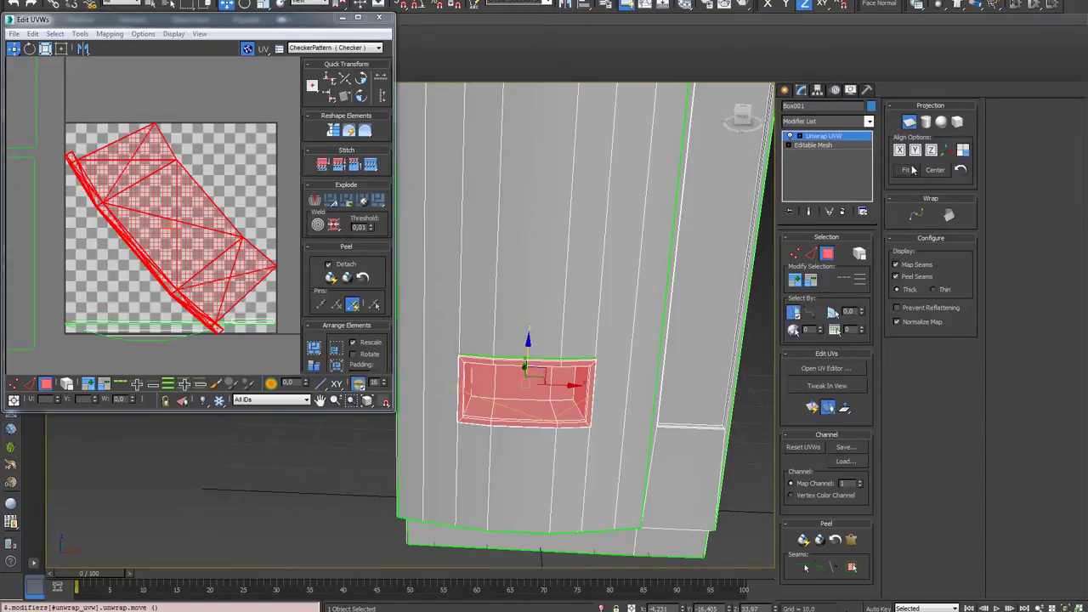
{"action": "left_click", "coordinate": [904, 156]}
{"action": "left_click", "coordinate": [906, 158]}
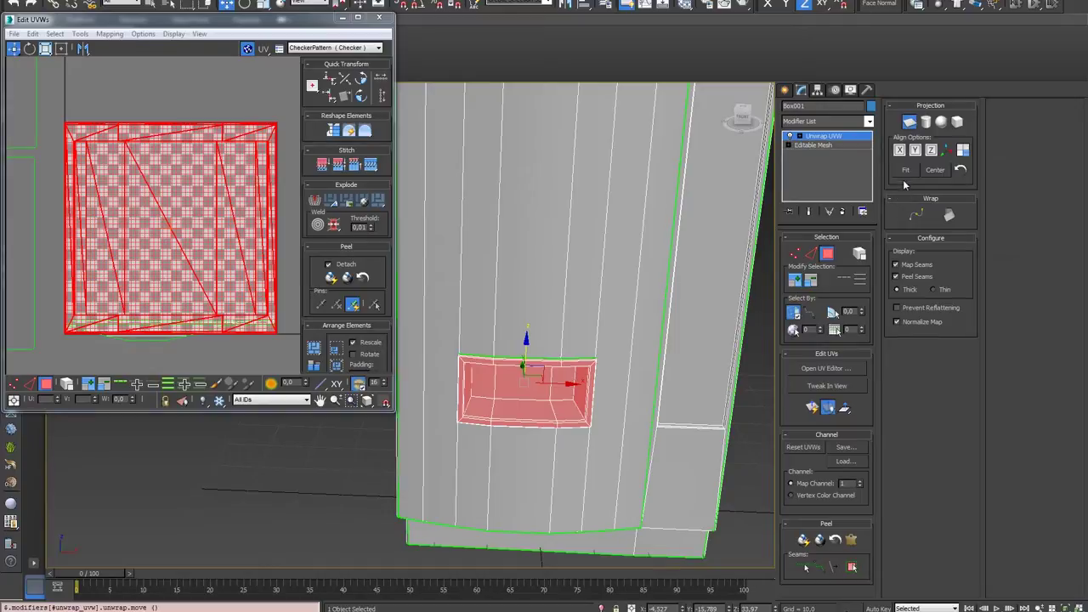
{"action": "left_click", "coordinate": [910, 122]}
Step: Place the recess island beside the checker tile and clear the selection
{"action": "scroll", "coordinate": [127, 213], "scroll_direction": "down", "scroll_amount": 2}
{"action": "scroll", "coordinate": [128, 212], "scroll_direction": "down", "scroll_amount": 3}
{"action": "left_click_drag", "start_coordinate": [151, 217], "coordinate": [261, 274]}
{"action": "middle_click_drag", "start_coordinate": [261, 275], "coordinate": [208, 196]}
{"action": "left_click_drag", "start_coordinate": [178, 207], "coordinate": [178, 263]}
{"action": "left_click", "coordinate": [255, 271]}
Step: Select the slot island's faces and shrink them with the freeform transform
{"action": "scroll", "coordinate": [195, 255], "scroll_direction": "up", "scroll_amount": 2}
{"action": "left_click", "coordinate": [107, 240]}
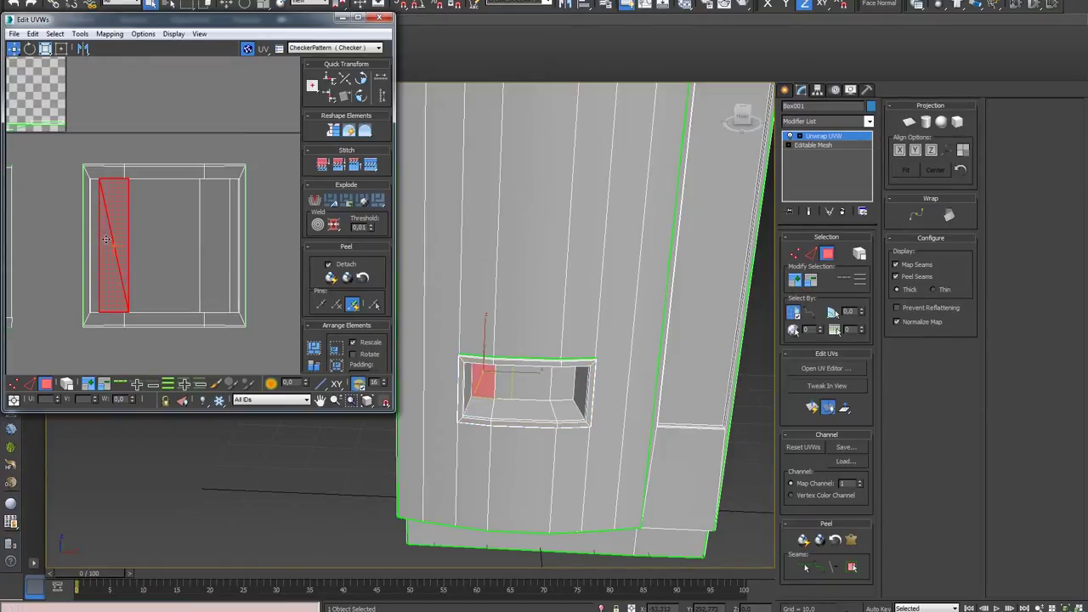
{"action": "left_click", "coordinate": [155, 248], "text": "ctrl"}
{"action": "left_click", "coordinate": [208, 248], "text": "ctrl"}
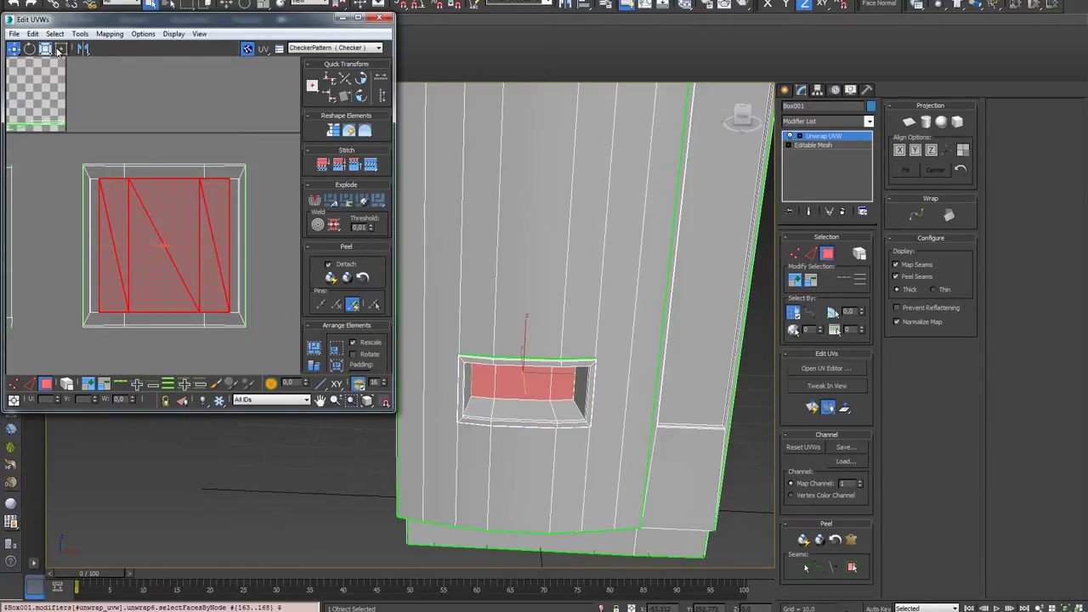
{"action": "left_click", "coordinate": [45, 49]}
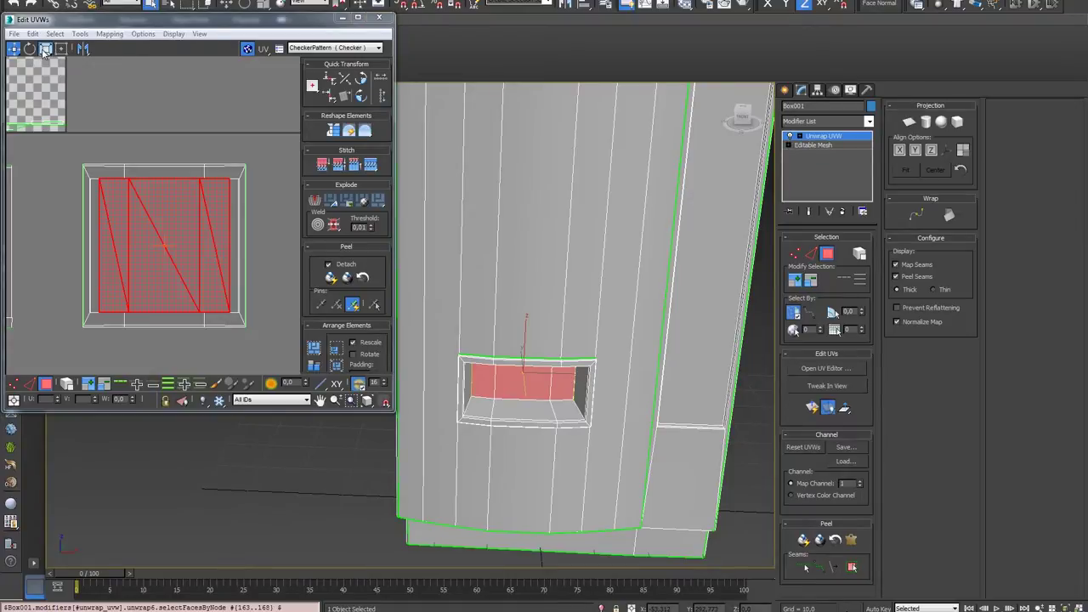
{"action": "mouse_move", "coordinate": [203, 209]}
{"action": "left_mouse_down"}
{"action": "mouse_move", "coordinate": [141, 269]}
{"action": "mouse_move", "coordinate": [155, 262]}
{"action": "mouse_move", "coordinate": [117, 225]}
{"action": "left_mouse_up"}
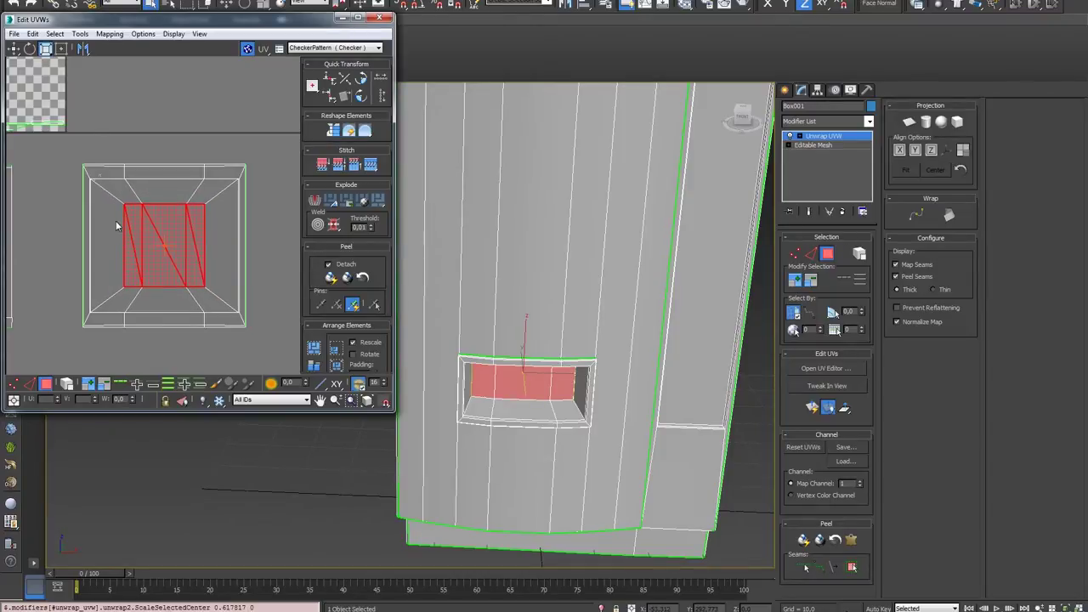
Step: Rescale the dispenser-slot UV island to fit with the others, then deselect it
{"action": "left_click", "coordinate": [93, 387]}
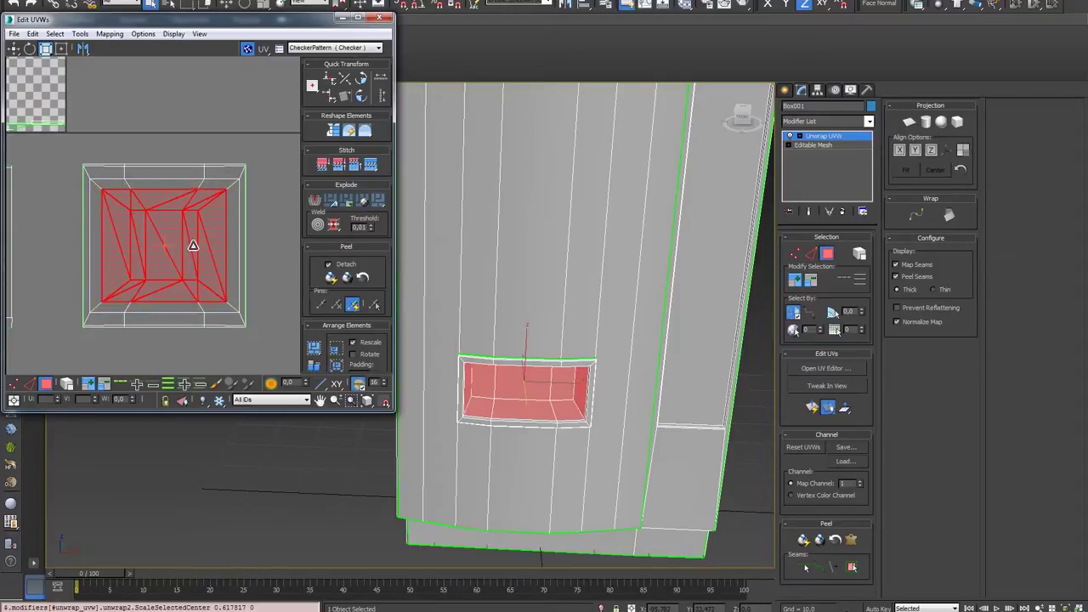
{"action": "left_click_drag", "start_coordinate": [193, 246], "coordinate": [199, 246]}
{"action": "left_click", "coordinate": [89, 384]}
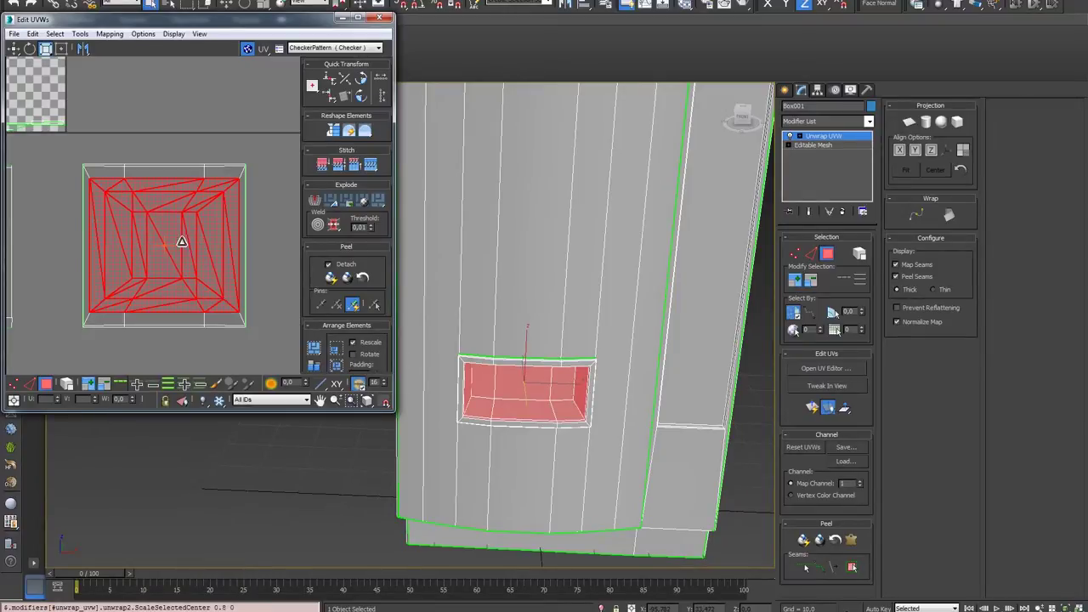
{"action": "mouse_move", "coordinate": [221, 215]}
{"action": "left_mouse_down"}
{"action": "mouse_move", "coordinate": [191, 253]}
{"action": "mouse_move", "coordinate": [202, 236]}
{"action": "mouse_move", "coordinate": [218, 244]}
{"action": "left_mouse_up"}
{"action": "left_click", "coordinate": [264, 236]}
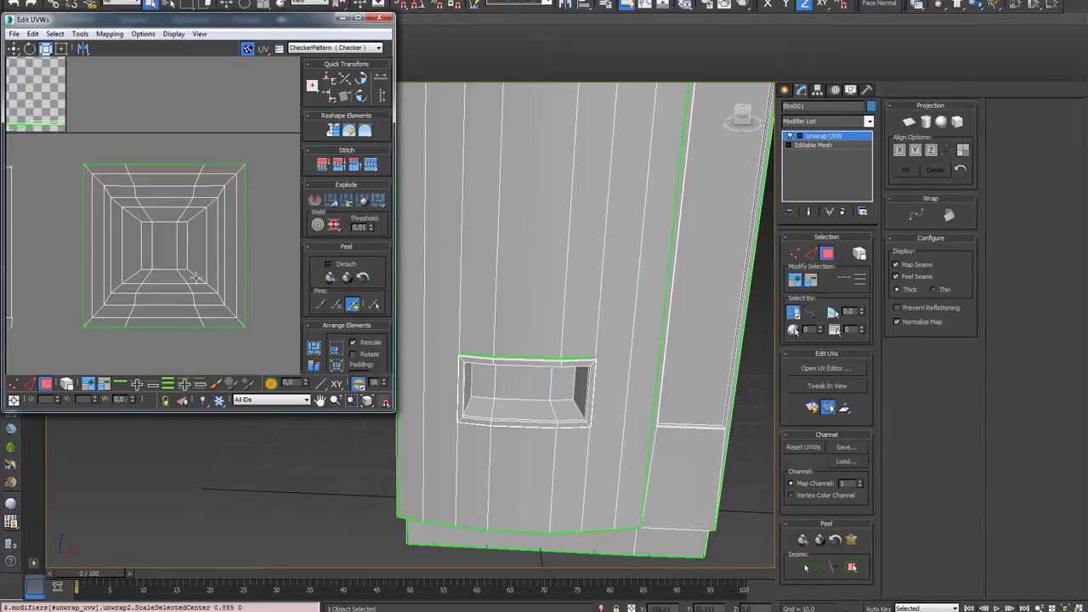
Step: Zoom out to view all islands and select a group of cabinet faces
{"action": "middle_click_drag", "start_coordinate": [194, 261], "coordinate": [180, 280]}
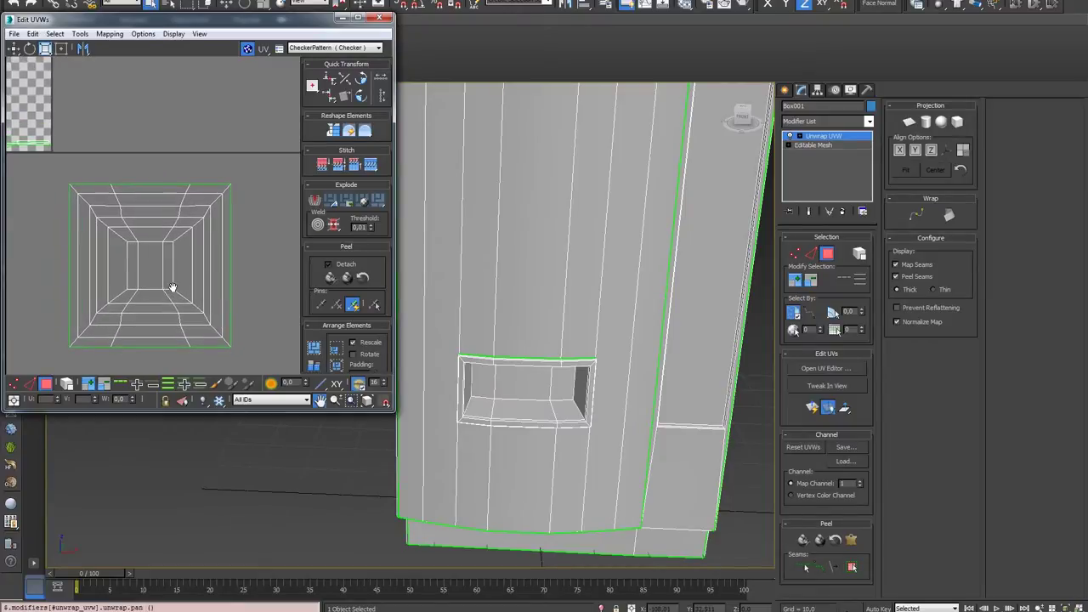
{"action": "scroll", "coordinate": [149, 265], "scroll_direction": "down", "scroll_amount": 2}
{"action": "scroll", "coordinate": [111, 233], "scroll_direction": "down", "scroll_amount": 3}
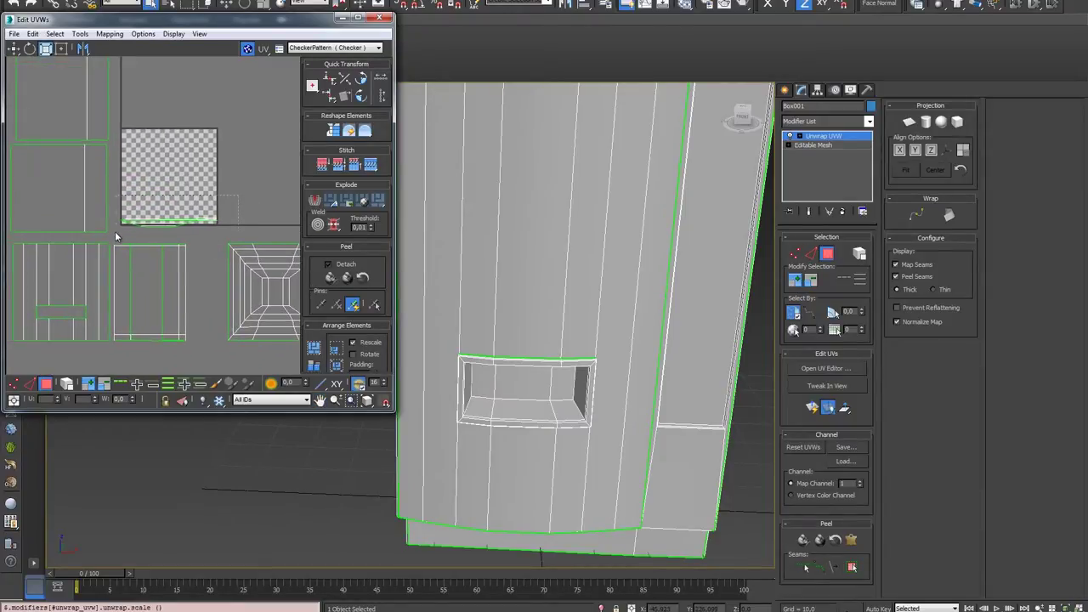
{"action": "left_click_drag", "start_coordinate": [238, 197], "coordinate": [117, 237]}
Step: Select the cabinet's left side, lower front face and thin top strip
{"action": "scroll", "coordinate": [547, 409], "scroll_direction": "down", "scroll_amount": 5}
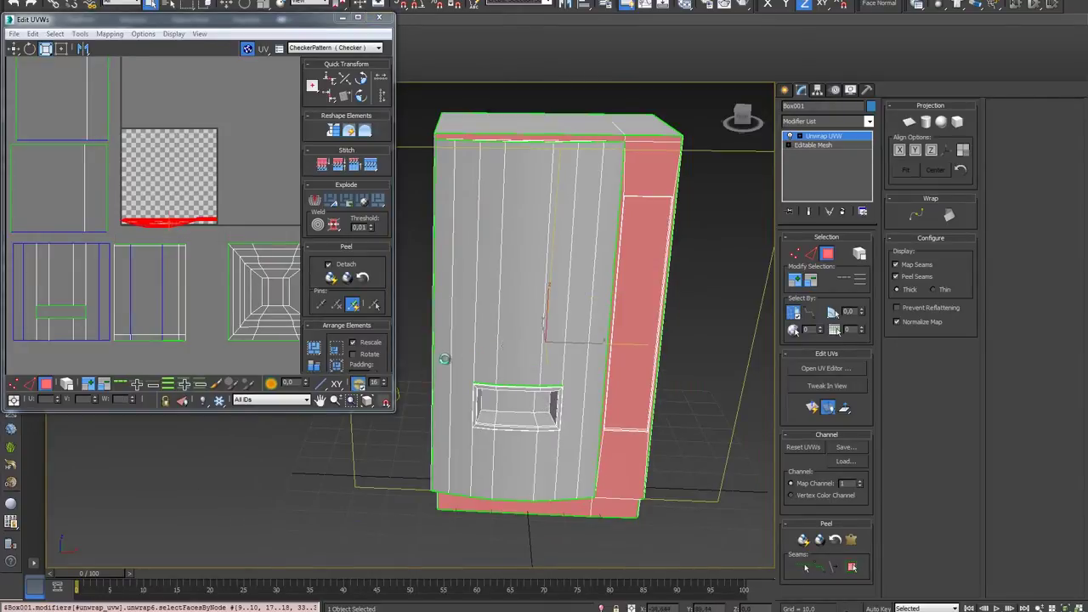
{"action": "mouse_move", "coordinate": [541, 348]}
{"action": "middle_mouse_down", "text": "alt"}
{"action": "mouse_move", "coordinate": [572, 315]}
{"action": "mouse_move", "coordinate": [545, 323]}
{"action": "middle_mouse_up", "text": "alt"}
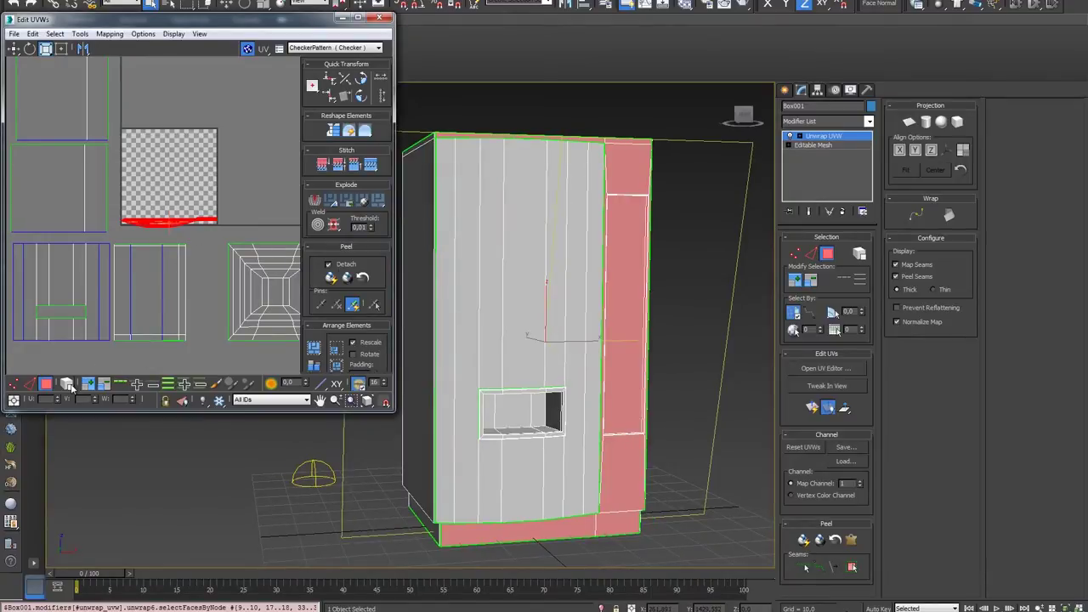
{"action": "left_click", "coordinate": [158, 299]}
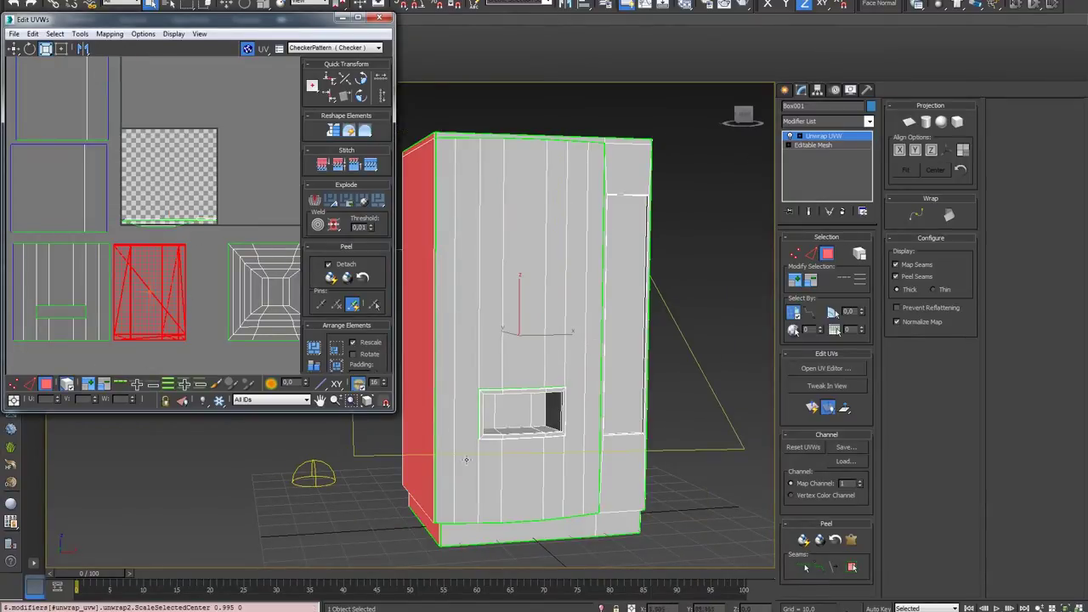
{"action": "scroll", "coordinate": [488, 335], "scroll_direction": "up", "scroll_amount": 3}
{"action": "scroll", "coordinate": [413, 407], "scroll_direction": "up", "scroll_amount": 4}
{"action": "left_click", "coordinate": [434, 407]}
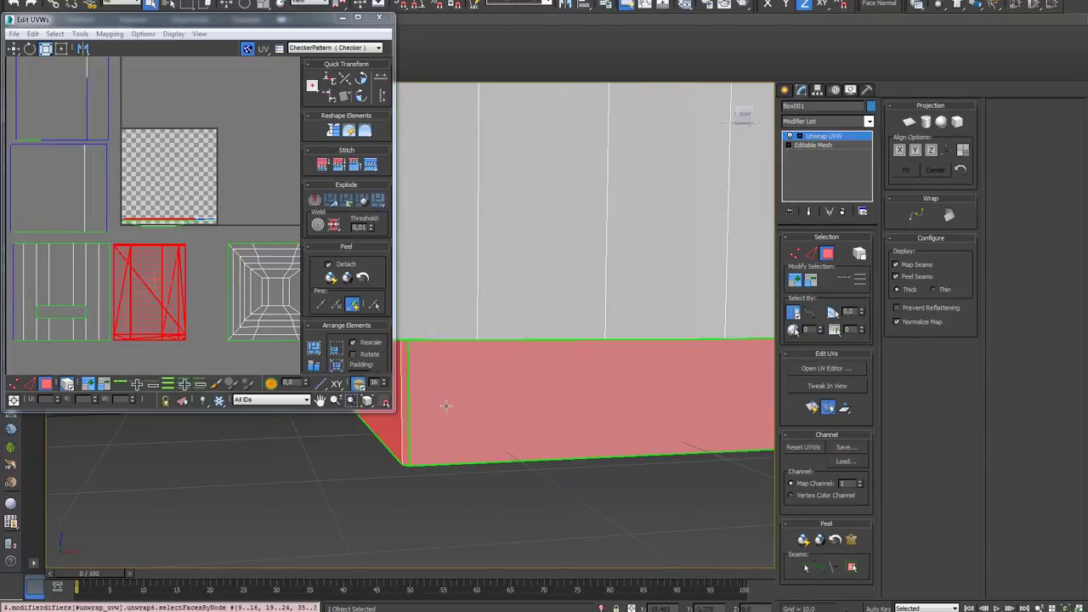
{"action": "scroll", "coordinate": [566, 405], "scroll_direction": "down", "scroll_amount": 3}
{"action": "middle_click_drag", "start_coordinate": [545, 244], "coordinate": [559, 350]}
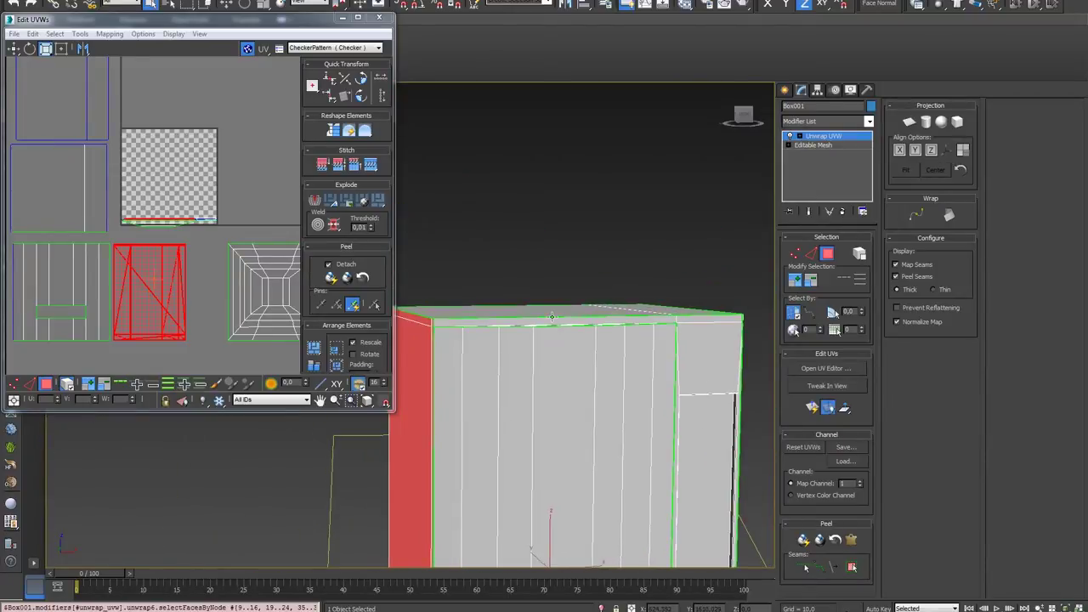
{"action": "left_click", "coordinate": [552, 321], "text": "ctrl"}
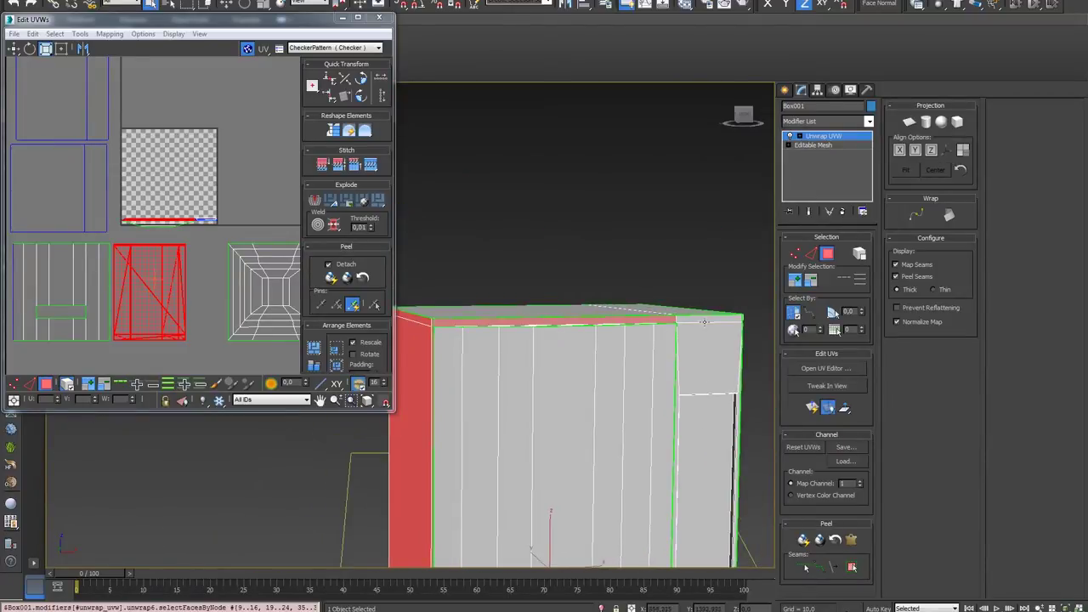
{"action": "middle_click_drag", "start_coordinate": [707, 318], "coordinate": [613, 348], "text": "alt"}
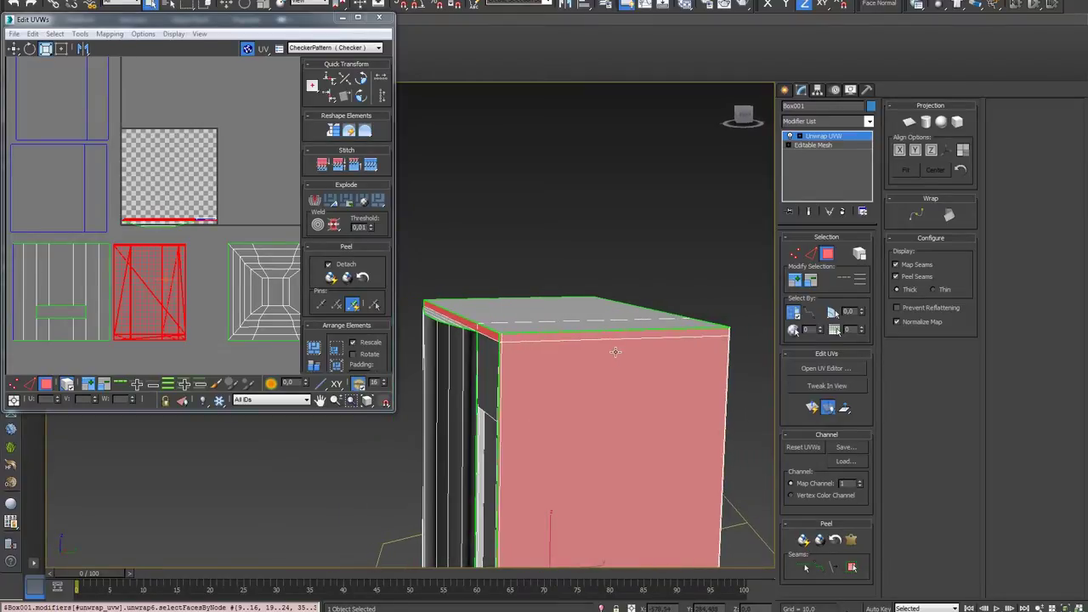
{"action": "key", "text": "z"}
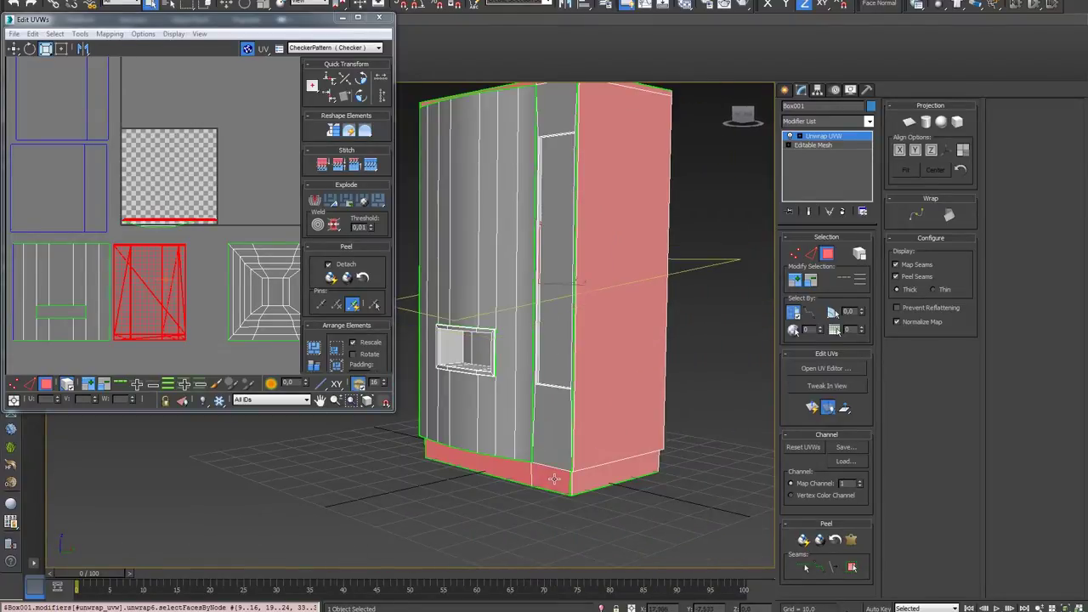
Step: Cylindrically project the selected faces with Fit and Align Z, then commit
{"action": "left_click", "coordinate": [928, 126]}
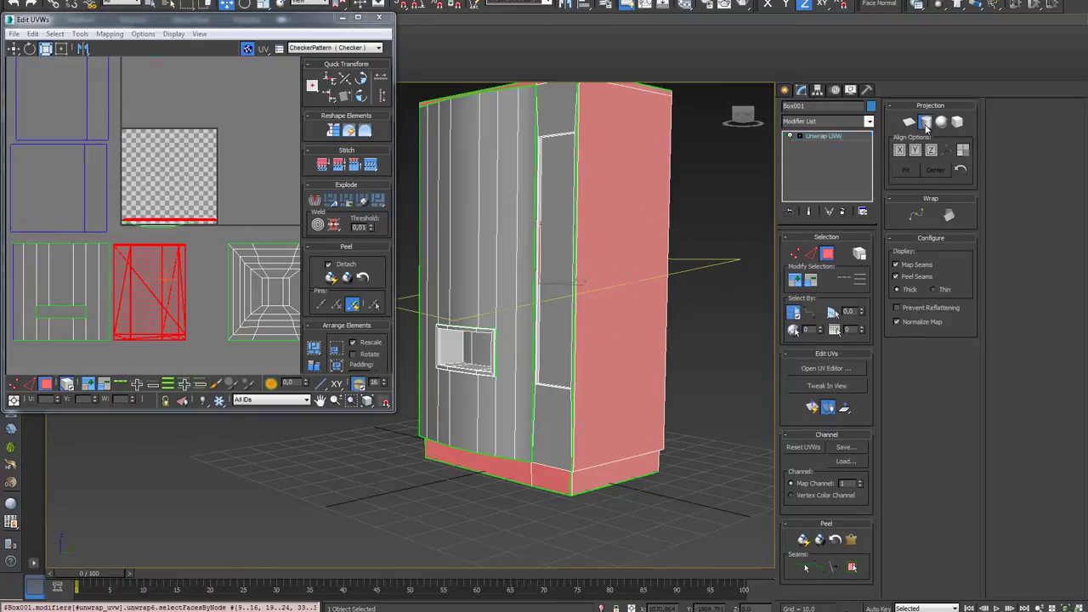
{"action": "middle_click_drag", "start_coordinate": [220, 201], "coordinate": [198, 302]}
{"action": "scroll", "coordinate": [197, 302], "scroll_direction": "down", "scroll_amount": 2}
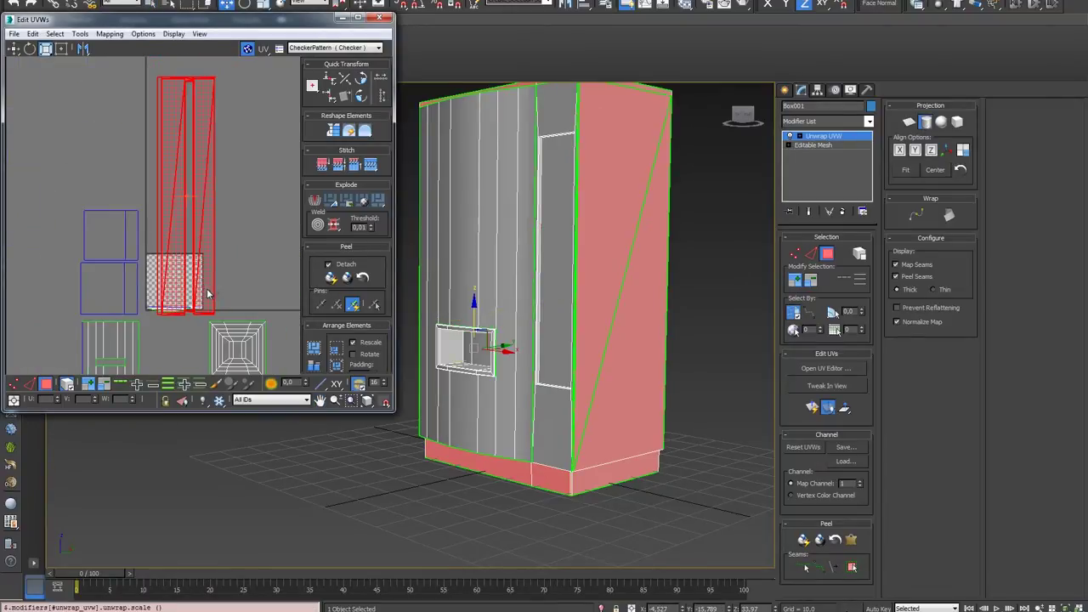
{"action": "left_click", "coordinate": [911, 170]}
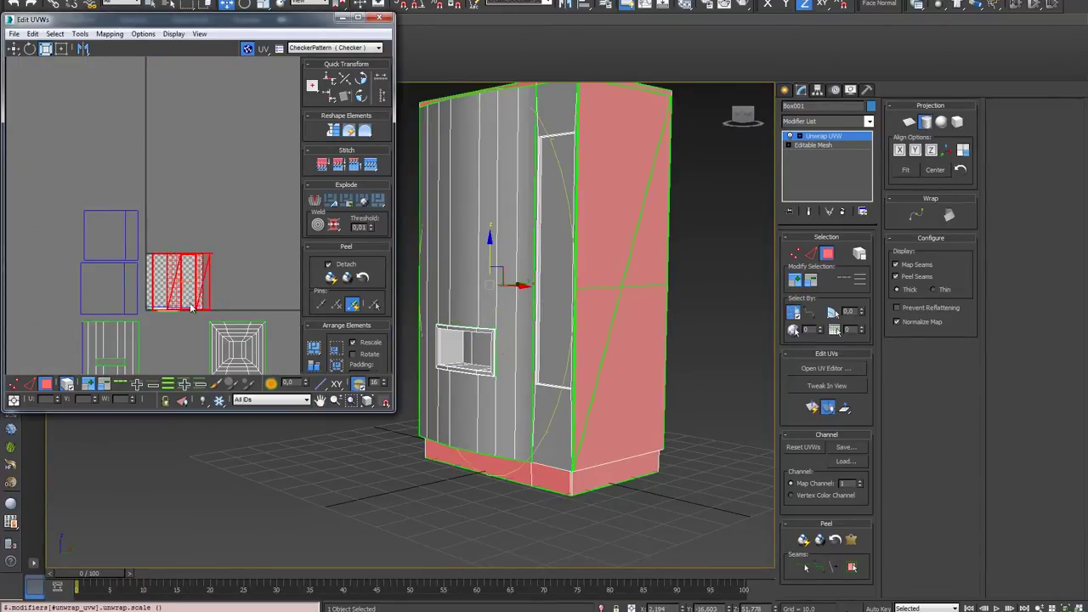
{"action": "scroll", "coordinate": [204, 292], "scroll_direction": "up", "scroll_amount": 3}
{"action": "middle_click_drag", "start_coordinate": [204, 292], "coordinate": [192, 280]}
{"action": "left_click", "coordinate": [933, 150]}
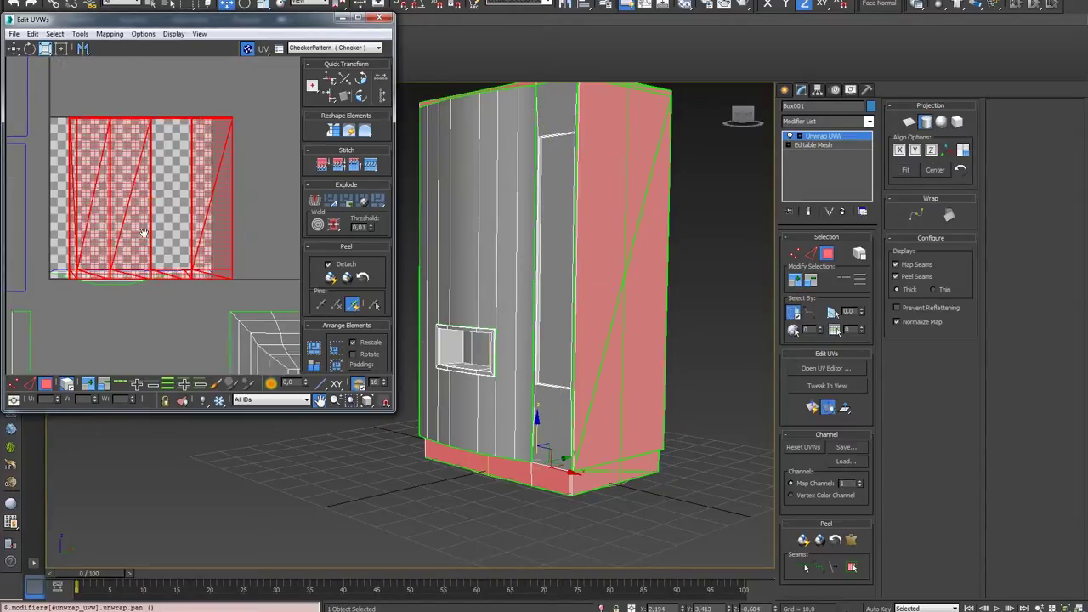
{"action": "scroll", "coordinate": [142, 181], "scroll_direction": "down", "scroll_amount": 3}
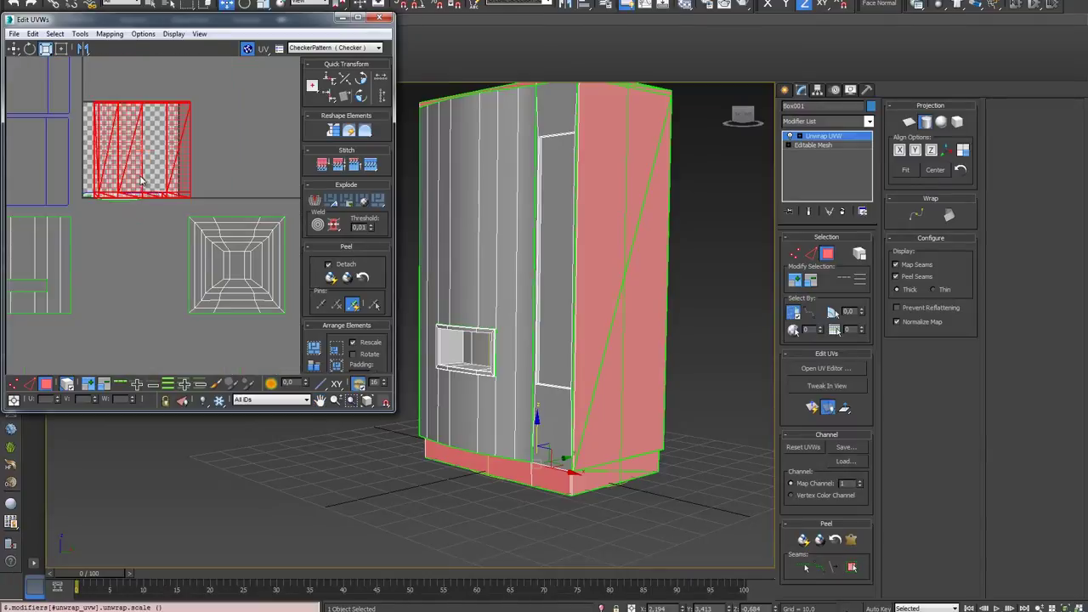
{"action": "left_click", "coordinate": [928, 122]}
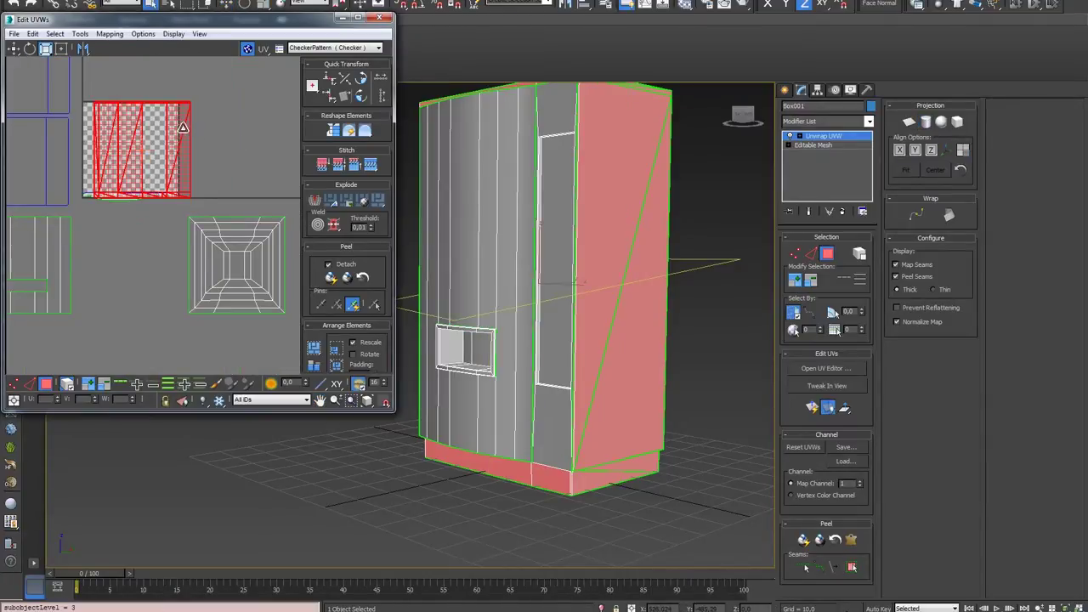
Step: Move the projected UV block below the tile and shift its bottom strip down
{"action": "left_click", "coordinate": [14, 48]}
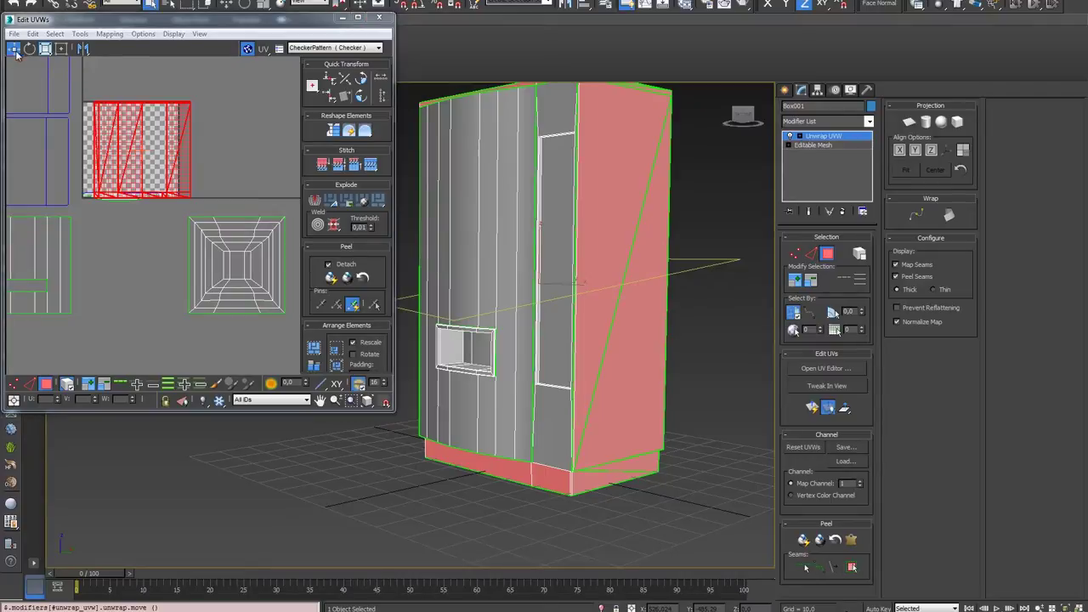
{"action": "left_click_drag", "start_coordinate": [172, 150], "coordinate": [151, 266]}
{"action": "scroll", "coordinate": [142, 322], "scroll_direction": "up", "scroll_amount": 2}
{"action": "left_click_drag", "start_coordinate": [142, 323], "coordinate": [201, 309]}
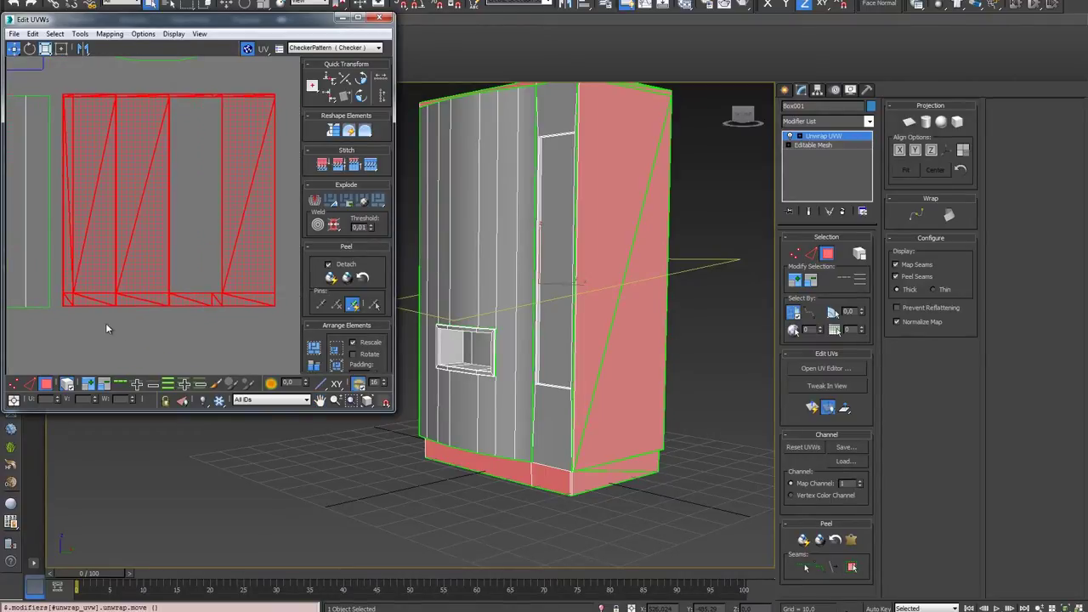
{"action": "left_click_drag", "start_coordinate": [260, 314], "coordinate": [277, 305]}
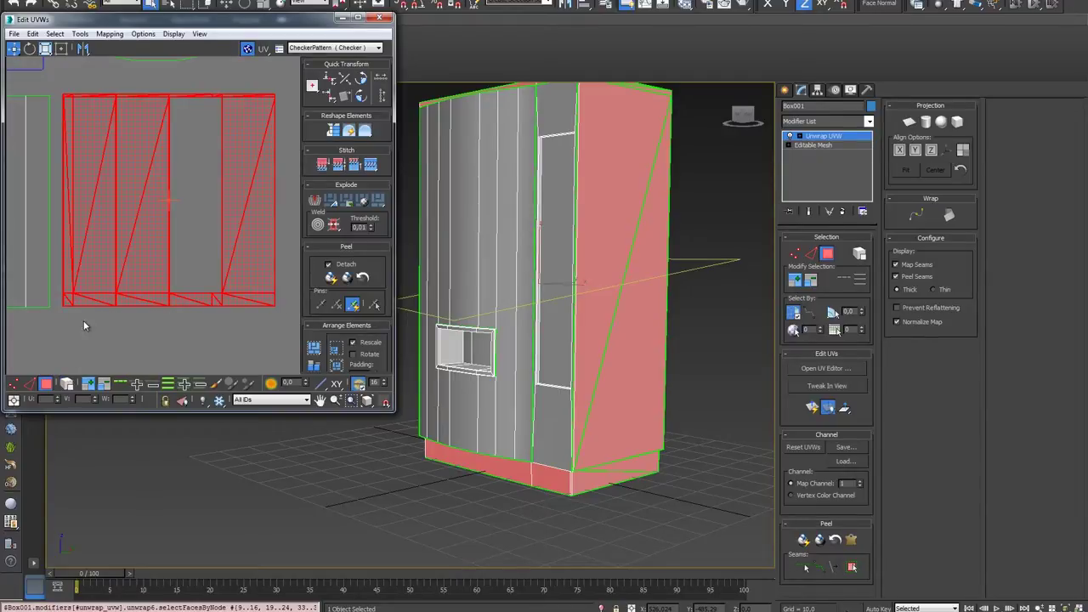
{"action": "left_click_drag", "start_coordinate": [291, 303], "coordinate": [282, 305]}
{"action": "left_click_drag", "start_coordinate": [182, 303], "coordinate": [182, 310]}
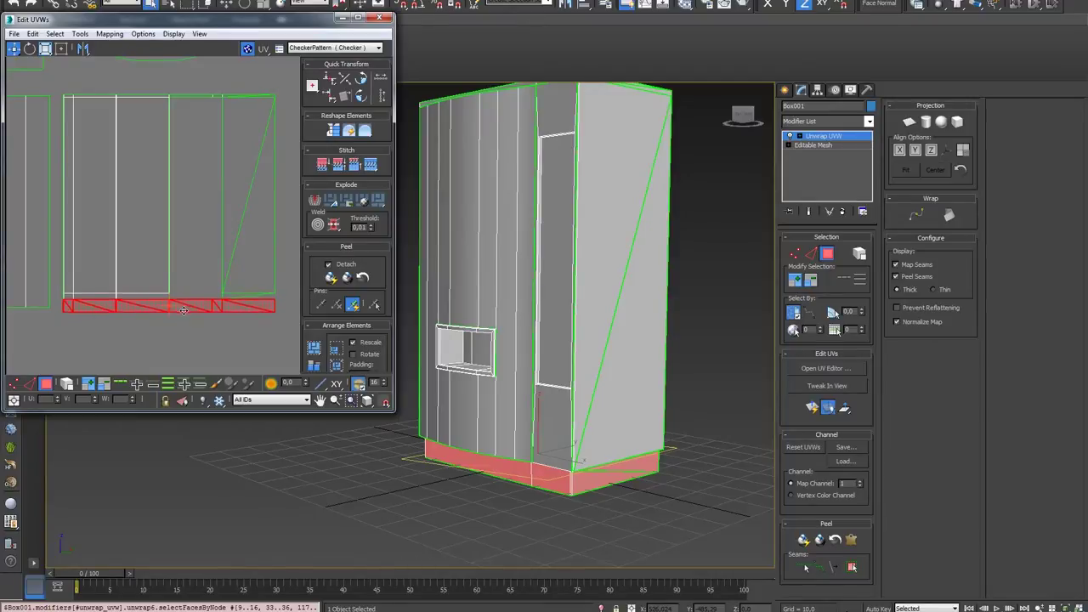
Step: Nudge the bottom UV strip slightly lower and inspect the cabinet's bottom corner
{"action": "left_click_drag", "start_coordinate": [182, 310], "coordinate": [186, 317]}
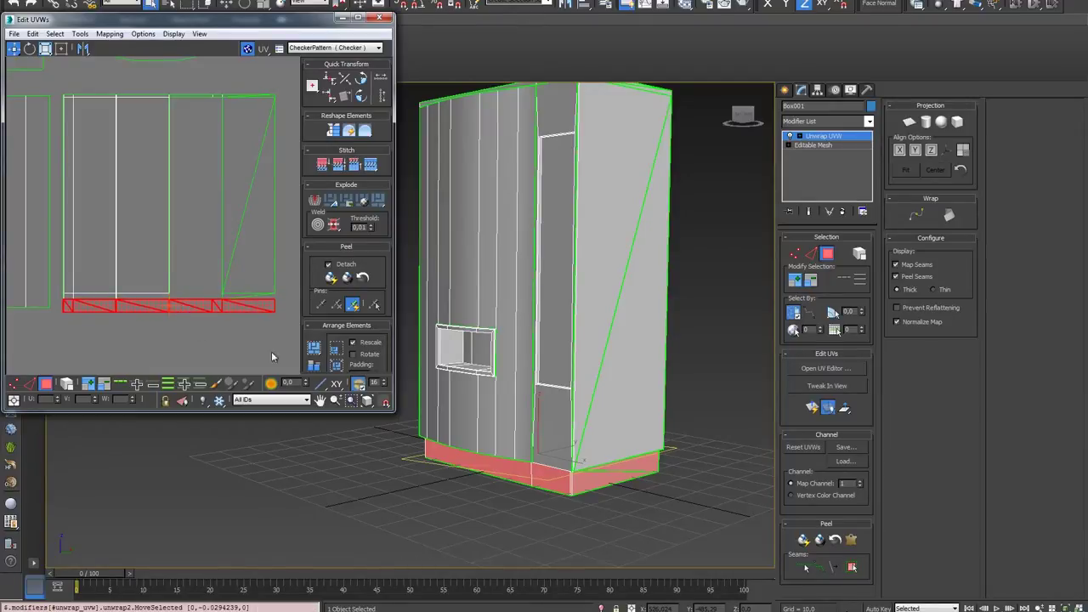
{"action": "middle_click_drag", "start_coordinate": [545, 425], "coordinate": [583, 415], "text": "alt"}
{"action": "scroll", "coordinate": [584, 415], "scroll_direction": "up", "scroll_amount": 5}
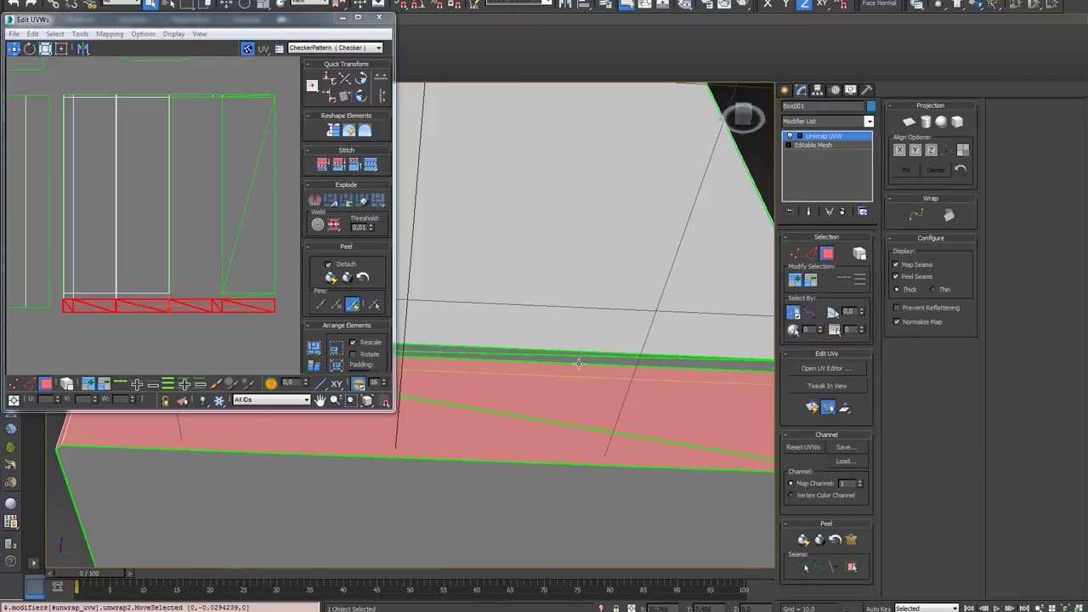
{"action": "middle_click_drag", "start_coordinate": [578, 363], "coordinate": [570, 445], "text": "alt"}
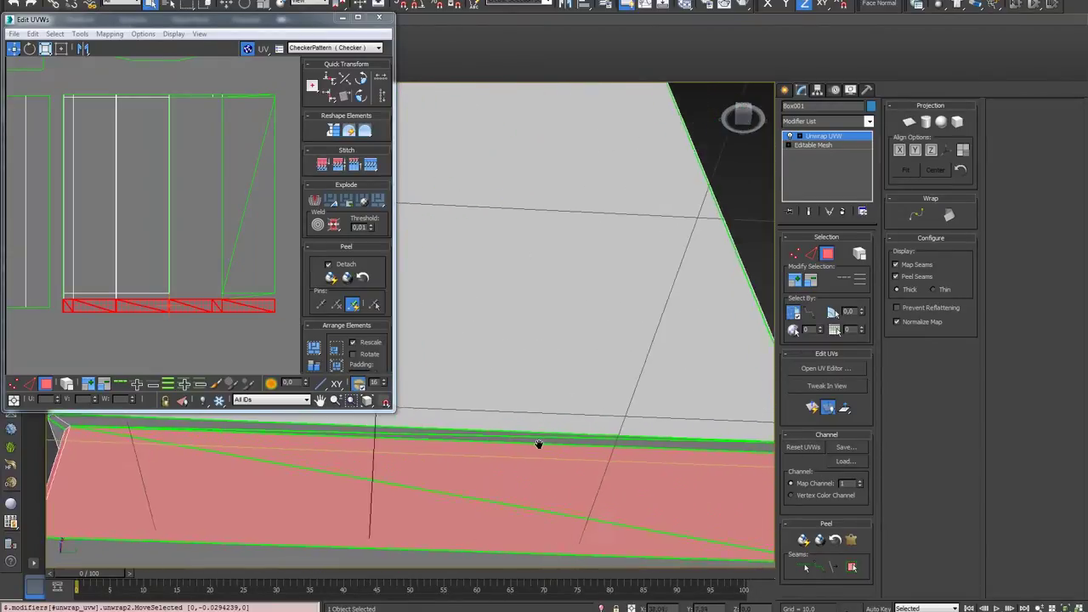
{"action": "middle_click_drag", "start_coordinate": [570, 444], "coordinate": [695, 465], "text": "alt"}
Step: Select the unwrapped block's faces, then pick and drop the thin sliver face, returning to face mode
{"action": "left_click_drag", "start_coordinate": [274, 329], "coordinate": [76, 217]}
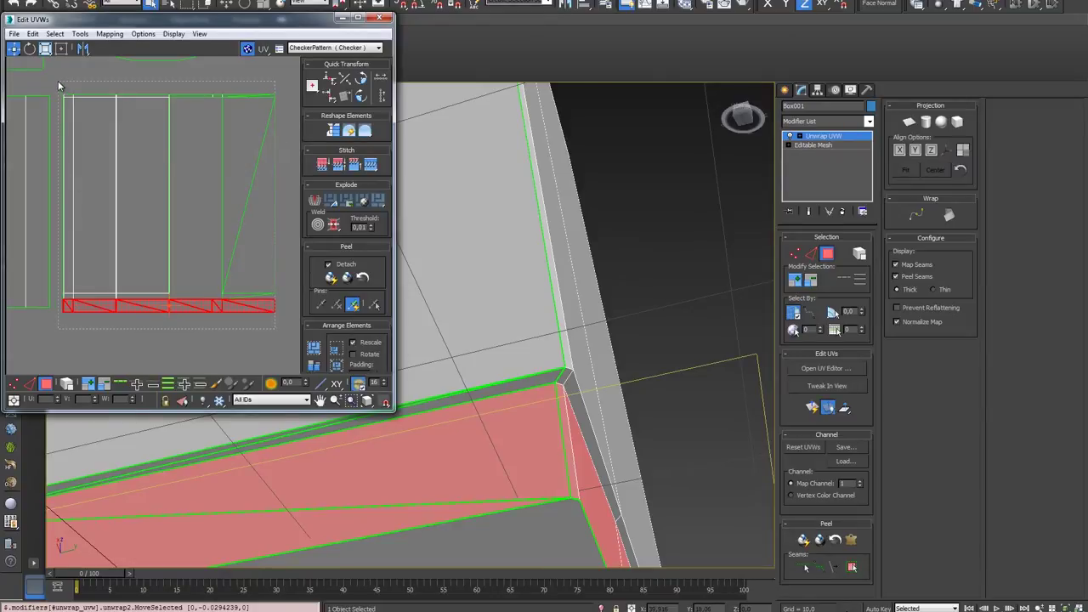
{"action": "left_click_drag", "start_coordinate": [59, 95], "coordinate": [61, 85]}
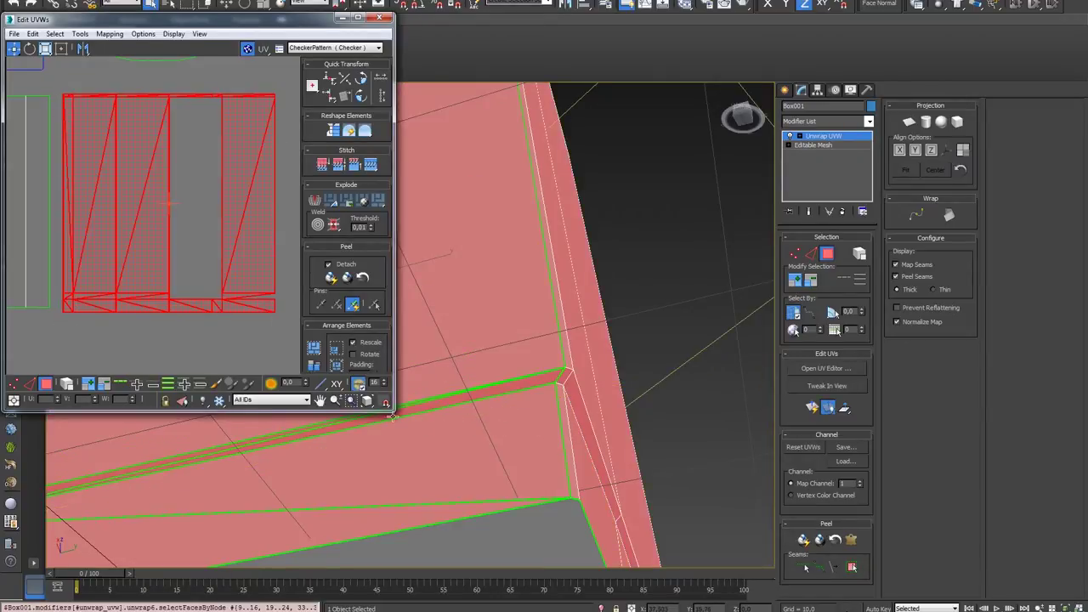
{"action": "left_click_drag", "start_coordinate": [257, 335], "coordinate": [234, 291]}
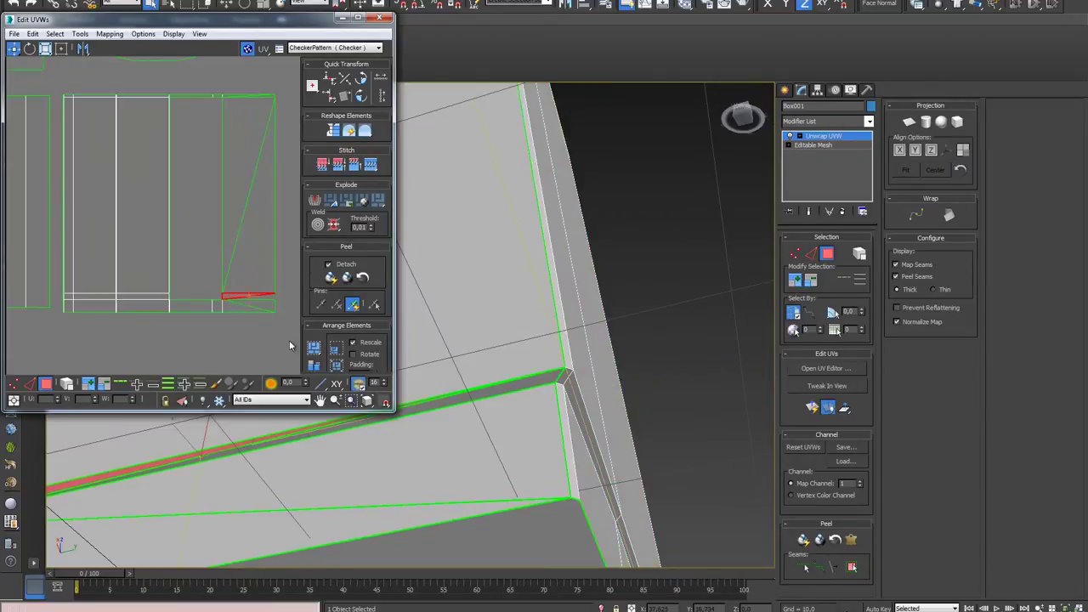
{"action": "left_click", "coordinate": [448, 400]}
{"action": "scroll", "coordinate": [253, 300], "scroll_direction": "up", "scroll_amount": 3}
{"action": "scroll", "coordinate": [252, 300], "scroll_direction": "down", "scroll_amount": 3}
{"action": "mouse_move", "coordinate": [243, 284]}
{"action": "middle_mouse_down"}
{"action": "mouse_move", "coordinate": [190, 267]}
{"action": "mouse_move", "coordinate": [196, 260]}
{"action": "middle_mouse_up"}
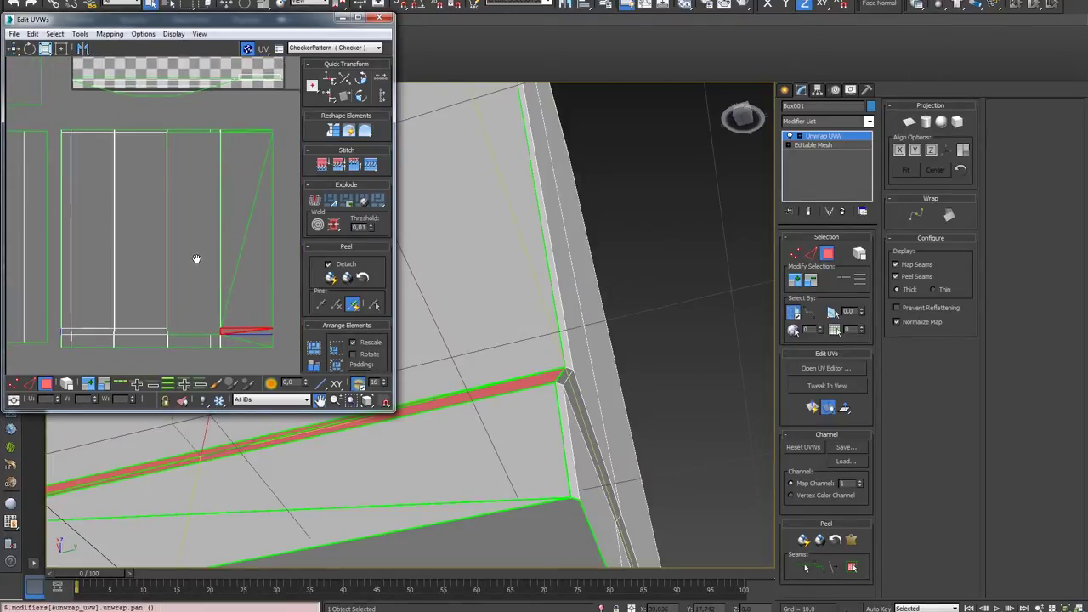
{"action": "left_click", "coordinate": [227, 362]}
{"action": "left_click", "coordinate": [831, 254]}
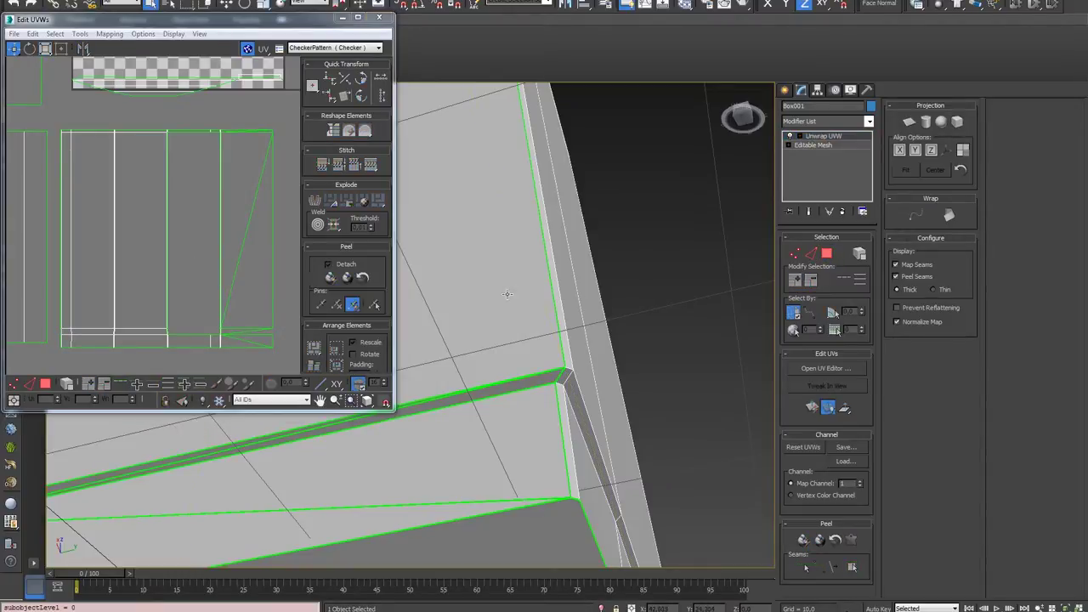
{"action": "scroll", "coordinate": [209, 260], "scroll_direction": "down", "scroll_amount": 3}
{"action": "scroll", "coordinate": [202, 211], "scroll_direction": "up", "scroll_amount": 3}
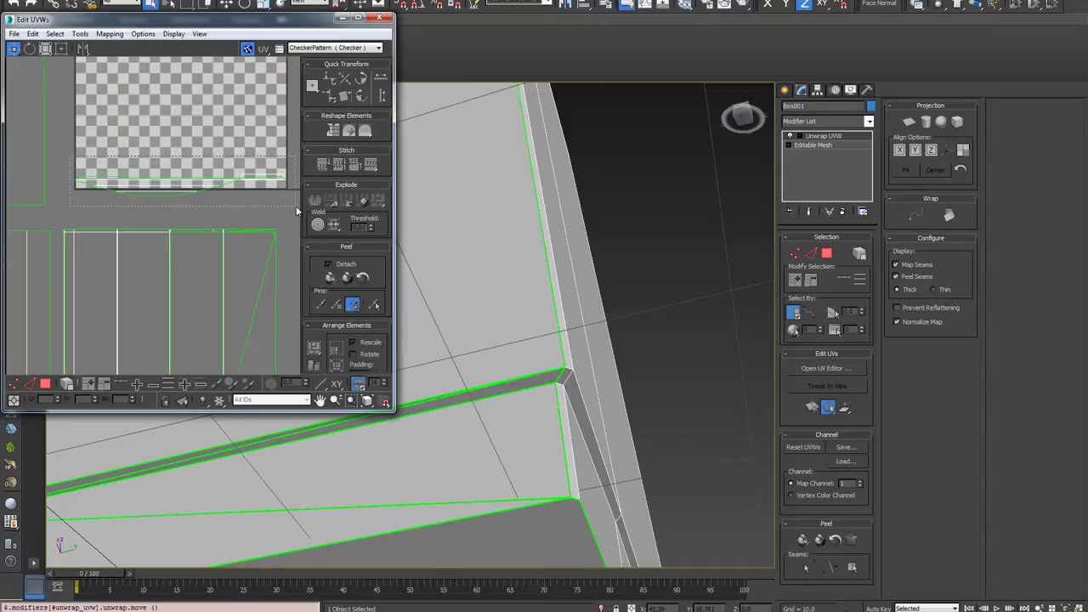
{"action": "left_click", "coordinate": [826, 253]}
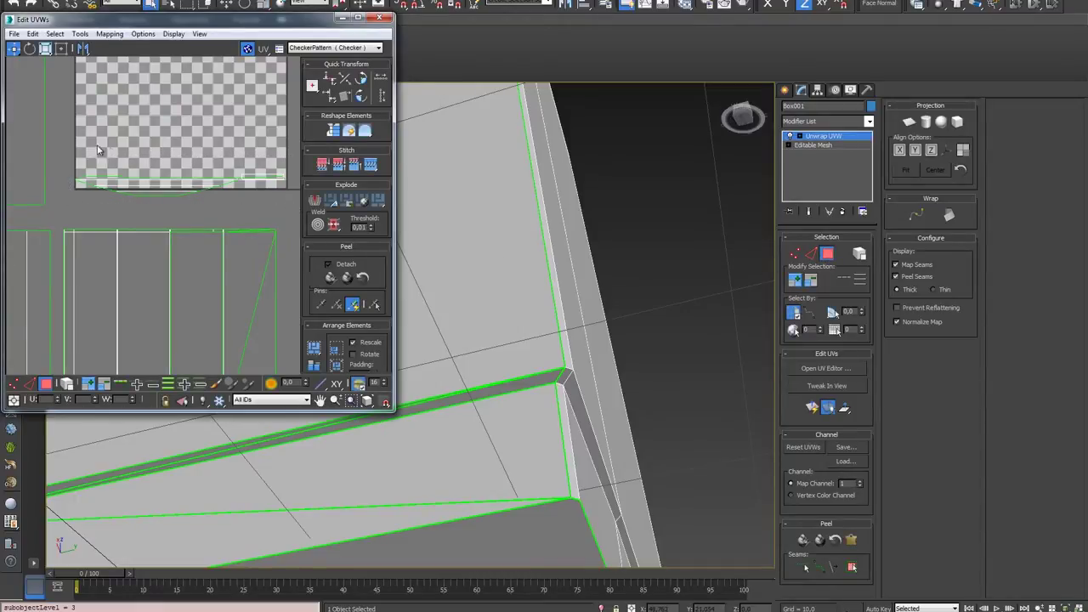
Step: Select the faces along the machine's top front edge
{"action": "left_click_drag", "start_coordinate": [296, 204], "coordinate": [295, 206]}
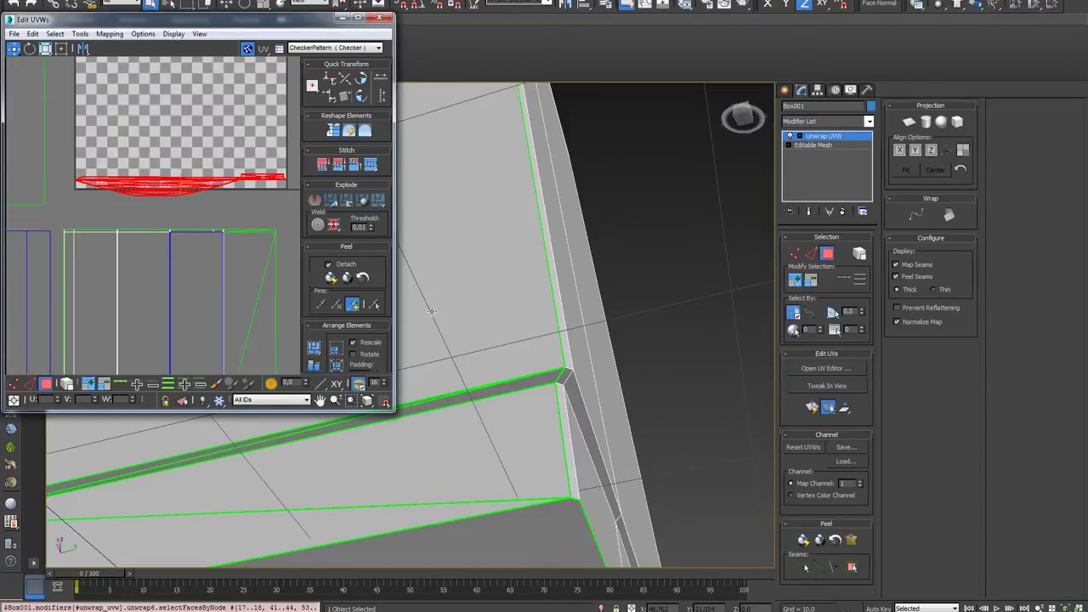
{"action": "mouse_move", "coordinate": [516, 356]}
{"action": "middle_mouse_down", "text": "alt"}
{"action": "mouse_move", "coordinate": [696, 479]}
{"action": "mouse_move", "coordinate": [627, 318]}
{"action": "middle_mouse_up", "text": "alt"}
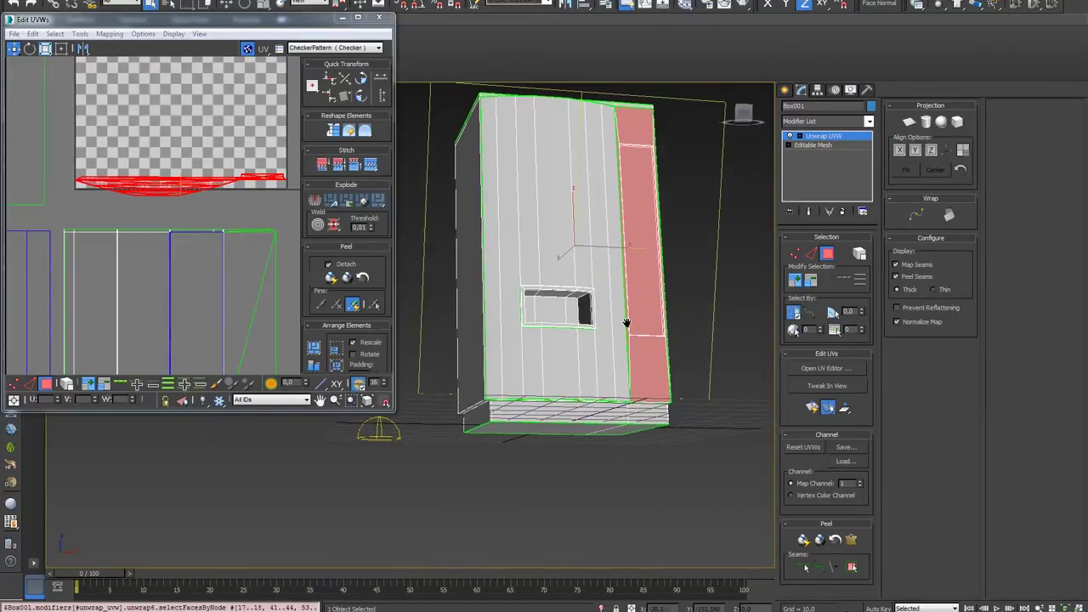
{"action": "scroll", "coordinate": [595, 358], "scroll_direction": "up", "scroll_amount": 5}
{"action": "scroll", "coordinate": [574, 394], "scroll_direction": "up", "scroll_amount": 3}
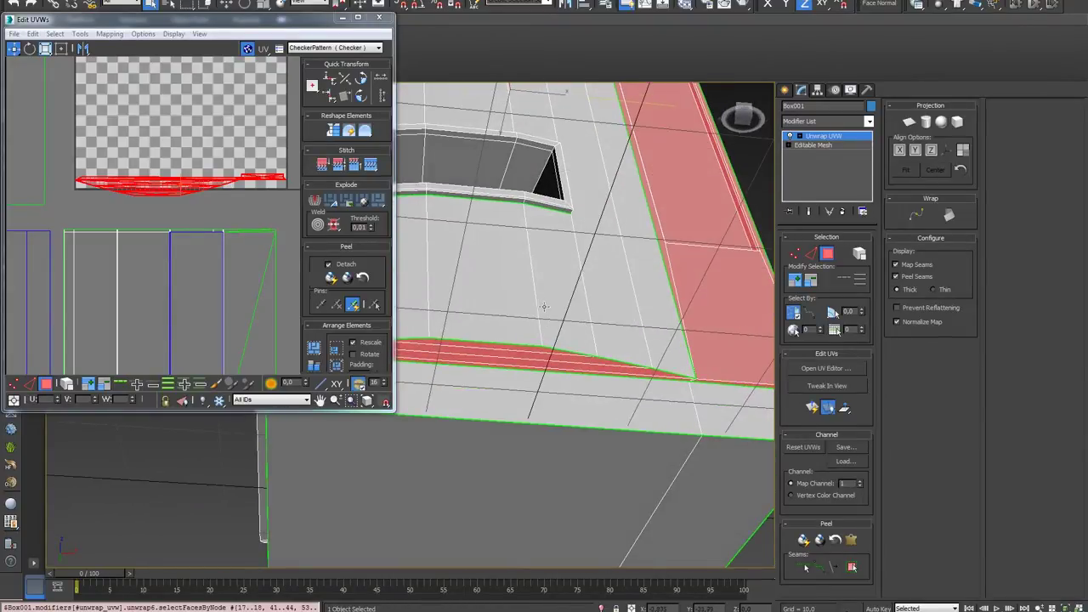
{"action": "scroll", "coordinate": [537, 320], "scroll_direction": "down", "scroll_amount": 5}
{"action": "mouse_move", "coordinate": [575, 369]}
{"action": "middle_mouse_down", "text": "alt"}
{"action": "mouse_move", "coordinate": [535, 377]}
{"action": "mouse_move", "coordinate": [465, 314]}
{"action": "mouse_move", "coordinate": [474, 210]}
{"action": "middle_mouse_up", "text": "alt"}
{"action": "left_click_drag", "start_coordinate": [439, 356], "coordinate": [459, 330]}
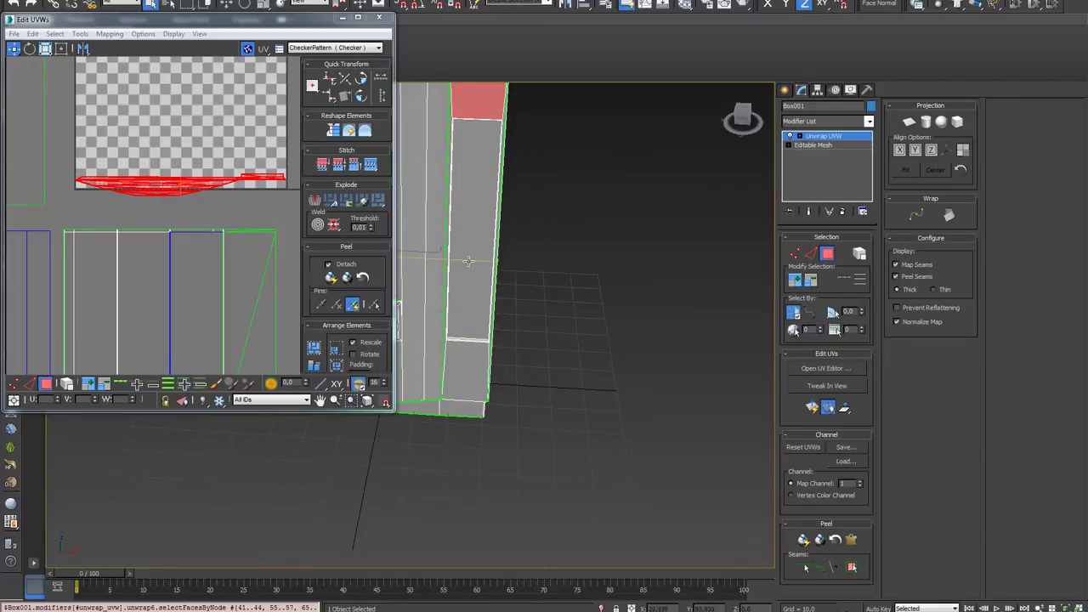
{"action": "middle_click_drag", "start_coordinate": [473, 179], "coordinate": [494, 187], "text": "alt"}
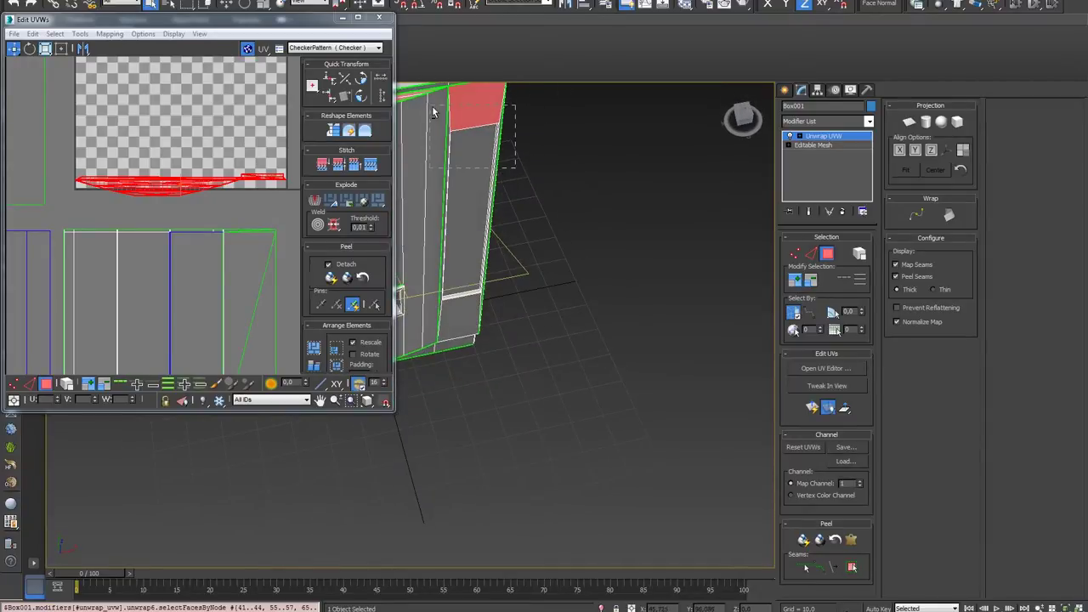
{"action": "left_click_drag", "start_coordinate": [432, 110], "coordinate": [431, 109]}
{"action": "middle_click_drag", "start_coordinate": [431, 110], "coordinate": [566, 177], "text": "alt"}
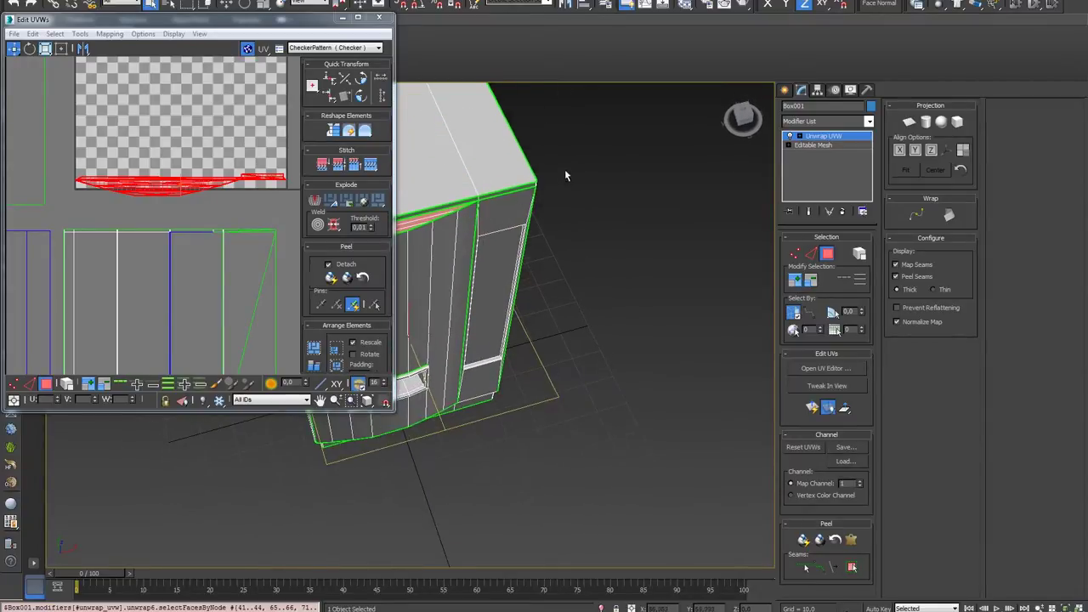
{"action": "middle_click_drag", "start_coordinate": [481, 366], "coordinate": [504, 211], "text": "alt"}
{"action": "left_click", "coordinate": [542, 439]}
Step: Try moving the selected UV shell downward, then undo the move
{"action": "left_click", "coordinate": [544, 248], "text": "alt"}
{"action": "mouse_move", "coordinate": [544, 247]}
{"action": "middle_mouse_down", "text": "alt"}
{"action": "mouse_move", "coordinate": [466, 308]}
{"action": "mouse_move", "coordinate": [587, 438]}
{"action": "middle_mouse_up", "text": "alt"}
{"action": "middle_click_drag", "start_coordinate": [160, 201], "coordinate": [146, 149]}
{"action": "scroll", "coordinate": [182, 212], "scroll_direction": "down", "scroll_amount": 2}
{"action": "left_click_drag", "start_coordinate": [152, 125], "coordinate": [151, 199]}
{"action": "key", "text": "ctrl+z"}
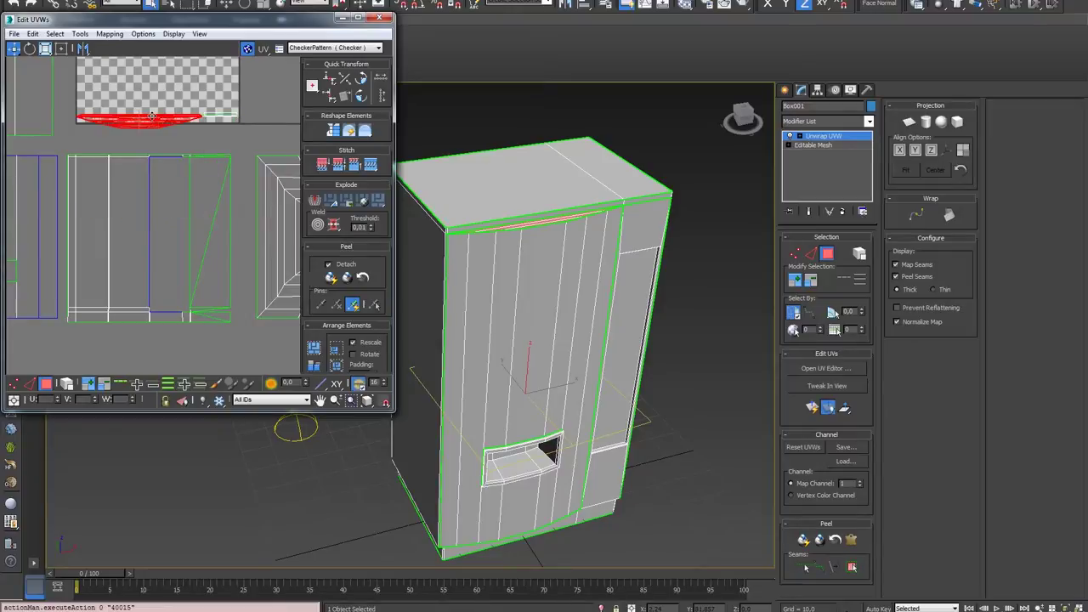
Step: Break Selected Verts, move the red shell below the other islands, and start a Planar projection
{"action": "right_click", "coordinate": [151, 115]}
{"action": "left_click", "coordinate": [143, 147]}
{"action": "left_click_drag", "start_coordinate": [169, 121], "coordinate": [164, 342]}
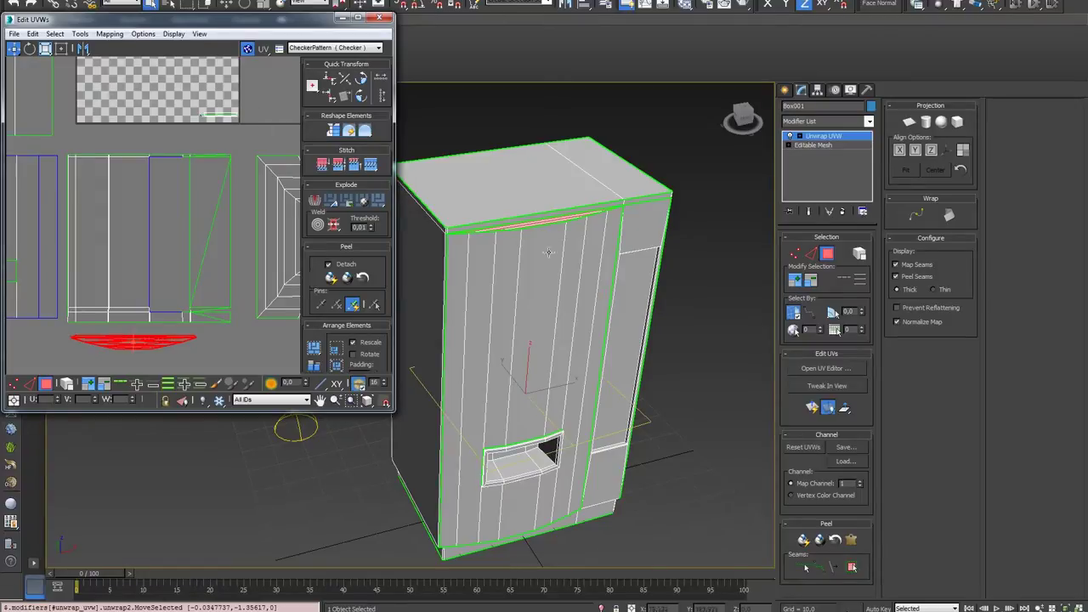
{"action": "left_click", "coordinate": [910, 122]}
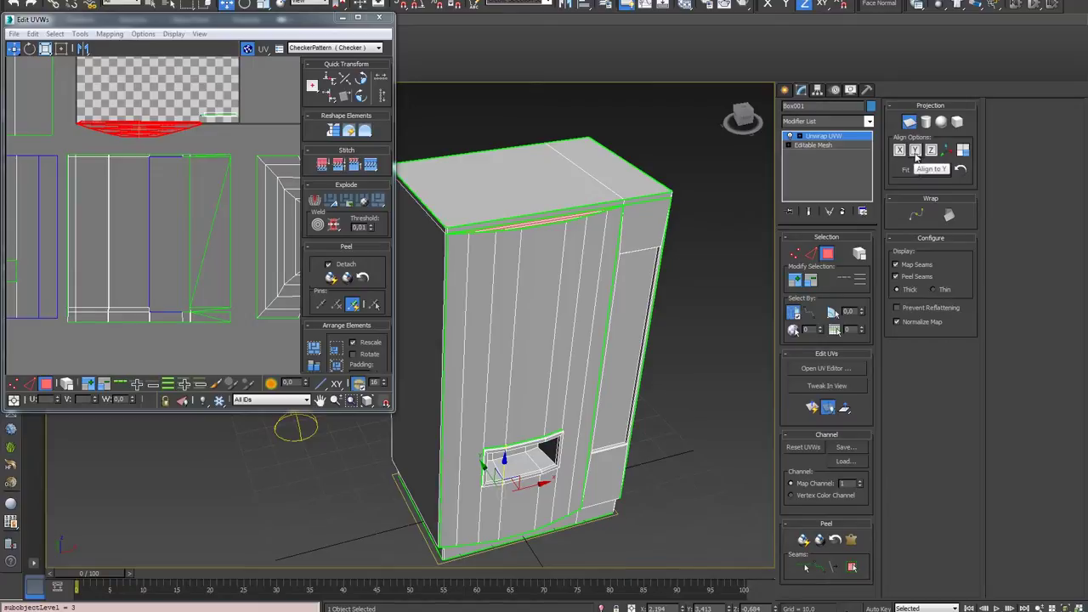
Step: Align the strip's planar map to Y, commit it, and move it below the other islands
{"action": "left_click", "coordinate": [915, 149]}
{"action": "scroll", "coordinate": [143, 192], "scroll_direction": "down", "scroll_amount": 2}
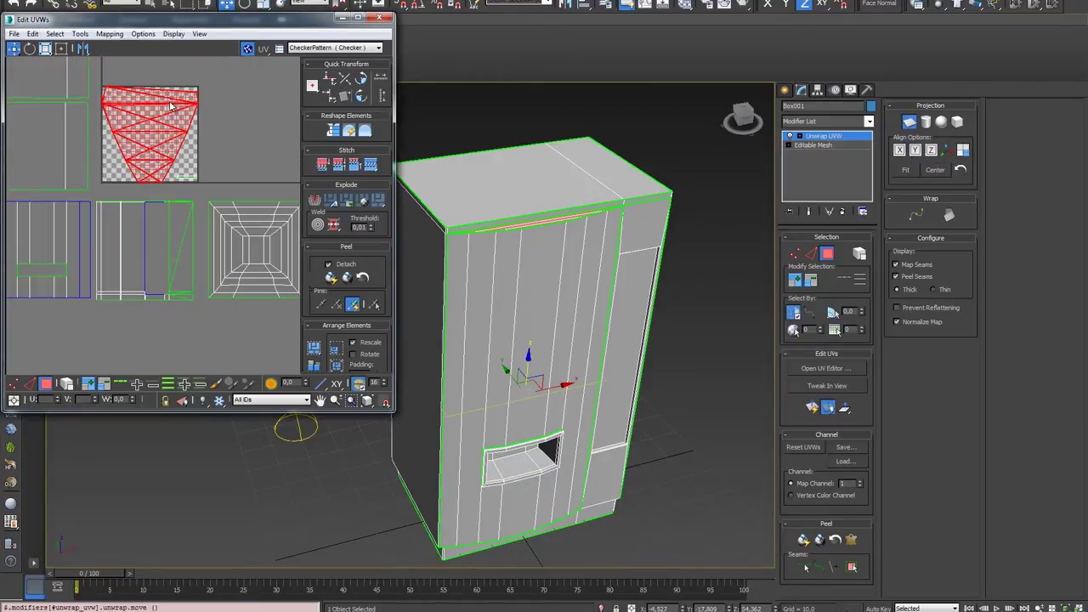
{"action": "left_click", "coordinate": [911, 124]}
{"action": "left_click_drag", "start_coordinate": [162, 131], "coordinate": [159, 339]}
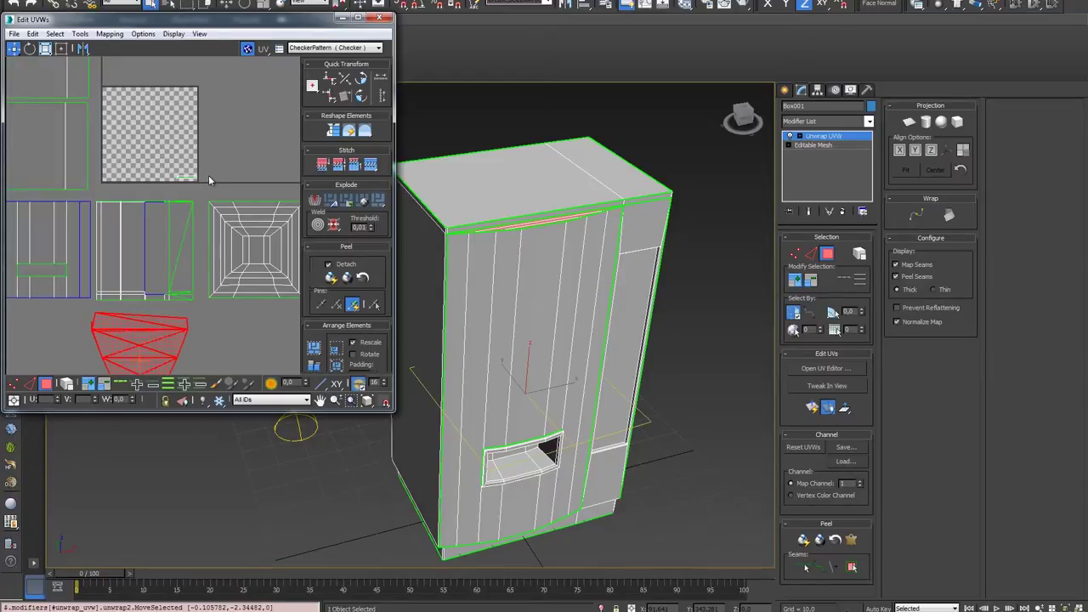
Step: Planar-map the right side panel faces with Z then Y alignment and place the island beside the others
{"action": "left_click", "coordinate": [163, 183]}
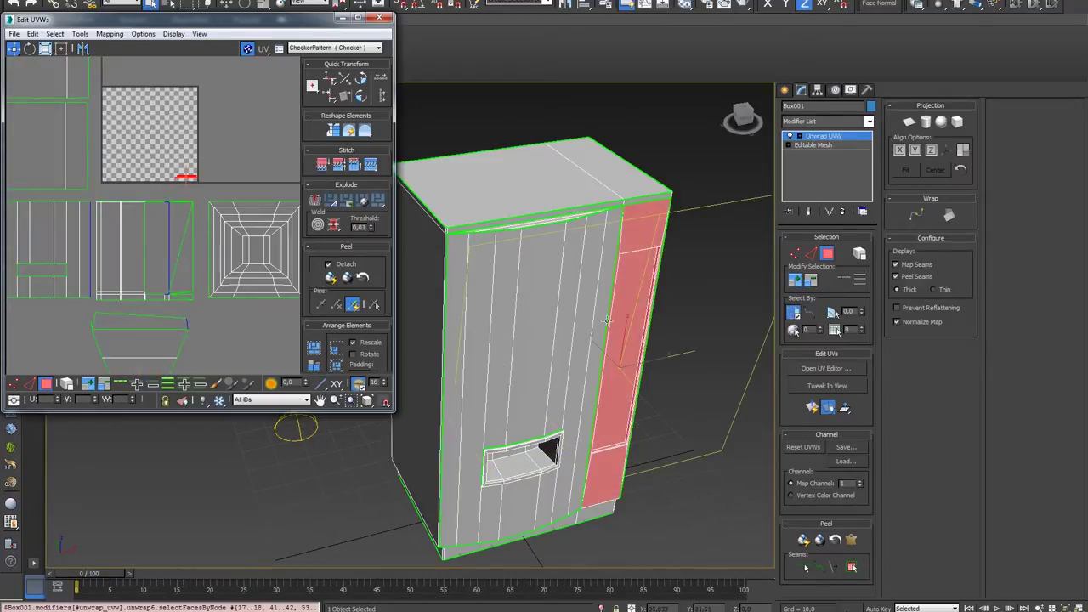
{"action": "left_click", "coordinate": [909, 123]}
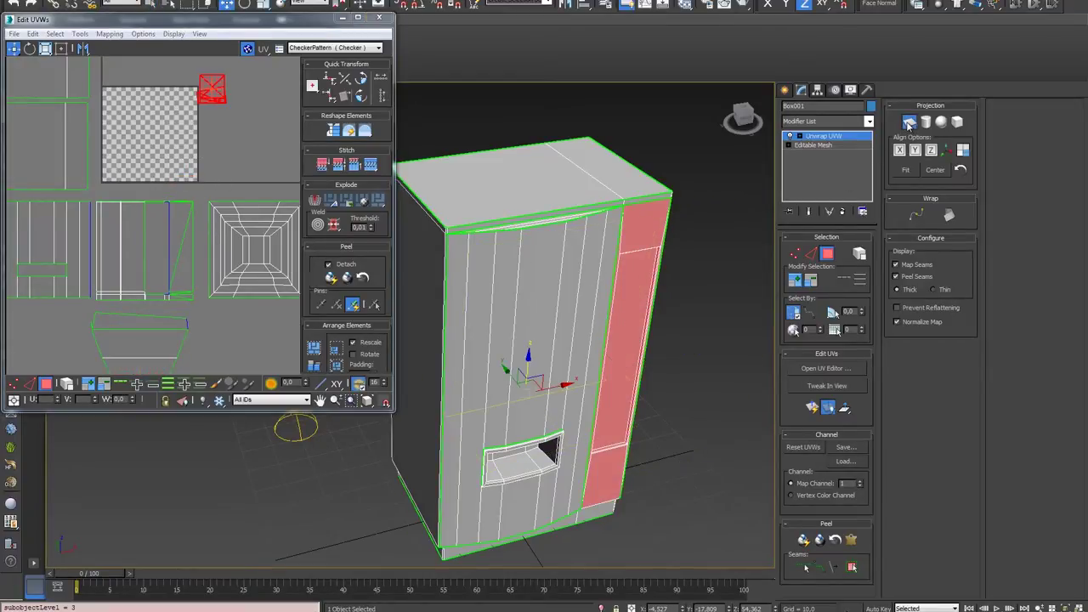
{"action": "left_click", "coordinate": [932, 151]}
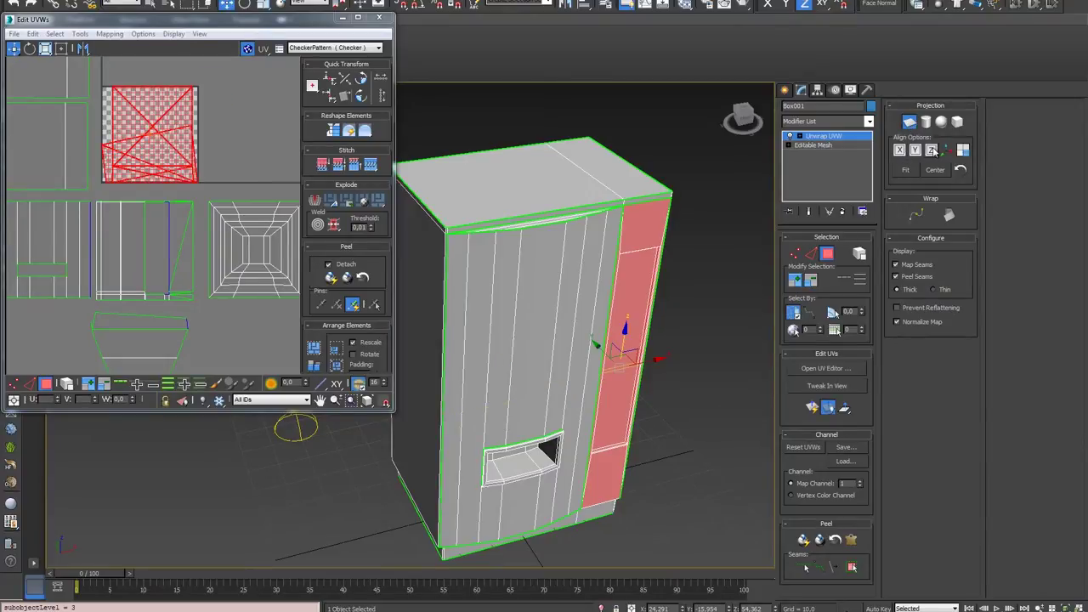
{"action": "left_click", "coordinate": [917, 150]}
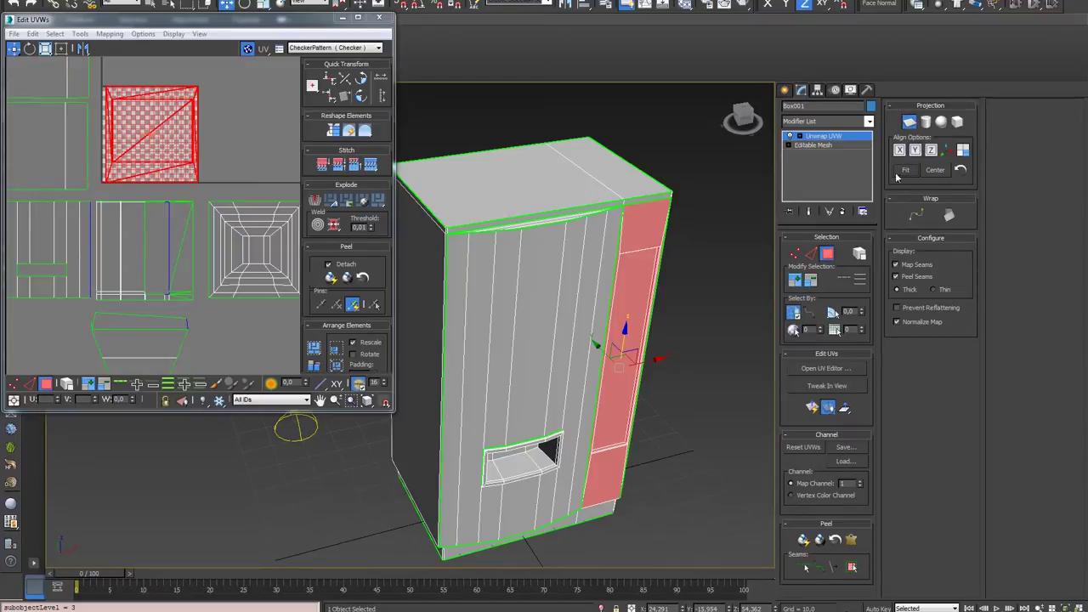
{"action": "mouse_move", "coordinate": [644, 345]}
{"action": "middle_mouse_down", "text": "alt"}
{"action": "mouse_move", "coordinate": [589, 344]}
{"action": "mouse_move", "coordinate": [629, 343]}
{"action": "middle_mouse_up", "text": "alt"}
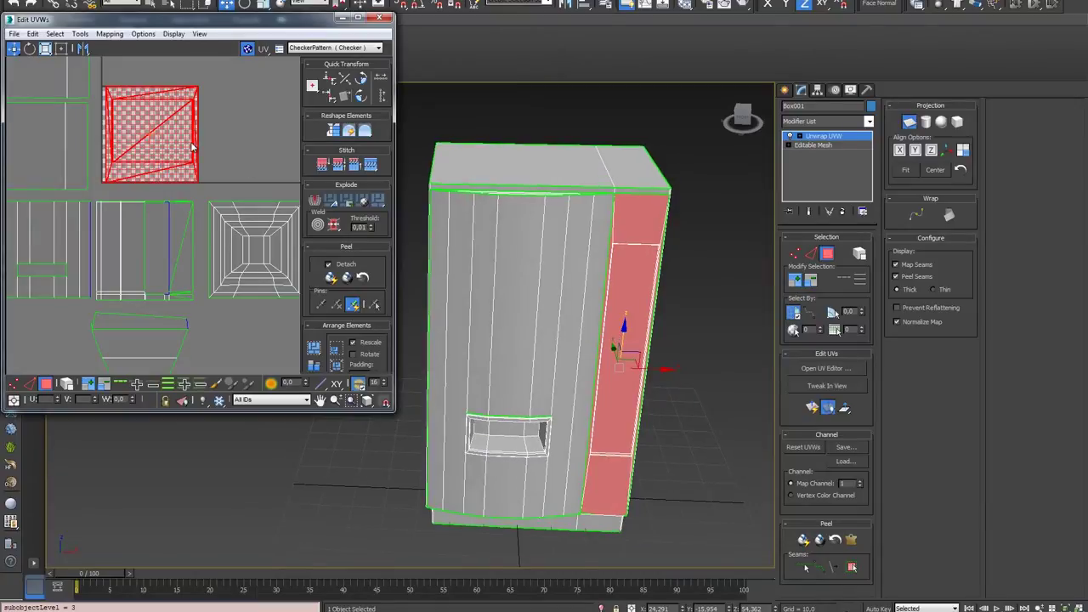
{"action": "scroll", "coordinate": [173, 162], "scroll_direction": "down", "scroll_amount": 1}
{"action": "scroll", "coordinate": [171, 172], "scroll_direction": "down", "scroll_amount": 1}
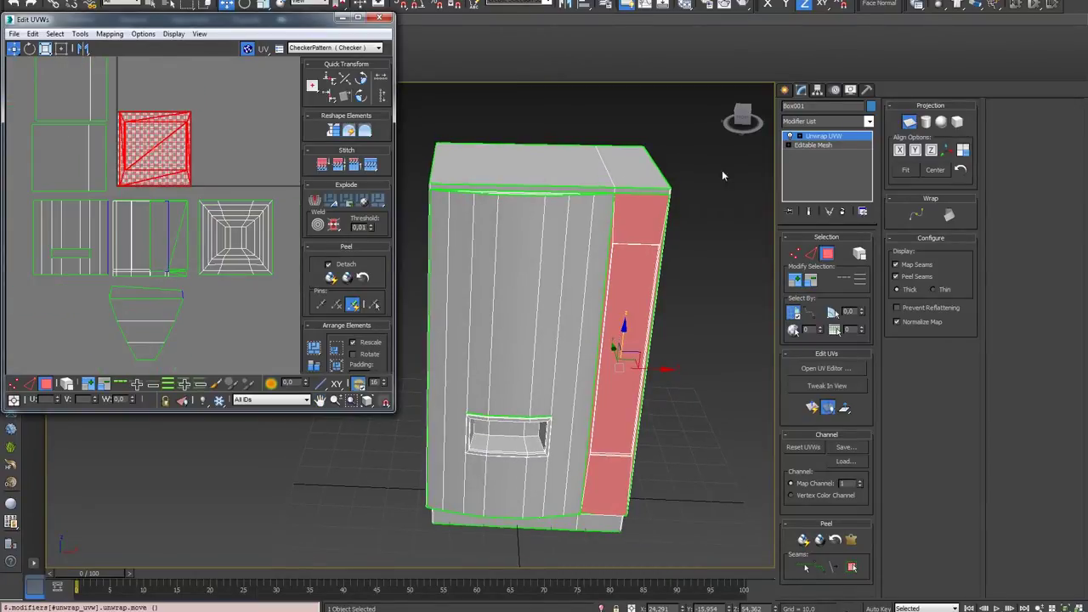
{"action": "left_click", "coordinate": [909, 121]}
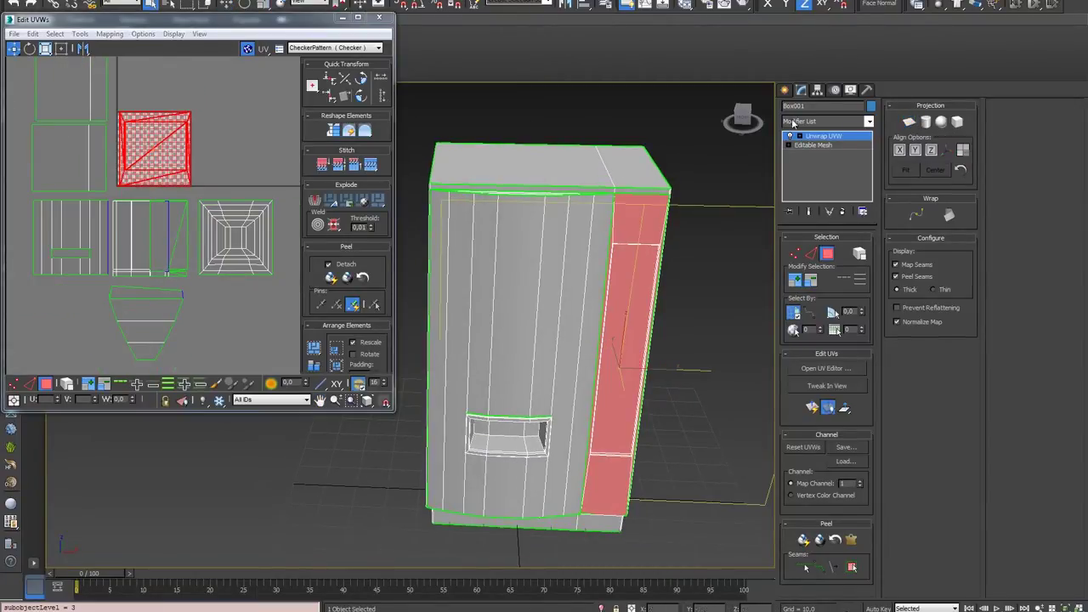
{"action": "left_click_drag", "start_coordinate": [178, 174], "coordinate": [252, 340]}
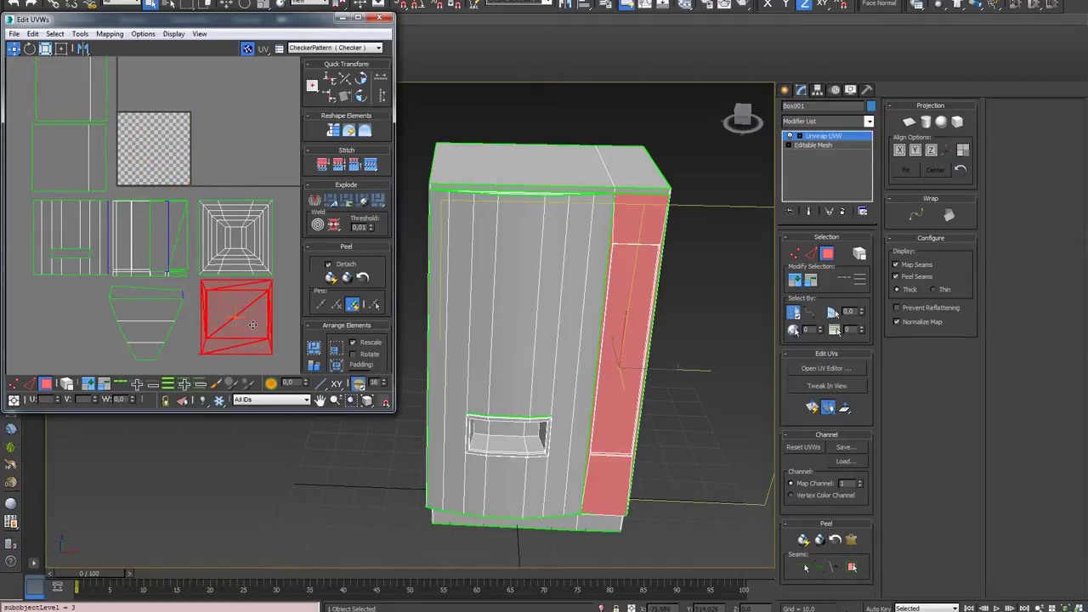
Step: Scale down the side island's inner square face around its centre, then select its bottom face
{"action": "scroll", "coordinate": [246, 331], "scroll_direction": "up", "scroll_amount": 2}
{"action": "scroll", "coordinate": [247, 323], "scroll_direction": "up", "scroll_amount": 2}
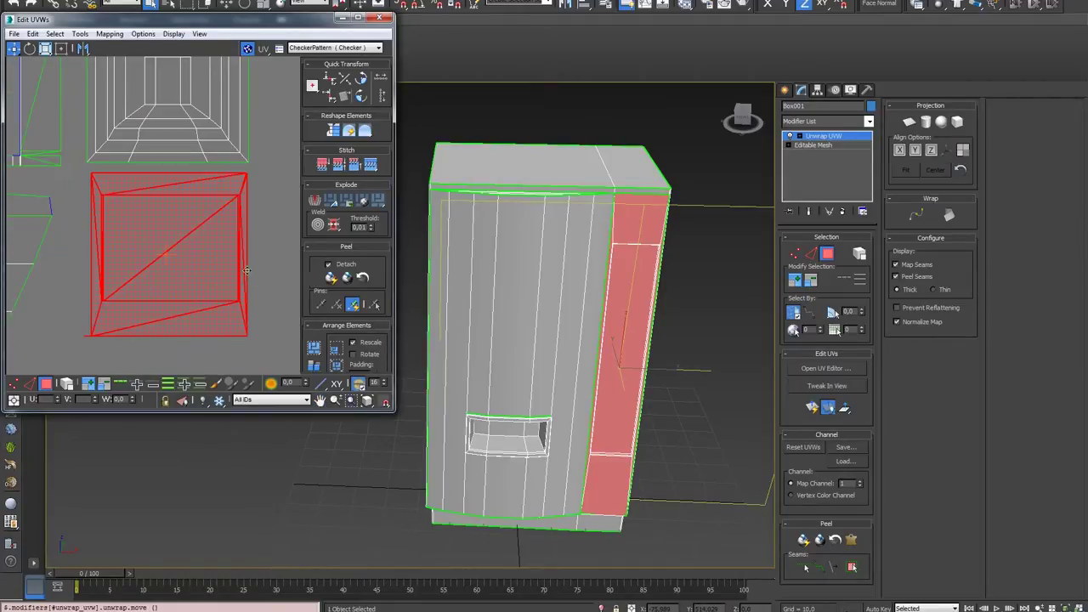
{"action": "left_click", "coordinate": [255, 271]}
{"action": "left_click", "coordinate": [197, 257]}
{"action": "left_click", "coordinate": [45, 49]}
{"action": "mouse_move", "coordinate": [187, 233]}
{"action": "left_mouse_down"}
{"action": "mouse_move", "coordinate": [182, 247]}
{"action": "mouse_move", "coordinate": [202, 270]}
{"action": "mouse_move", "coordinate": [222, 262]}
{"action": "left_mouse_up"}
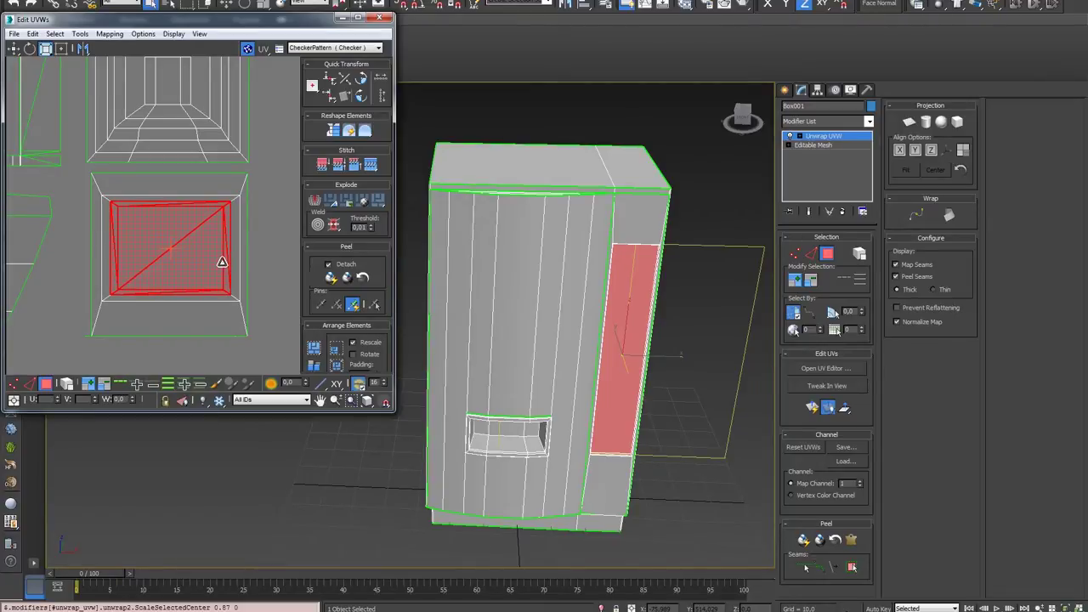
{"action": "left_click", "coordinate": [273, 267]}
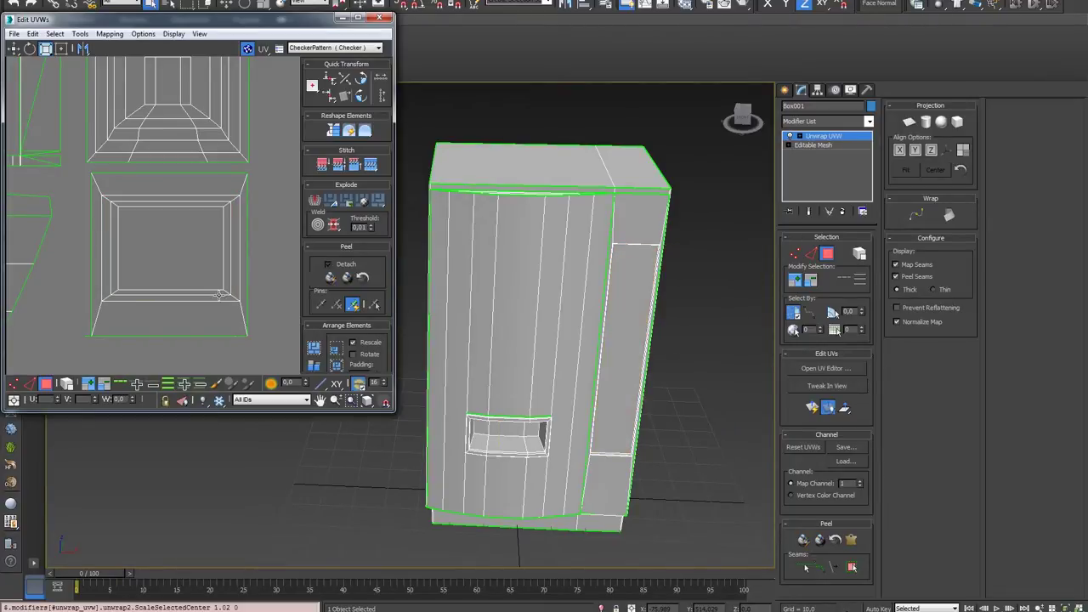
{"action": "left_click", "coordinate": [121, 335]}
{"action": "scroll", "coordinate": [565, 467], "scroll_direction": "up", "scroll_amount": 2}
{"action": "scroll", "coordinate": [566, 467], "scroll_direction": "up", "scroll_amount": 4}
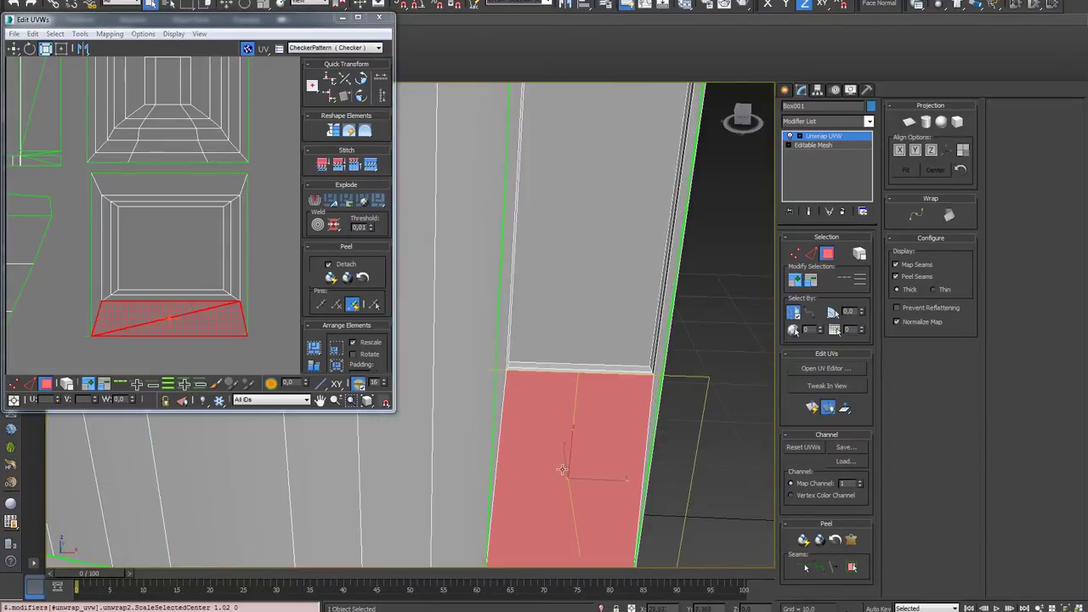
Step: Select the thin strip face and turn on Freeform UV transforming
{"action": "scroll", "coordinate": [566, 467], "scroll_direction": "down", "scroll_amount": 2}
{"action": "middle_click_drag", "start_coordinate": [565, 466], "coordinate": [545, 209]}
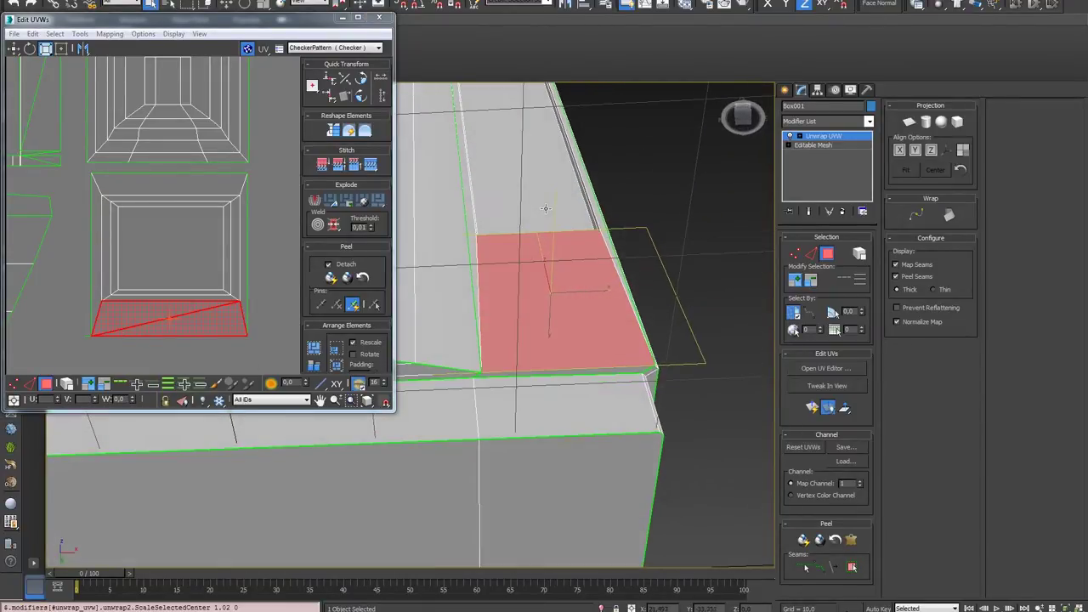
{"action": "left_click", "coordinate": [549, 371]}
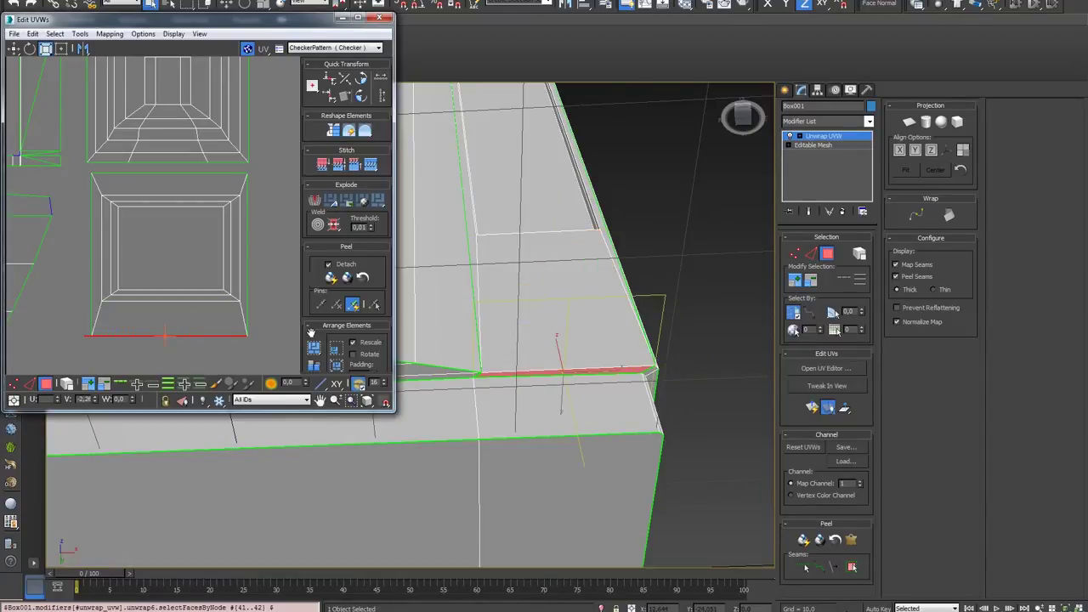
{"action": "mouse_move", "coordinate": [421, 315]}
{"action": "middle_mouse_down", "text": "alt"}
{"action": "mouse_move", "coordinate": [512, 230]}
{"action": "mouse_move", "coordinate": [501, 276]}
{"action": "middle_mouse_up", "text": "alt"}
{"action": "scroll", "coordinate": [513, 231], "scroll_direction": "down", "scroll_amount": 5}
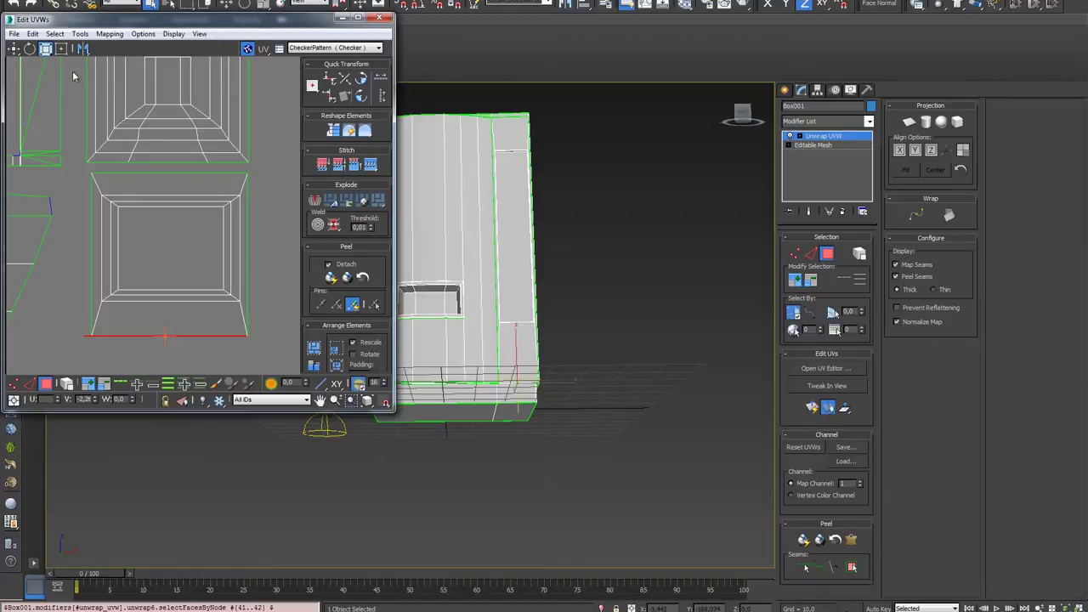
{"action": "left_click", "coordinate": [61, 48]}
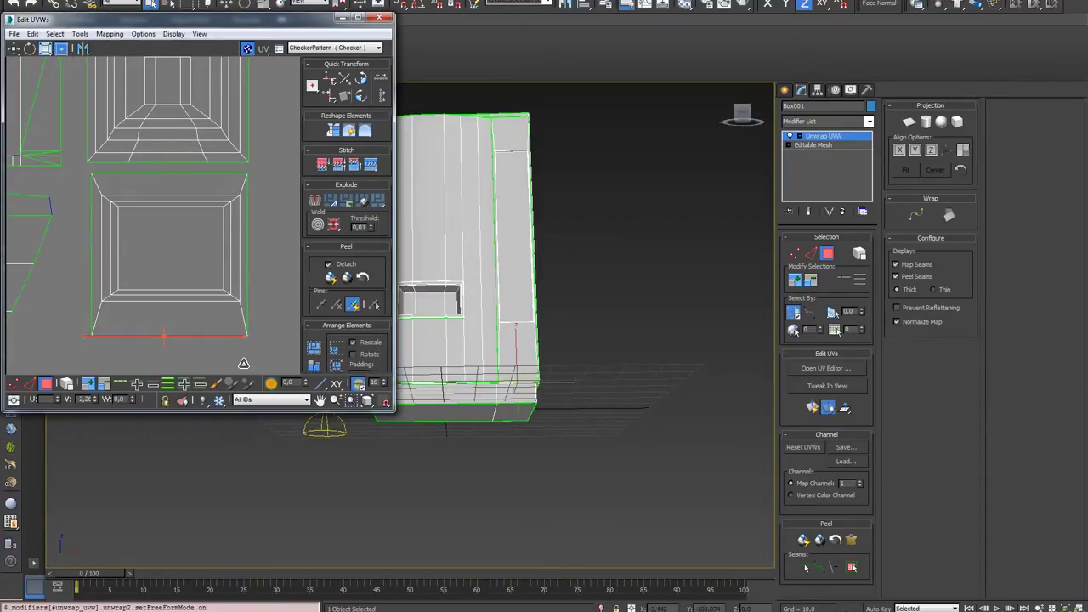
Step: View the box from above and switch back to moving UVs
{"action": "middle_click_drag", "start_coordinate": [485, 315], "coordinate": [534, 156], "text": "alt"}
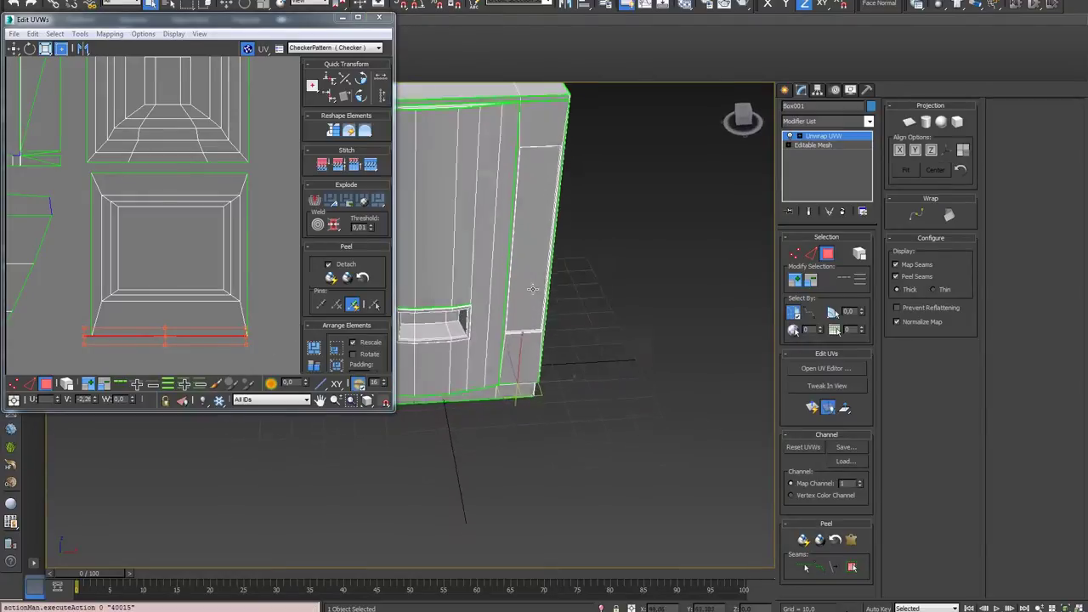
{"action": "scroll", "coordinate": [534, 155], "scroll_direction": "up", "scroll_amount": 3}
{"action": "scroll", "coordinate": [524, 327], "scroll_direction": "up", "scroll_amount": 2}
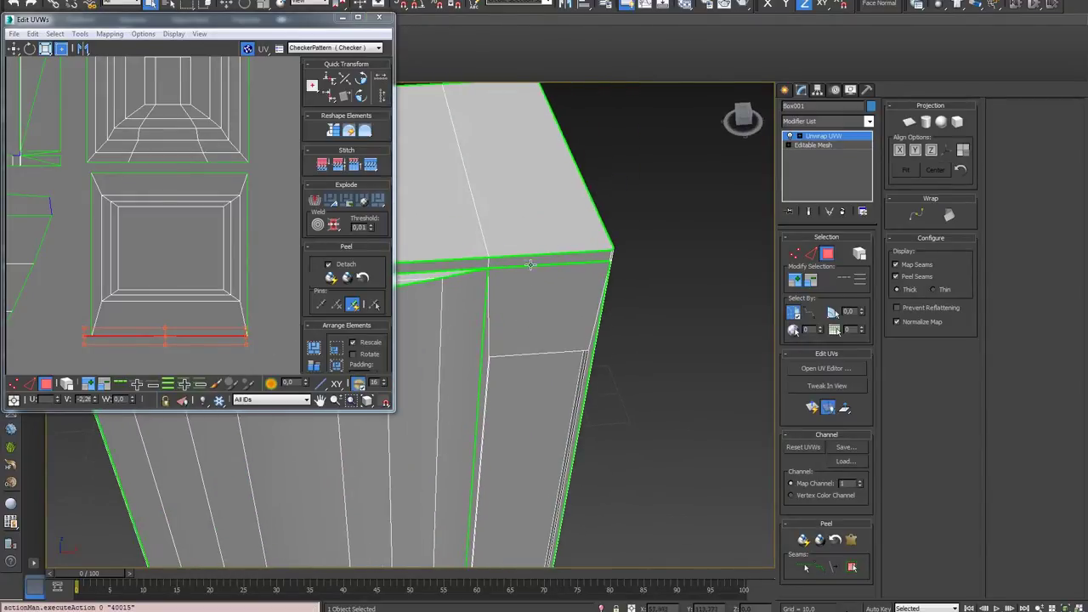
{"action": "scroll", "coordinate": [530, 265], "scroll_direction": "down", "scroll_amount": 2}
{"action": "scroll", "coordinate": [530, 261], "scroll_direction": "down", "scroll_amount": 2}
{"action": "scroll", "coordinate": [510, 274], "scroll_direction": "down", "scroll_amount": 2}
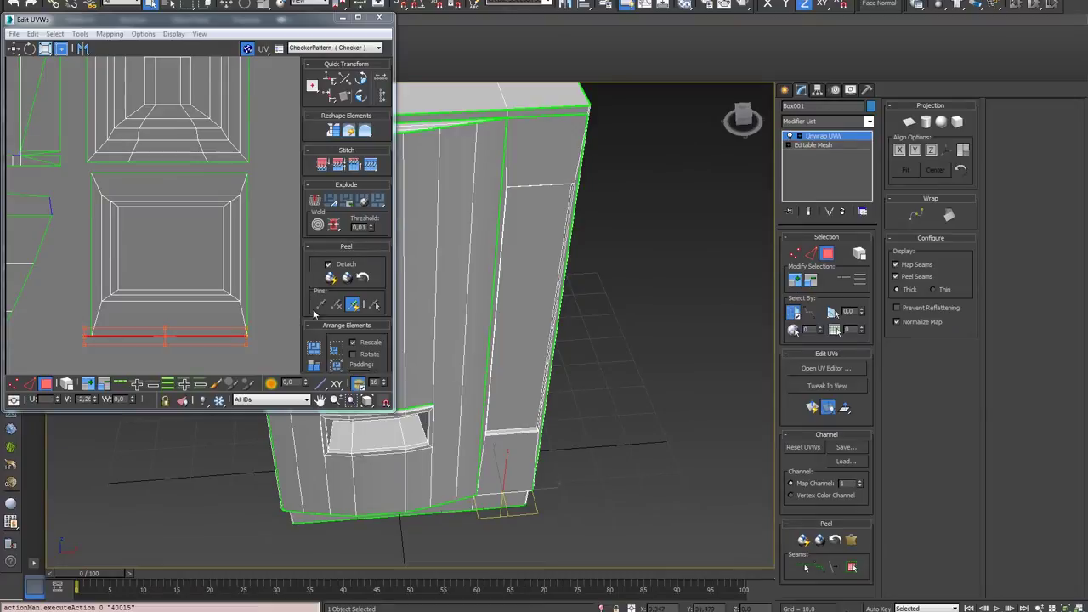
{"action": "left_click", "coordinate": [14, 48]}
{"action": "scroll", "coordinate": [194, 300], "scroll_direction": "down", "scroll_amount": 3}
{"action": "scroll", "coordinate": [194, 300], "scroll_direction": "down", "scroll_amount": 2}
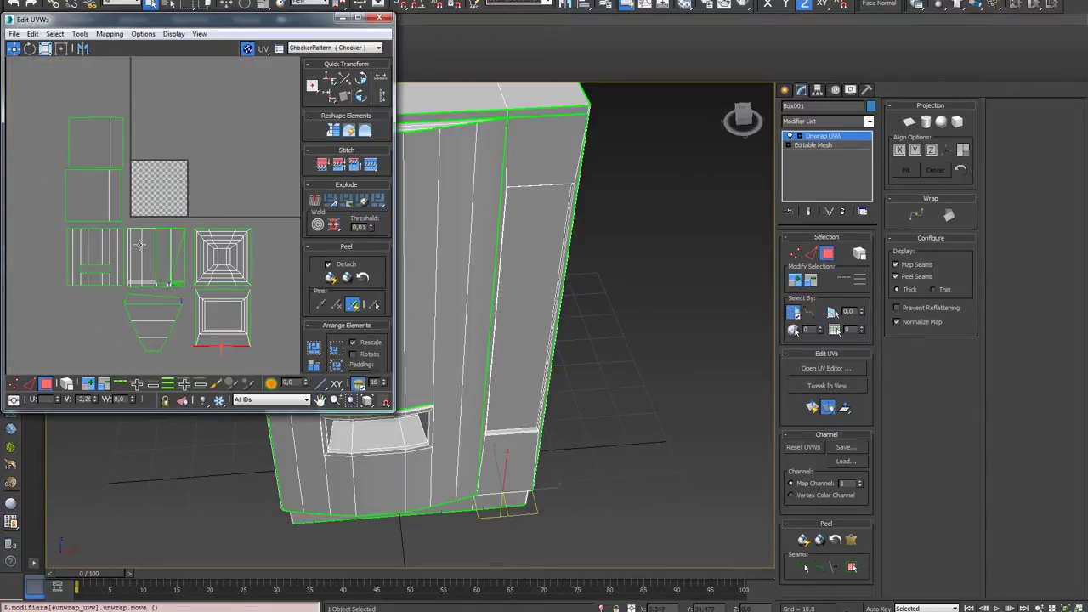
{"action": "scroll", "coordinate": [140, 246], "scroll_direction": "up", "scroll_amount": 1}
Step: Scale the small top-left UV shell down to a compact block, then select the two large left shells
{"action": "left_click", "coordinate": [253, 253]}
{"action": "left_click_drag", "start_coordinate": [26, 88], "coordinate": [139, 180]}
{"action": "left_click", "coordinate": [46, 48]}
{"action": "mouse_move", "coordinate": [78, 92]}
{"action": "left_mouse_down"}
{"action": "mouse_move", "coordinate": [70, 277]}
{"action": "mouse_move", "coordinate": [74, 268]}
{"action": "left_mouse_up"}
{"action": "left_click_drag", "start_coordinate": [153, 297], "coordinate": [202, 300]}
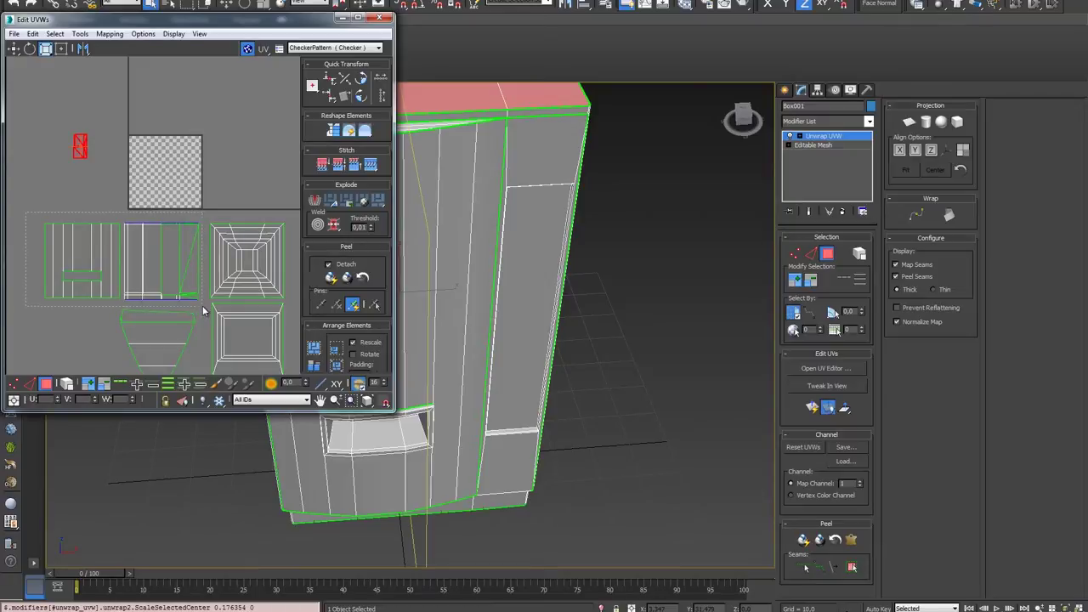
Step: Squeeze the left shells narrower, move them onto the checker tile, and scale them to fit
{"action": "left_click", "coordinate": [61, 49]}
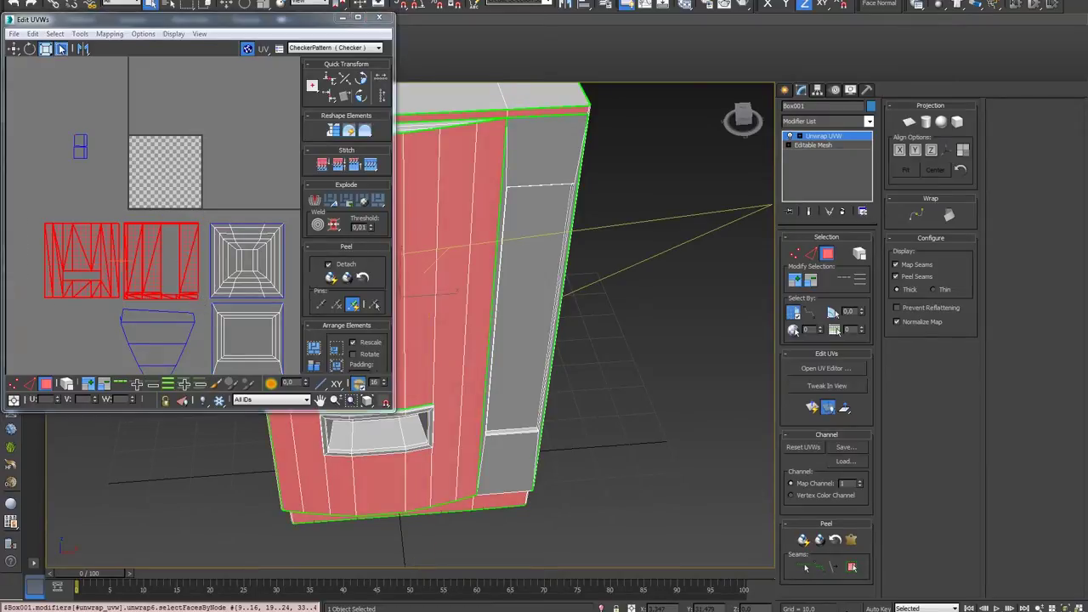
{"action": "mouse_move", "coordinate": [198, 299]}
{"action": "left_mouse_down"}
{"action": "mouse_move", "coordinate": [109, 300]}
{"action": "mouse_move", "coordinate": [121, 297]}
{"action": "left_mouse_up"}
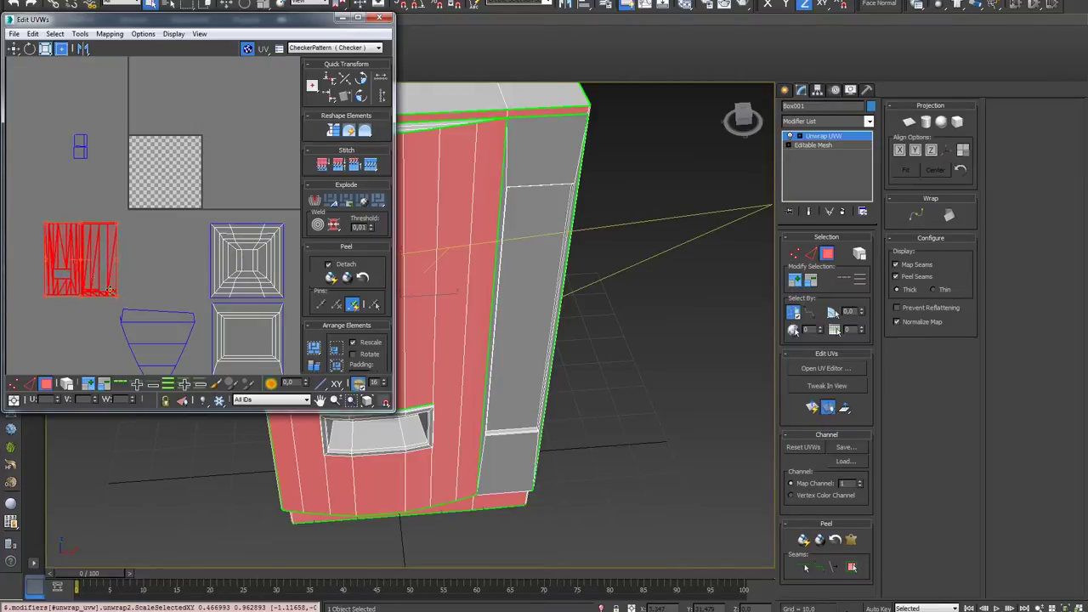
{"action": "left_click_drag", "start_coordinate": [71, 253], "coordinate": [151, 166]}
{"action": "scroll", "coordinate": [151, 166], "scroll_direction": "up", "scroll_amount": 5}
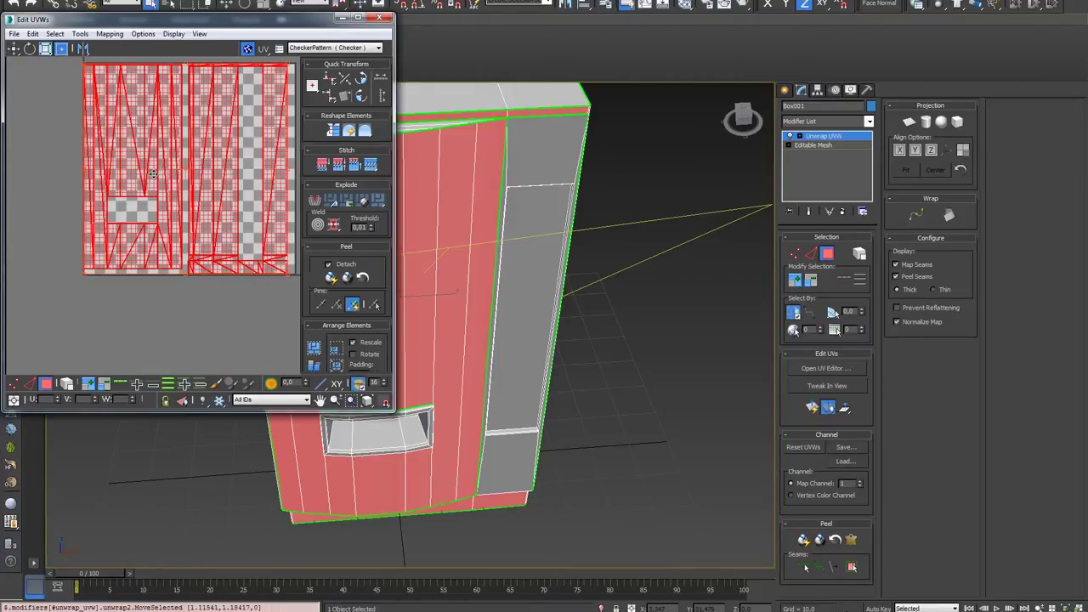
{"action": "left_click_drag", "start_coordinate": [143, 201], "coordinate": [142, 201]}
{"action": "left_click_drag", "start_coordinate": [284, 87], "coordinate": [229, 127]}
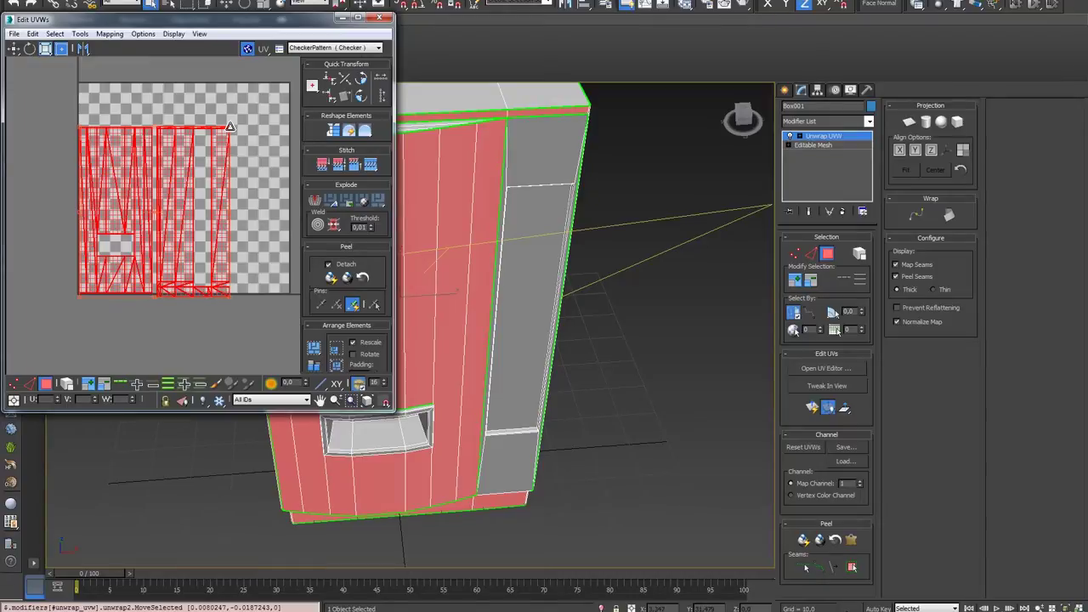
{"action": "left_click", "coordinate": [241, 126]}
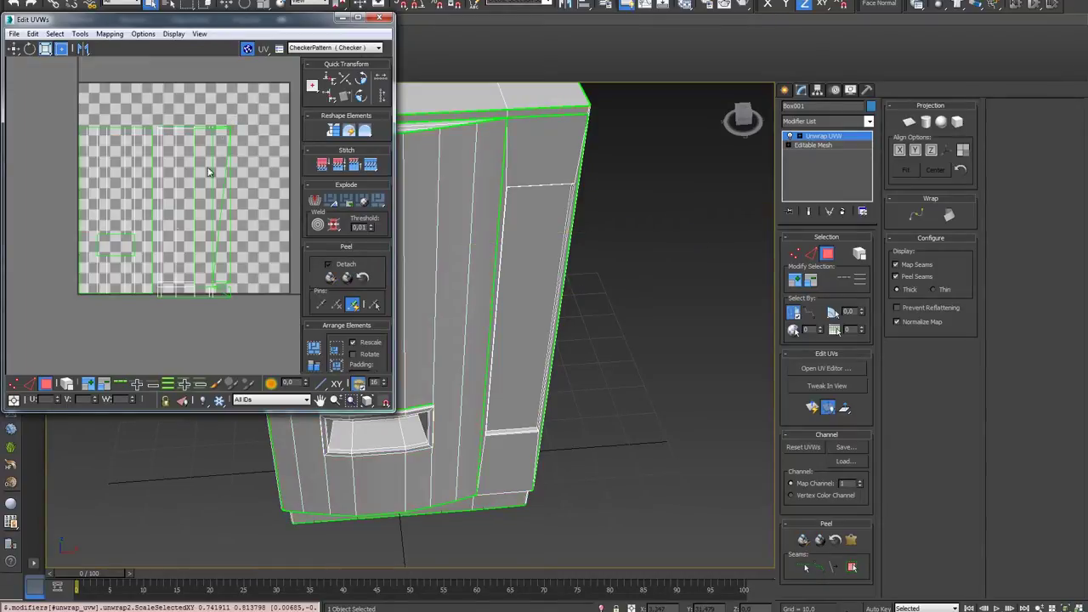
Step: Shift the right shells up and shorten them vertically to match, then select the cabinet's edge band faces
{"action": "left_click", "coordinate": [187, 260]}
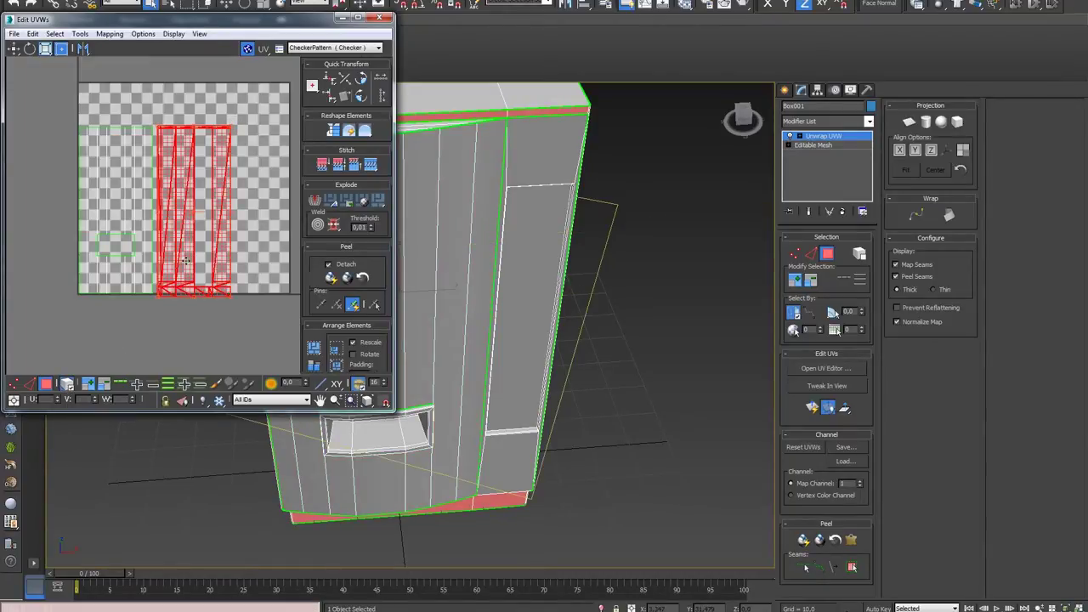
{"action": "left_click_drag", "start_coordinate": [173, 269], "coordinate": [172, 266]}
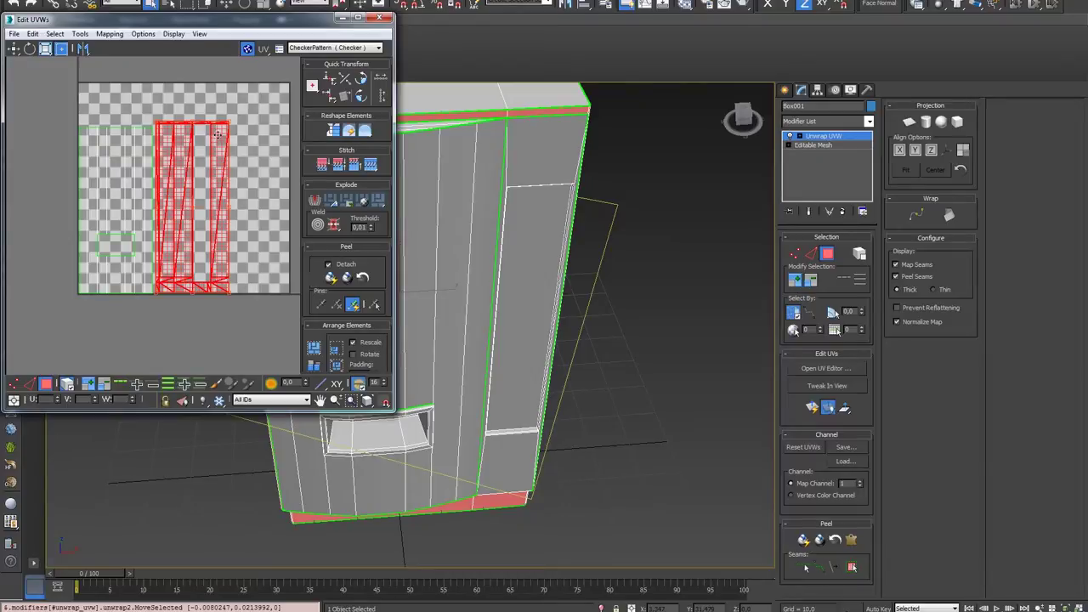
{"action": "left_click_drag", "start_coordinate": [227, 122], "coordinate": [228, 128]}
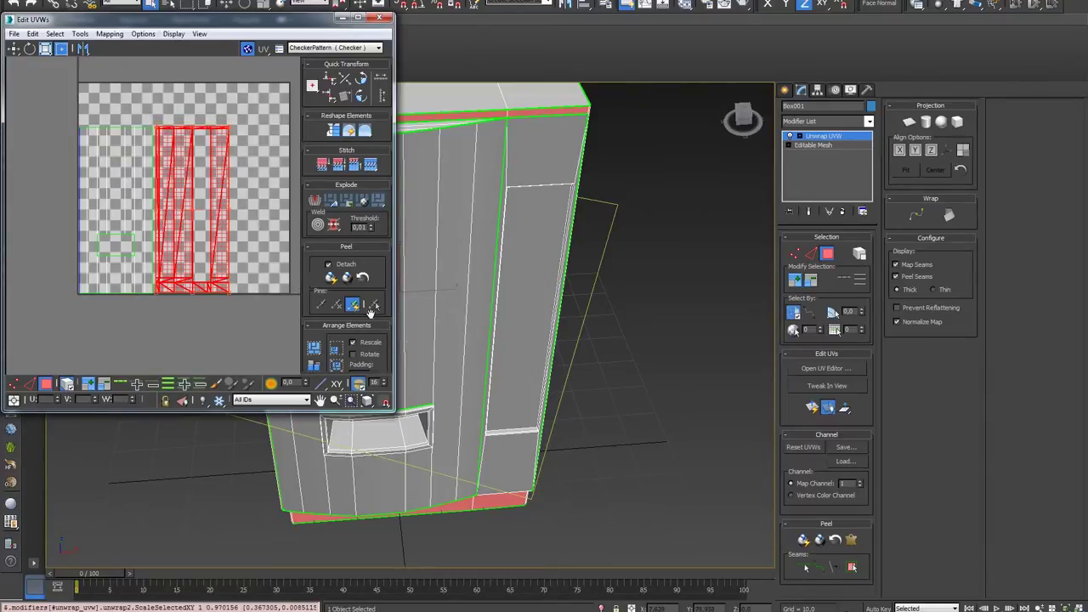
{"action": "middle_click_drag", "start_coordinate": [461, 364], "coordinate": [517, 375], "text": "alt"}
{"action": "mouse_move", "coordinate": [491, 331]}
{"action": "middle_mouse_down", "text": "alt"}
{"action": "mouse_move", "coordinate": [480, 295]}
{"action": "mouse_move", "coordinate": [450, 299]}
{"action": "mouse_move", "coordinate": [536, 393]}
{"action": "middle_mouse_up", "text": "alt"}
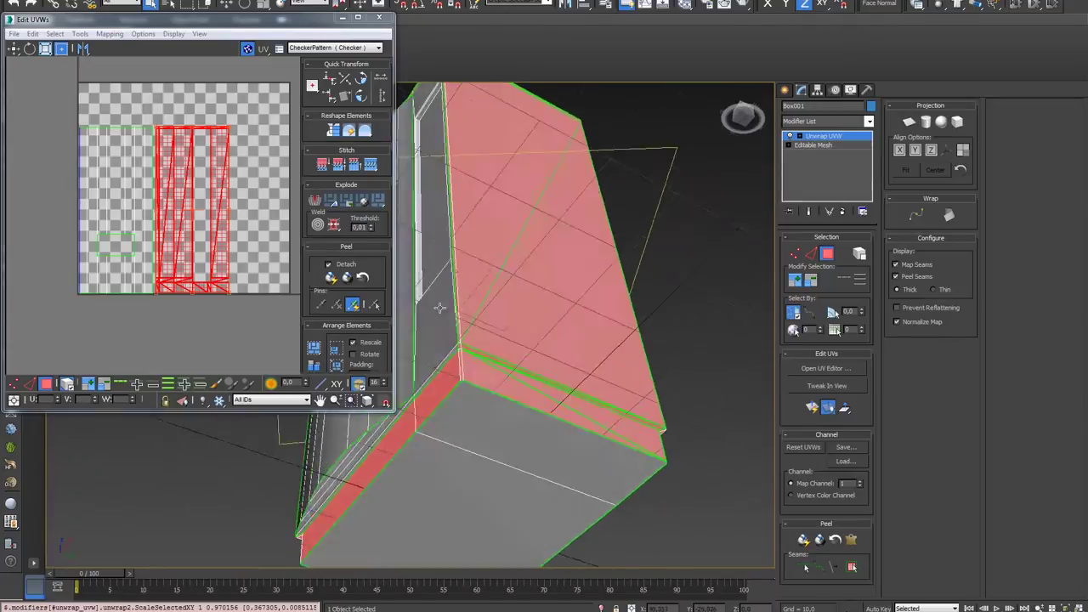
{"action": "scroll", "coordinate": [558, 383], "scroll_direction": "up", "scroll_amount": 3}
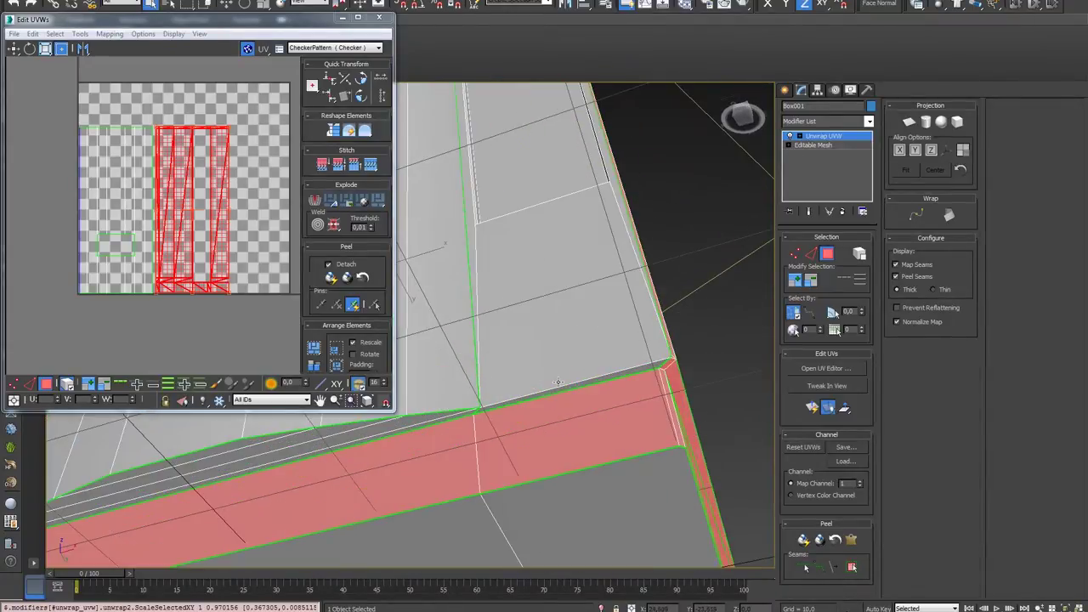
{"action": "left_click", "coordinate": [568, 387]}
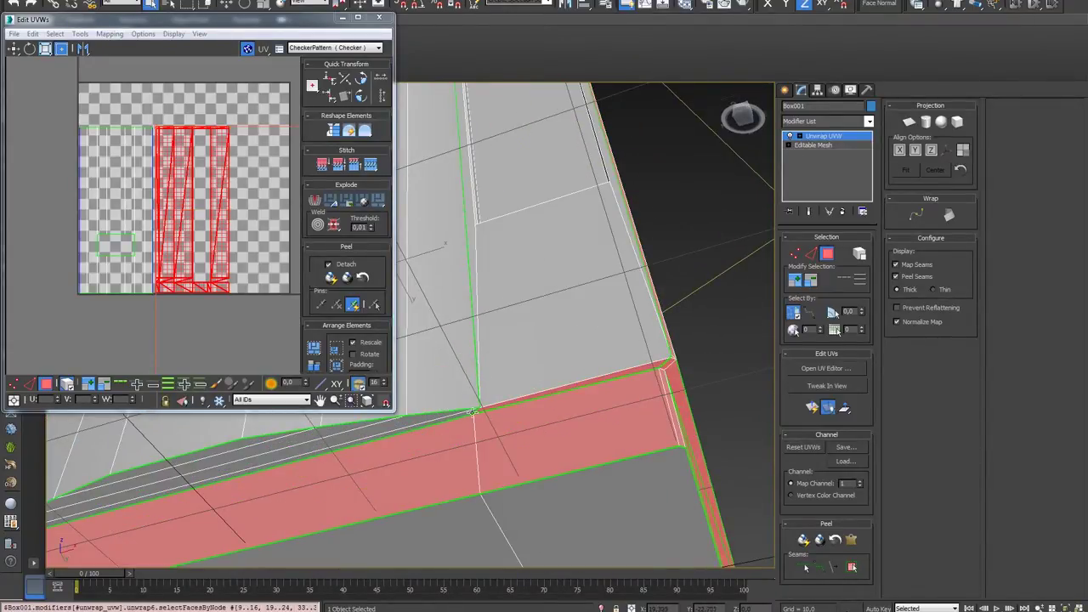
{"action": "middle_click_drag", "start_coordinate": [182, 466], "coordinate": [505, 407]}
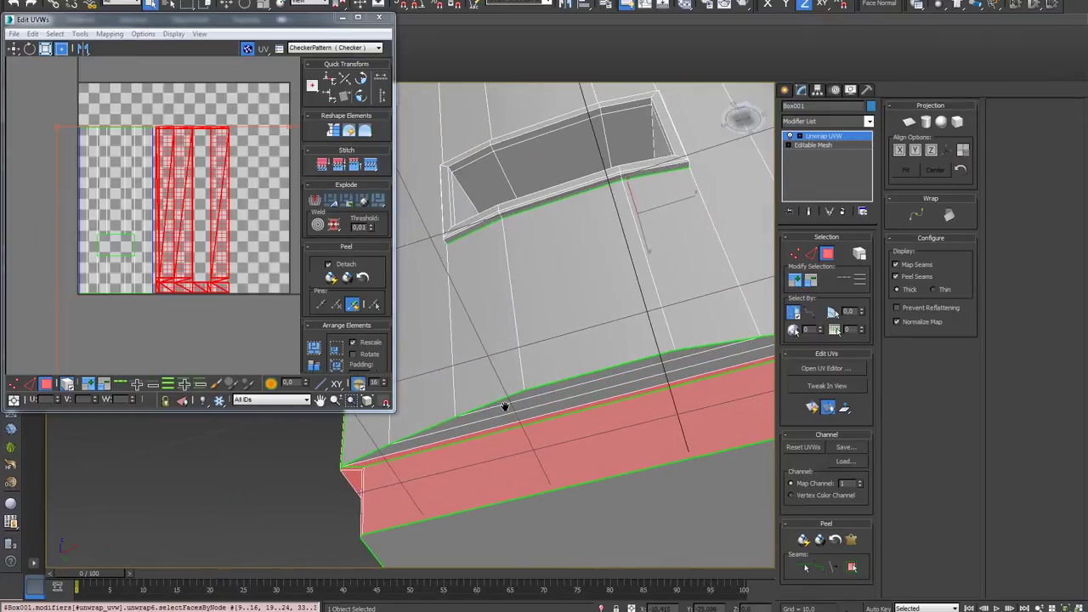
Step: Apply a Cylindrical projection to the edge band faces and Fit it
{"action": "middle_click_drag", "start_coordinate": [416, 457], "coordinate": [456, 445], "text": "alt"}
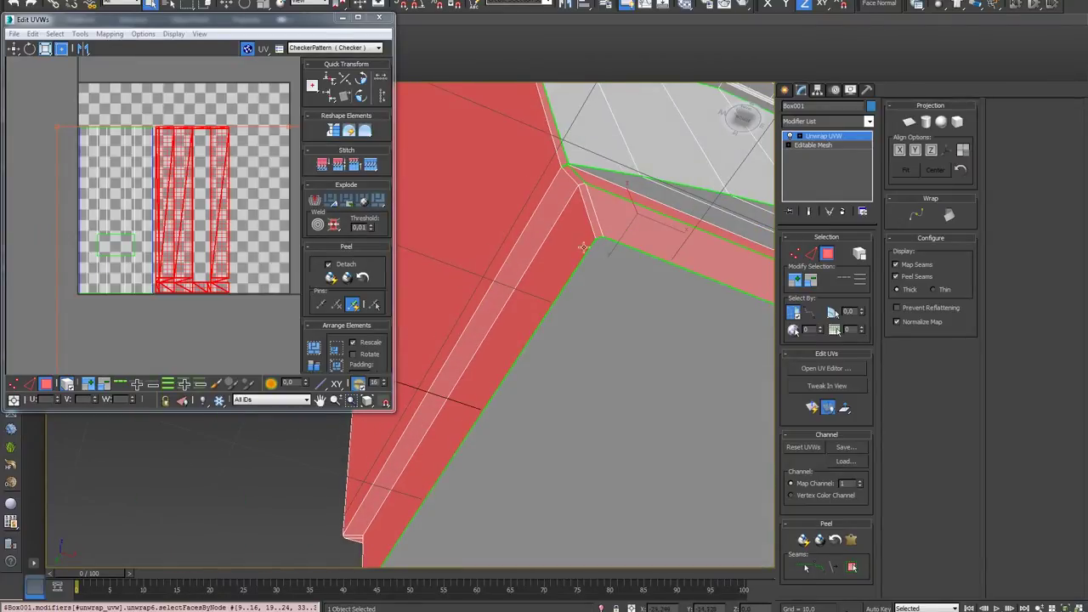
{"action": "scroll", "coordinate": [537, 307], "scroll_direction": "down", "scroll_amount": 5}
{"action": "middle_click_drag", "start_coordinate": [537, 307], "coordinate": [510, 389], "text": "alt"}
{"action": "scroll", "coordinate": [506, 387], "scroll_direction": "up", "scroll_amount": 5}
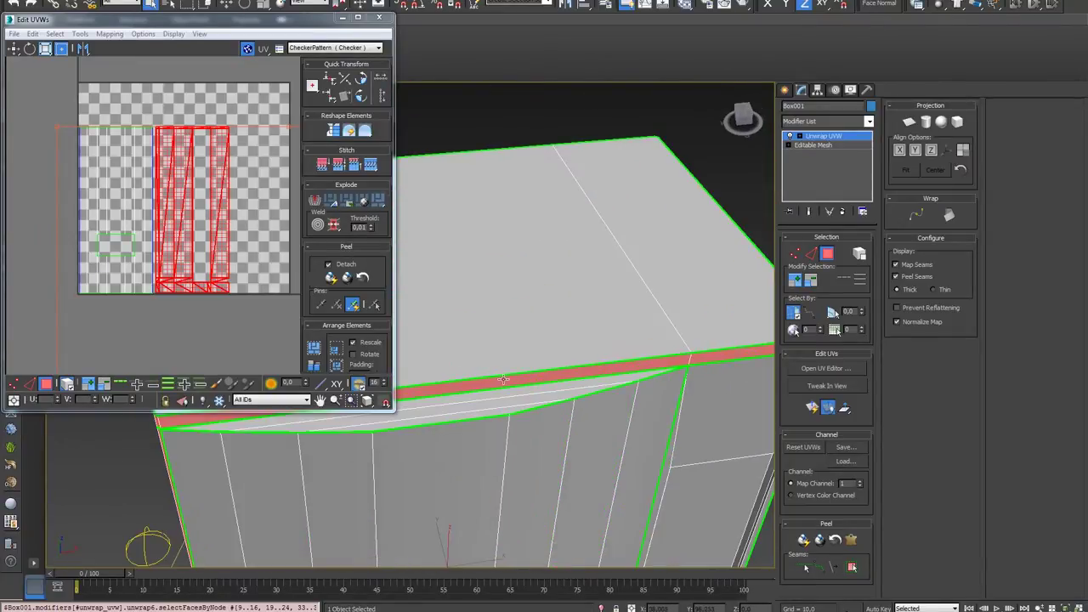
{"action": "left_click", "coordinate": [926, 121]}
{"action": "scroll", "coordinate": [168, 225], "scroll_direction": "down", "scroll_amount": 2}
{"action": "scroll", "coordinate": [167, 226], "scroll_direction": "down", "scroll_amount": 2}
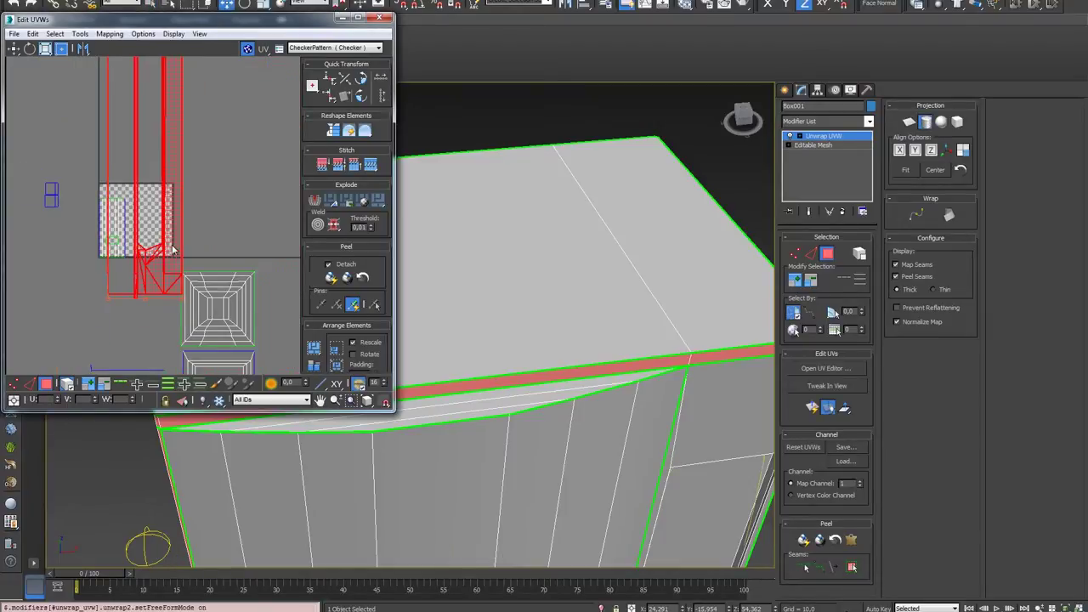
{"action": "scroll", "coordinate": [168, 225], "scroll_direction": "down", "scroll_amount": 1}
{"action": "left_click", "coordinate": [907, 170]}
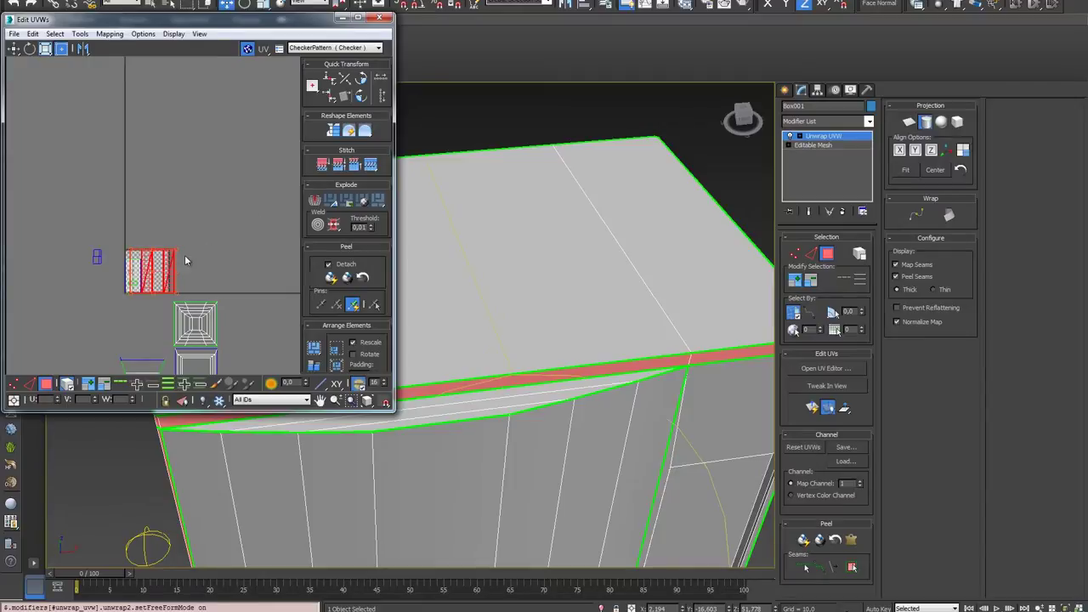
Step: Align the cylindrical mapping to Z, enable Freeform mode, and commit the projection
{"action": "scroll", "coordinate": [184, 256], "scroll_direction": "up", "scroll_amount": 5}
{"action": "middle_click_drag", "start_coordinate": [160, 277], "coordinate": [201, 224]}
{"action": "key", "text": "ctrl+shift+f"}
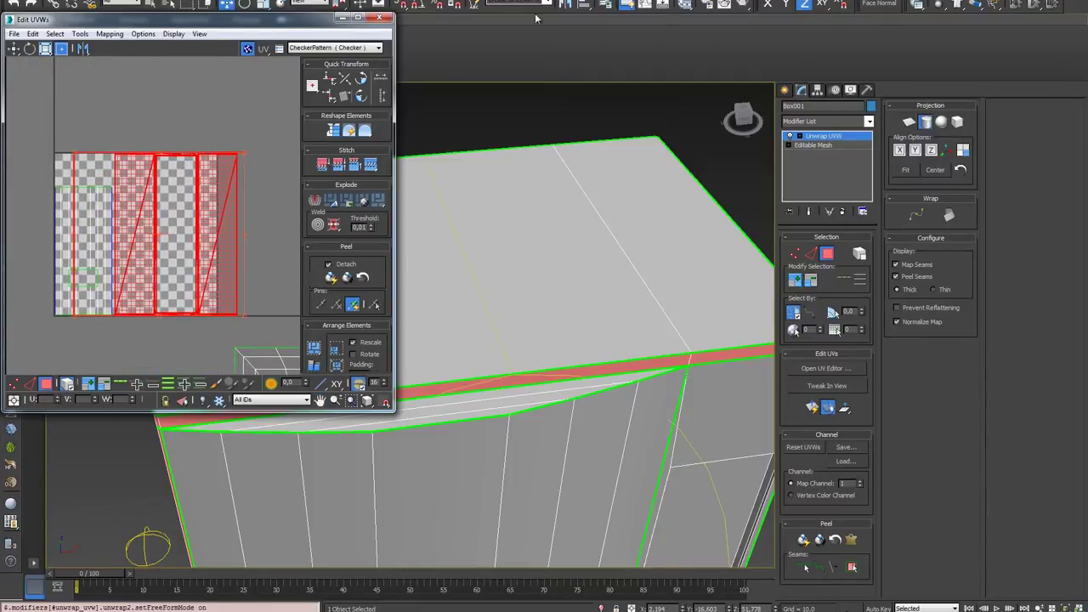
{"action": "scroll", "coordinate": [625, 440], "scroll_direction": "down", "scroll_amount": 5}
{"action": "middle_click_drag", "start_coordinate": [603, 437], "coordinate": [770, 354], "text": "alt"}
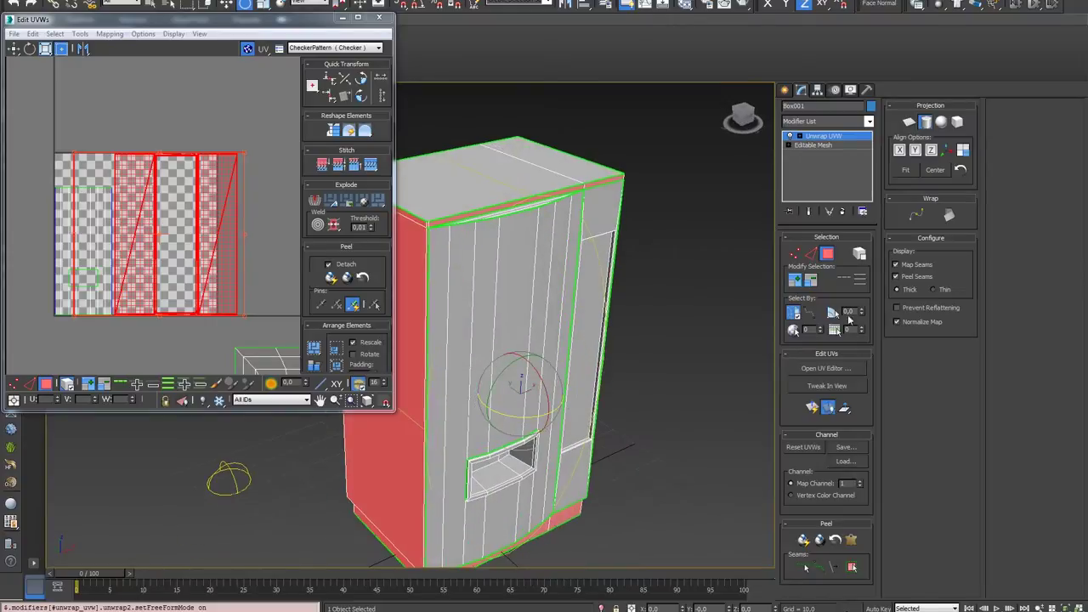
{"action": "left_click", "coordinate": [932, 151]}
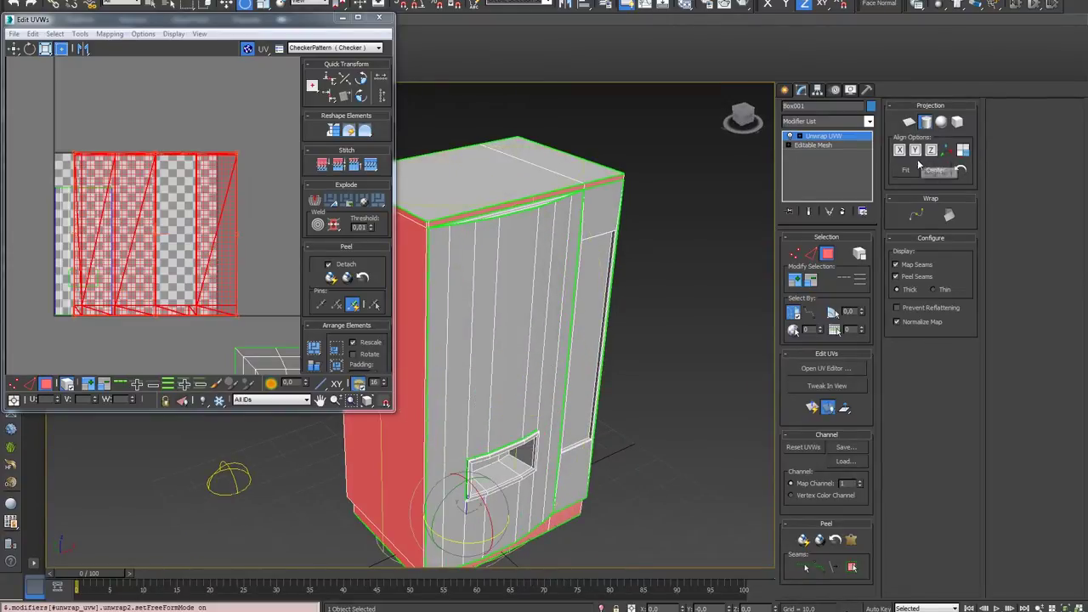
{"action": "left_click_drag", "start_coordinate": [475, 542], "coordinate": [472, 542]}
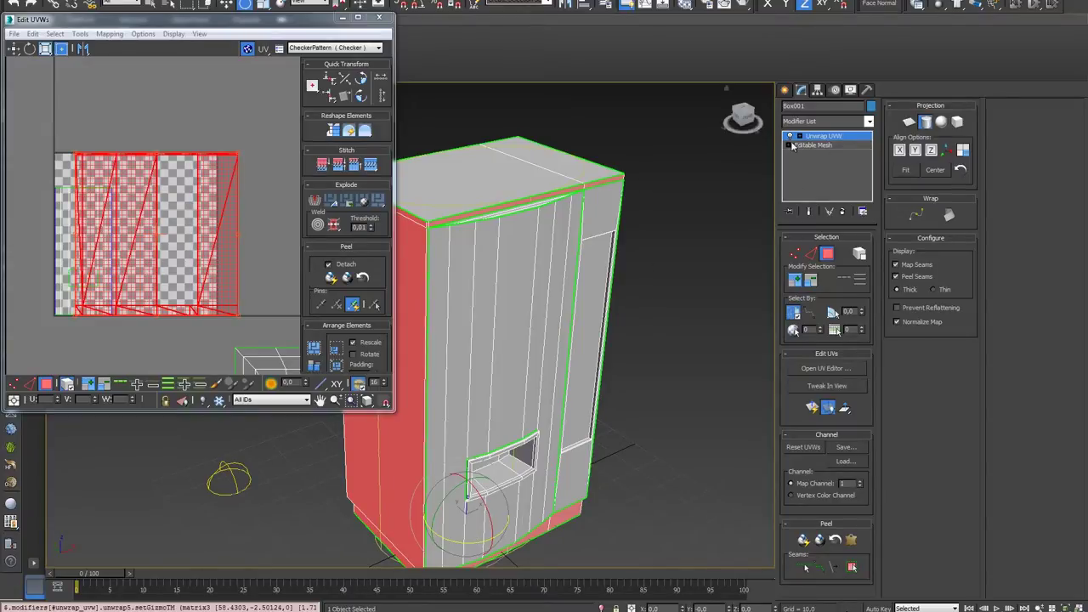
{"action": "left_click", "coordinate": [932, 117]}
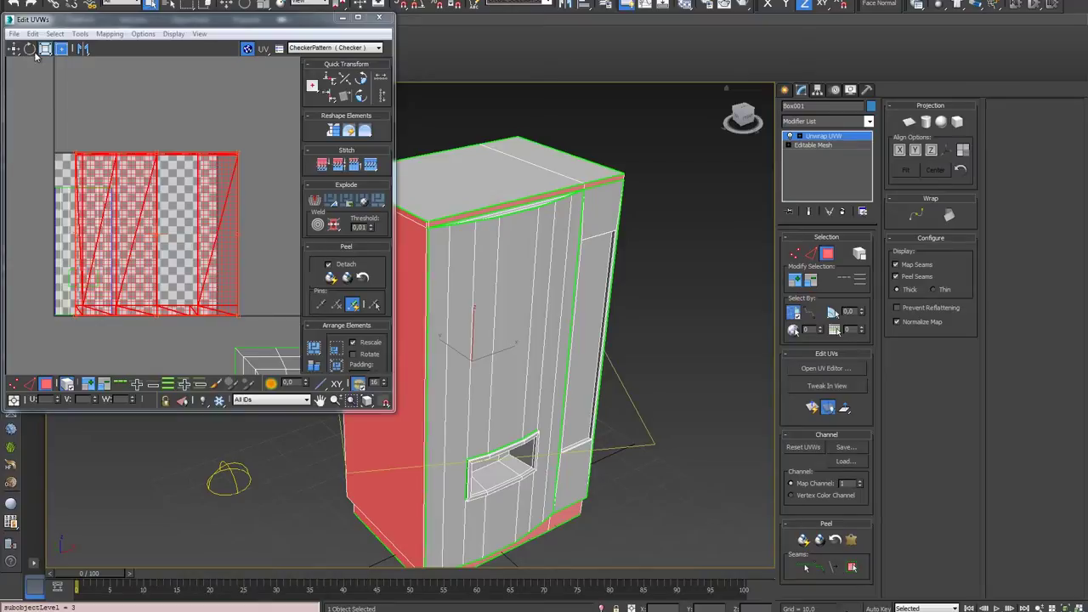
Step: Shrink the mapped islands and move them into the checker tile, then select the side UV island
{"action": "left_click_drag", "start_coordinate": [238, 150], "coordinate": [138, 185]}
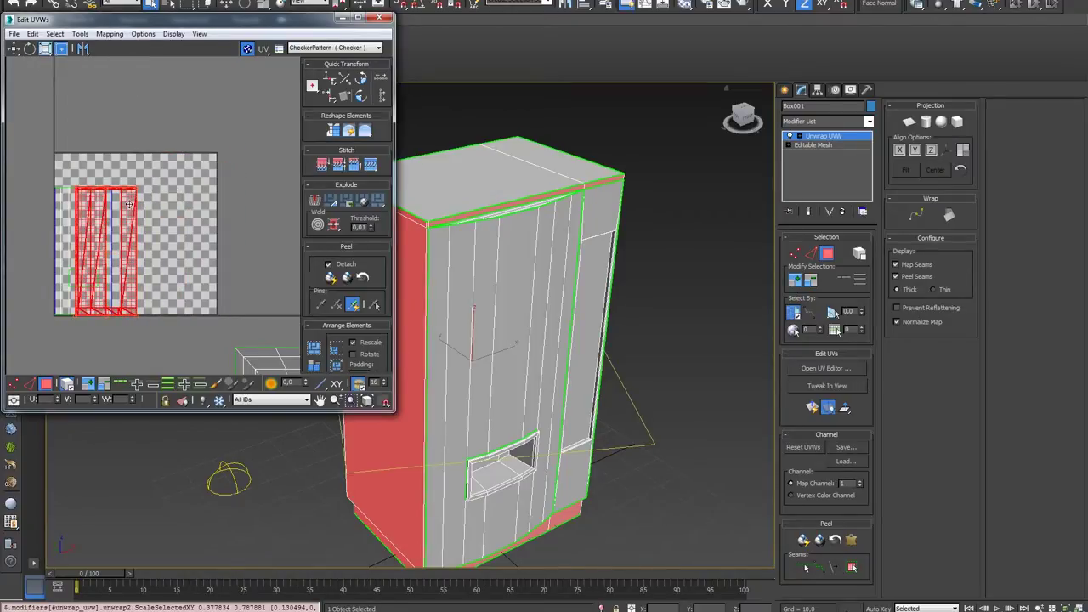
{"action": "left_click_drag", "start_coordinate": [93, 238], "coordinate": [131, 238]}
{"action": "scroll", "coordinate": [110, 236], "scroll_direction": "up", "scroll_amount": 3}
{"action": "scroll", "coordinate": [110, 237], "scroll_direction": "down", "scroll_amount": 3}
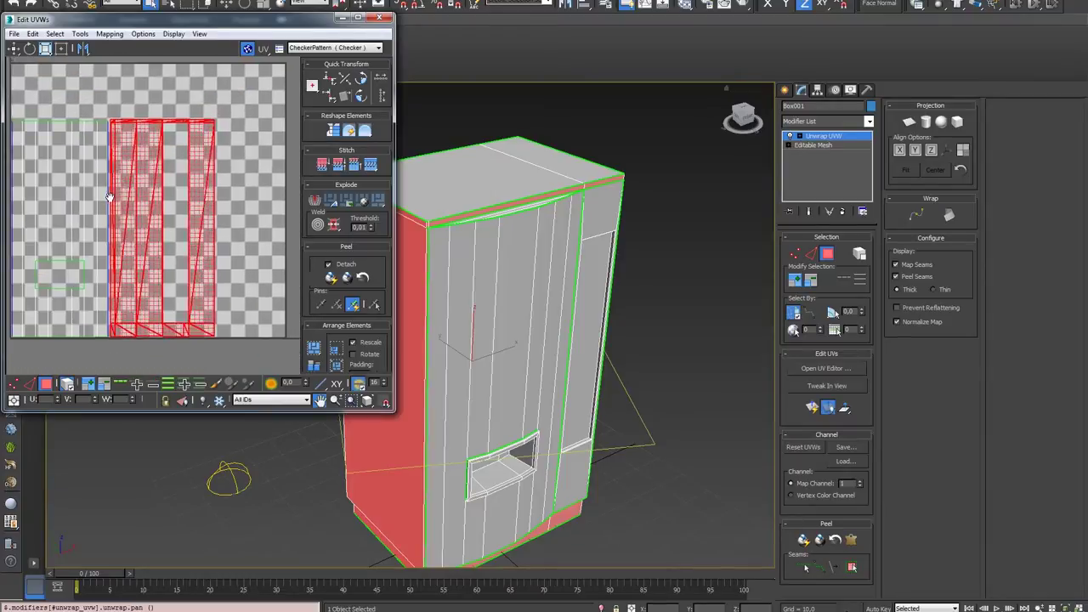
{"action": "left_click_drag", "start_coordinate": [115, 197], "coordinate": [113, 197]}
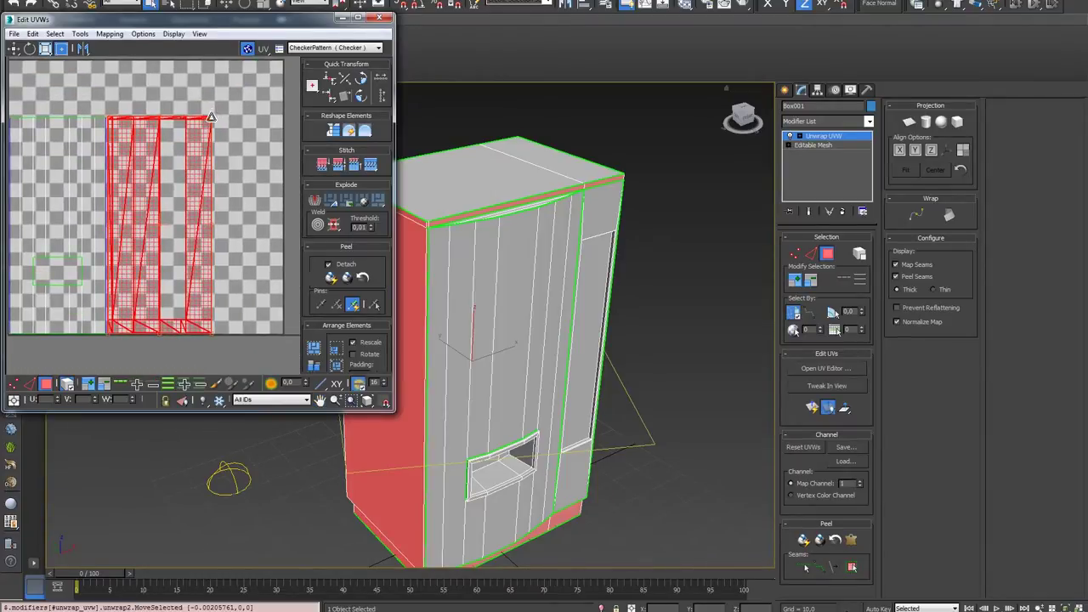
{"action": "left_click", "coordinate": [239, 151]}
{"action": "scroll", "coordinate": [85, 210], "scroll_direction": "down", "scroll_amount": 2}
{"action": "scroll", "coordinate": [85, 210], "scroll_direction": "down", "scroll_amount": 2}
{"action": "scroll", "coordinate": [85, 210], "scroll_direction": "down", "scroll_amount": 2}
{"action": "left_click", "coordinate": [167, 345]}
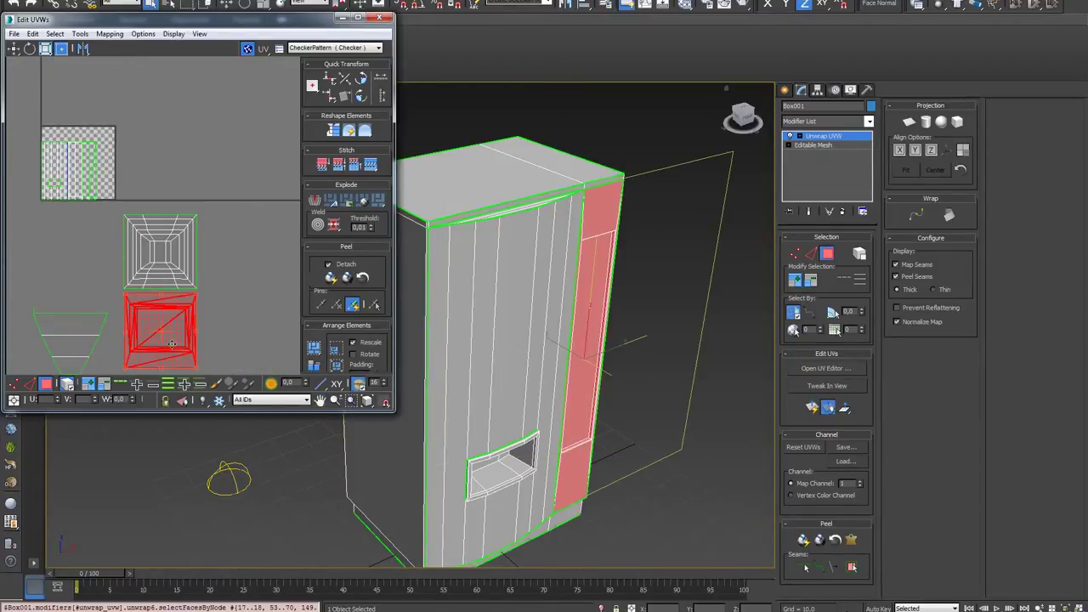
Step: With Free Form, reposition the side-panel island into a narrow vertical strip nudged slightly right
{"action": "left_click", "coordinate": [63, 49]}
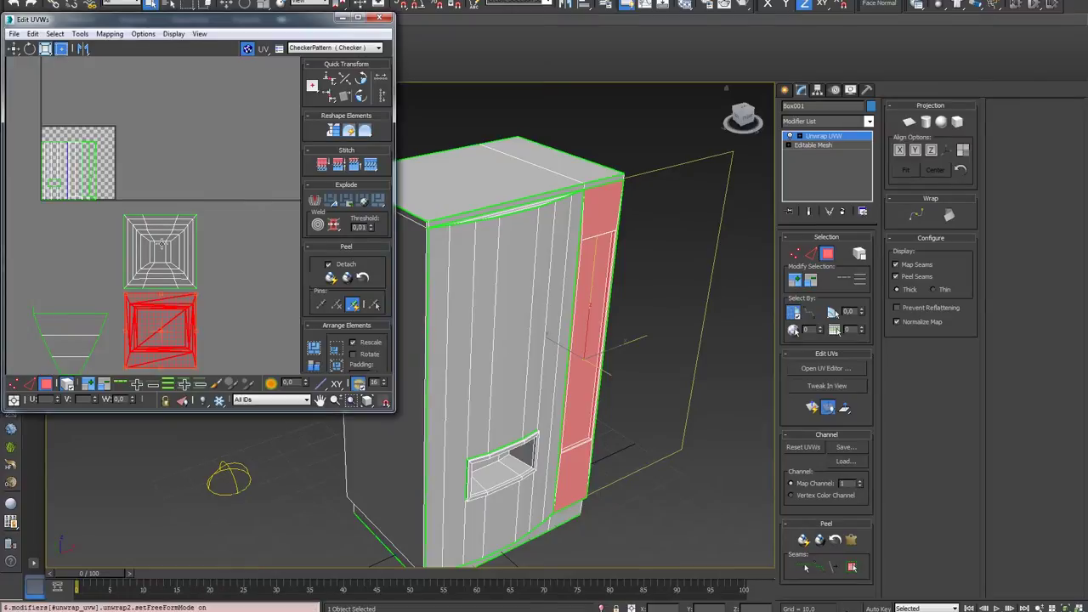
{"action": "left_click_drag", "start_coordinate": [192, 303], "coordinate": [182, 164]}
{"action": "scroll", "coordinate": [165, 146], "scroll_direction": "up", "scroll_amount": 3}
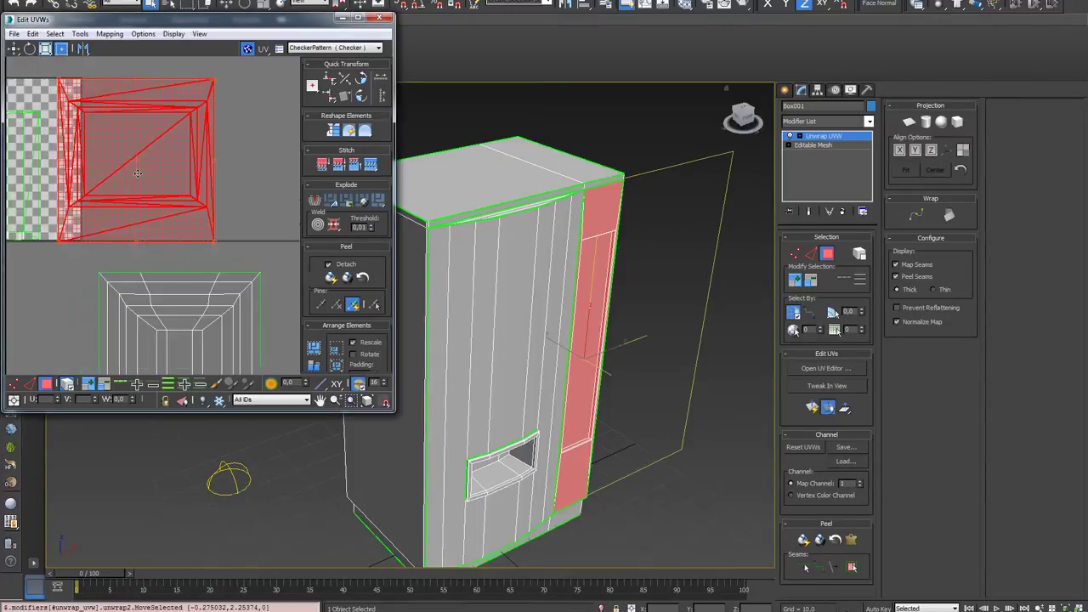
{"action": "scroll", "coordinate": [156, 180], "scroll_direction": "down", "scroll_amount": 1}
{"action": "scroll", "coordinate": [185, 181], "scroll_direction": "down", "scroll_amount": 1}
{"action": "left_click_drag", "start_coordinate": [184, 181], "coordinate": [175, 178]}
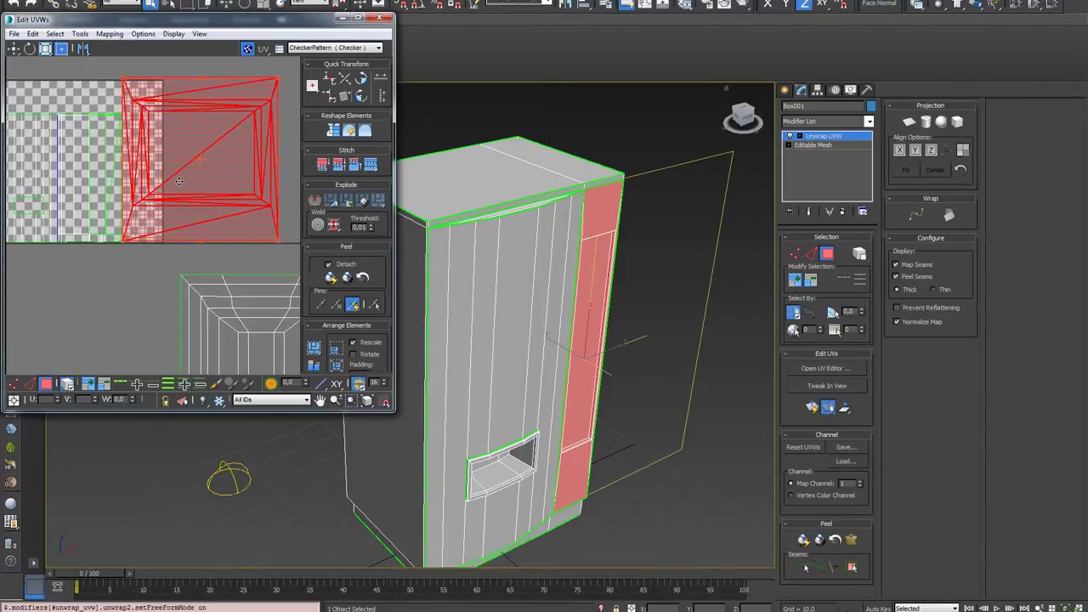
{"action": "middle_click_drag", "start_coordinate": [285, 96], "coordinate": [285, 122]}
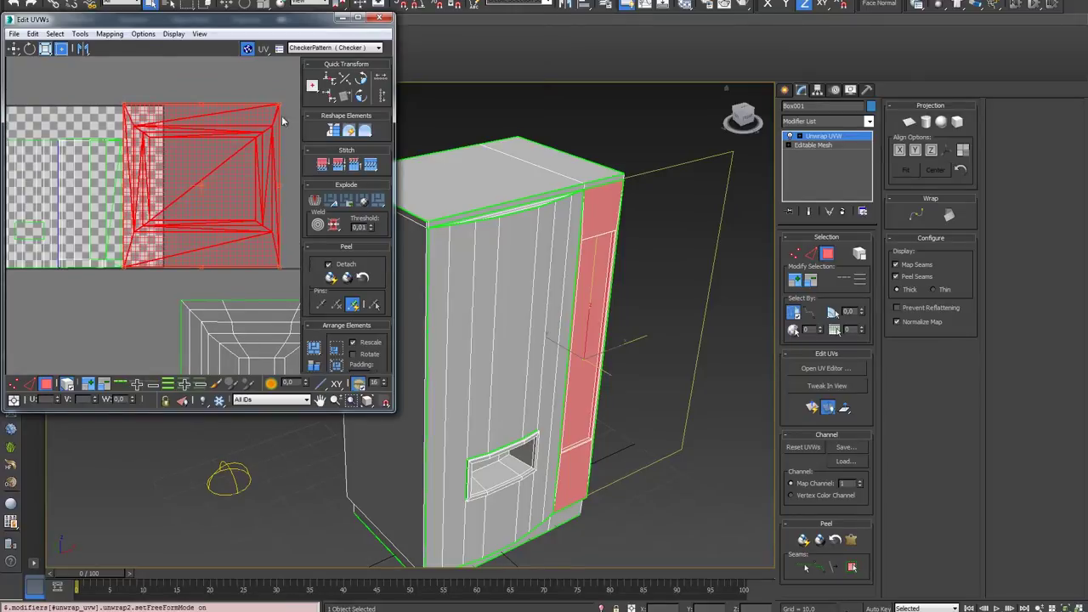
{"action": "left_click_drag", "start_coordinate": [277, 103], "coordinate": [149, 147]}
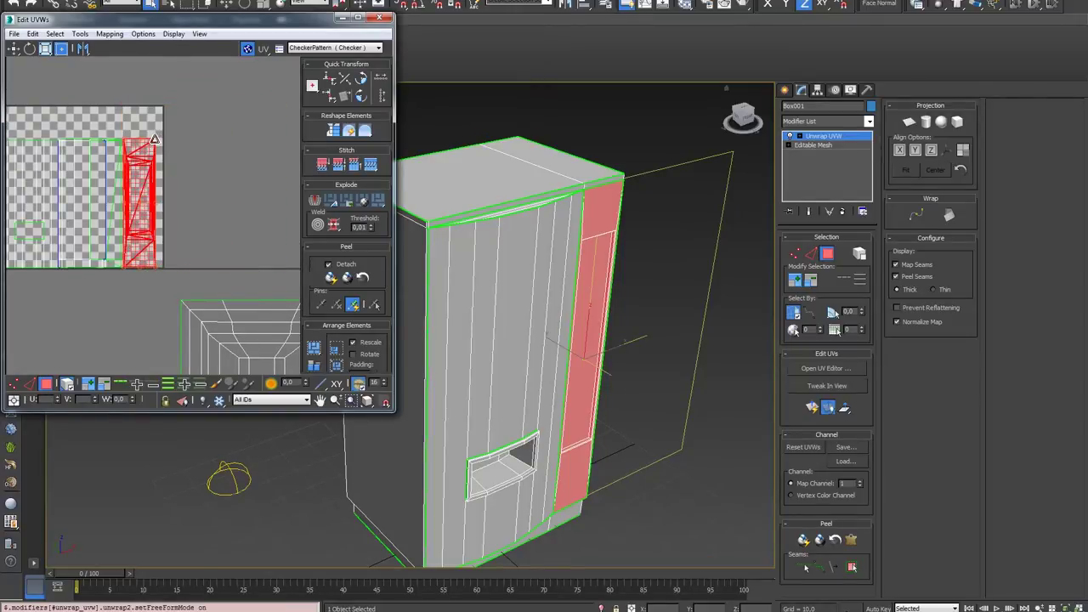
{"action": "scroll", "coordinate": [148, 147], "scroll_direction": "up", "scroll_amount": 2}
{"action": "scroll", "coordinate": [157, 119], "scroll_direction": "up", "scroll_amount": 2}
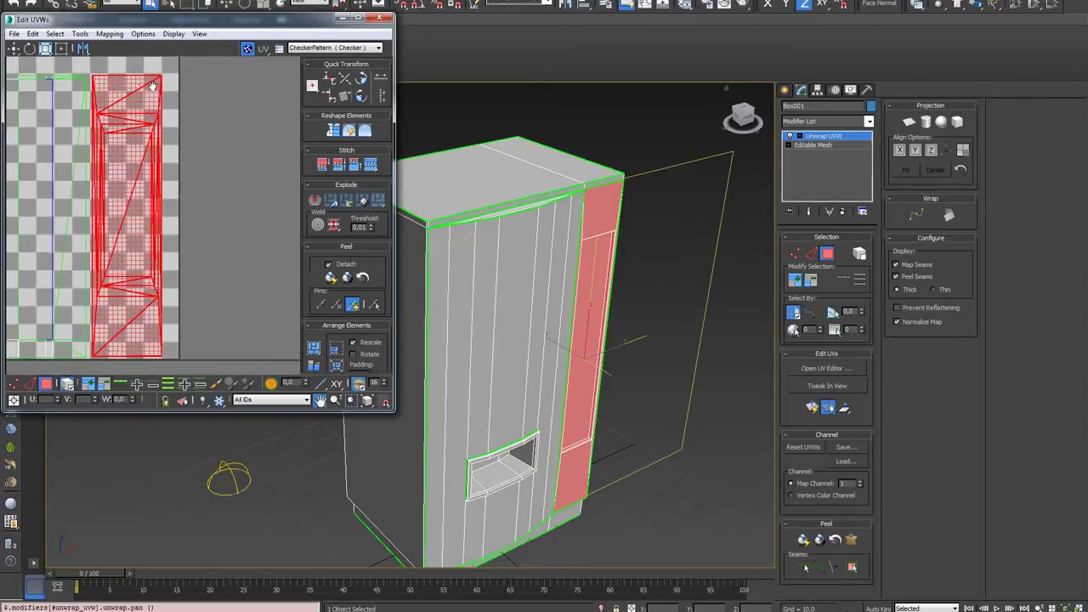
{"action": "left_click_drag", "start_coordinate": [161, 102], "coordinate": [168, 112]}
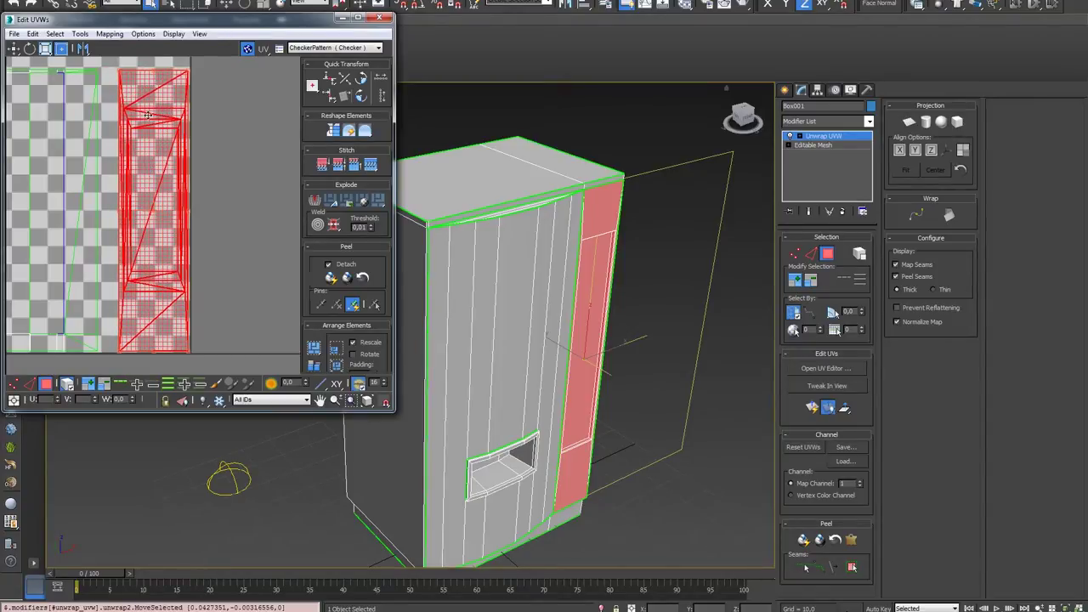
Step: Frame all UV islands and stretch the large front-face island slightly wider
{"action": "middle_click_drag", "start_coordinate": [149, 114], "coordinate": [262, 99]}
{"action": "key", "text": "x"}
{"action": "left_click", "coordinate": [188, 152]}
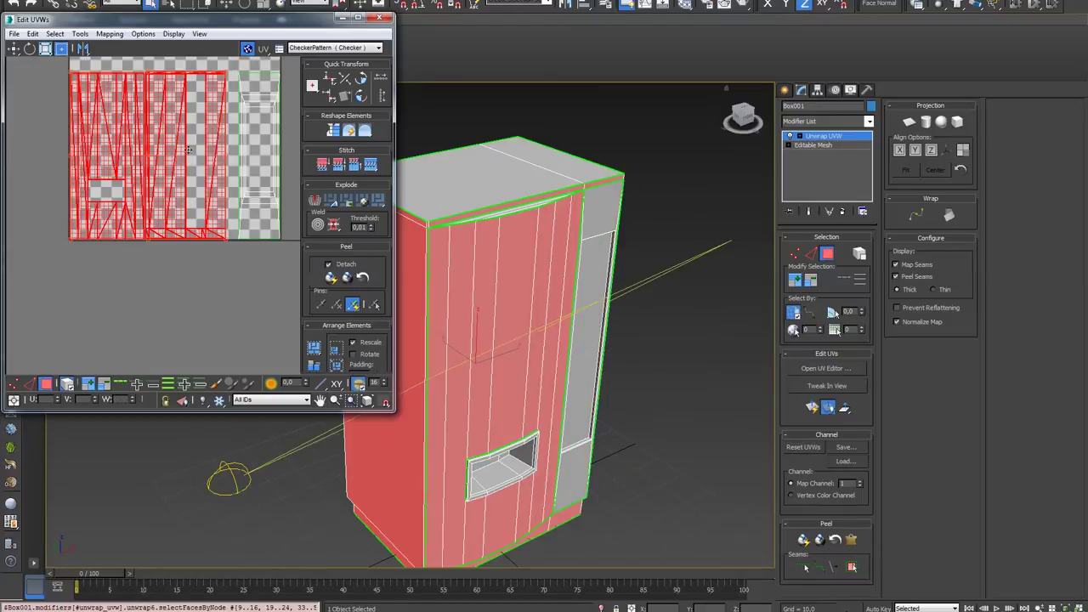
{"action": "left_click_drag", "start_coordinate": [227, 70], "coordinate": [238, 68]}
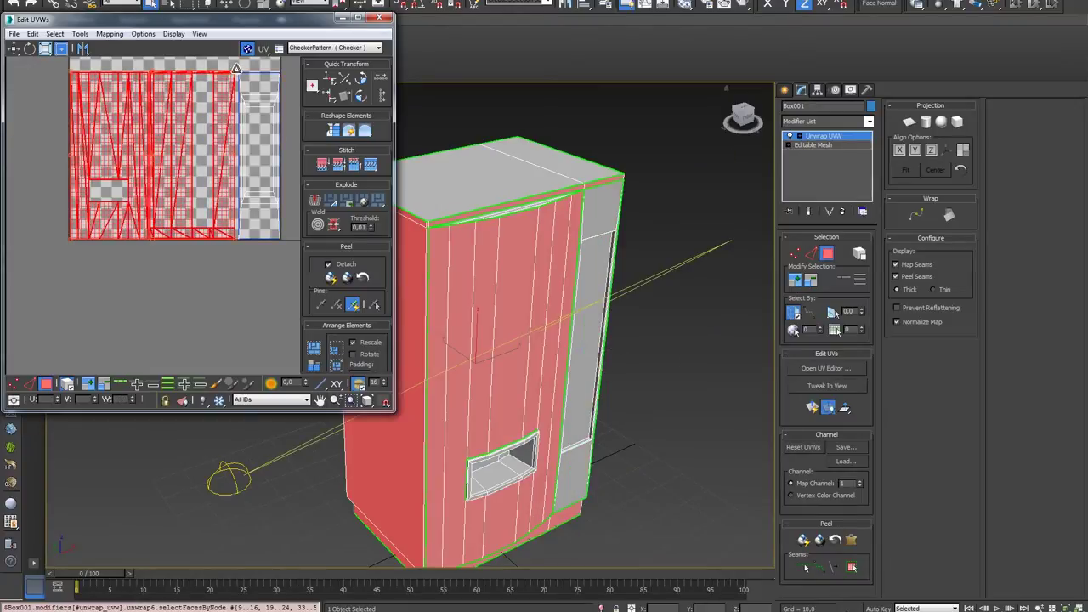
{"action": "scroll", "coordinate": [216, 272], "scroll_direction": "down", "scroll_amount": 3}
{"action": "scroll", "coordinate": [221, 285], "scroll_direction": "down", "scroll_amount": 3}
{"action": "scroll", "coordinate": [224, 290], "scroll_direction": "down", "scroll_amount": 2}
{"action": "scroll", "coordinate": [217, 291], "scroll_direction": "down", "scroll_amount": 1}
{"action": "scroll", "coordinate": [183, 268], "scroll_direction": "down", "scroll_amount": 2}
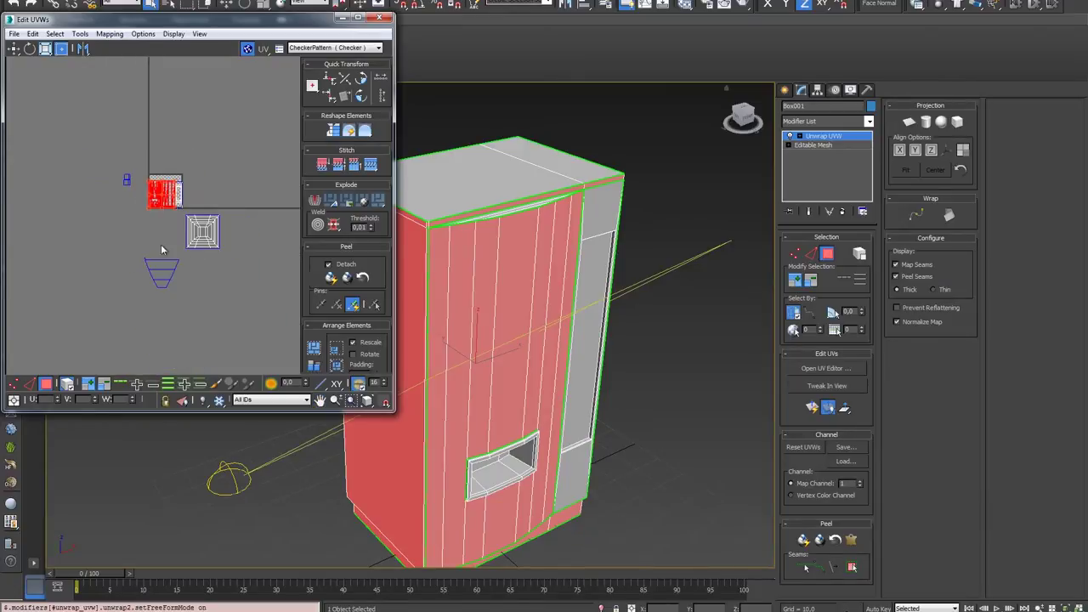
Step: Move the top face's UV island onto the checker map at its top-left corner
{"action": "left_click", "coordinate": [126, 180]}
{"action": "scroll", "coordinate": [129, 182], "scroll_direction": "up", "scroll_amount": 2}
{"action": "scroll", "coordinate": [140, 176], "scroll_direction": "up", "scroll_amount": 2}
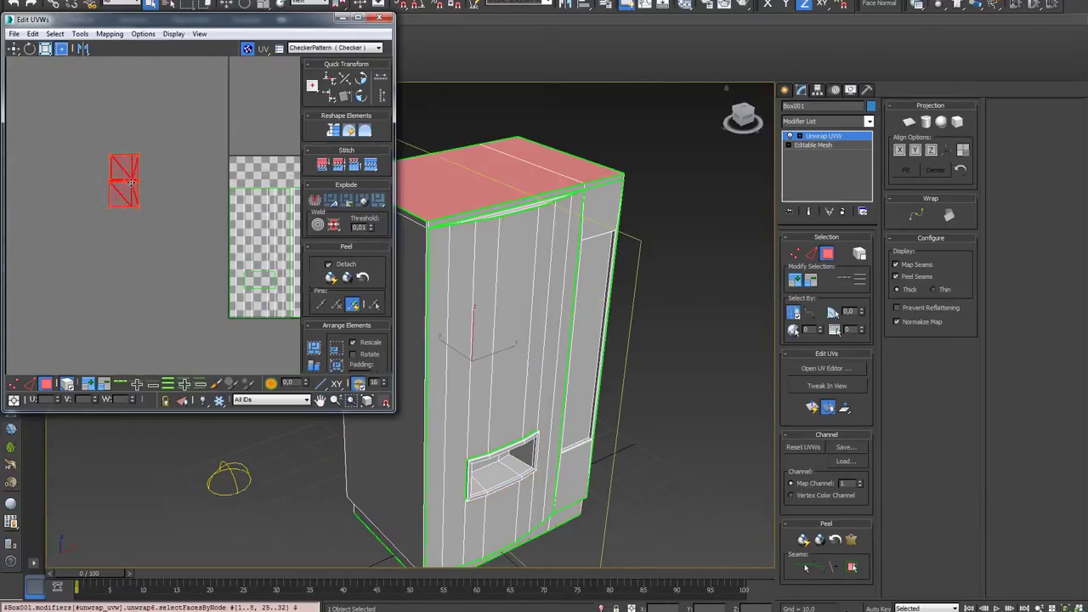
{"action": "scroll", "coordinate": [128, 136], "scroll_direction": "up", "scroll_amount": 2}
{"action": "middle_click_drag", "start_coordinate": [46, 212], "coordinate": [100, 215]}
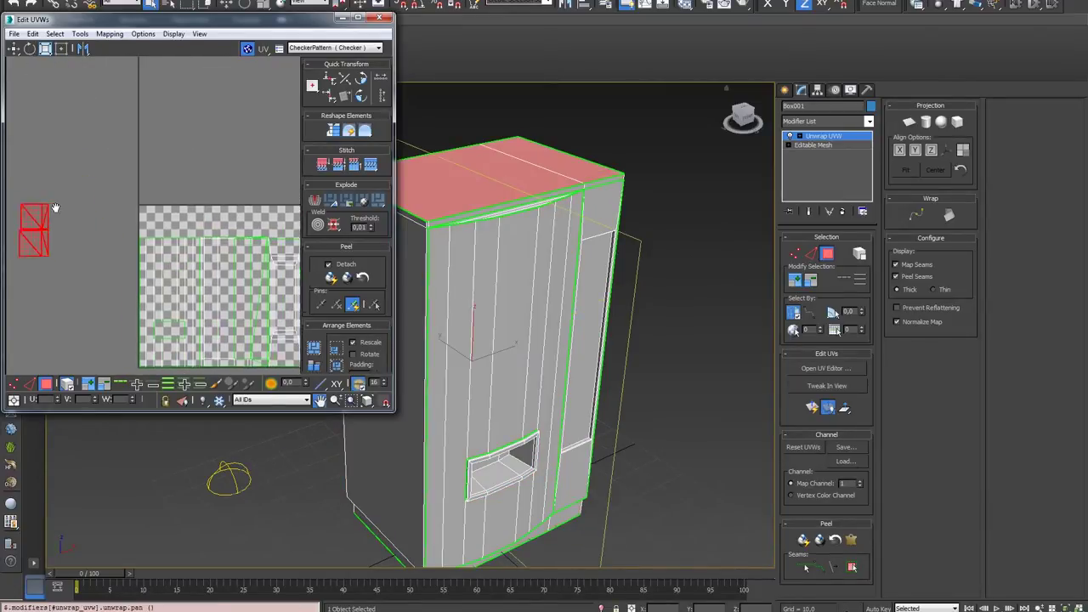
{"action": "left_click", "coordinate": [97, 207]}
{"action": "left_click", "coordinate": [83, 206]}
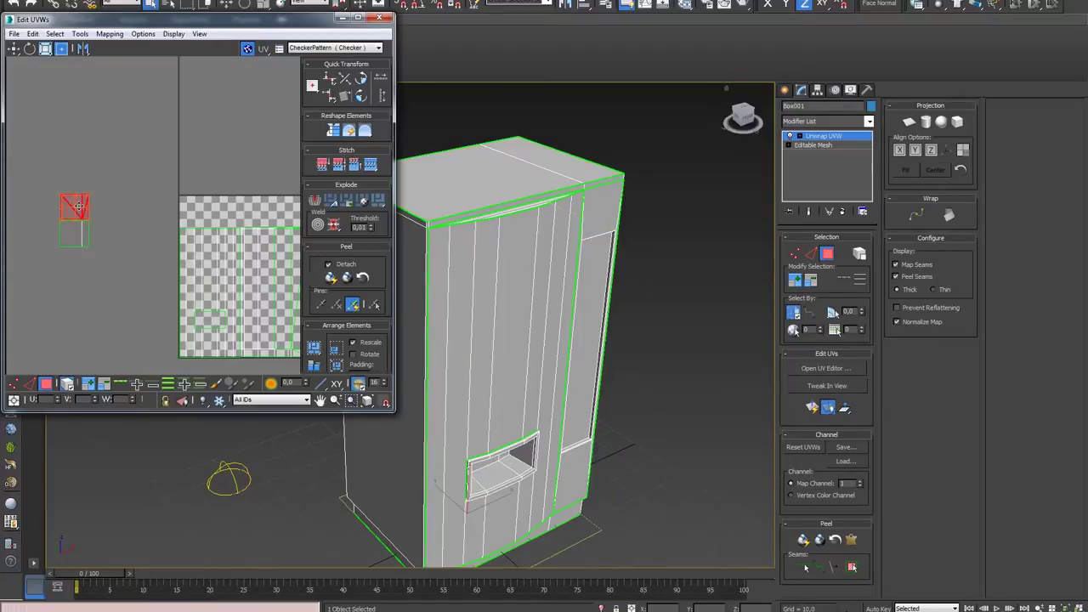
{"action": "left_click_drag", "start_coordinate": [78, 206], "coordinate": [199, 212]}
{"action": "scroll", "coordinate": [199, 213], "scroll_direction": "up", "scroll_amount": 3}
{"action": "middle_click_drag", "start_coordinate": [128, 247], "coordinate": [124, 260]}
{"action": "mouse_move", "coordinate": [187, 221]}
{"action": "left_mouse_down"}
{"action": "mouse_move", "coordinate": [180, 213]}
{"action": "mouse_move", "coordinate": [220, 252]}
{"action": "left_mouse_up"}
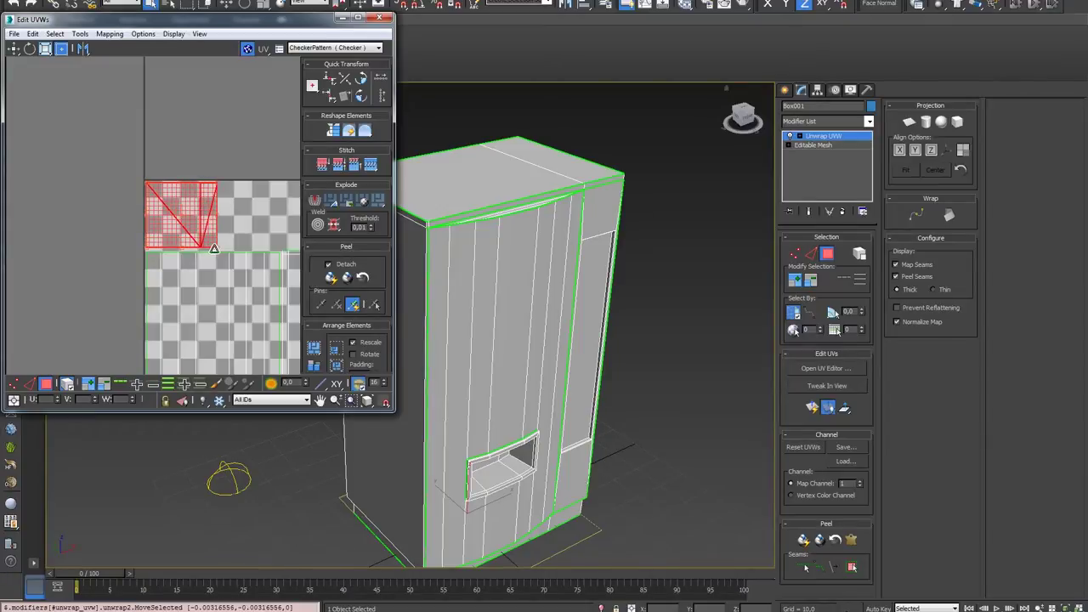
Step: Slide the top island right along the checker and scale it up about 1.16 times
{"action": "scroll", "coordinate": [111, 252], "scroll_direction": "down", "scroll_amount": 2}
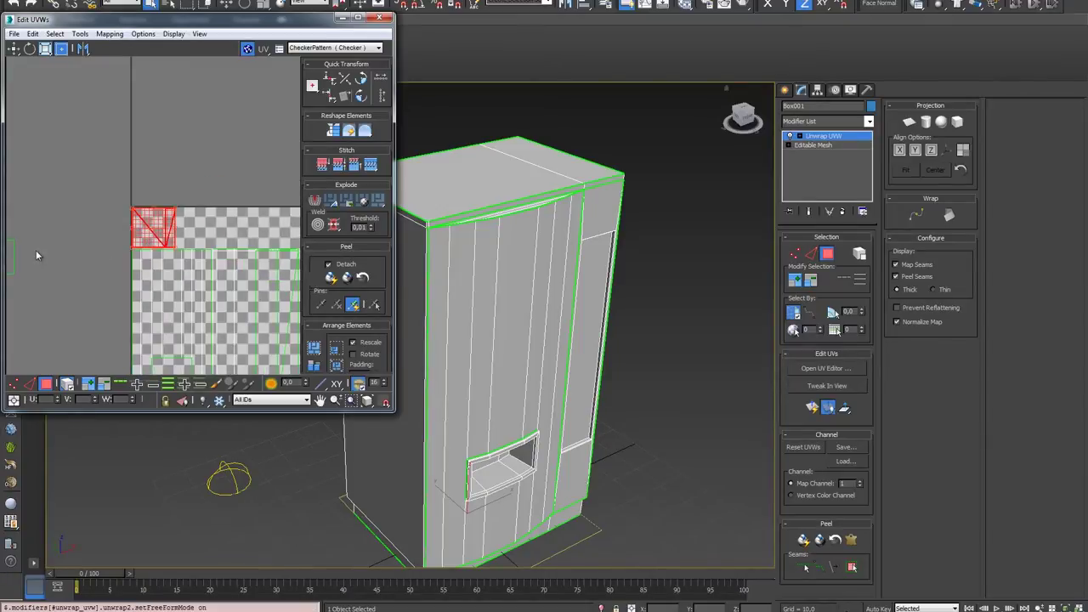
{"action": "left_click_drag", "start_coordinate": [153, 226], "coordinate": [214, 230]}
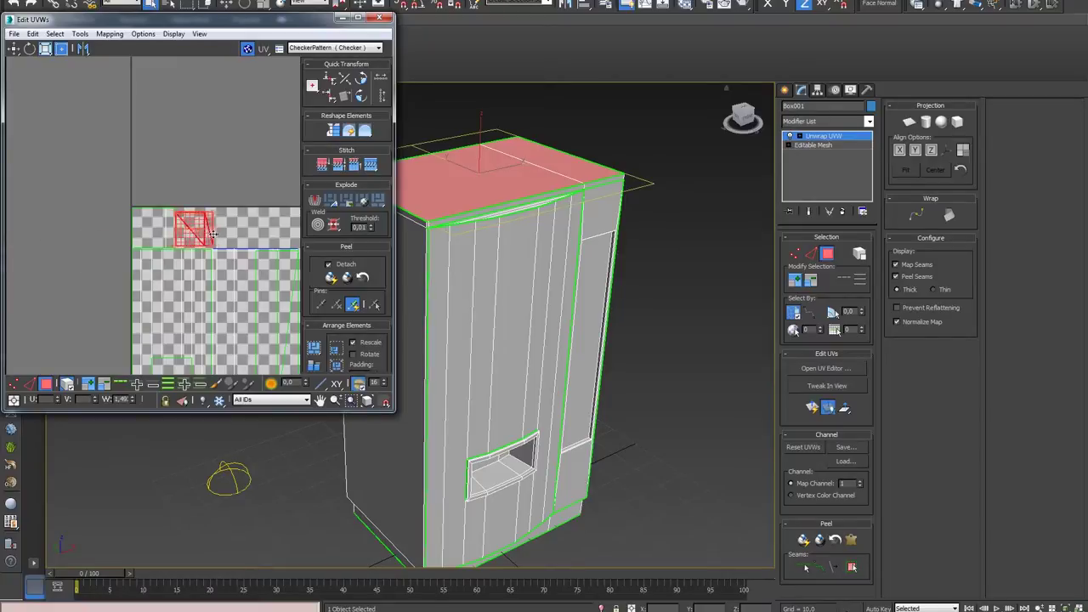
{"action": "scroll", "coordinate": [213, 232], "scroll_direction": "up", "scroll_amount": 1}
{"action": "scroll", "coordinate": [204, 236], "scroll_direction": "up", "scroll_amount": 3}
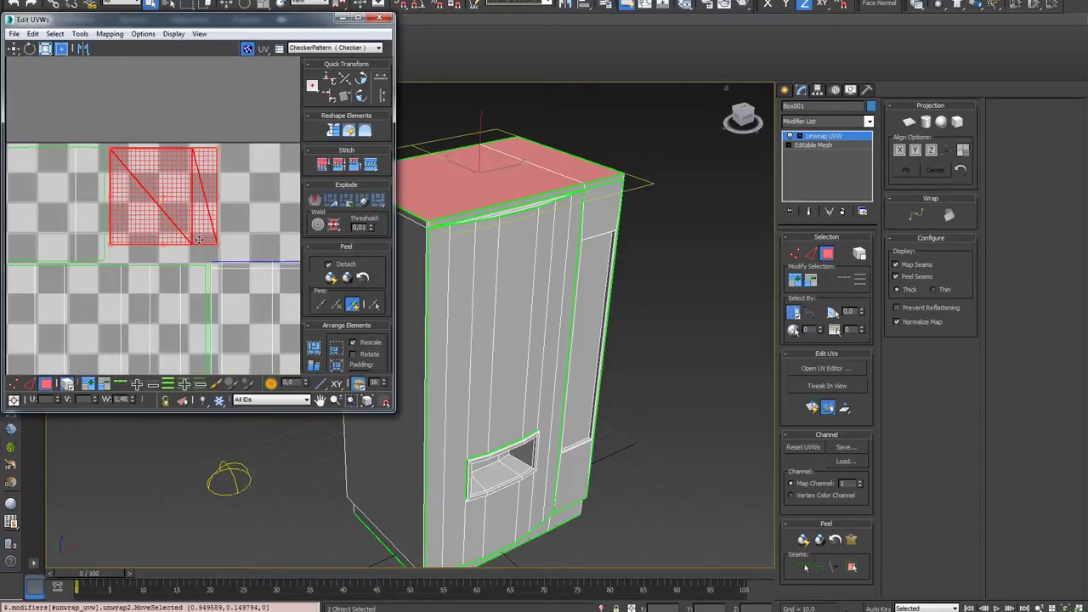
{"action": "left_click_drag", "start_coordinate": [222, 252], "coordinate": [231, 260]}
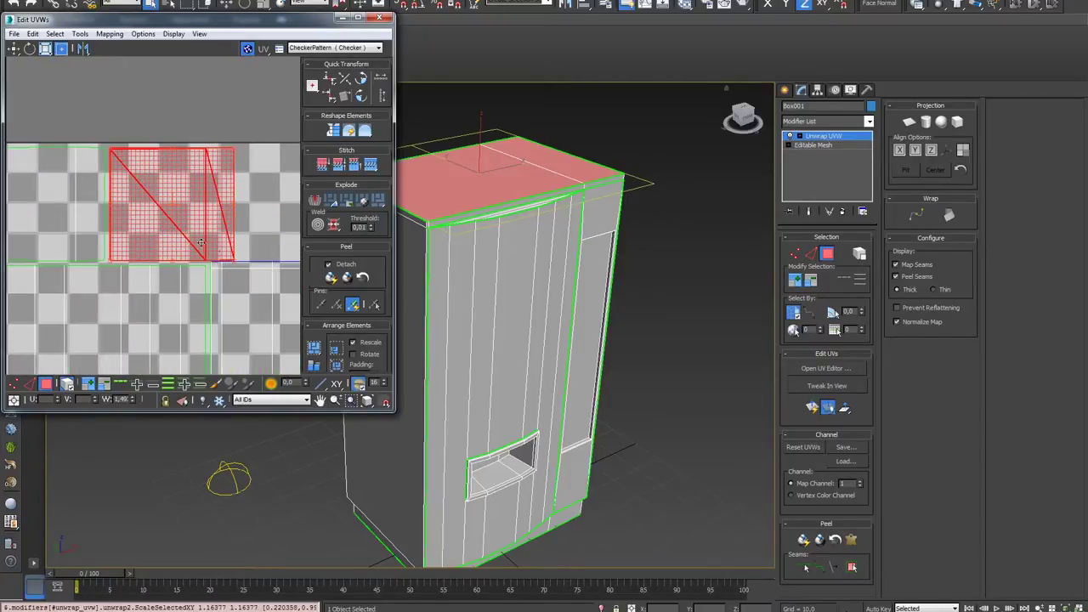
{"action": "scroll", "coordinate": [170, 259], "scroll_direction": "down", "scroll_amount": 2}
{"action": "scroll", "coordinate": [154, 285], "scroll_direction": "down", "scroll_amount": 2}
{"action": "scroll", "coordinate": [136, 308], "scroll_direction": "down", "scroll_amount": 2}
{"action": "scroll", "coordinate": [153, 302], "scroll_direction": "down", "scroll_amount": 2}
{"action": "left_click", "coordinate": [212, 311]}
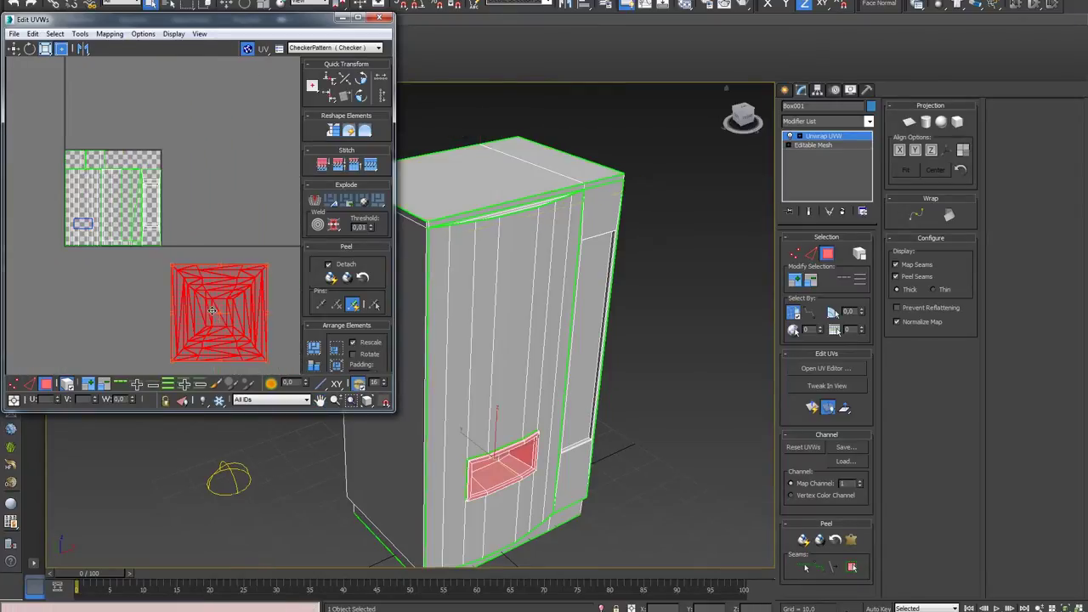
Step: Move the dispenser recess island onto the checker, shrink it, then stretch it wider
{"action": "left_click_drag", "start_coordinate": [231, 319], "coordinate": [165, 205]}
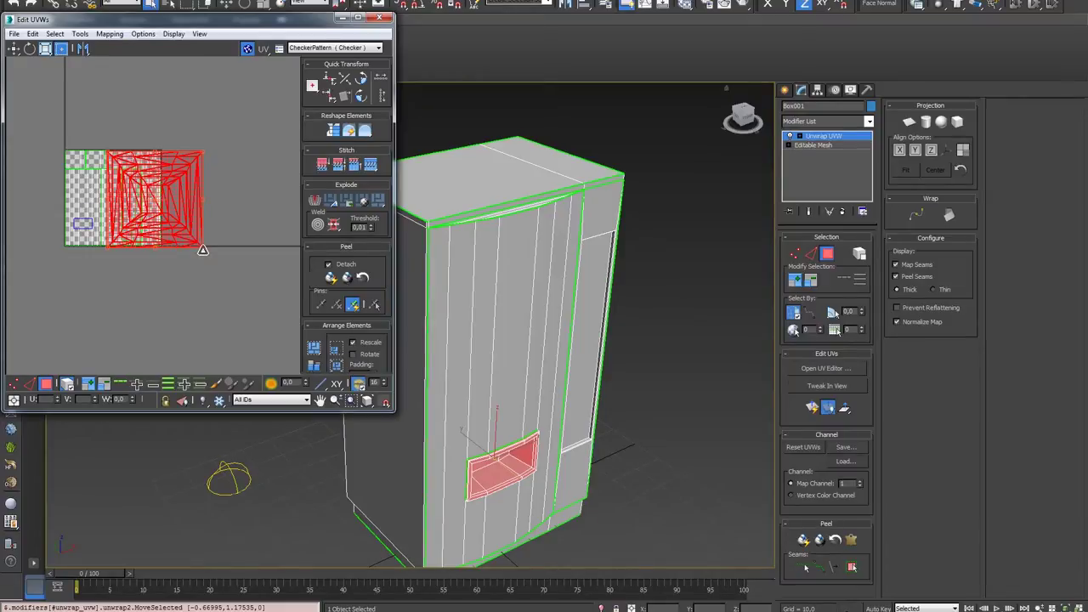
{"action": "left_click_drag", "start_coordinate": [203, 250], "coordinate": [133, 168]}
{"action": "scroll", "coordinate": [133, 168], "scroll_direction": "up", "scroll_amount": 2}
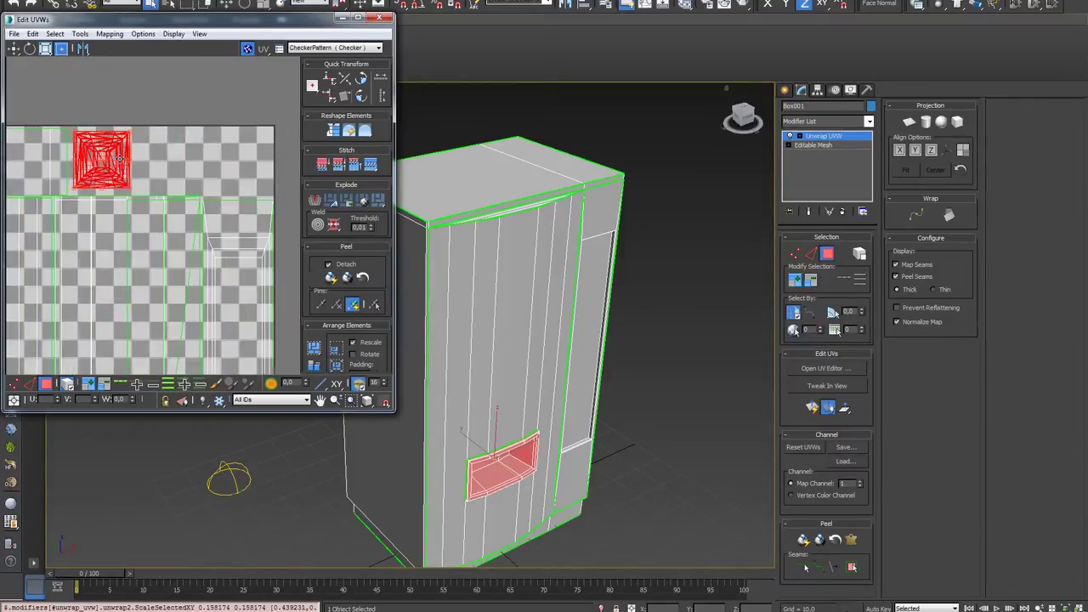
{"action": "scroll", "coordinate": [119, 159], "scroll_direction": "up", "scroll_amount": 2}
{"action": "middle_click_drag", "start_coordinate": [119, 160], "coordinate": [162, 163]}
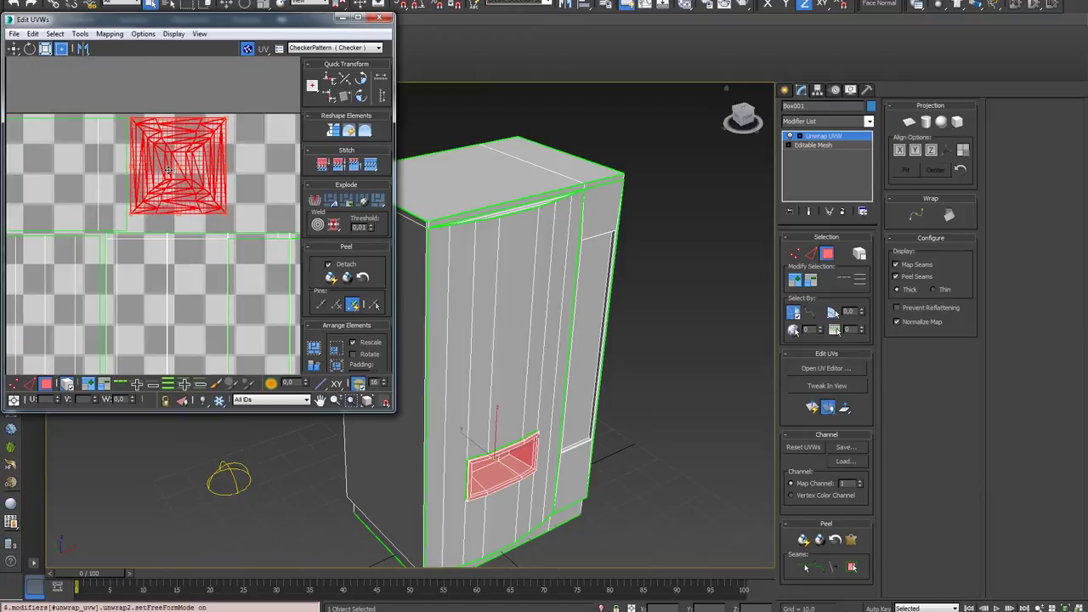
{"action": "scroll", "coordinate": [104, 218], "scroll_direction": "down", "scroll_amount": 2}
{"action": "left_click_drag", "start_coordinate": [117, 220], "coordinate": [169, 227]}
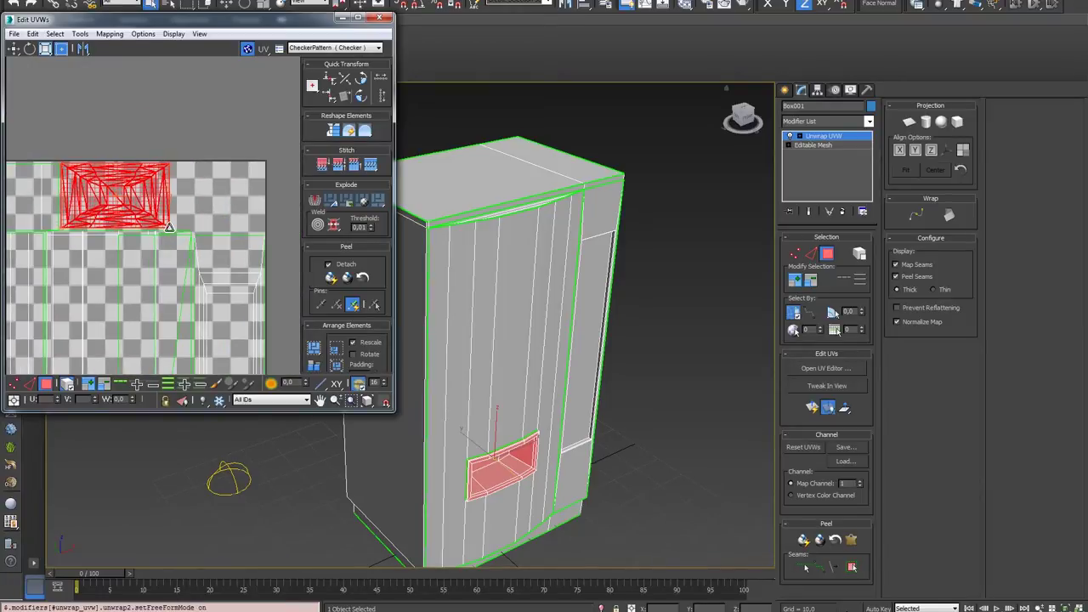
{"action": "scroll", "coordinate": [179, 311], "scroll_direction": "down", "scroll_amount": 3}
{"action": "scroll", "coordinate": [179, 250], "scroll_direction": "down", "scroll_amount": 2}
{"action": "scroll", "coordinate": [160, 304], "scroll_direction": "down", "scroll_amount": 3}
Step: Move the trapezoid UV element onto the checker map and narrow it horizontally
{"action": "mouse_move", "coordinate": [137, 311]}
{"action": "left_mouse_down"}
{"action": "mouse_move", "coordinate": [202, 352]}
{"action": "mouse_move", "coordinate": [172, 309]}
{"action": "mouse_move", "coordinate": [179, 244]}
{"action": "left_mouse_up"}
{"action": "scroll", "coordinate": [179, 244], "scroll_direction": "up", "scroll_amount": 2}
{"action": "scroll", "coordinate": [178, 245], "scroll_direction": "up", "scroll_amount": 2}
{"action": "left_click_drag", "start_coordinate": [169, 119], "coordinate": [144, 276]}
{"action": "left_click_drag", "start_coordinate": [251, 305], "coordinate": [119, 266]}
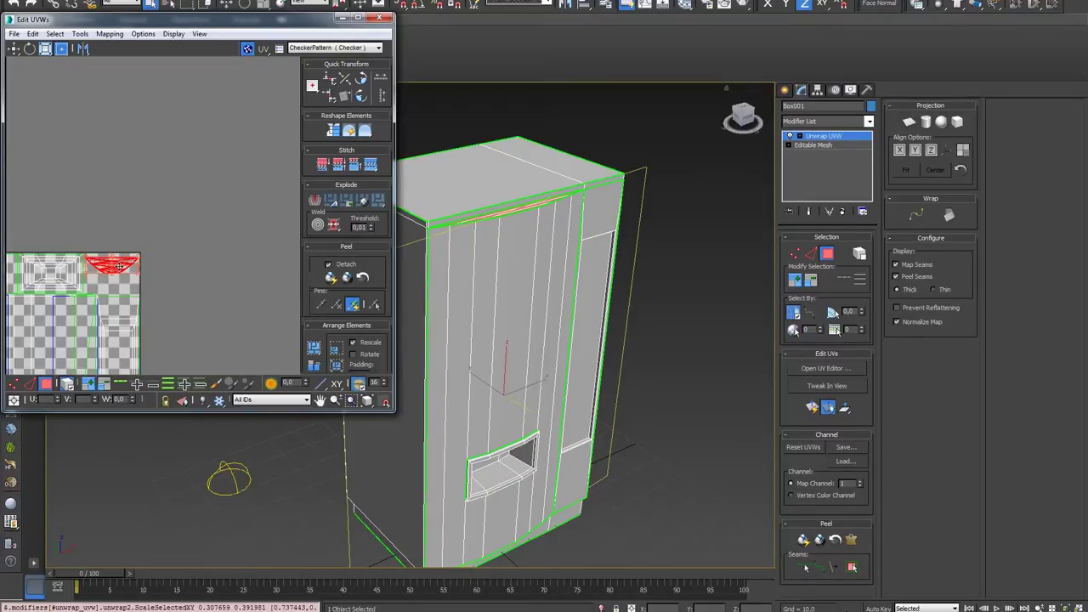
{"action": "scroll", "coordinate": [127, 272], "scroll_direction": "down", "scroll_amount": 3}
{"action": "middle_click_drag", "start_coordinate": [160, 270], "coordinate": [160, 290]}
Step: Clear the UV selection and save the scene as cokemachine2.max
{"action": "left_click", "coordinate": [201, 340]}
{"action": "scroll", "coordinate": [204, 272], "scroll_direction": "up", "scroll_amount": 2}
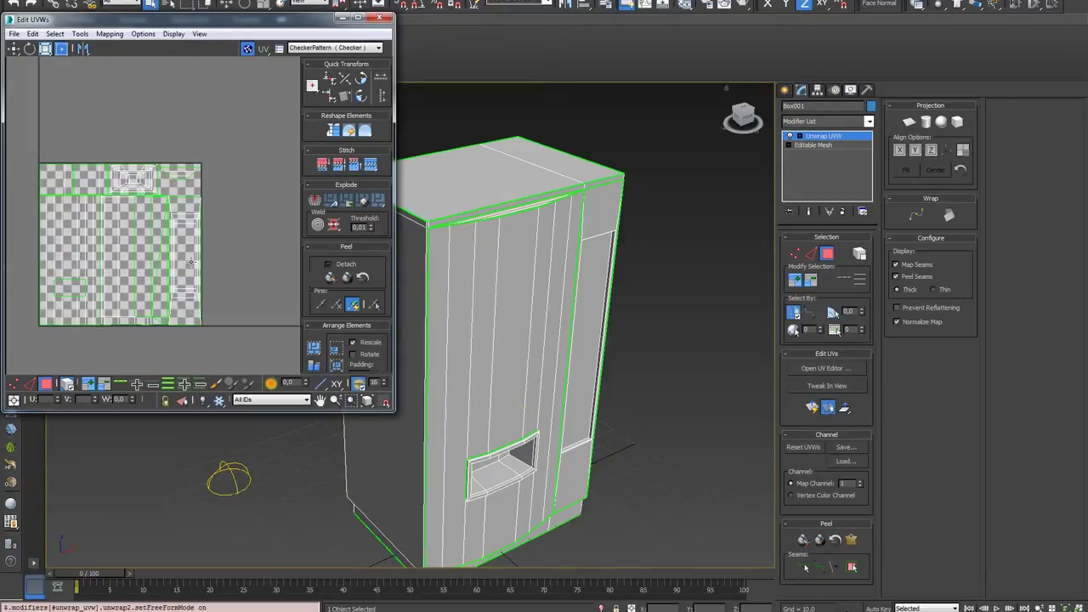
{"action": "scroll", "coordinate": [180, 260], "scroll_direction": "down", "scroll_amount": 1}
{"action": "scroll", "coordinate": [181, 264], "scroll_direction": "up", "scroll_amount": 1}
{"action": "key", "text": "ctrl+s"}
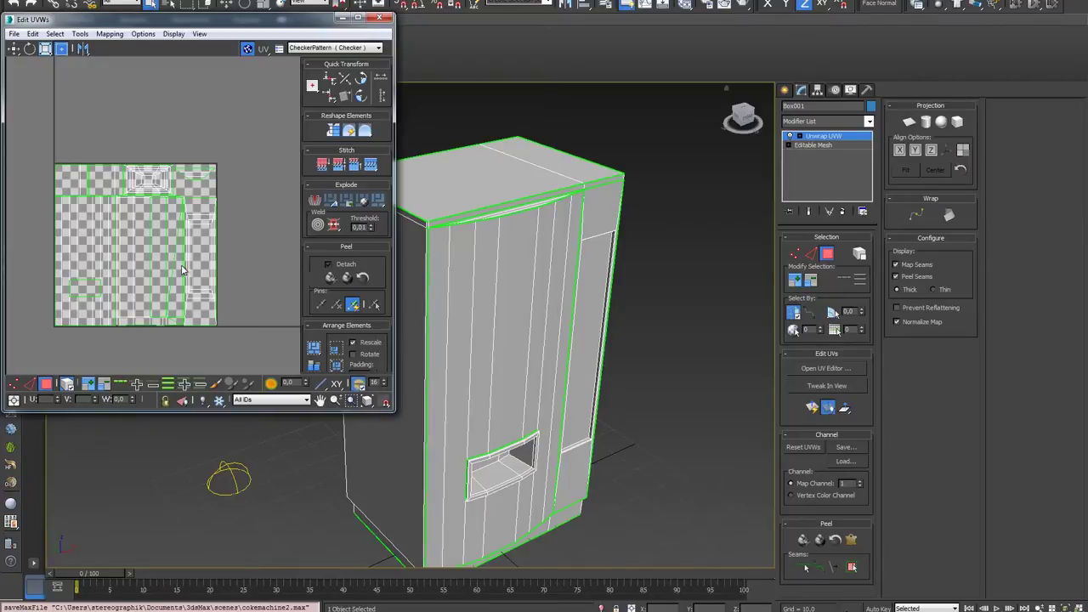
Step: Close the UV editor, exit polygon editing, deselect the machine and orbit to inspect it
{"action": "left_click", "coordinate": [380, 17]}
{"action": "left_click", "coordinate": [829, 254]}
{"action": "left_click", "coordinate": [705, 307]}
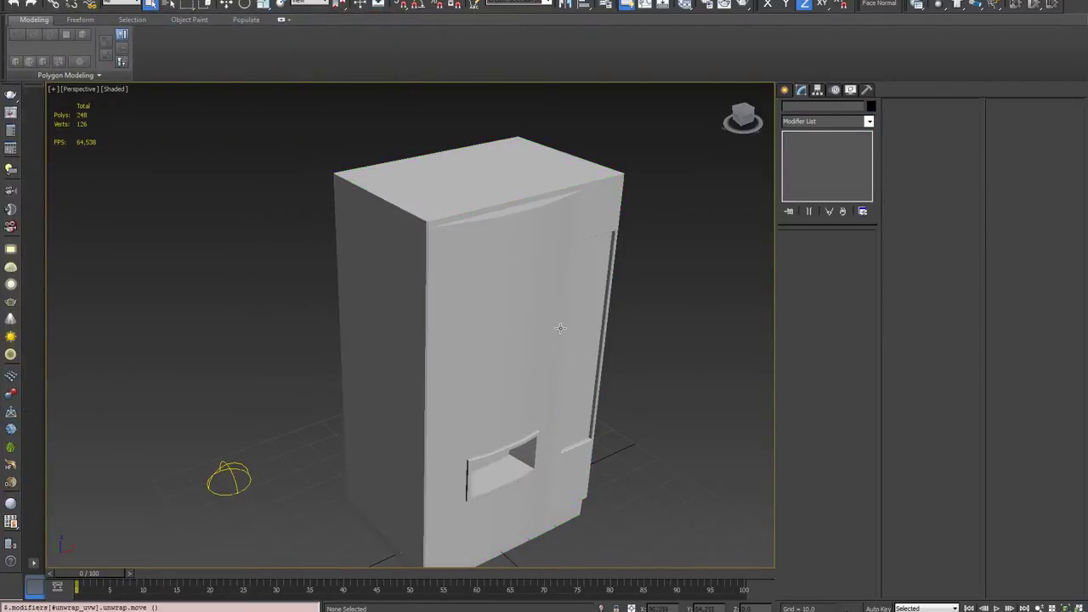
{"action": "mouse_move", "coordinate": [500, 379]}
{"action": "middle_mouse_down", "text": "alt"}
{"action": "mouse_move", "coordinate": [469, 367]}
{"action": "mouse_move", "coordinate": [468, 391]}
{"action": "middle_mouse_up", "text": "alt"}
{"action": "scroll", "coordinate": [469, 391], "scroll_direction": "up", "scroll_amount": 2}
{"action": "mouse_move", "coordinate": [448, 332]}
{"action": "middle_mouse_down", "text": "alt"}
{"action": "mouse_move", "coordinate": [466, 352]}
{"action": "mouse_move", "coordinate": [451, 380]}
{"action": "mouse_move", "coordinate": [473, 337]}
{"action": "middle_mouse_up", "text": "alt"}
{"action": "scroll", "coordinate": [466, 353], "scroll_direction": "up", "scroll_amount": 2}
{"action": "scroll", "coordinate": [468, 358], "scroll_direction": "down", "scroll_amount": 3}
Step: Select Box001 and start its 1024×1024 Ambient Occlusion (MR) bake in Render To Texture
{"action": "left_click", "coordinate": [463, 343]}
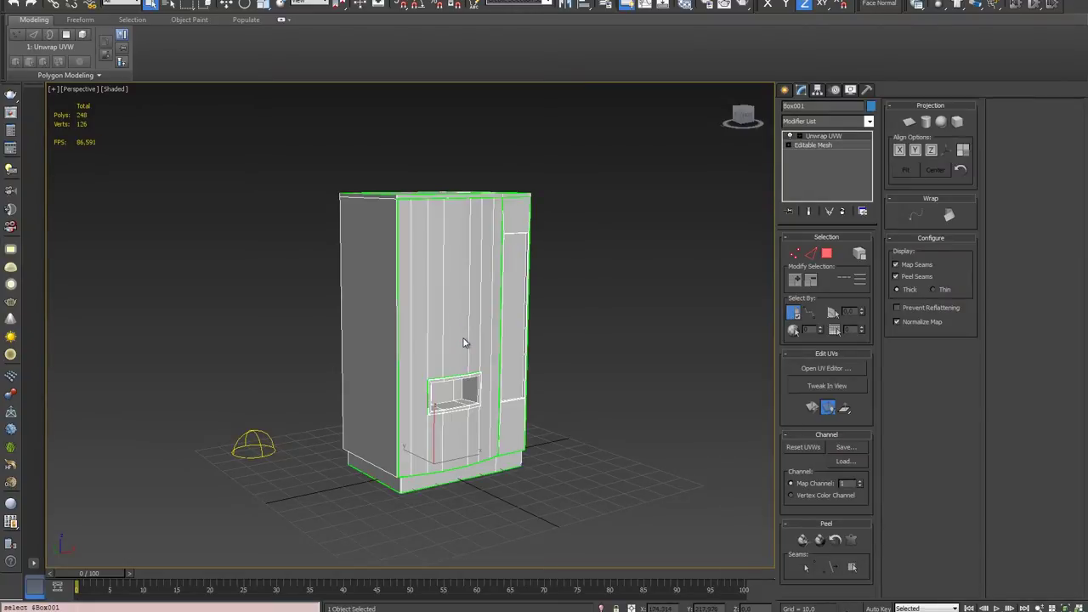
{"action": "key", "text": "0"}
{"action": "left_click", "coordinate": [82, 545]}
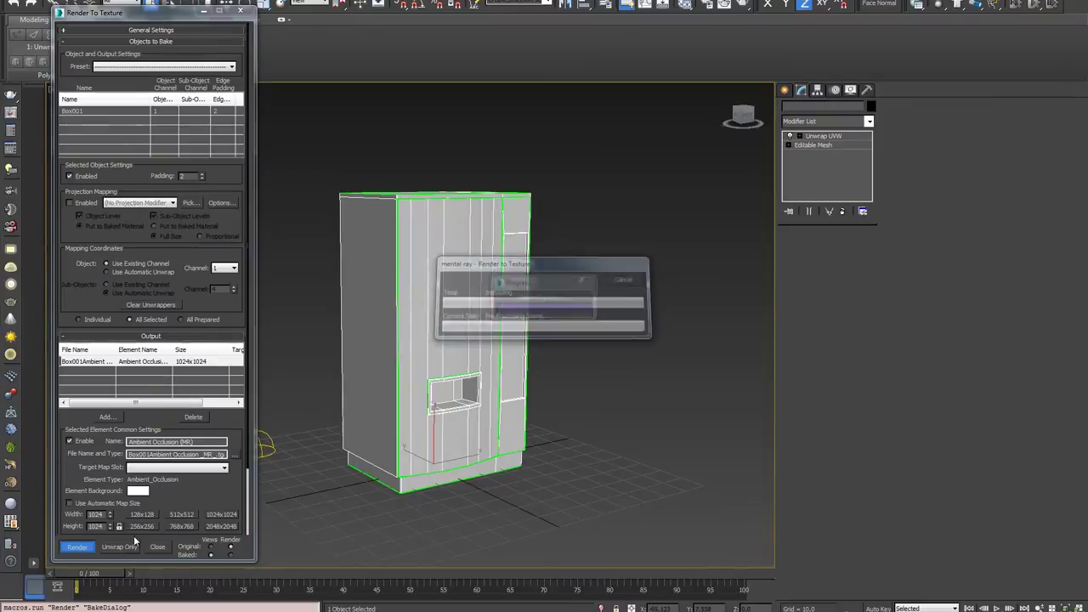
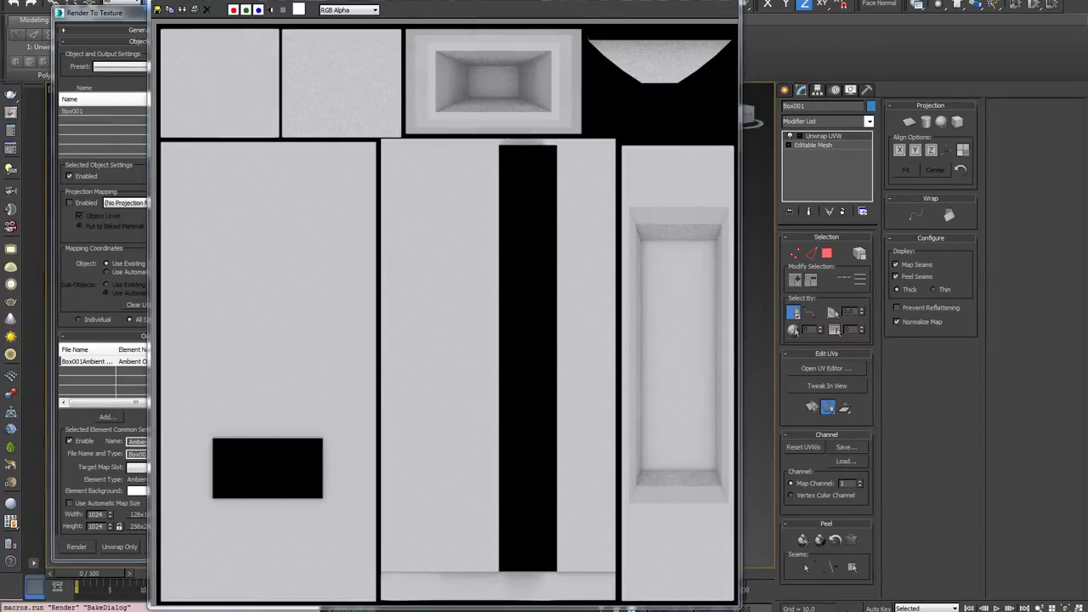
Step: Save the baked AO render over P:\...\redgulldistrib\redgulldistrib_ao.jpg as JPEG and close the render window
{"action": "left_click", "coordinate": [160, 9]}
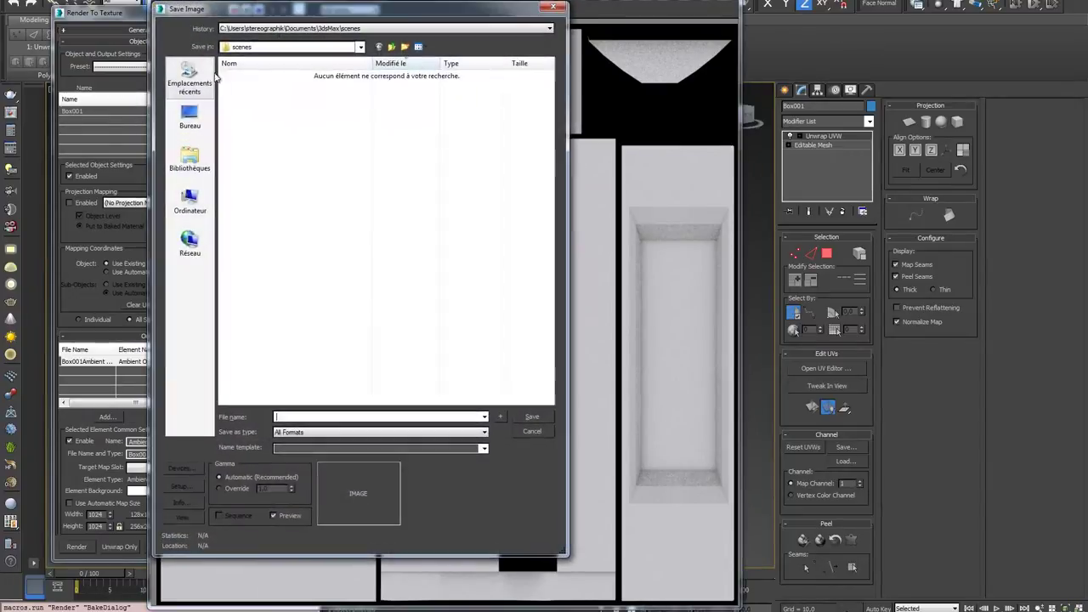
{"action": "left_click", "coordinate": [189, 202]}
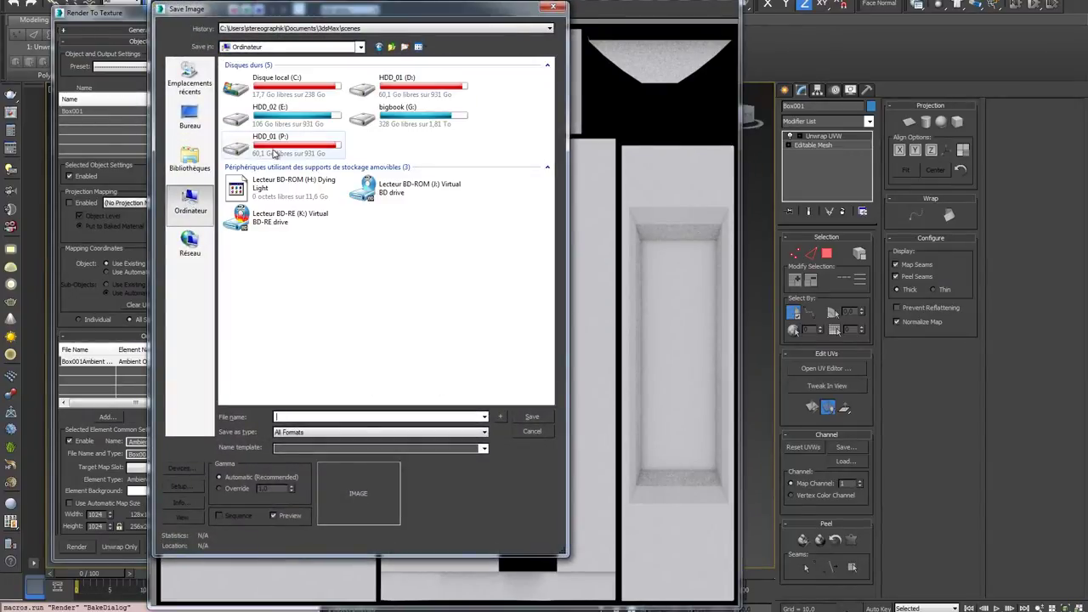
{"action": "double_click", "coordinate": [306, 149]}
{"action": "double_click", "coordinate": [291, 108]}
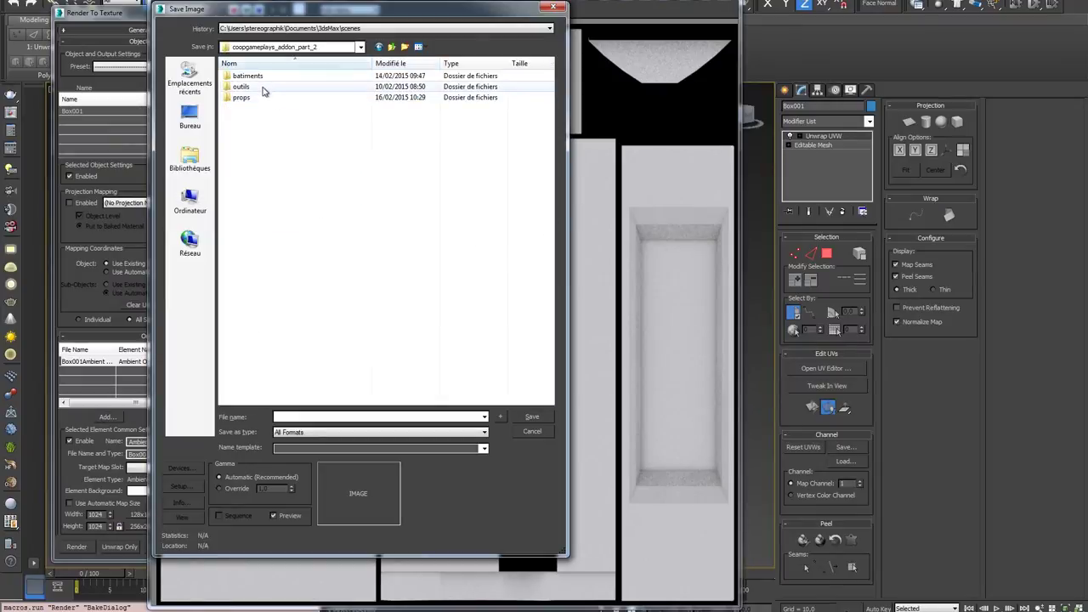
{"action": "double_click", "coordinate": [259, 98]}
{"action": "double_click", "coordinate": [246, 86]}
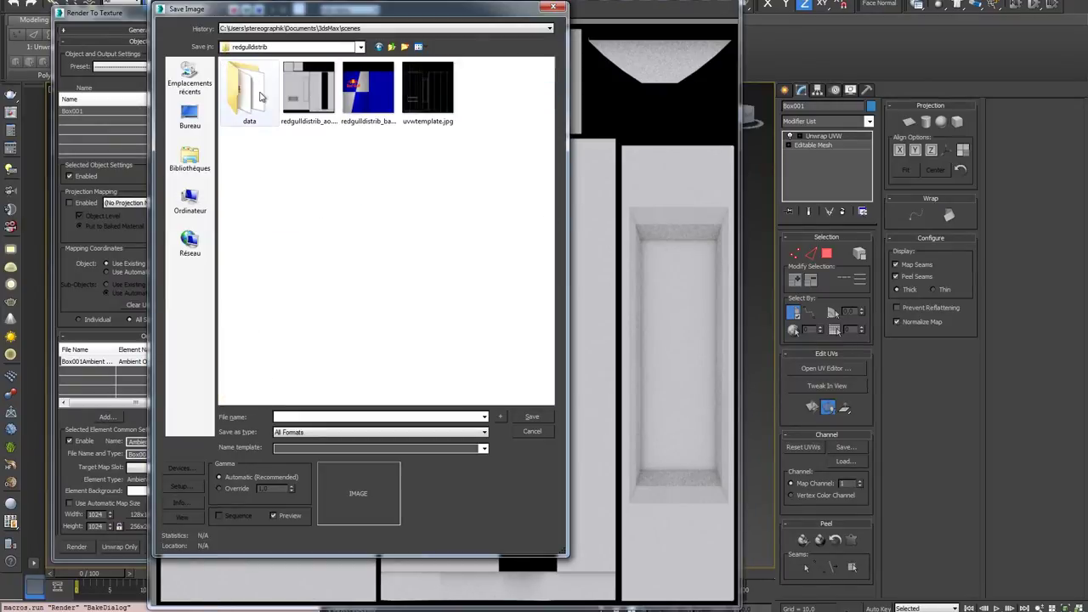
{"action": "double_click", "coordinate": [294, 116]}
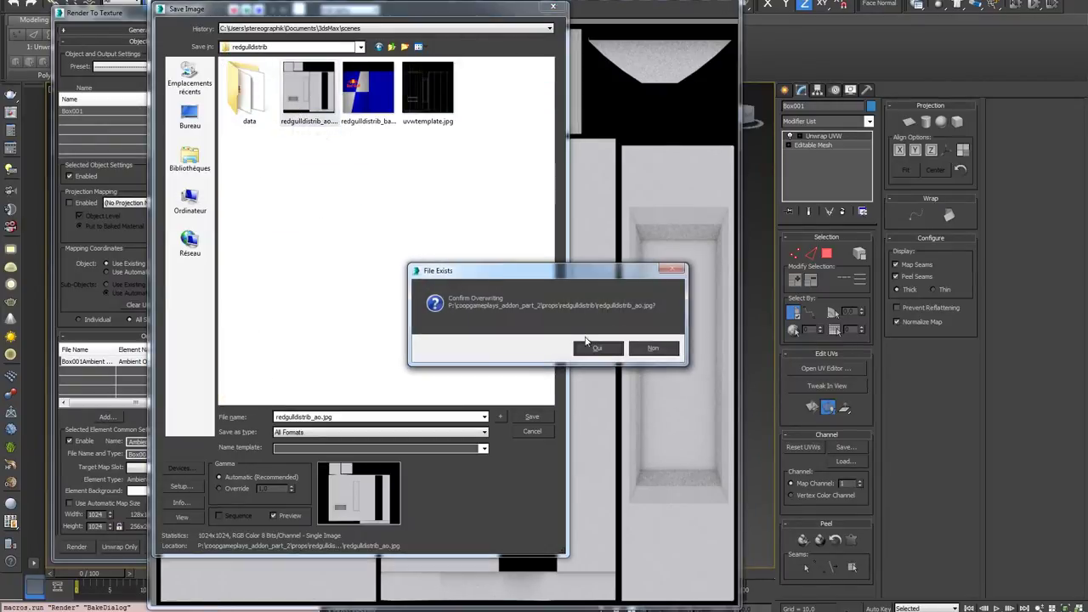
{"action": "left_click", "coordinate": [586, 345]}
{"action": "left_click", "coordinate": [327, 347]}
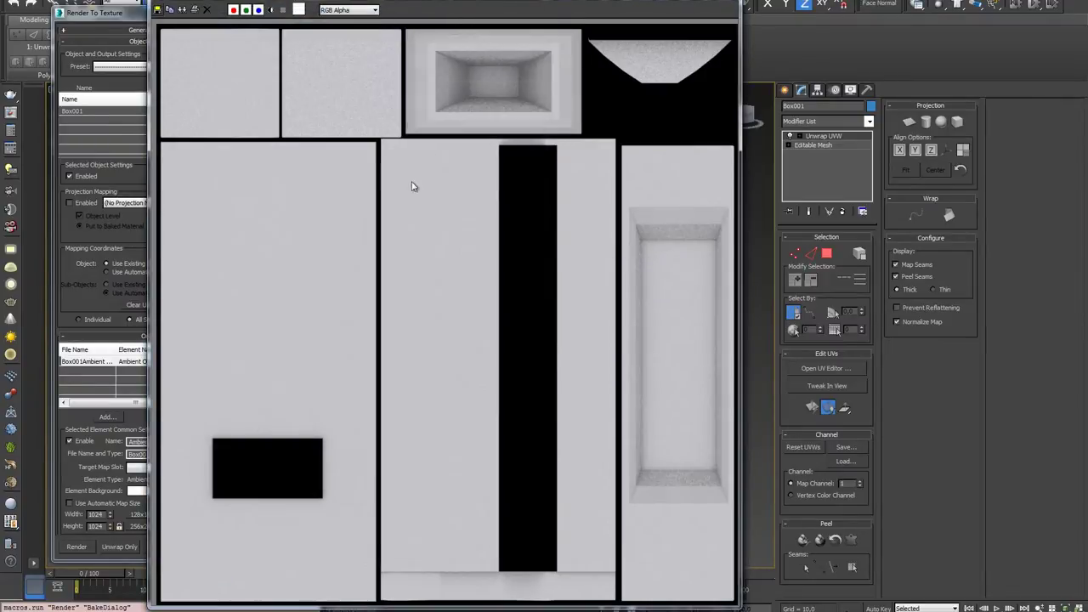
{"action": "left_click", "coordinate": [728, 2]}
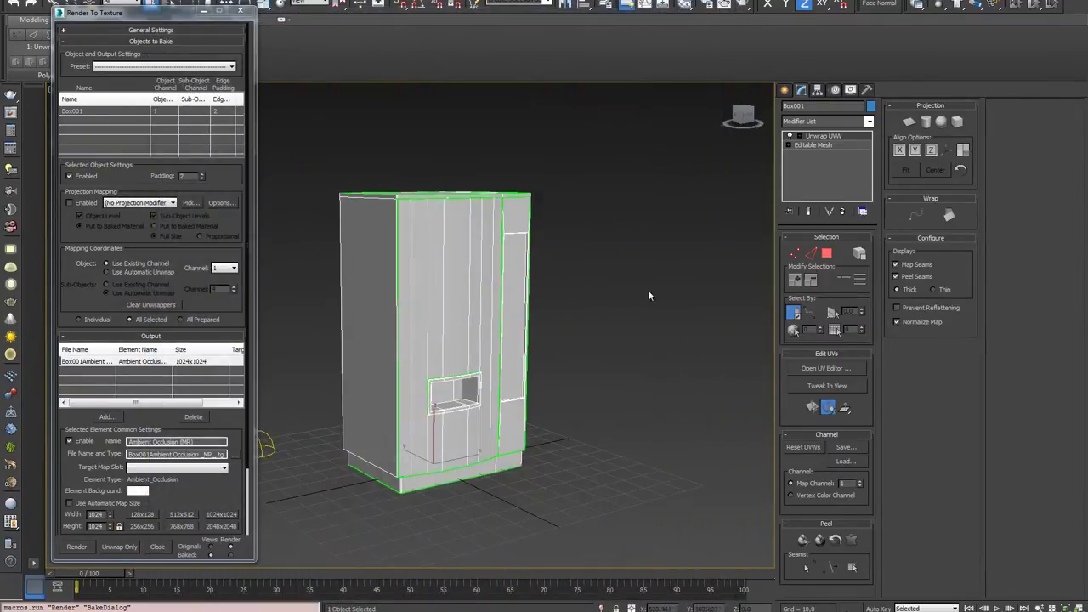
Step: Render all of the model's UV clusters as a 1024×1024 UV template image
{"action": "left_click", "coordinate": [810, 369]}
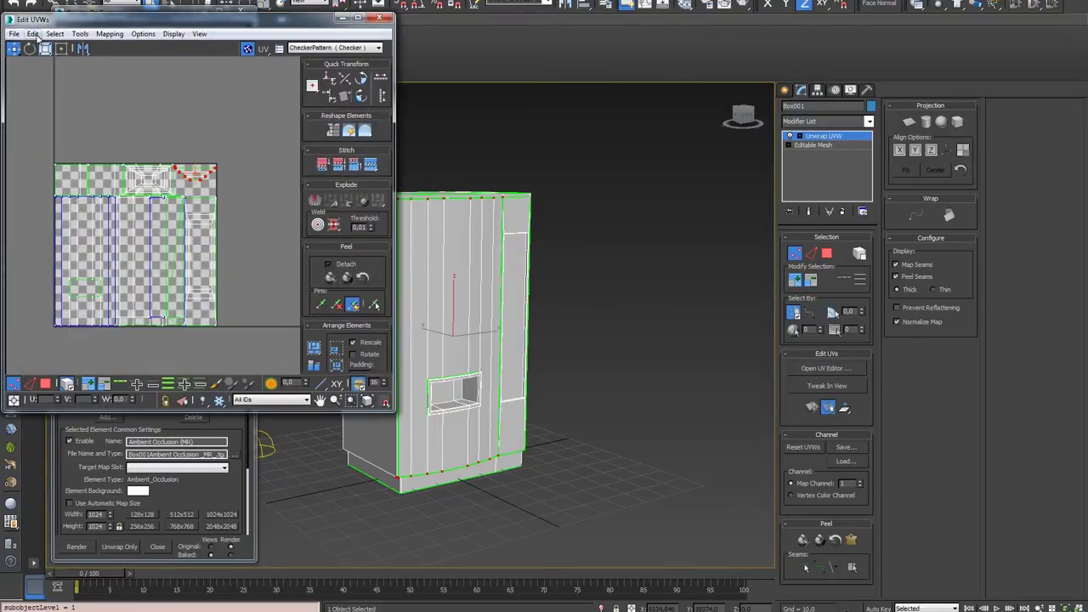
{"action": "key", "text": "ctrl+a"}
{"action": "left_click", "coordinate": [79, 34]}
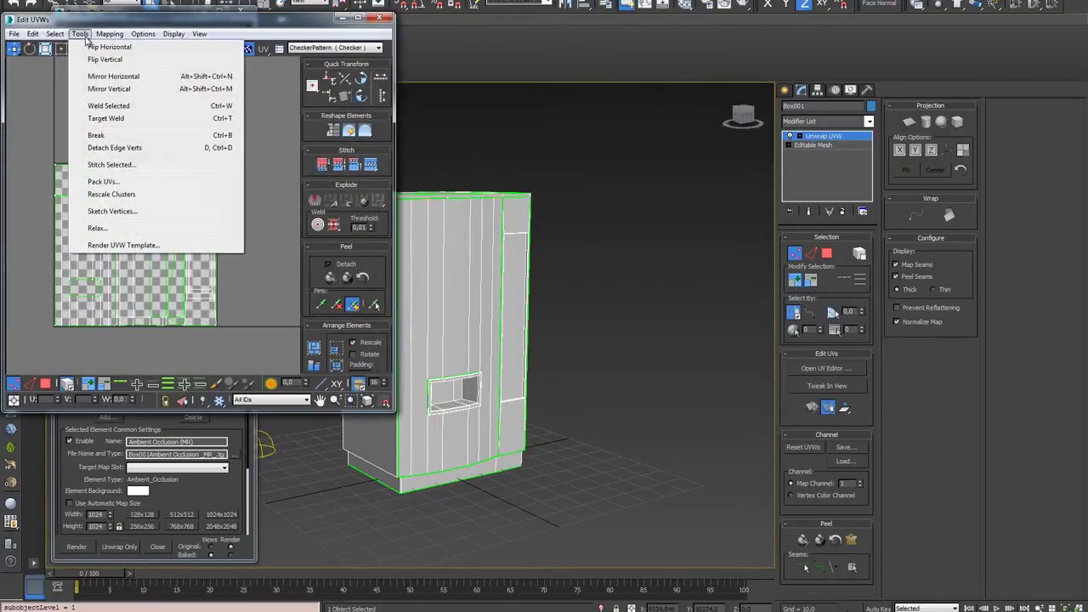
{"action": "left_click", "coordinate": [146, 246]}
{"action": "left_click", "coordinate": [52, 249]}
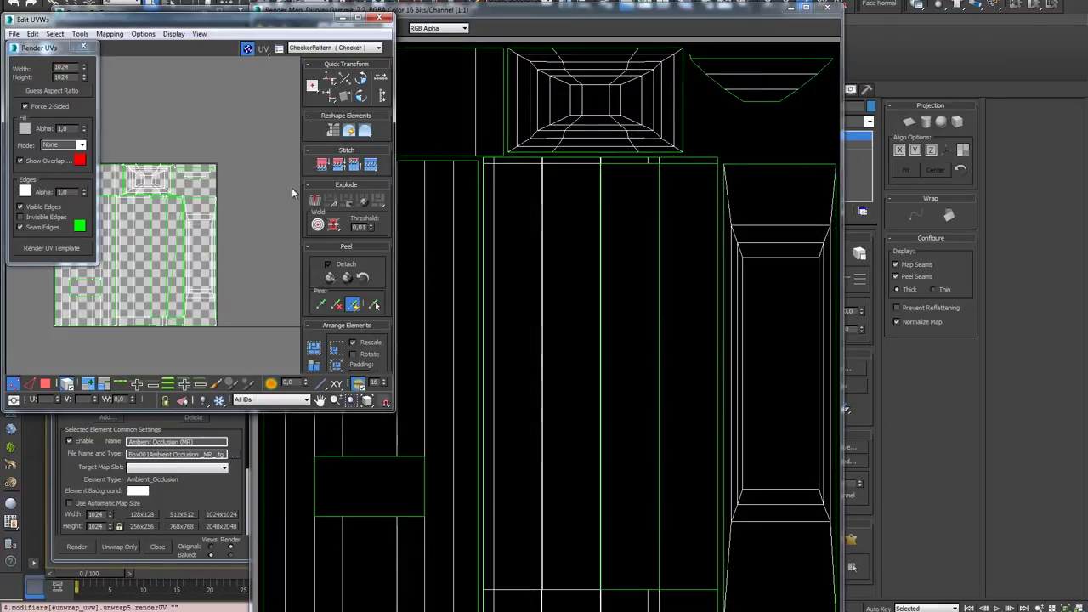
{"action": "left_click_drag", "start_coordinate": [442, 14], "coordinate": [573, 2]}
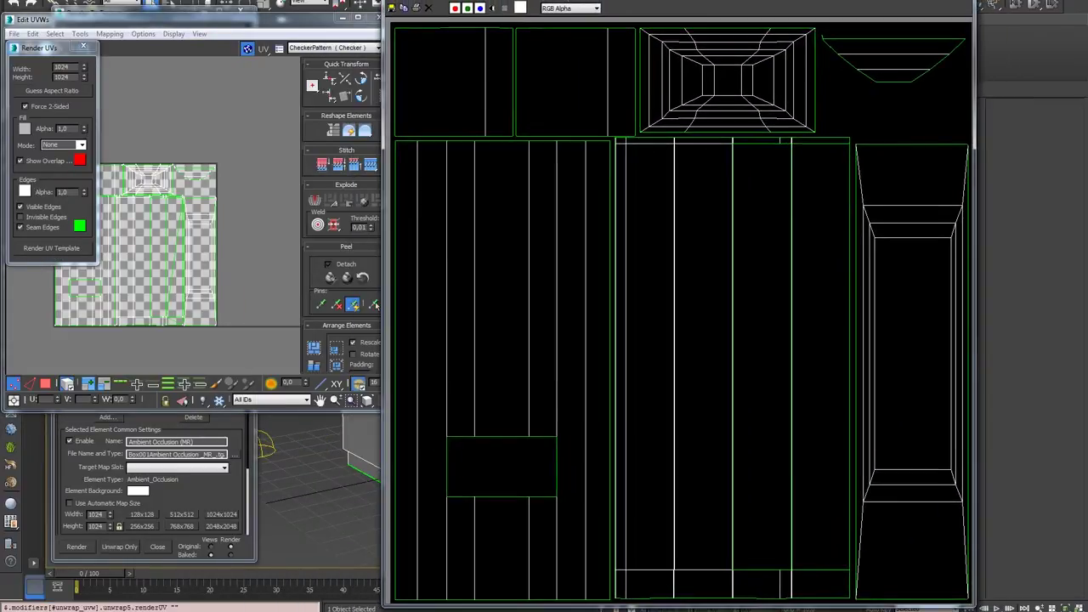
Step: Save the UV template over uvwtemplate.jpg as JPEG, then switch to Photoshop
{"action": "left_click", "coordinate": [391, 7]}
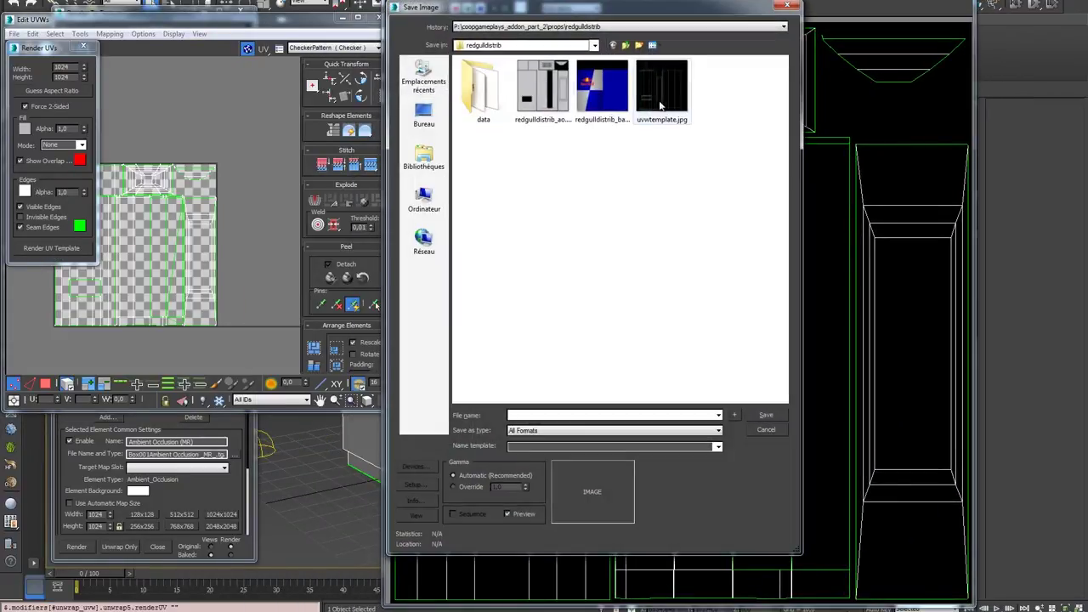
{"action": "left_click", "coordinate": [660, 104]}
{"action": "double_click", "coordinate": [660, 104]}
{"action": "left_click", "coordinate": [599, 347]}
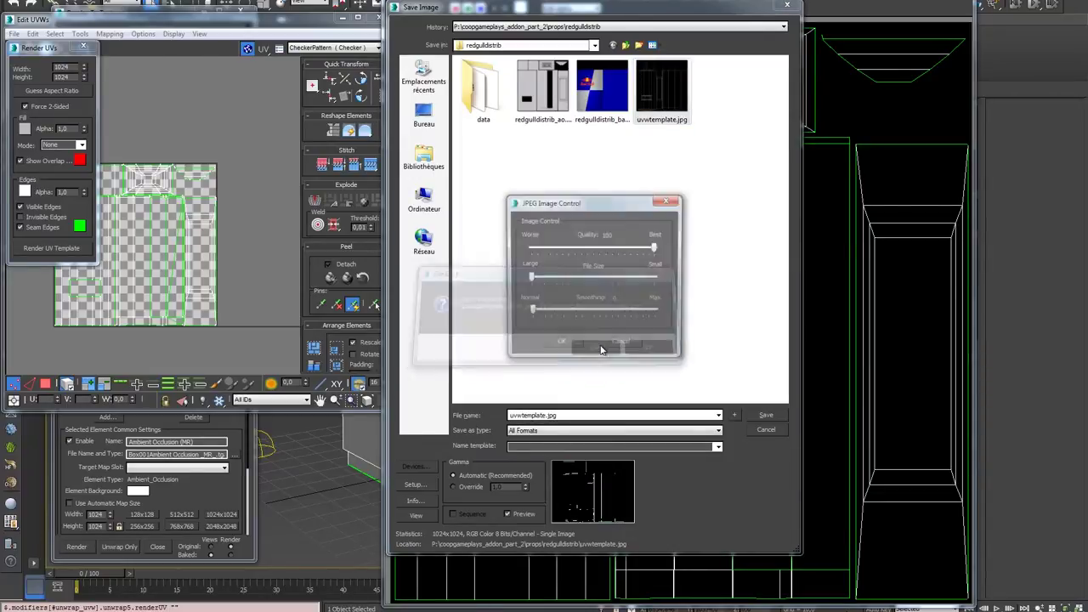
{"action": "left_click", "coordinate": [561, 344]}
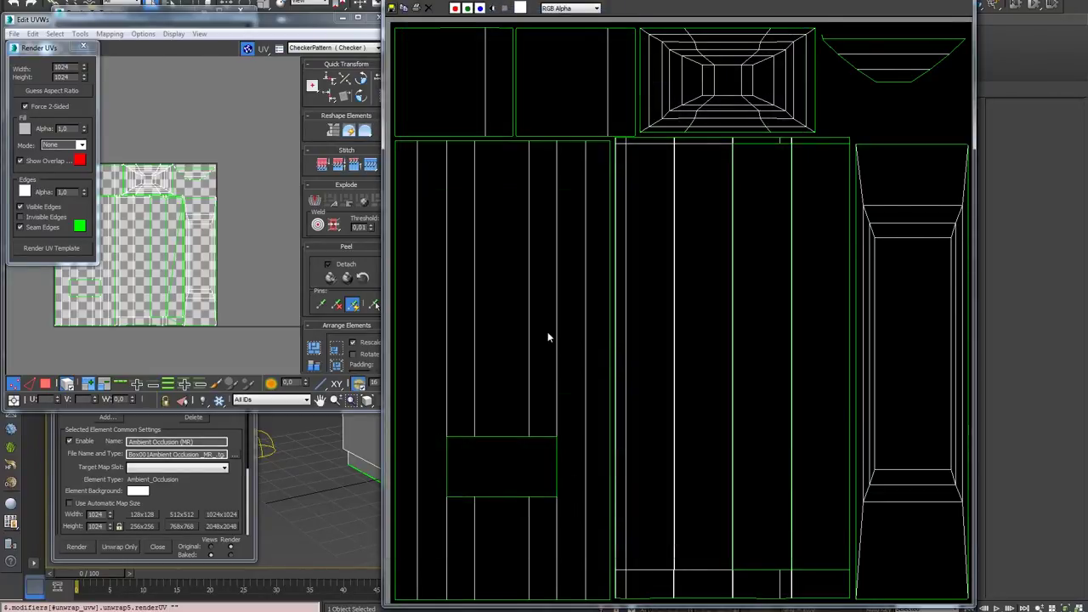
{"action": "left_click", "coordinate": [352, 12]}
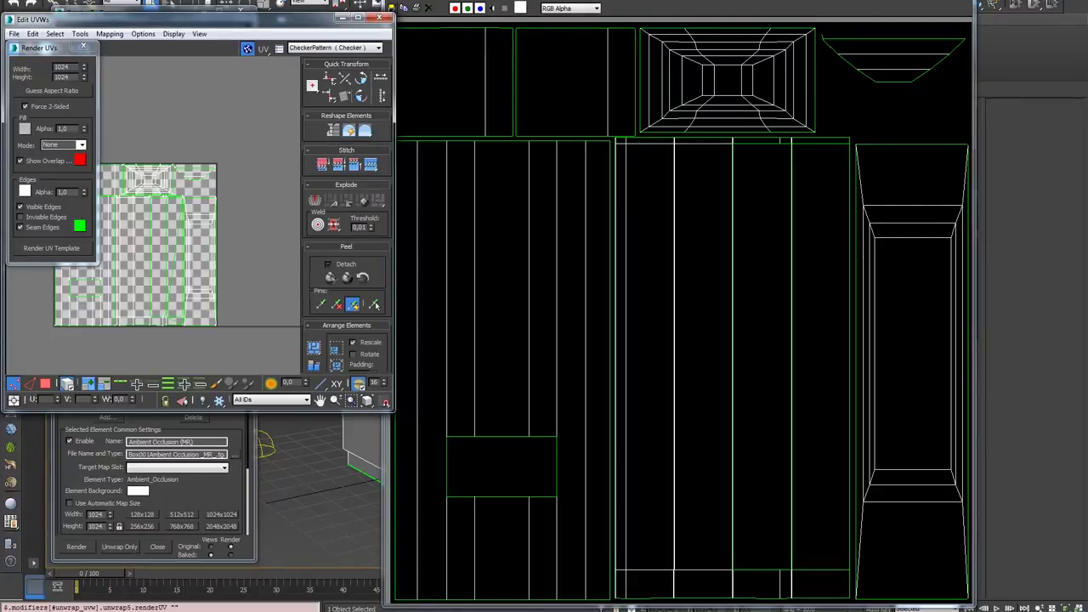
{"action": "key", "text": "alt+Tab"}
{"action": "left_click", "coordinate": [78, 2]}
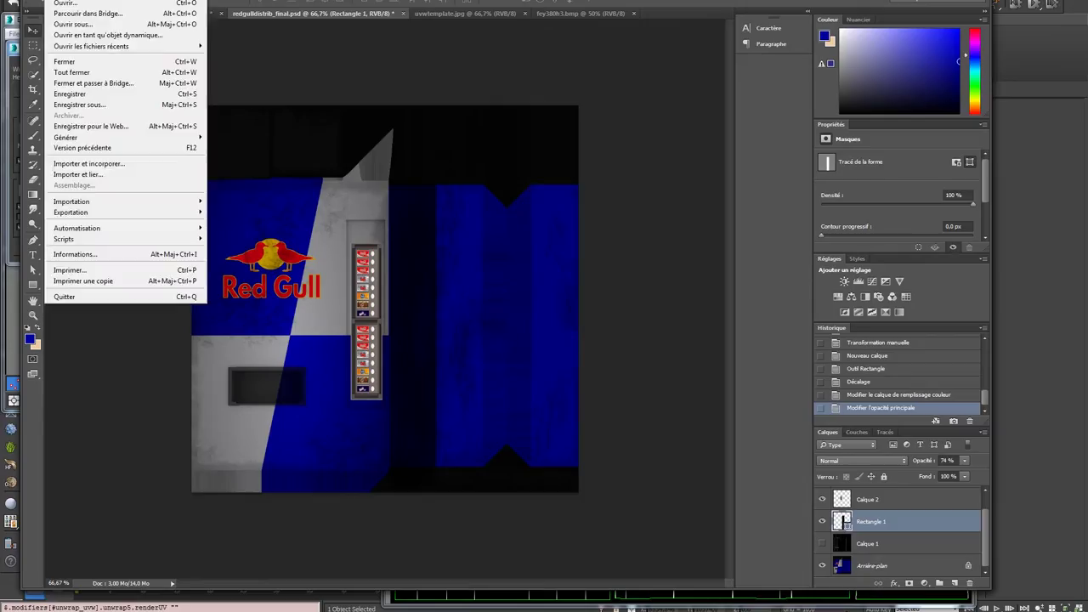
Step: Create a new 1024 × 1024 document
{"action": "key", "text": "ctrl+n"}
{"action": "double_click", "coordinate": [473, 185]}
{"action": "type", "text": "1024"}
{"action": "double_click", "coordinate": [475, 202]}
{"action": "type", "text": "1024"}
{"action": "left_click", "coordinate": [684, 137]}
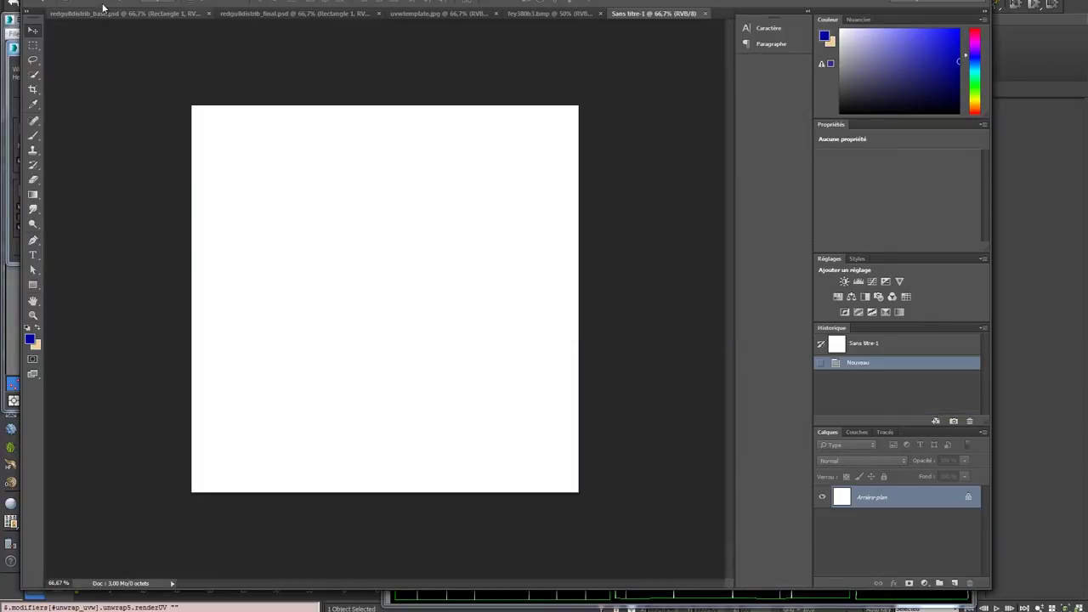
Step: Open uvwtemplate.jpg and drag the whole image into the new document as a layer
{"action": "left_click", "coordinate": [50, 1]}
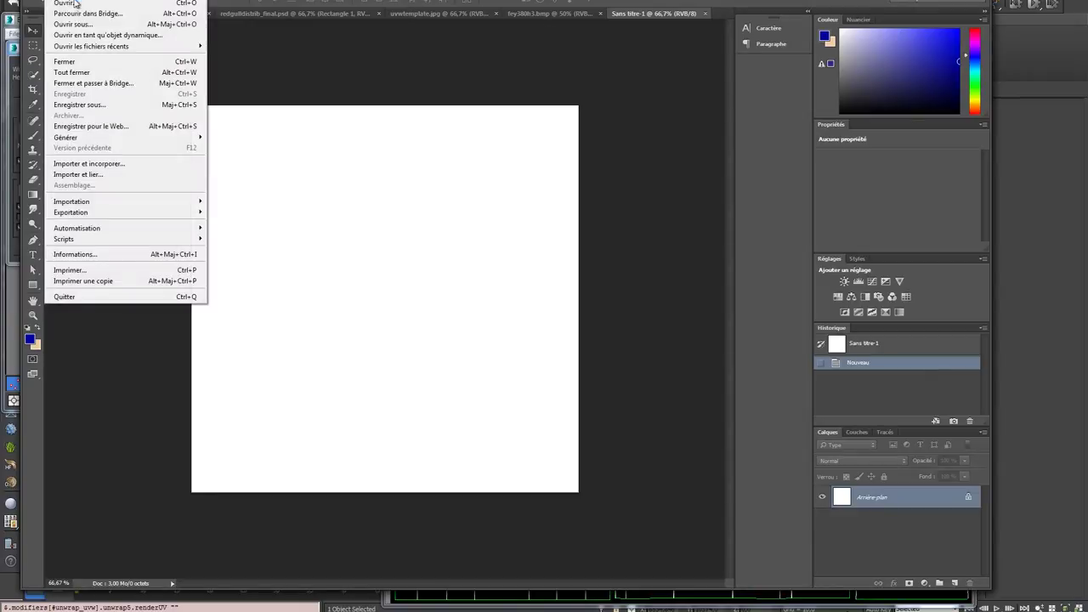
{"action": "left_click", "coordinate": [78, 8]}
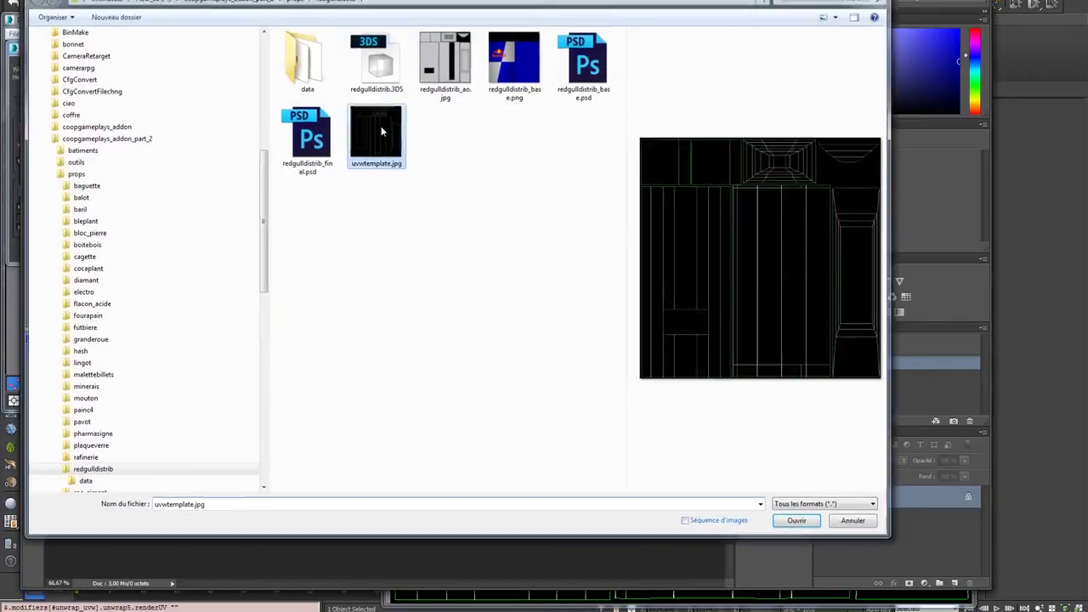
{"action": "double_click", "coordinate": [381, 126]}
{"action": "left_click", "coordinate": [528, 214]}
{"action": "left_click", "coordinate": [527, 214]}
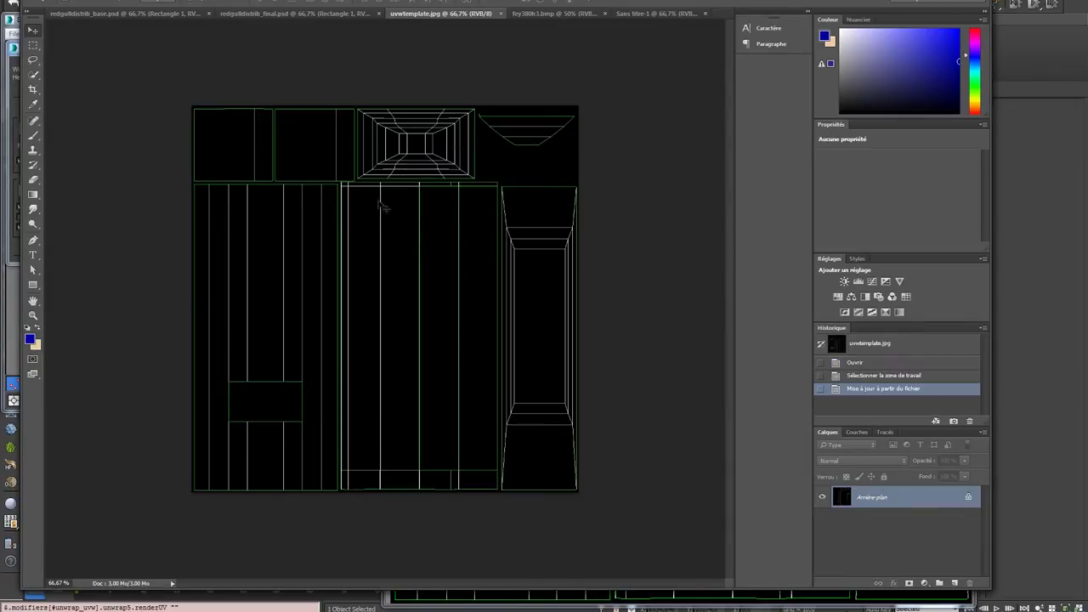
{"action": "key", "text": "ctrl+a"}
{"action": "mouse_move", "coordinate": [242, 137]}
{"action": "left_mouse_down"}
{"action": "mouse_move", "coordinate": [308, 31]}
{"action": "mouse_move", "coordinate": [655, 18]}
{"action": "mouse_move", "coordinate": [236, 158]}
{"action": "left_mouse_up"}
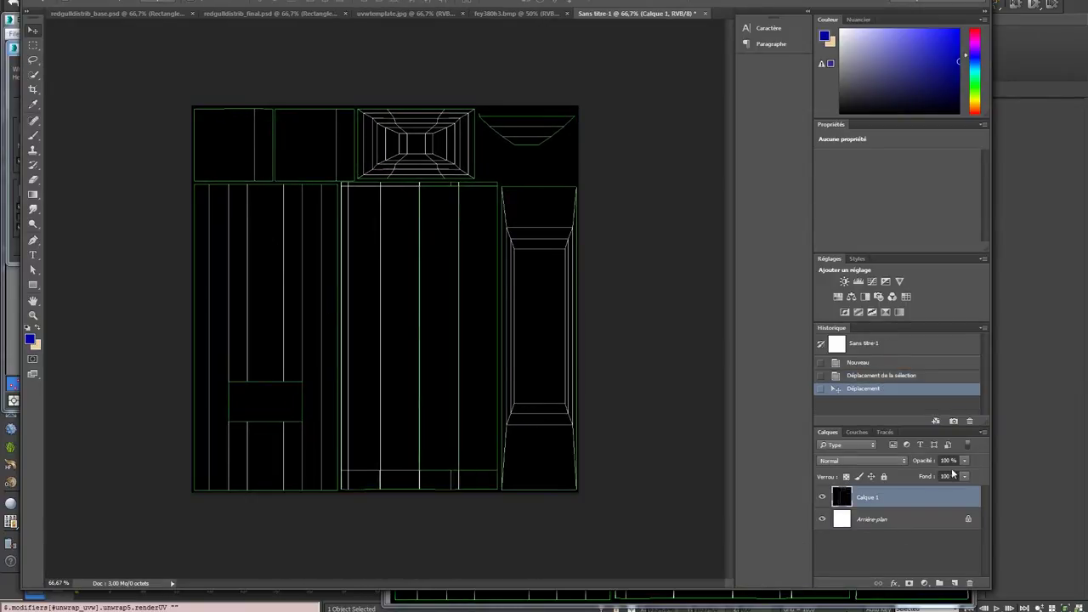
Step: Lower the UV template layer's opacity and add a new layer above the white background
{"action": "left_click_drag", "start_coordinate": [964, 461], "coordinate": [935, 470]}
{"action": "left_click", "coordinate": [902, 519]}
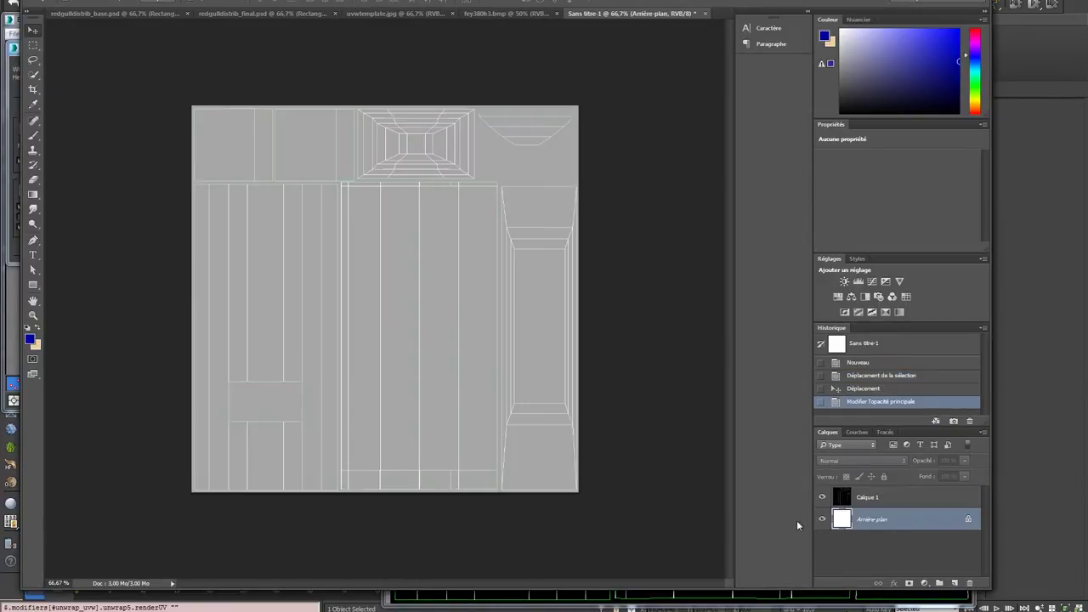
{"action": "left_click", "coordinate": [953, 585]}
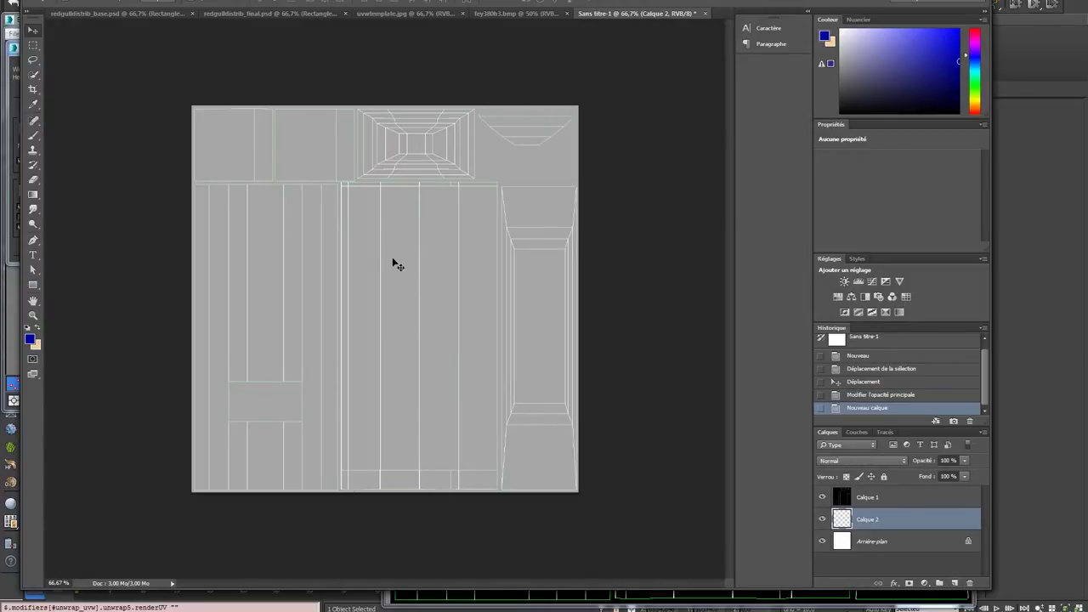
Step: Draw a rectangle over the central front panel and fill it with dark blue #0000a0
{"action": "left_click", "coordinate": [35, 287]}
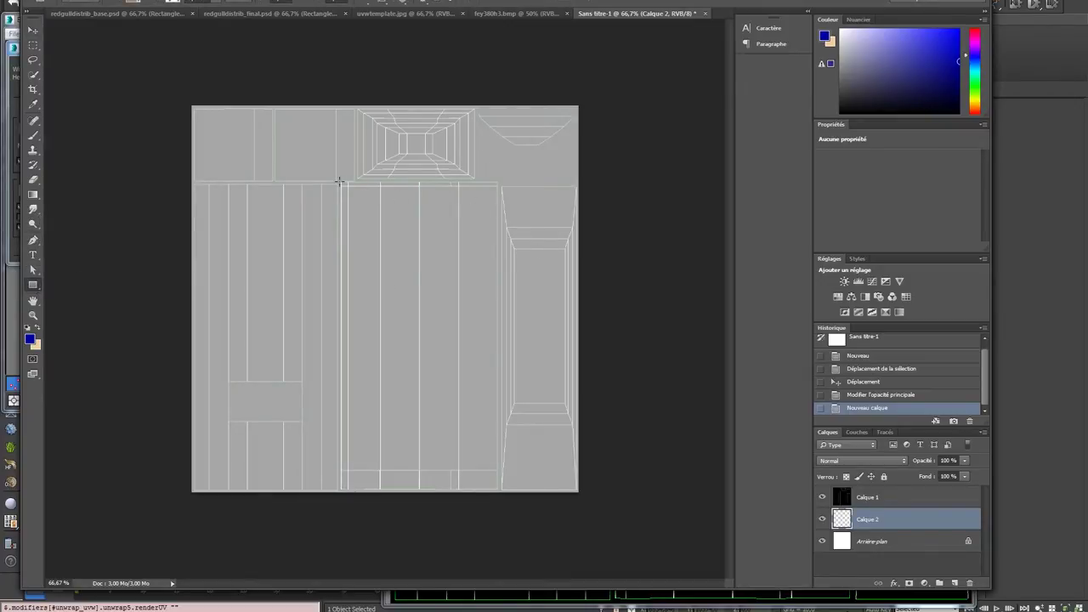
{"action": "mouse_move", "coordinate": [340, 183]}
{"action": "left_mouse_down"}
{"action": "mouse_move", "coordinate": [457, 377]}
{"action": "mouse_move", "coordinate": [500, 491]}
{"action": "left_mouse_up"}
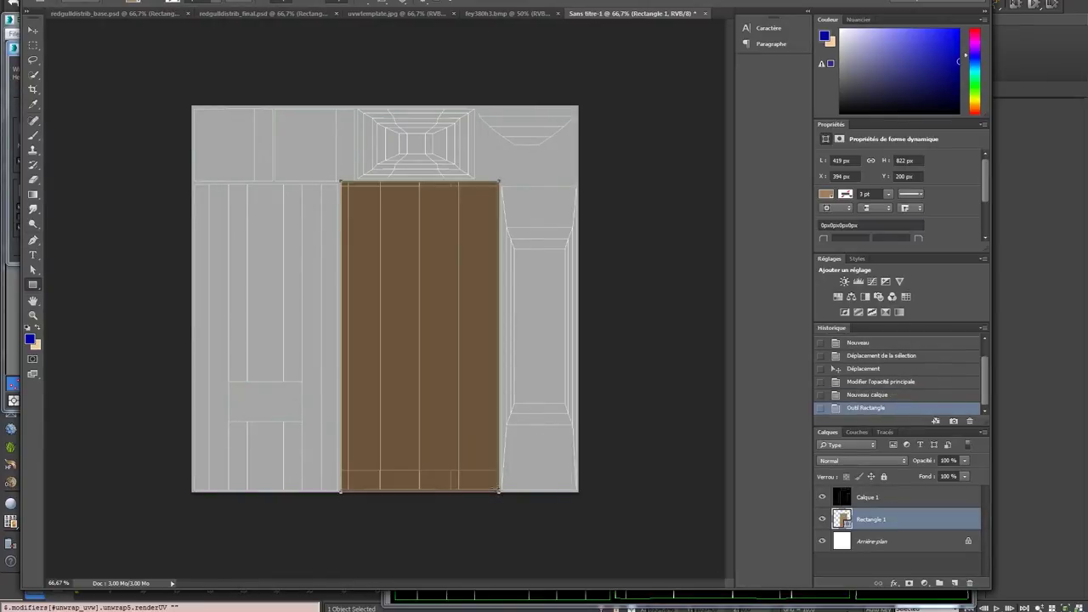
{"action": "left_click", "coordinate": [137, 2]}
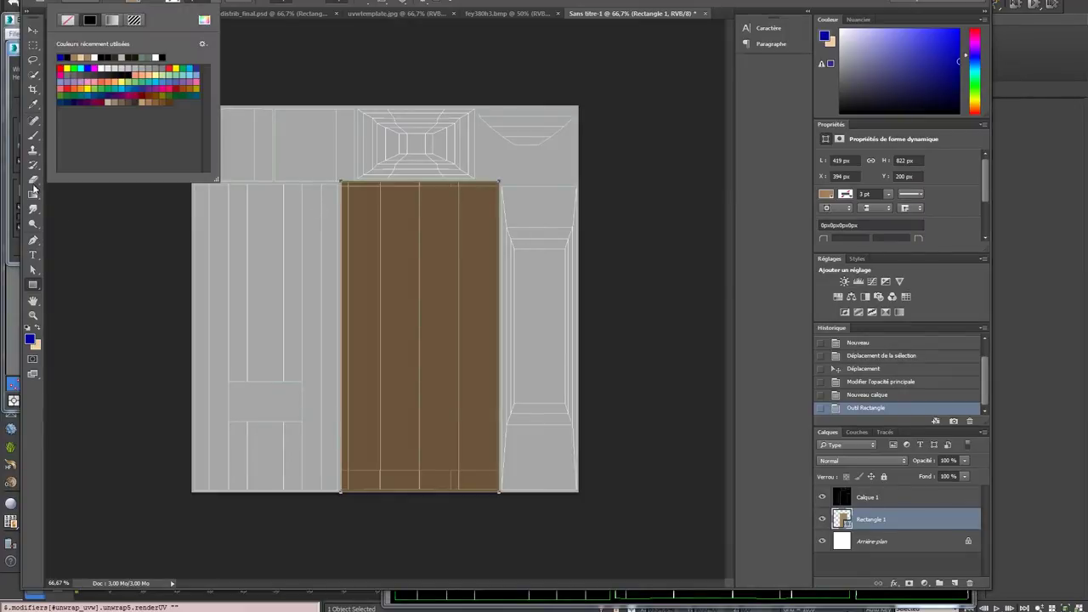
{"action": "left_click", "coordinate": [31, 339]}
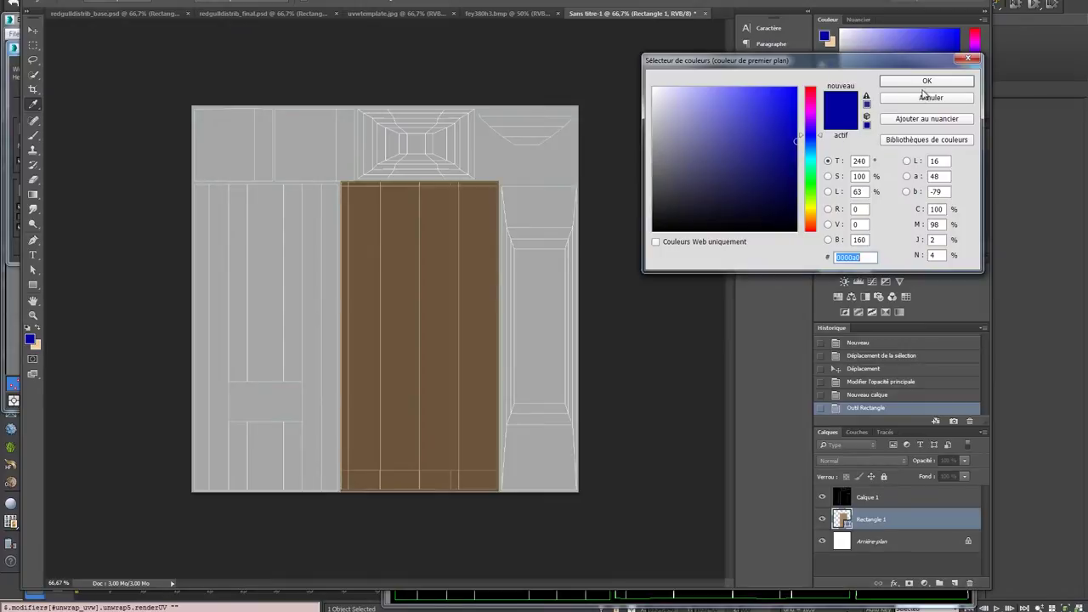
{"action": "left_click", "coordinate": [888, 81]}
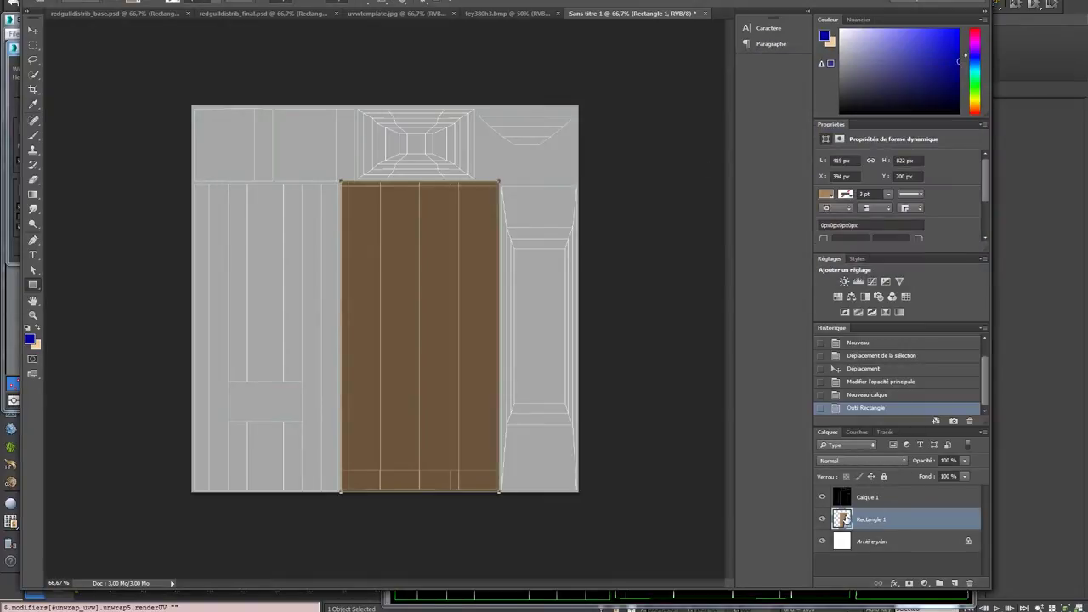
{"action": "double_click", "coordinate": [844, 519]}
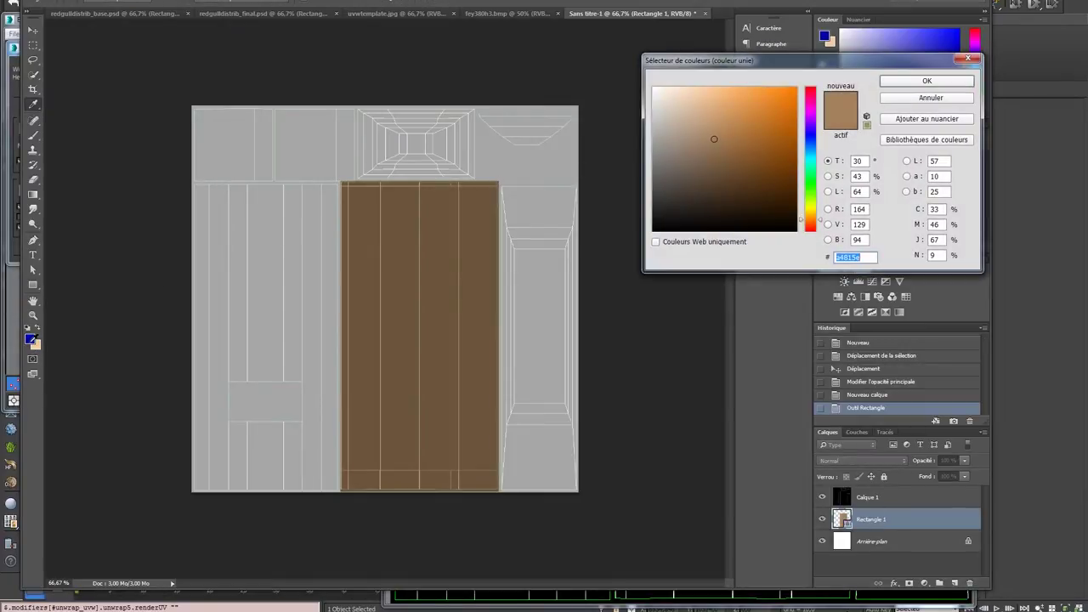
{"action": "left_click", "coordinate": [31, 338]}
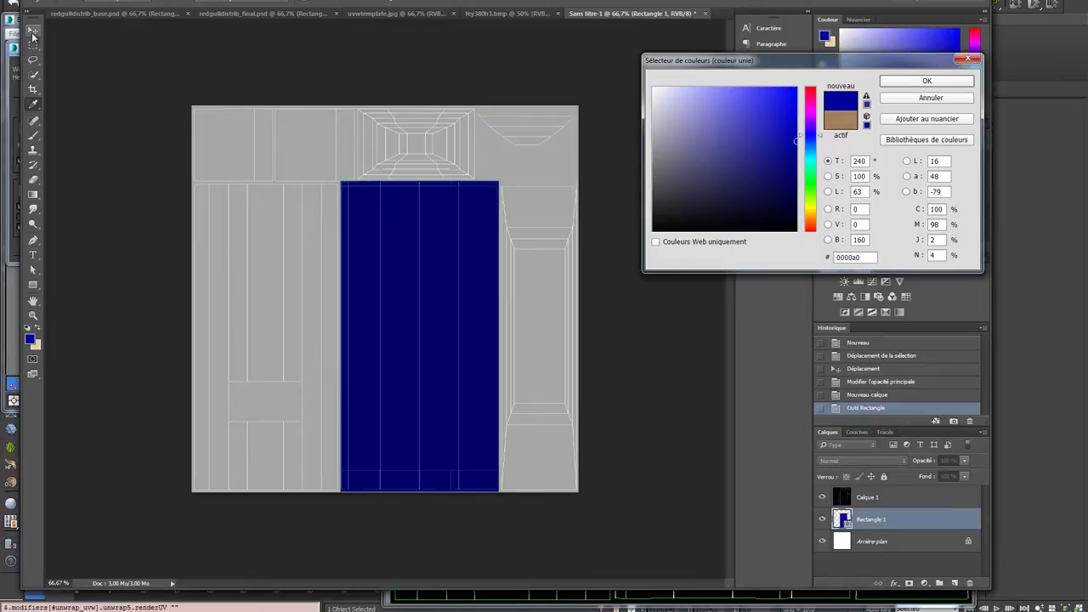
{"action": "left_click", "coordinate": [953, 82]}
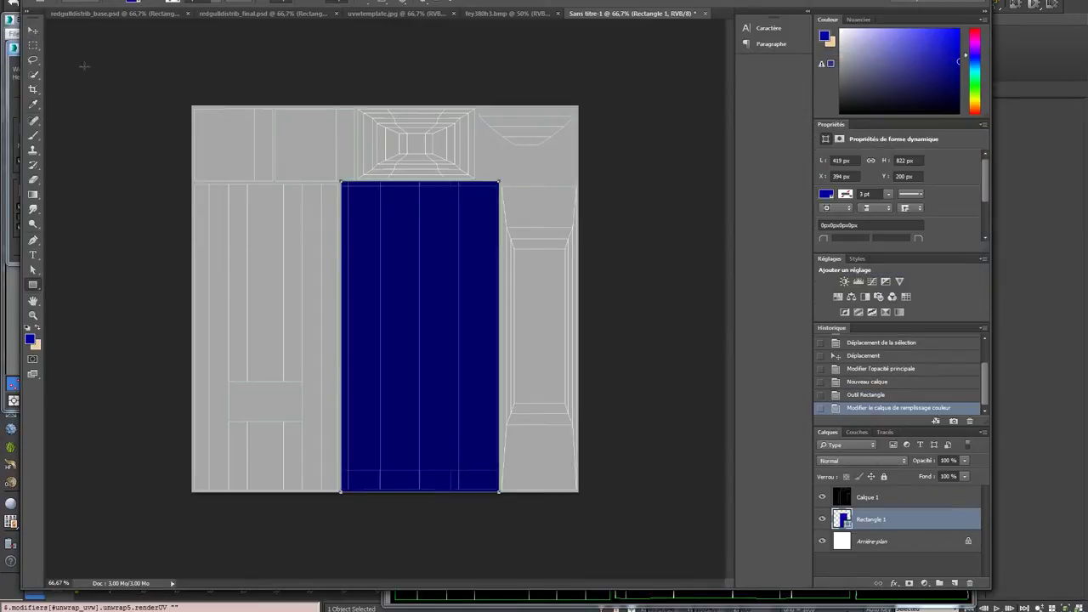
{"action": "left_click", "coordinate": [25, 33]}
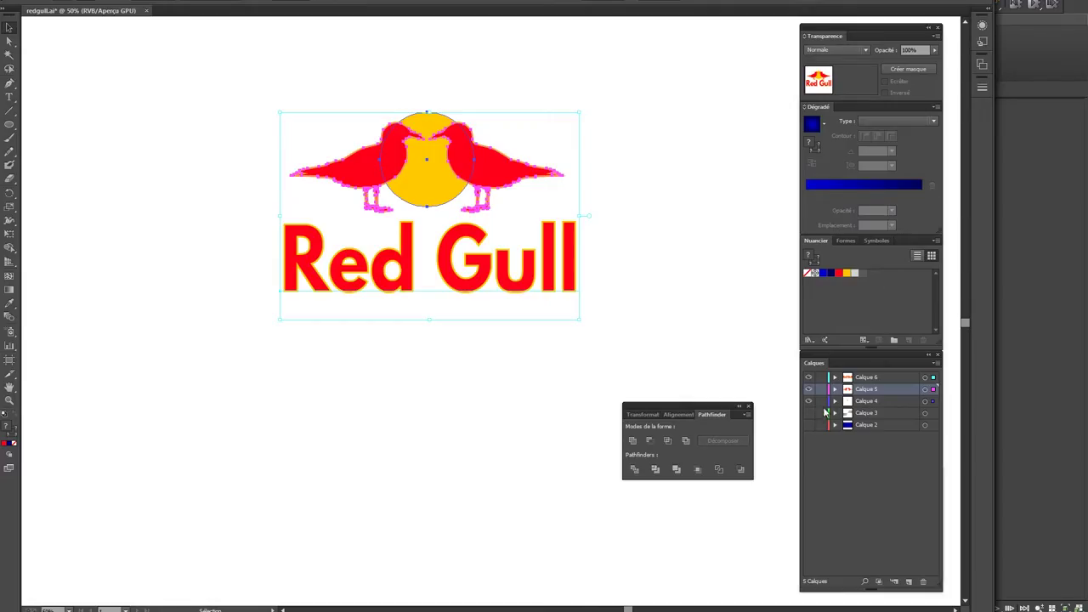
Step: Hide the Red Gull logo layers Calque 4–6 and select the blue and grey gradient shapes
{"action": "left_click_drag", "start_coordinate": [809, 402], "coordinate": [809, 376]}
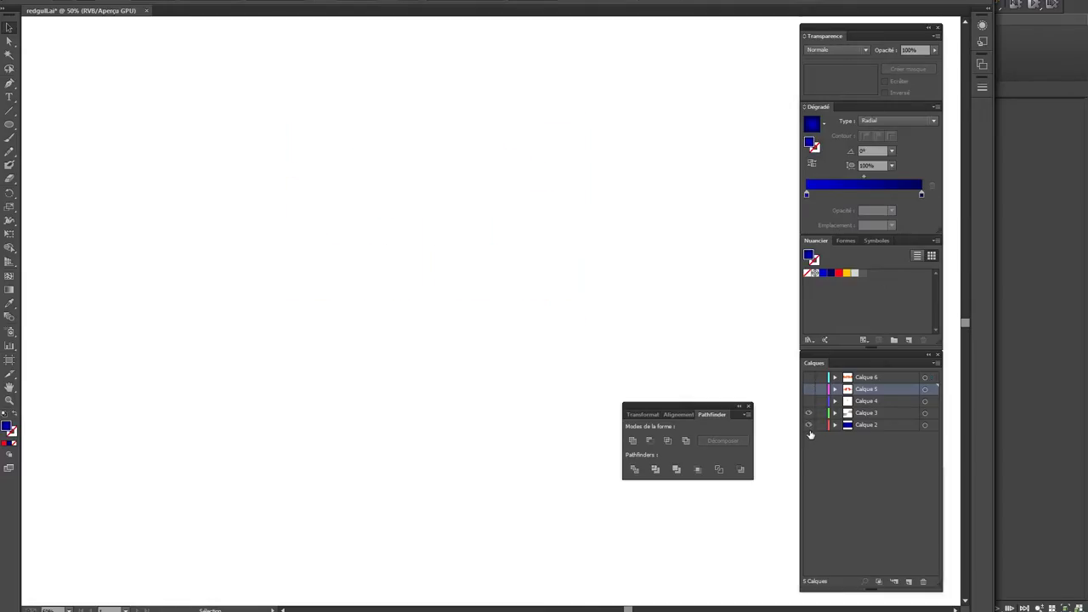
{"action": "left_click", "coordinate": [522, 316]}
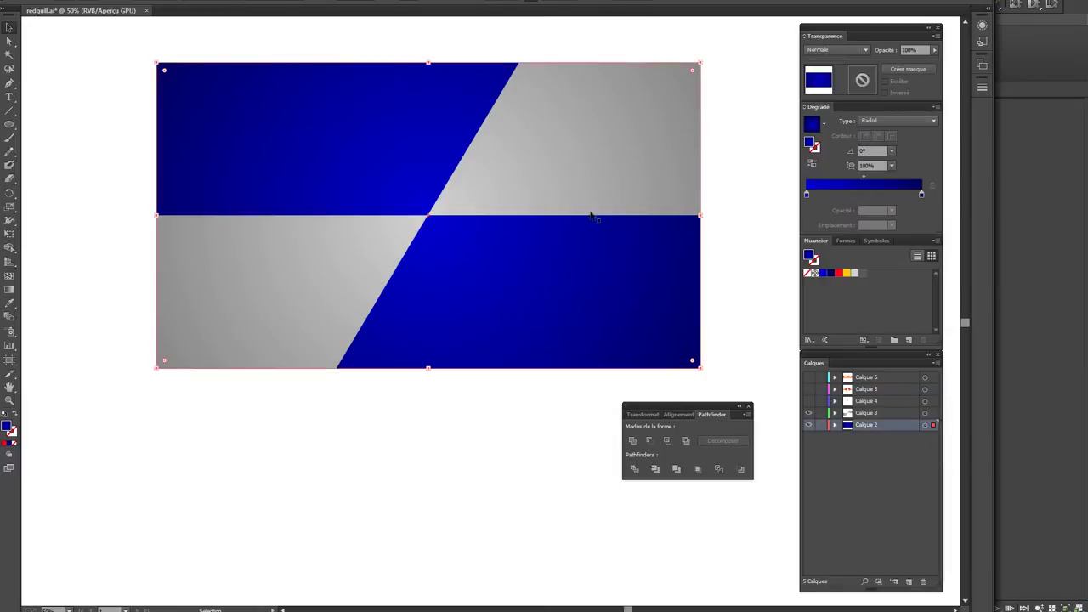
{"action": "left_click_drag", "start_coordinate": [704, 212], "coordinate": [699, 226]}
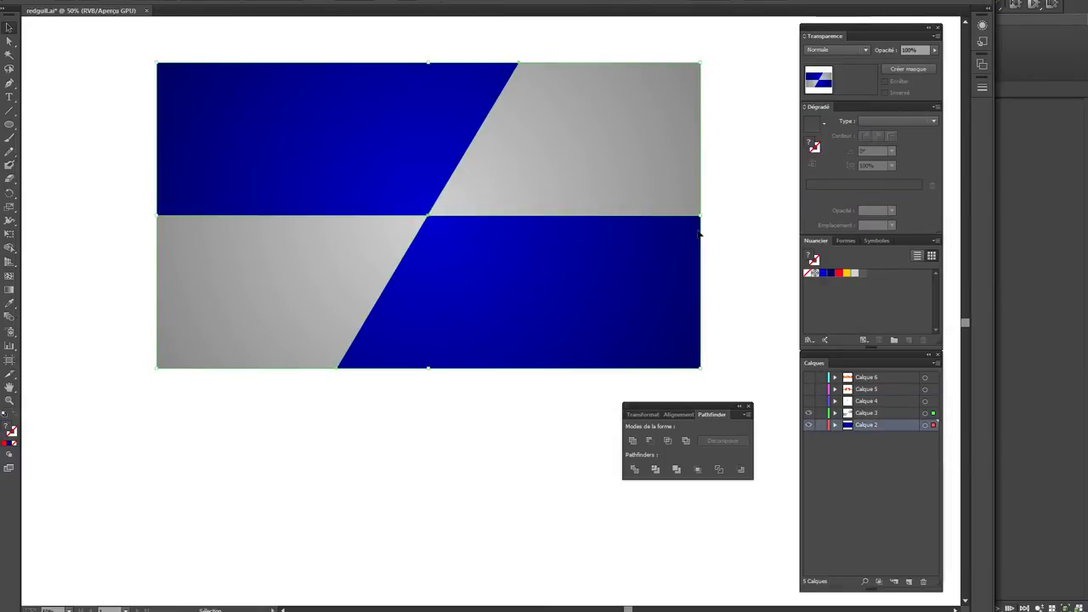
{"action": "left_click", "coordinate": [670, 286]}
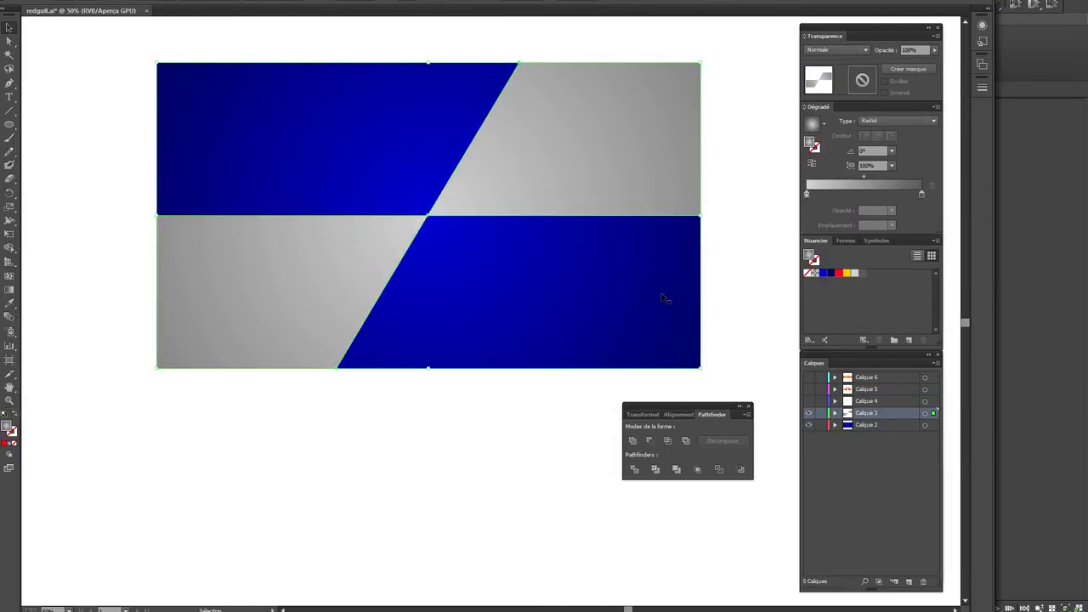
{"action": "key", "text": "a"}
{"action": "key", "text": "v"}
Step: Try pasting the artwork into the Photoshop texture as a smart object, then cancel it
{"action": "key", "text": "alt+Tab"}
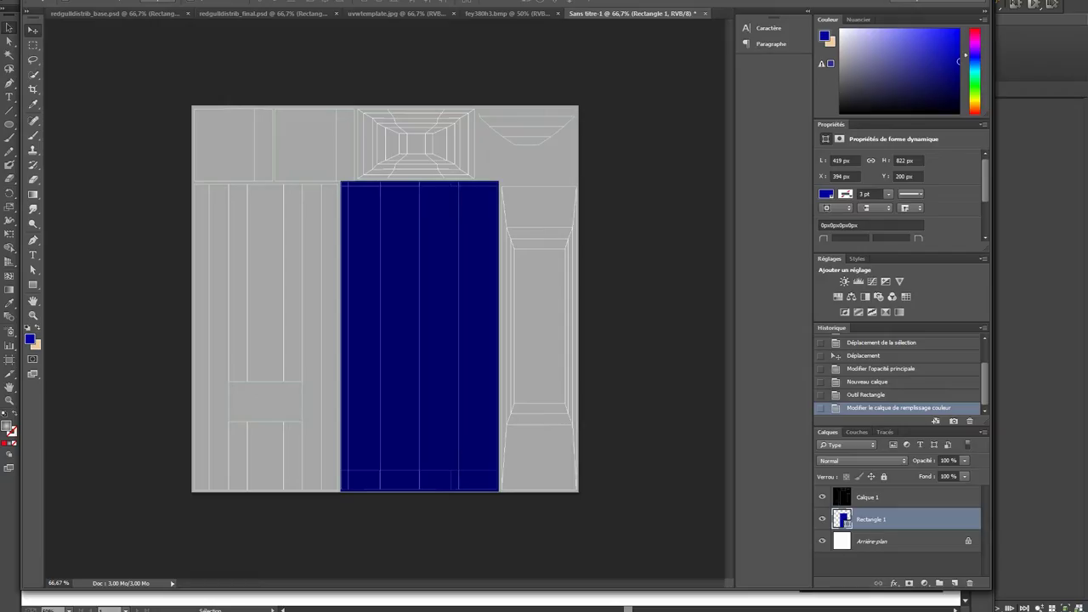
{"action": "key", "text": "ctrl+v"}
{"action": "left_click", "coordinate": [581, 186]}
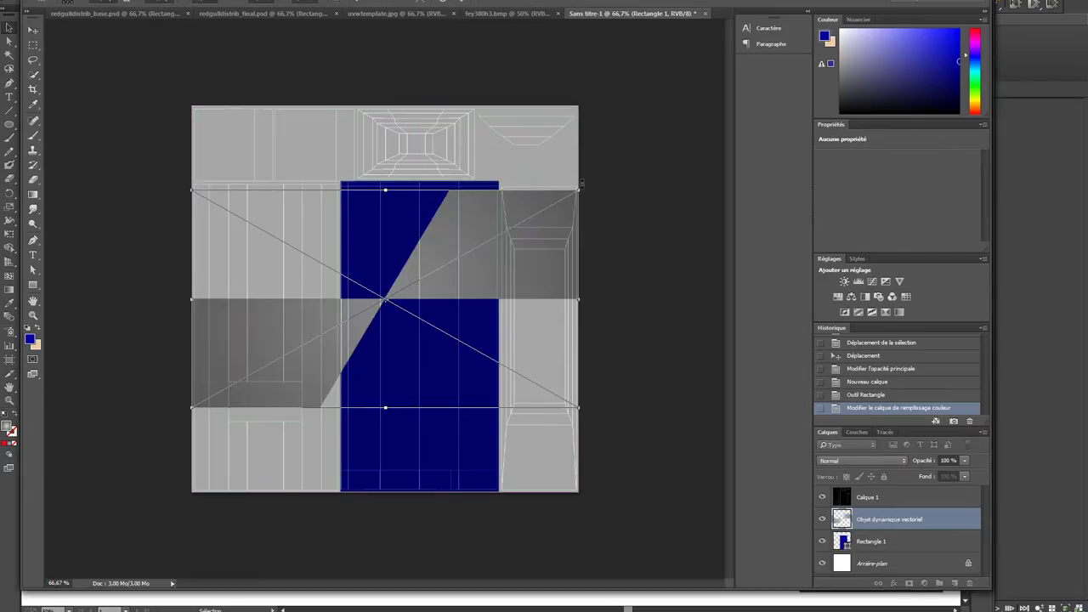
{"action": "key", "text": "Escape"}
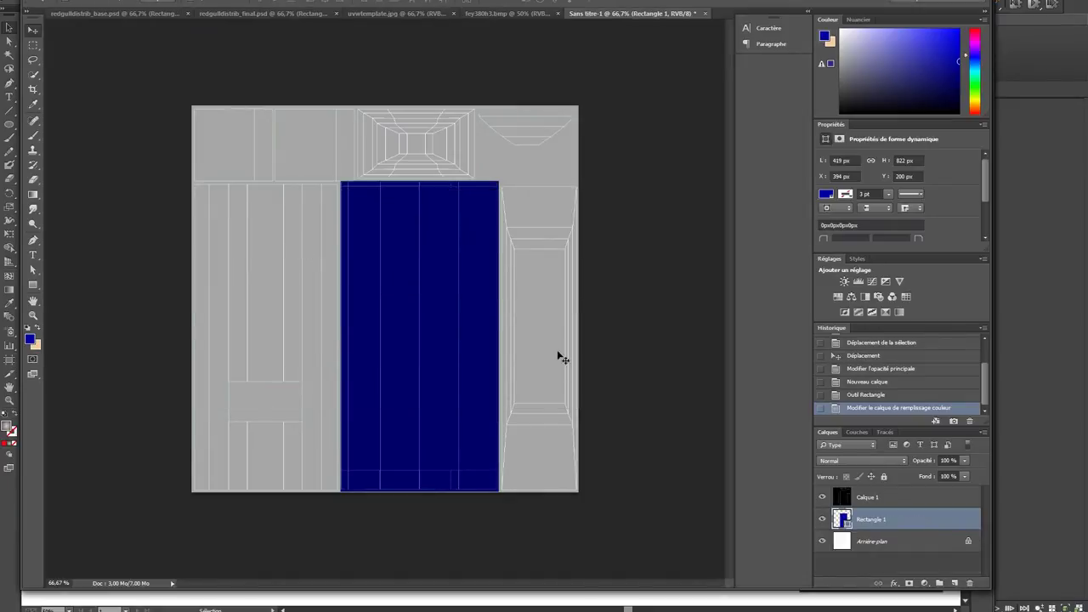
{"action": "key", "text": "alt+Tab"}
Step: Reselect both the blue and grey gradient shapes together with the Selection tool
{"action": "left_click", "coordinate": [400, 153]}
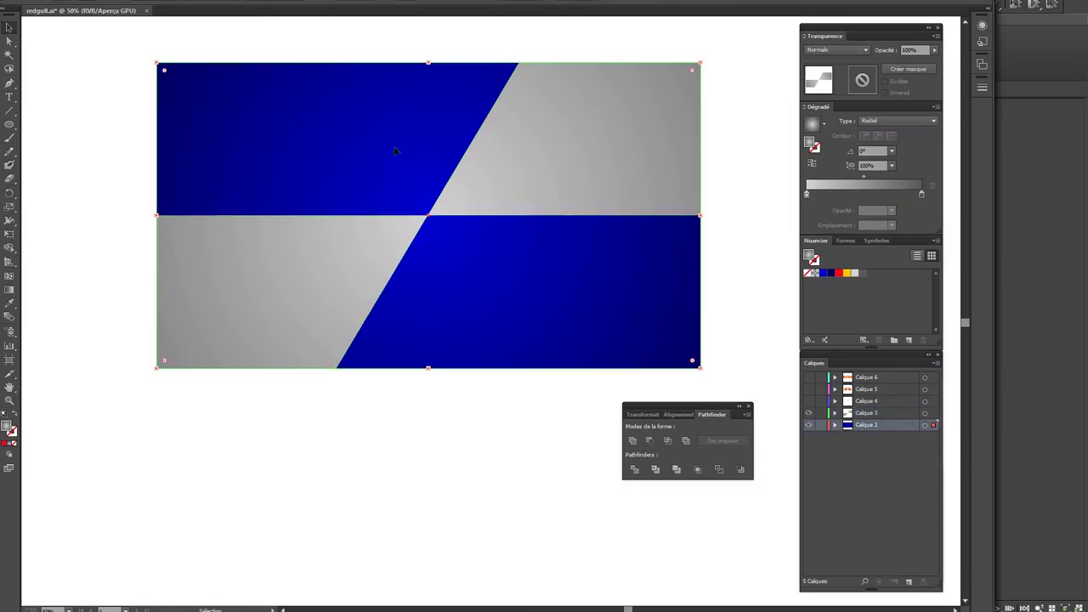
{"action": "left_click", "coordinate": [339, 255]}
{"action": "key", "text": "a"}
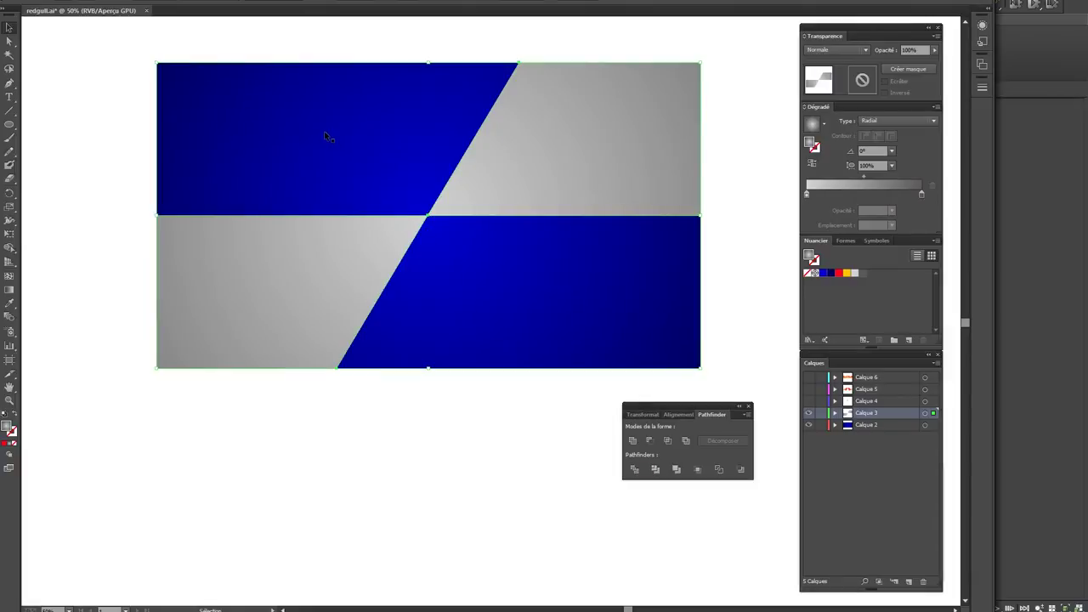
{"action": "left_click", "coordinate": [326, 136]}
{"action": "key", "text": "v"}
{"action": "left_click", "coordinate": [306, 246], "text": "shift"}
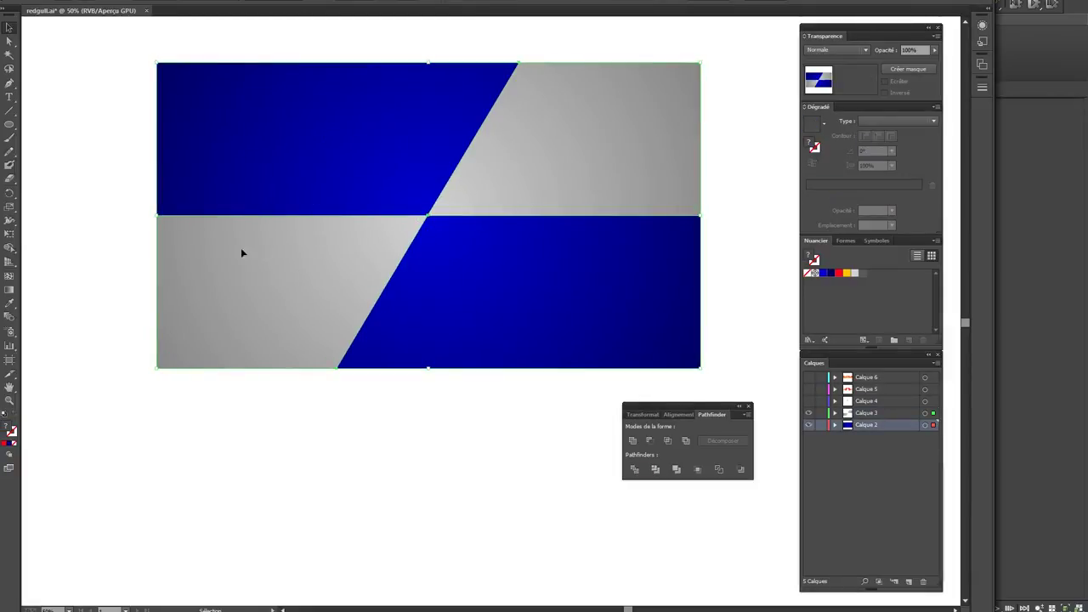
{"action": "left_click", "coordinate": [184, 263], "text": "shift"}
{"action": "left_click", "coordinate": [241, 150]}
Step: Paste the blue-and-grey artwork as a smart object and scale it to 13.9 × 29 cm over the left UV panel
{"action": "key", "text": "a"}
{"action": "key", "text": "alt+Tab"}
{"action": "key", "text": "ctrl+v"}
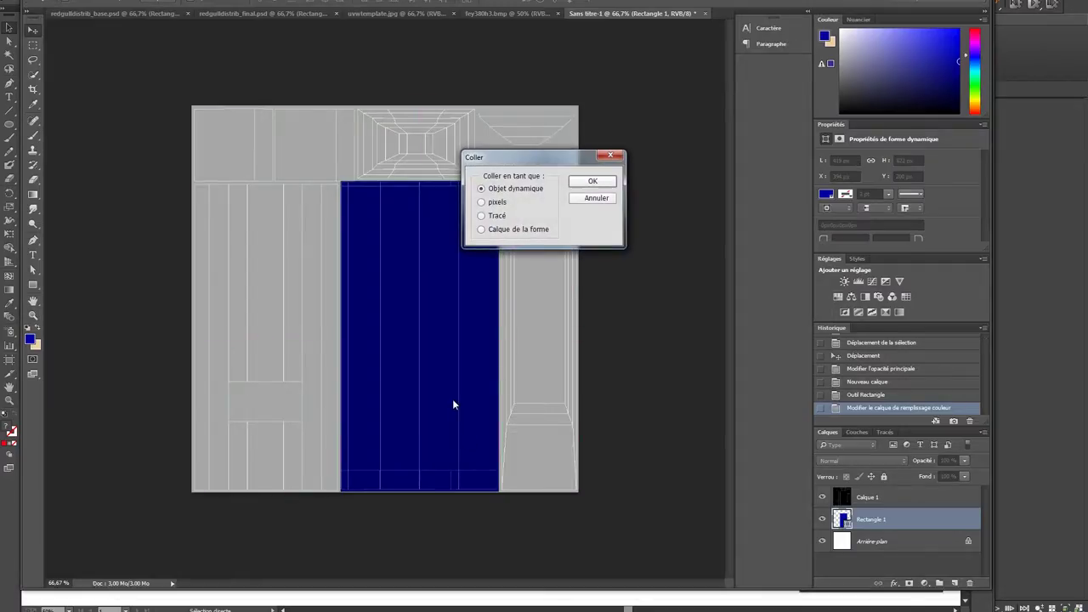
{"action": "left_click", "coordinate": [584, 183]}
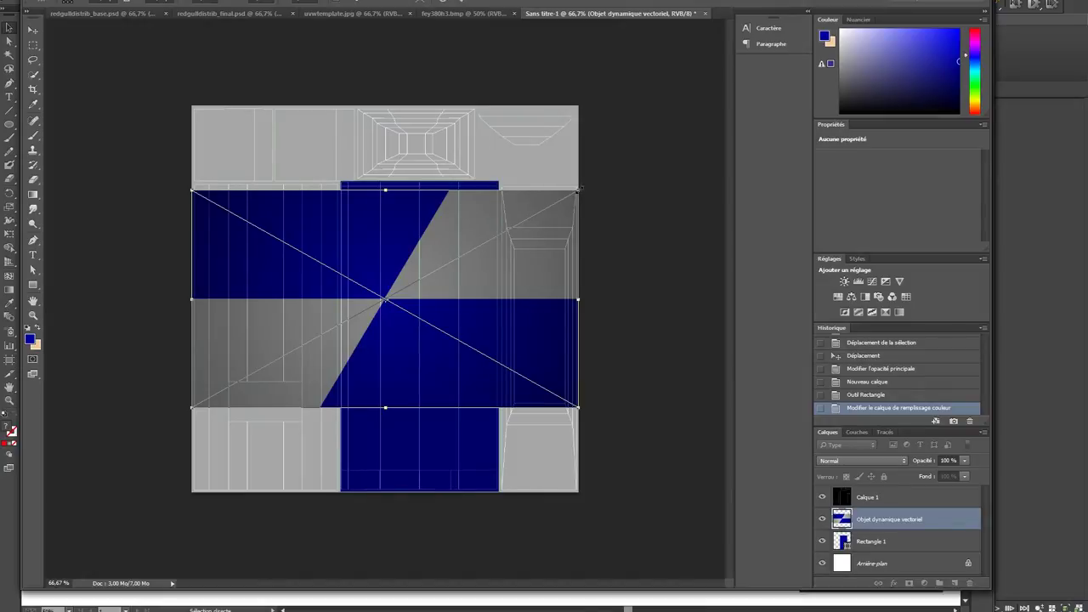
{"action": "left_click_drag", "start_coordinate": [579, 191], "coordinate": [340, 182]}
{"action": "left_click_drag", "start_coordinate": [265, 408], "coordinate": [267, 491]}
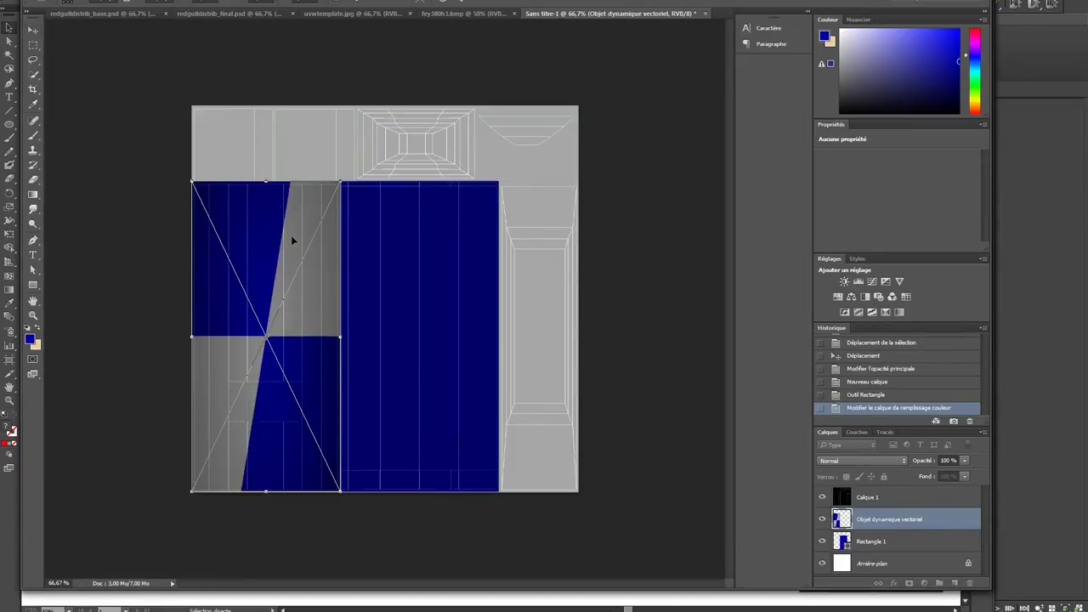
{"action": "key", "text": "Return"}
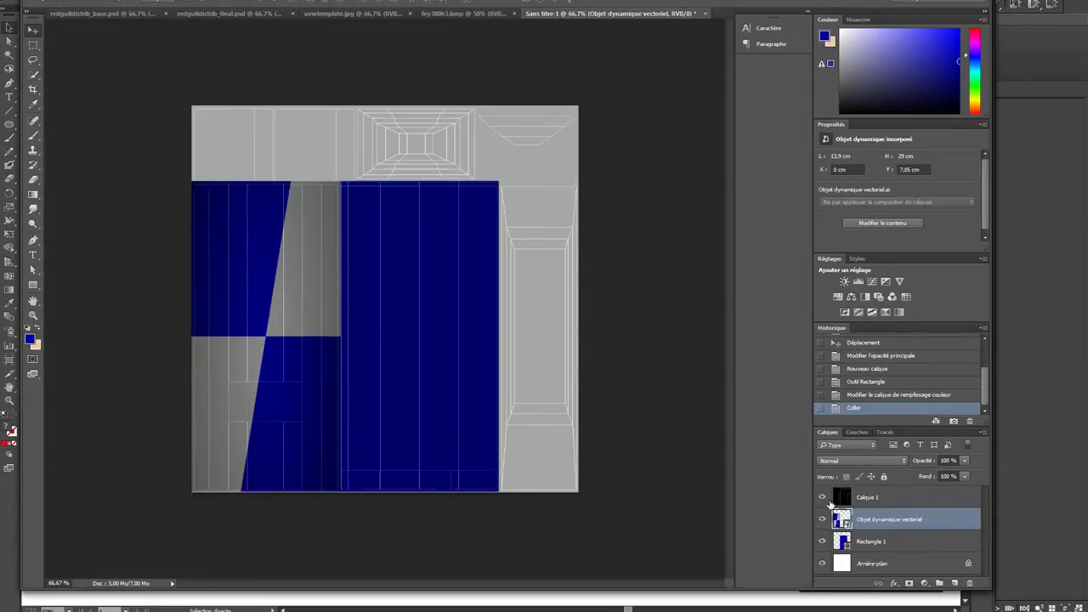
{"action": "left_click", "coordinate": [822, 498]}
Step: From the Save As dialog, delete the old redgulldistrib_final.psd and redgulldistrib_base.psd files
{"action": "key", "text": "ctrl+shift+s"}
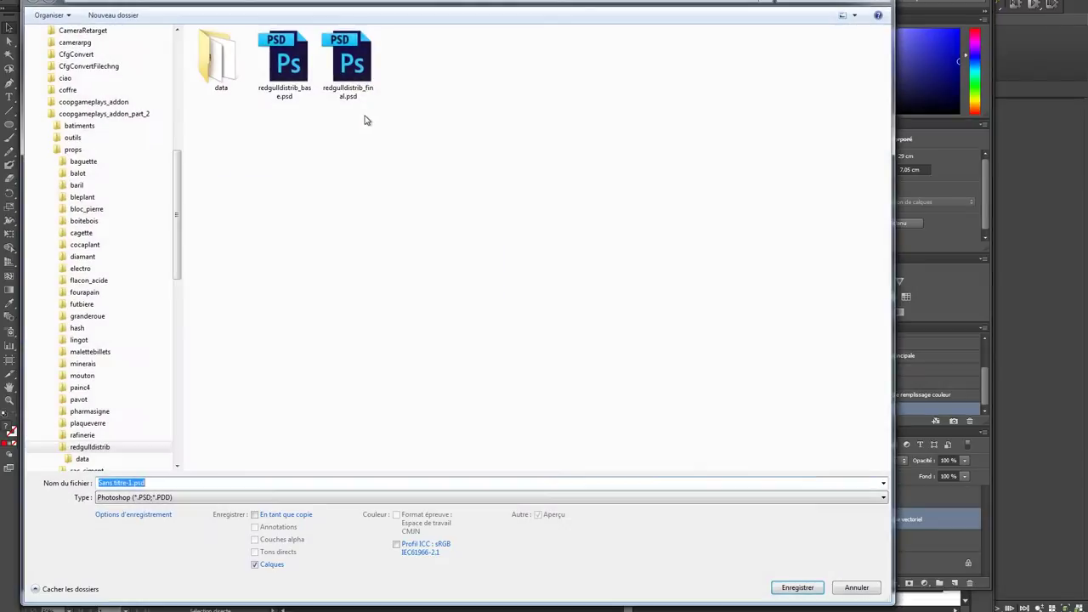
{"action": "left_click", "coordinate": [301, 76]}
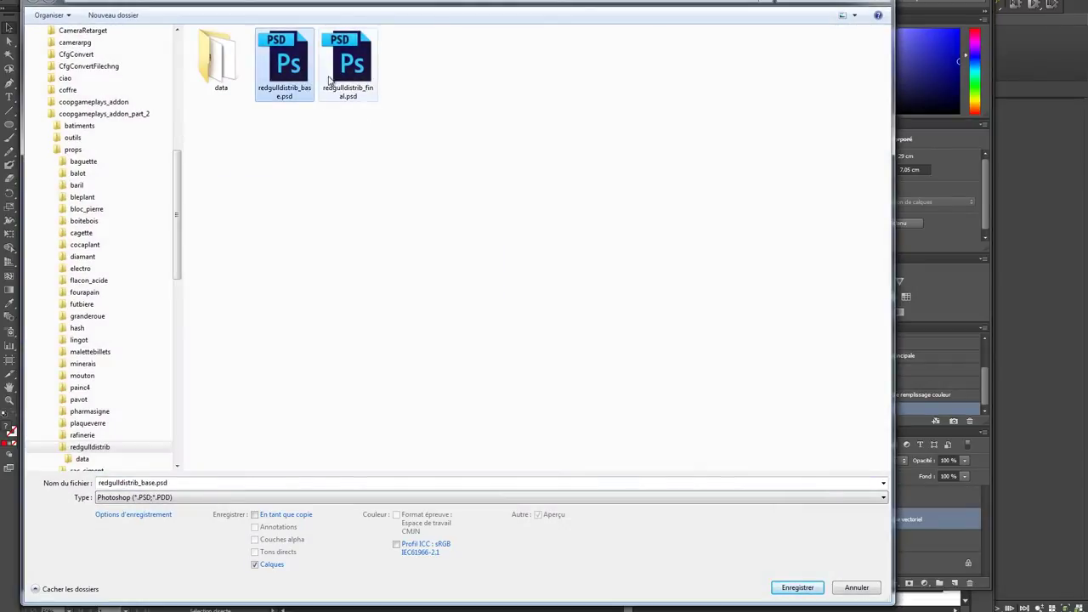
{"action": "left_click", "coordinate": [342, 75]}
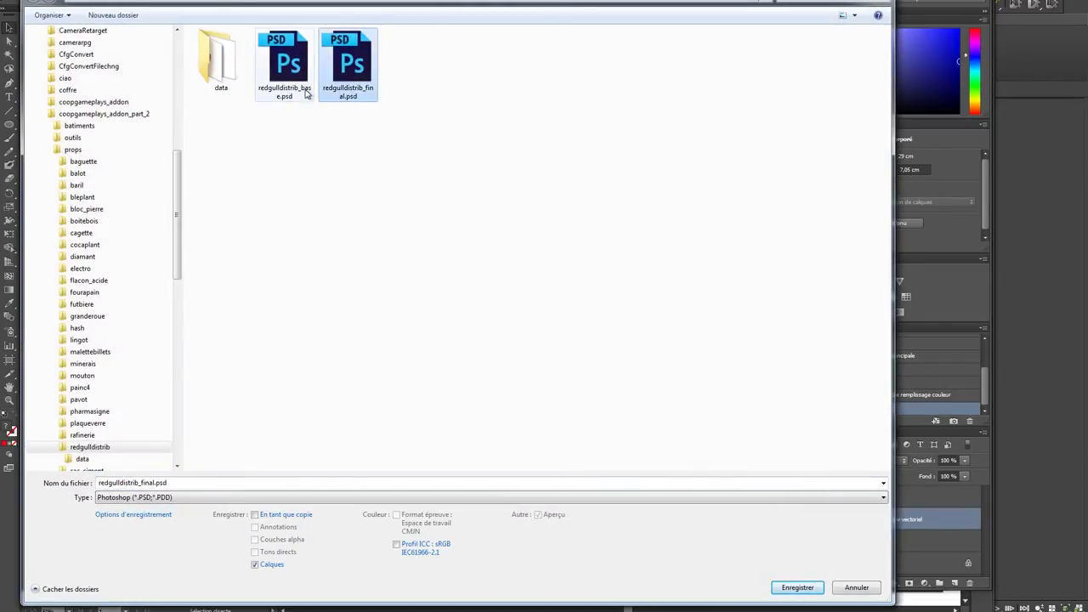
{"action": "key", "text": "Delete"}
{"action": "key", "text": "Return"}
{"action": "key", "text": "Delete"}
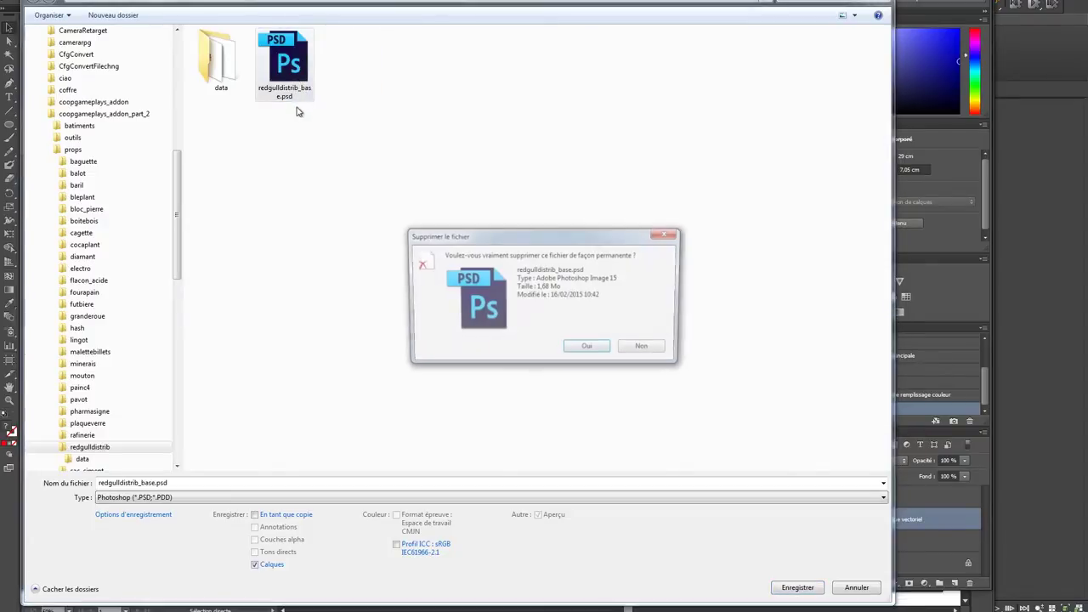
{"action": "key", "text": "Return"}
Step: Save the texture as redgulldistrib.psd, accepting the Photoshop format options
{"action": "left_click", "coordinate": [188, 482]}
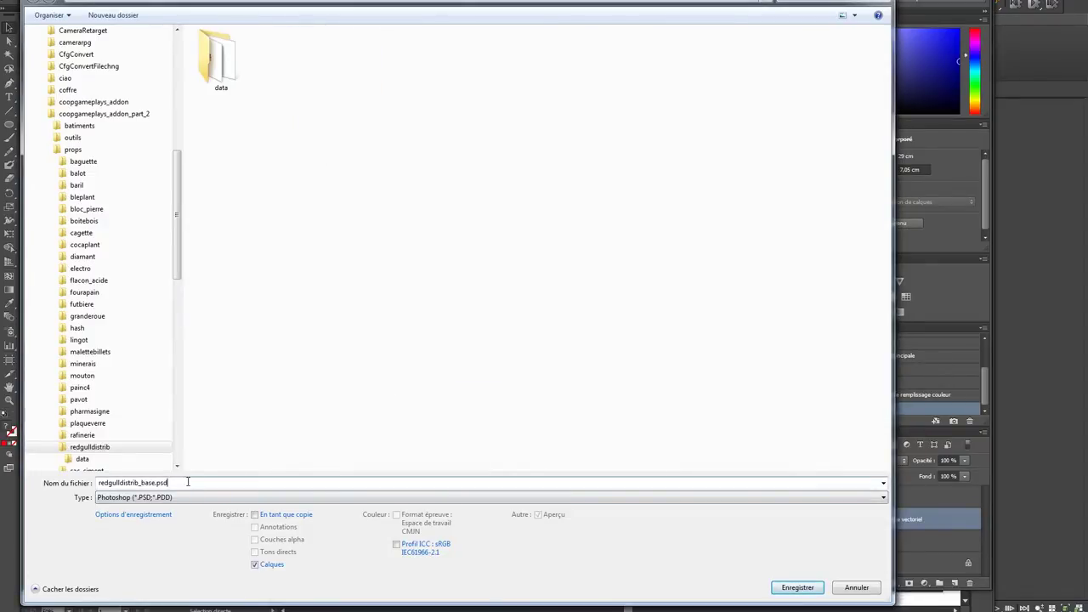
{"action": "left_click", "coordinate": [155, 482]}
{"action": "key", "text": "BackSpace"}
{"action": "key", "text": "BackSpace"}
{"action": "key", "text": "BackSpace"}
{"action": "key", "text": "Return"}
{"action": "left_click", "coordinate": [705, 174]}
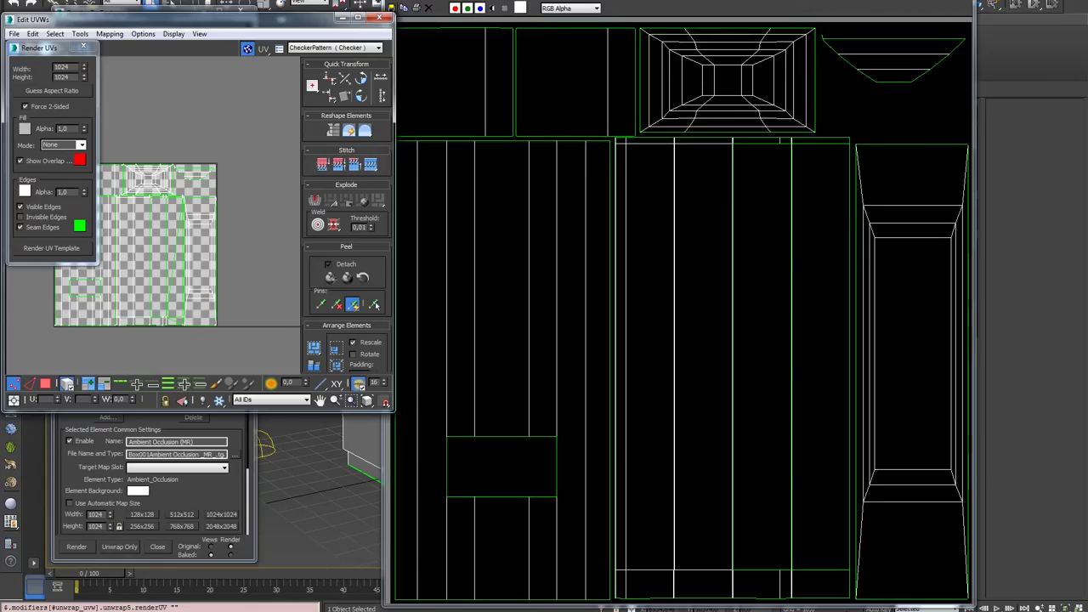
Step: Close the UV template, UV editor and render-to-texture windows
{"action": "left_click", "coordinate": [972, 4]}
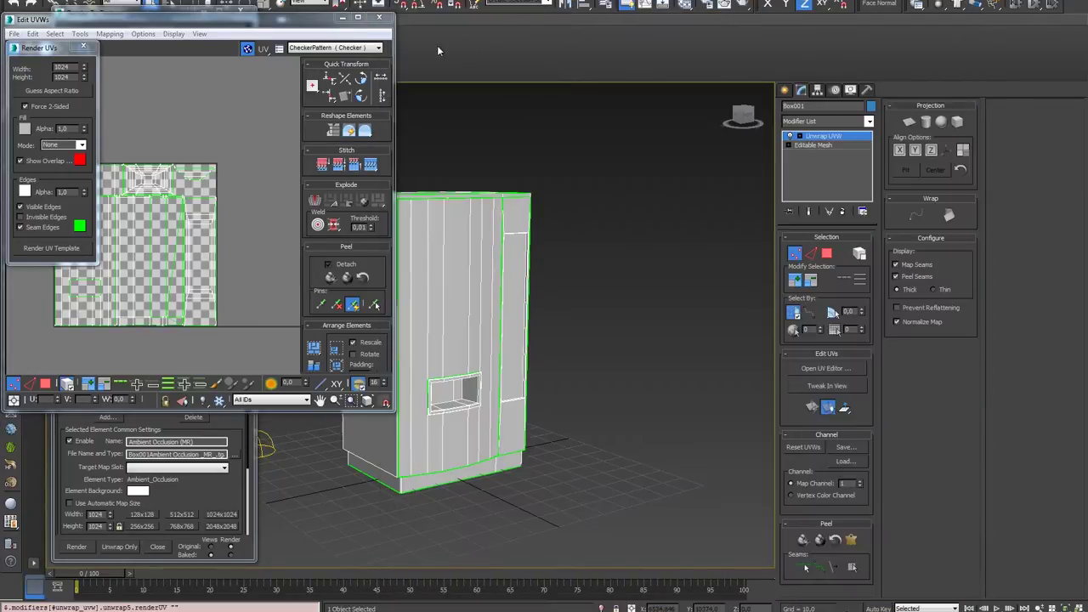
{"action": "left_click", "coordinate": [378, 17]}
{"action": "left_click", "coordinate": [243, 13]}
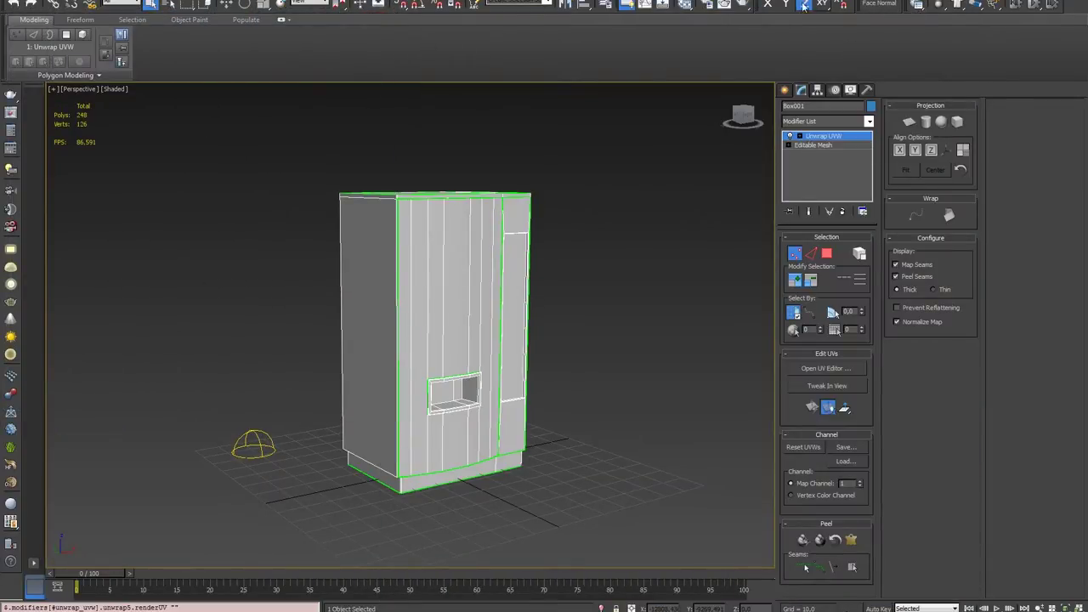
Step: Load redgulldistrib.psd into Map #1, wire it to Material #25's diffuse, and apply it to the vending machine
{"action": "left_click", "coordinate": [699, 6]}
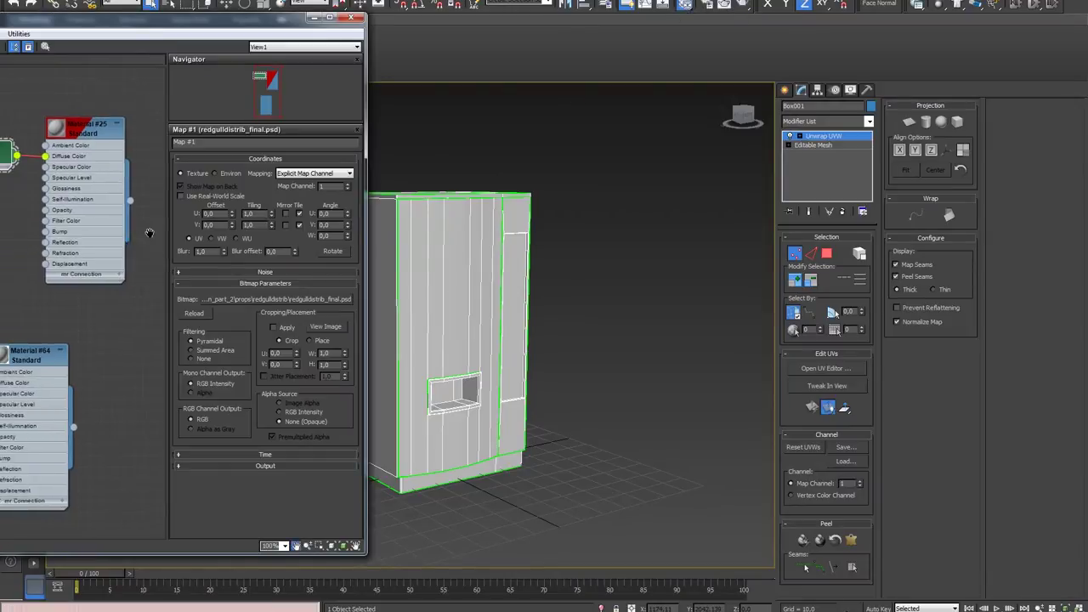
{"action": "left_click", "coordinate": [287, 299]}
{"action": "double_click", "coordinate": [157, 132]}
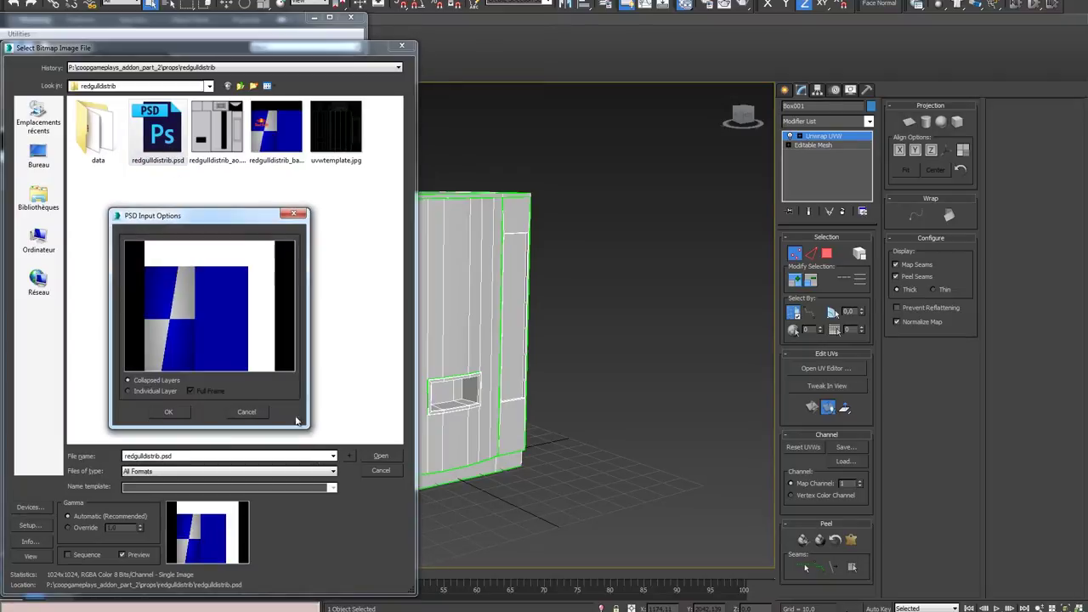
{"action": "left_click", "coordinate": [169, 410]}
{"action": "left_click_drag", "start_coordinate": [49, 141], "coordinate": [87, 141]}
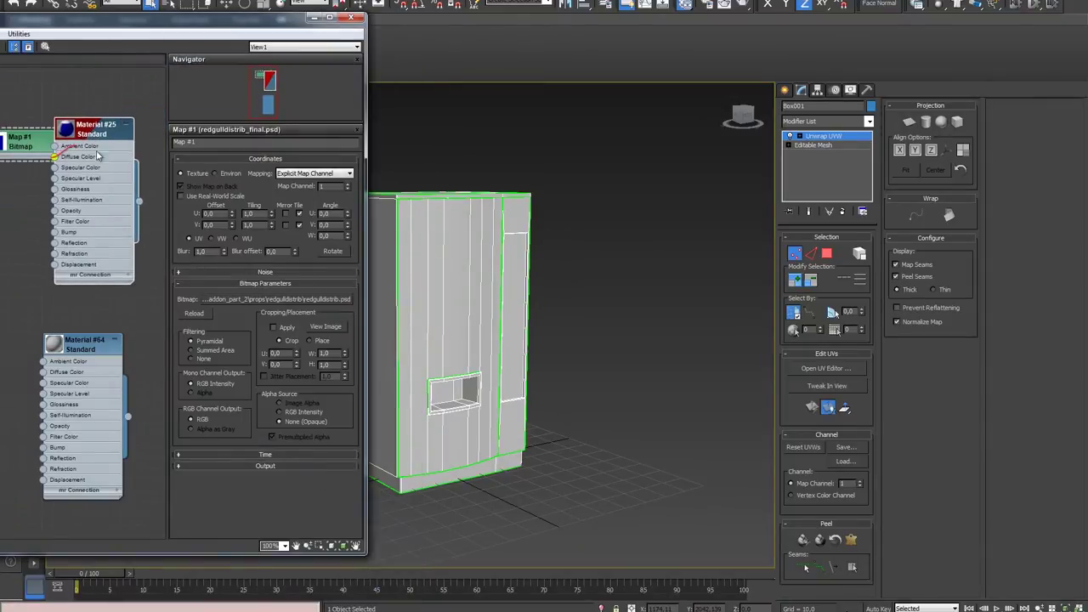
{"action": "left_click_drag", "start_coordinate": [140, 201], "coordinate": [383, 268]}
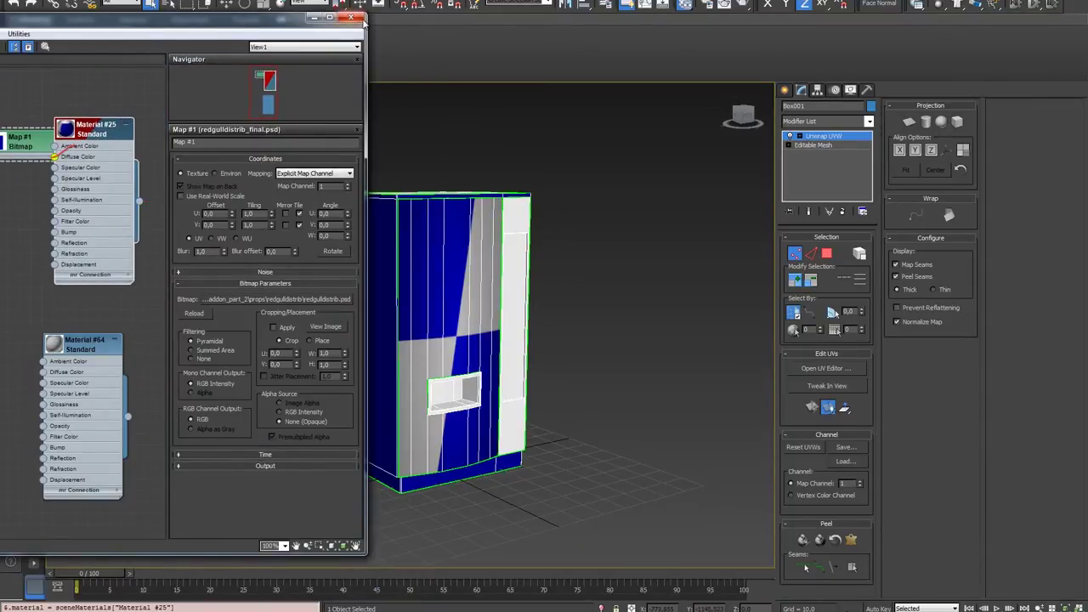
{"action": "left_click", "coordinate": [351, 17]}
Step: Turn off Map Seams and Peel Seams display and inspect the textured machine
{"action": "scroll", "coordinate": [440, 365], "scroll_direction": "up", "scroll_amount": 3}
{"action": "scroll", "coordinate": [442, 369], "scroll_direction": "up", "scroll_amount": 3}
{"action": "scroll", "coordinate": [444, 371], "scroll_direction": "down", "scroll_amount": 3}
{"action": "mouse_move", "coordinate": [444, 371]}
{"action": "middle_mouse_down", "text": "alt"}
{"action": "mouse_move", "coordinate": [476, 301]}
{"action": "mouse_move", "coordinate": [408, 357]}
{"action": "mouse_move", "coordinate": [425, 332]}
{"action": "mouse_move", "coordinate": [459, 312]}
{"action": "mouse_move", "coordinate": [404, 403]}
{"action": "mouse_move", "coordinate": [340, 382]}
{"action": "mouse_move", "coordinate": [374, 374]}
{"action": "mouse_move", "coordinate": [487, 428]}
{"action": "mouse_move", "coordinate": [577, 417]}
{"action": "middle_mouse_up", "text": "alt"}
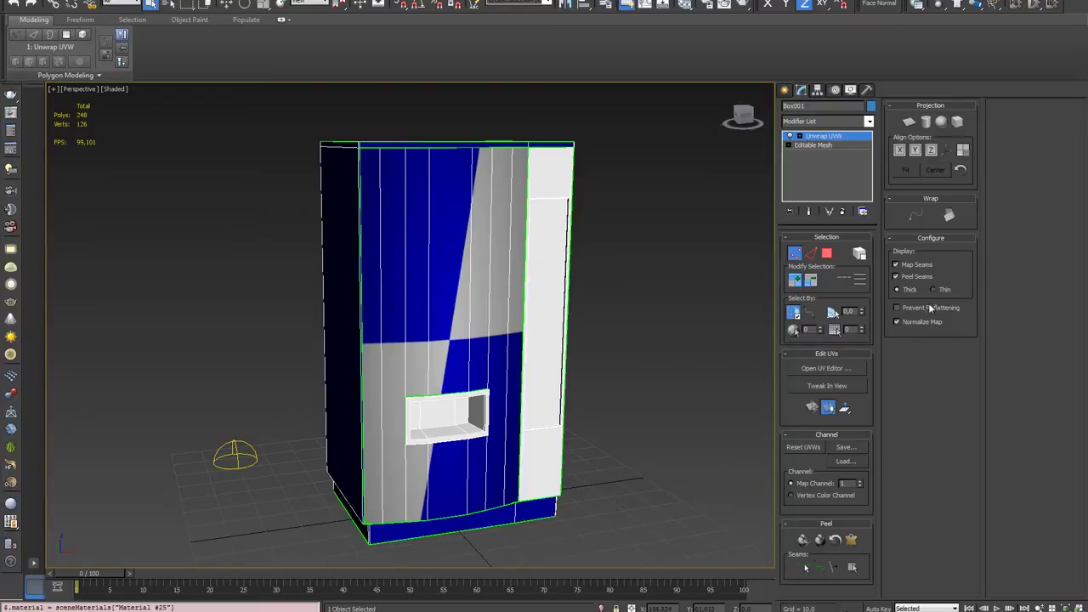
{"action": "left_click", "coordinate": [922, 277]}
{"action": "left_click", "coordinate": [922, 267]}
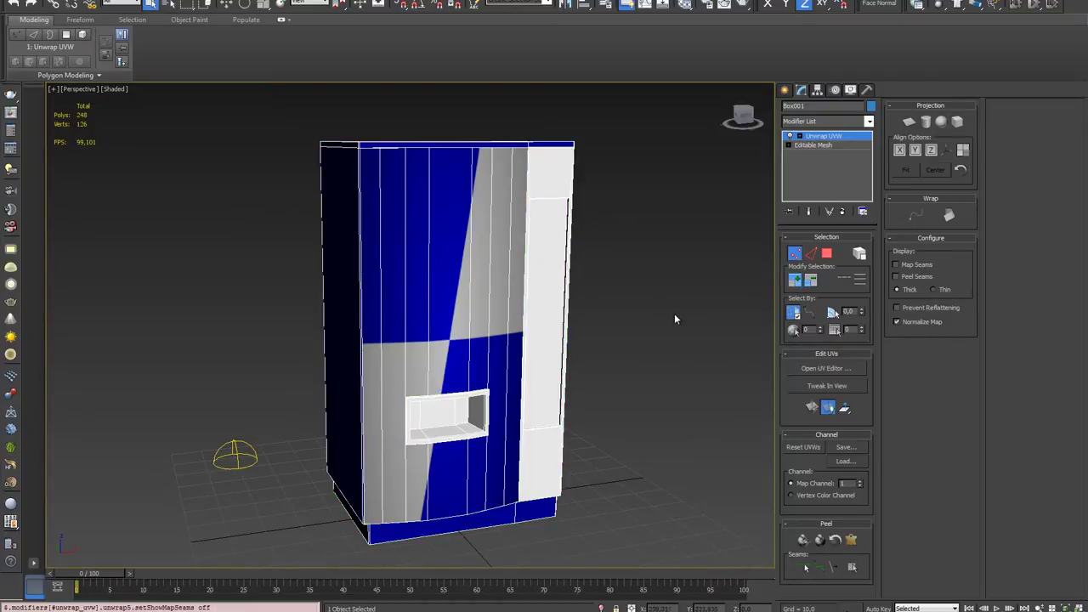
{"action": "left_click", "coordinate": [646, 357]}
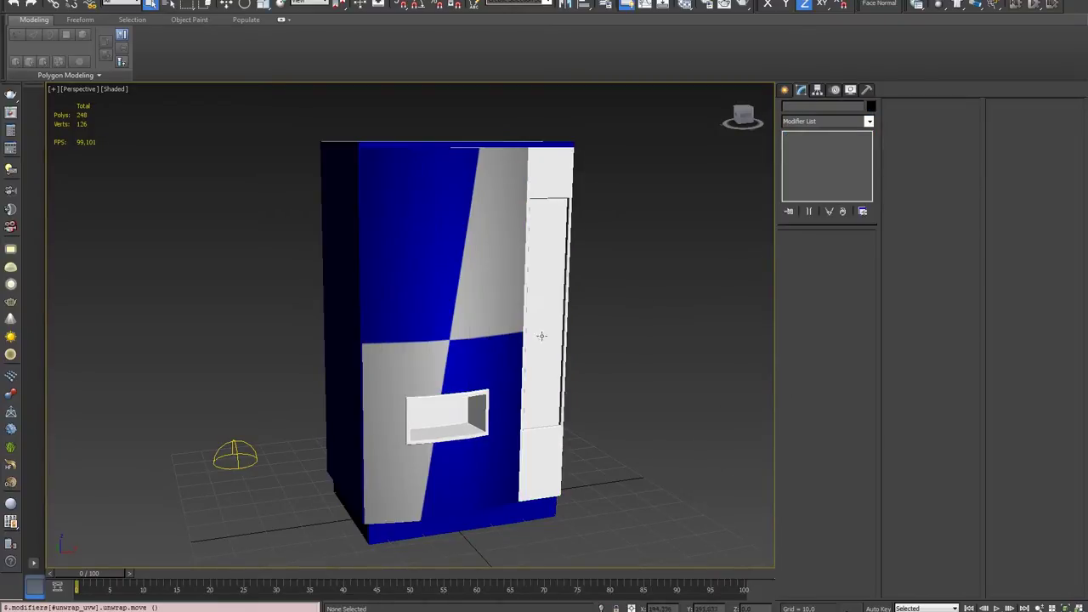
{"action": "middle_click_drag", "start_coordinate": [595, 357], "coordinate": [533, 359], "text": "alt"}
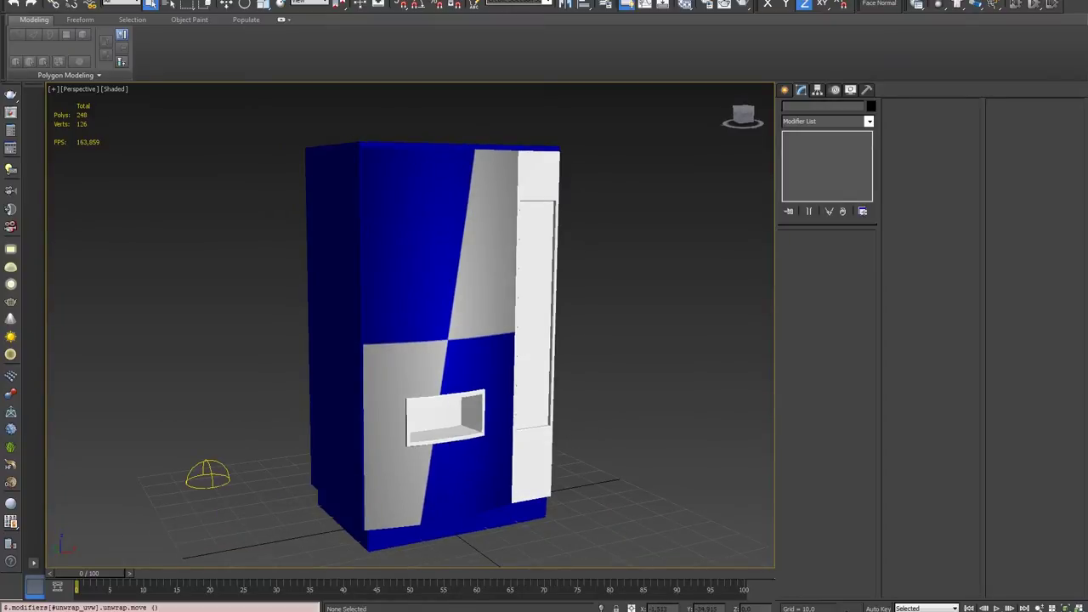
{"action": "key", "text": "alt+Tab"}
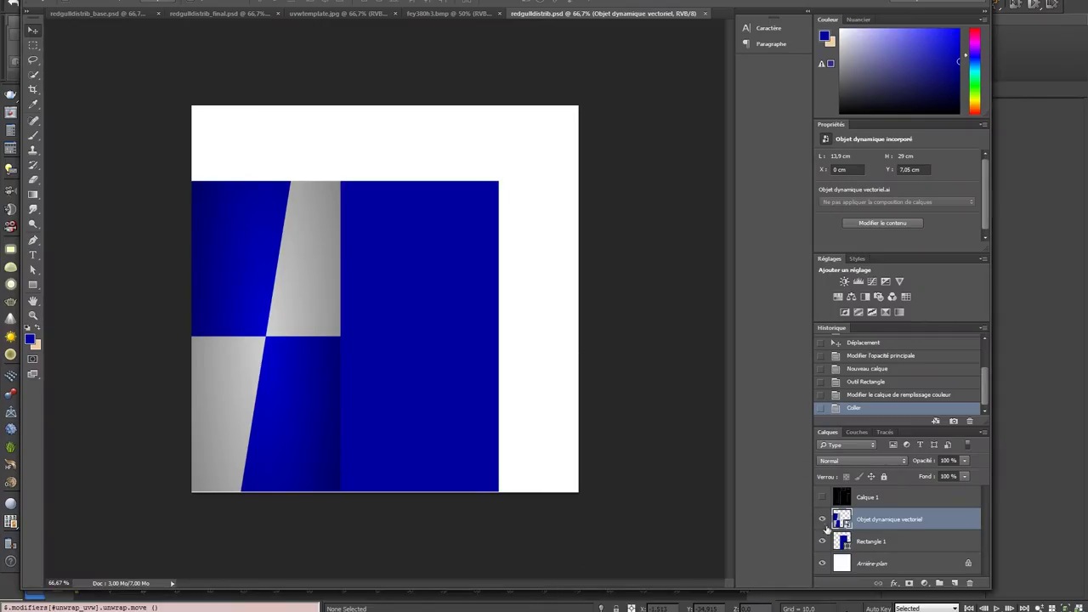
Step: Stretch the navy Rectangle 1 over the right UV column with free transform and save redgulldistrib.psd
{"action": "left_click", "coordinate": [821, 541]}
{"action": "left_click", "coordinate": [821, 541]}
{"action": "left_click", "coordinate": [822, 497]}
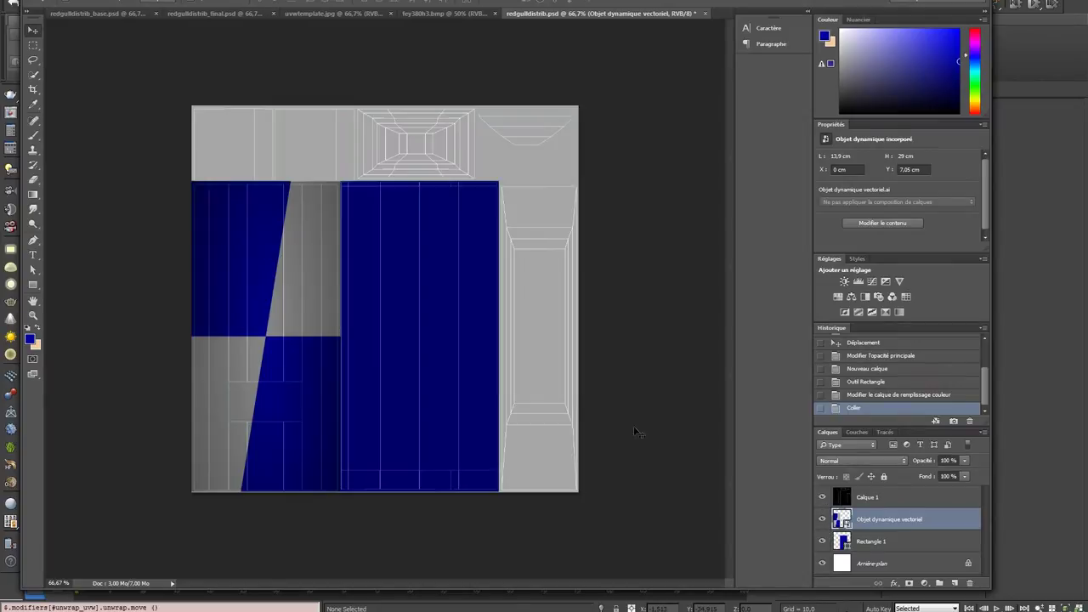
{"action": "left_click", "coordinate": [830, 542]}
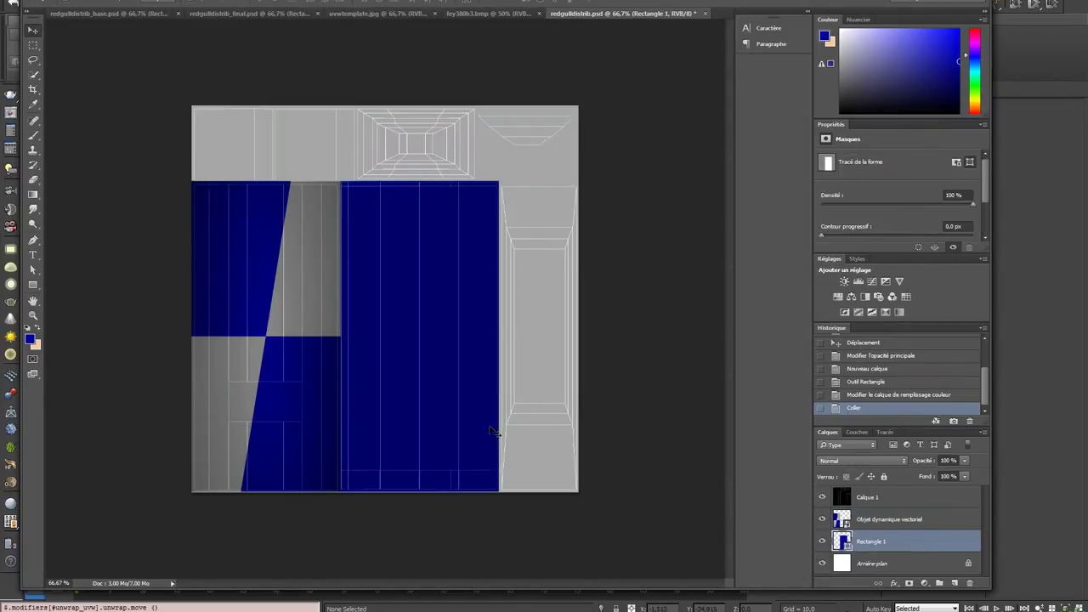
{"action": "key", "text": "ctrl+t"}
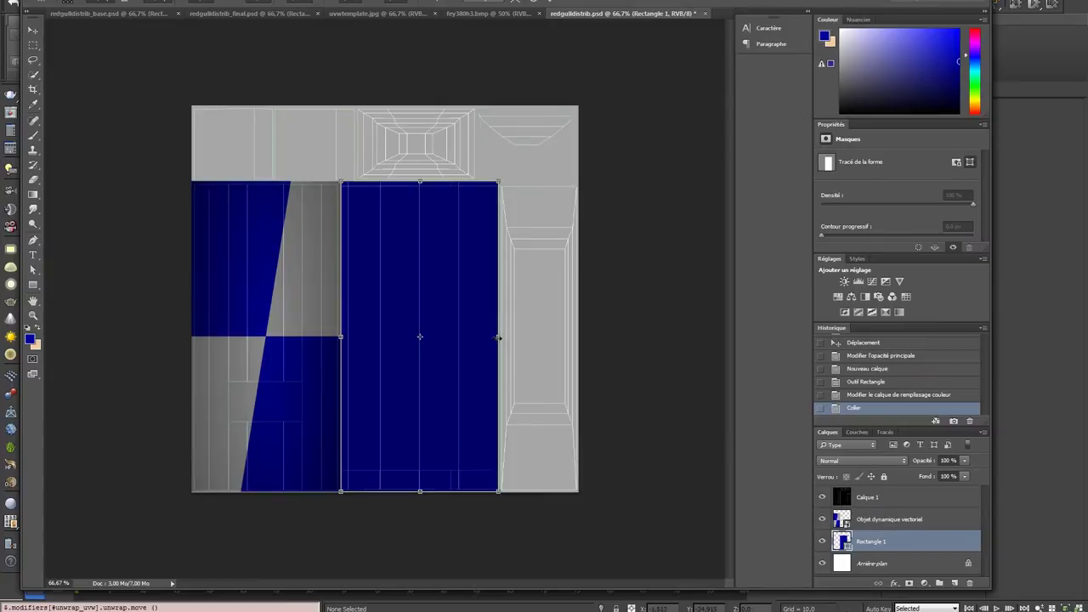
{"action": "left_click_drag", "start_coordinate": [498, 337], "coordinate": [578, 337]}
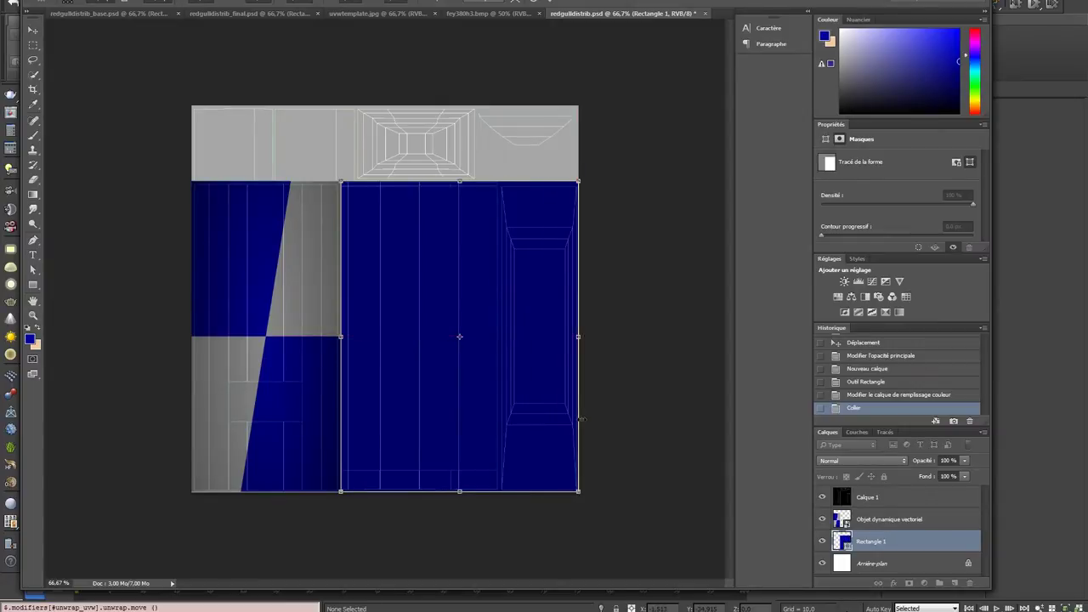
{"action": "key", "text": "Return"}
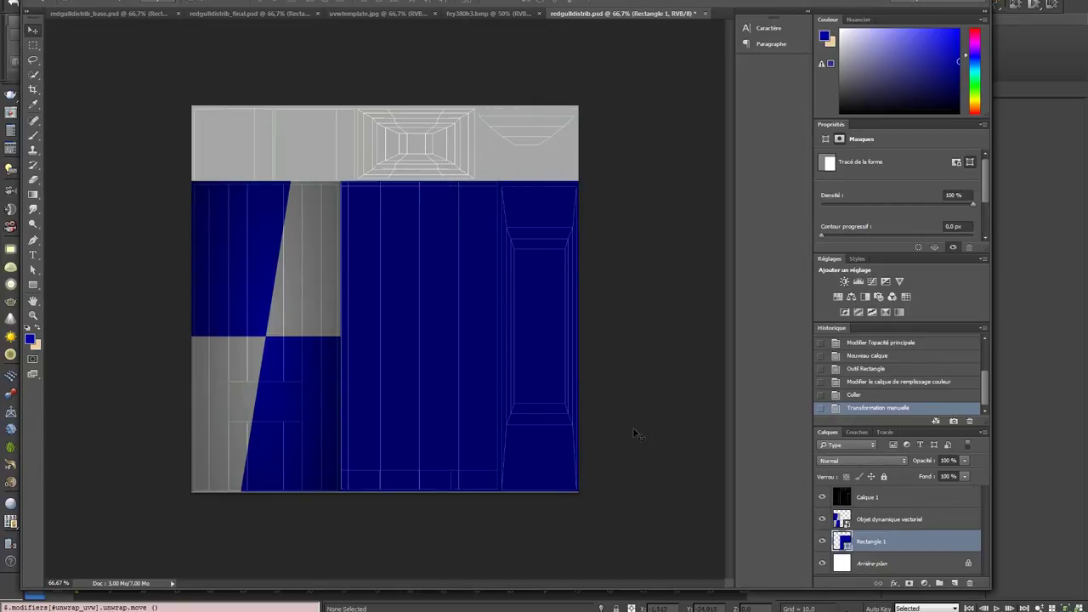
{"action": "key", "text": "ctrl+s"}
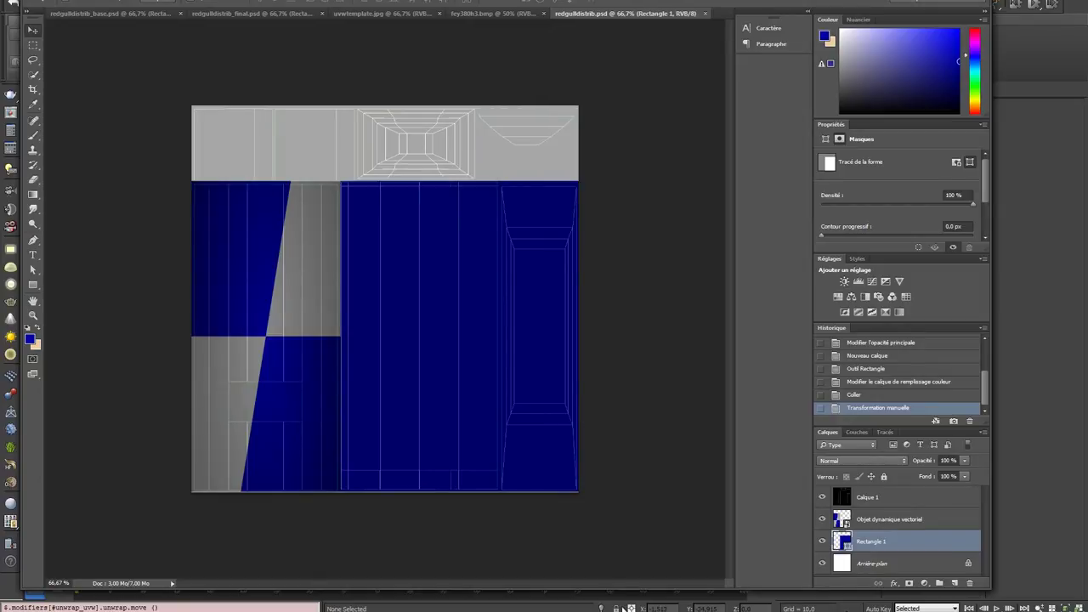
{"action": "key", "text": "alt+Tab"}
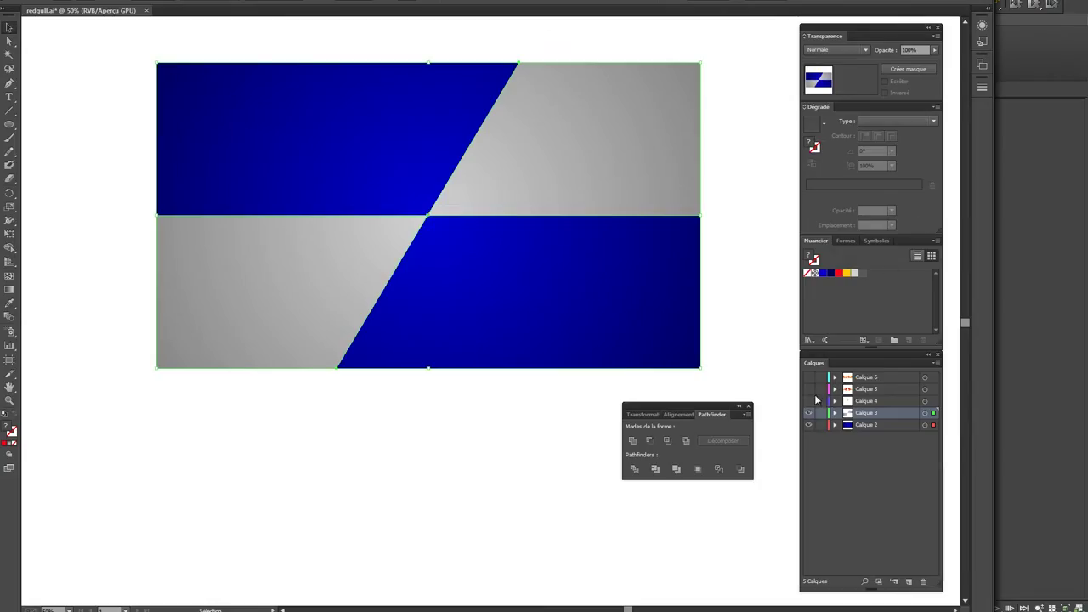
Step: Hide the grey and blue background layers and show the Red Gull text, gulls and sun
{"action": "left_click", "coordinate": [809, 413]}
{"action": "left_click", "coordinate": [809, 425]}
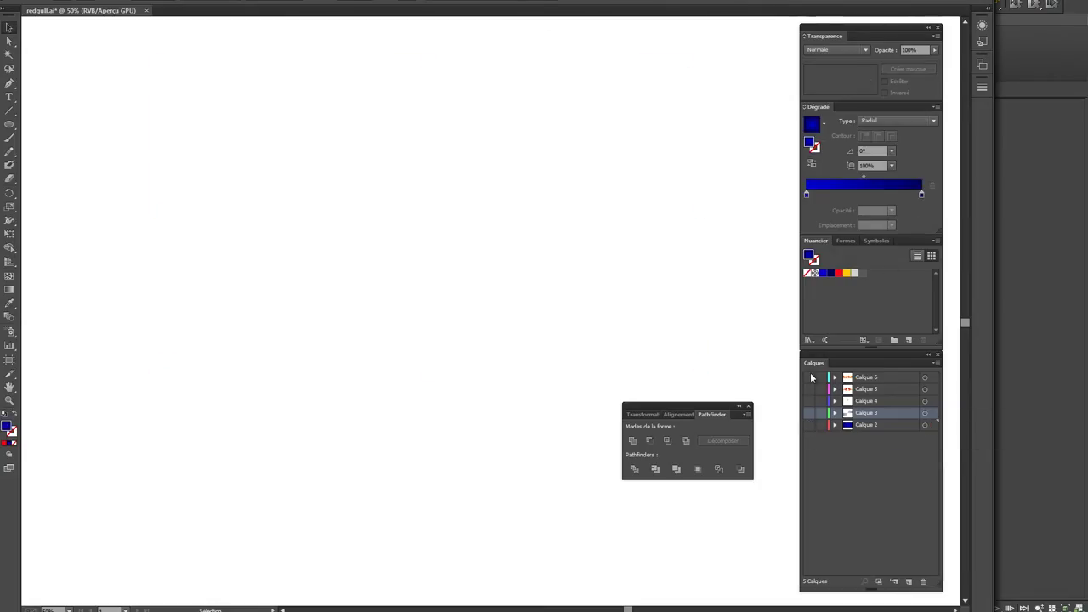
{"action": "left_click", "coordinate": [809, 389]}
{"action": "left_click", "coordinate": [809, 377]}
{"action": "left_click", "coordinate": [808, 401]}
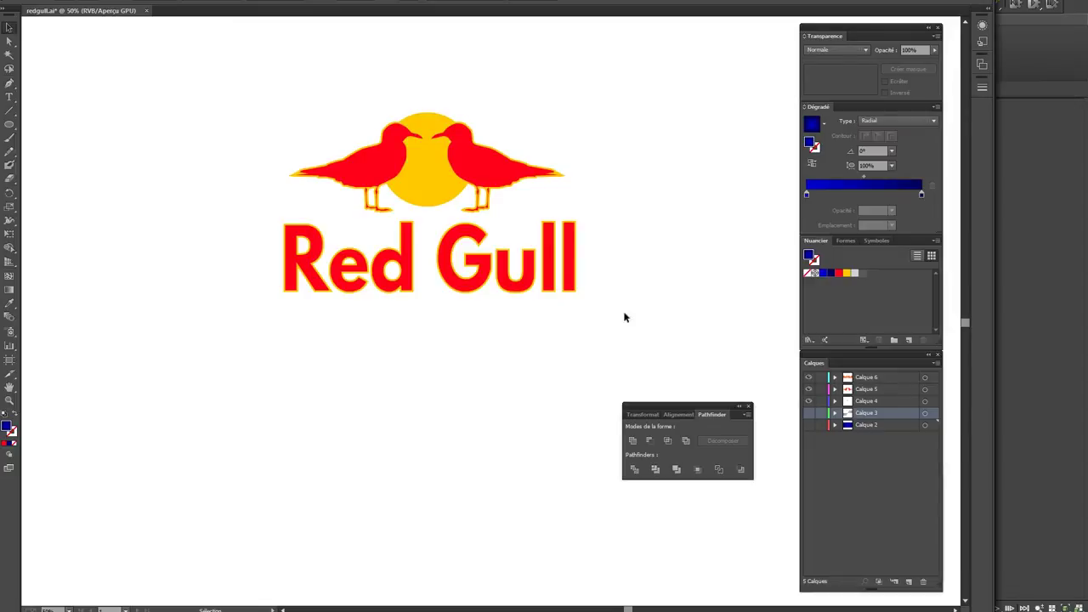
Step: Select the two gulls, the yellow sun and the Red Gull text together
{"action": "left_click_drag", "start_coordinate": [604, 342], "coordinate": [305, 139]}
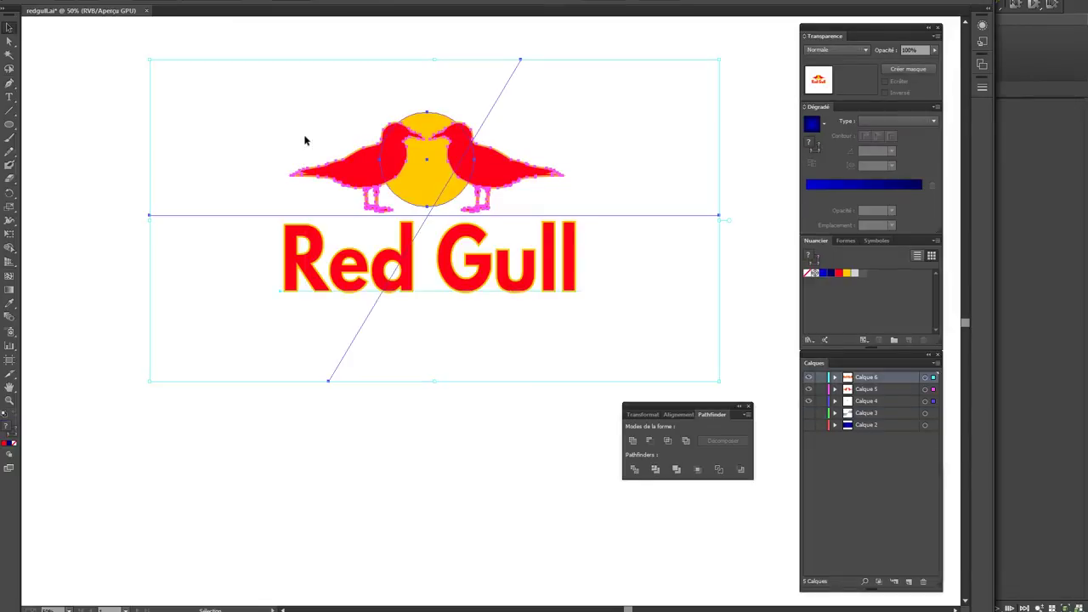
{"action": "left_click", "coordinate": [277, 129]}
{"action": "left_click", "coordinate": [344, 167]}
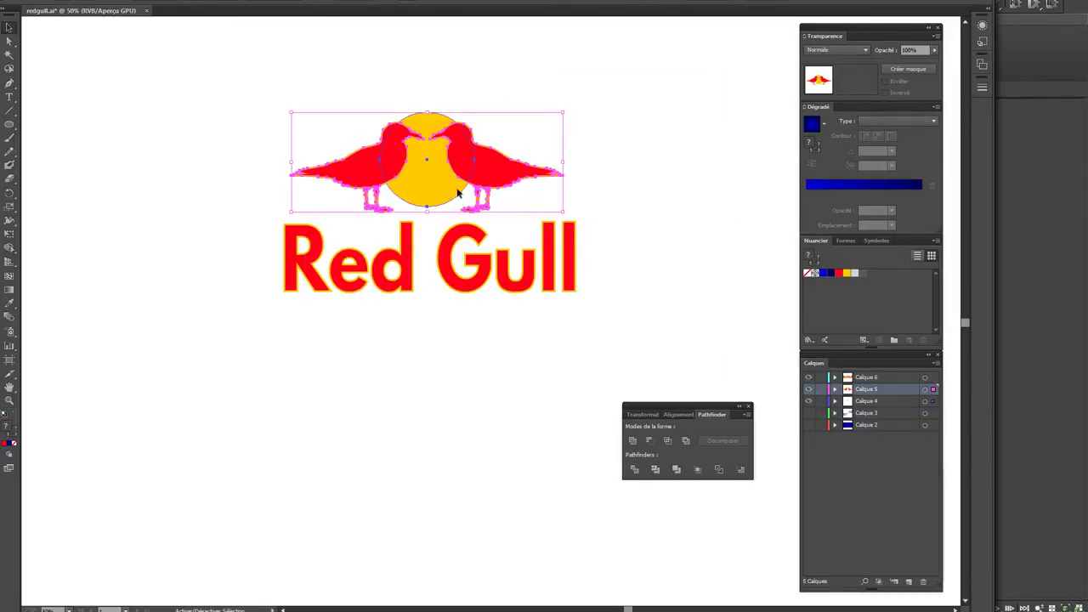
{"action": "left_click", "coordinate": [459, 191]}
{"action": "left_click", "coordinate": [447, 176]}
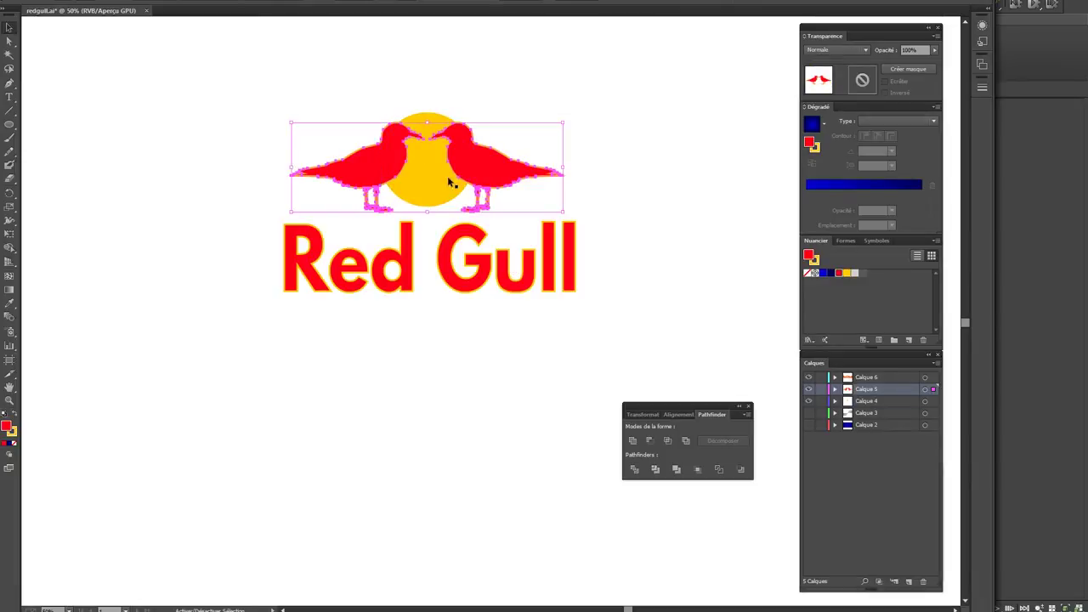
{"action": "left_click", "coordinate": [442, 198], "text": "shift"}
{"action": "left_click", "coordinate": [480, 281], "text": "shift"}
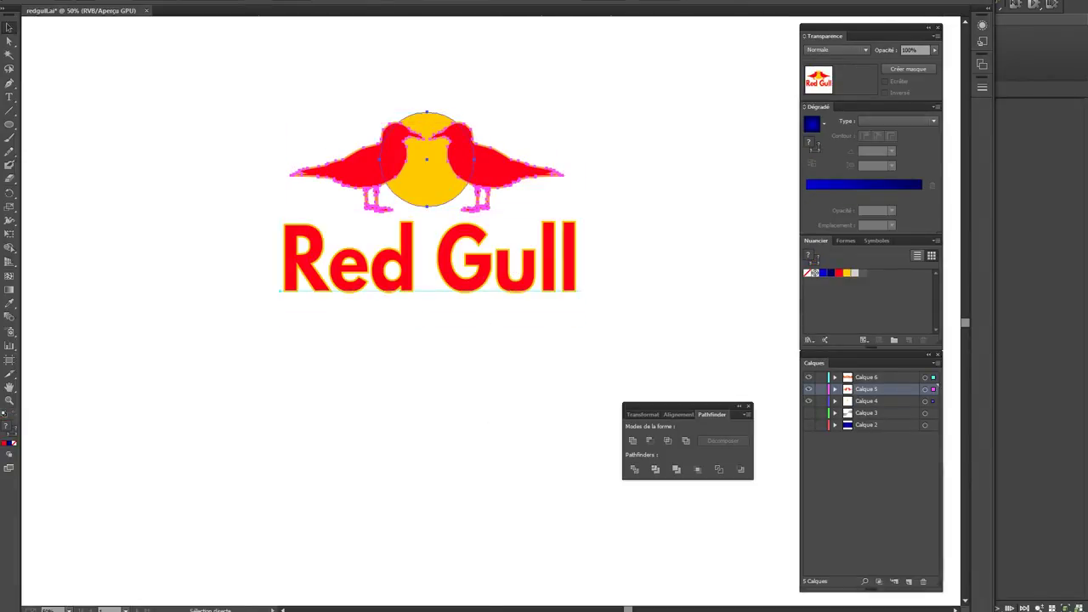
Step: Paste the Red Gull logo into the Photoshop texture as a smart object
{"action": "key", "text": "alt+Tab"}
{"action": "key", "text": "ctrl+v"}
{"action": "left_click", "coordinate": [593, 182]}
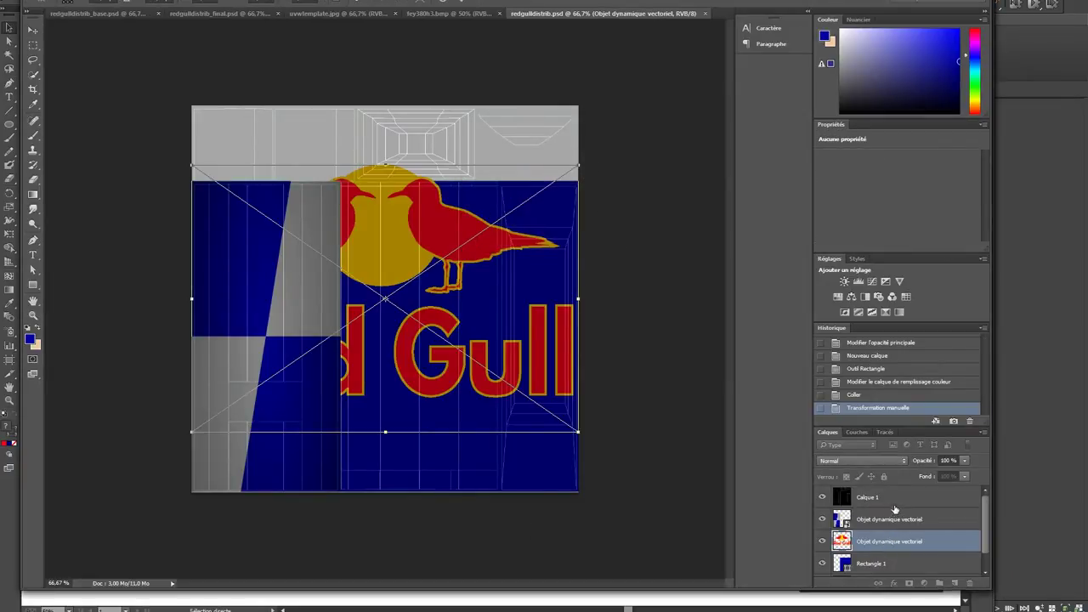
Step: Place the pasted Red Gull logo above the other smart object, shrunk onto the upper-left panel
{"action": "key", "text": "Return"}
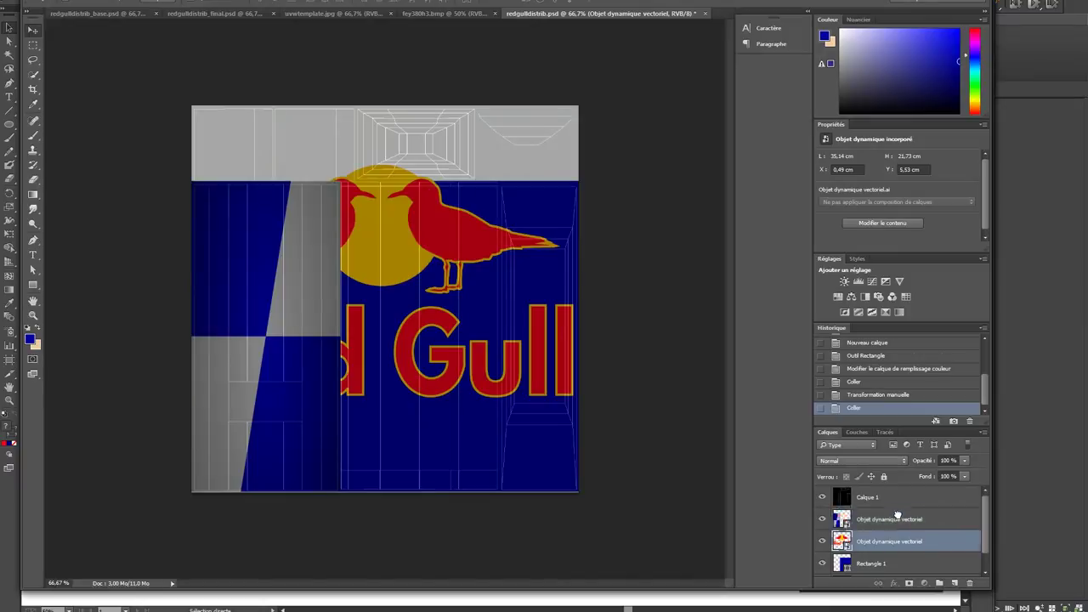
{"action": "left_click_drag", "start_coordinate": [890, 542], "coordinate": [890, 515]}
{"action": "key", "text": "ctrl+t"}
{"action": "mouse_move", "coordinate": [576, 167]}
{"action": "left_mouse_down", "text": "shift"}
{"action": "mouse_move", "coordinate": [267, 383]}
{"action": "mouse_move", "coordinate": [296, 368]}
{"action": "left_mouse_up", "text": "shift"}
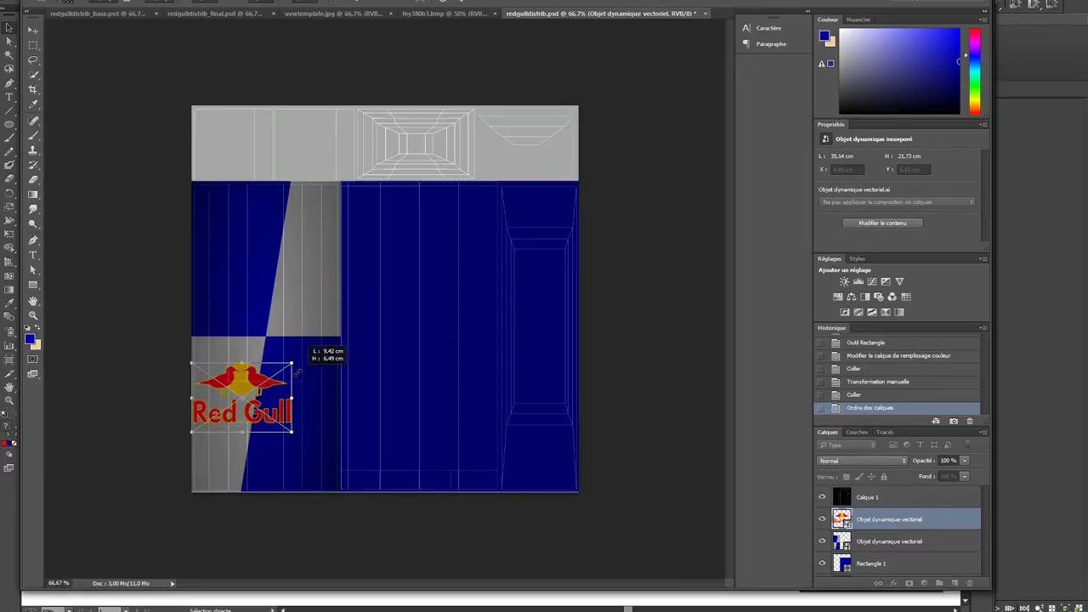
{"action": "left_click_drag", "start_coordinate": [254, 423], "coordinate": [279, 311]}
{"action": "key", "text": "Return"}
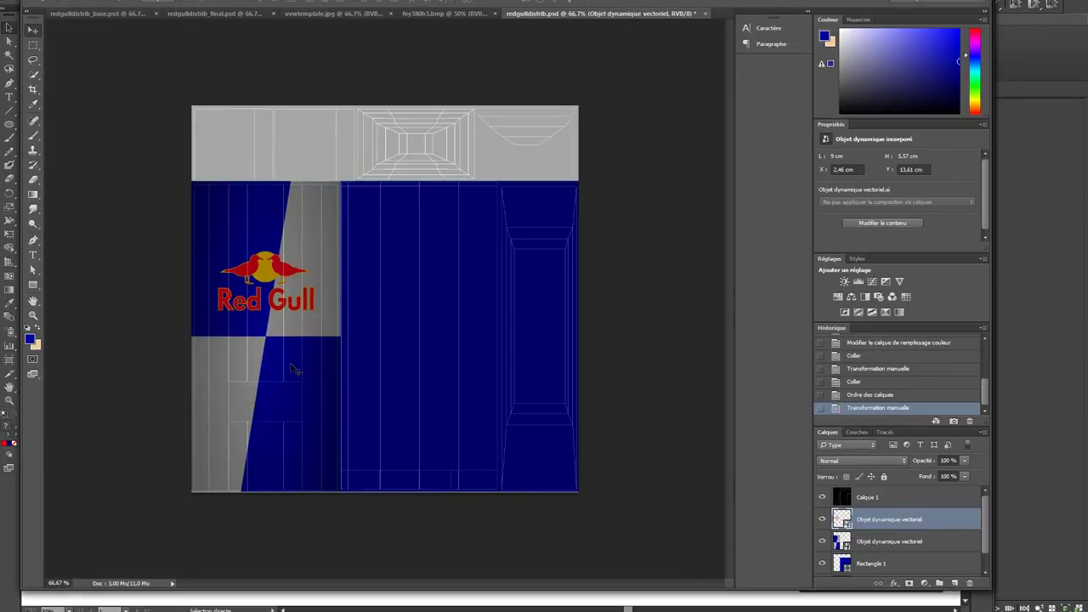
Step: Hide the Calque 1 UV wireframe layer and save the texture document
{"action": "key", "text": "ctrl+s"}
{"action": "left_click", "coordinate": [822, 498]}
{"action": "key", "text": "ctrl+s"}
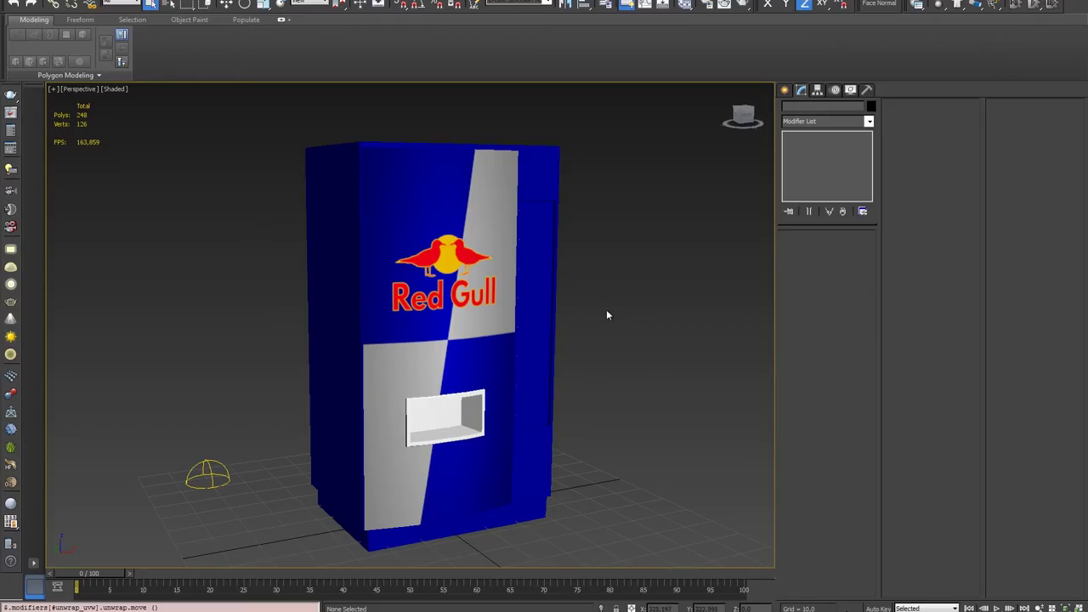
Step: Export the selected vending machine to redgulldistrib.3DS, overwriting the old file and keeping texture coordinates
{"action": "left_click", "coordinate": [493, 347]}
{"action": "mouse_move", "coordinate": [493, 347]}
{"action": "middle_mouse_down", "text": "alt"}
{"action": "mouse_move", "coordinate": [347, 391]}
{"action": "mouse_move", "coordinate": [311, 371]}
{"action": "mouse_move", "coordinate": [357, 289]}
{"action": "mouse_move", "coordinate": [493, 374]}
{"action": "mouse_move", "coordinate": [509, 367]}
{"action": "mouse_move", "coordinate": [498, 366]}
{"action": "mouse_move", "coordinate": [496, 338]}
{"action": "mouse_move", "coordinate": [528, 338]}
{"action": "middle_mouse_up", "text": "alt"}
{"action": "left_click", "coordinate": [528, 337], "text": "alt"}
{"action": "left_click", "coordinate": [51, 4]}
{"action": "left_click", "coordinate": [17, 4]}
{"action": "mouse_move", "coordinate": [39, 151]}
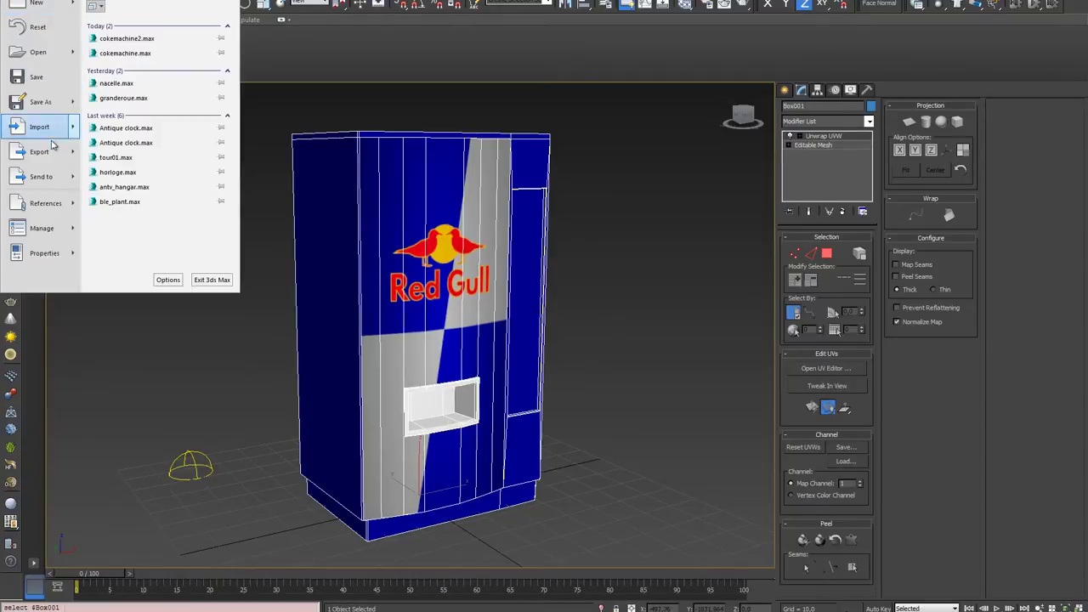
{"action": "left_click", "coordinate": [138, 68]}
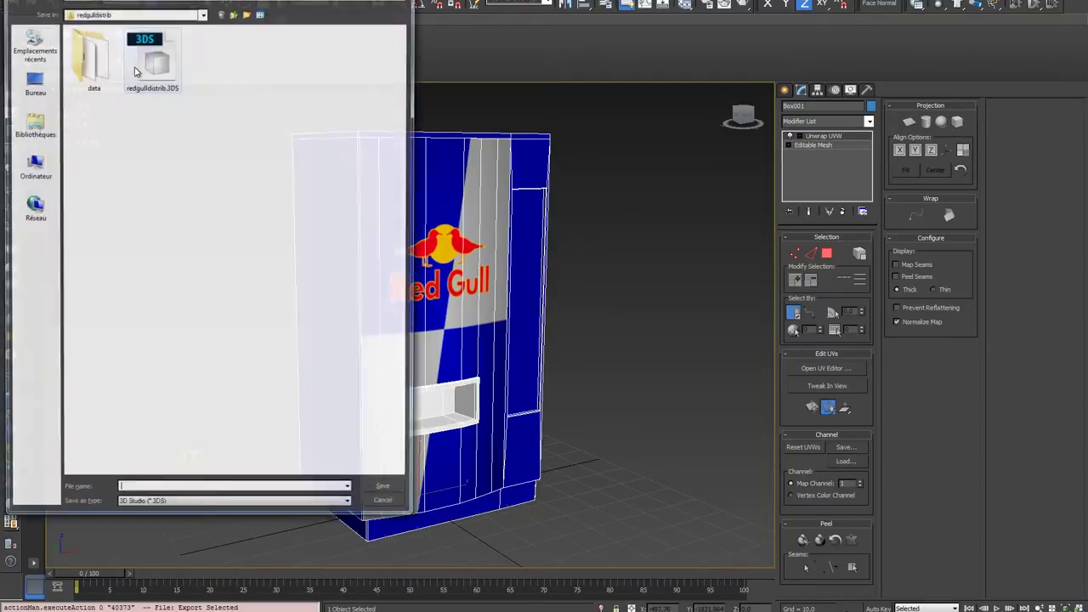
{"action": "double_click", "coordinate": [141, 68]}
{"action": "left_click", "coordinate": [587, 345]}
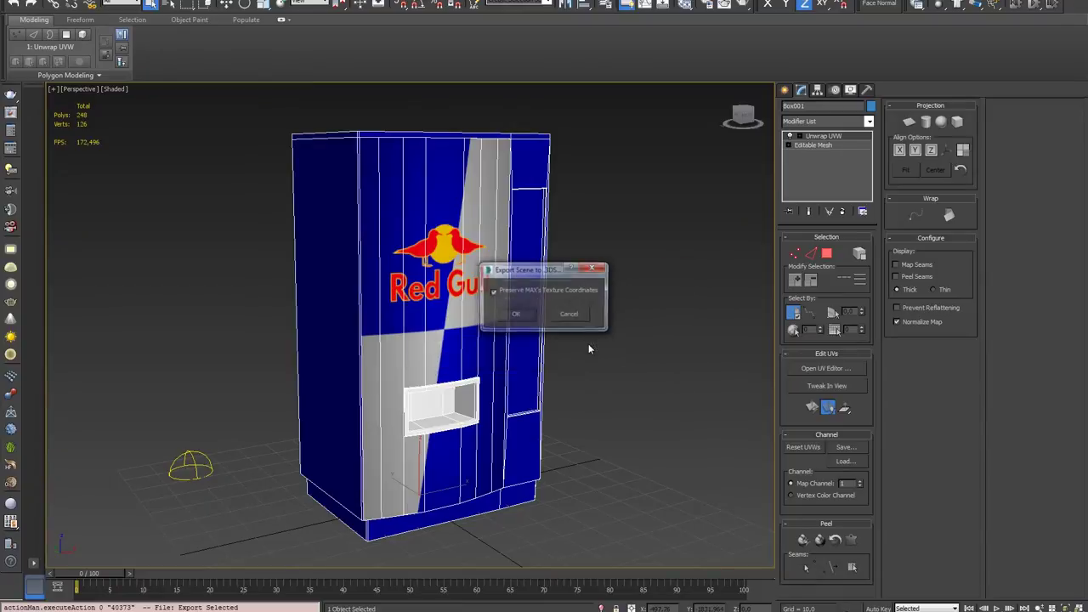
{"action": "left_click", "coordinate": [531, 314]}
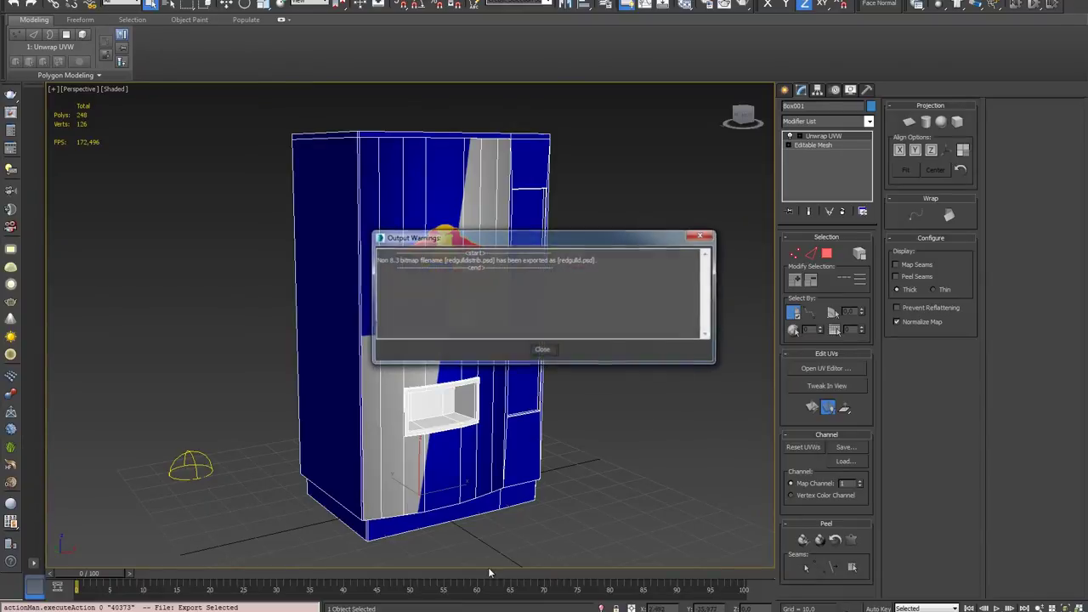
{"action": "left_click", "coordinate": [546, 352]}
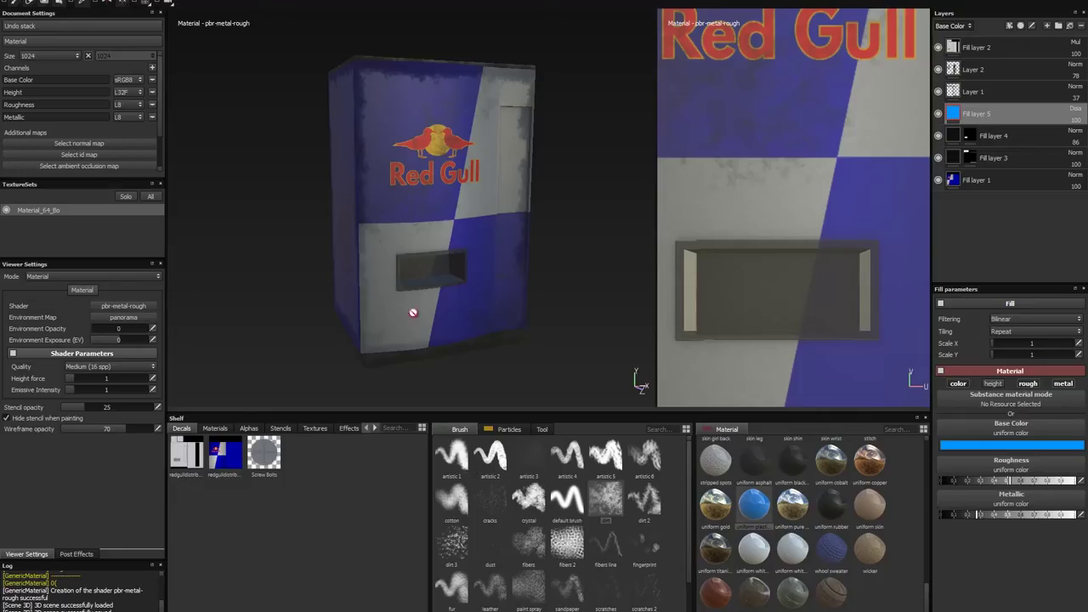
Step: Create a new Substance Painter project from the redgulldistrib.3DS mesh
{"action": "left_click", "coordinate": [12, 2]}
{"action": "left_click", "coordinate": [34, 10]}
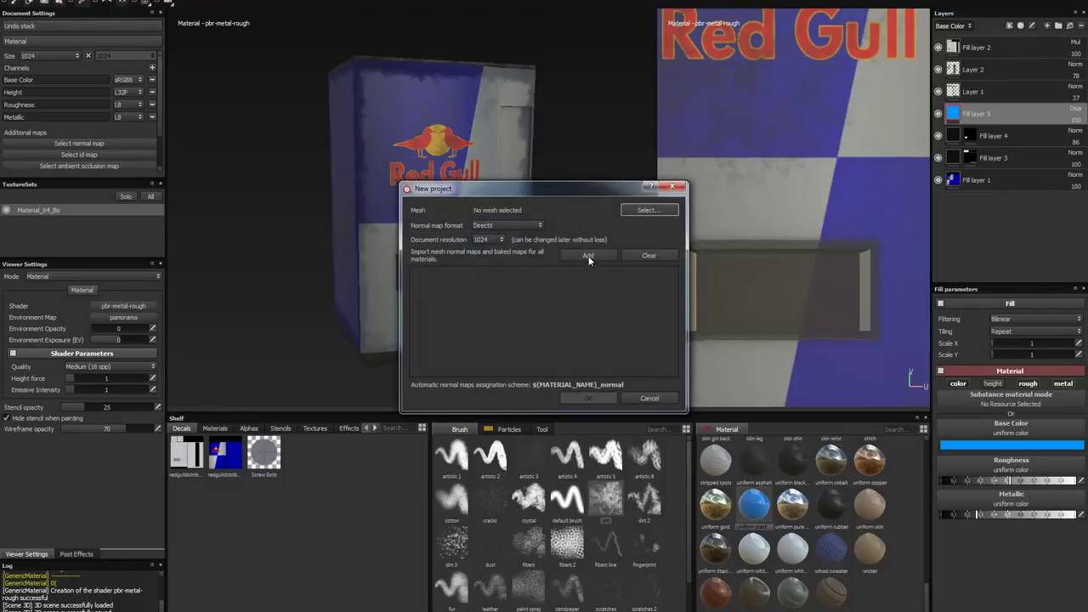
{"action": "left_click", "coordinate": [649, 210]}
{"action": "double_click", "coordinate": [518, 123]}
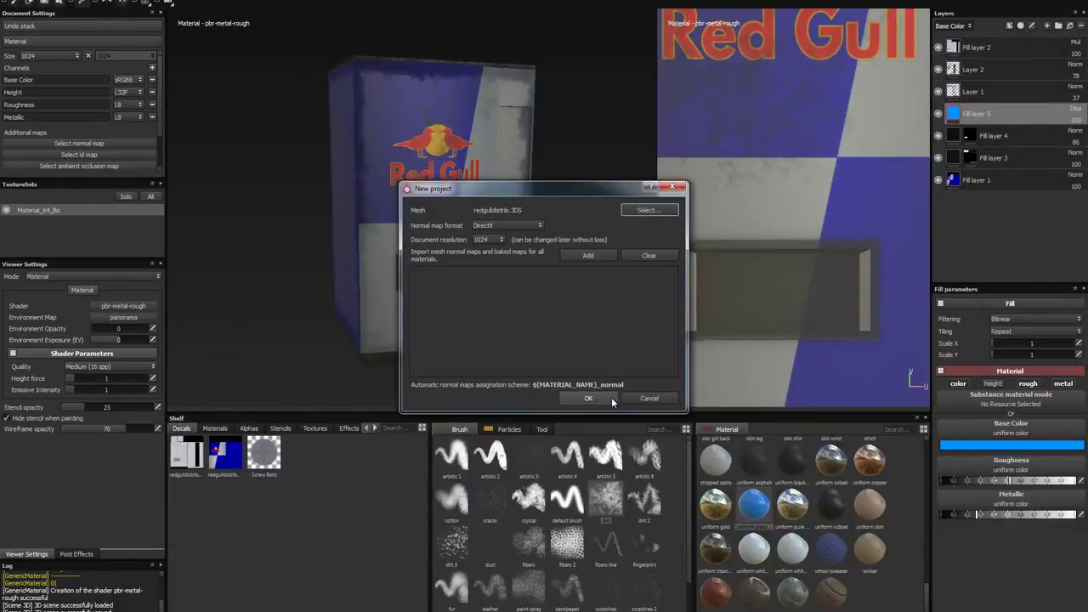
{"action": "left_click", "coordinate": [612, 399]}
{"action": "mouse_move", "coordinate": [463, 256]}
{"action": "left_mouse_down", "text": "alt"}
{"action": "mouse_move", "coordinate": [401, 253]}
{"action": "mouse_move", "coordinate": [457, 250]}
{"action": "mouse_move", "coordinate": [423, 246]}
{"action": "left_mouse_up", "text": "alt"}
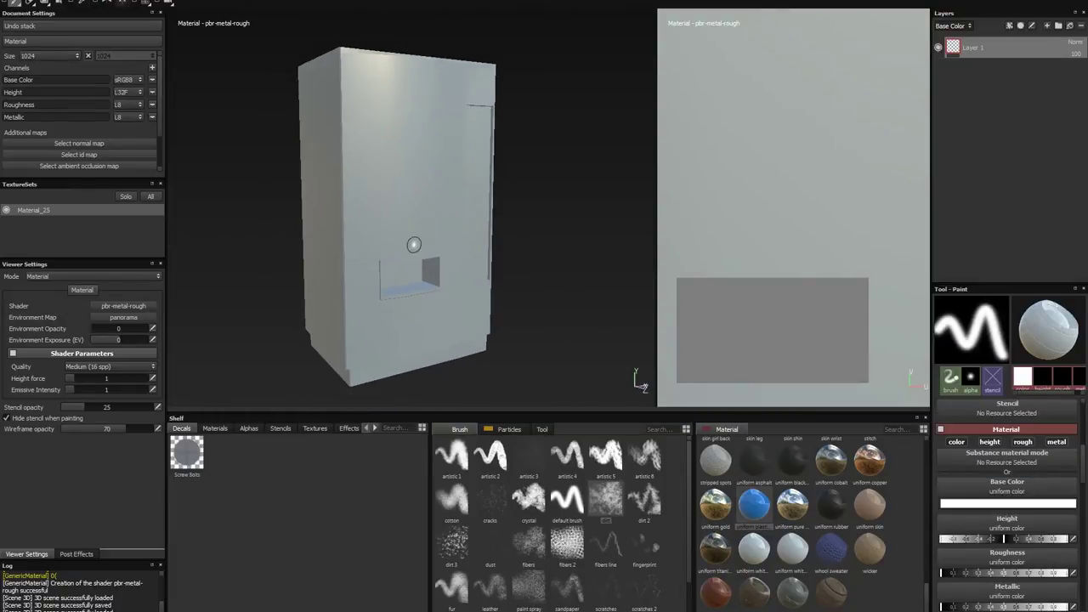
Step: Import the redgulldistrib texture and redgulldistrib_ao.jpg as project images
{"action": "left_click", "coordinate": [12, 1]}
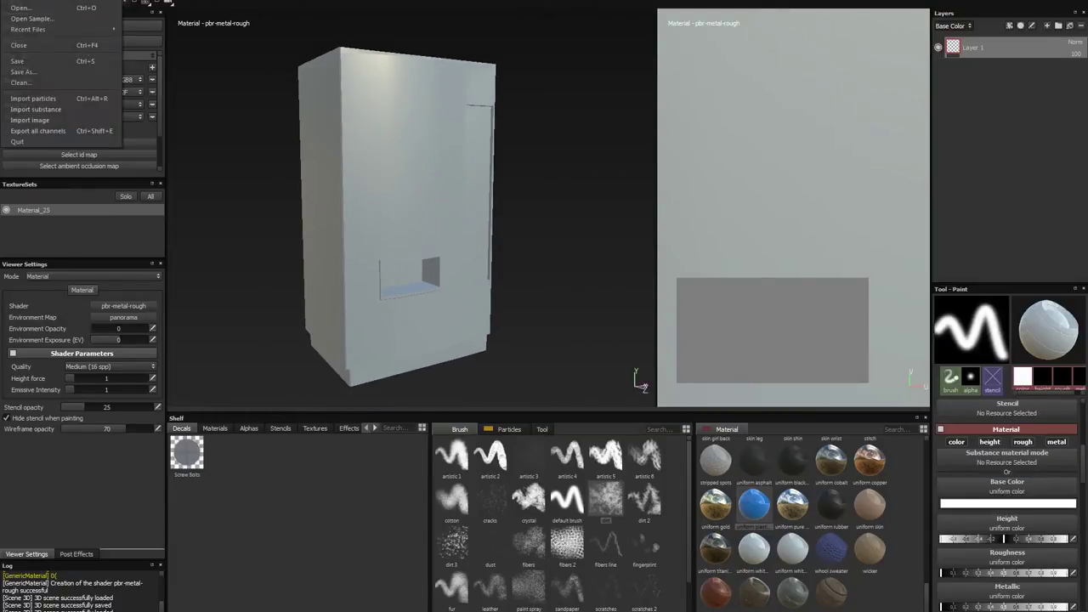
{"action": "left_click", "coordinate": [29, 120]}
{"action": "double_click", "coordinate": [352, 69]}
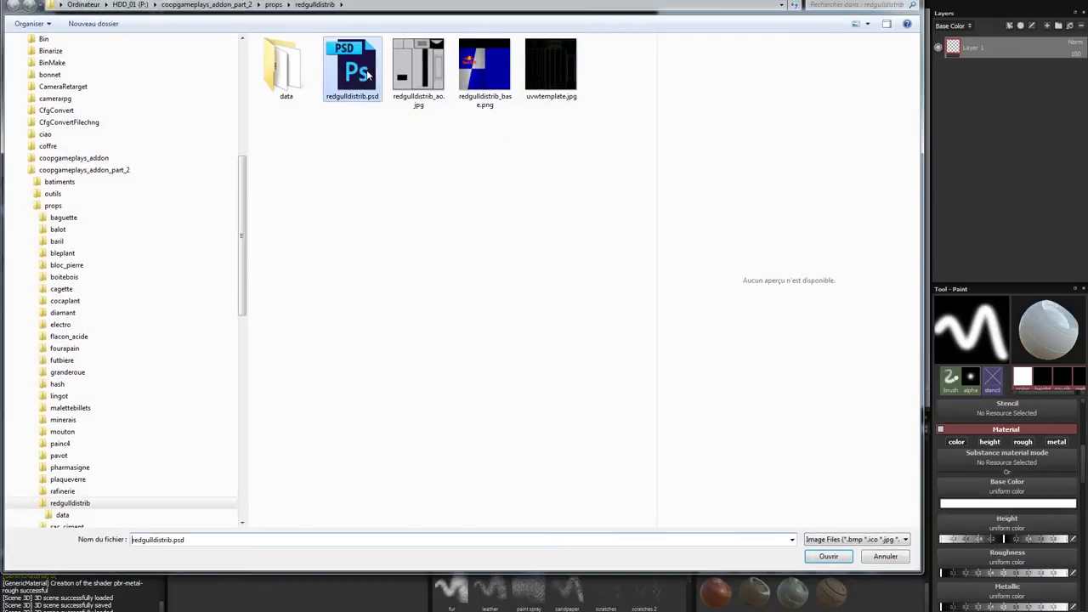
{"action": "left_click", "coordinate": [17, 2]}
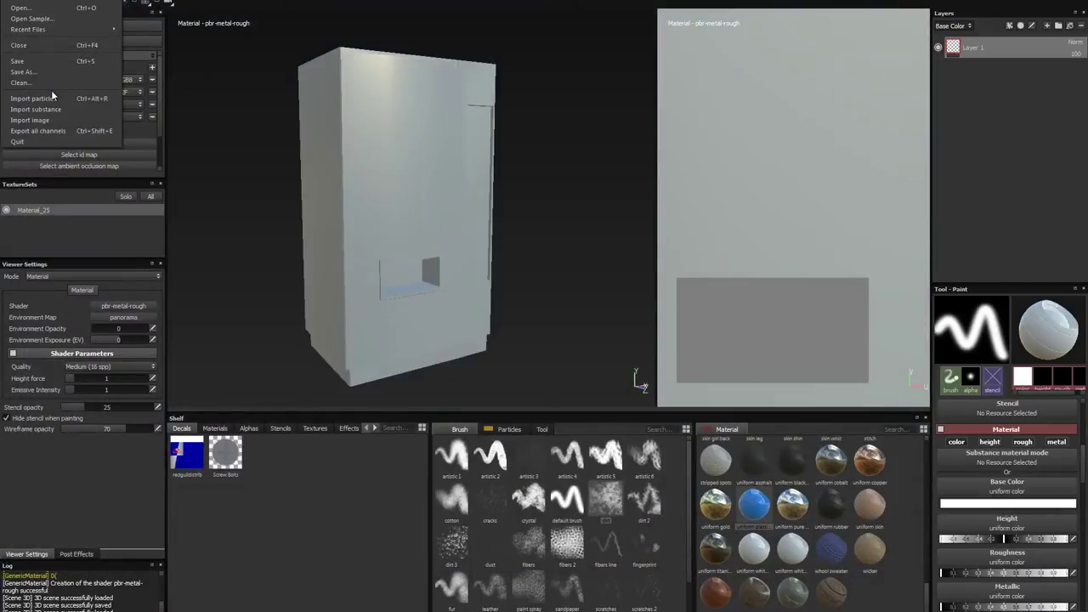
{"action": "left_click", "coordinate": [59, 119]}
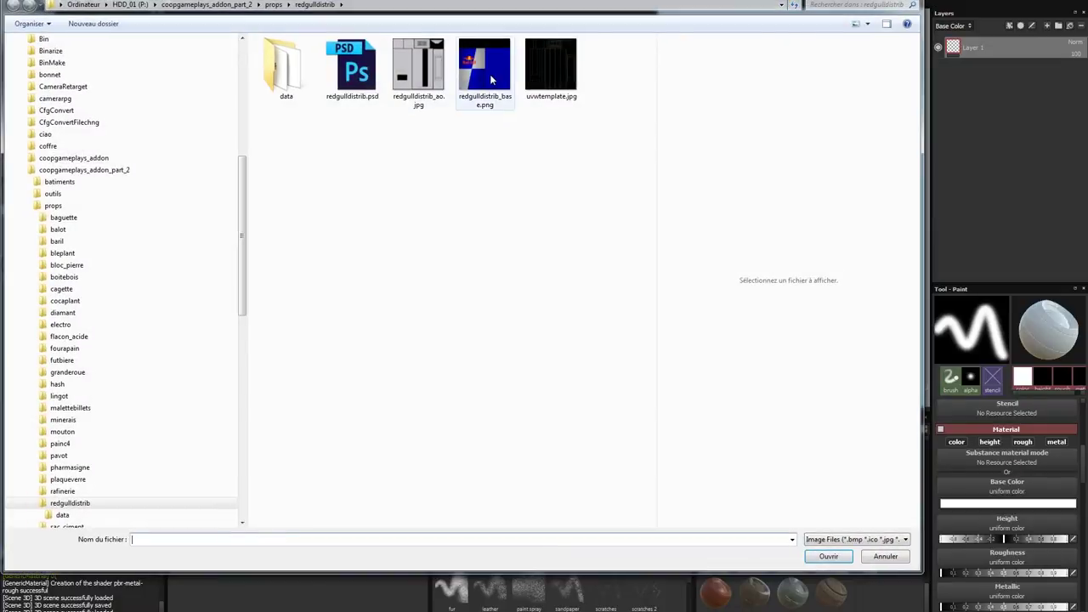
{"action": "double_click", "coordinate": [417, 67]}
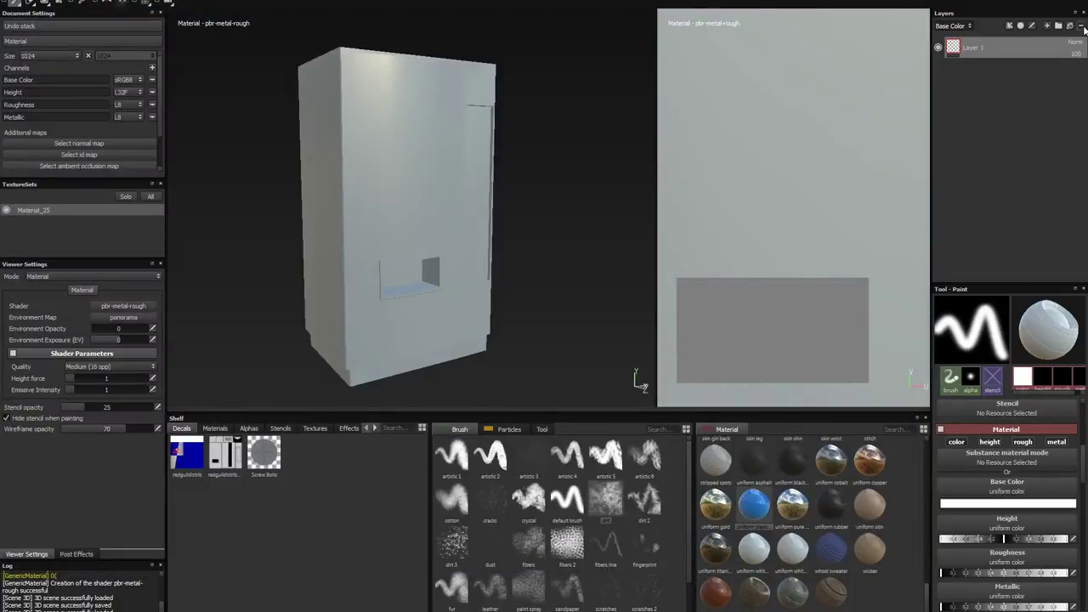
{"action": "left_click", "coordinate": [1083, 27]}
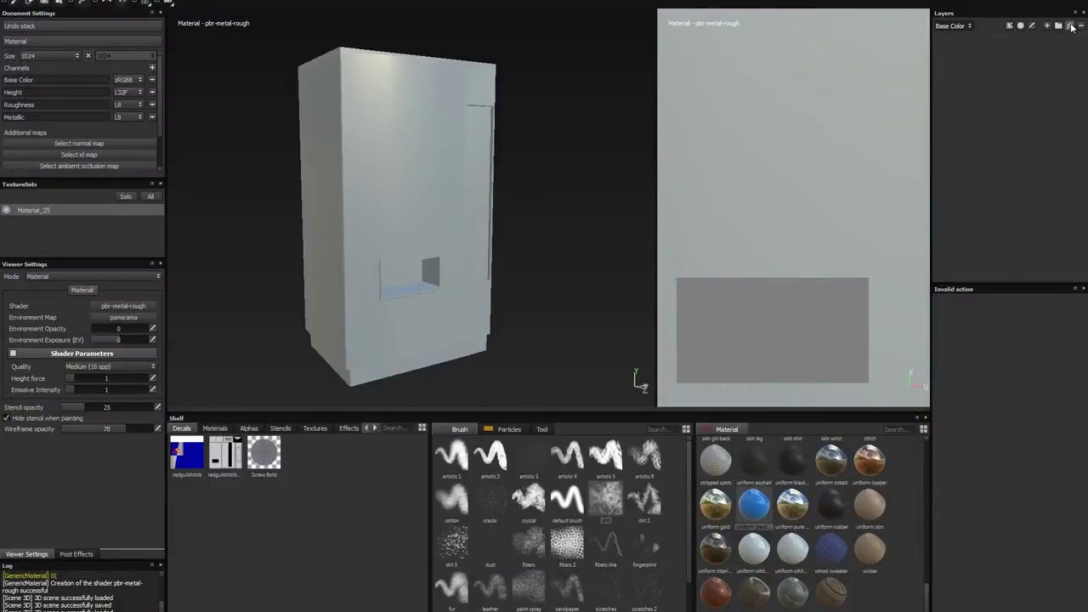
Step: Assign the Red Gull texture as Fill layer 1 base colour and add Fill layer 2 using the AO image
{"action": "left_click", "coordinate": [1004, 434]}
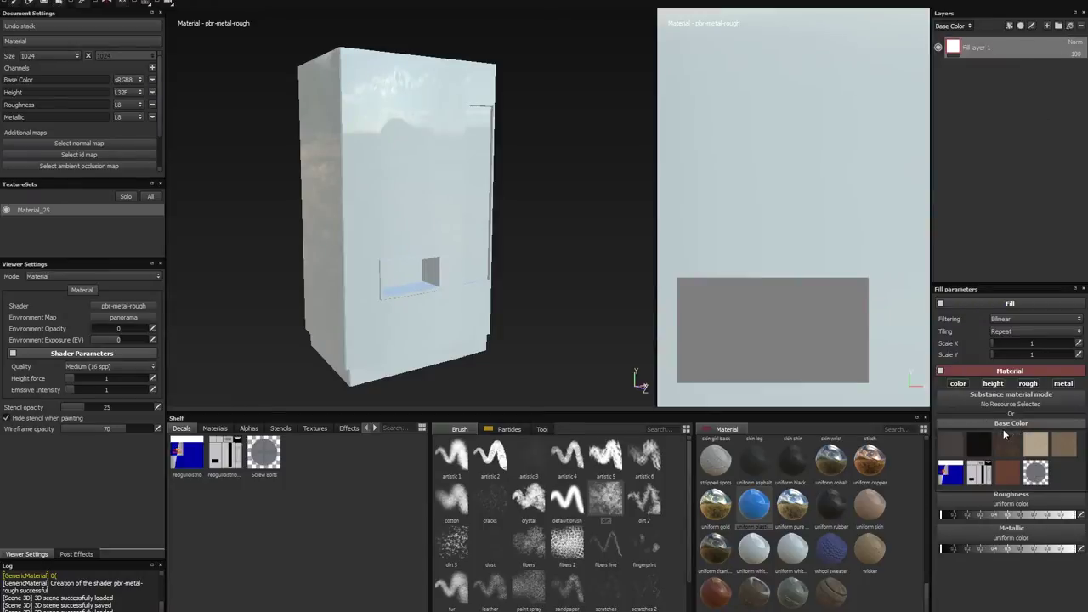
{"action": "left_click", "coordinate": [952, 473]}
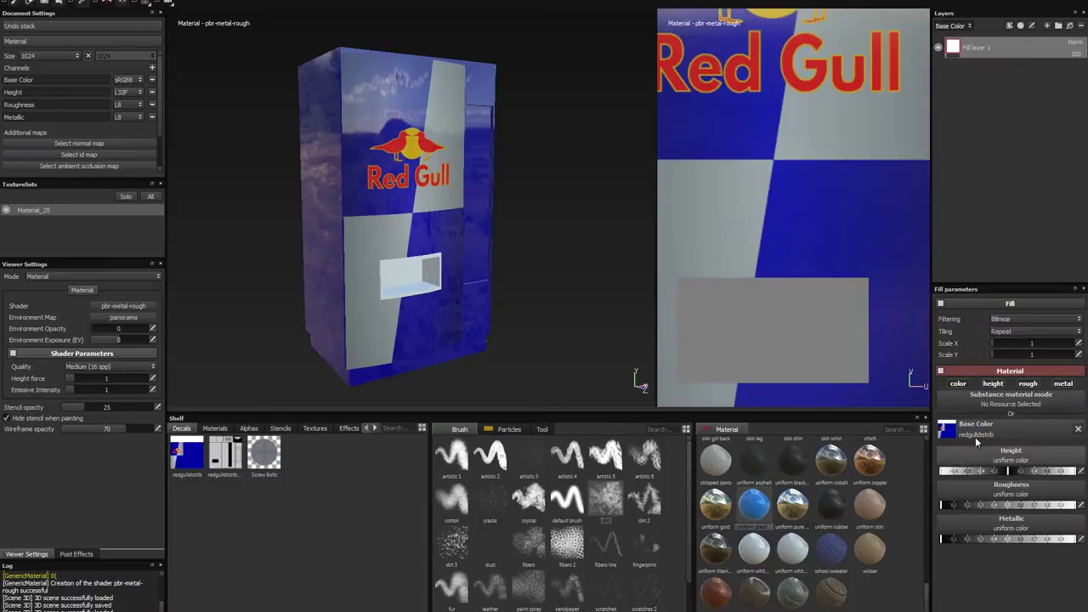
{"action": "left_click", "coordinate": [1070, 28]}
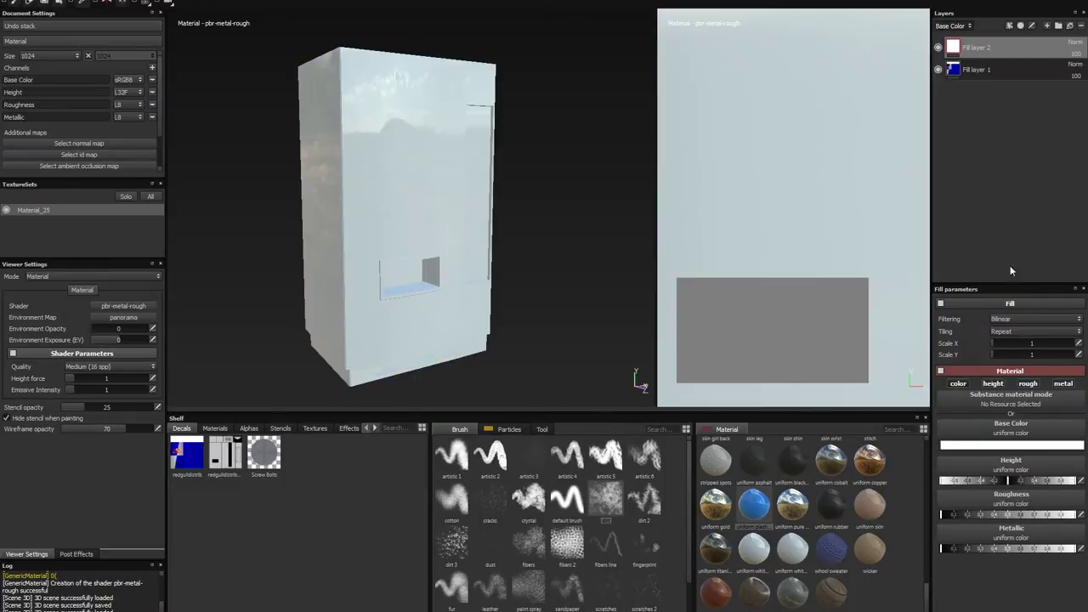
{"action": "left_click", "coordinate": [1023, 434]}
{"action": "left_click", "coordinate": [979, 474]}
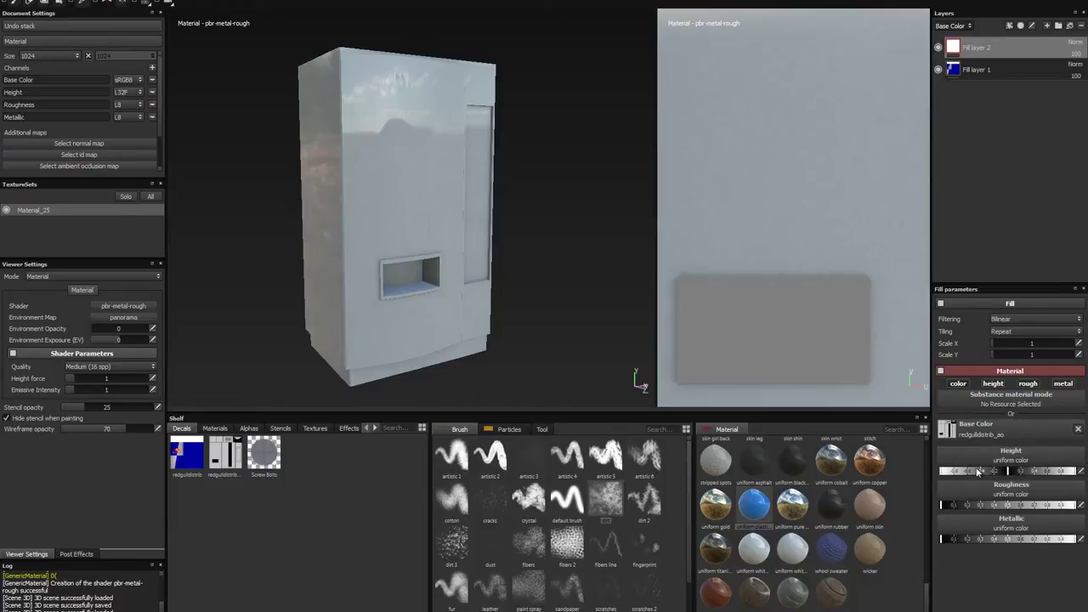
Step: Set Fill layer 2's blend mode to Multiply so the occlusion darkens the texture
{"action": "left_click_drag", "start_coordinate": [522, 287], "coordinate": [486, 261], "text": "alt"}
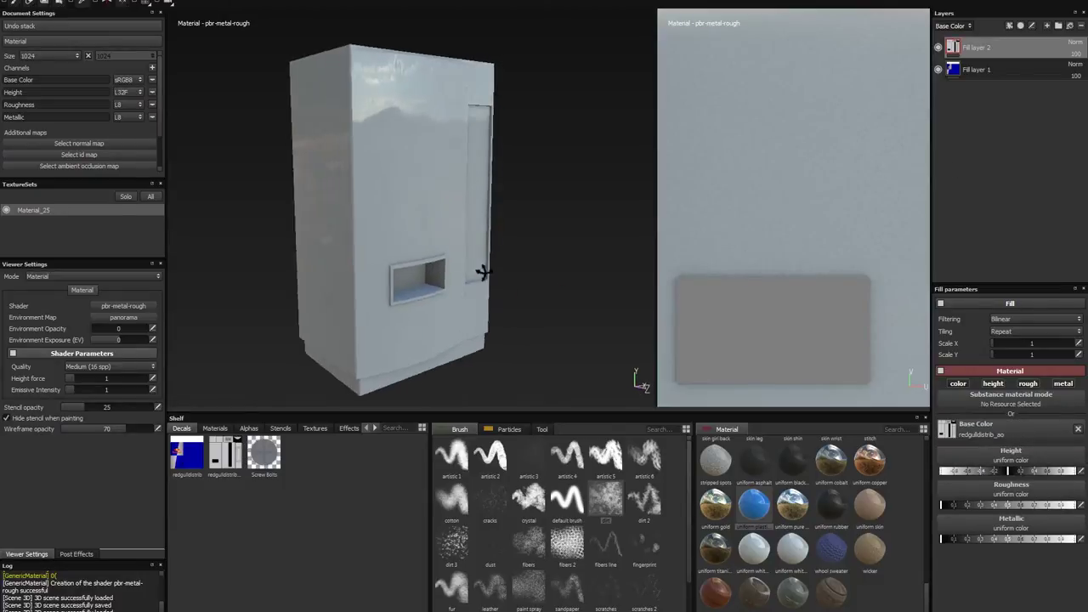
{"action": "left_click", "coordinate": [1079, 45]}
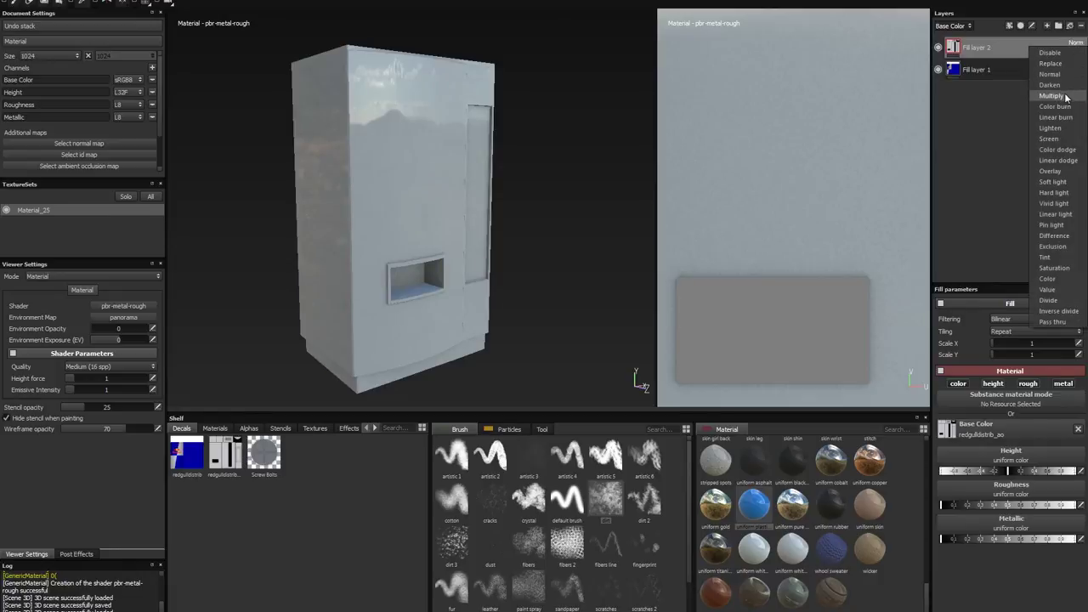
{"action": "left_click", "coordinate": [1068, 97]}
{"action": "mouse_move", "coordinate": [559, 198]}
{"action": "left_mouse_down", "text": "alt"}
{"action": "mouse_move", "coordinate": [468, 212]}
{"action": "mouse_move", "coordinate": [503, 194]}
{"action": "mouse_move", "coordinate": [476, 209]}
{"action": "mouse_move", "coordinate": [502, 204]}
{"action": "left_mouse_up", "text": "alt"}
{"action": "left_click", "coordinate": [956, 72]}
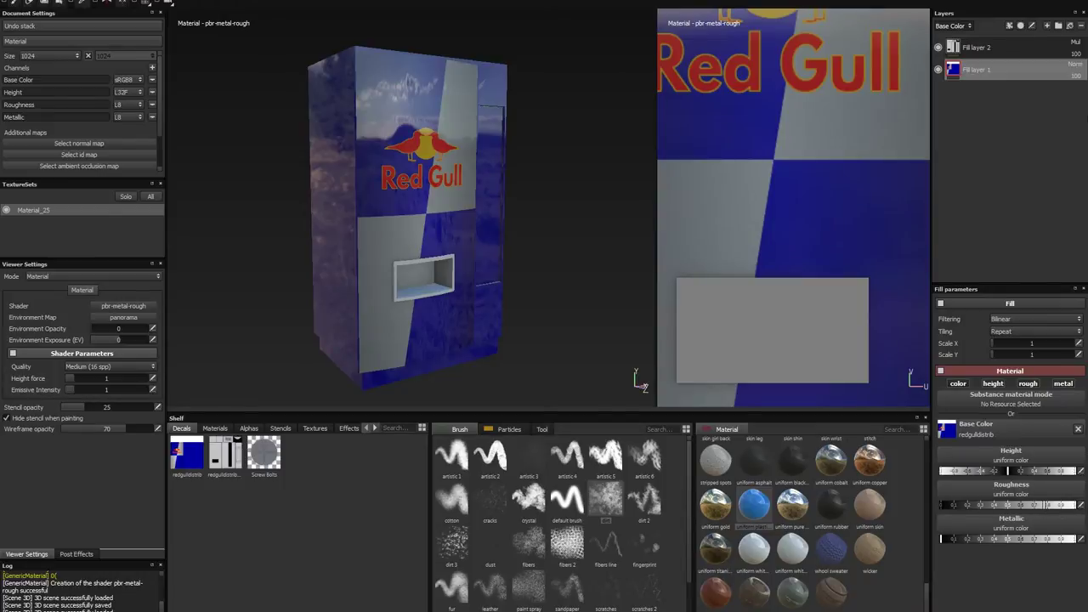
Step: Disable Fill layer 2 in the Roughness channel, leaving Metallic unchanged, then return to Base Color
{"action": "left_click", "coordinate": [959, 27]}
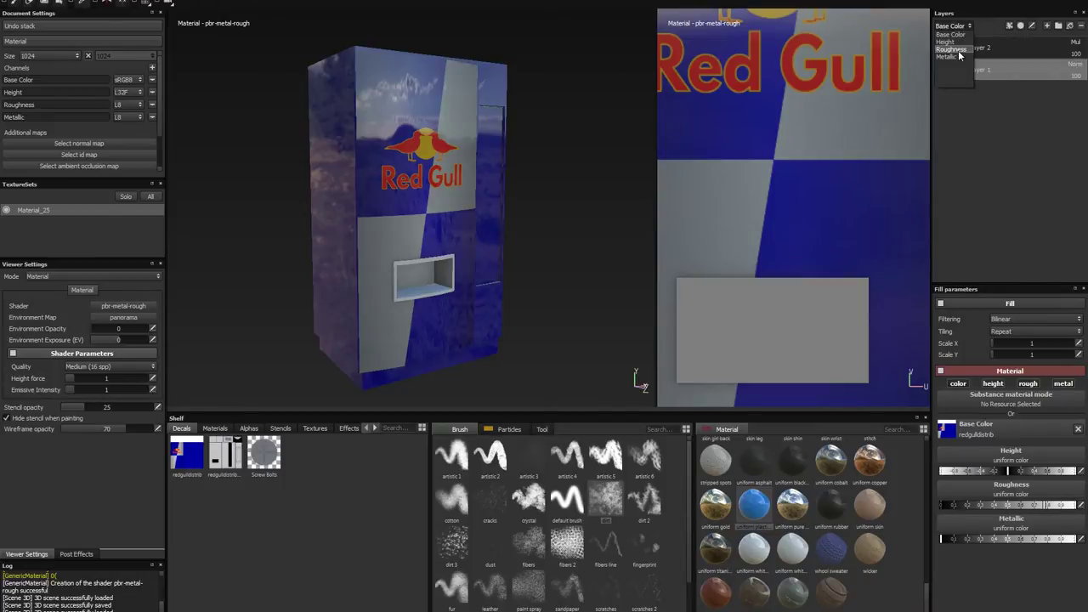
{"action": "left_click", "coordinate": [954, 50]}
{"action": "left_click", "coordinate": [1077, 47]}
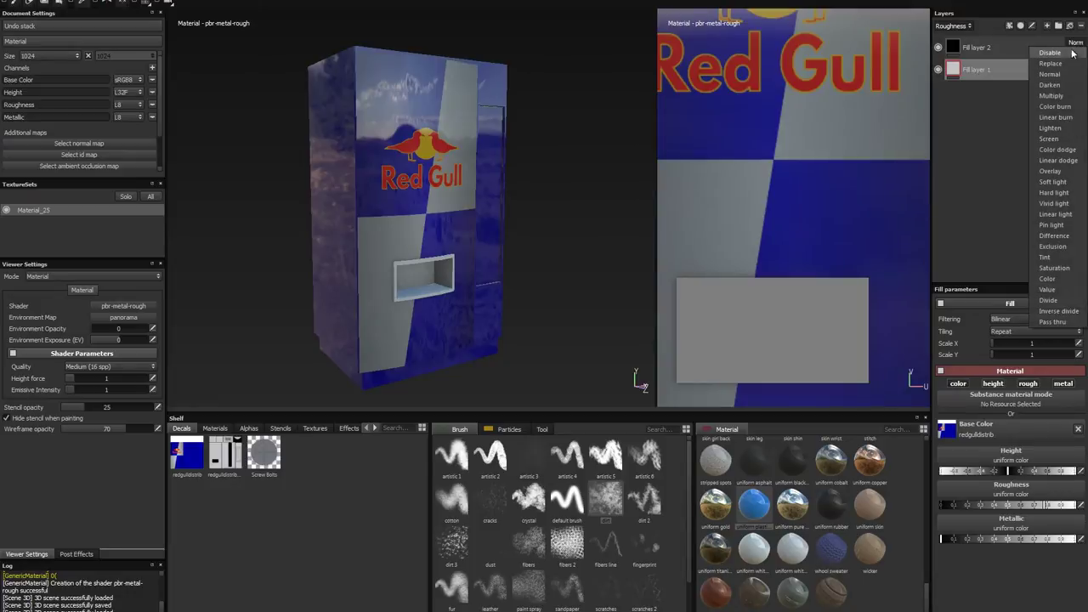
{"action": "left_click", "coordinate": [1059, 52]}
{"action": "left_click", "coordinate": [969, 26]}
{"action": "left_click", "coordinate": [954, 59]}
{"action": "left_click", "coordinate": [1073, 65]}
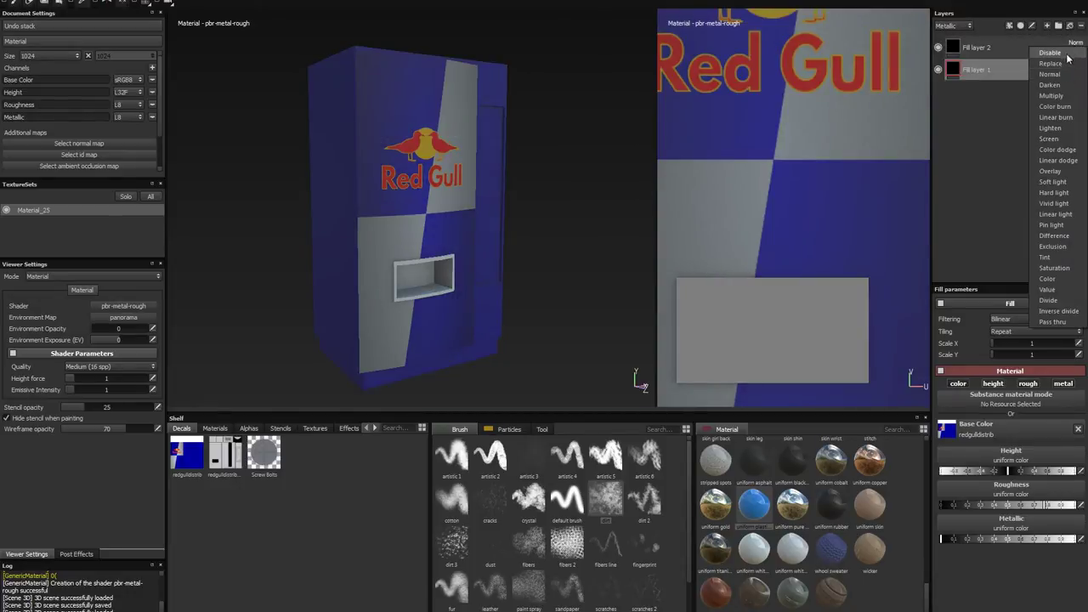
{"action": "key", "text": "Escape"}
{"action": "left_click", "coordinate": [969, 26]}
{"action": "left_click", "coordinate": [952, 34]}
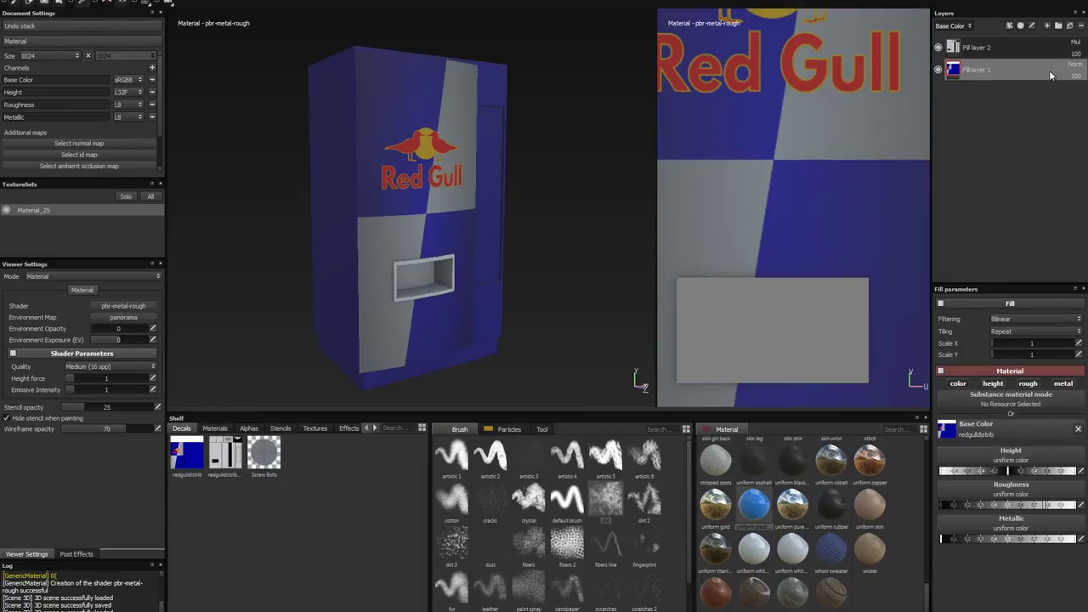
Step: Lower Fill layer 1's roughness and raise its metallic value for a glossy, reflective finish
{"action": "left_click", "coordinate": [956, 505]}
{"action": "left_click_drag", "start_coordinate": [956, 508], "coordinate": [975, 512]}
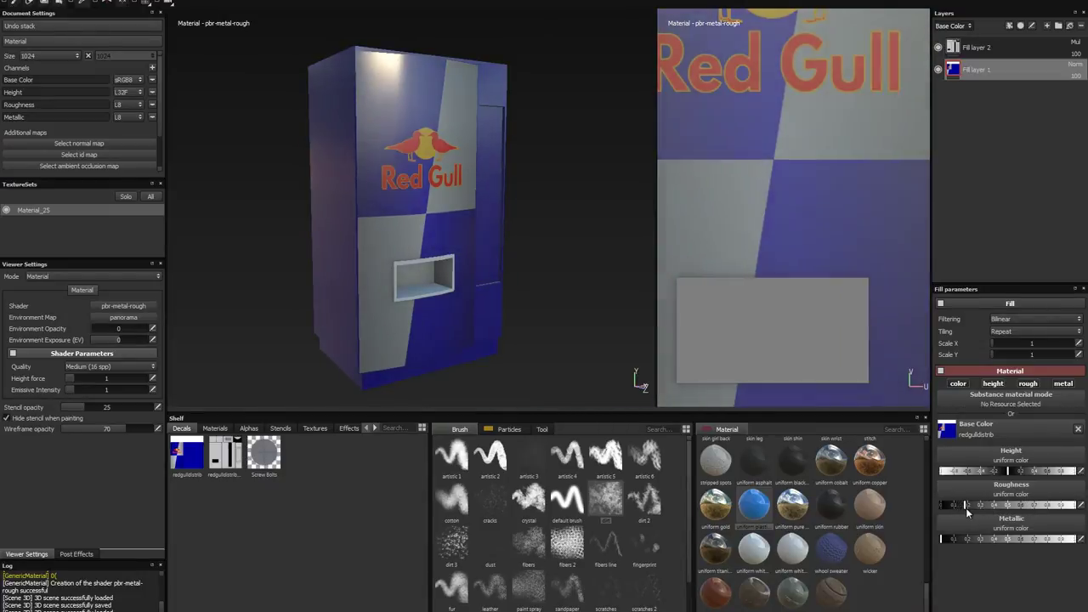
{"action": "left_click", "coordinate": [953, 539]}
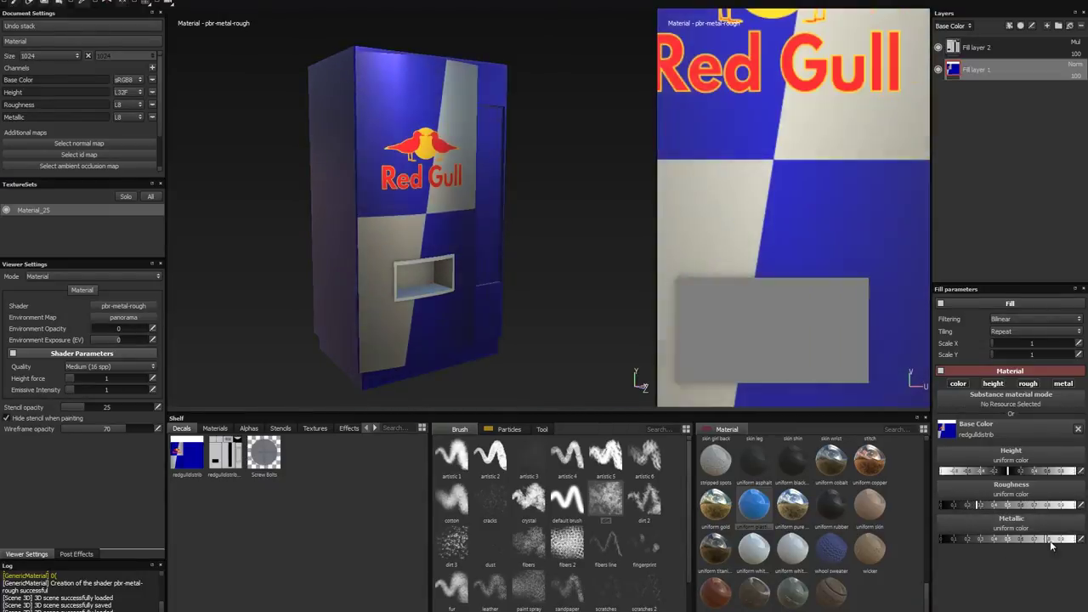
{"action": "left_click_drag", "start_coordinate": [957, 541], "coordinate": [996, 544]}
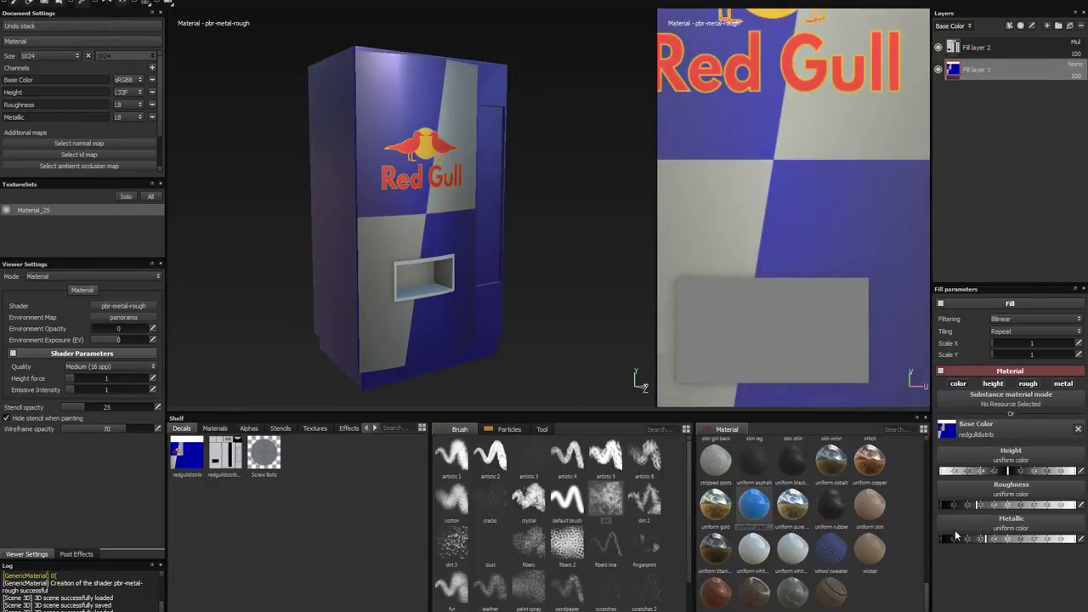
{"action": "left_click_drag", "start_coordinate": [510, 315], "coordinate": [486, 283], "text": "alt"}
{"action": "right_click_drag", "start_coordinate": [486, 283], "coordinate": [496, 302], "text": "shift"}
{"action": "mouse_move", "coordinate": [496, 302]}
{"action": "left_mouse_down", "text": "alt"}
{"action": "mouse_move", "coordinate": [360, 285]}
{"action": "mouse_move", "coordinate": [456, 294]}
{"action": "left_mouse_up", "text": "alt"}
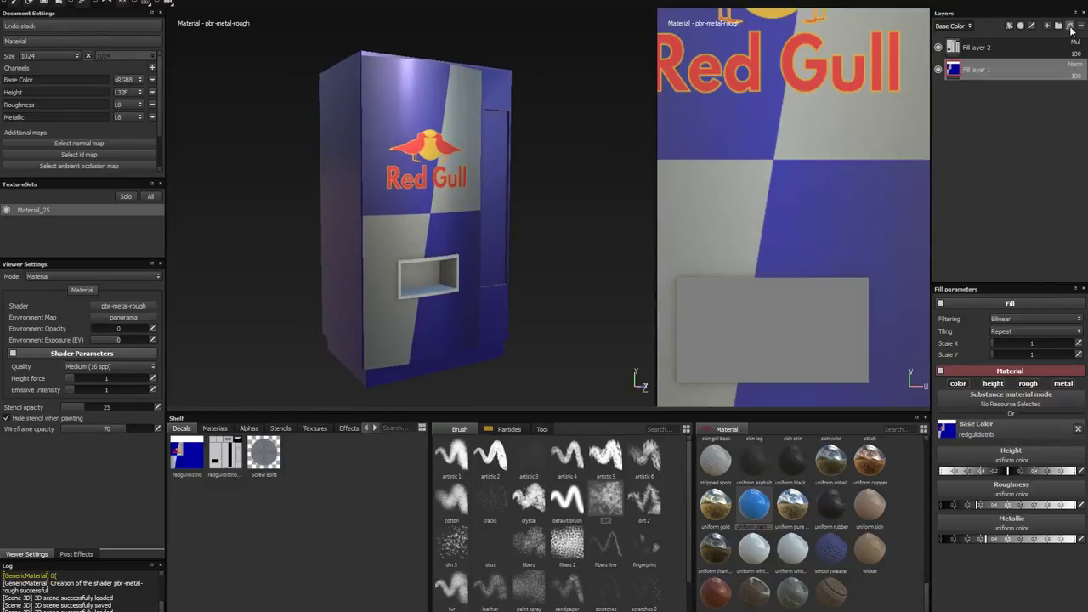
Step: Add Fill layer 3 with the uniform rubber material and a black mask
{"action": "left_click", "coordinate": [1070, 27]}
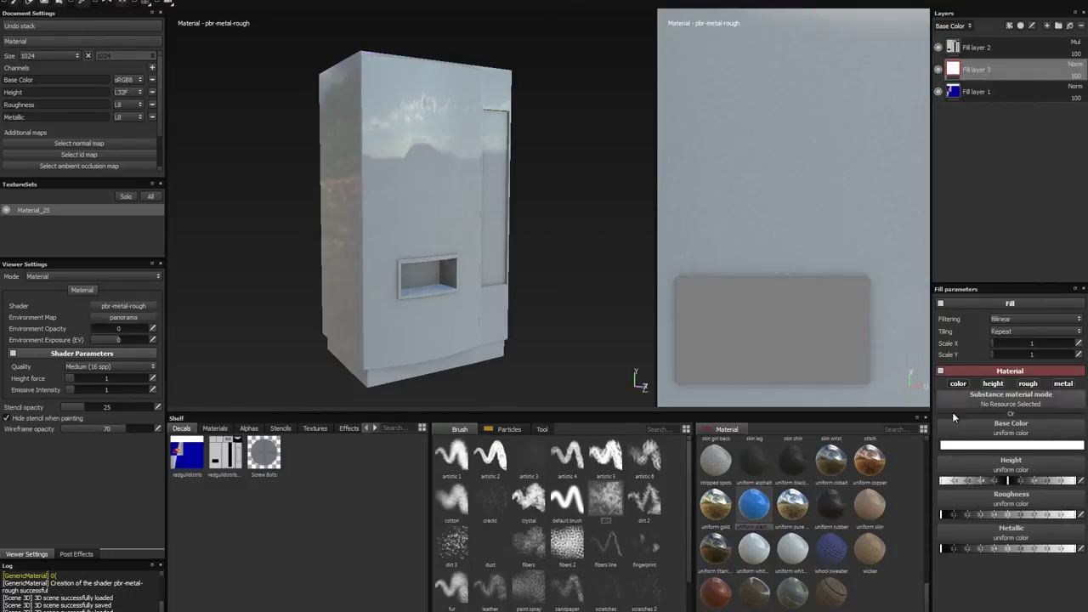
{"action": "left_click", "coordinate": [830, 510]}
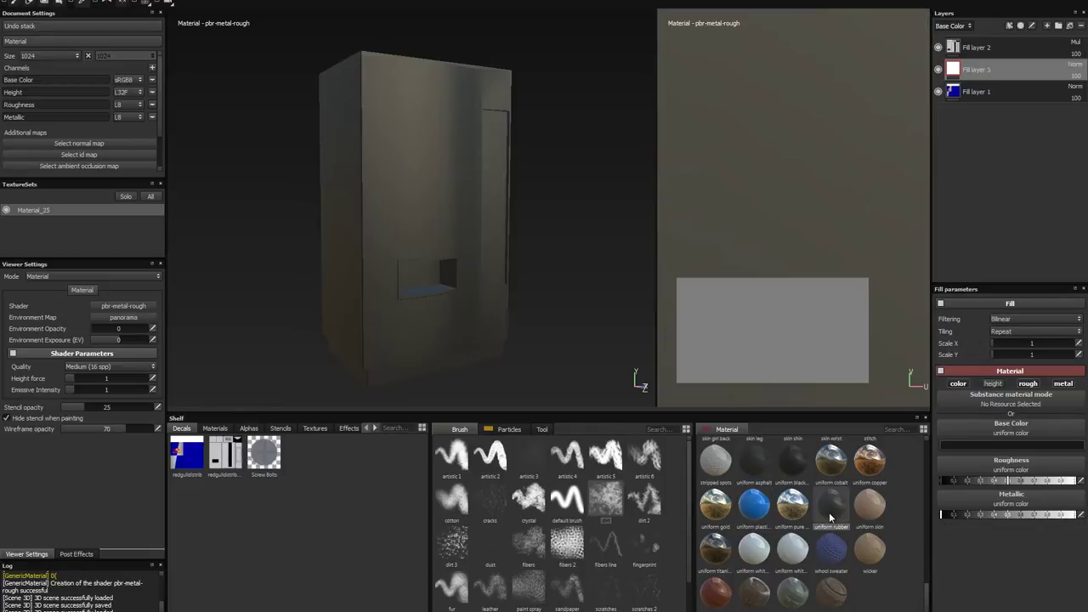
{"action": "left_click_drag", "start_coordinate": [831, 298], "coordinate": [1061, 76]}
{"action": "left_click", "coordinate": [1023, 26]}
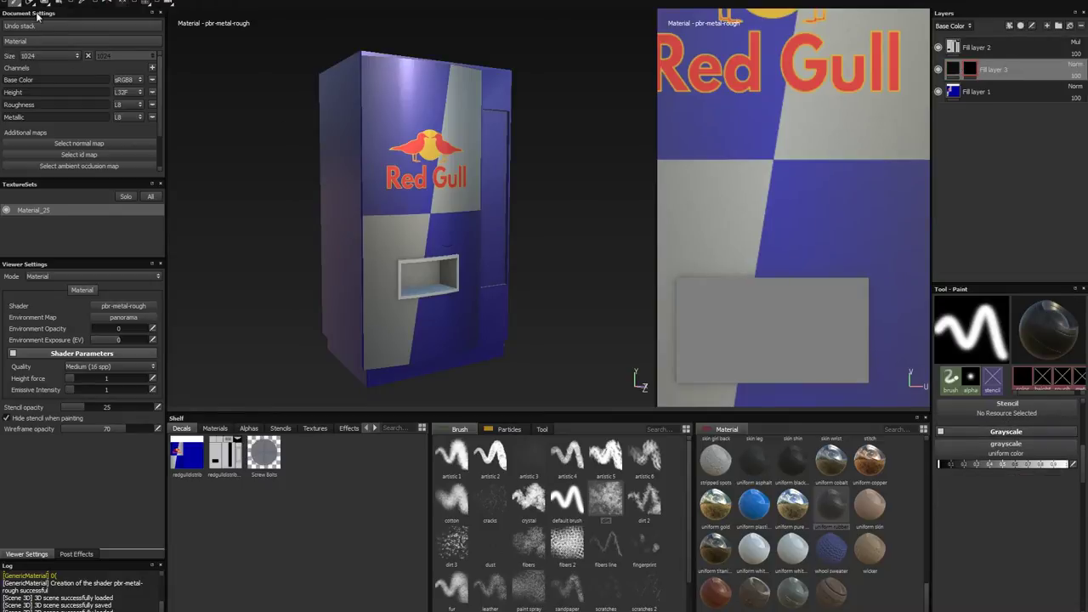
Step: Switch to geometry-selection masking with a white fill colour and frame the model and bird logo
{"action": "left_click", "coordinate": [60, 4]}
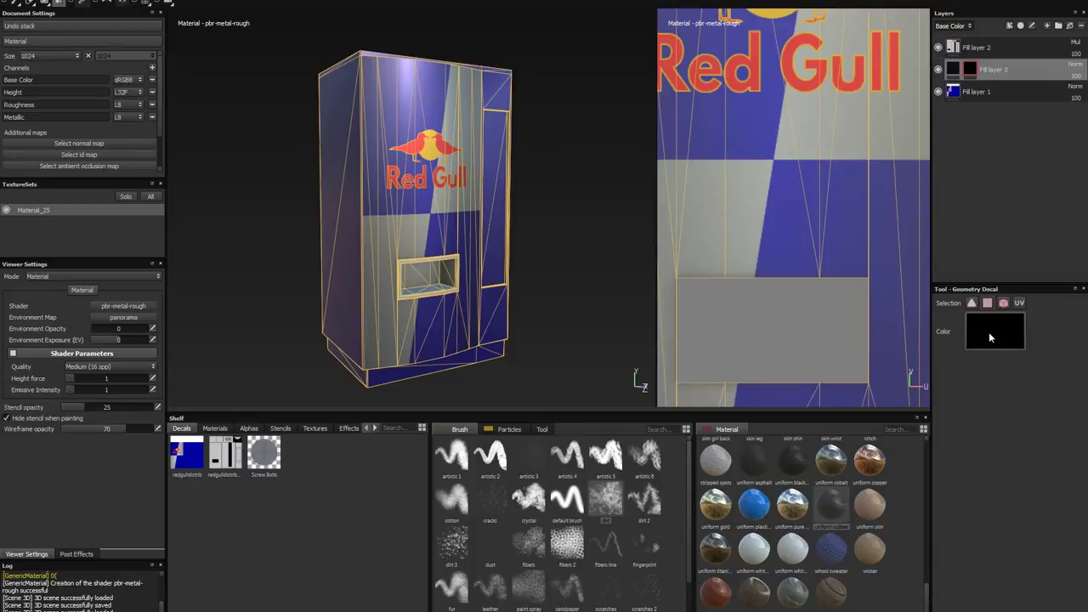
{"action": "left_click", "coordinate": [989, 341]}
{"action": "left_click", "coordinate": [1044, 263]}
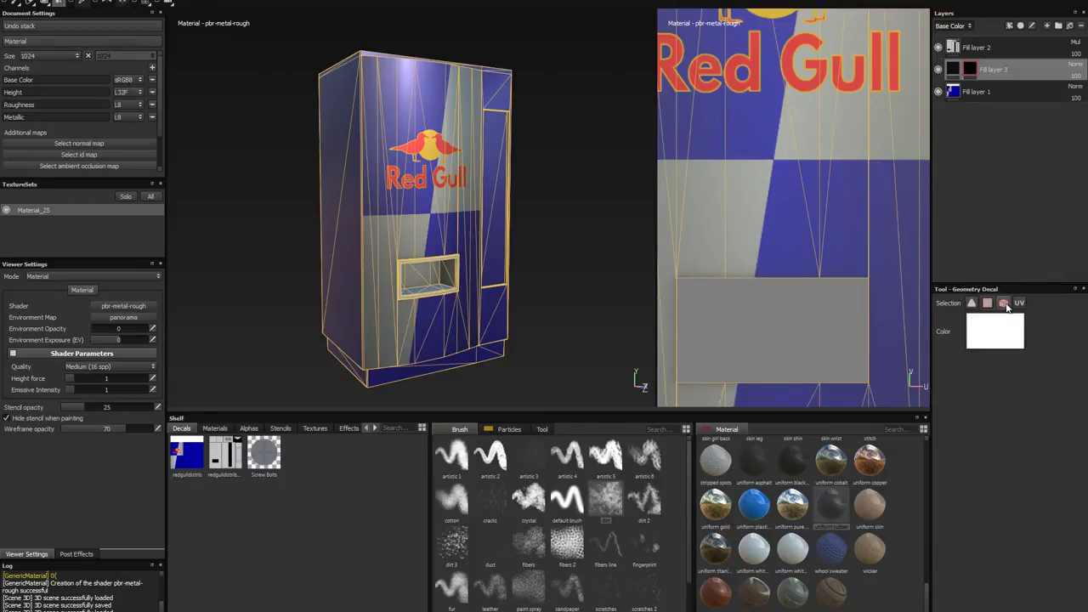
{"action": "mouse_move", "coordinate": [431, 346]}
{"action": "left_mouse_down", "text": "alt"}
{"action": "mouse_move", "coordinate": [440, 325]}
{"action": "mouse_move", "coordinate": [343, 382]}
{"action": "mouse_move", "coordinate": [507, 354]}
{"action": "left_mouse_up", "text": "alt"}
{"action": "mouse_move", "coordinate": [470, 291]}
{"action": "left_mouse_down", "text": "alt"}
{"action": "mouse_move", "coordinate": [455, 283]}
{"action": "mouse_move", "coordinate": [479, 329]}
{"action": "left_mouse_up", "text": "alt"}
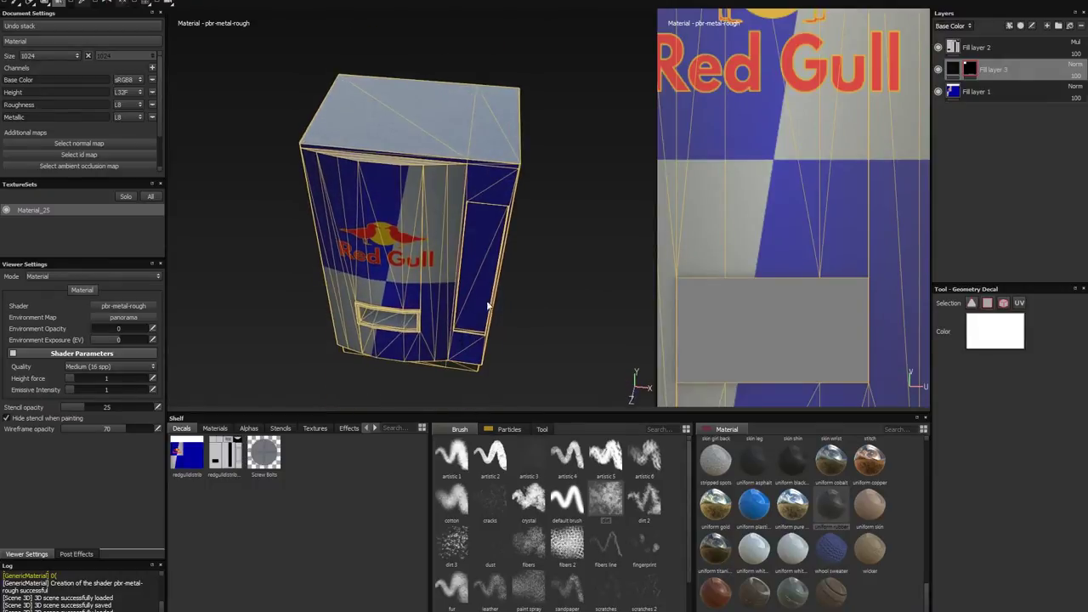
{"action": "middle_click_drag", "start_coordinate": [746, 125], "coordinate": [831, 244]}
Step: Pan the texture view and orbit the model to locate the plinth's UV islands
{"action": "scroll", "coordinate": [818, 215], "scroll_direction": "up", "scroll_amount": 2}
{"action": "scroll", "coordinate": [819, 224], "scroll_direction": "up", "scroll_amount": 2}
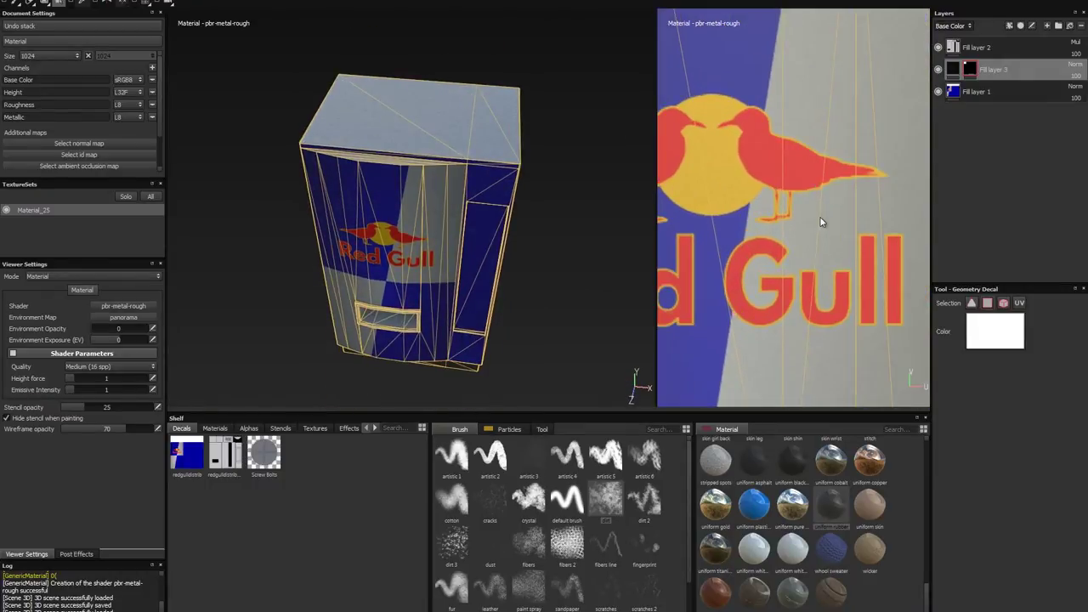
{"action": "scroll", "coordinate": [821, 222], "scroll_direction": "down", "scroll_amount": 1}
{"action": "scroll", "coordinate": [821, 223], "scroll_direction": "down", "scroll_amount": 3}
{"action": "scroll", "coordinate": [663, 298], "scroll_direction": "up", "scroll_amount": 3}
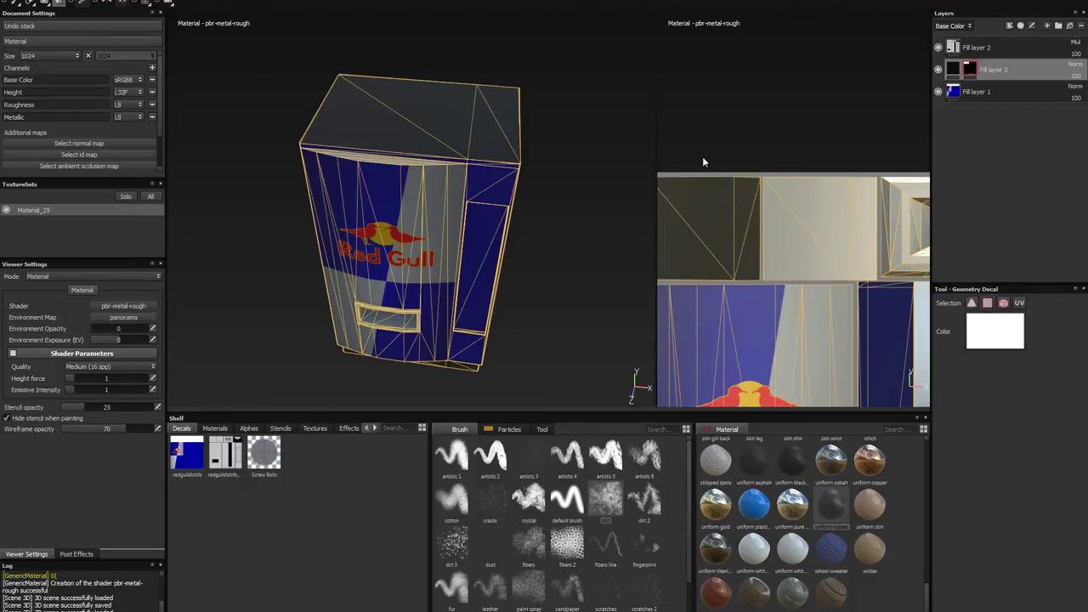
{"action": "middle_click_drag", "start_coordinate": [702, 162], "coordinate": [749, 145]}
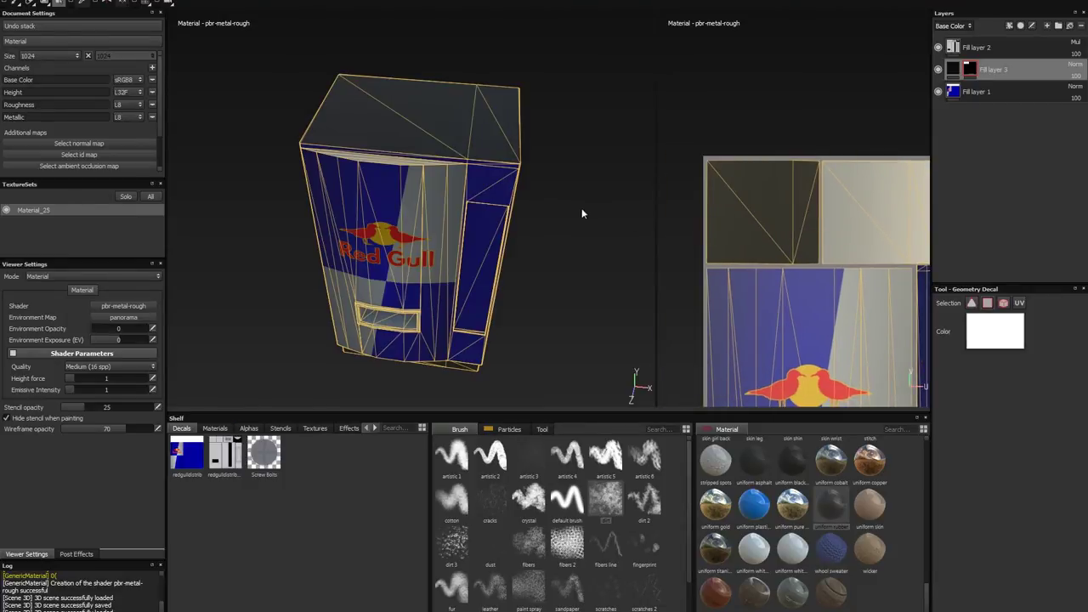
{"action": "middle_click_drag", "start_coordinate": [837, 251], "coordinate": [576, 239]}
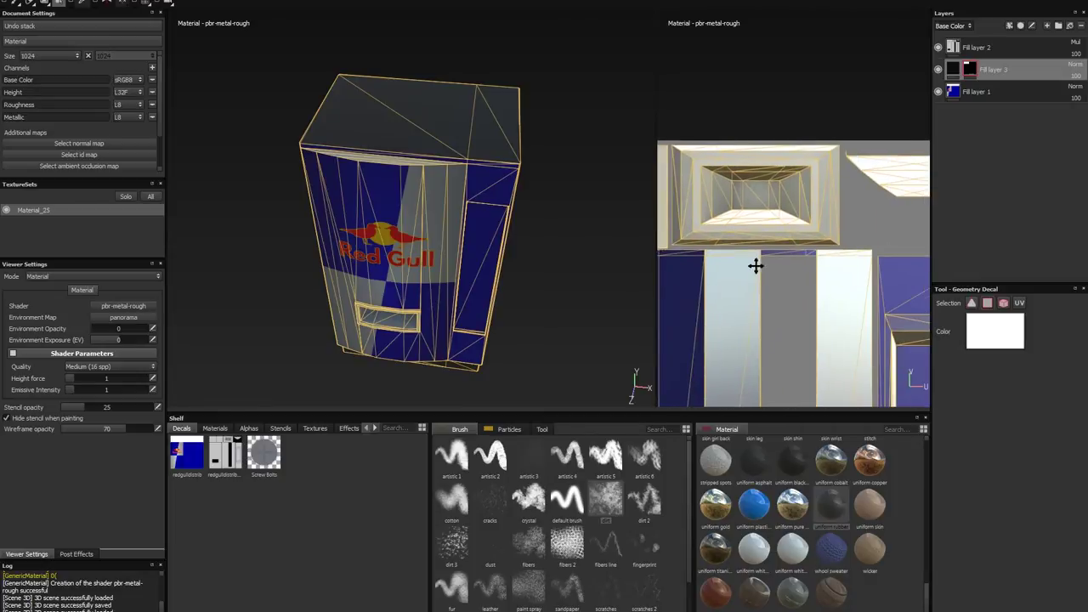
{"action": "middle_click_drag", "start_coordinate": [756, 267], "coordinate": [789, 269]}
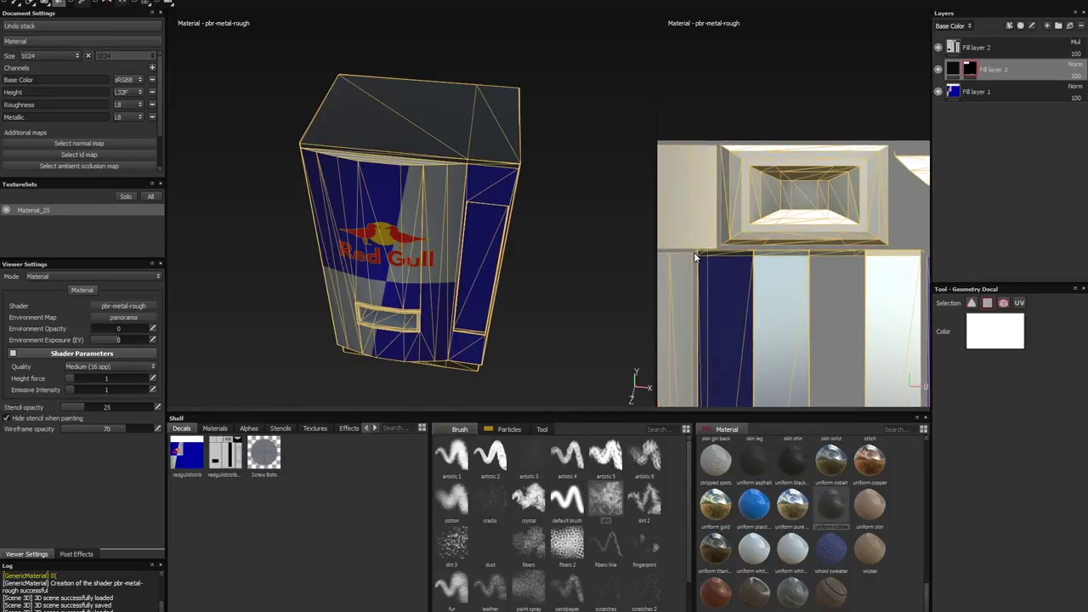
{"action": "mouse_move", "coordinate": [477, 348]}
{"action": "left_mouse_down", "text": "alt"}
{"action": "mouse_move", "coordinate": [545, 254]}
{"action": "mouse_move", "coordinate": [956, 64]}
{"action": "left_mouse_up", "text": "alt"}
{"action": "left_click", "coordinate": [954, 70]}
{"action": "mouse_move", "coordinate": [477, 252]}
{"action": "left_mouse_down", "text": "alt"}
{"action": "mouse_move", "coordinate": [335, 315]}
{"action": "mouse_move", "coordinate": [433, 265]}
{"action": "mouse_move", "coordinate": [564, 260]}
{"action": "left_mouse_up", "text": "alt"}
{"action": "mouse_move", "coordinate": [790, 261]}
{"action": "middle_mouse_down", "text": "alt"}
{"action": "mouse_move", "coordinate": [573, 292]}
{"action": "mouse_move", "coordinate": [629, 297]}
{"action": "middle_mouse_up", "text": "alt"}
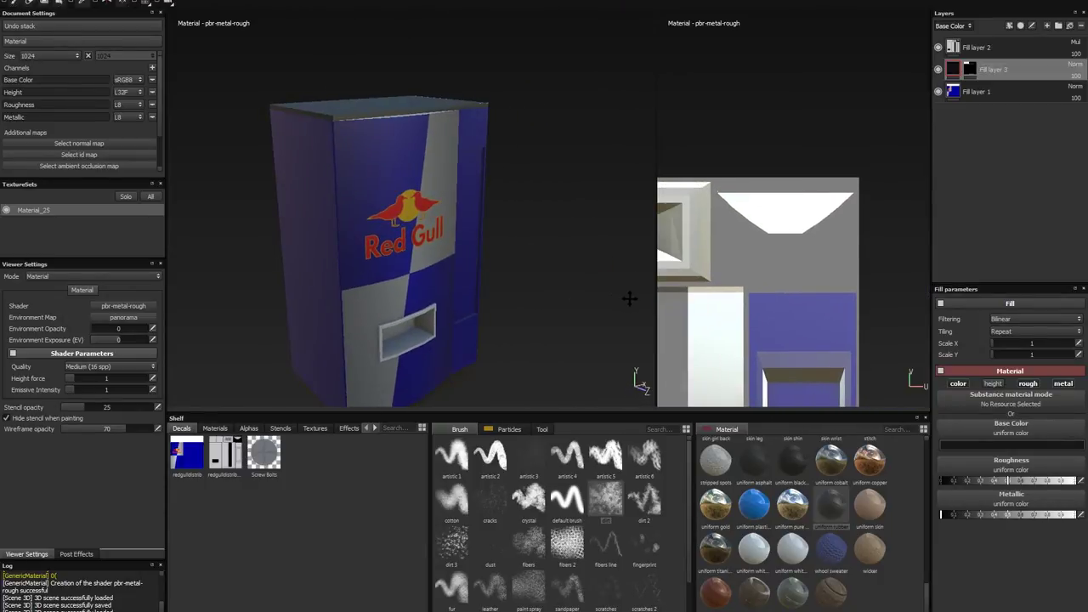
Step: Fill the plinth UV islands in Fill layer 3's mask, revealing dark rubber on the base
{"action": "left_click", "coordinate": [969, 68]}
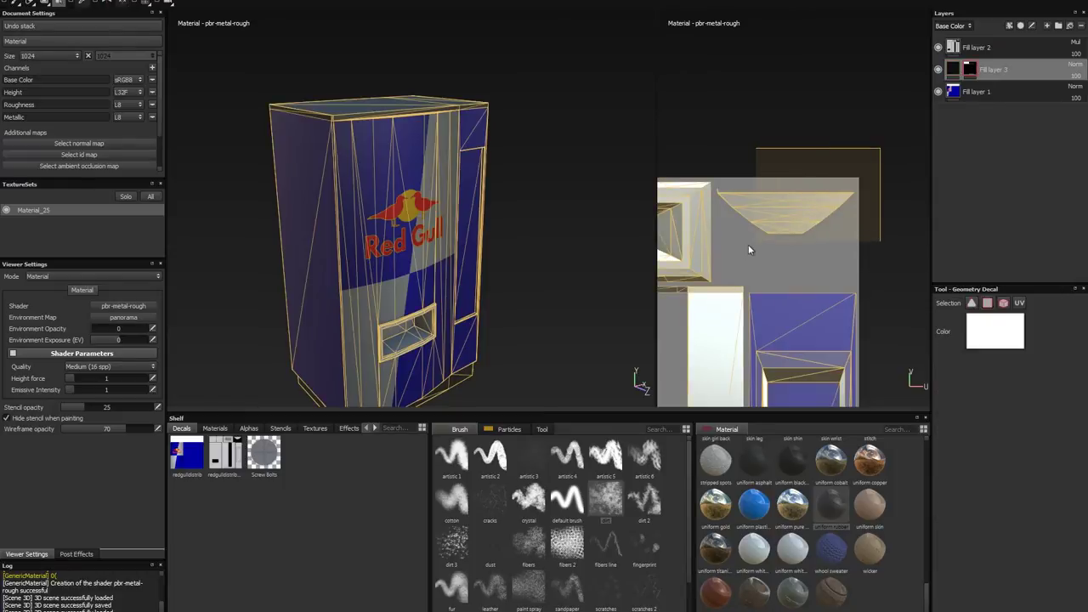
{"action": "left_click_drag", "start_coordinate": [881, 148], "coordinate": [720, 237]}
{"action": "left_click", "coordinate": [956, 69]}
{"action": "mouse_move", "coordinate": [443, 264]}
{"action": "left_mouse_down", "text": "alt"}
{"action": "mouse_move", "coordinate": [444, 306]}
{"action": "mouse_move", "coordinate": [522, 255]}
{"action": "mouse_move", "coordinate": [431, 248]}
{"action": "mouse_move", "coordinate": [636, 243]}
{"action": "left_mouse_up", "text": "alt"}
{"action": "mouse_move", "coordinate": [546, 250]}
{"action": "left_mouse_down", "text": "alt"}
{"action": "mouse_move", "coordinate": [536, 273]}
{"action": "mouse_move", "coordinate": [539, 224]}
{"action": "mouse_move", "coordinate": [519, 233]}
{"action": "left_mouse_up", "text": "alt"}
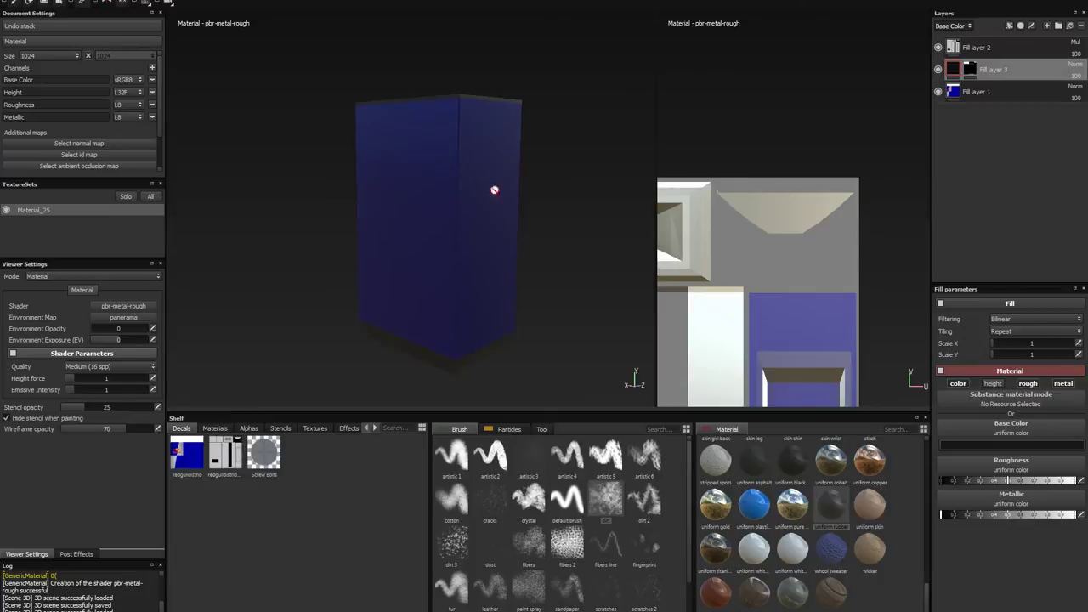
{"action": "key", "text": "4"}
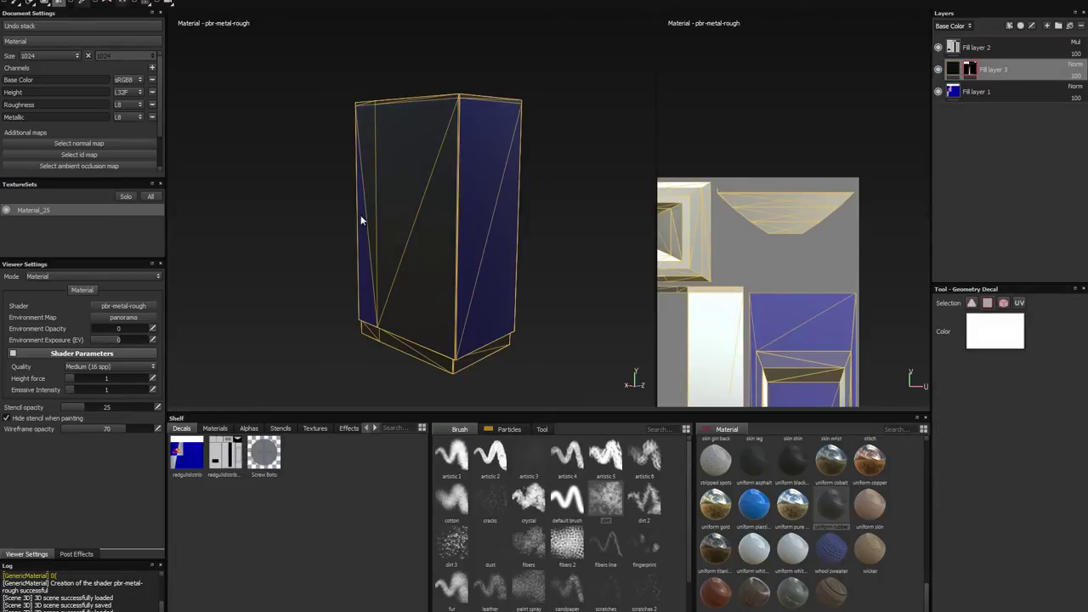
{"action": "left_click_drag", "start_coordinate": [346, 272], "coordinate": [752, 272], "text": "alt"}
{"action": "left_click", "coordinate": [953, 69]}
{"action": "mouse_move", "coordinate": [516, 206]}
{"action": "left_mouse_down", "text": "alt"}
{"action": "mouse_move", "coordinate": [528, 277]}
{"action": "mouse_move", "coordinate": [734, 269]}
{"action": "mouse_move", "coordinate": [658, 258]}
{"action": "mouse_move", "coordinate": [458, 270]}
{"action": "mouse_move", "coordinate": [432, 226]}
{"action": "mouse_move", "coordinate": [449, 233]}
{"action": "mouse_move", "coordinate": [437, 219]}
{"action": "mouse_move", "coordinate": [467, 219]}
{"action": "left_mouse_up", "text": "alt"}
{"action": "scroll", "coordinate": [445, 226], "scroll_direction": "up", "scroll_amount": 3}
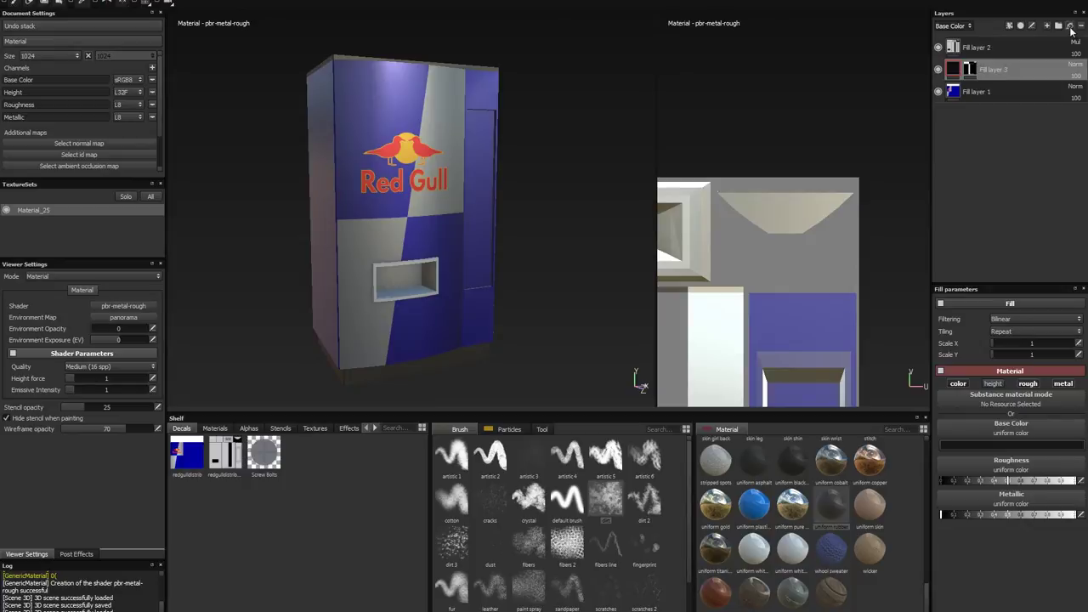
{"action": "left_click", "coordinate": [1070, 28]}
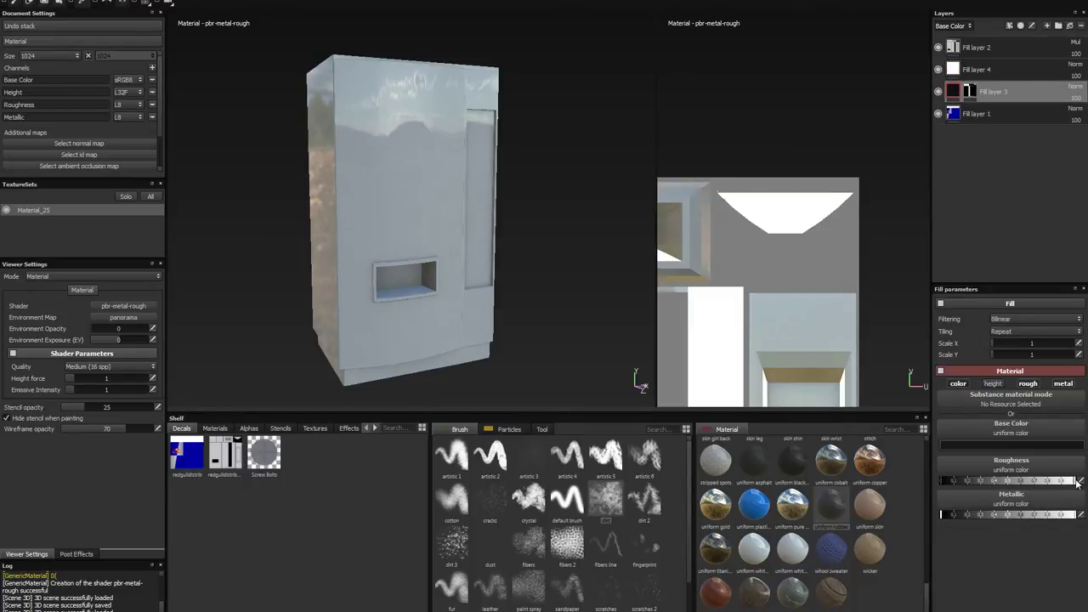
Step: Make Fill layer 4 visible, apply the uniform black material and add a mask
{"action": "left_click", "coordinate": [938, 69]}
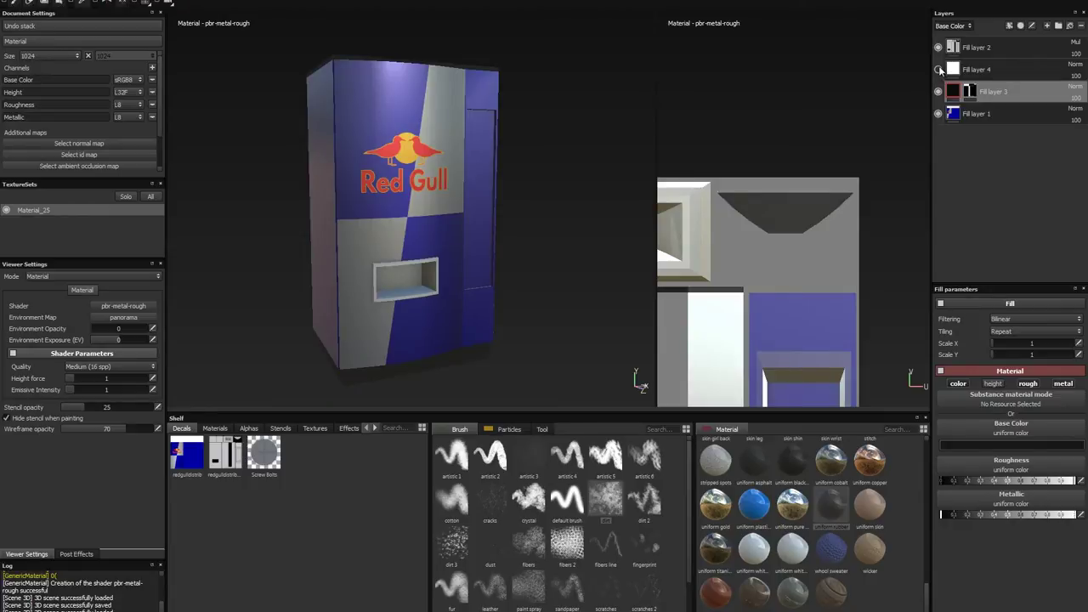
{"action": "mouse_move", "coordinate": [1072, 482]}
{"action": "left_mouse_down"}
{"action": "mouse_move", "coordinate": [1085, 483]}
{"action": "mouse_move", "coordinate": [1066, 483]}
{"action": "left_mouse_up"}
{"action": "left_click", "coordinate": [955, 72]}
{"action": "left_click", "coordinate": [938, 71]}
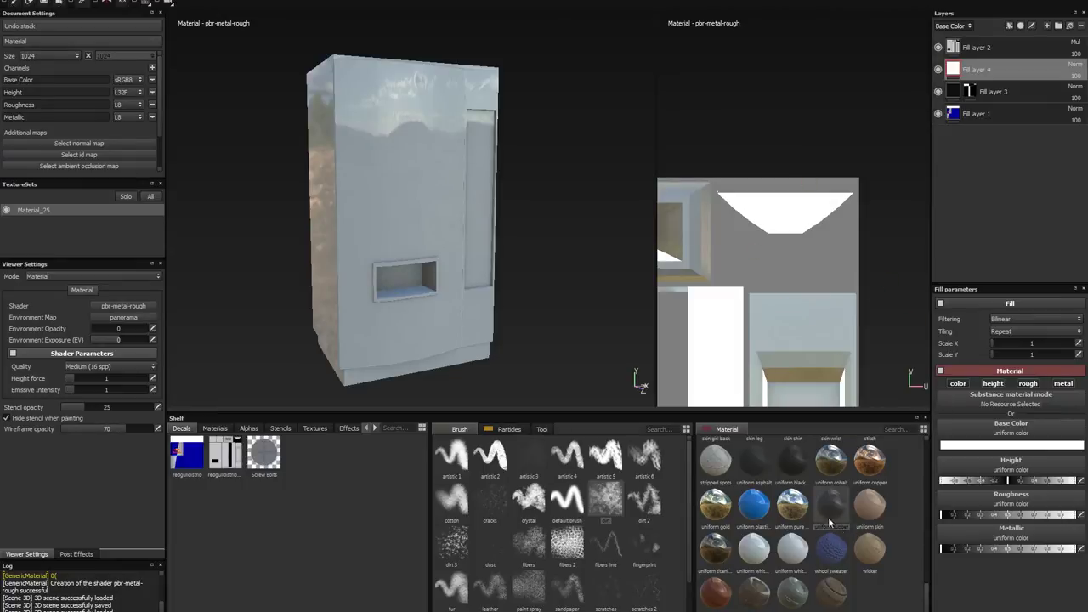
{"action": "left_click", "coordinate": [794, 474]}
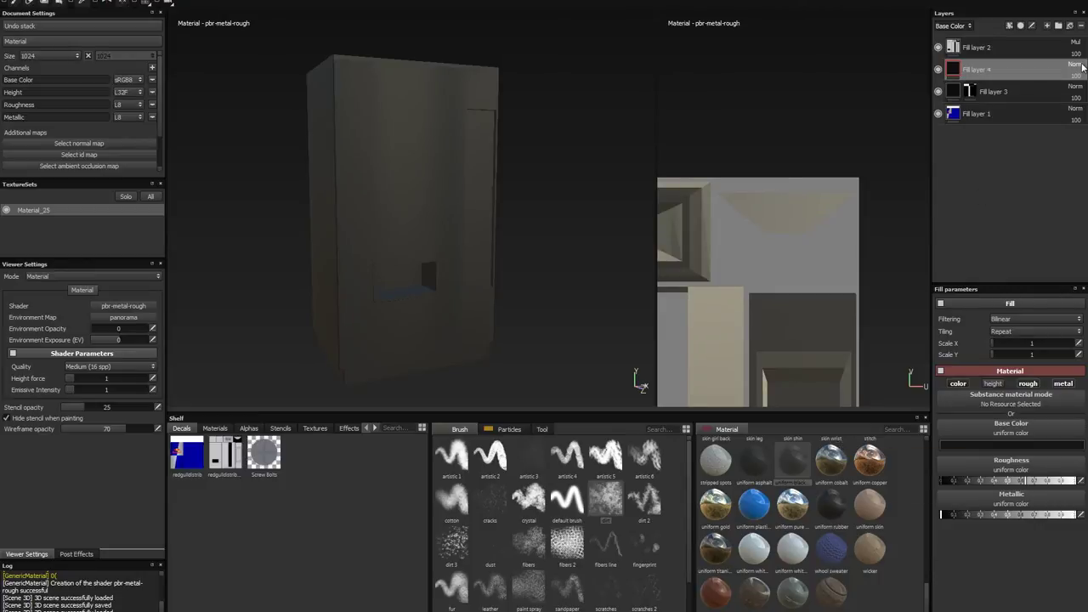
{"action": "left_click", "coordinate": [1020, 26]}
{"action": "left_click", "coordinate": [970, 70]}
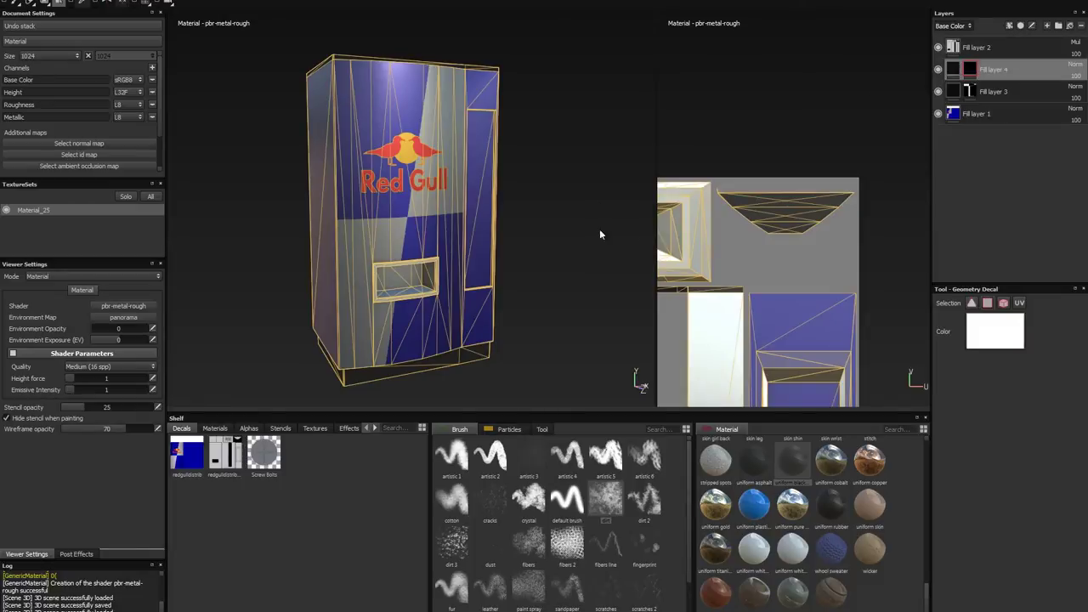
Step: Fill the mask over the dispenser frame faces and check the black frame and side seams
{"action": "scroll", "coordinate": [738, 220], "scroll_direction": "up", "scroll_amount": 2}
{"action": "scroll", "coordinate": [855, 190], "scroll_direction": "up", "scroll_amount": 3}
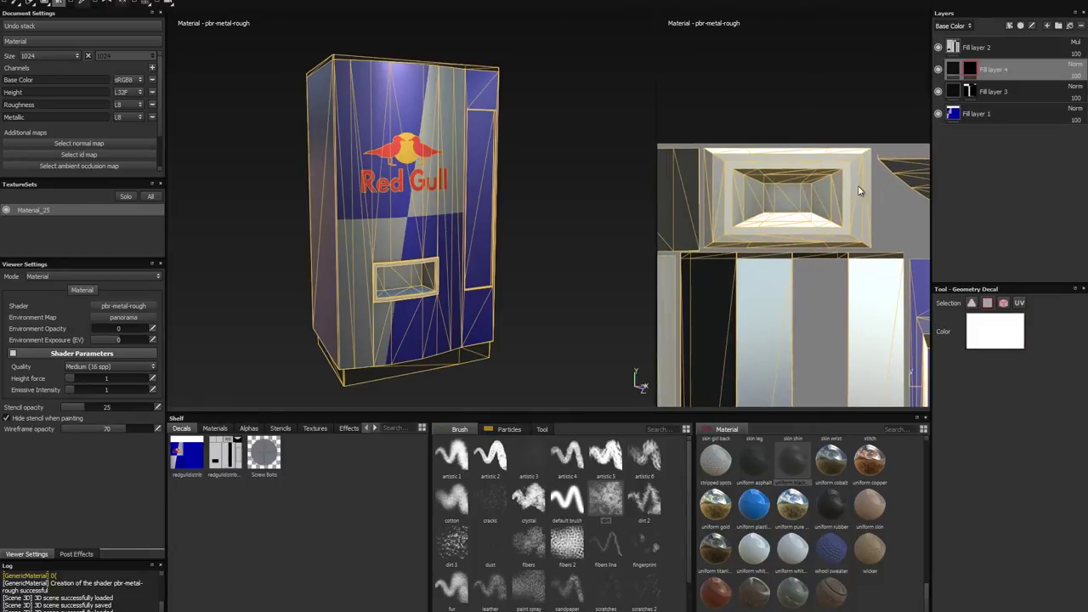
{"action": "left_click", "coordinate": [797, 141]}
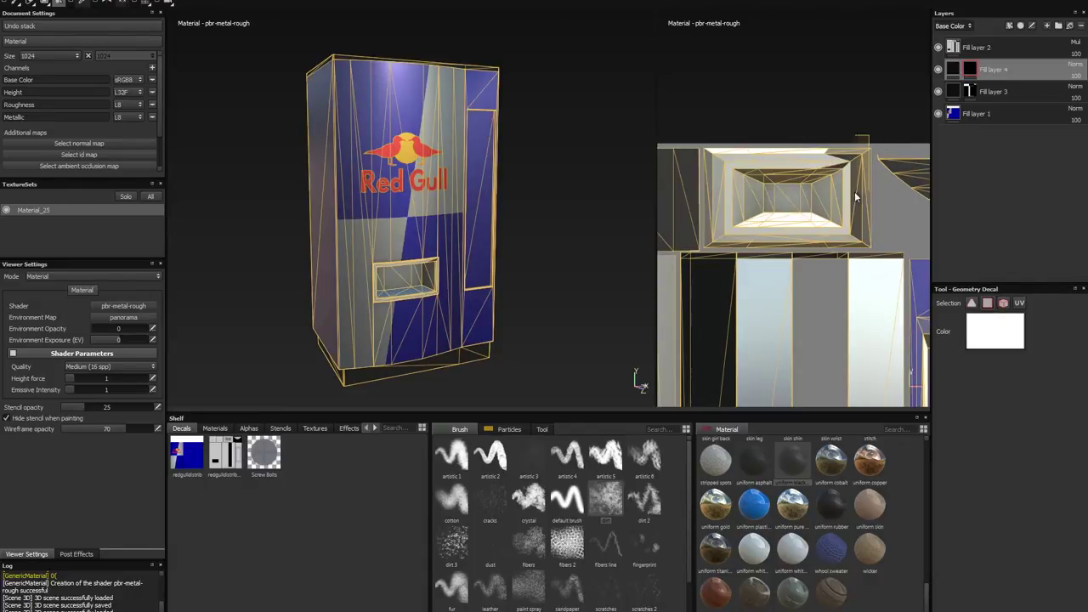
{"action": "left_click_drag", "start_coordinate": [855, 192], "coordinate": [709, 246]}
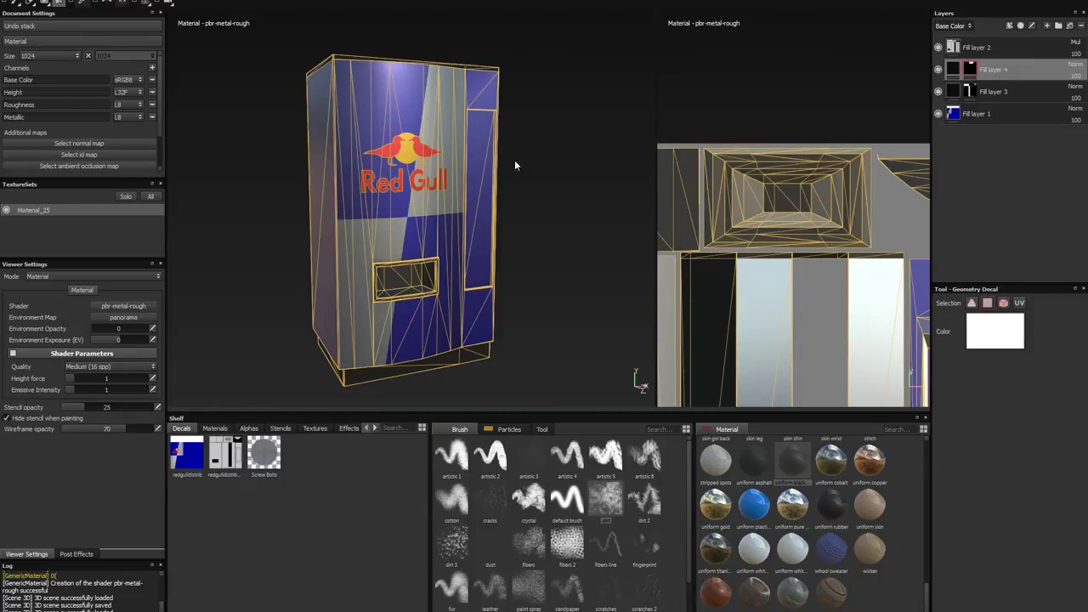
{"action": "mouse_move", "coordinate": [510, 168]}
{"action": "left_mouse_down", "text": "alt"}
{"action": "mouse_move", "coordinate": [580, 176]}
{"action": "mouse_move", "coordinate": [555, 180]}
{"action": "left_mouse_up", "text": "alt"}
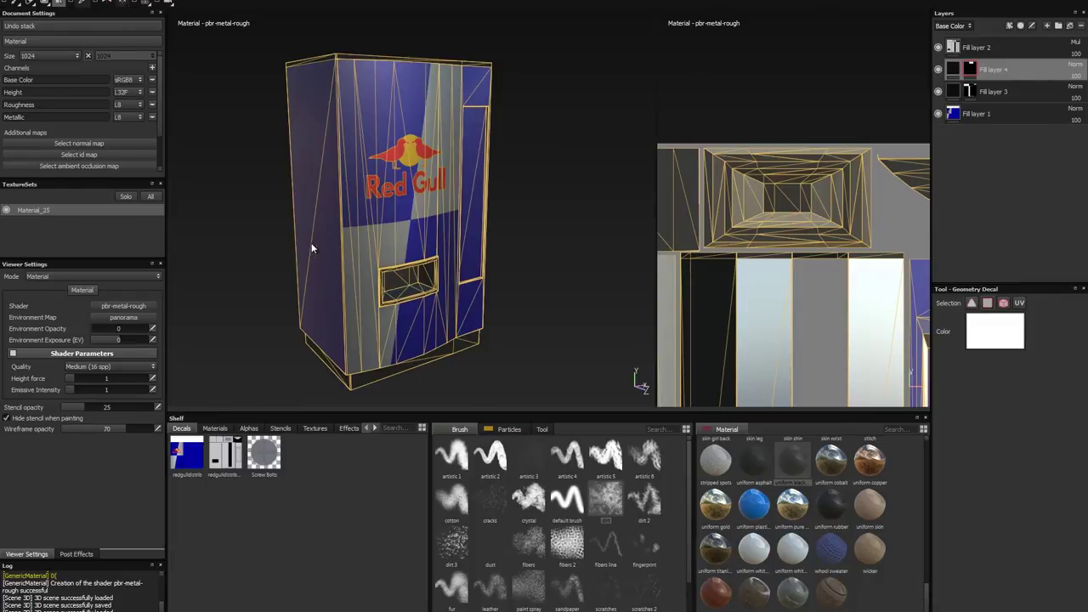
{"action": "scroll", "coordinate": [306, 247], "scroll_direction": "up", "scroll_amount": 3}
{"action": "scroll", "coordinate": [335, 241], "scroll_direction": "up", "scroll_amount": 3}
{"action": "left_click_drag", "start_coordinate": [307, 236], "coordinate": [253, 248], "text": "alt"}
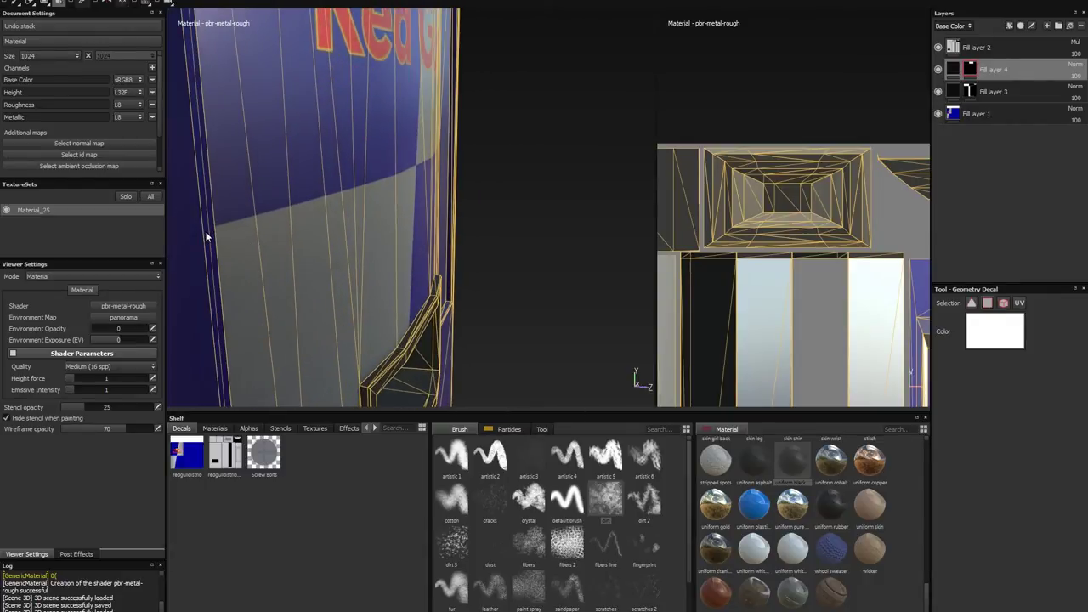
{"action": "mouse_move", "coordinate": [393, 243]}
{"action": "left_mouse_down", "text": "alt"}
{"action": "mouse_move", "coordinate": [267, 236]}
{"action": "mouse_move", "coordinate": [452, 247]}
{"action": "mouse_move", "coordinate": [360, 253]}
{"action": "mouse_move", "coordinate": [542, 192]}
{"action": "mouse_move", "coordinate": [432, 203]}
{"action": "mouse_move", "coordinate": [444, 275]}
{"action": "mouse_move", "coordinate": [450, 204]}
{"action": "mouse_move", "coordinate": [449, 240]}
{"action": "mouse_move", "coordinate": [434, 190]}
{"action": "mouse_move", "coordinate": [442, 213]}
{"action": "mouse_move", "coordinate": [475, 228]}
{"action": "left_mouse_up", "text": "alt"}
{"action": "scroll", "coordinate": [370, 249], "scroll_direction": "up", "scroll_amount": 2}
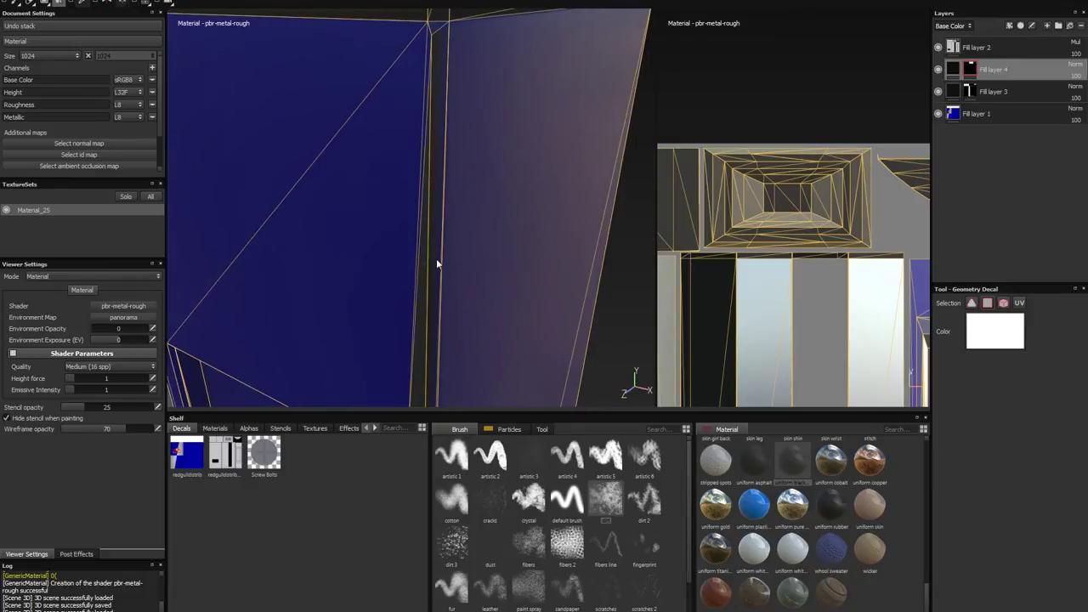
{"action": "mouse_move", "coordinate": [439, 269]}
{"action": "left_mouse_down", "text": "alt"}
{"action": "mouse_move", "coordinate": [384, 263]}
{"action": "mouse_move", "coordinate": [430, 252]}
{"action": "left_mouse_up", "text": "alt"}
{"action": "mouse_move", "coordinate": [429, 336]}
{"action": "left_mouse_down", "text": "alt"}
{"action": "mouse_move", "coordinate": [435, 136]}
{"action": "mouse_move", "coordinate": [445, 317]}
{"action": "left_mouse_up", "text": "alt"}
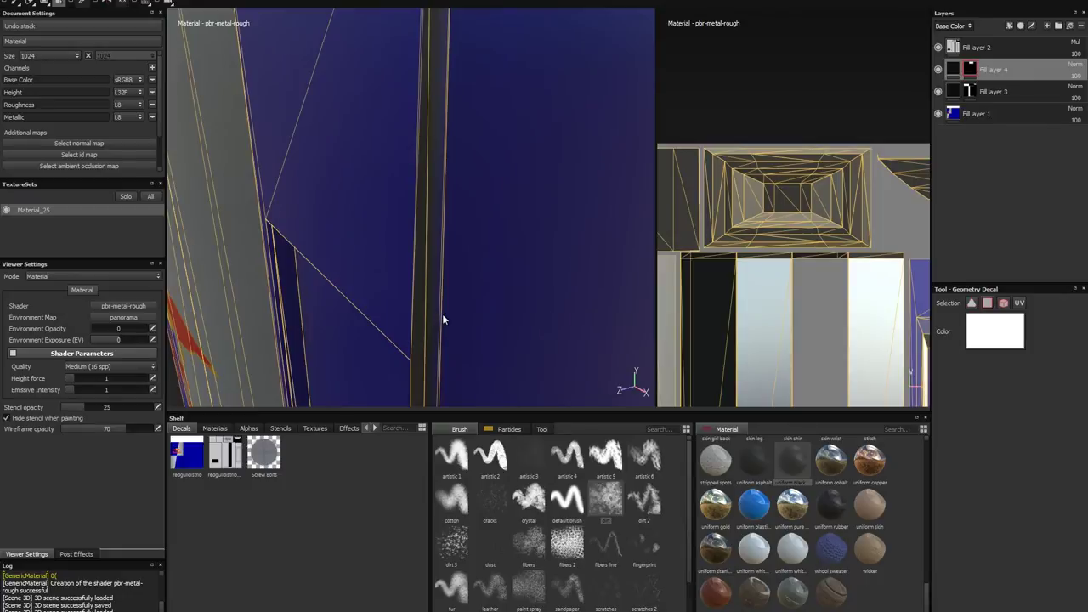
Step: Bring the Red Gull label panel into the texture view and reselect Fill layer 4
{"action": "mouse_move", "coordinate": [706, 317]}
{"action": "middle_mouse_down"}
{"action": "mouse_move", "coordinate": [784, 61]}
{"action": "mouse_move", "coordinate": [822, 161]}
{"action": "mouse_move", "coordinate": [727, 170]}
{"action": "middle_mouse_up"}
{"action": "scroll", "coordinate": [821, 162], "scroll_direction": "down", "scroll_amount": 2}
{"action": "mouse_move", "coordinate": [707, 212]}
{"action": "middle_mouse_down"}
{"action": "mouse_move", "coordinate": [906, 211]}
{"action": "mouse_move", "coordinate": [870, 204]}
{"action": "middle_mouse_up"}
{"action": "scroll", "coordinate": [512, 287], "scroll_direction": "up", "scroll_amount": 1}
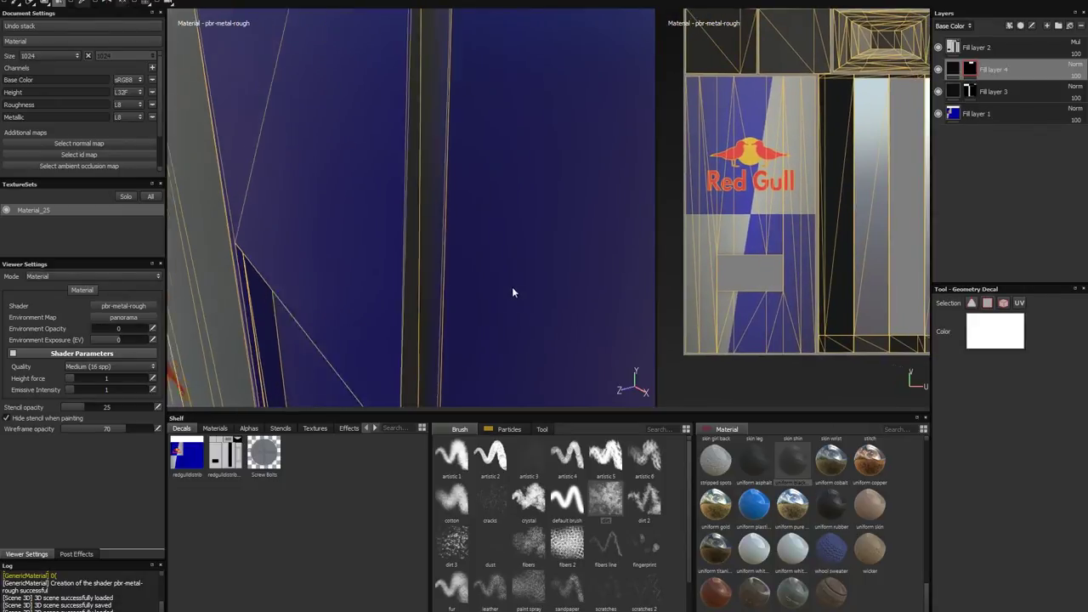
{"action": "left_click", "coordinate": [953, 69]}
{"action": "mouse_move", "coordinate": [476, 277]}
{"action": "left_mouse_down", "text": "alt"}
{"action": "mouse_move", "coordinate": [479, 288]}
{"action": "mouse_move", "coordinate": [484, 275]}
{"action": "mouse_move", "coordinate": [556, 255]}
{"action": "mouse_move", "coordinate": [559, 270]}
{"action": "mouse_move", "coordinate": [510, 267]}
{"action": "mouse_move", "coordinate": [527, 270]}
{"action": "left_mouse_up", "text": "alt"}
{"action": "scroll", "coordinate": [479, 287], "scroll_direction": "down", "scroll_amount": 3}
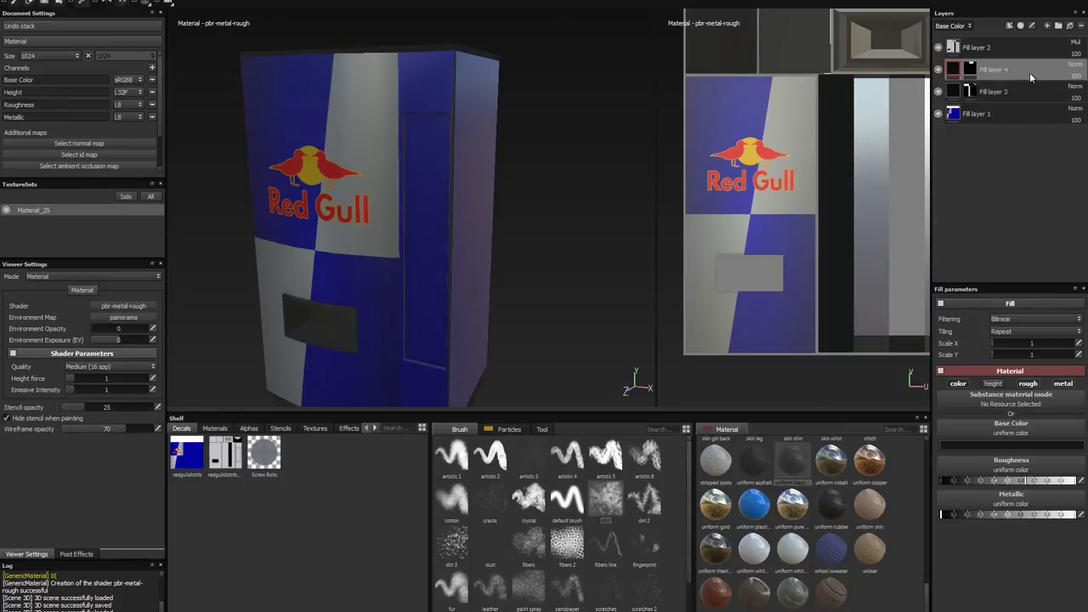
Step: Save the project as redgulldistr
{"action": "key", "text": "ctrl"}
{"action": "left_click_drag", "start_coordinate": [341, 215], "coordinate": [588, 226], "text": "alt"}
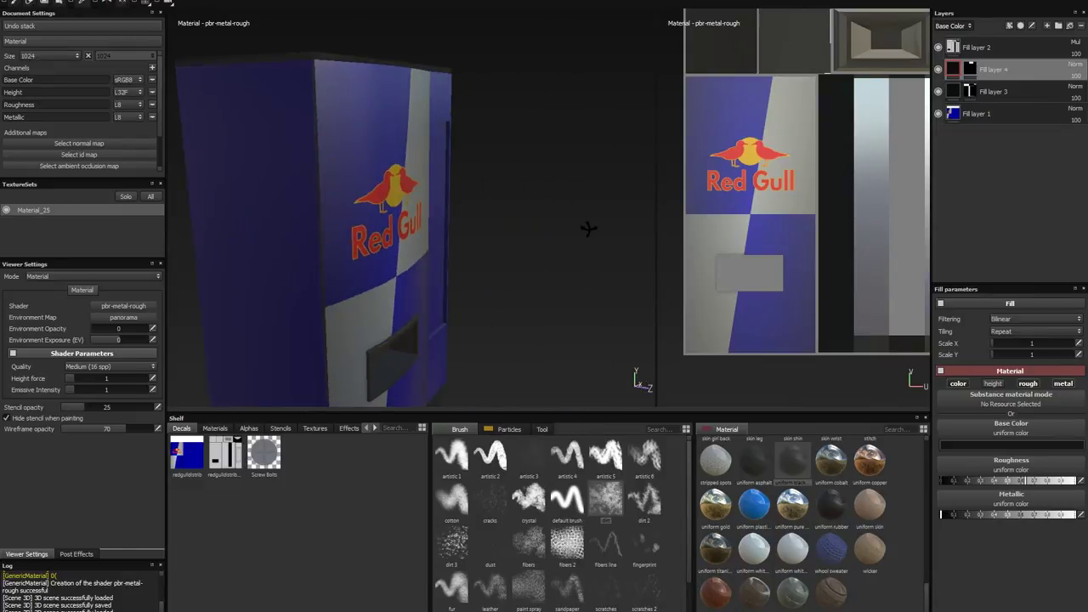
{"action": "key", "text": "ctrl"}
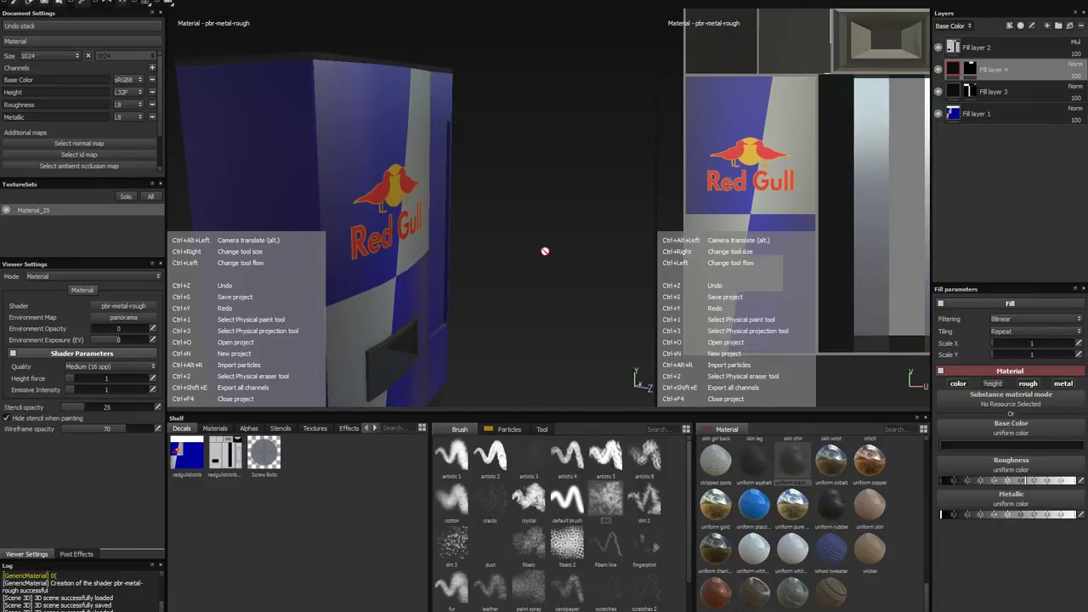
{"action": "mouse_move", "coordinate": [547, 250]}
{"action": "left_mouse_down", "text": "alt"}
{"action": "mouse_move", "coordinate": [494, 250]}
{"action": "mouse_move", "coordinate": [561, 219]}
{"action": "mouse_move", "coordinate": [493, 211]}
{"action": "mouse_move", "coordinate": [493, 233]}
{"action": "mouse_move", "coordinate": [485, 220]}
{"action": "mouse_move", "coordinate": [456, 223]}
{"action": "mouse_move", "coordinate": [482, 229]}
{"action": "mouse_move", "coordinate": [438, 202]}
{"action": "mouse_move", "coordinate": [450, 209]}
{"action": "left_mouse_up", "text": "alt"}
{"action": "scroll", "coordinate": [486, 214], "scroll_direction": "down", "scroll_amount": 2}
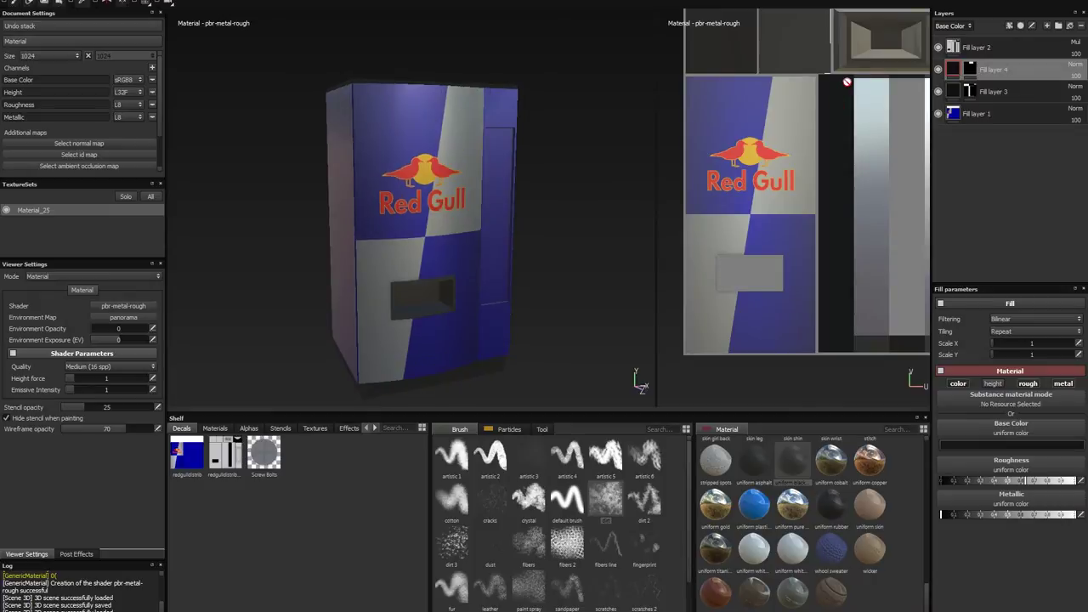
{"action": "key", "text": "ctrl+s"}
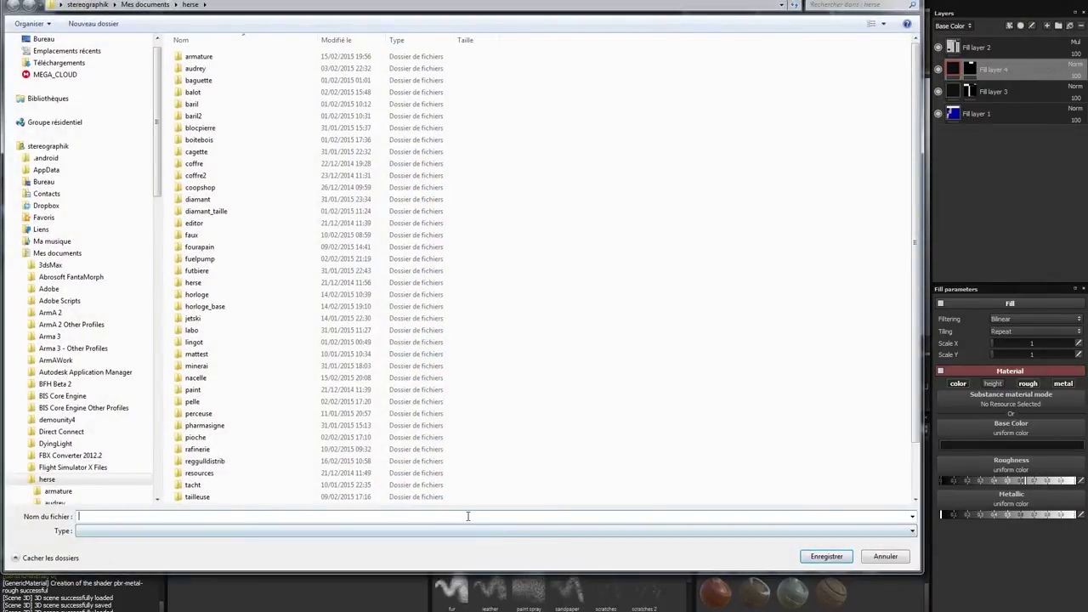
{"action": "type", "text": "redgulldistr"}
{"action": "key", "text": "Return"}
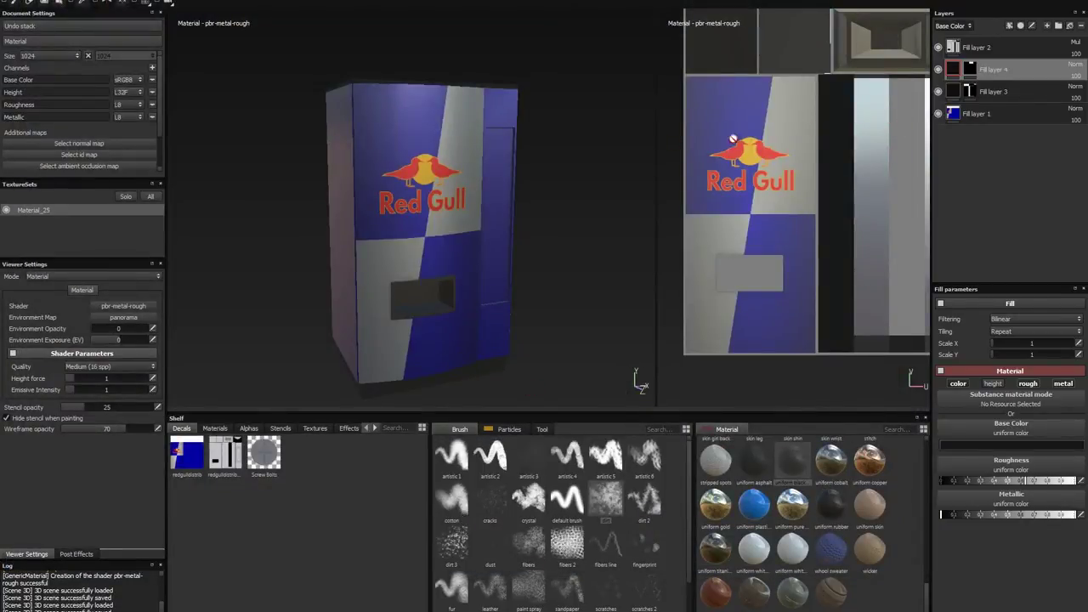
Step: Lower Fill layer 4's opacity to about 98
{"action": "left_click", "coordinate": [1070, 87]}
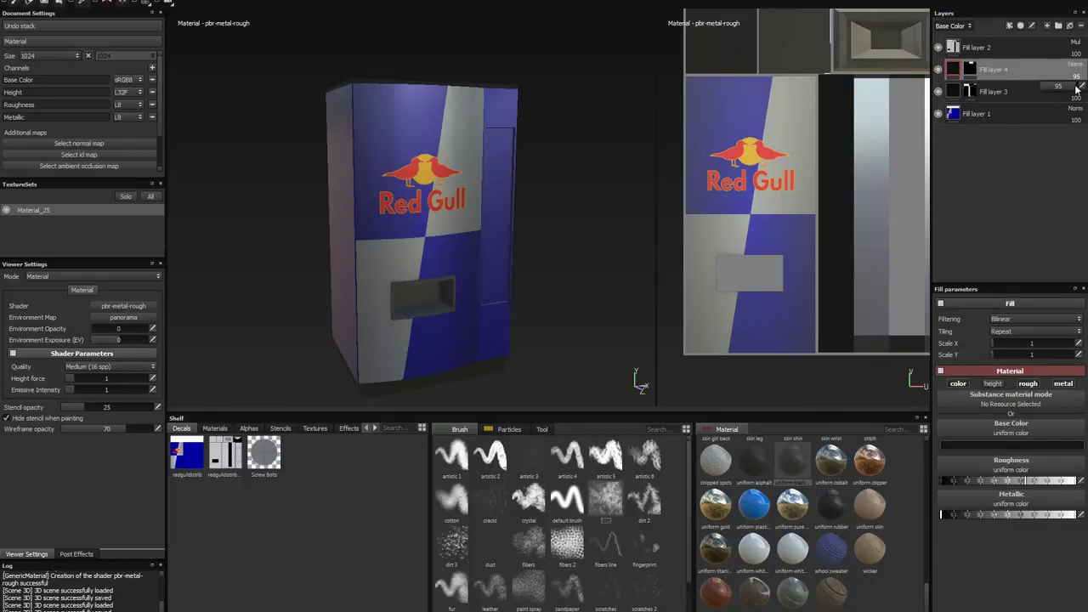
{"action": "left_click_drag", "start_coordinate": [1077, 88], "coordinate": [1083, 88]}
{"action": "mouse_move", "coordinate": [478, 232]}
{"action": "left_mouse_down", "text": "alt"}
{"action": "mouse_move", "coordinate": [306, 244]}
{"action": "mouse_move", "coordinate": [357, 275]}
{"action": "mouse_move", "coordinate": [572, 261]}
{"action": "mouse_move", "coordinate": [494, 257]}
{"action": "mouse_move", "coordinate": [503, 231]}
{"action": "mouse_move", "coordinate": [475, 225]}
{"action": "left_mouse_up", "text": "alt"}
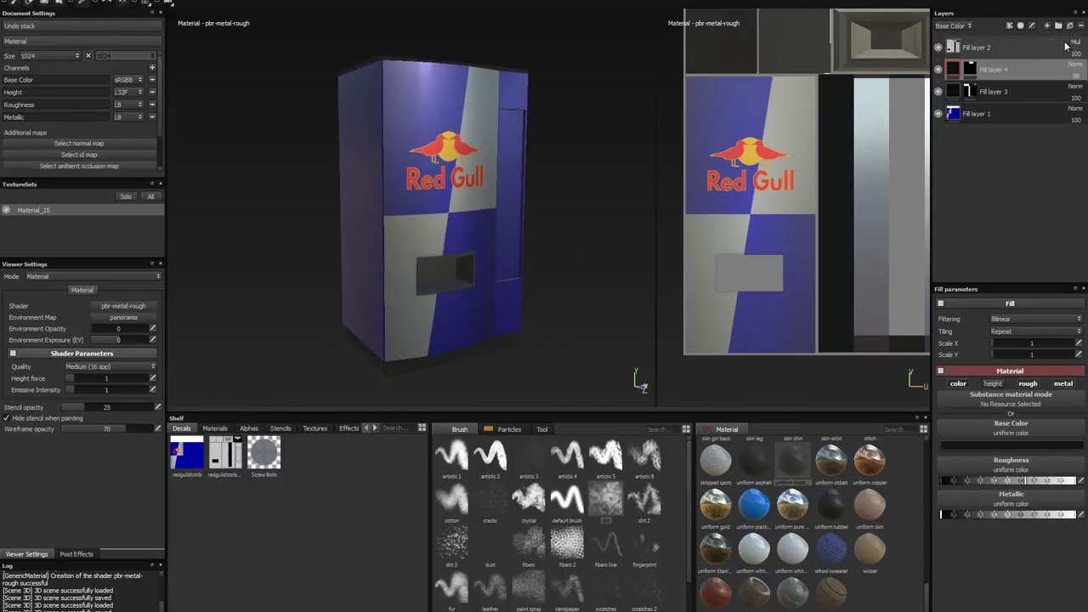
{"action": "left_click", "coordinate": [1049, 27]}
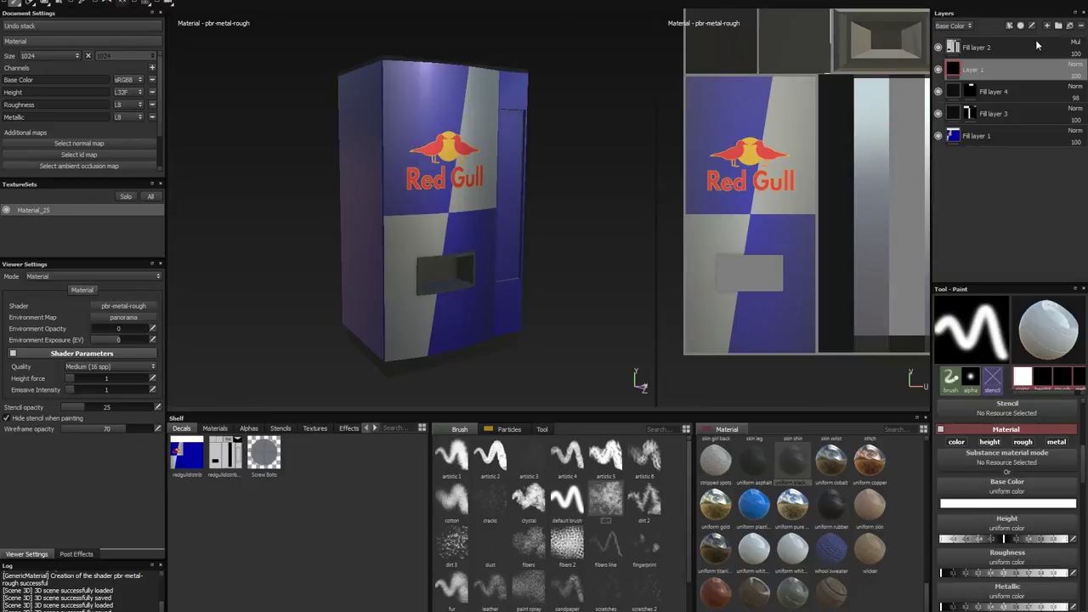
Step: Load the cloudy dirt brush in black base colour with height, roughness and metallic disabled
{"action": "left_click", "coordinate": [603, 498]}
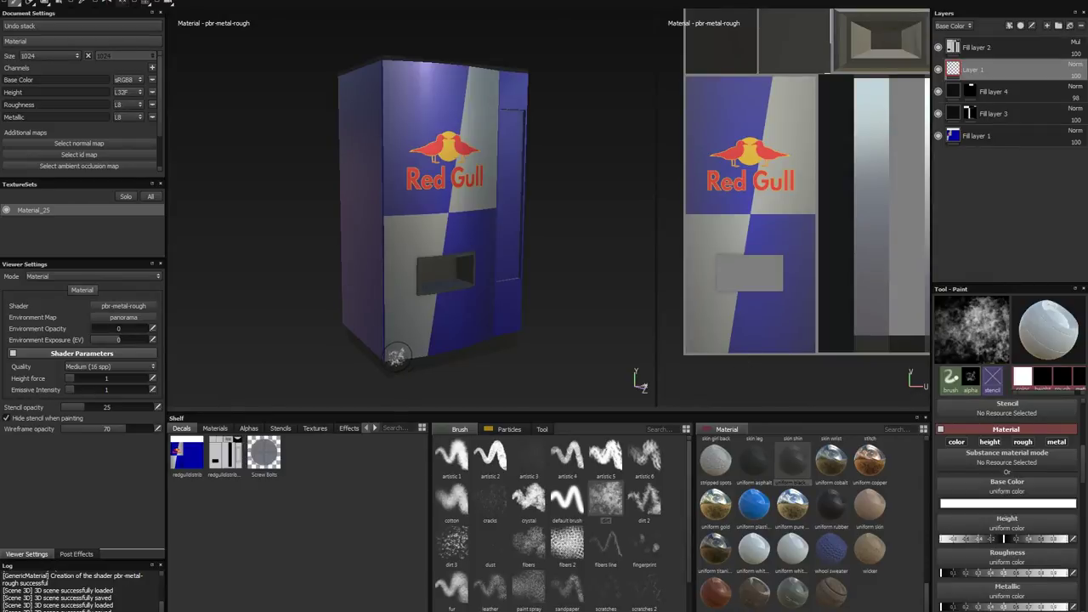
{"action": "left_click", "coordinate": [1007, 503]}
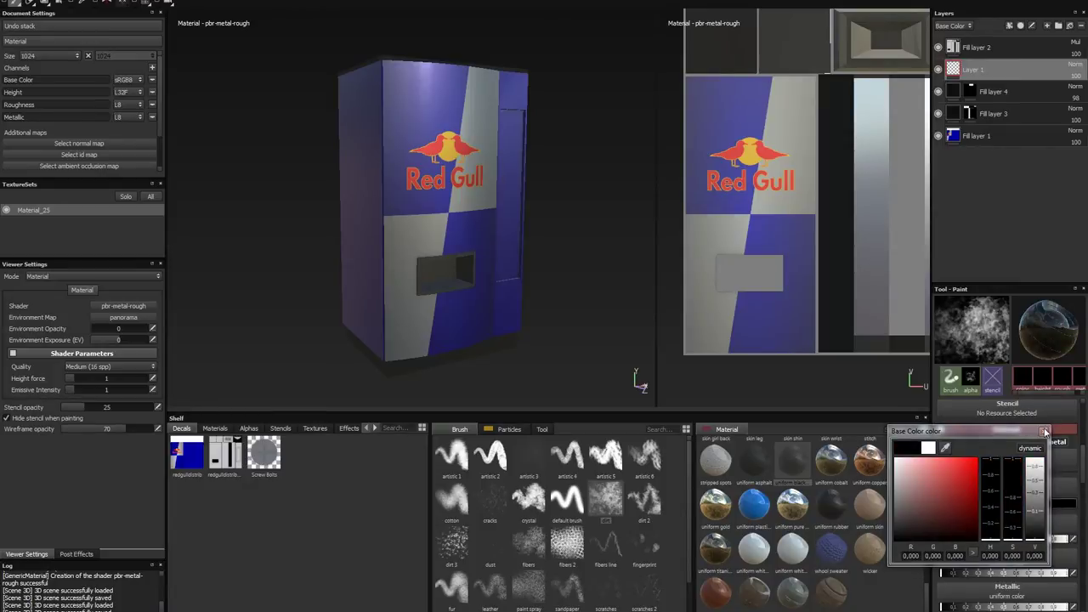
{"action": "left_click", "coordinate": [1044, 431]}
{"action": "left_click", "coordinate": [990, 442]}
{"action": "left_click", "coordinate": [1023, 442]}
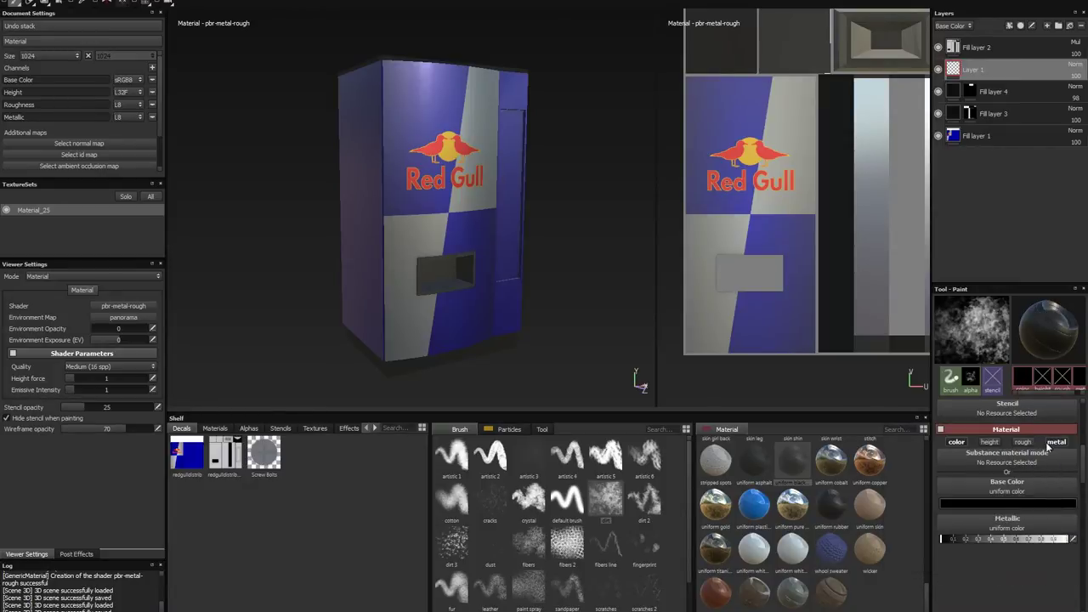
{"action": "left_click", "coordinate": [1056, 442]}
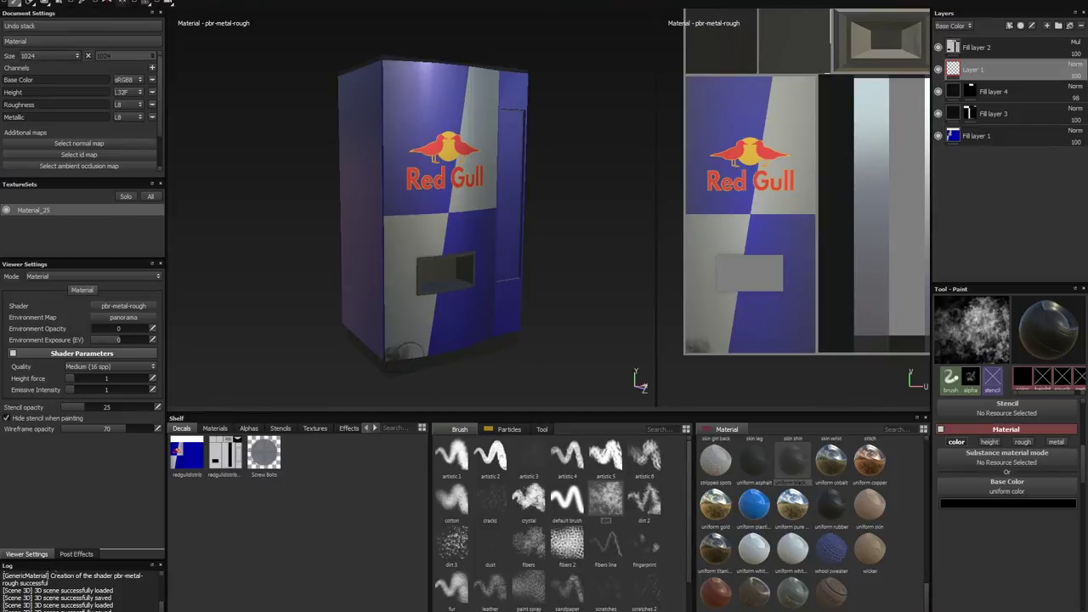
Step: Paint dark dirt along the machine's lower front, undoing the last stroke
{"action": "left_click_drag", "start_coordinate": [429, 366], "coordinate": [358, 340], "text": "alt"}
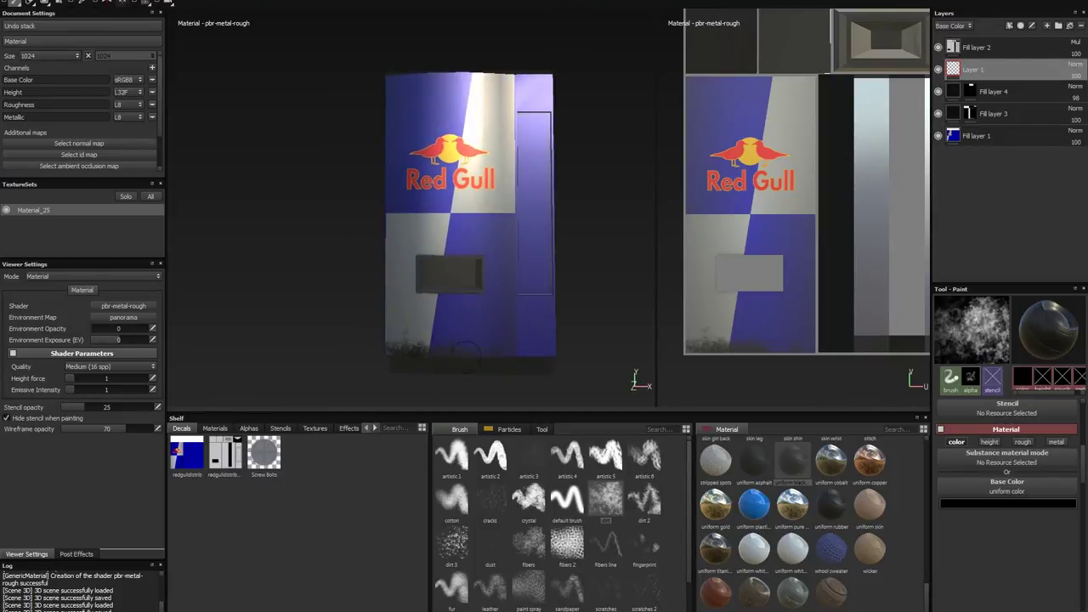
{"action": "left_click_drag", "start_coordinate": [388, 374], "coordinate": [434, 371], "text": "alt"}
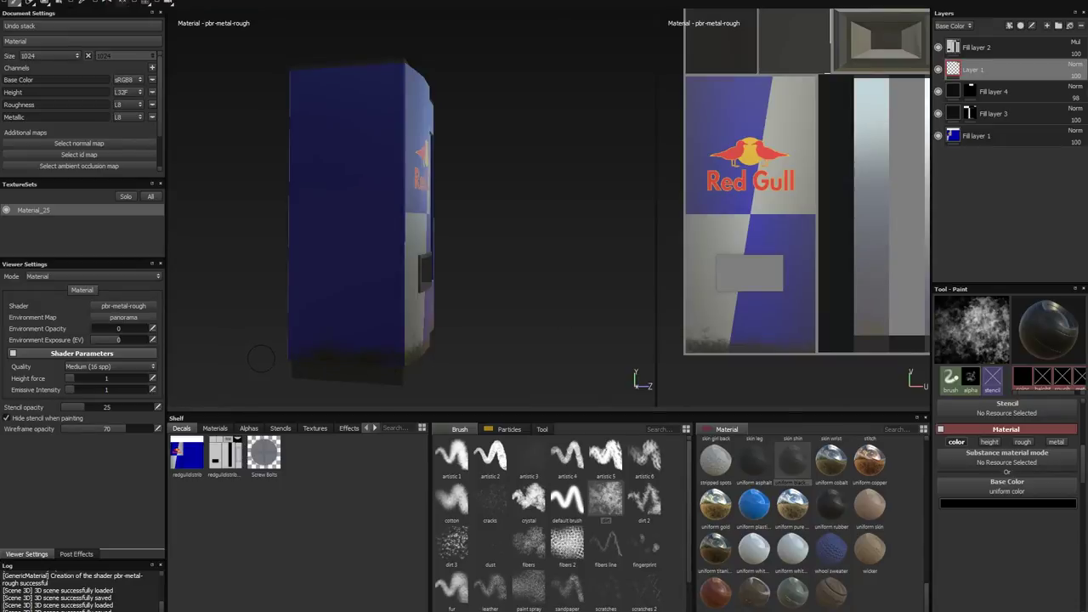
{"action": "mouse_move", "coordinate": [276, 354]}
{"action": "left_mouse_down", "text": "alt"}
{"action": "mouse_move", "coordinate": [493, 359]}
{"action": "mouse_move", "coordinate": [427, 287]}
{"action": "mouse_move", "coordinate": [351, 307]}
{"action": "mouse_move", "coordinate": [499, 314]}
{"action": "left_mouse_up", "text": "alt"}
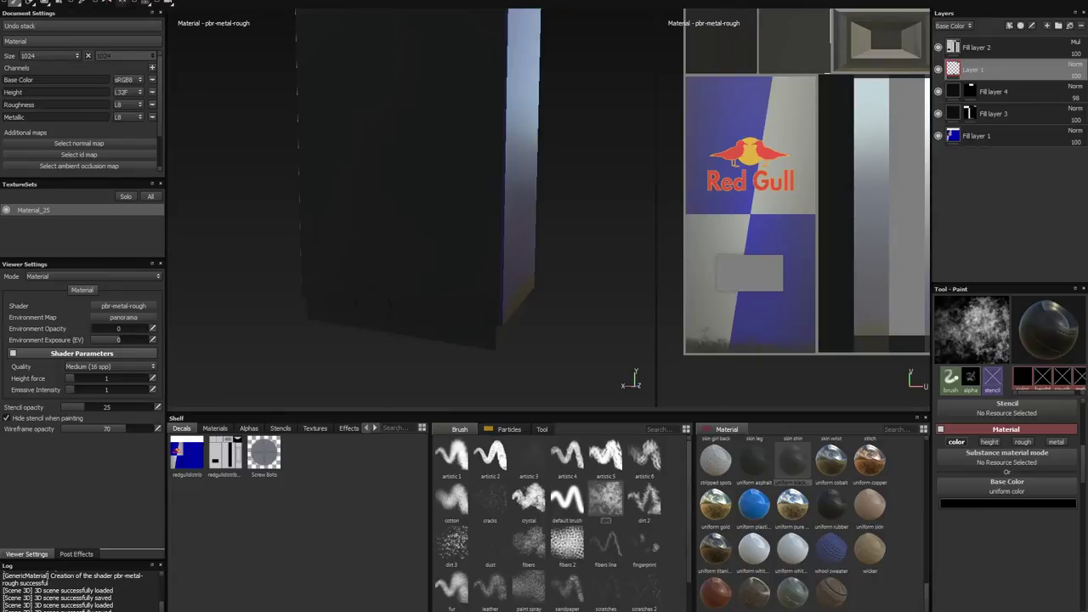
{"action": "left_click_drag", "start_coordinate": [305, 308], "coordinate": [505, 311], "text": "alt"}
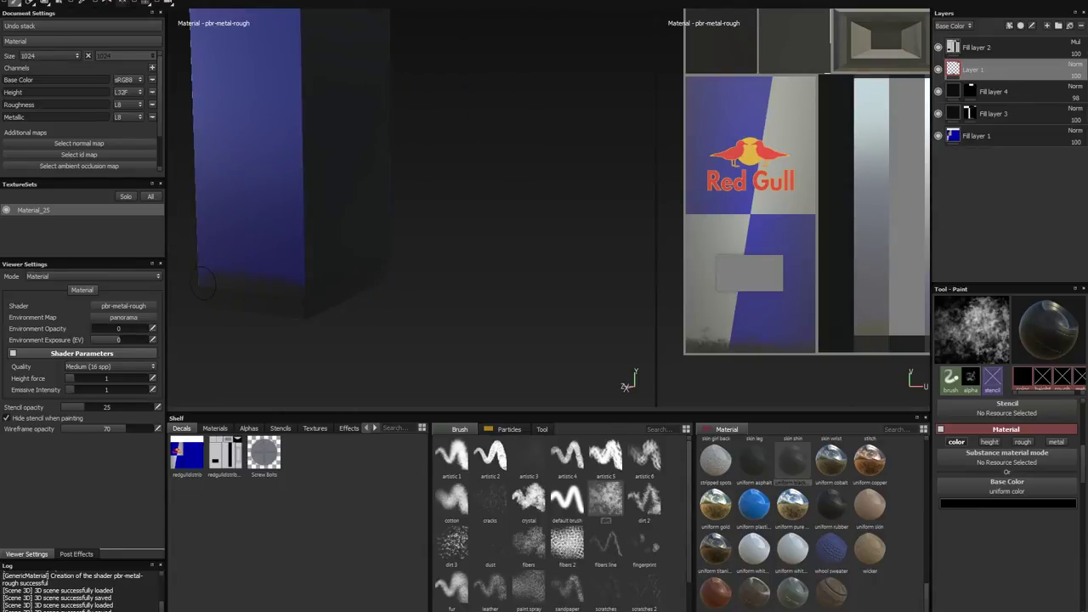
{"action": "mouse_move", "coordinate": [220, 283]}
{"action": "left_mouse_down", "text": "alt"}
{"action": "mouse_move", "coordinate": [417, 301]}
{"action": "mouse_move", "coordinate": [332, 284]}
{"action": "mouse_move", "coordinate": [444, 237]}
{"action": "left_mouse_up", "text": "alt"}
{"action": "scroll", "coordinate": [444, 237], "scroll_direction": "down", "scroll_amount": 2}
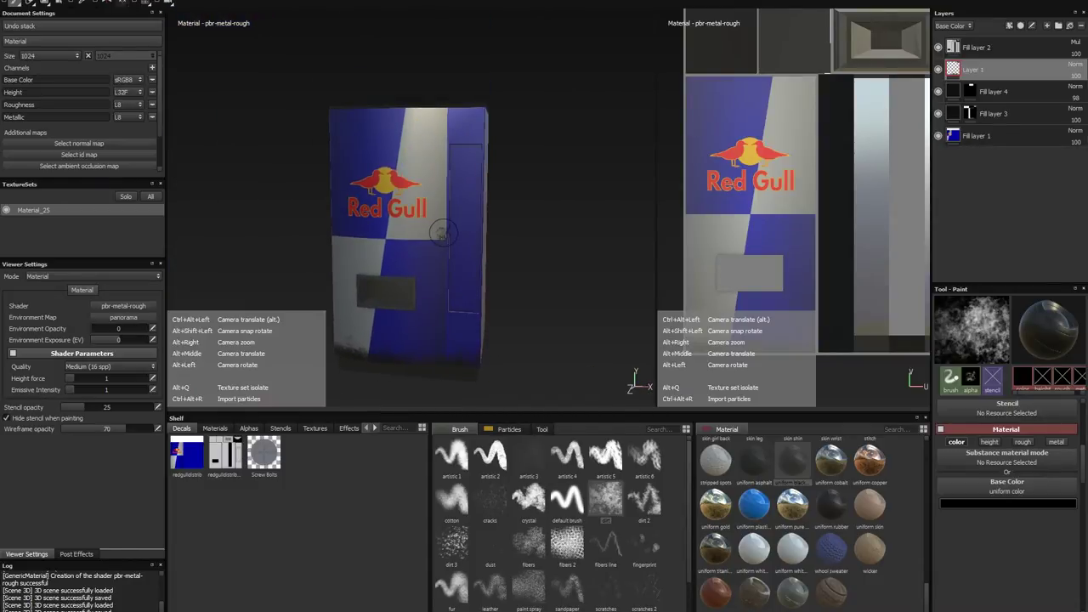
{"action": "middle_click_drag", "start_coordinate": [454, 225], "coordinate": [444, 236], "text": "alt"}
{"action": "left_click_drag", "start_coordinate": [445, 235], "coordinate": [439, 238]}
{"action": "key", "text": "ctrl+z"}
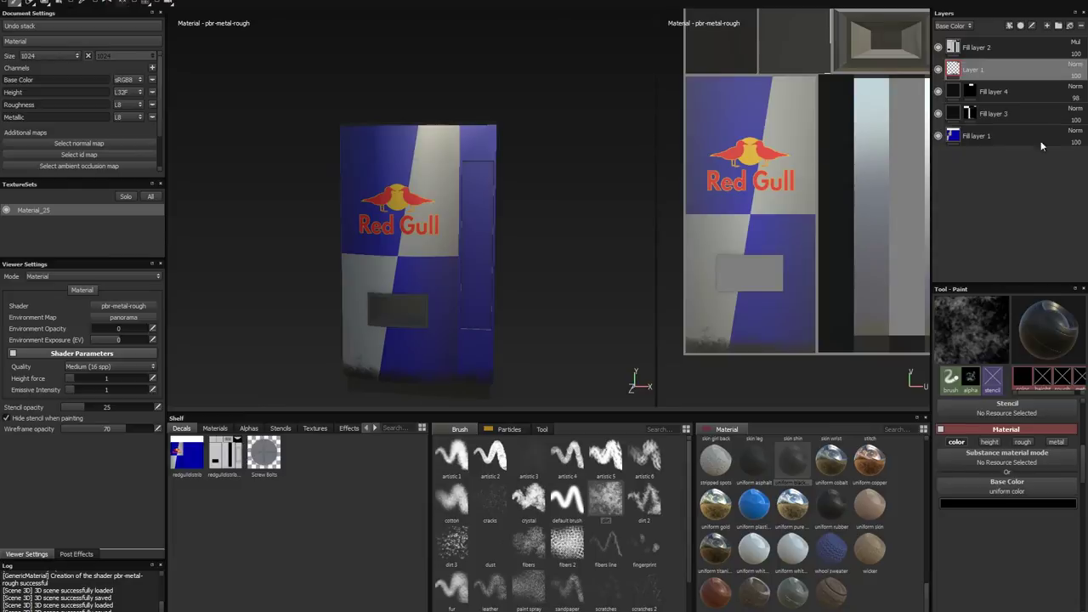
Step: Add a new paint layer and dab dark dirt on the front and the blue side
{"action": "left_click", "coordinate": [1048, 28]}
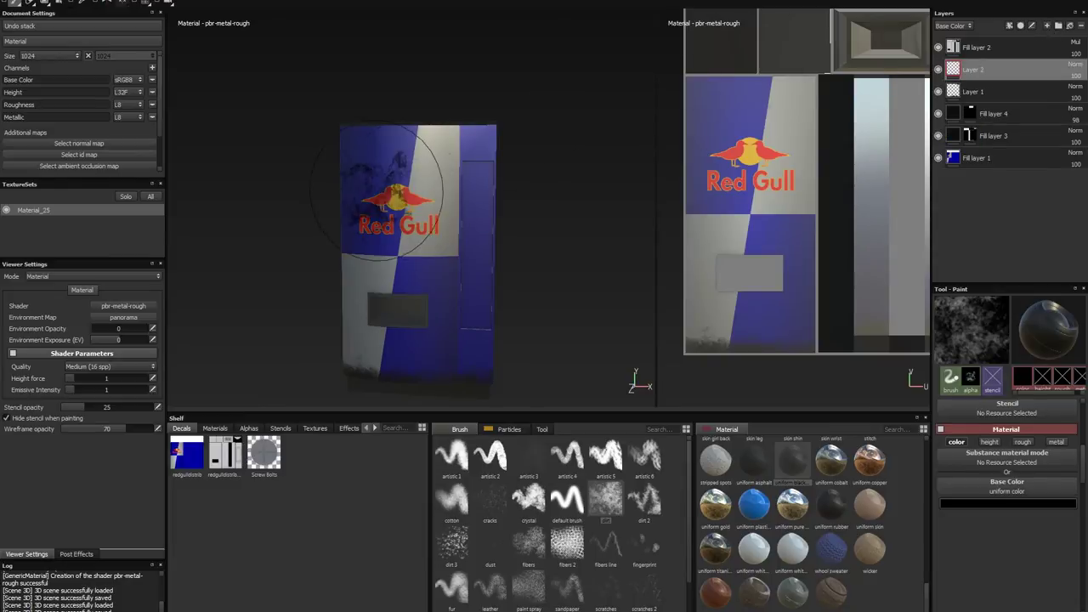
{"action": "left_click_drag", "start_coordinate": [449, 221], "coordinate": [489, 345]}
{"action": "mouse_move", "coordinate": [400, 323]}
{"action": "left_mouse_down"}
{"action": "mouse_move", "coordinate": [329, 345]}
{"action": "mouse_move", "coordinate": [306, 319]}
{"action": "left_mouse_up"}
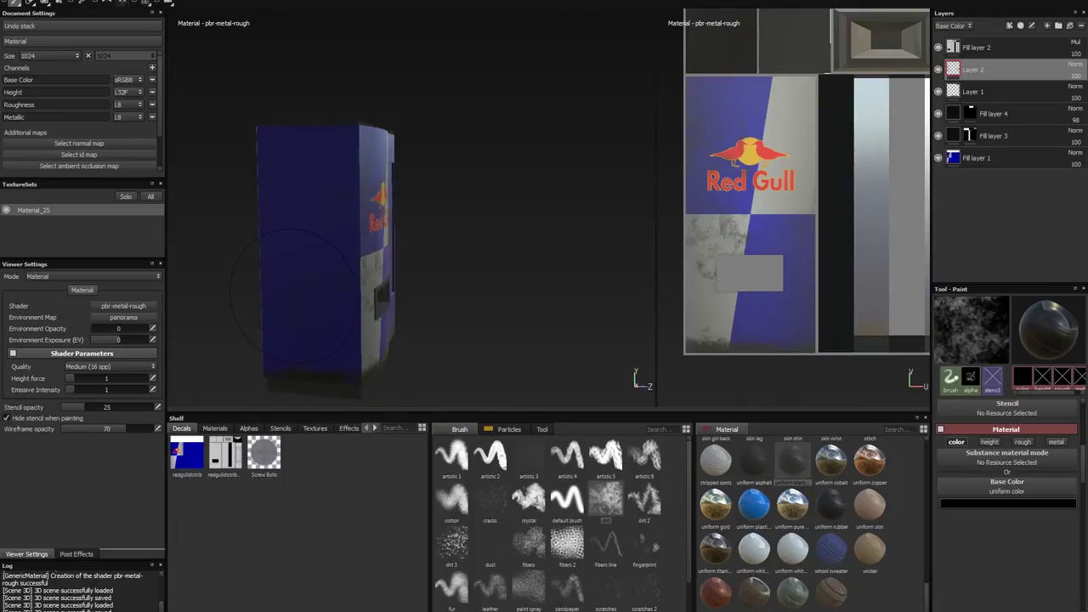
{"action": "left_click_drag", "start_coordinate": [335, 365], "coordinate": [399, 294], "text": "alt"}
{"action": "mouse_move", "coordinate": [302, 204]}
{"action": "left_mouse_down", "text": "alt"}
{"action": "mouse_move", "coordinate": [467, 292]}
{"action": "mouse_move", "coordinate": [403, 208]}
{"action": "left_mouse_up", "text": "alt"}
{"action": "mouse_move", "coordinate": [397, 299]}
{"action": "left_mouse_down", "text": "alt"}
{"action": "mouse_move", "coordinate": [505, 306]}
{"action": "mouse_move", "coordinate": [437, 267]}
{"action": "mouse_move", "coordinate": [437, 255]}
{"action": "left_mouse_up", "text": "alt"}
{"action": "left_click_drag", "start_coordinate": [481, 315], "coordinate": [502, 341], "text": "alt"}
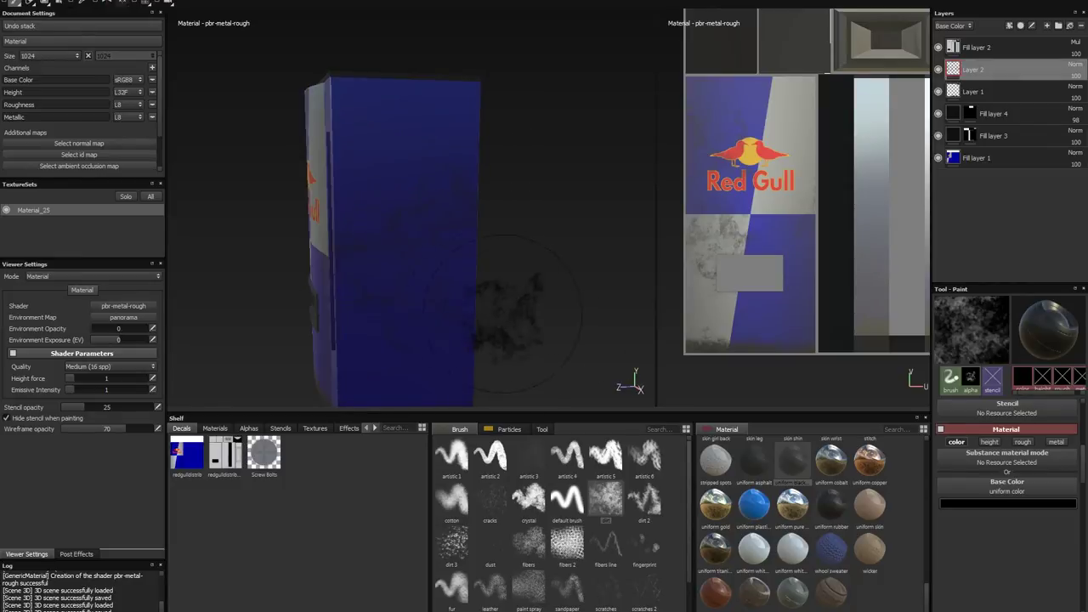
Step: Erase with the dirt-shaped brush to break up the blue side's grime
{"action": "left_click", "coordinate": [44, 3]}
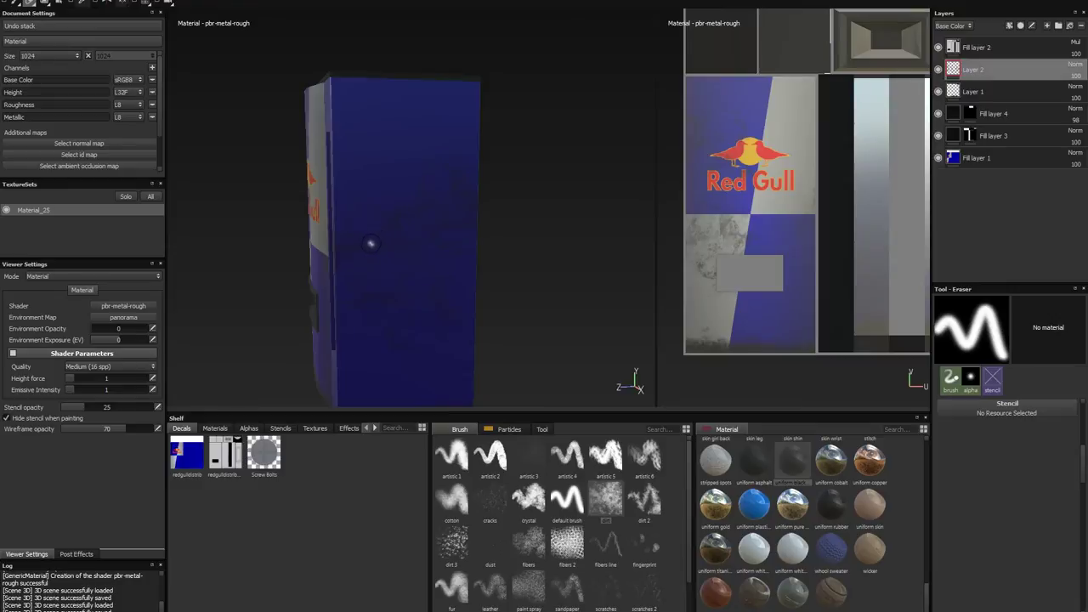
{"action": "left_click_drag", "start_coordinate": [372, 241], "coordinate": [379, 255]}
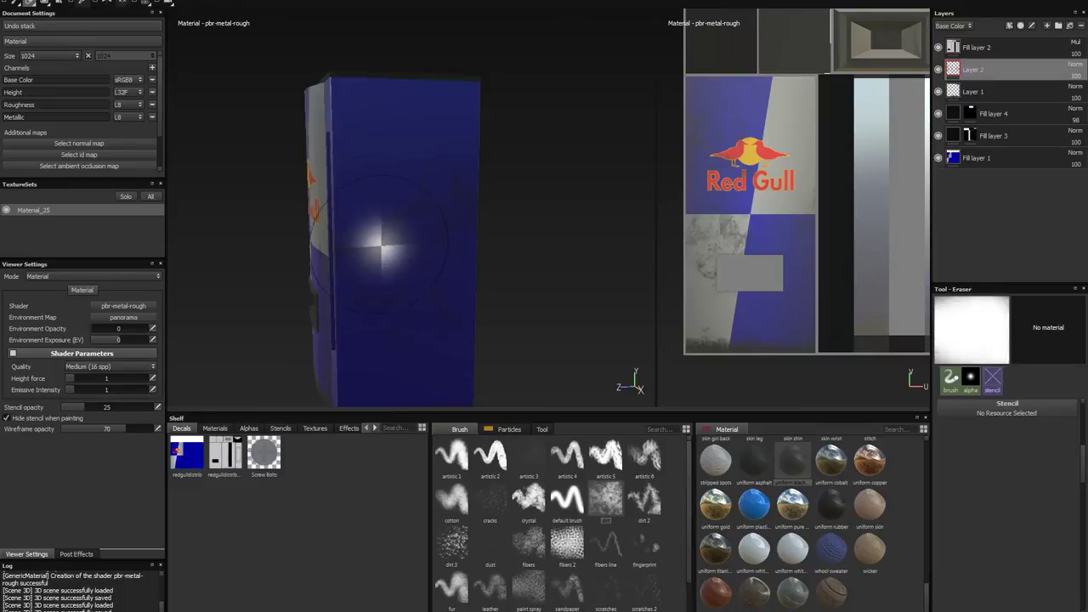
{"action": "left_click", "coordinate": [606, 503]}
{"action": "right_click_drag", "start_coordinate": [370, 221], "coordinate": [409, 222], "text": "ctrl"}
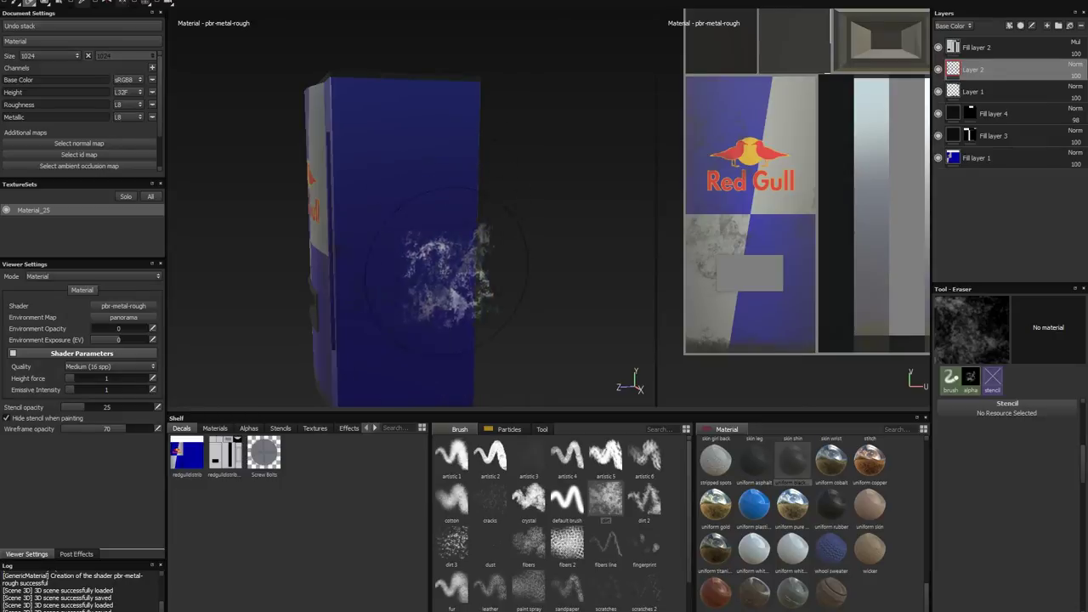
{"action": "left_click_drag", "start_coordinate": [358, 343], "coordinate": [271, 289], "text": "alt"}
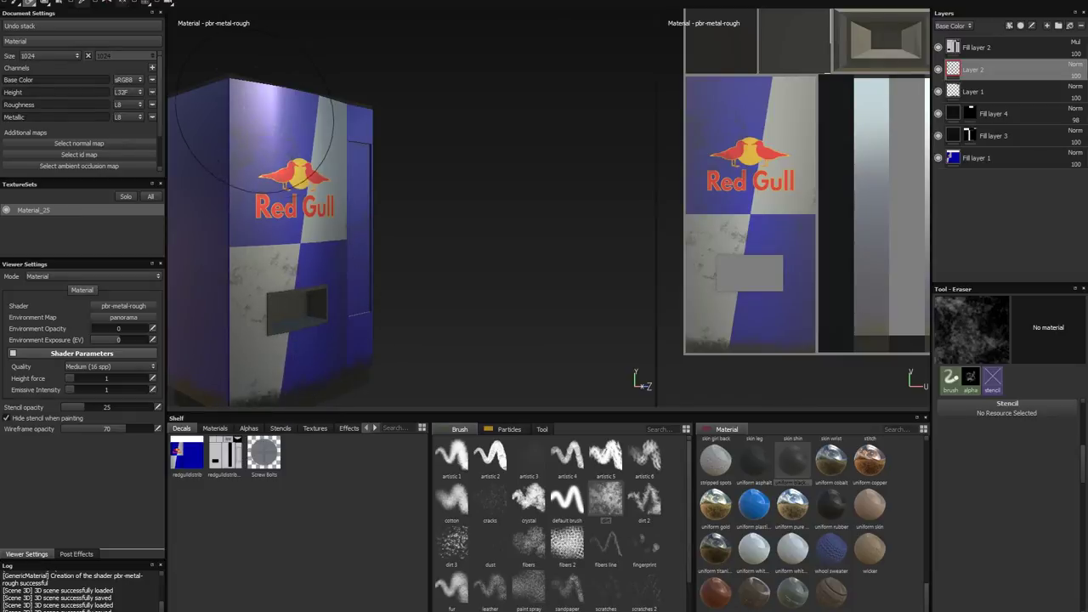
{"action": "mouse_move", "coordinate": [260, 207]}
{"action": "left_mouse_down", "text": "alt"}
{"action": "mouse_move", "coordinate": [190, 224]}
{"action": "mouse_move", "coordinate": [318, 263]}
{"action": "mouse_move", "coordinate": [425, 267]}
{"action": "mouse_move", "coordinate": [493, 221]}
{"action": "mouse_move", "coordinate": [352, 267]}
{"action": "left_mouse_up", "text": "alt"}
{"action": "mouse_move", "coordinate": [348, 349]}
{"action": "left_mouse_down", "text": "alt"}
{"action": "mouse_move", "coordinate": [482, 223]}
{"action": "mouse_move", "coordinate": [518, 252]}
{"action": "mouse_move", "coordinate": [275, 250]}
{"action": "mouse_move", "coordinate": [257, 287]}
{"action": "left_mouse_up", "text": "alt"}
{"action": "mouse_move", "coordinate": [434, 340]}
{"action": "left_mouse_down", "text": "alt"}
{"action": "mouse_move", "coordinate": [432, 265]}
{"action": "mouse_move", "coordinate": [407, 256]}
{"action": "mouse_move", "coordinate": [420, 267]}
{"action": "mouse_move", "coordinate": [412, 272]}
{"action": "mouse_move", "coordinate": [417, 246]}
{"action": "left_mouse_up", "text": "alt"}
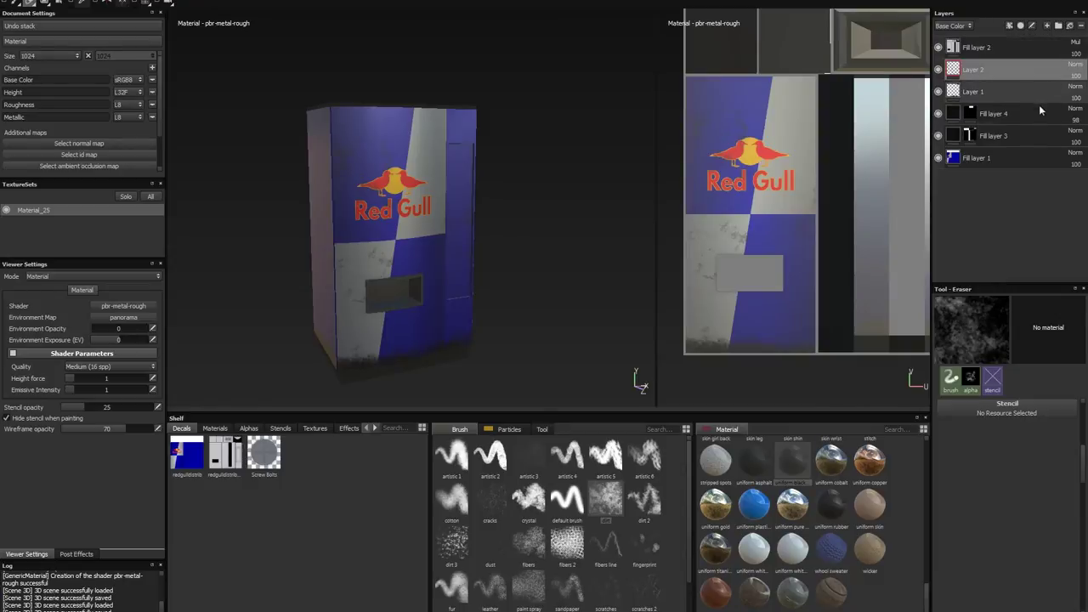
Step: Add a new uniform black Fill layer 5 above Fill layer 4
{"action": "left_click", "coordinate": [1043, 113]}
{"action": "left_click", "coordinate": [1067, 28]}
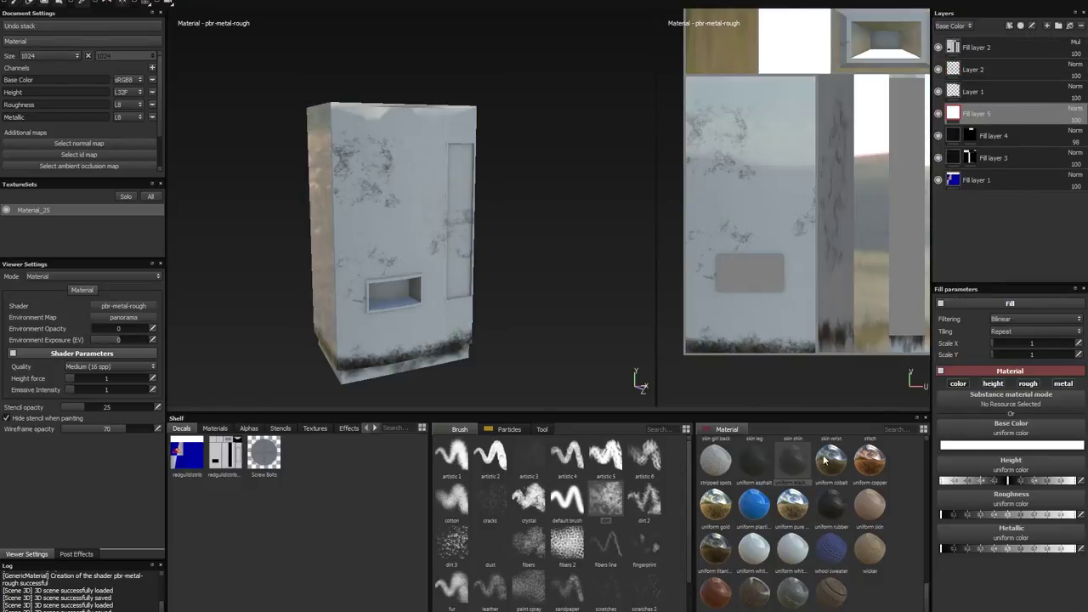
{"action": "left_click", "coordinate": [797, 463]}
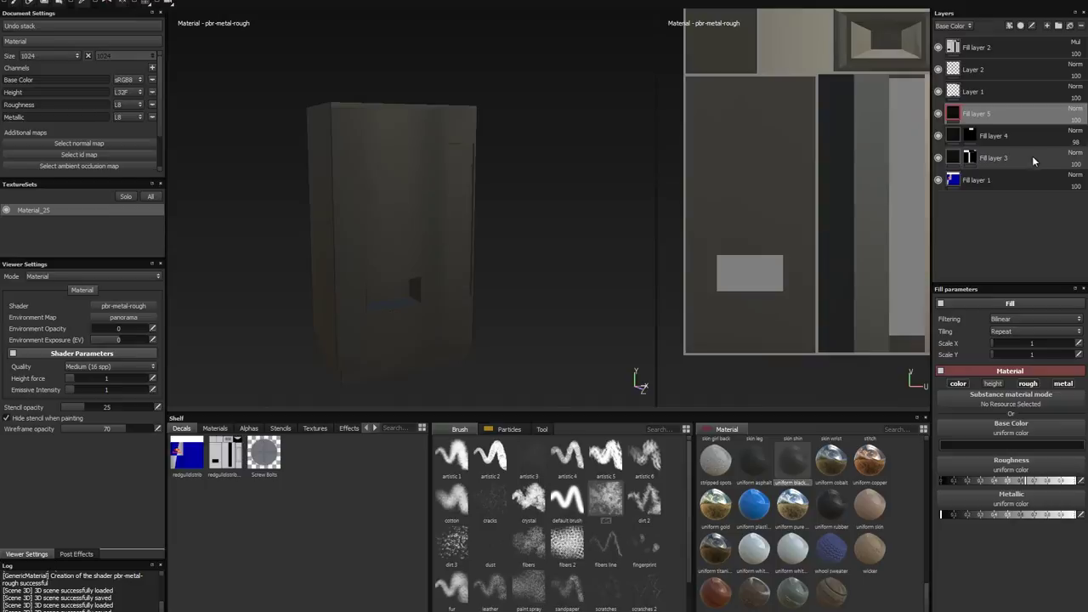
Step: Try MG Metal Edge Wear directly on Fill layer 5, then remove it
{"action": "right_click", "coordinate": [958, 113]}
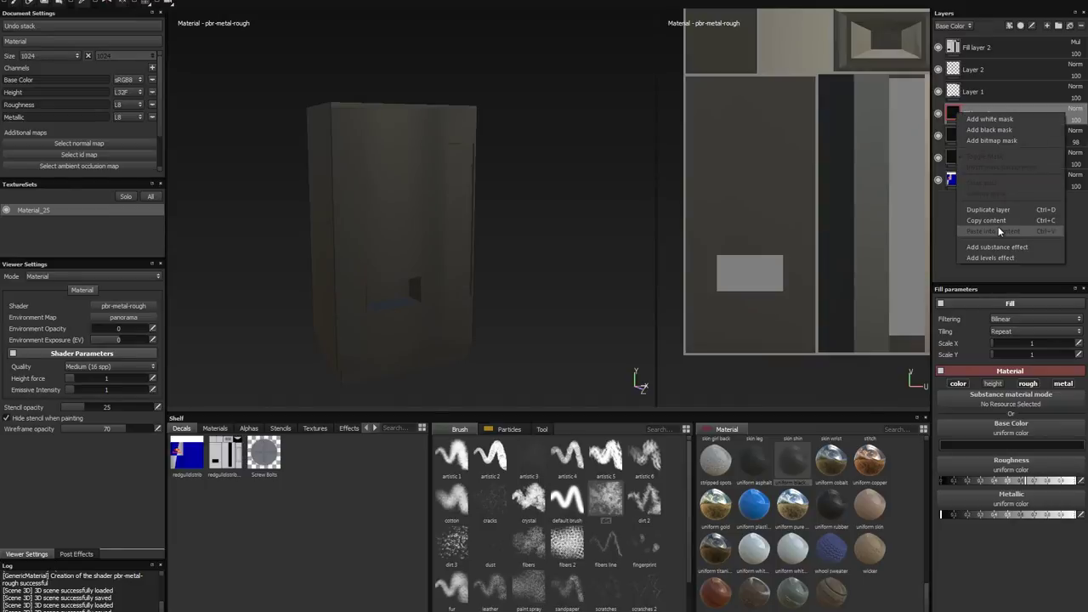
{"action": "left_click", "coordinate": [1003, 248]}
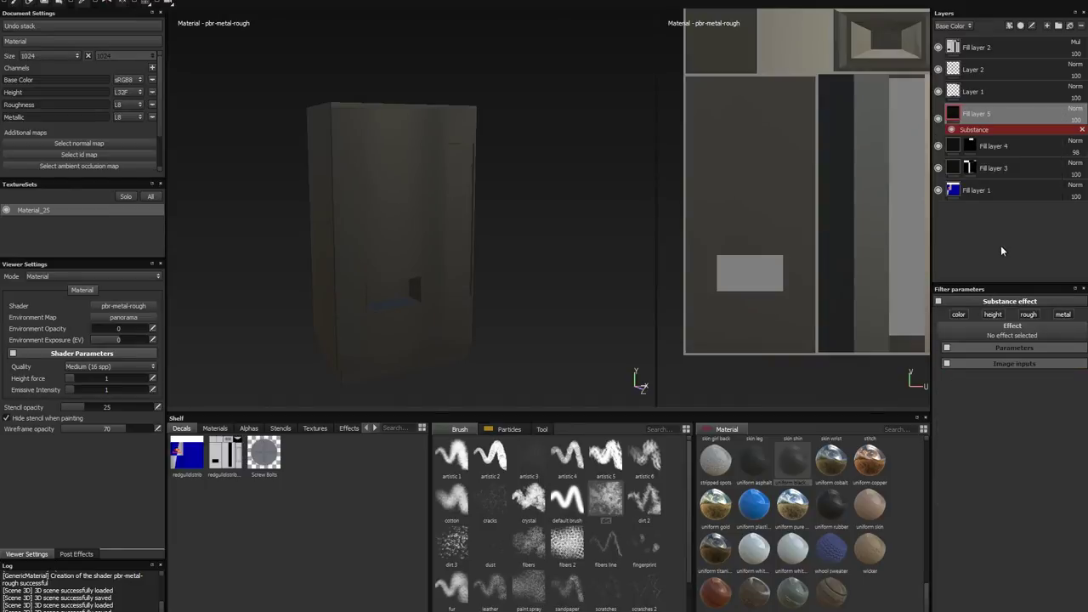
{"action": "left_click", "coordinate": [1012, 325]}
{"action": "scroll", "coordinate": [975, 414], "scroll_direction": "down", "scroll_amount": 2}
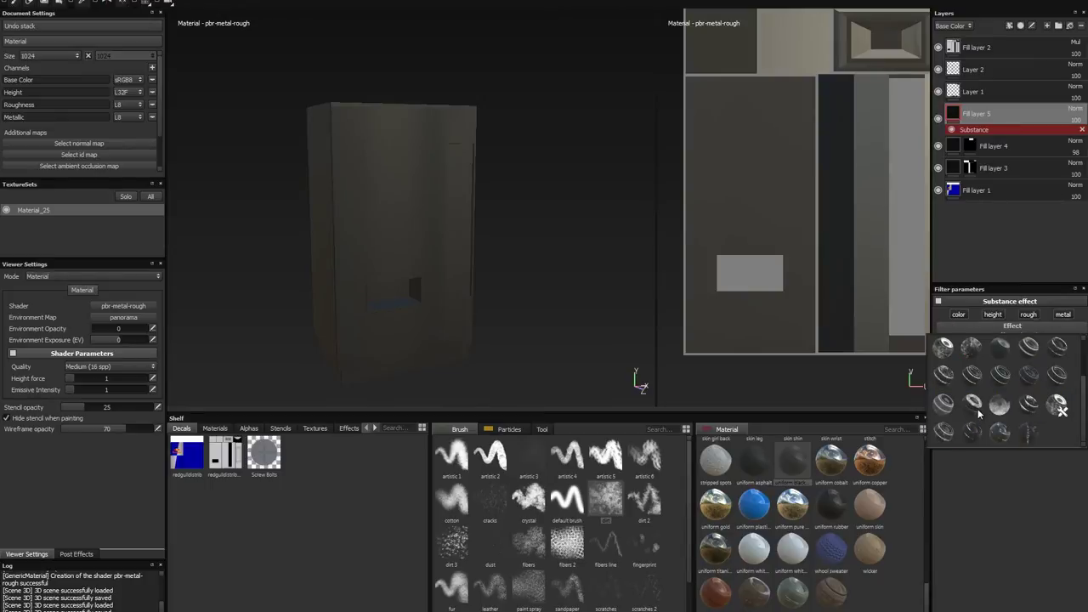
{"action": "mouse_move", "coordinate": [943, 432]}
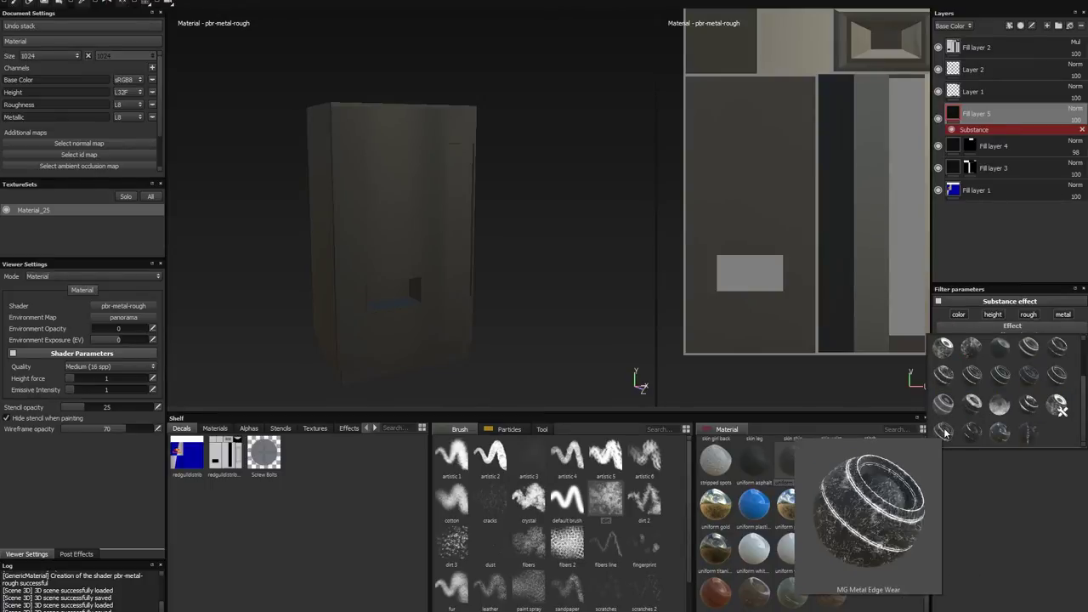
{"action": "left_click", "coordinate": [946, 432]}
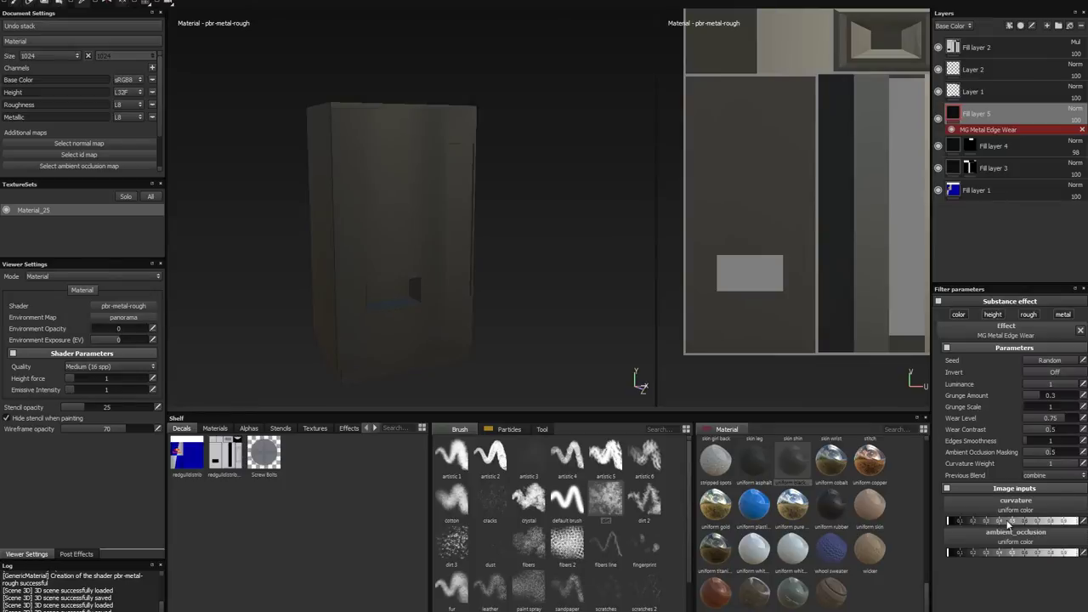
{"action": "left_click_drag", "start_coordinate": [1061, 527], "coordinate": [1069, 529]}
{"action": "left_click", "coordinate": [1082, 129]}
Step: Give Fill layer 5 a black mask with MG Metal Edge Wear using the redgulldistrib_ao map
{"action": "left_click", "coordinate": [1021, 26]}
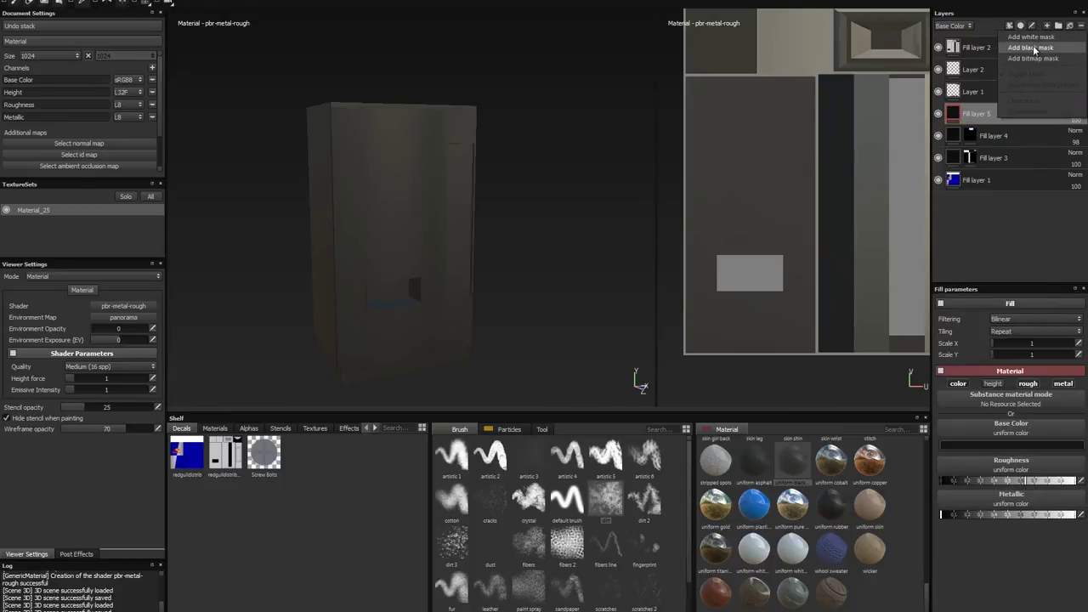
{"action": "left_click", "coordinate": [1032, 47]}
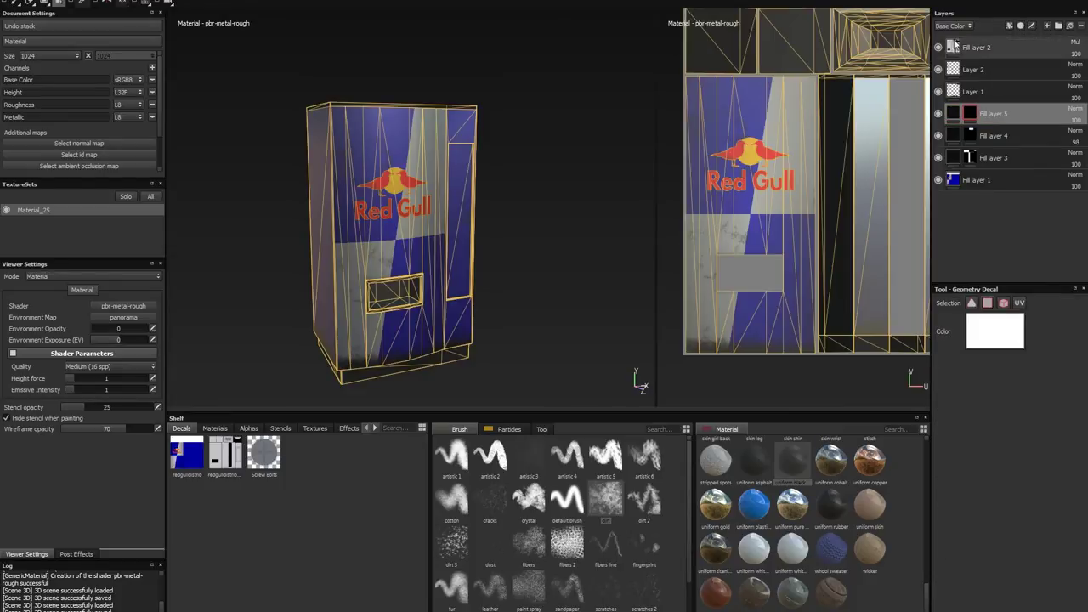
{"action": "right_click", "coordinate": [970, 114]}
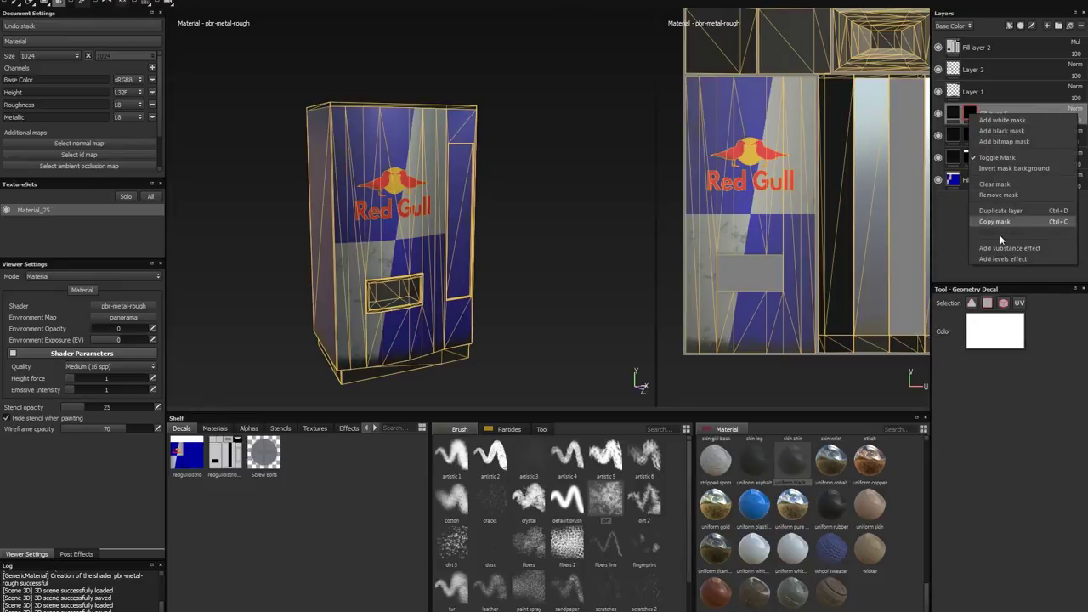
{"action": "left_click", "coordinate": [1016, 253]}
{"action": "left_click", "coordinate": [1012, 318]}
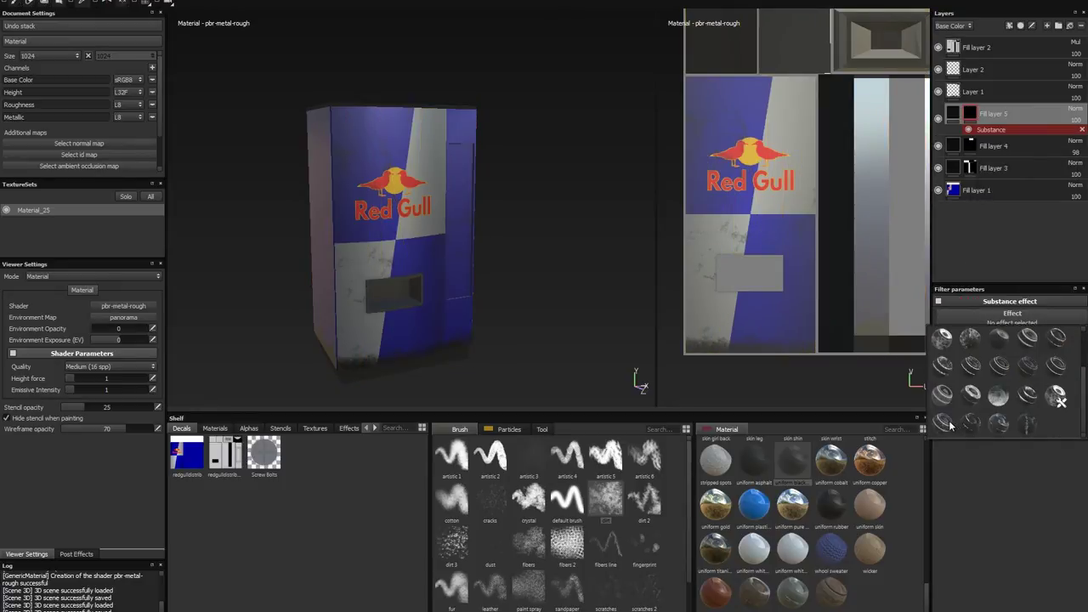
{"action": "left_click", "coordinate": [951, 425]}
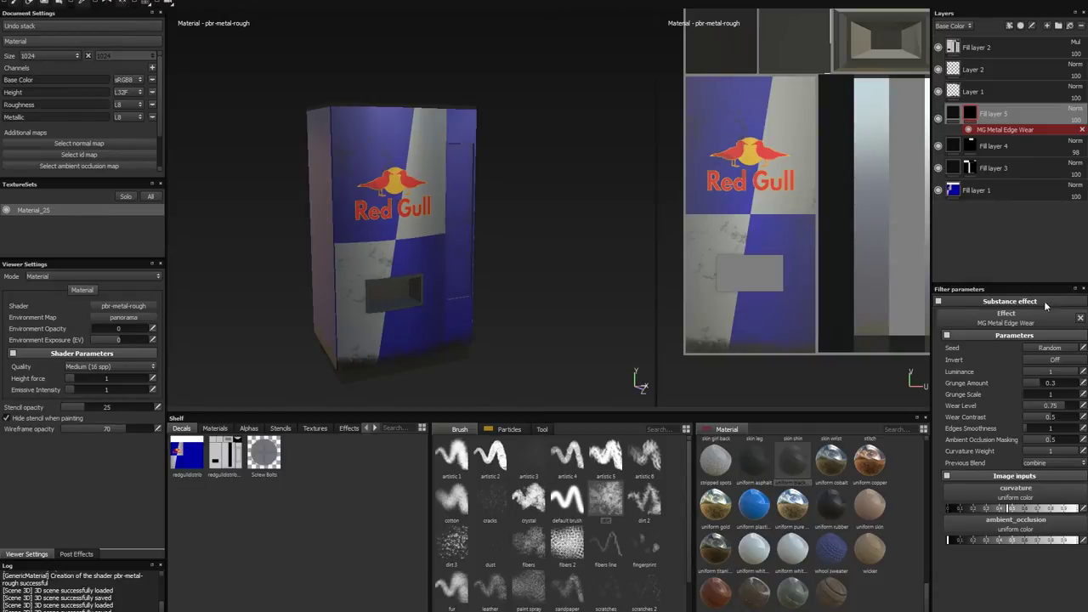
{"action": "left_click", "coordinate": [1020, 536]}
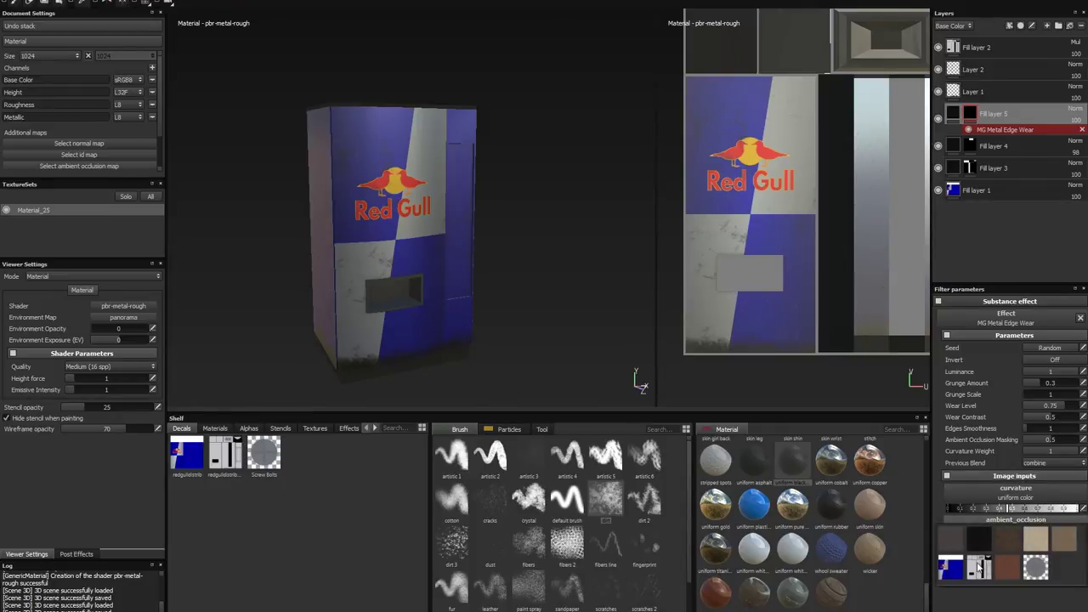
{"action": "left_click", "coordinate": [981, 575]}
Step: Lower Fill layer 5's edge wear opacity to 43, checking the edges from several angles
{"action": "mouse_move", "coordinate": [600, 362]}
{"action": "left_mouse_down", "text": "alt"}
{"action": "mouse_move", "coordinate": [425, 212]}
{"action": "mouse_move", "coordinate": [323, 279]}
{"action": "mouse_move", "coordinate": [353, 254]}
{"action": "mouse_move", "coordinate": [332, 262]}
{"action": "left_mouse_up", "text": "alt"}
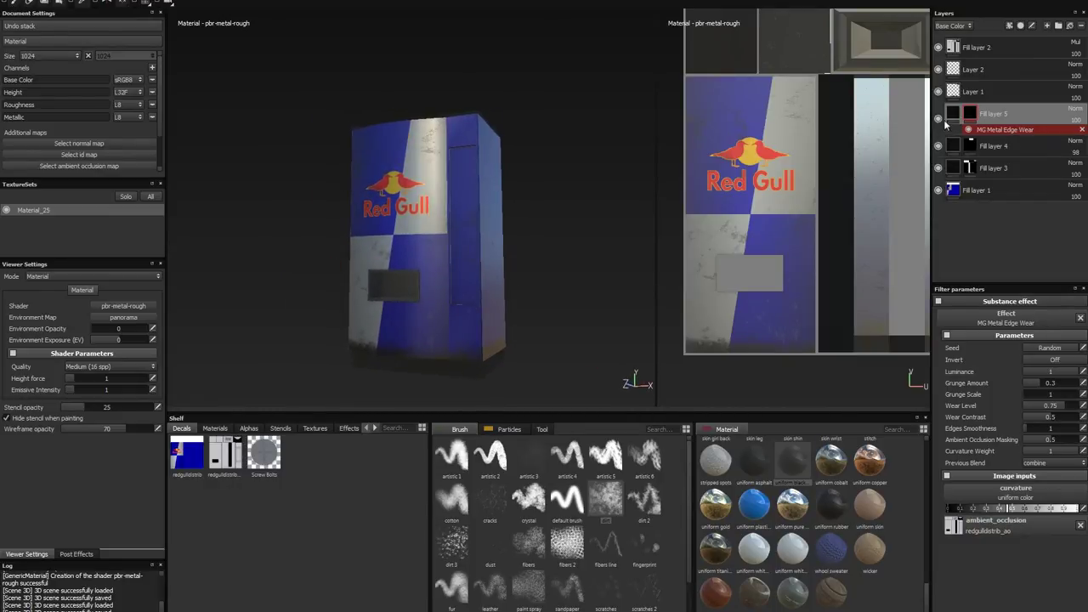
{"action": "mouse_move", "coordinate": [511, 238]}
{"action": "left_mouse_down", "text": "alt"}
{"action": "mouse_move", "coordinate": [583, 270]}
{"action": "mouse_move", "coordinate": [614, 258]}
{"action": "left_mouse_up", "text": "alt"}
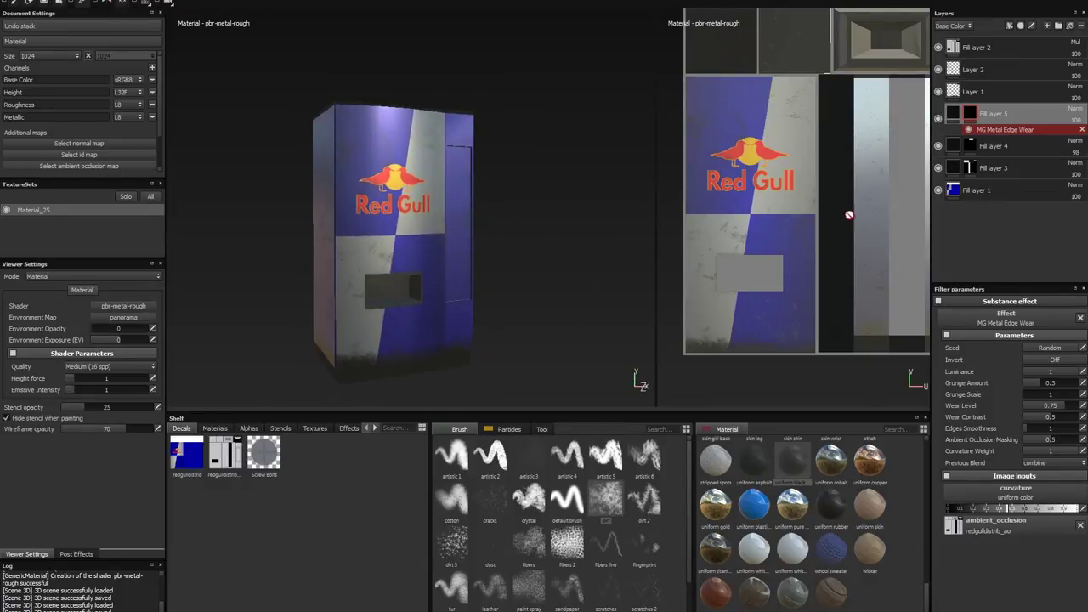
{"action": "left_click", "coordinate": [1072, 109]}
{"action": "left_click", "coordinate": [1070, 119]}
{"action": "left_click_drag", "start_coordinate": [1071, 133], "coordinate": [1053, 138]}
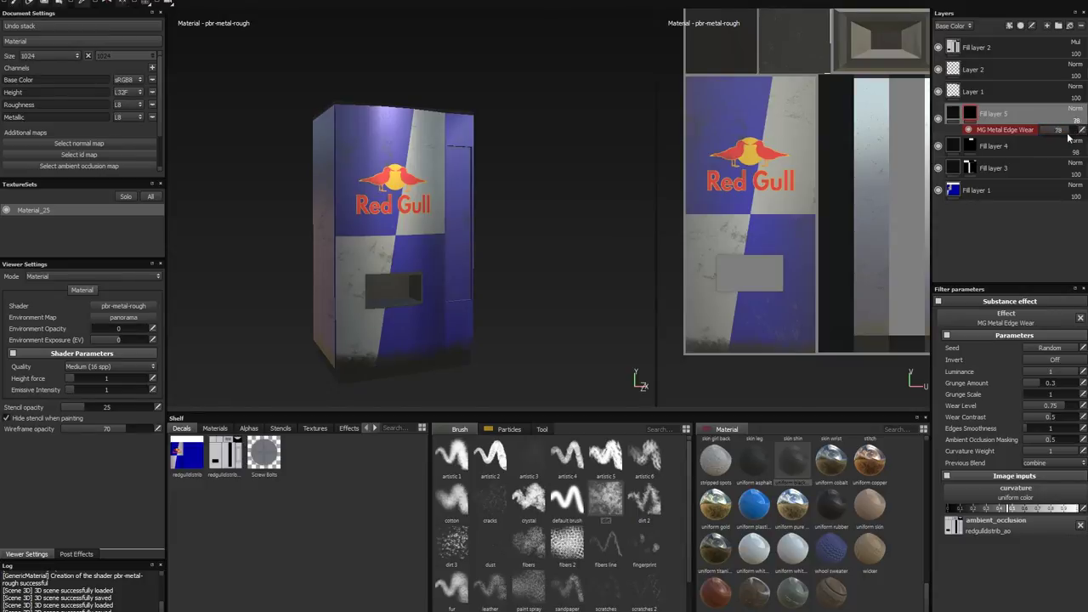
{"action": "left_click_drag", "start_coordinate": [584, 165], "coordinate": [417, 185], "text": "alt"}
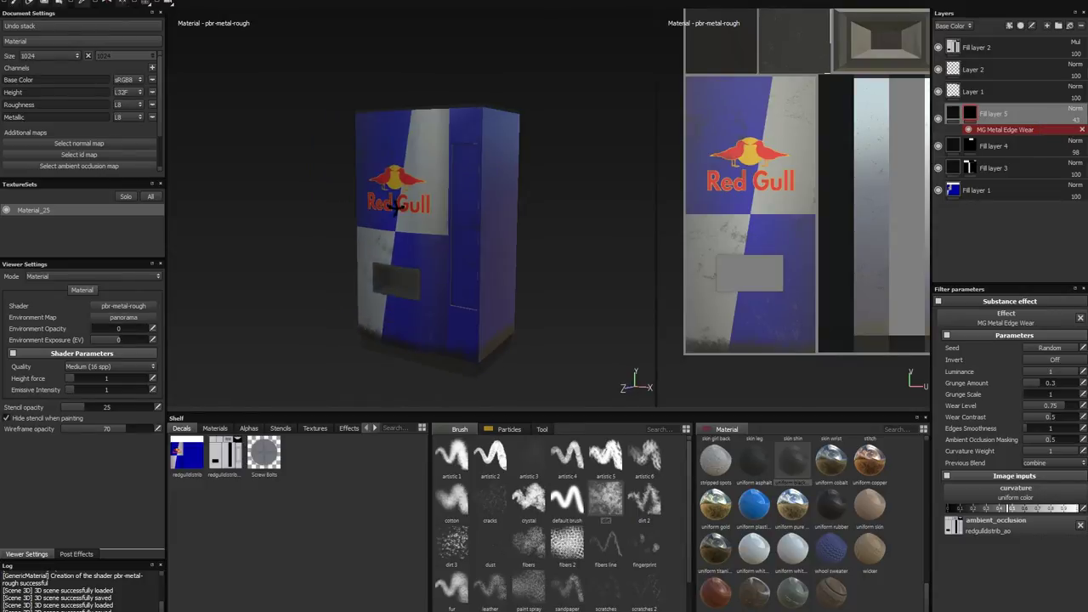
{"action": "mouse_move", "coordinate": [418, 185]}
{"action": "left_mouse_down", "text": "alt"}
{"action": "mouse_move", "coordinate": [492, 207]}
{"action": "mouse_move", "coordinate": [522, 241]}
{"action": "mouse_move", "coordinate": [590, 211]}
{"action": "mouse_move", "coordinate": [445, 195]}
{"action": "mouse_move", "coordinate": [392, 161]}
{"action": "mouse_move", "coordinate": [477, 201]}
{"action": "mouse_move", "coordinate": [501, 205]}
{"action": "mouse_move", "coordinate": [492, 196]}
{"action": "mouse_move", "coordinate": [510, 185]}
{"action": "left_mouse_up", "text": "alt"}
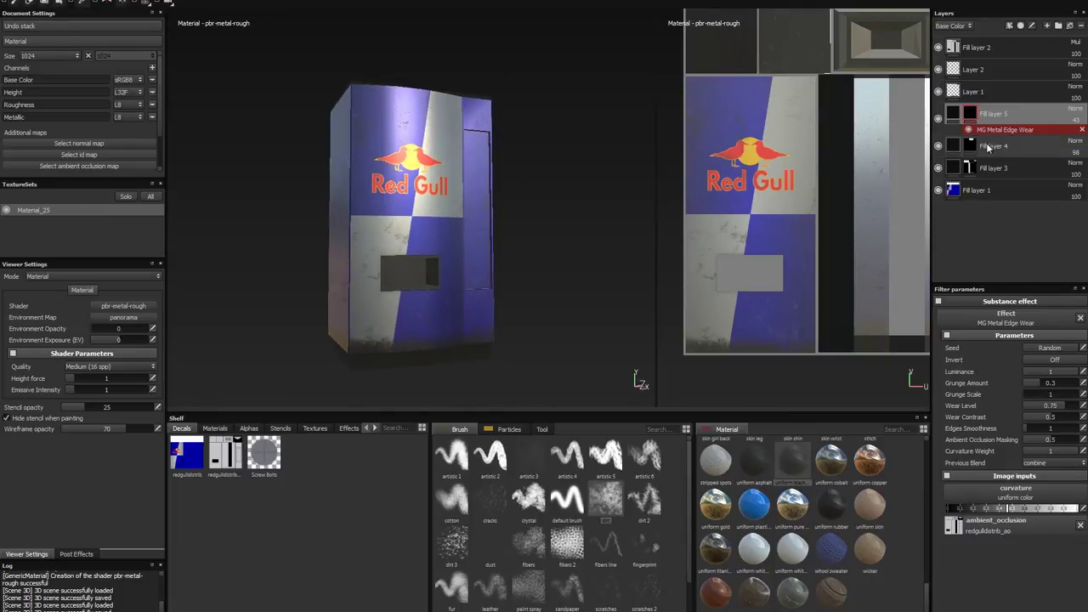
Step: Lower Layer 1's opacity to 80
{"action": "left_click", "coordinate": [953, 92]}
{"action": "mouse_move", "coordinate": [1076, 99]}
{"action": "left_mouse_down"}
{"action": "mouse_move", "coordinate": [1059, 113]}
{"action": "mouse_move", "coordinate": [1074, 100]}
{"action": "mouse_move", "coordinate": [1070, 108]}
{"action": "left_mouse_up"}
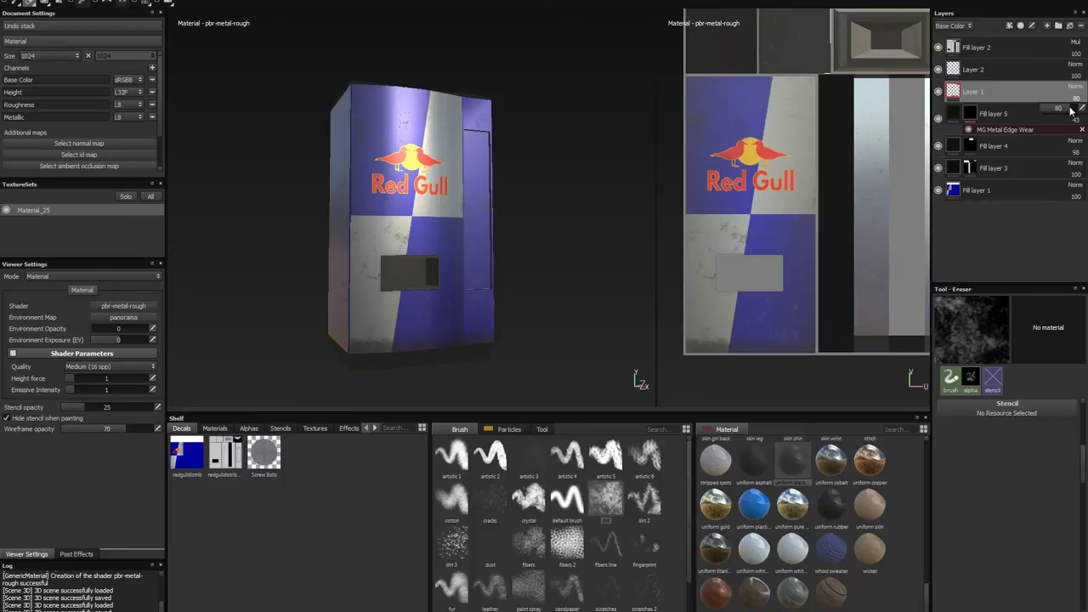
{"action": "mouse_move", "coordinate": [515, 260]}
{"action": "left_mouse_down", "text": "alt"}
{"action": "mouse_move", "coordinate": [537, 278]}
{"action": "mouse_move", "coordinate": [481, 255]}
{"action": "left_mouse_up", "text": "alt"}
{"action": "right_click_drag", "start_coordinate": [480, 255], "coordinate": [465, 218], "text": "alt"}
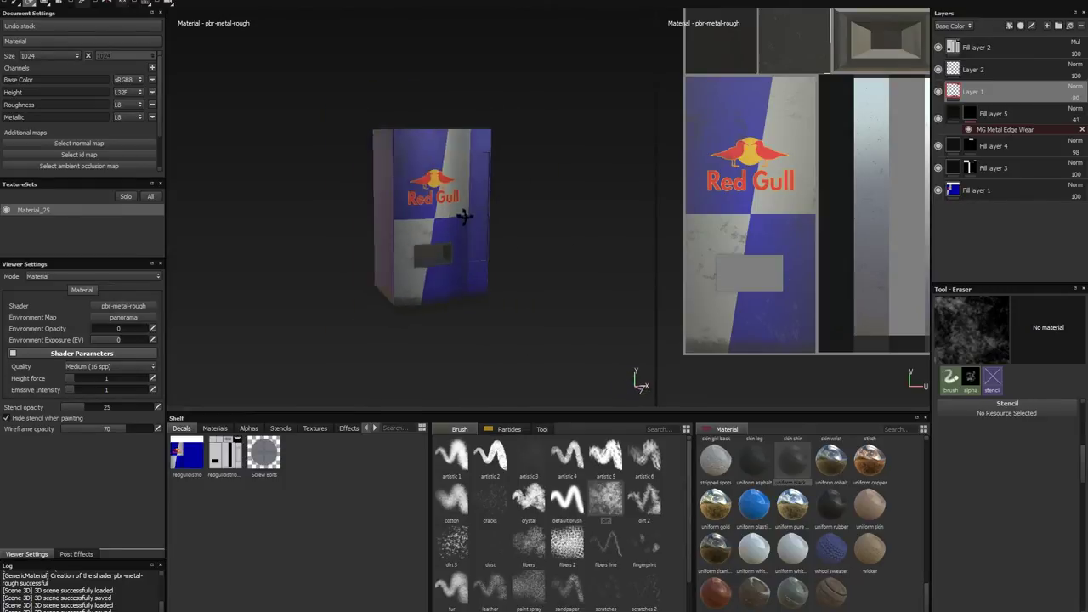
Step: Switch to the base-colour-only view and add new paint Layer 3 above Layer 2
{"action": "key", "text": "c"}
{"action": "scroll", "coordinate": [465, 218], "scroll_direction": "up", "scroll_amount": 3}
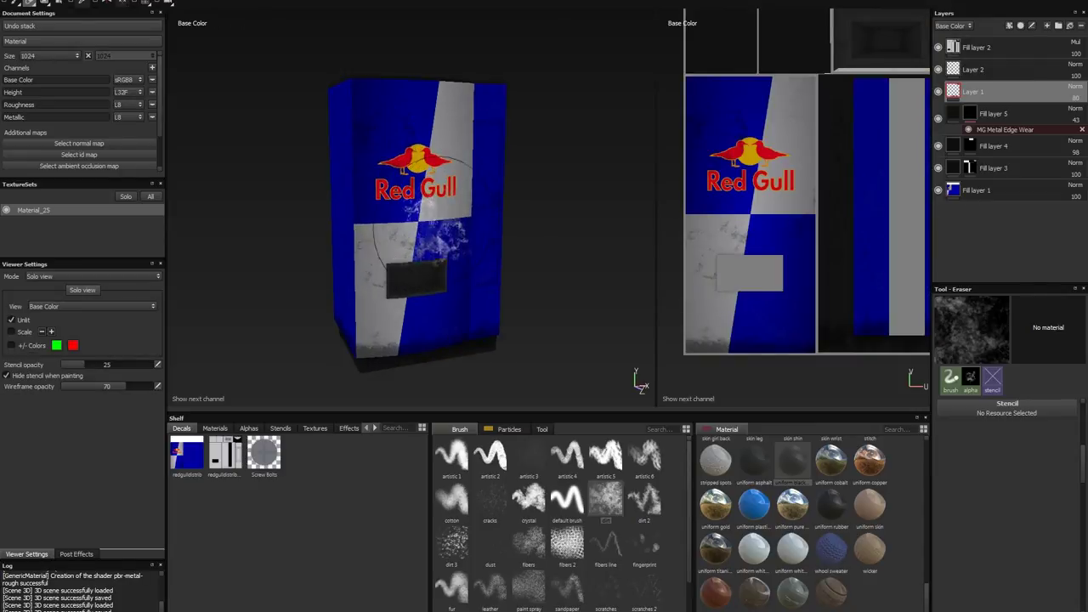
{"action": "left_click_drag", "start_coordinate": [442, 234], "coordinate": [510, 229], "text": "alt"}
{"action": "left_click", "coordinate": [1020, 64]}
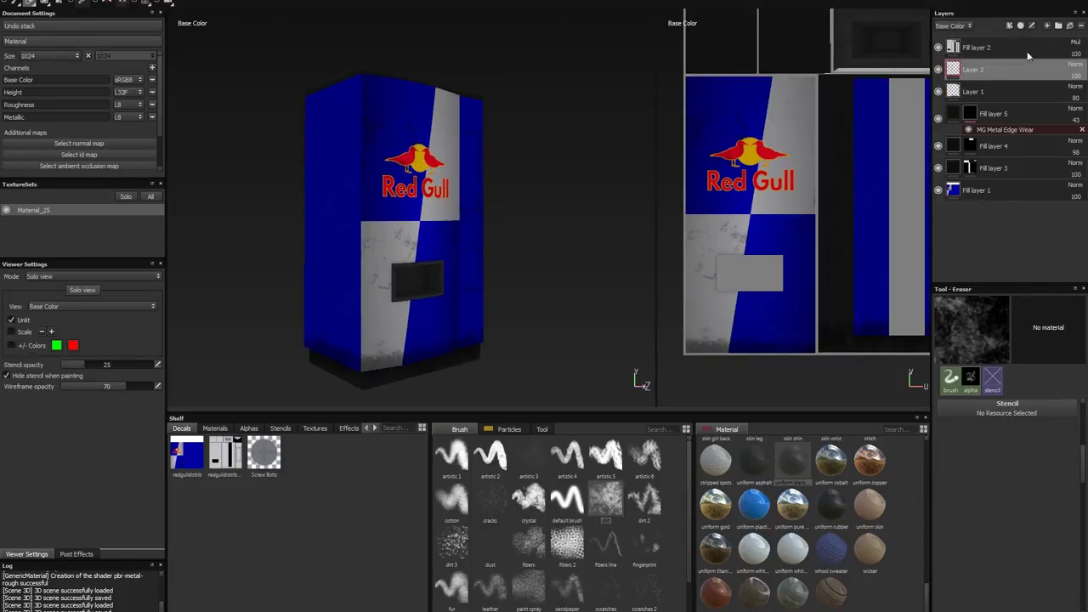
{"action": "left_click", "coordinate": [1048, 27]}
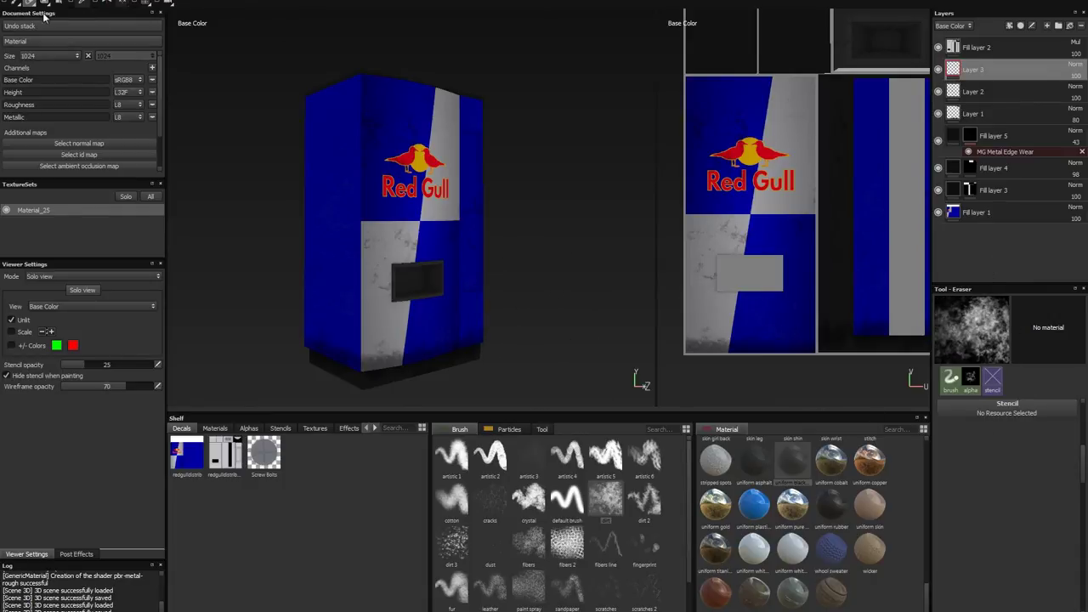
{"action": "left_click", "coordinate": [15, 4]}
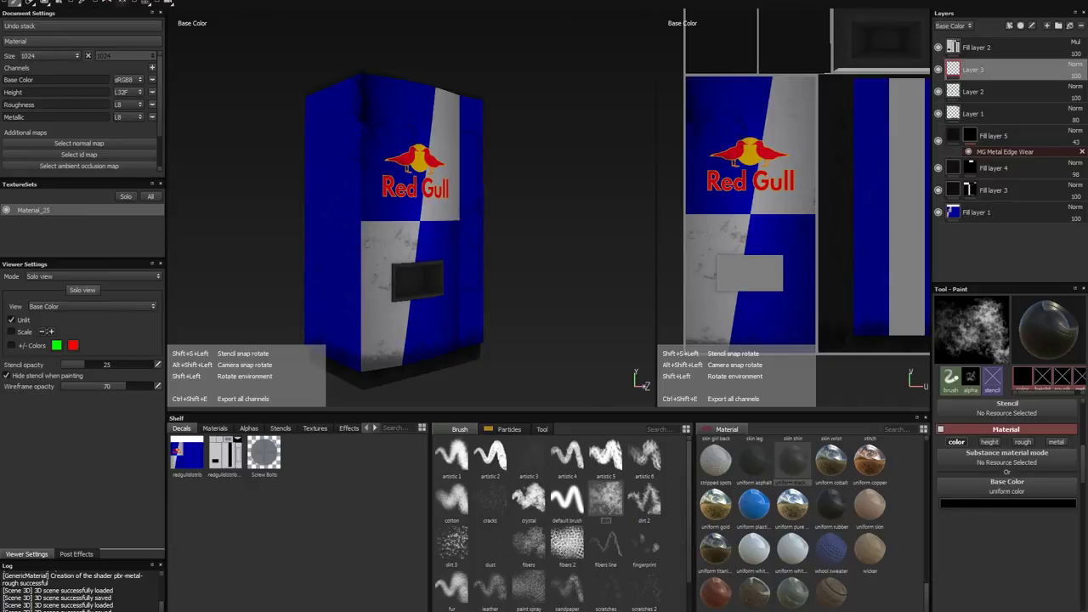
{"action": "left_click_drag", "start_coordinate": [366, 223], "coordinate": [366, 310]}
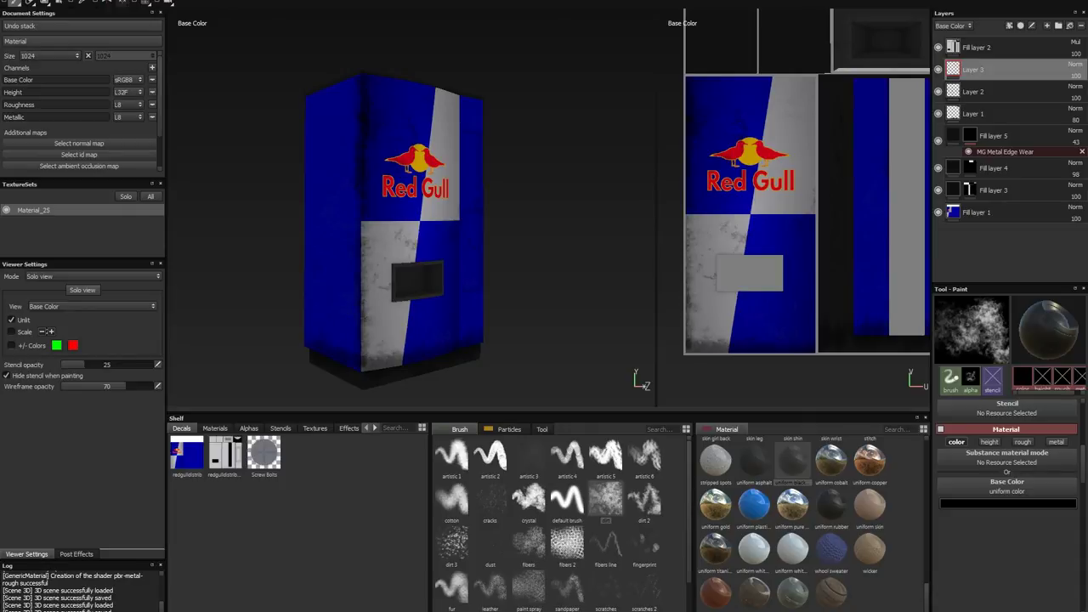
{"action": "mouse_move", "coordinate": [452, 208]}
{"action": "left_mouse_down", "text": "alt"}
{"action": "mouse_move", "coordinate": [360, 223]}
{"action": "mouse_move", "coordinate": [279, 218]}
{"action": "left_mouse_up", "text": "alt"}
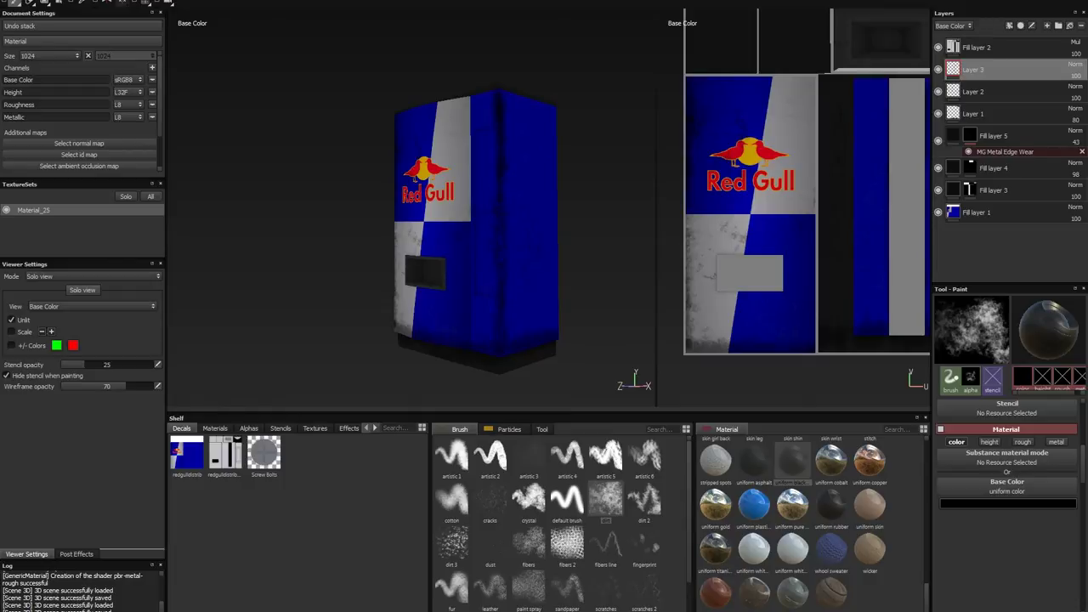
{"action": "left_click_drag", "start_coordinate": [340, 239], "coordinate": [395, 238], "text": "alt"}
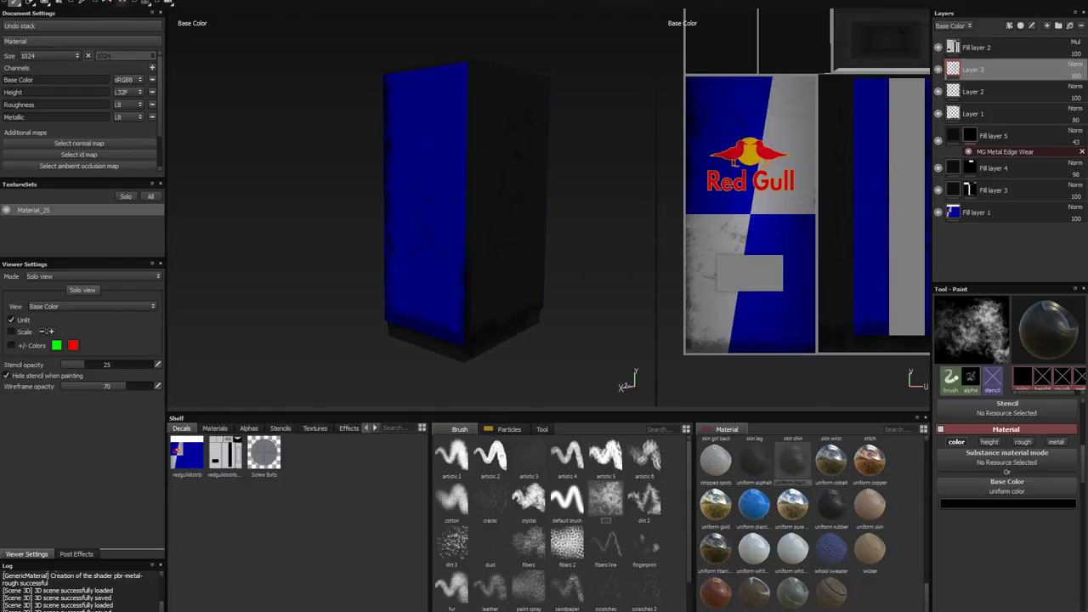
{"action": "left_click_drag", "start_coordinate": [395, 238], "coordinate": [412, 238], "text": "alt"}
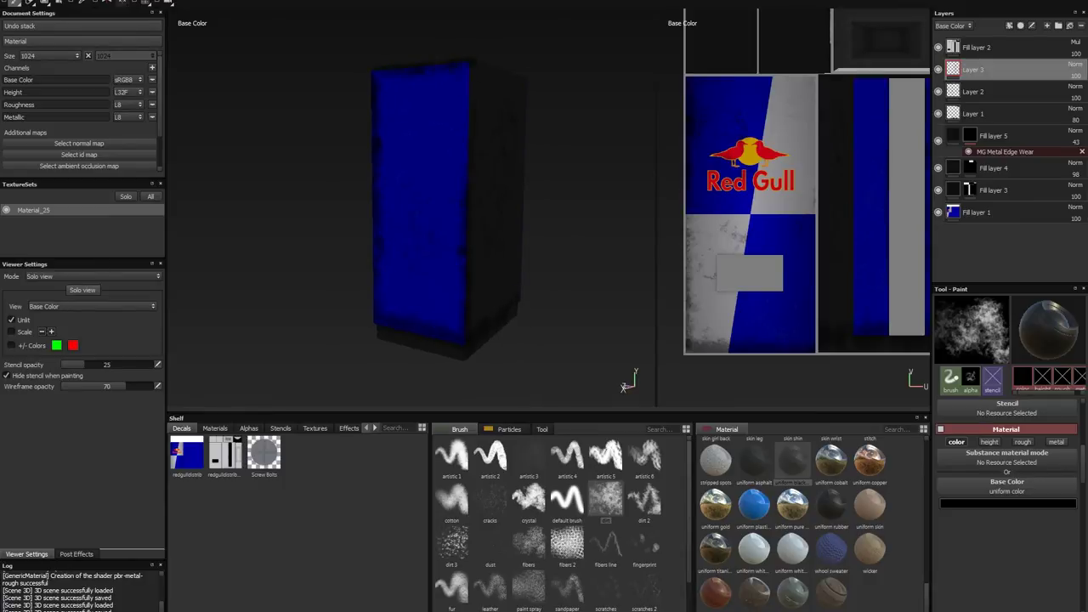
{"action": "left_click_drag", "start_coordinate": [425, 80], "coordinate": [445, 80], "text": "alt"}
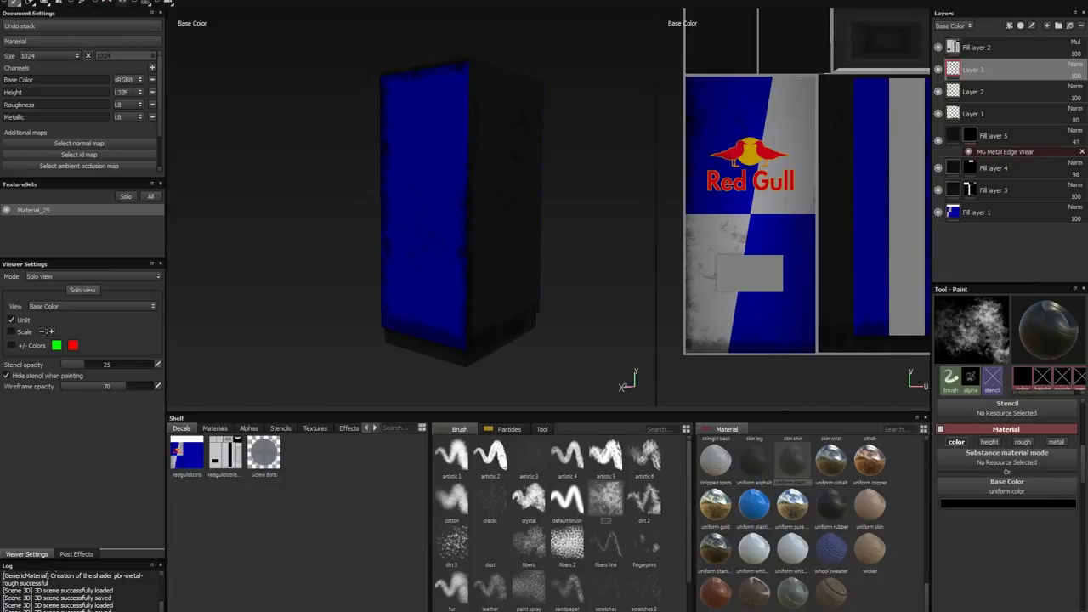
{"action": "mouse_move", "coordinate": [442, 212]}
{"action": "left_mouse_down", "text": "alt"}
{"action": "mouse_move", "coordinate": [387, 212]}
{"action": "mouse_move", "coordinate": [426, 213]}
{"action": "left_mouse_up", "text": "alt"}
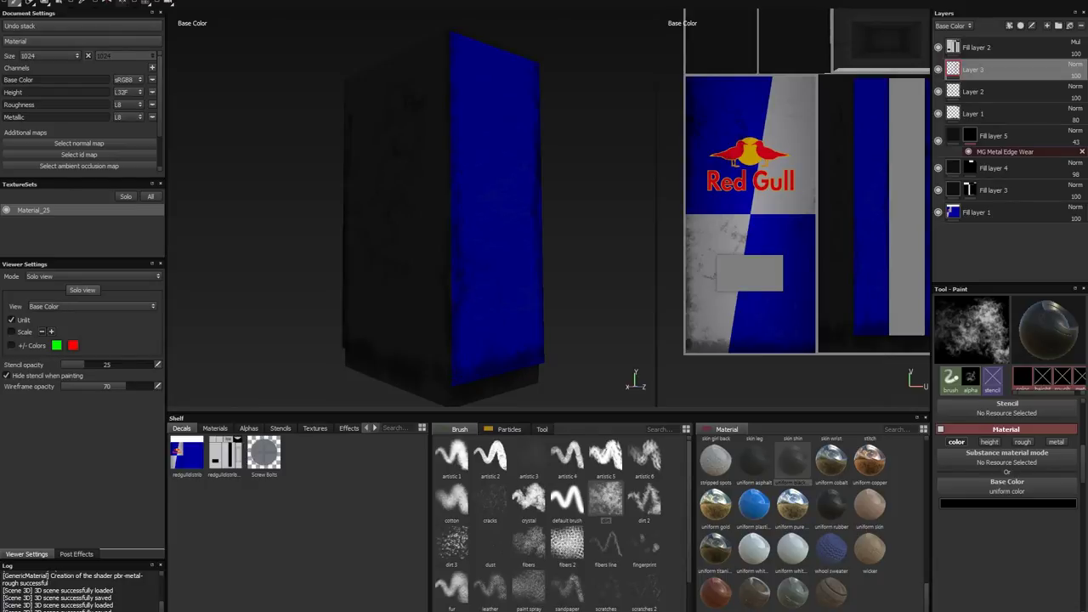
Step: Paint dark grime around the dispenser slot on Layer 3
{"action": "left_click_drag", "start_coordinate": [374, 229], "coordinate": [476, 239], "text": "alt"}
{"action": "scroll", "coordinate": [527, 247], "scroll_direction": "down", "scroll_amount": 2}
{"action": "scroll", "coordinate": [531, 248], "scroll_direction": "up", "scroll_amount": 1}
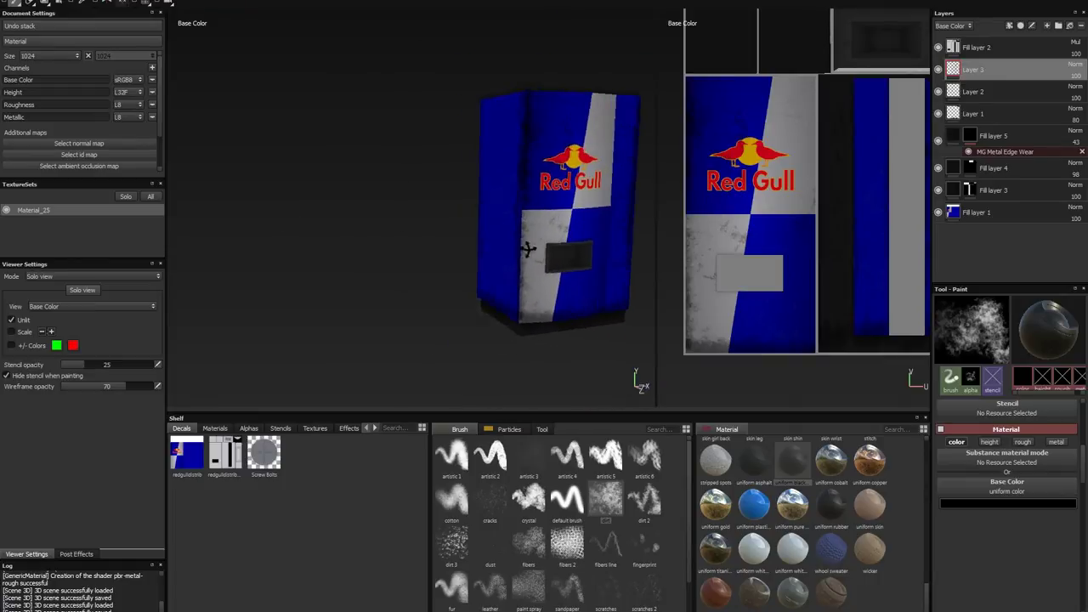
{"action": "scroll", "coordinate": [531, 248], "scroll_direction": "up", "scroll_amount": 3}
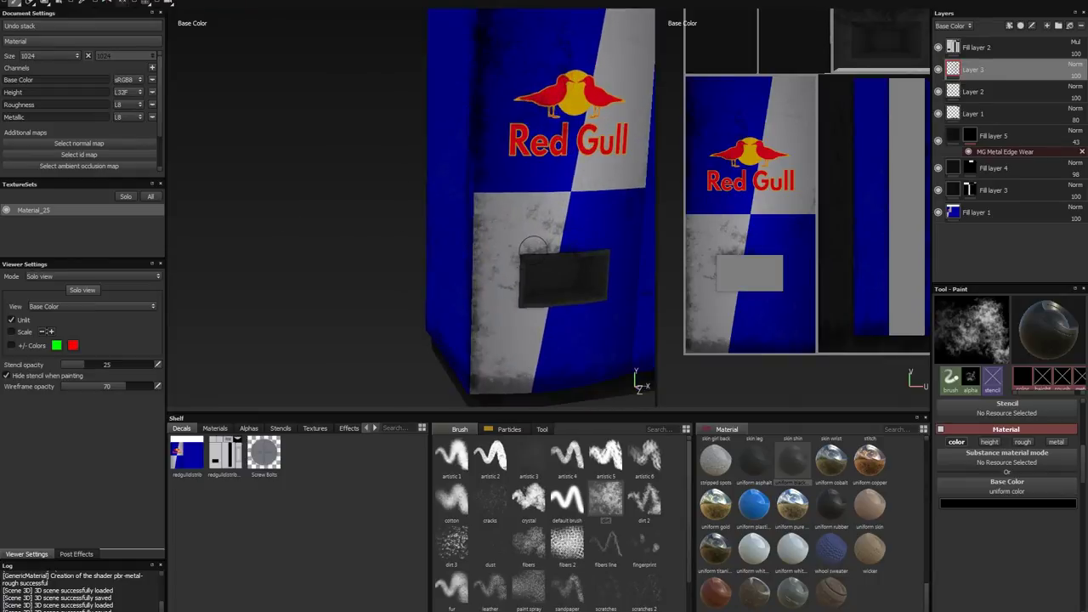
{"action": "mouse_move", "coordinate": [562, 303]}
{"action": "left_mouse_down"}
{"action": "mouse_move", "coordinate": [520, 311]}
{"action": "mouse_move", "coordinate": [510, 247]}
{"action": "mouse_move", "coordinate": [531, 333]}
{"action": "left_mouse_up"}
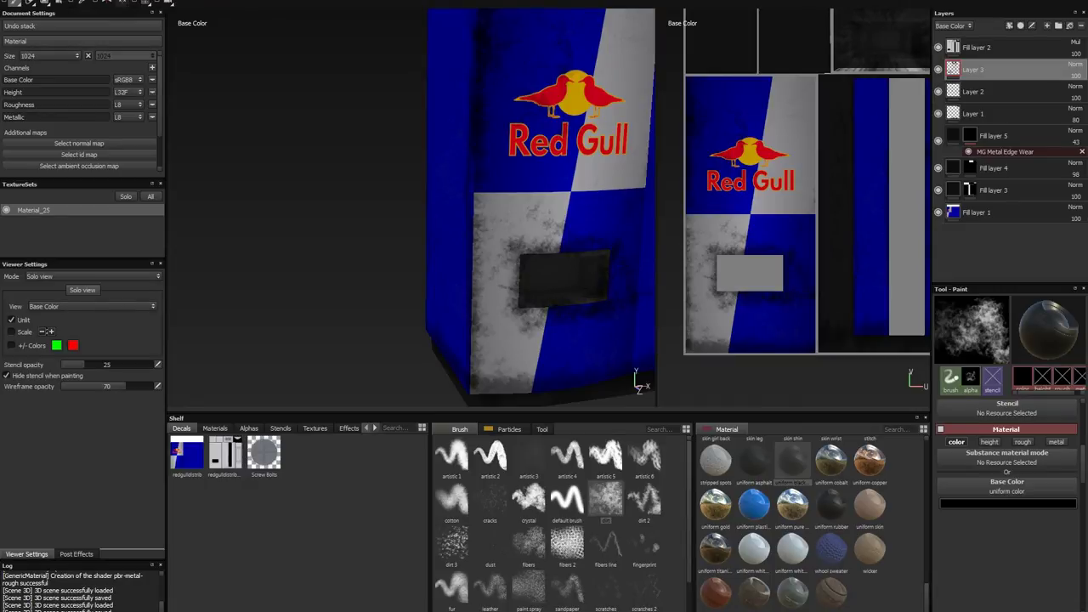
{"action": "key", "text": "ctrl"}
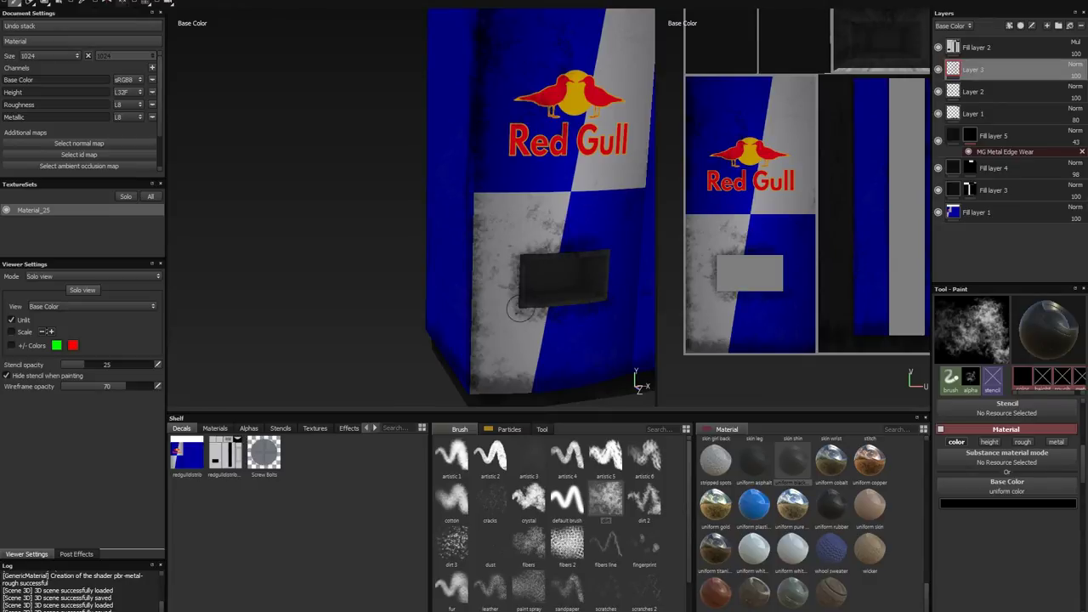
Step: Lower Layer 3's opacity to about 43 to soften the grime
{"action": "left_click_drag", "start_coordinate": [519, 297], "coordinate": [485, 293], "text": "alt"}
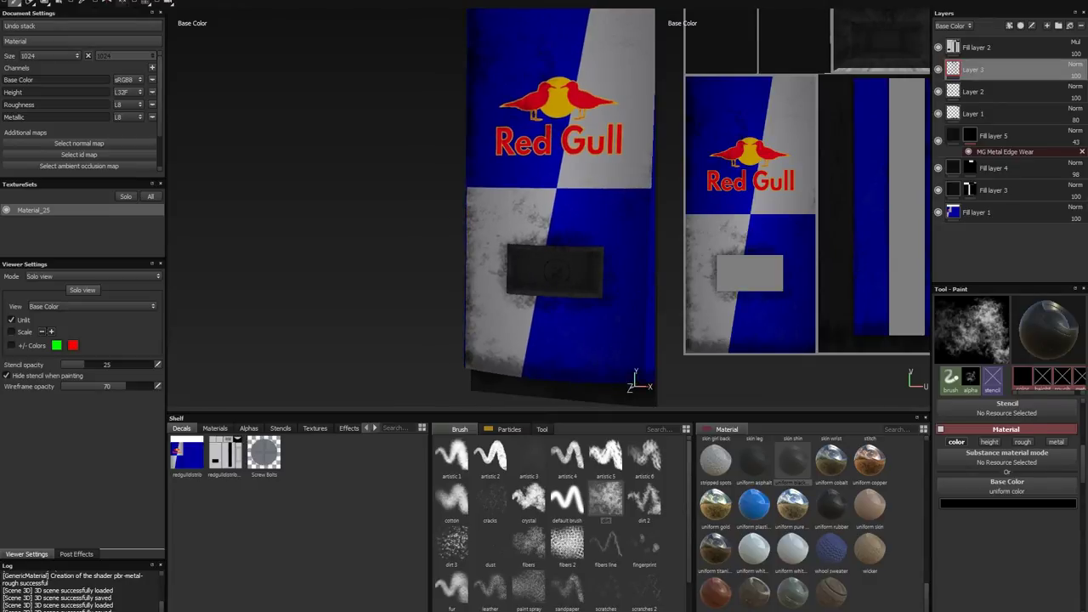
{"action": "mouse_move", "coordinate": [511, 255]}
{"action": "left_mouse_down", "text": "alt"}
{"action": "mouse_move", "coordinate": [544, 255]}
{"action": "mouse_move", "coordinate": [526, 263]}
{"action": "left_mouse_up", "text": "alt"}
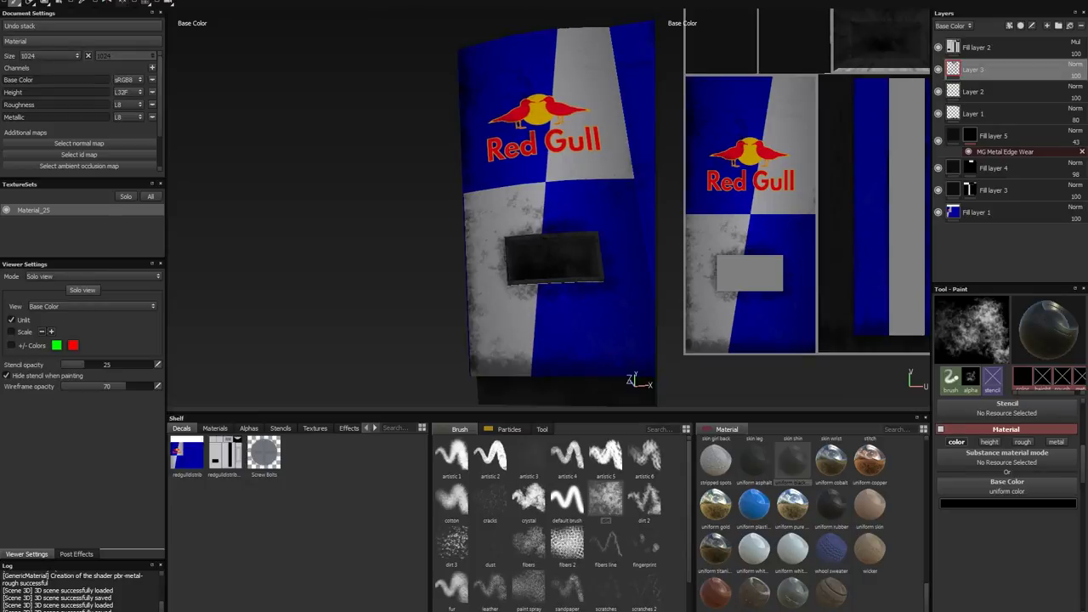
{"action": "mouse_move", "coordinate": [526, 263]}
{"action": "left_mouse_down", "text": "alt"}
{"action": "mouse_move", "coordinate": [511, 274]}
{"action": "mouse_move", "coordinate": [525, 271]}
{"action": "left_mouse_up", "text": "alt"}
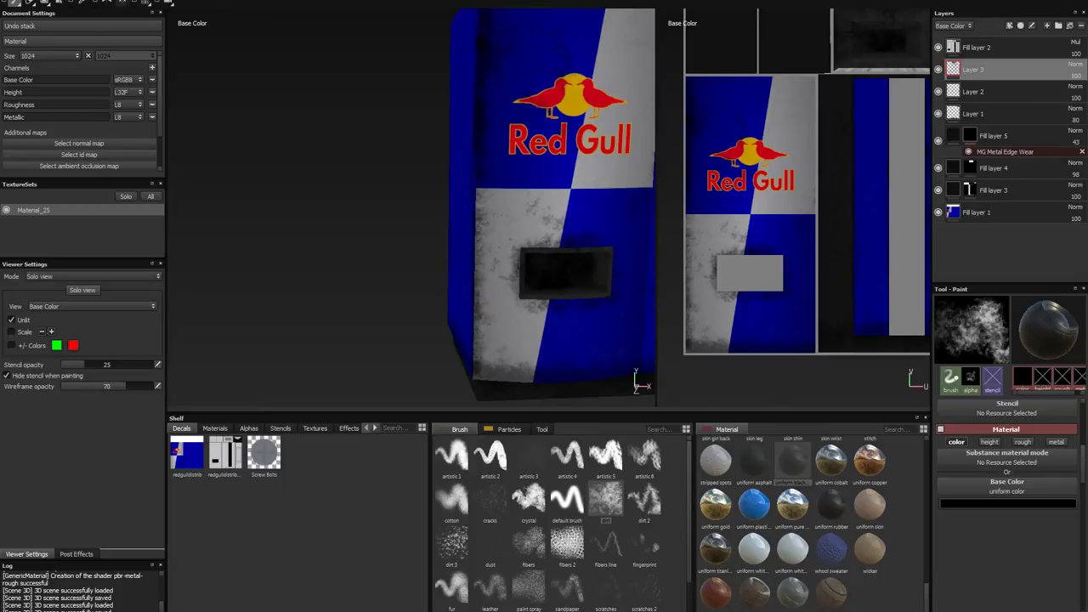
{"action": "left_click_drag", "start_coordinate": [525, 271], "coordinate": [510, 274], "text": "alt"}
{"action": "scroll", "coordinate": [510, 221], "scroll_direction": "down", "scroll_amount": 3}
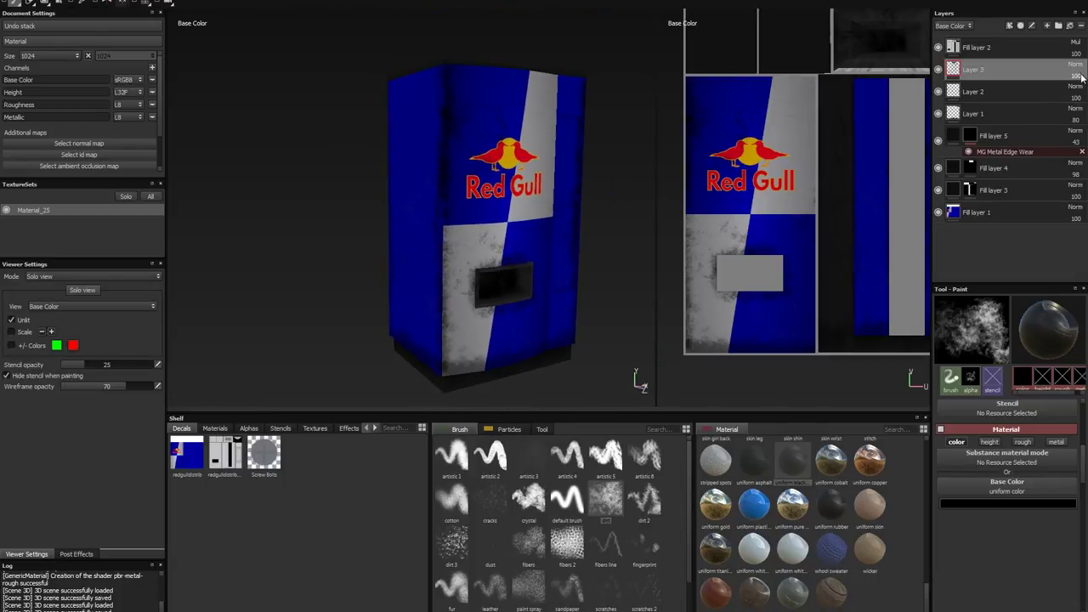
{"action": "mouse_move", "coordinate": [1082, 78]}
{"action": "left_mouse_down"}
{"action": "mouse_move", "coordinate": [1016, 99]}
{"action": "mouse_move", "coordinate": [1063, 98]}
{"action": "left_mouse_up"}
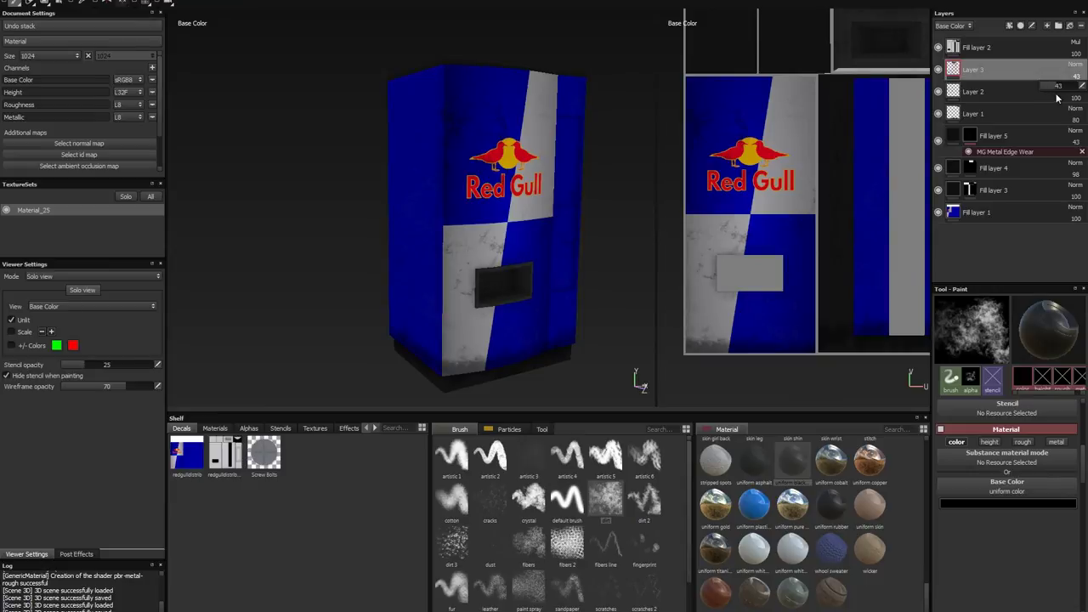
Step: Switch the viewport to full material preview with M and orbit, then hide Fill layer 1 to compare
{"action": "key", "text": "m"}
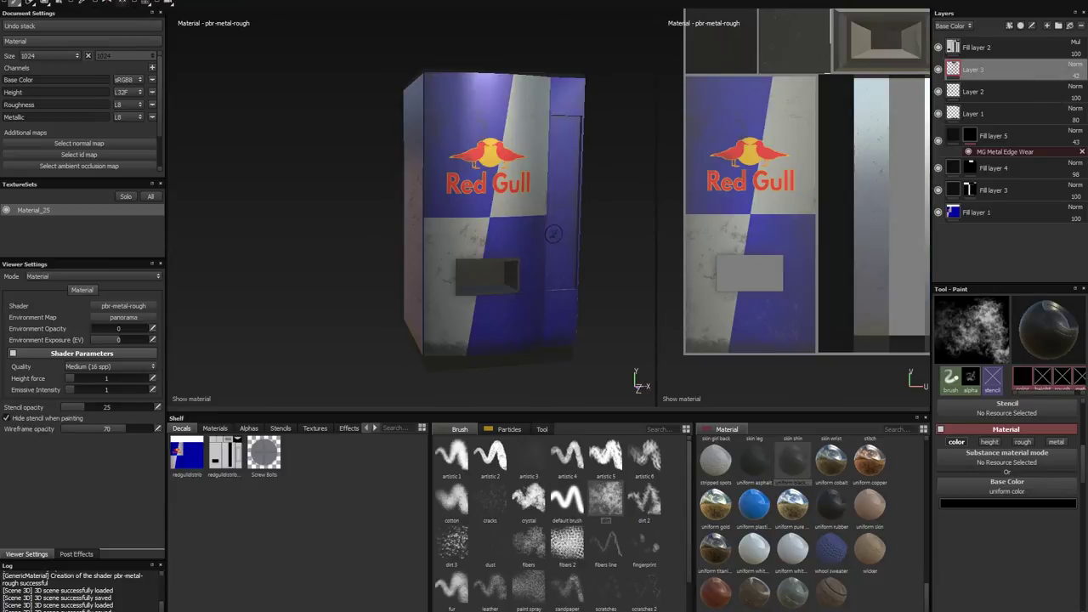
{"action": "mouse_move", "coordinate": [466, 211]}
{"action": "left_mouse_down", "text": "alt"}
{"action": "mouse_move", "coordinate": [515, 205]}
{"action": "mouse_move", "coordinate": [399, 219]}
{"action": "left_mouse_up", "text": "alt"}
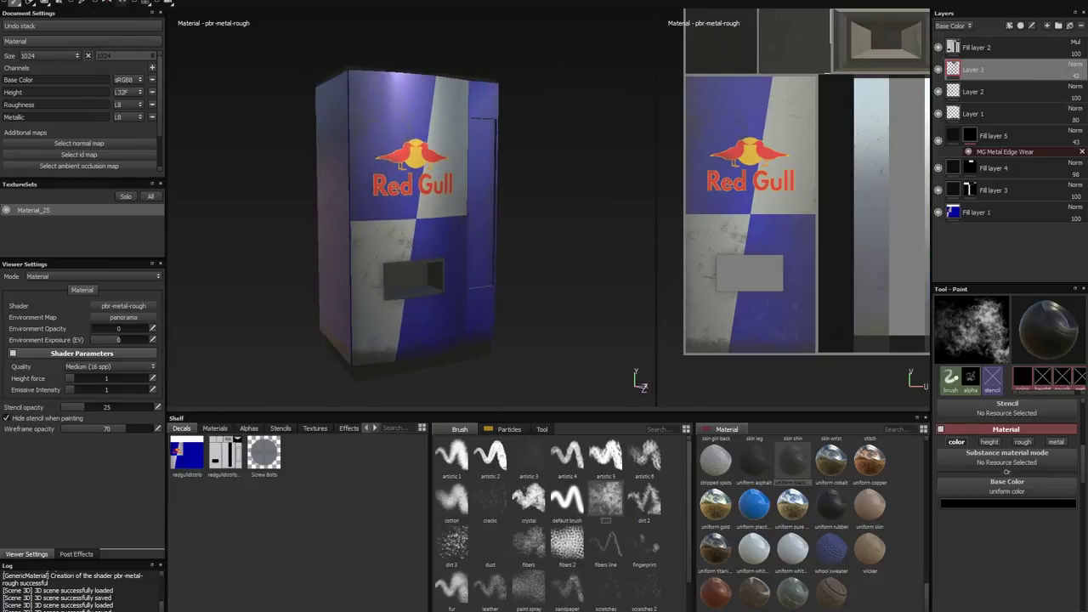
{"action": "mouse_move", "coordinate": [400, 220]}
{"action": "right_mouse_down", "text": "shift"}
{"action": "mouse_move", "coordinate": [381, 225]}
{"action": "mouse_move", "coordinate": [504, 227]}
{"action": "right_mouse_up", "text": "shift"}
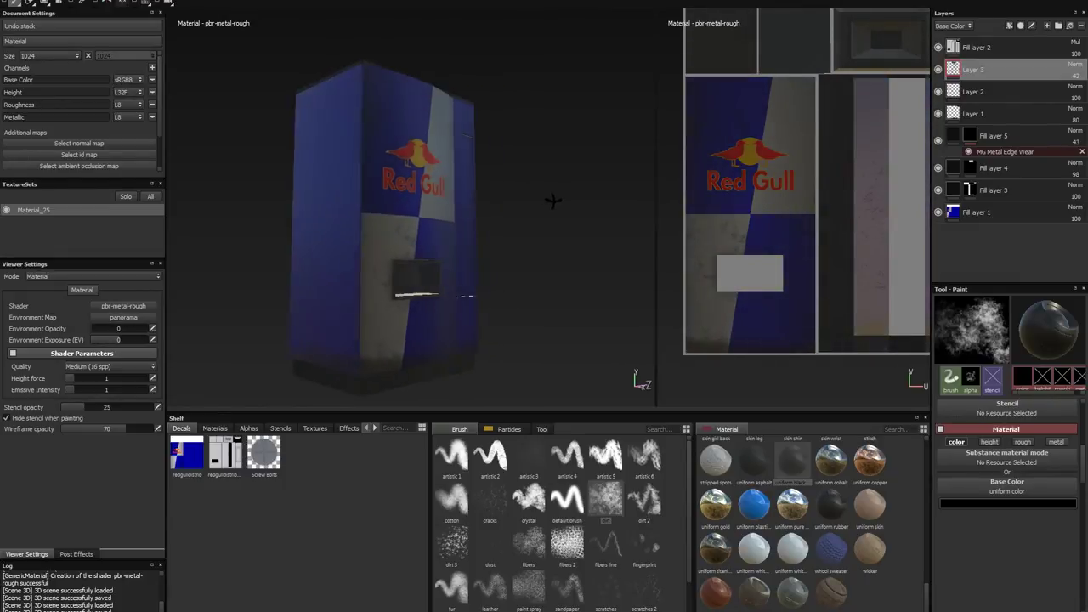
{"action": "mouse_move", "coordinate": [506, 227]}
{"action": "left_mouse_down", "text": "alt"}
{"action": "mouse_move", "coordinate": [290, 216]}
{"action": "mouse_move", "coordinate": [545, 215]}
{"action": "left_mouse_up", "text": "alt"}
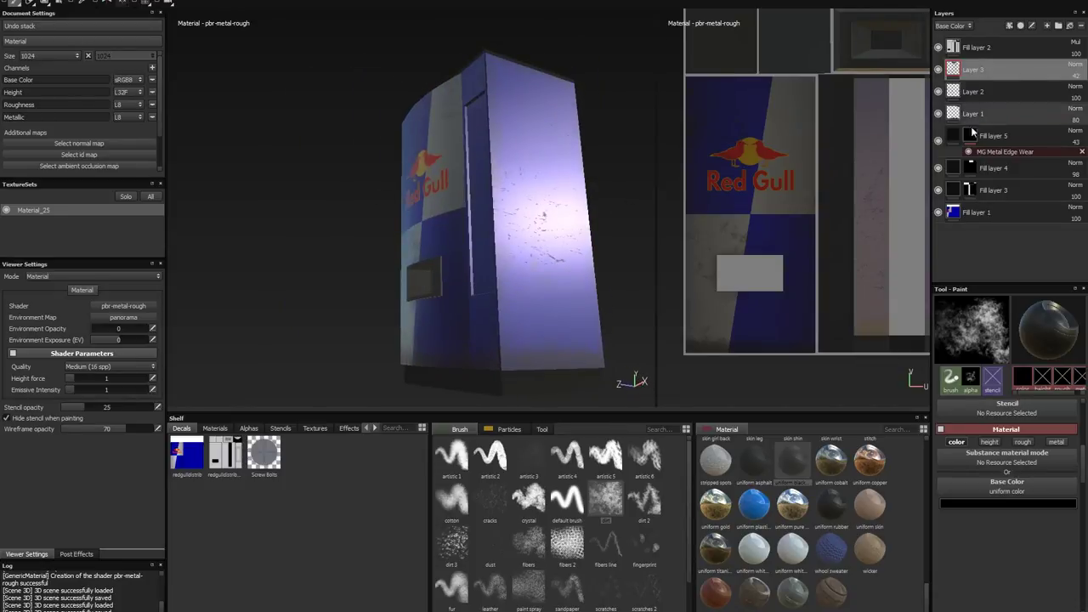
{"action": "left_click", "coordinate": [939, 213]}
Step: Hide every layer except Fill layer 1 to isolate the blue base fill
{"action": "left_click", "coordinate": [938, 213]}
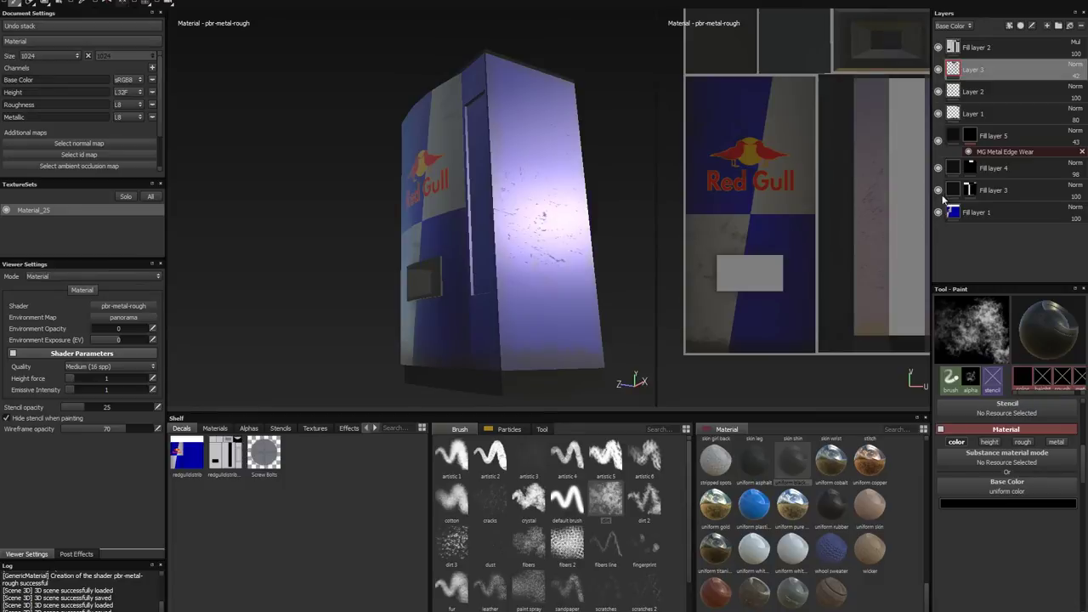
{"action": "left_click", "coordinate": [939, 191]}
{"action": "left_click", "coordinate": [939, 191]}
{"action": "left_click", "coordinate": [938, 190]}
{"action": "left_click", "coordinate": [939, 169]}
{"action": "left_click", "coordinate": [939, 141]}
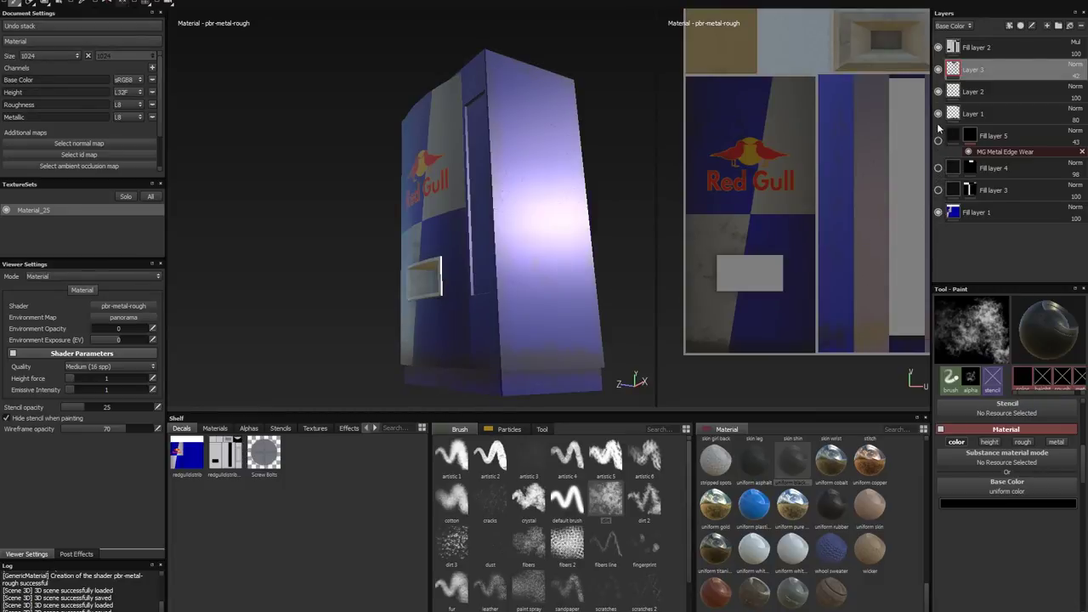
{"action": "left_click", "coordinate": [938, 113]}
{"action": "left_click", "coordinate": [938, 91]}
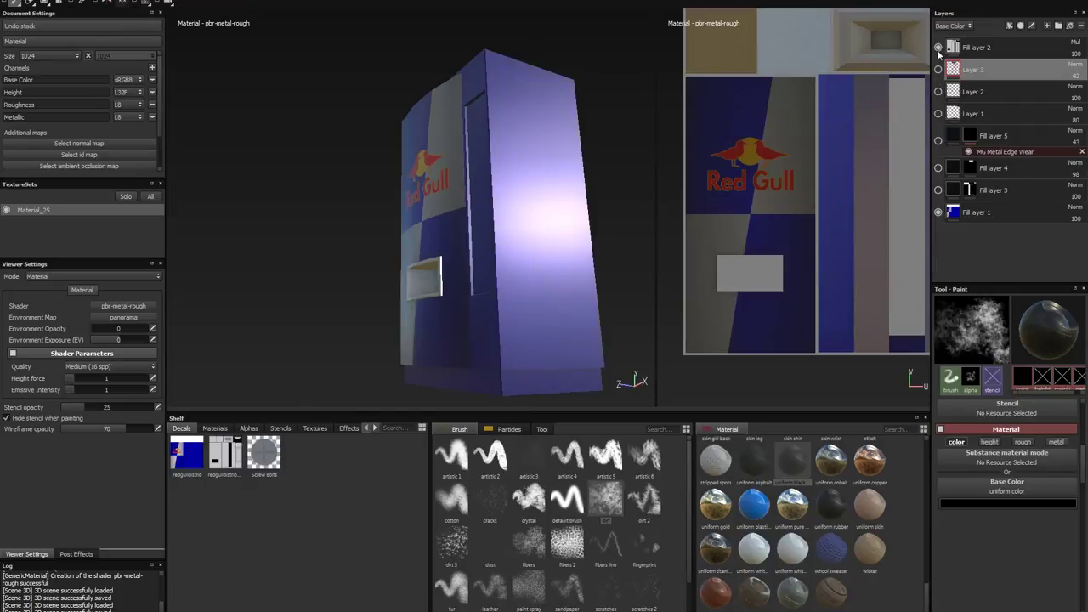
{"action": "left_click", "coordinate": [938, 48]}
Step: Set Fill layer 1's roughness to maximum and slightly lower its metallic value
{"action": "left_click", "coordinate": [954, 213]}
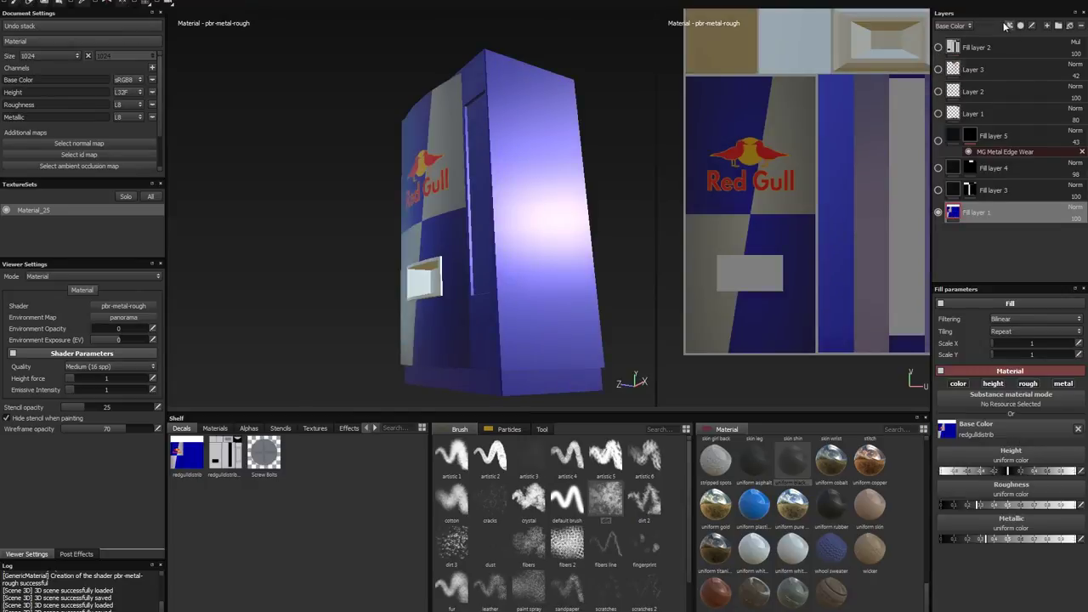
{"action": "left_click", "coordinate": [1072, 505]}
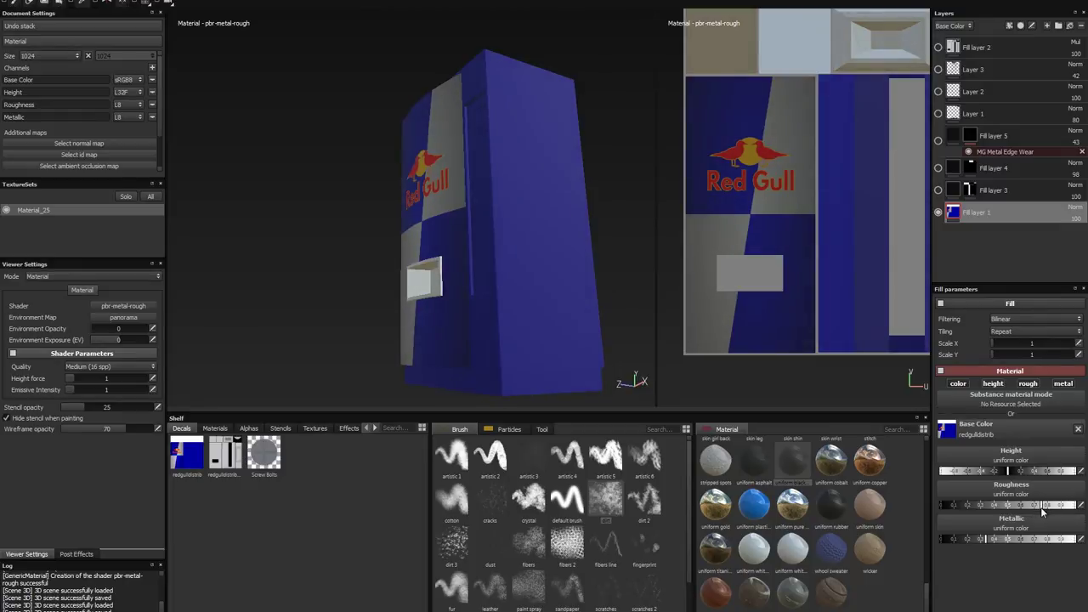
{"action": "left_click", "coordinate": [999, 539]}
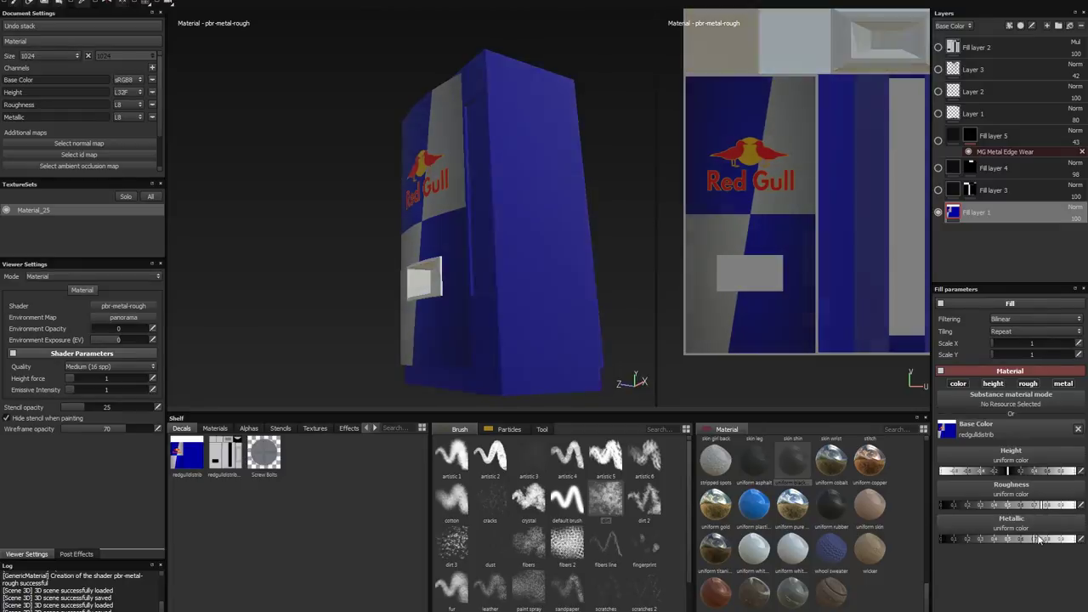
{"action": "left_click_drag", "start_coordinate": [991, 538], "coordinate": [988, 540]}
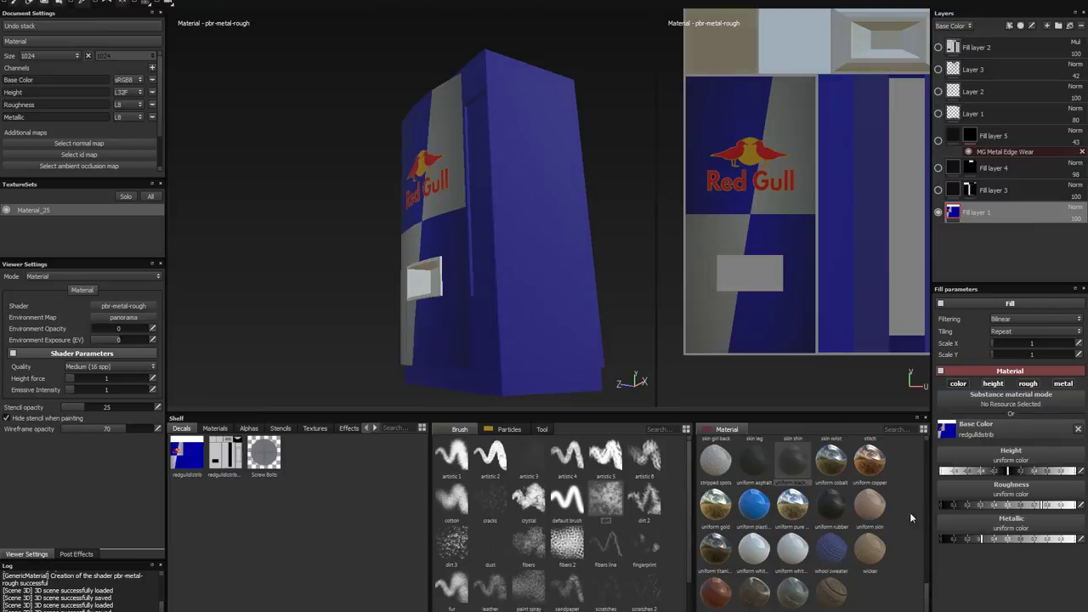
Step: Turn all the grime, wear and fill layers back on
{"action": "left_click_drag", "start_coordinate": [510, 270], "coordinate": [788, 260], "text": "alt"}
{"action": "left_click", "coordinate": [939, 190]}
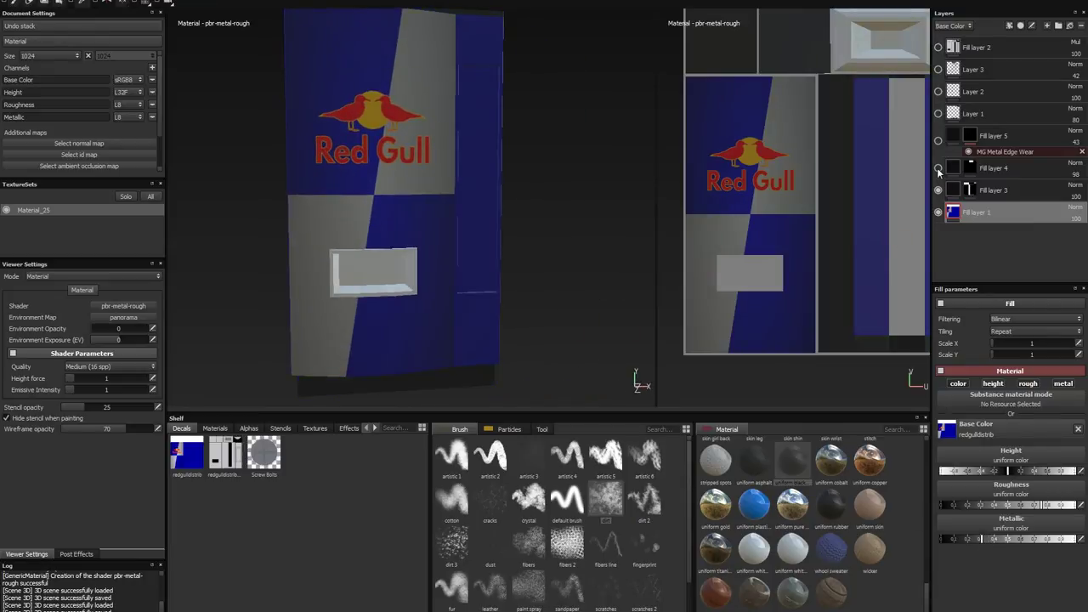
{"action": "left_click", "coordinate": [939, 167]}
{"action": "left_click", "coordinate": [939, 113]}
{"action": "left_click", "coordinate": [939, 91]}
{"action": "left_click", "coordinate": [939, 69]}
{"action": "left_click", "coordinate": [938, 47]}
{"action": "mouse_move", "coordinate": [493, 243]}
{"action": "left_mouse_down", "text": "alt"}
{"action": "mouse_move", "coordinate": [484, 220]}
{"action": "mouse_move", "coordinate": [447, 243]}
{"action": "mouse_move", "coordinate": [485, 238]}
{"action": "left_mouse_up", "text": "alt"}
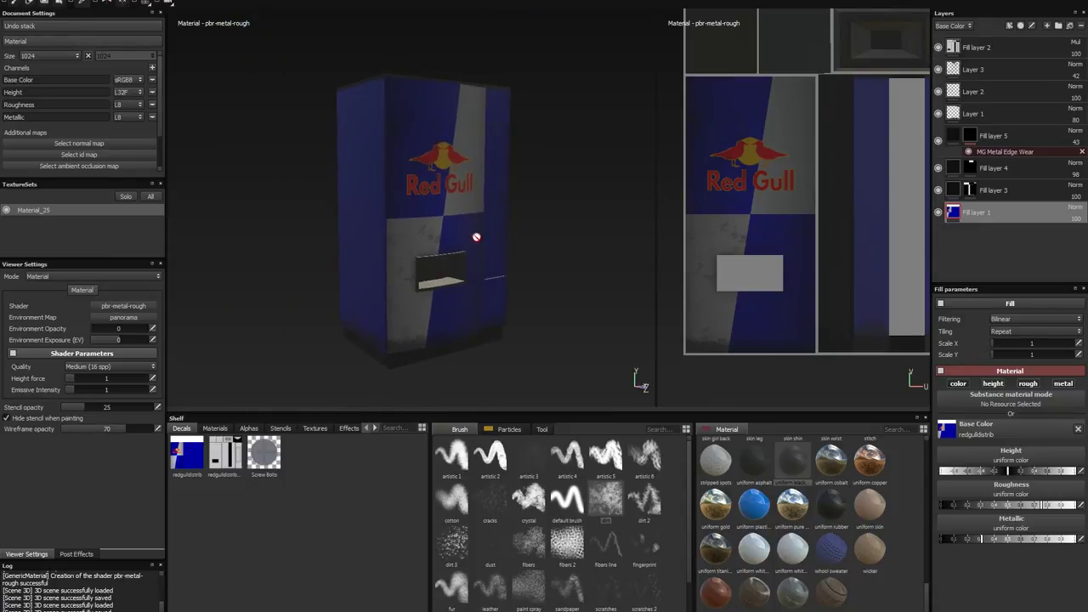
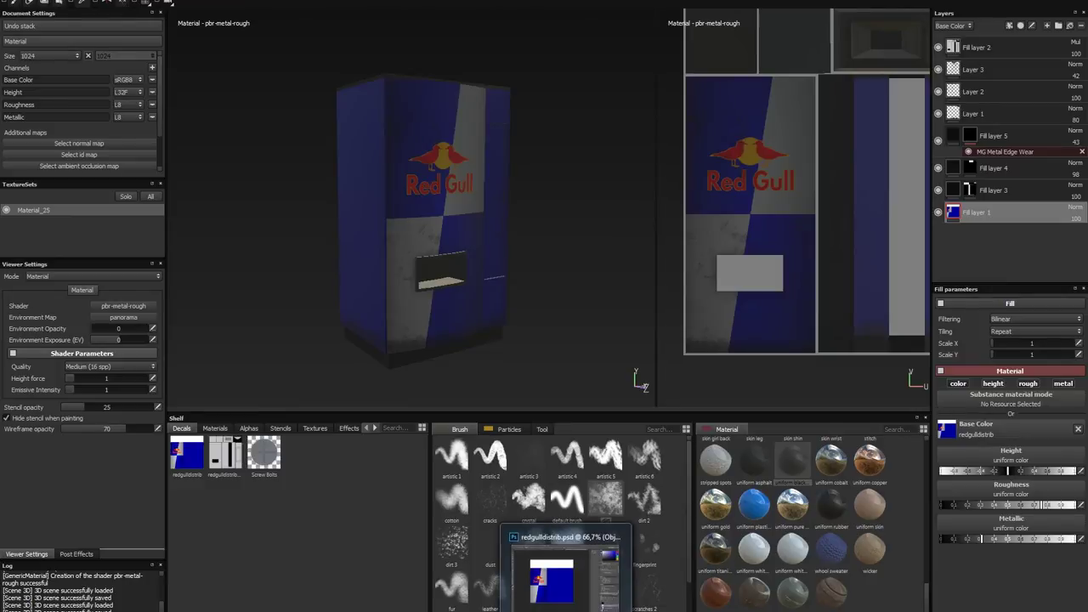
Step: Show the Calque 1 UV wireframe and place a shrunken copy of the Red Gull logo on the blue side panel
{"action": "left_click", "coordinate": [553, 583]}
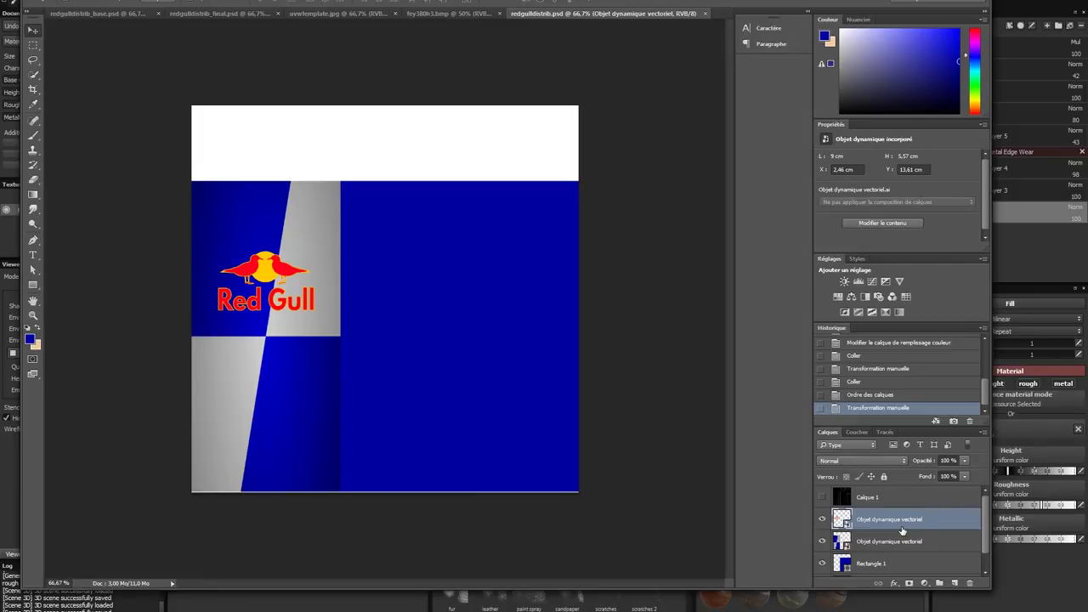
{"action": "left_click", "coordinate": [822, 497]}
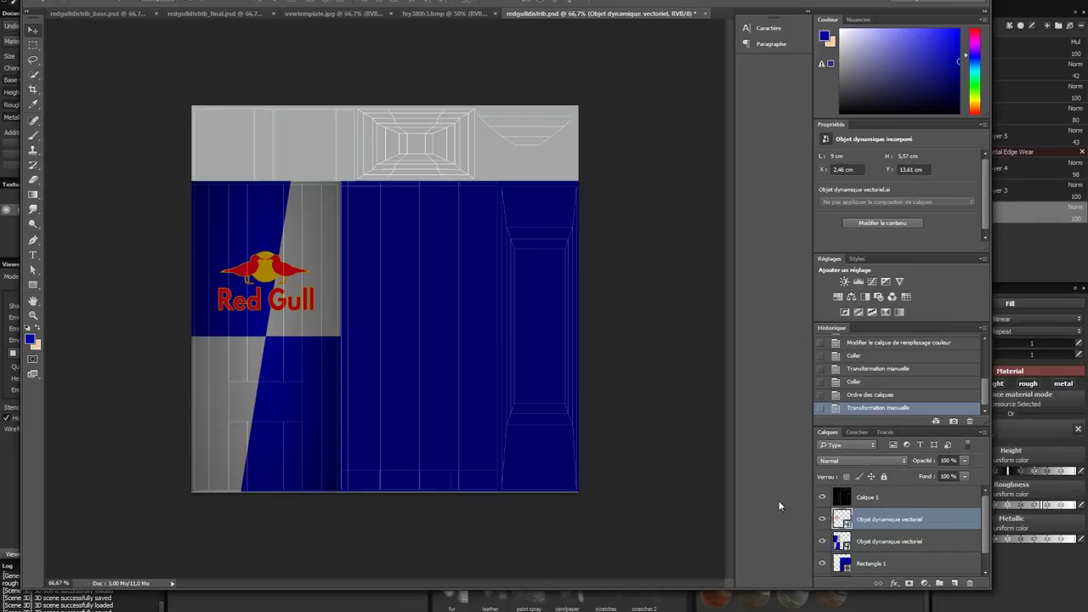
{"action": "left_click_drag", "start_coordinate": [274, 287], "coordinate": [398, 318]}
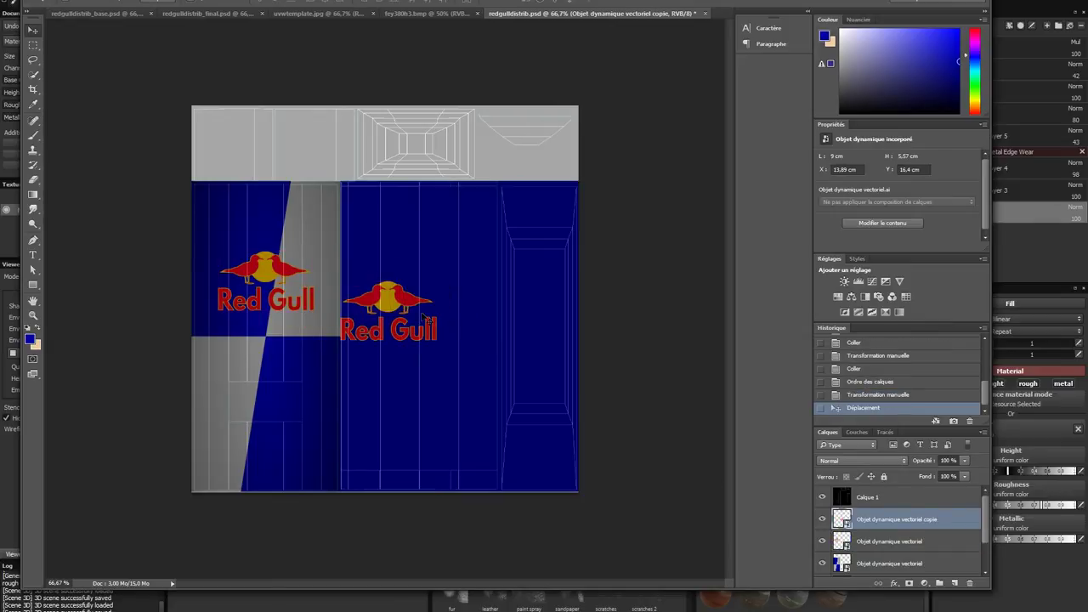
{"action": "key", "text": "ctrl+t"}
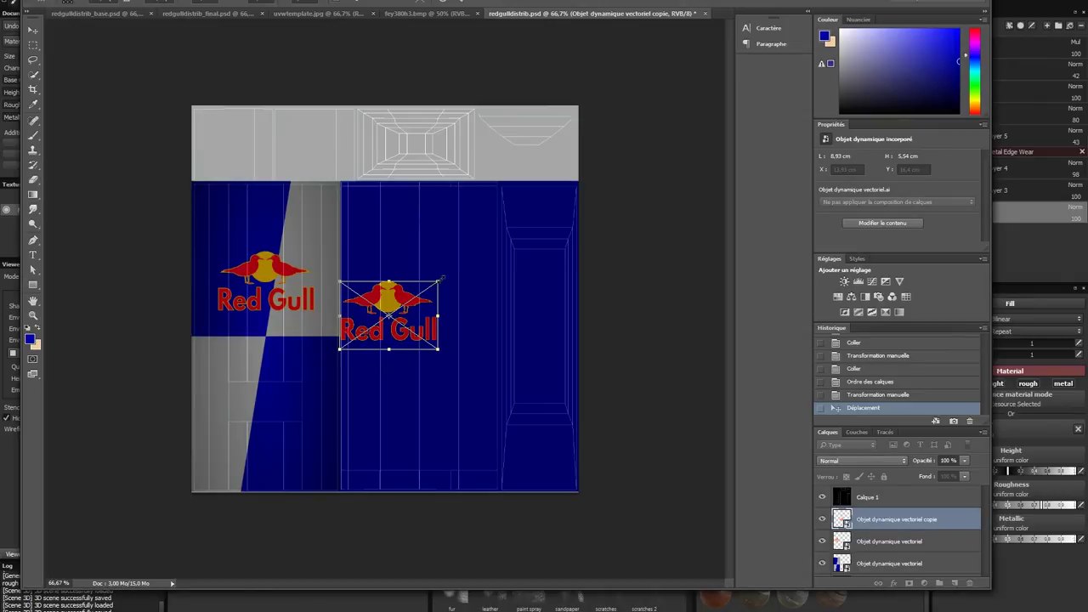
{"action": "mouse_move", "coordinate": [439, 281]}
{"action": "left_mouse_down"}
{"action": "mouse_move", "coordinate": [372, 329]}
{"action": "mouse_move", "coordinate": [410, 294]}
{"action": "left_mouse_up"}
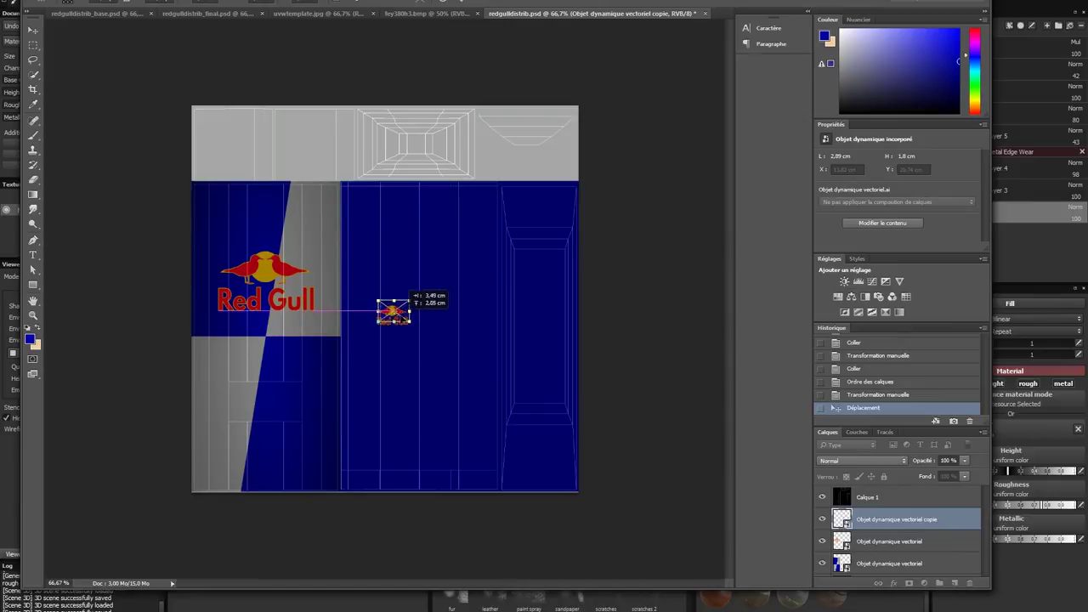
{"action": "key", "text": "Return"}
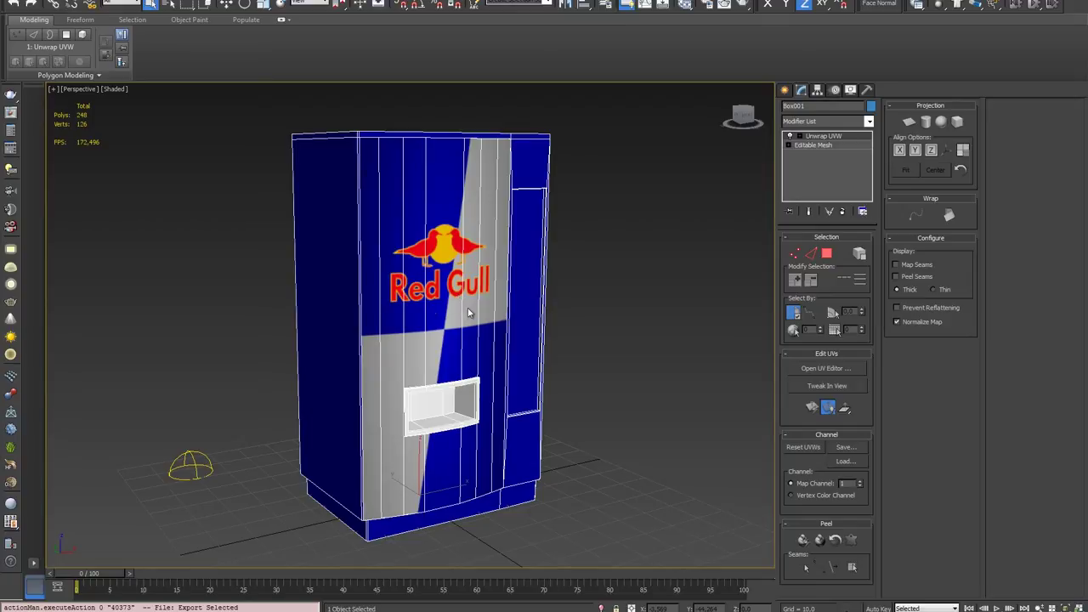
Step: Orbit the 3ds Max view to the machine's side to inspect the small logo, then return to Photoshop
{"action": "mouse_move", "coordinate": [468, 313]}
{"action": "middle_mouse_down", "text": "alt"}
{"action": "mouse_move", "coordinate": [312, 312]}
{"action": "mouse_move", "coordinate": [579, 314]}
{"action": "mouse_move", "coordinate": [494, 318]}
{"action": "mouse_move", "coordinate": [432, 303]}
{"action": "middle_mouse_up", "text": "alt"}
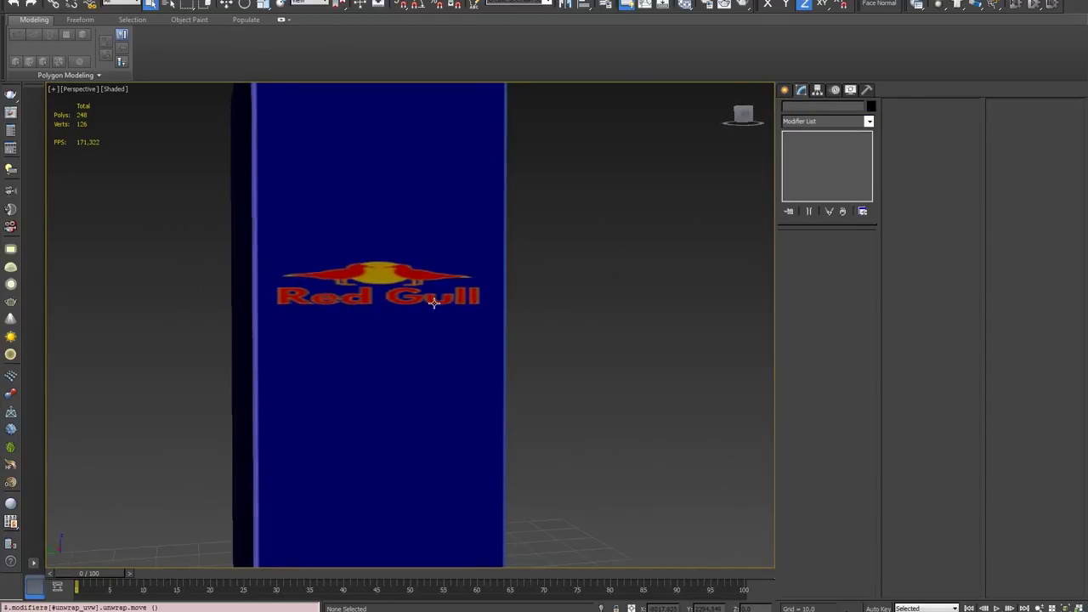
{"action": "scroll", "coordinate": [432, 302], "scroll_direction": "down", "scroll_amount": 3}
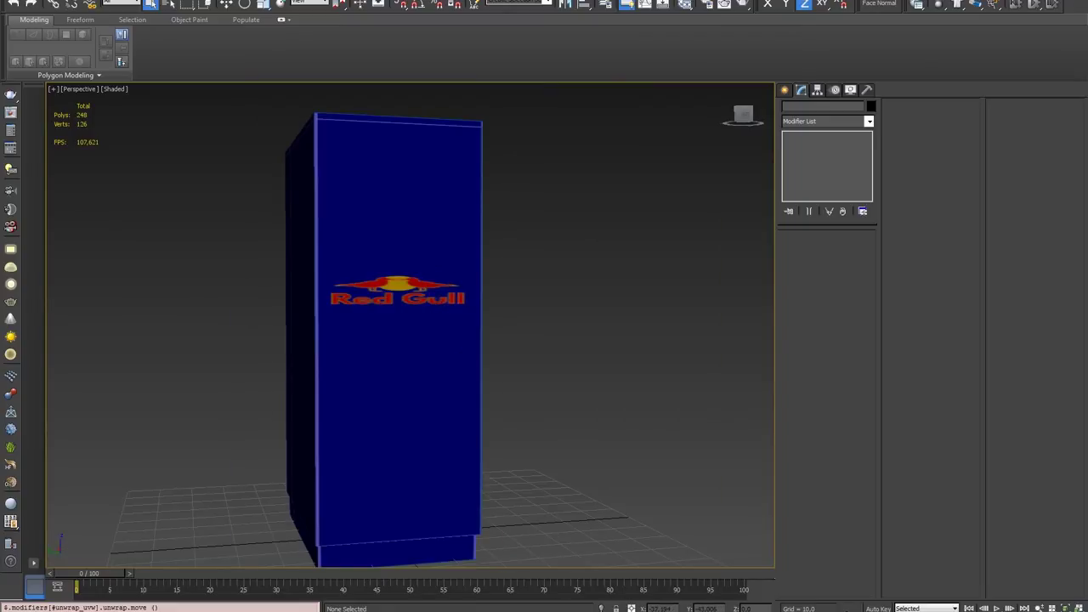
{"action": "left_click", "coordinate": [564, 576]}
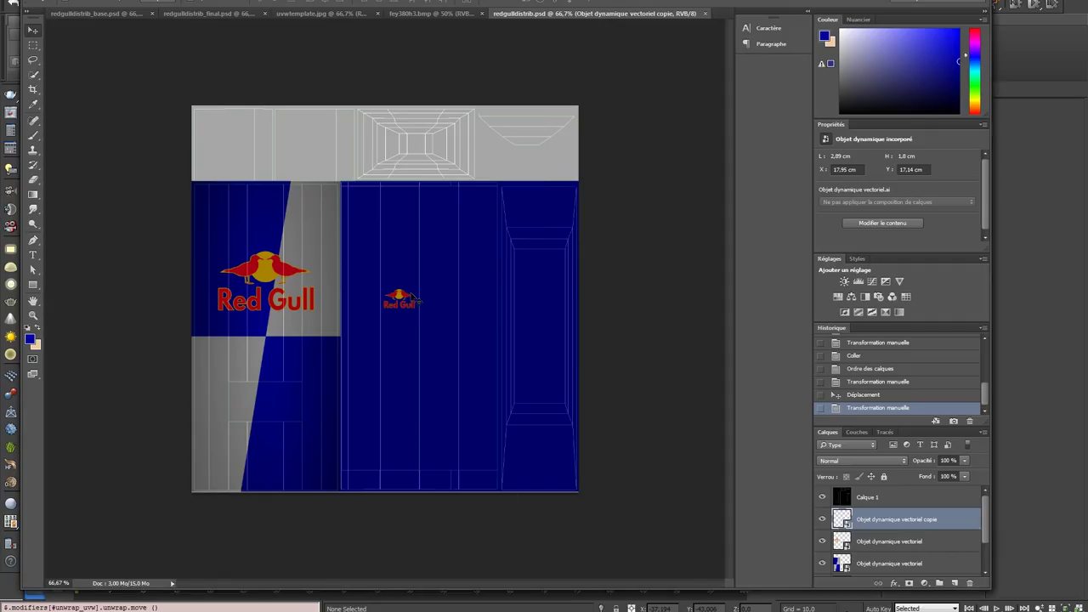
Step: Zoom in, narrow and enlarge the side logo, save with Non, and preview it on the 3ds Max model
{"action": "left_click_drag", "start_coordinate": [414, 312], "coordinate": [455, 254], "text": "ctrl"}
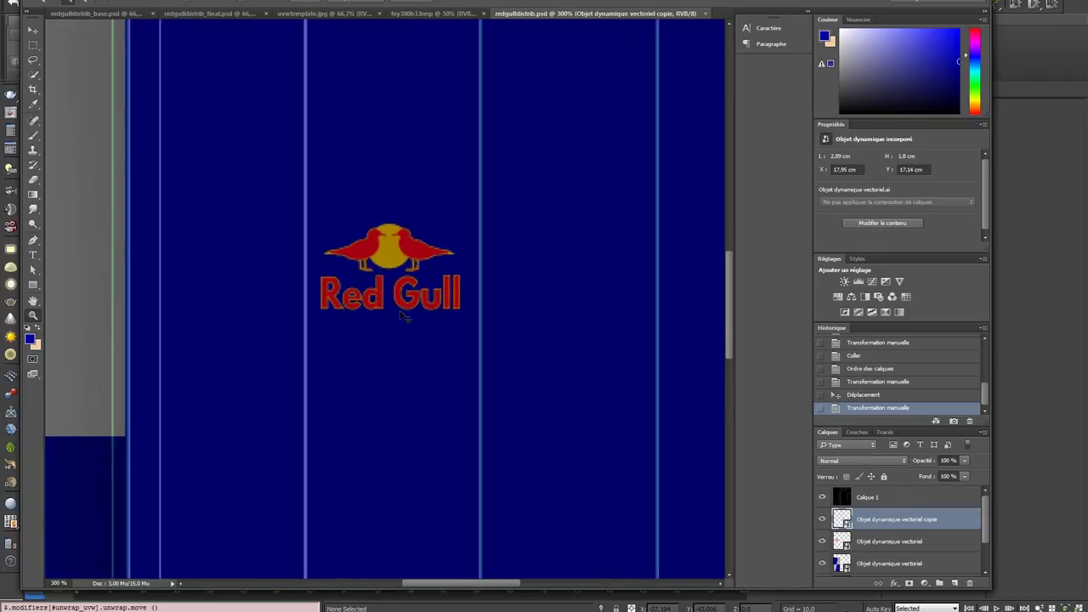
{"action": "key", "text": "ctrl+t"}
{"action": "left_click_drag", "start_coordinate": [462, 274], "coordinate": [431, 274], "text": "alt"}
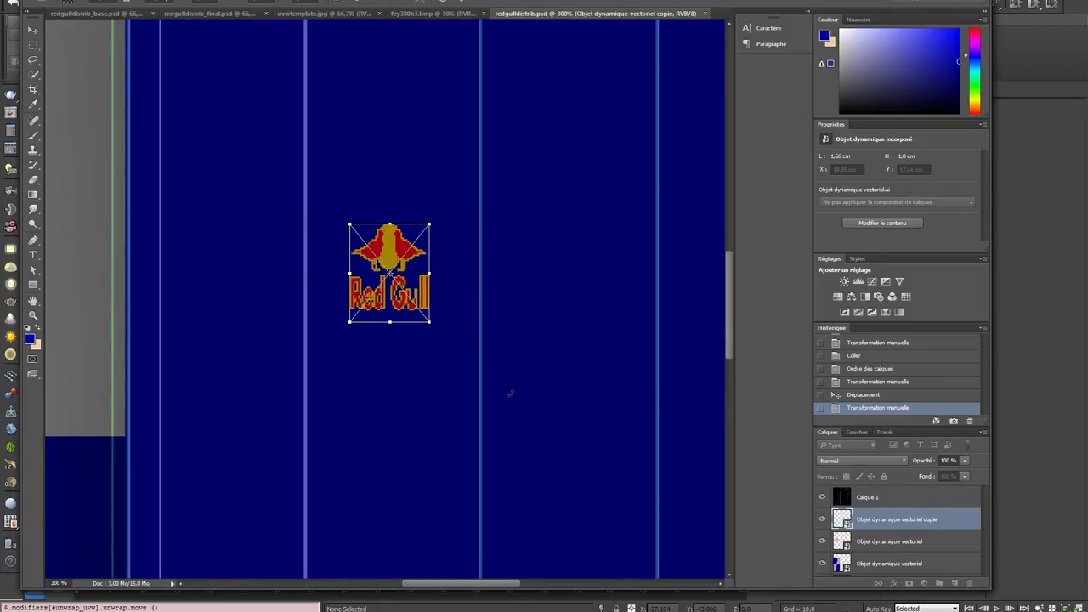
{"action": "left_click_drag", "start_coordinate": [431, 323], "coordinate": [457, 353], "text": "alt+shift"}
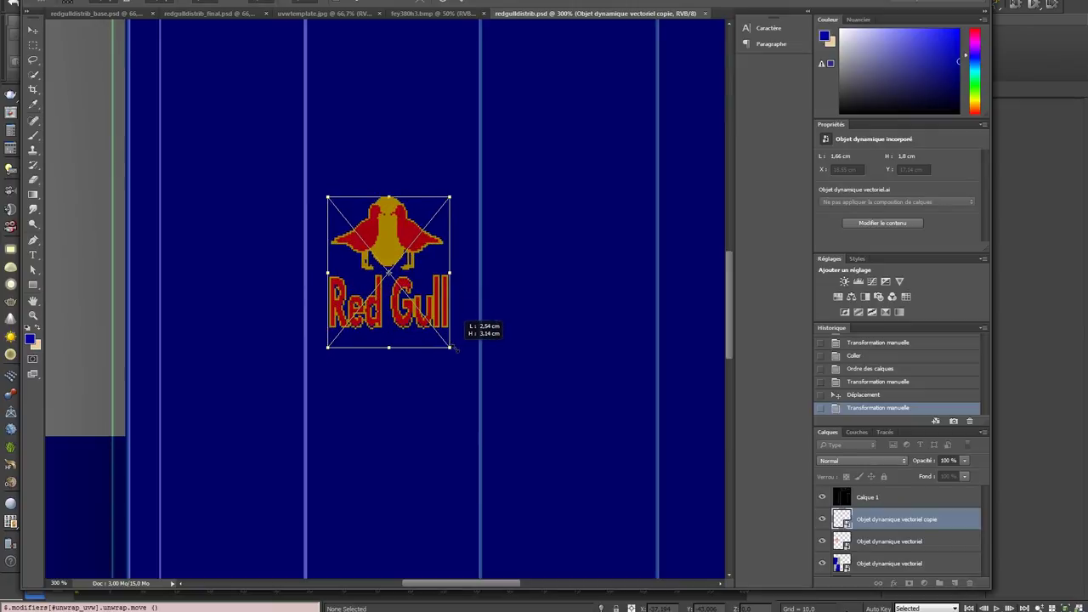
{"action": "key", "text": "ctrl+s"}
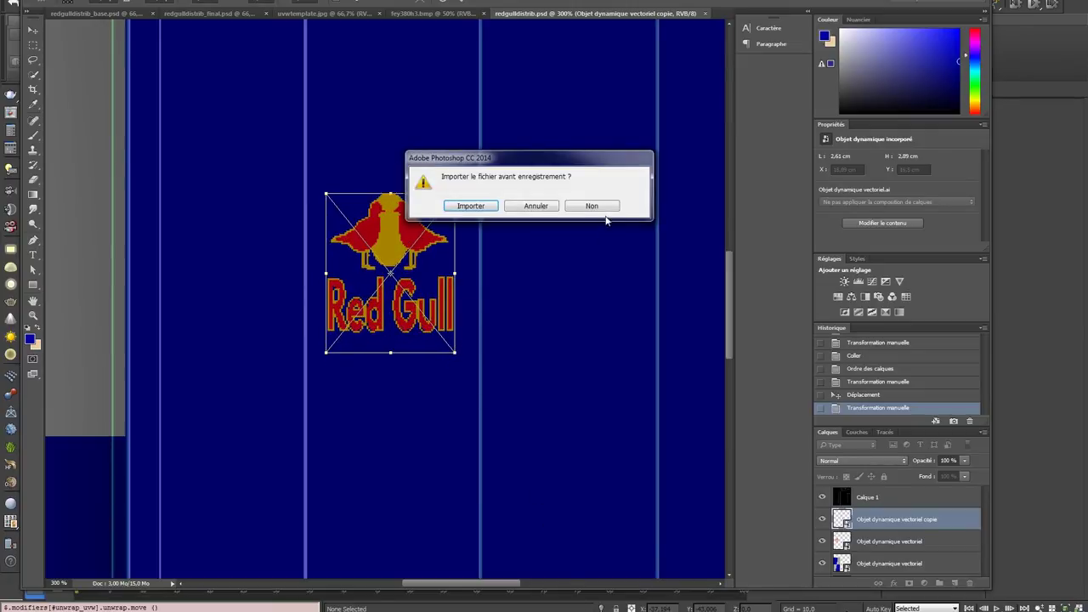
{"action": "left_click", "coordinate": [487, 206]}
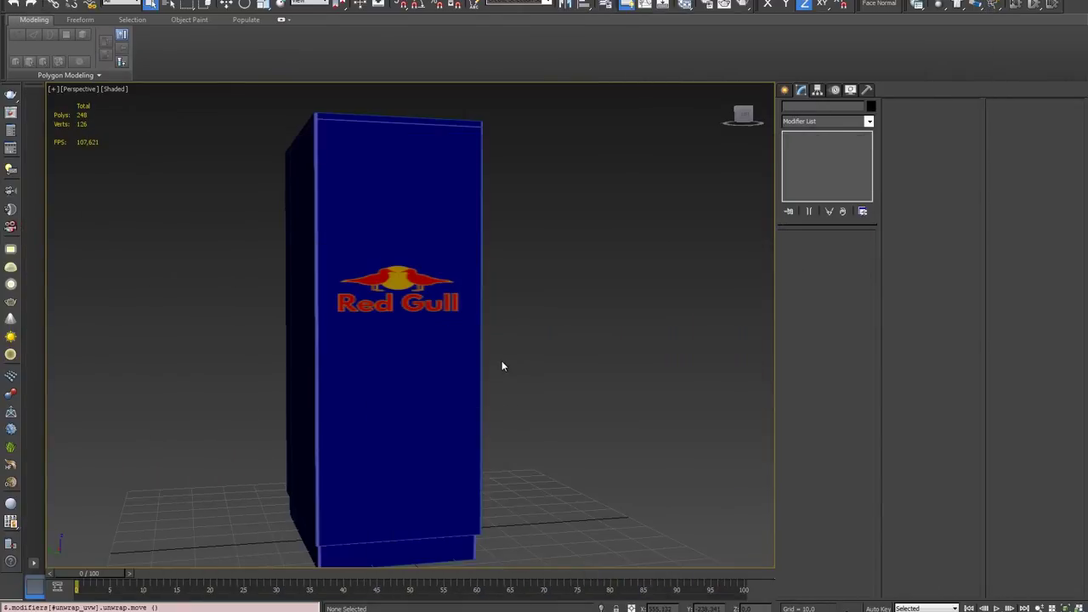
{"action": "left_click", "coordinate": [457, 381]}
{"action": "middle_click_drag", "start_coordinate": [488, 389], "coordinate": [465, 398], "text": "alt"}
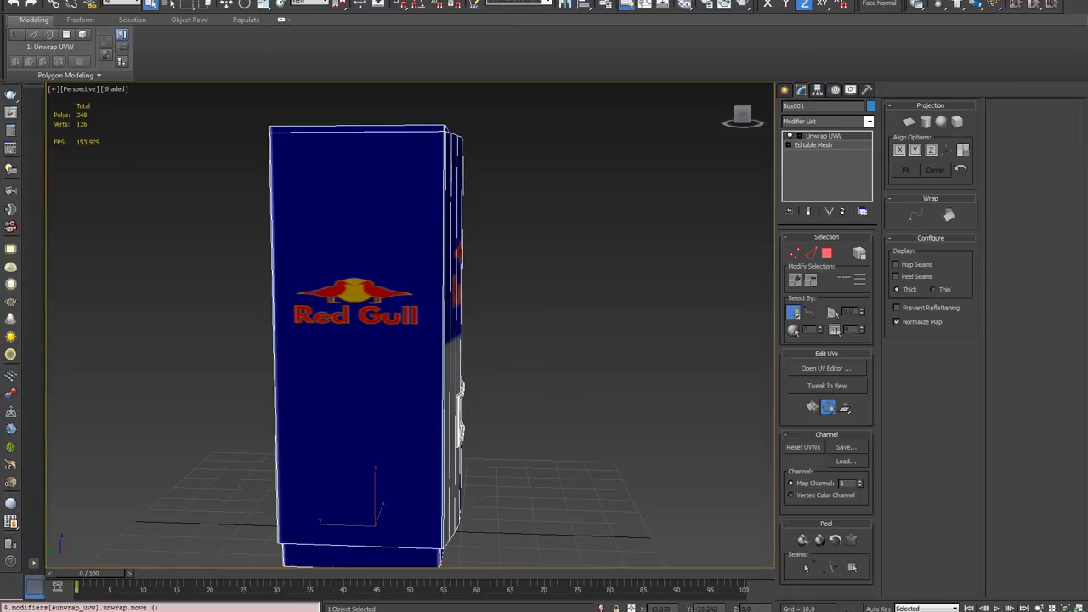
{"action": "key", "text": "alt+Tab"}
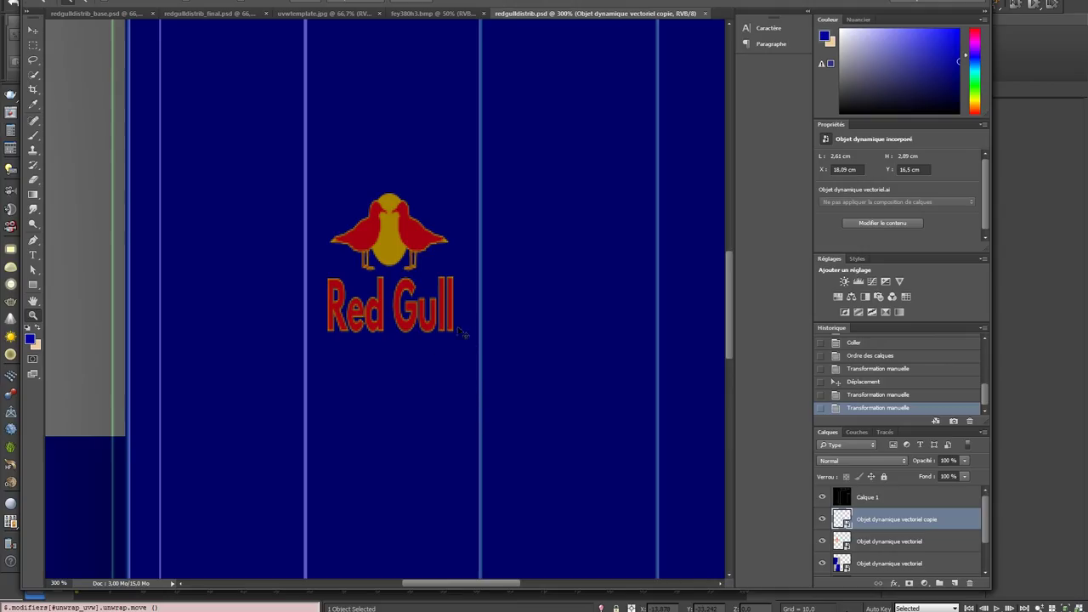
Step: Refine the side logo to 2.58 × 3.46 cm, save the texture, and return to 3ds Max
{"action": "key", "text": "ctrl+t"}
{"action": "left_click_drag", "start_coordinate": [455, 274], "coordinate": [445, 274], "text": "alt"}
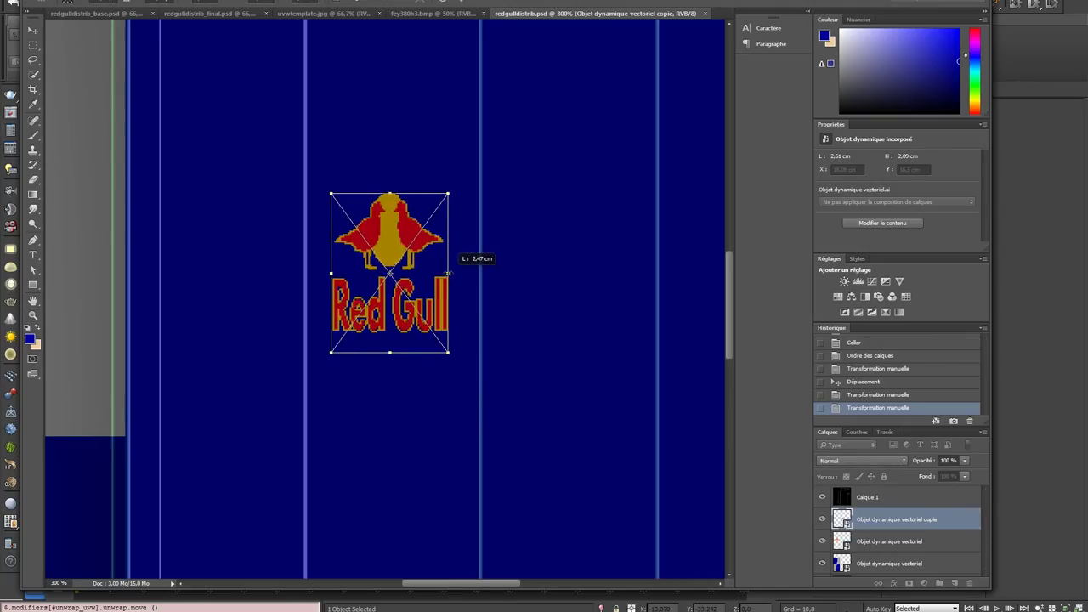
{"action": "left_click_drag", "start_coordinate": [446, 355], "coordinate": [457, 369], "text": "alt+shift"}
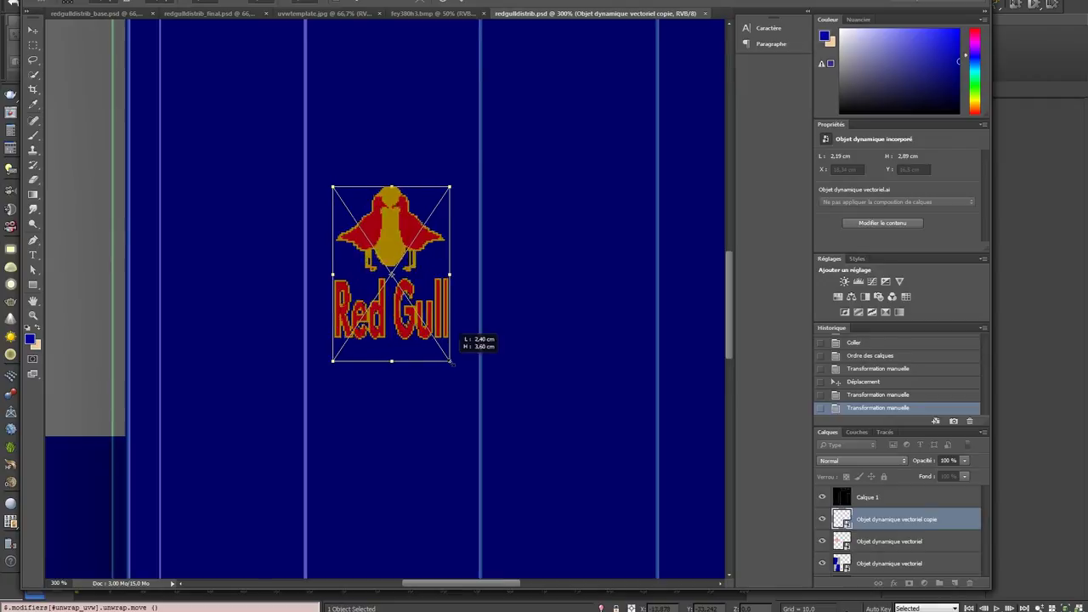
{"action": "key", "text": "ctrl+s"}
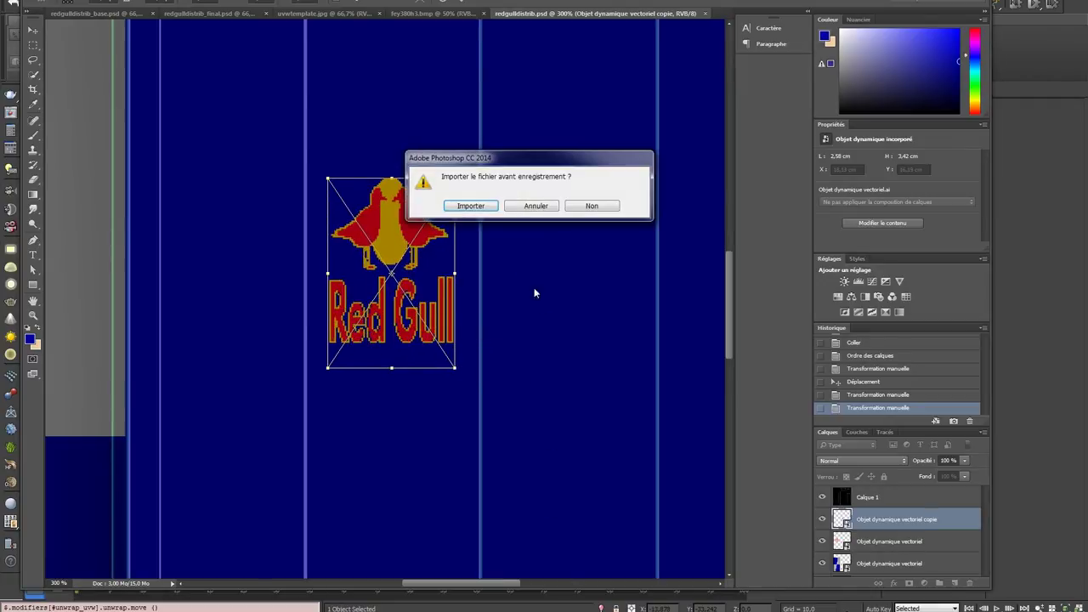
{"action": "left_click", "coordinate": [484, 211]}
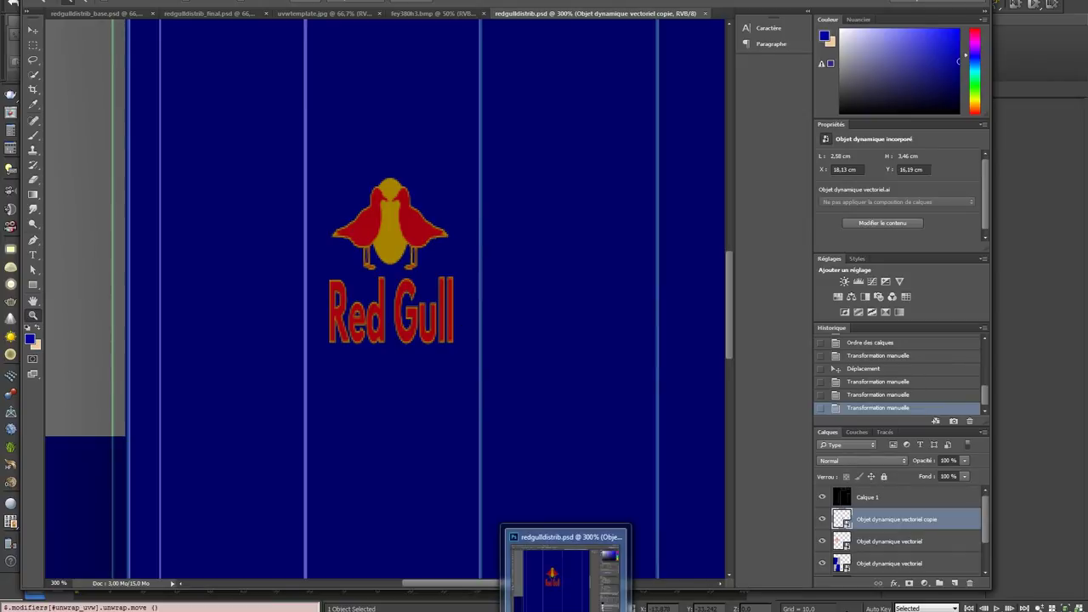
{"action": "left_click", "coordinate": [570, 570]}
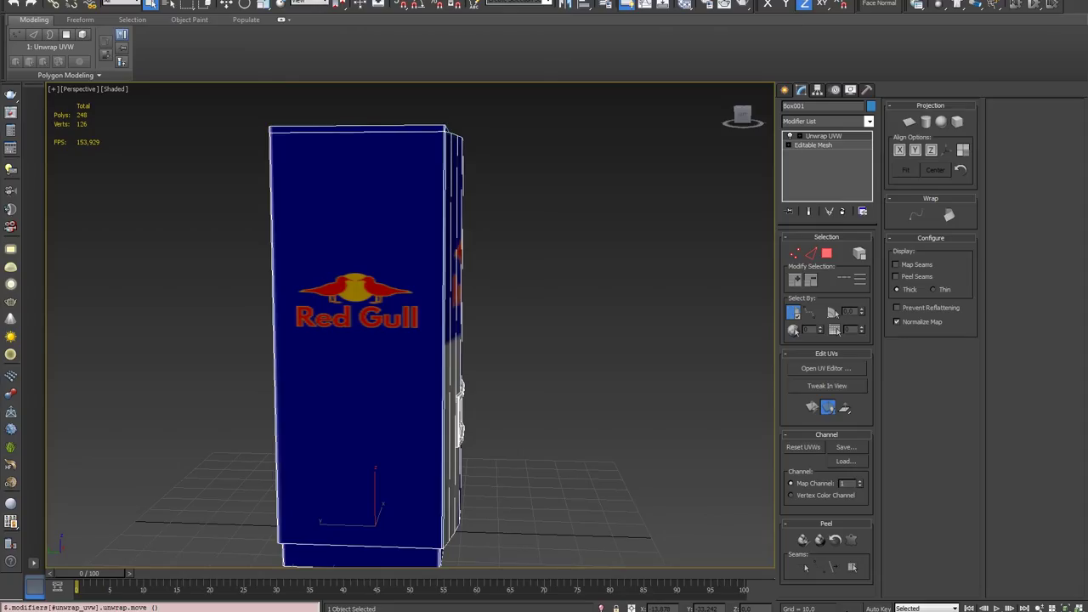
Step: Reposition the side logo on the texture, ending at Y 14.35 cm, and save
{"action": "middle_click_drag", "start_coordinate": [474, 468], "coordinate": [488, 569], "text": "alt"}
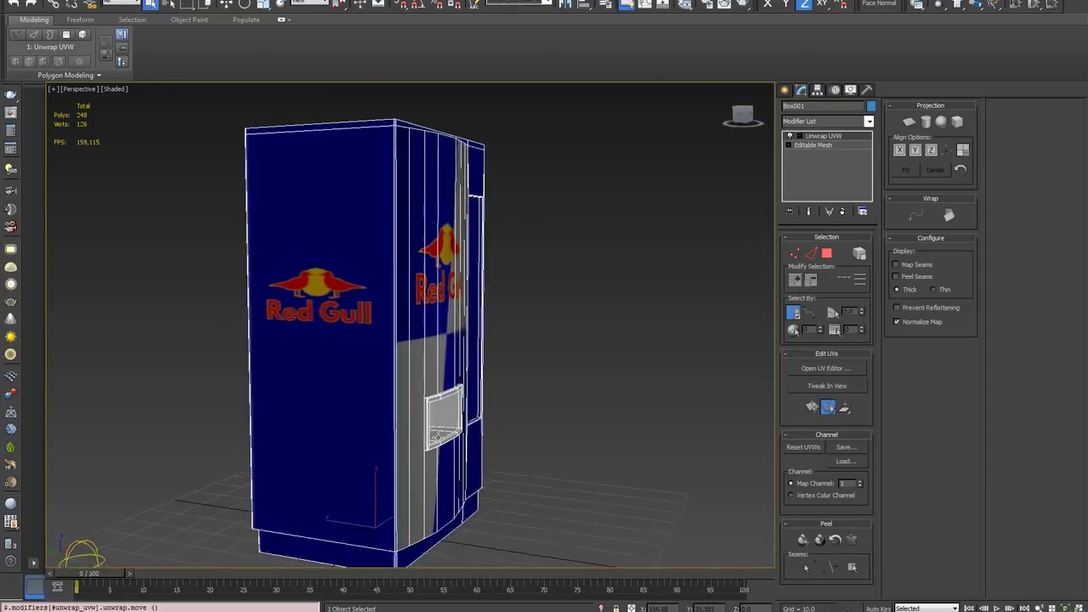
{"action": "key", "text": "alt+Tab"}
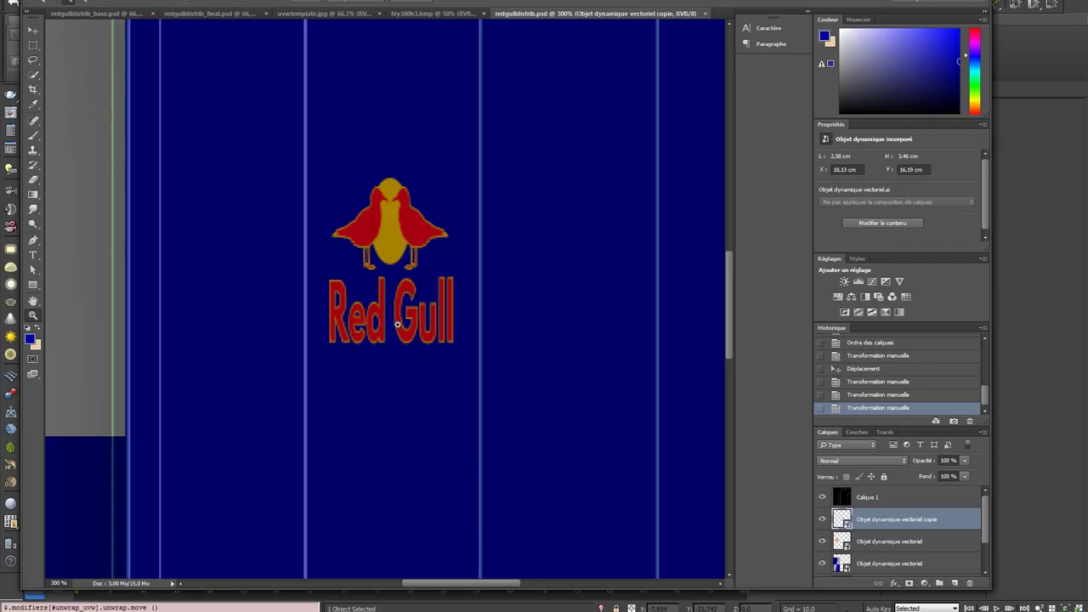
{"action": "left_click_drag", "start_coordinate": [425, 291], "coordinate": [425, 189]}
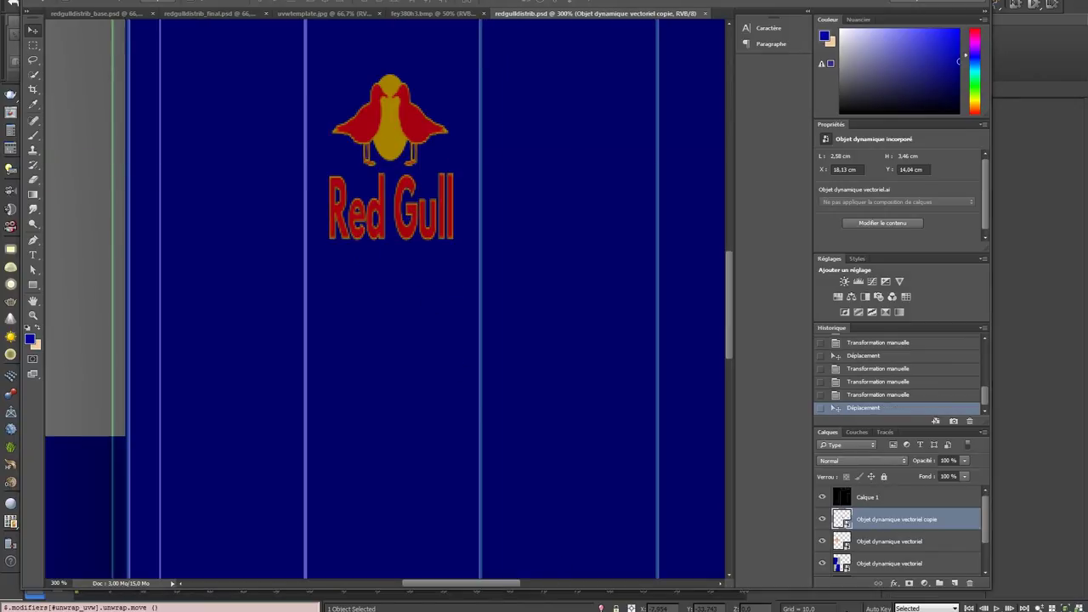
{"action": "key", "text": "alt+Tab"}
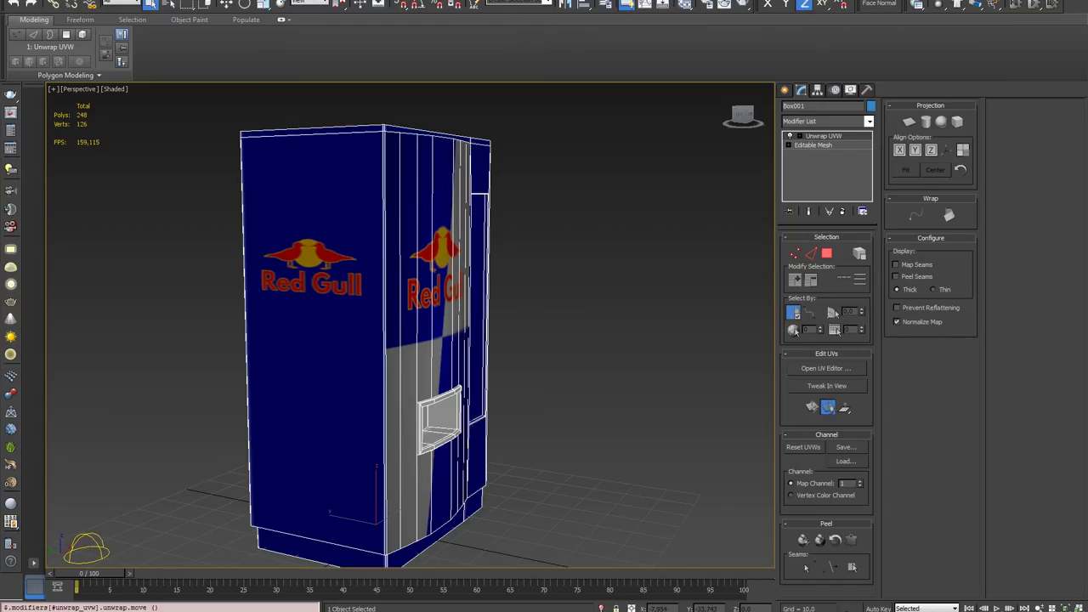
{"action": "key", "text": "alt+Tab"}
{"action": "left_click_drag", "start_coordinate": [420, 307], "coordinate": [440, 320]}
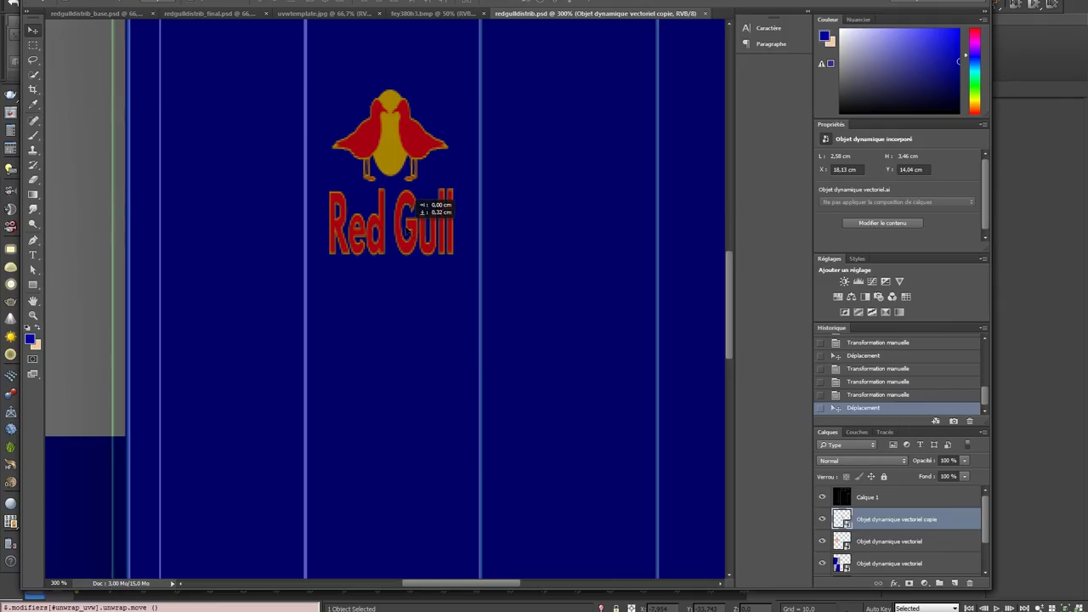
{"action": "key", "text": "ctrl+s"}
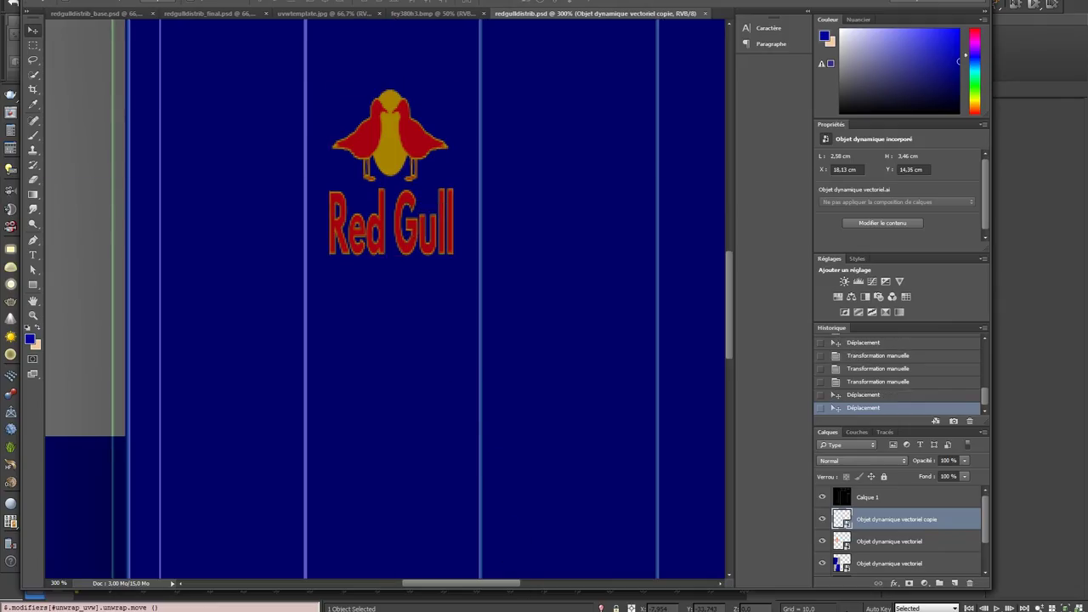
Step: Deselect the machine in 3ds Max, orbit to its front, then start transforming the logo in Photoshop
{"action": "key", "text": "alt+Tab"}
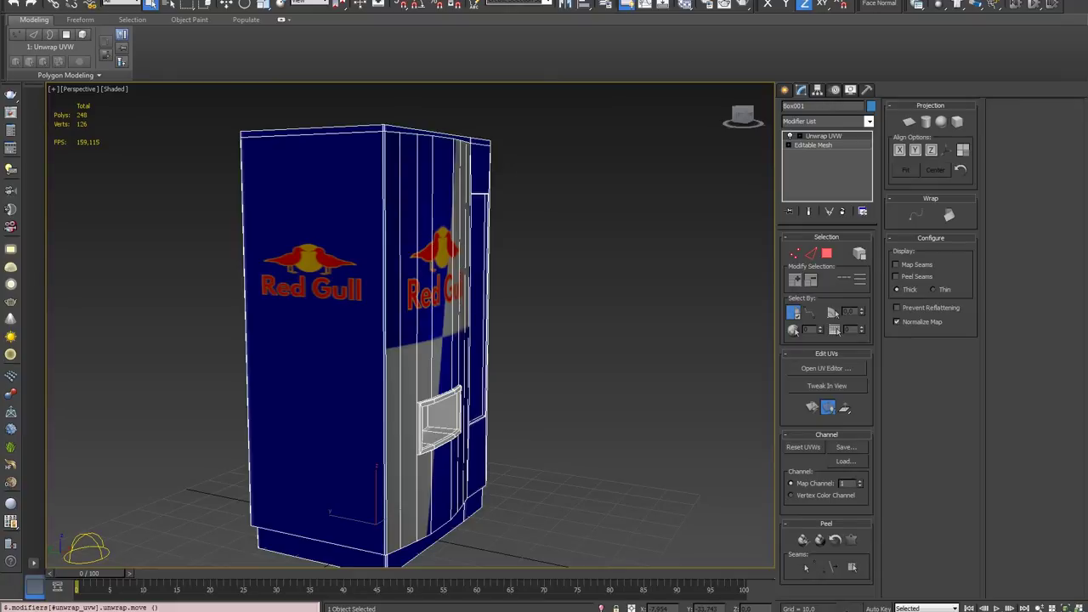
{"action": "key", "text": "ctrl+d"}
{"action": "scroll", "coordinate": [419, 325], "scroll_direction": "up", "scroll_amount": 3}
{"action": "mouse_move", "coordinate": [347, 316]}
{"action": "middle_mouse_down", "text": "alt"}
{"action": "mouse_move", "coordinate": [419, 326]}
{"action": "mouse_move", "coordinate": [294, 315]}
{"action": "mouse_move", "coordinate": [396, 316]}
{"action": "mouse_move", "coordinate": [383, 315]}
{"action": "middle_mouse_up", "text": "alt"}
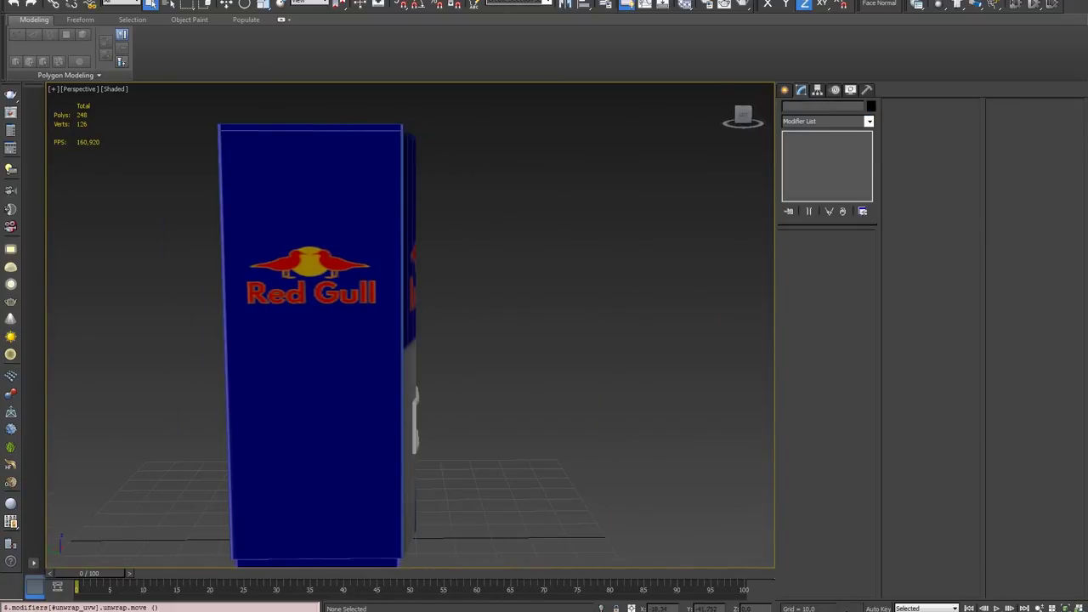
{"action": "key", "text": "alt+Tab"}
{"action": "key", "text": "ctrl+t"}
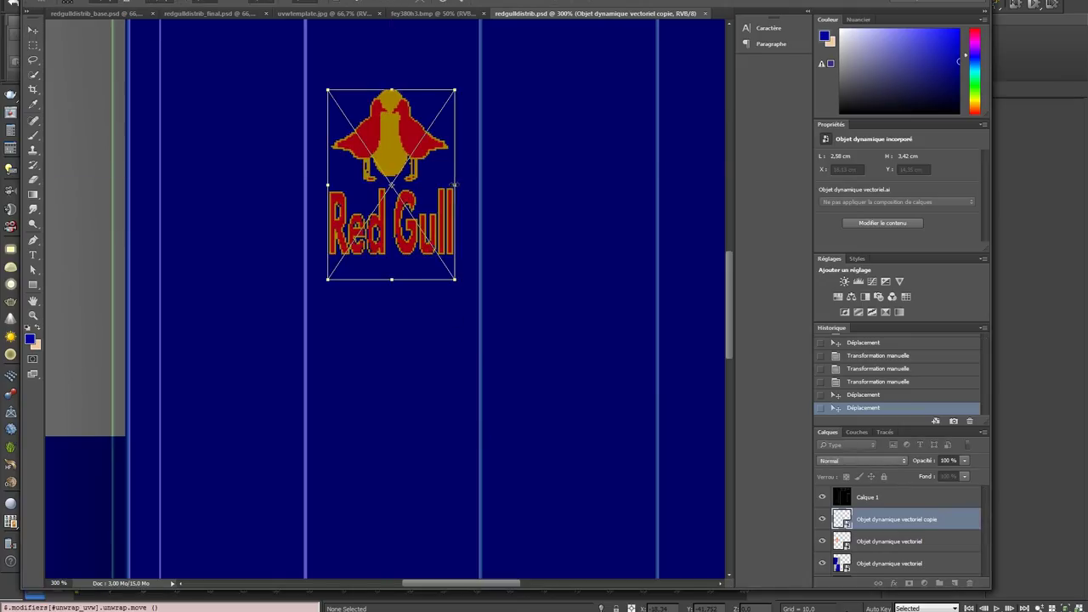
Step: Narrow the side logo to 2.12 cm wide and compare the result on the 3D machine
{"action": "left_click_drag", "start_coordinate": [455, 185], "coordinate": [443, 185], "text": "alt"}
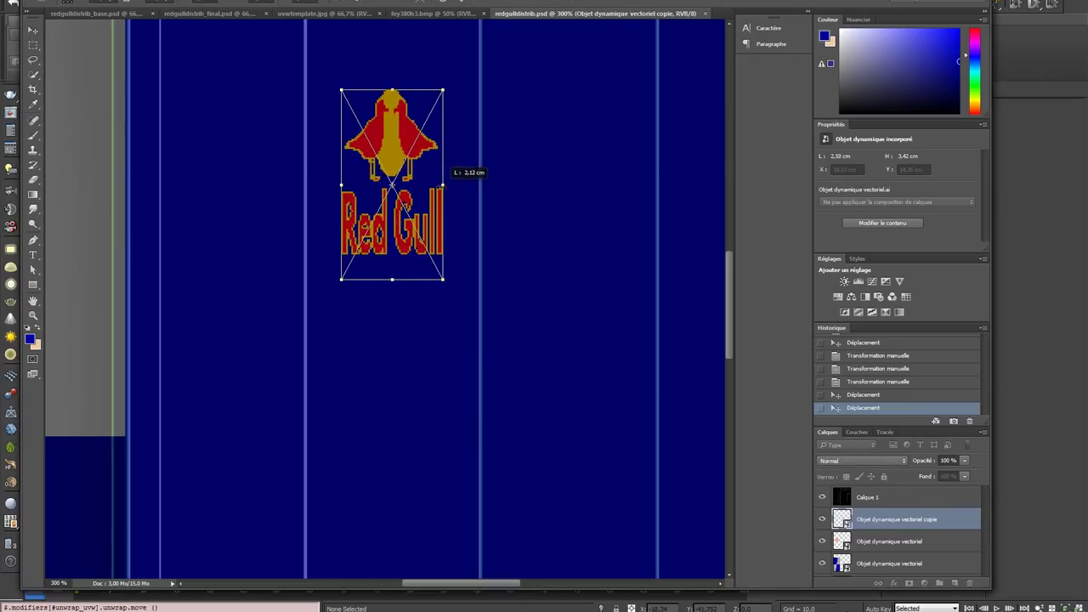
{"action": "key", "text": "Return"}
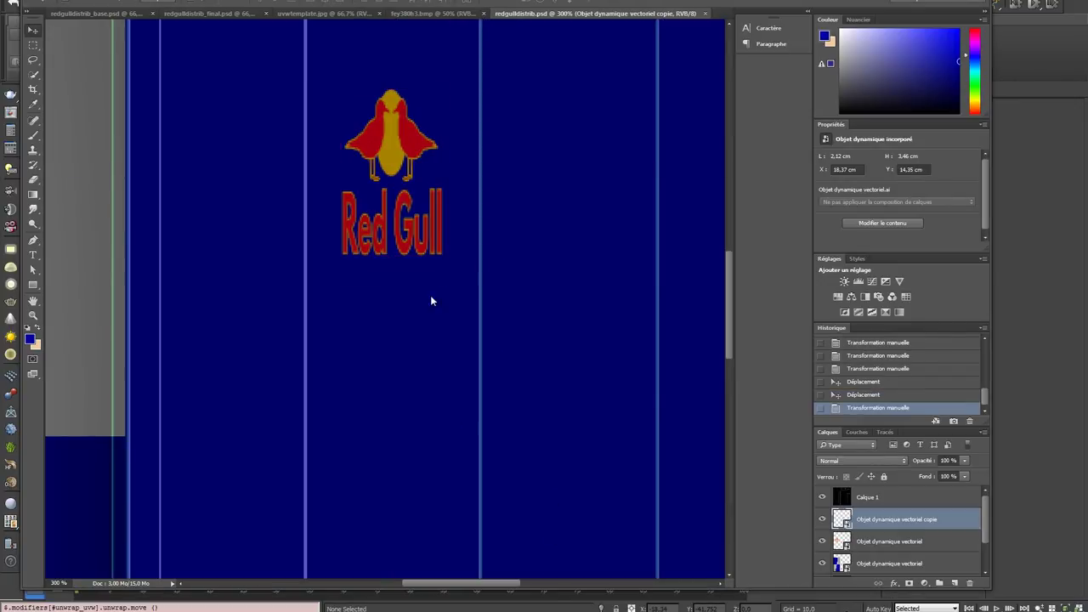
{"action": "key", "text": "alt+Tab"}
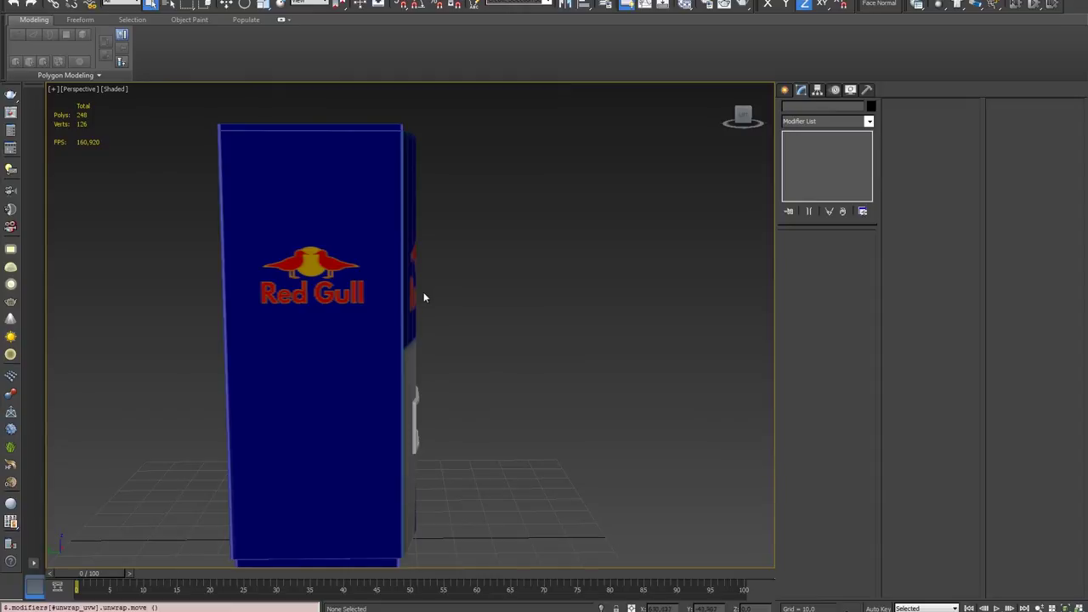
{"action": "mouse_move", "coordinate": [427, 298]}
{"action": "middle_mouse_down", "text": "alt"}
{"action": "mouse_move", "coordinate": [420, 314]}
{"action": "mouse_move", "coordinate": [448, 311]}
{"action": "mouse_move", "coordinate": [438, 312]}
{"action": "middle_mouse_up", "text": "alt"}
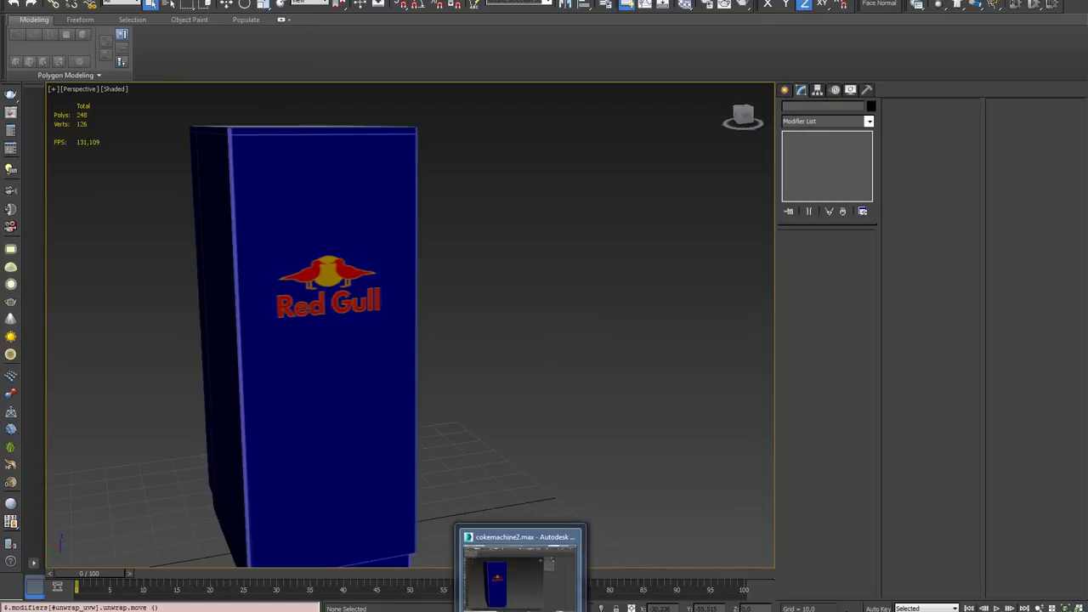
{"action": "left_click", "coordinate": [527, 574]}
{"action": "key", "text": "ctrl+z"}
{"action": "key", "text": "ctrl+z"}
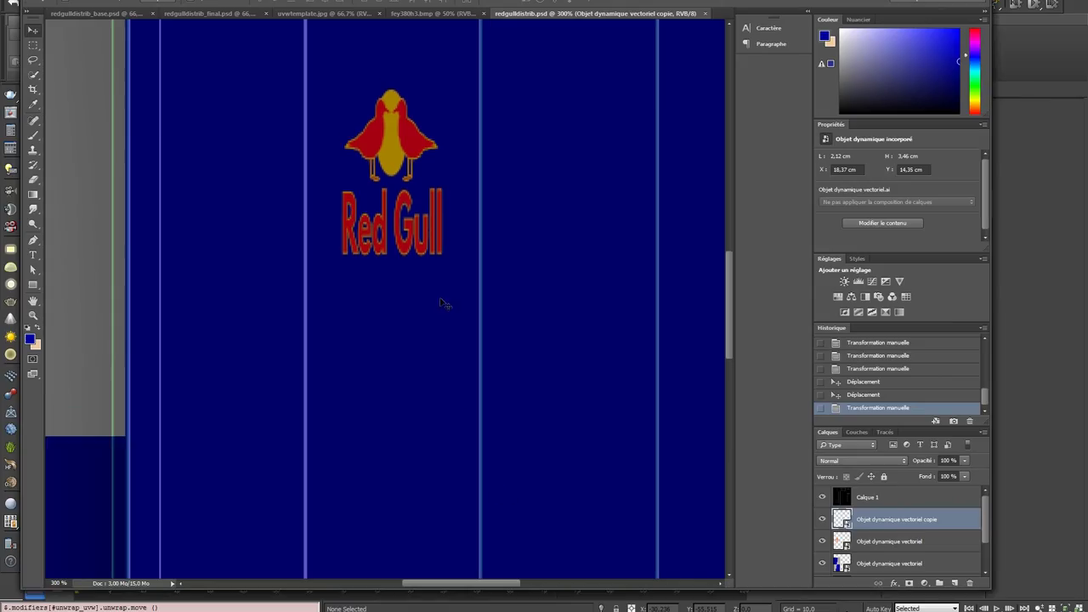
{"action": "scroll", "coordinate": [481, 230], "scroll_direction": "down", "scroll_amount": 2, "text": "alt"}
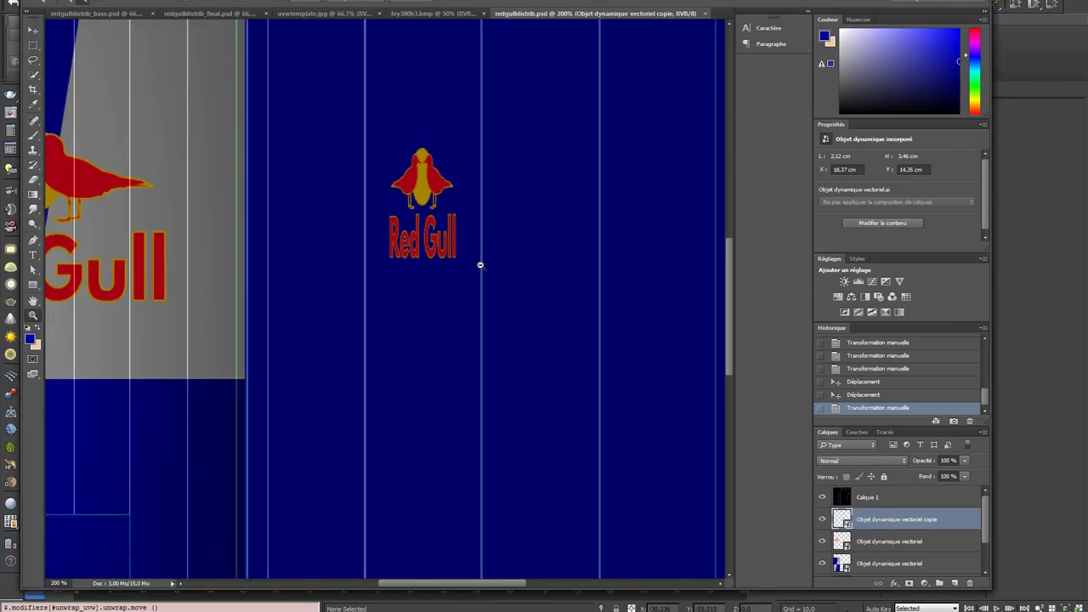
Step: Duplicate the Red Gull logo to the right at X 25.71 cm and save the texture
{"action": "scroll", "coordinate": [479, 263], "scroll_direction": "down", "scroll_amount": 2, "text": "alt"}
{"action": "left_click_drag", "start_coordinate": [436, 268], "coordinate": [394, 272]}
{"action": "left_click", "coordinate": [380, 282], "text": "ctrl"}
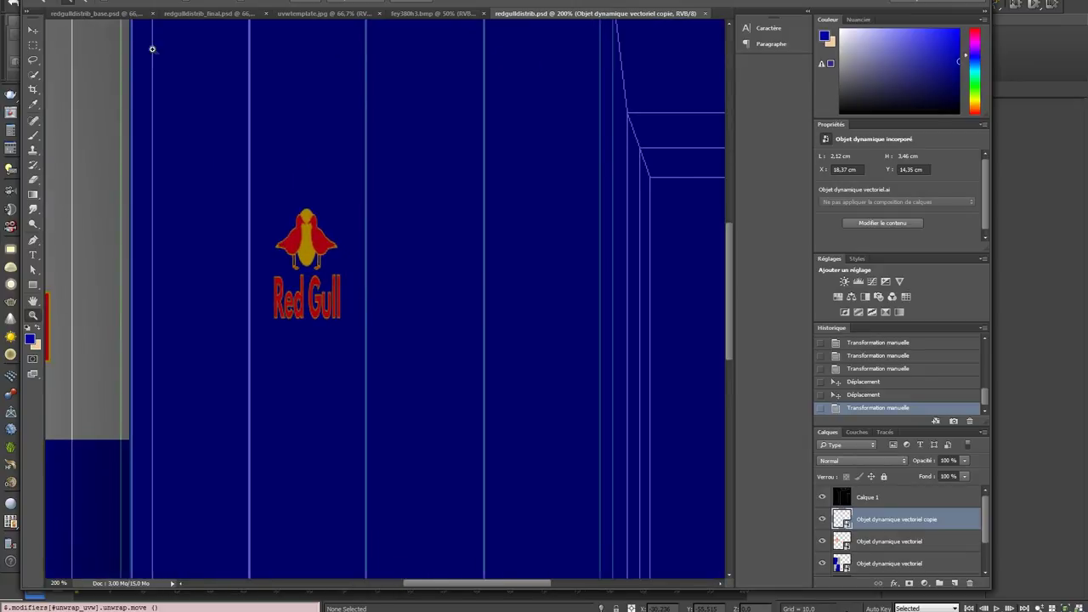
{"action": "key", "text": "v"}
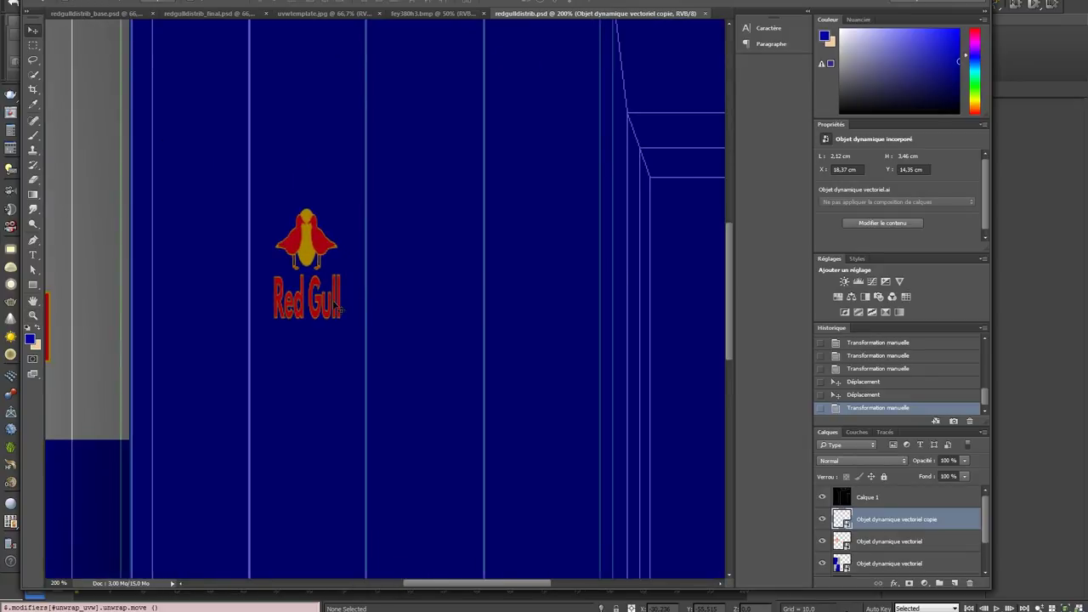
{"action": "left_click_drag", "start_coordinate": [337, 315], "coordinate": [385, 325]}
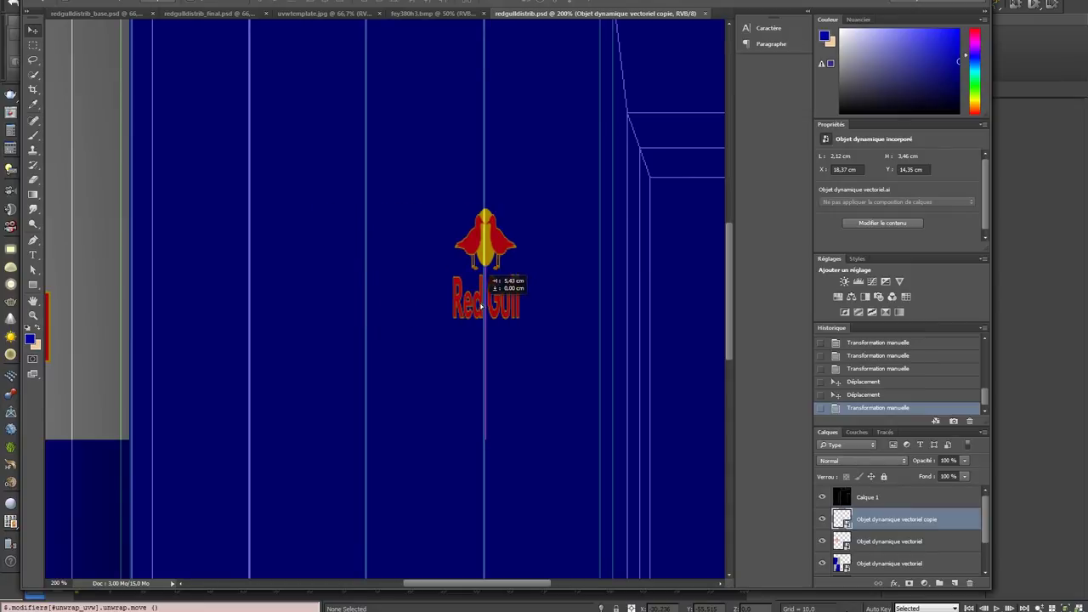
{"action": "left_click_drag", "start_coordinate": [308, 311], "coordinate": [542, 311], "text": "alt"}
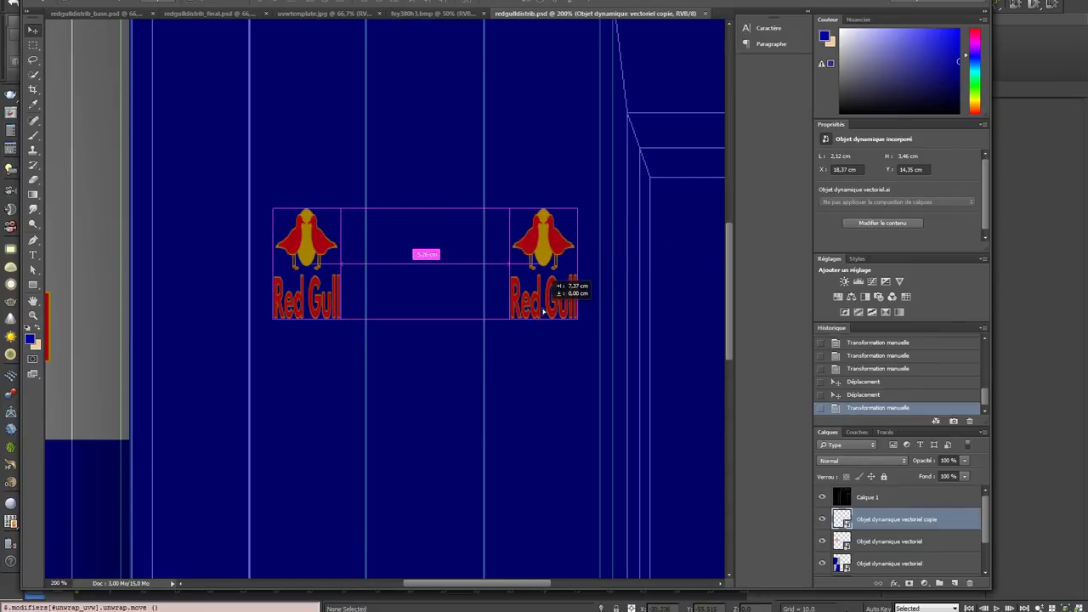
{"action": "left_click_drag", "start_coordinate": [543, 311], "coordinate": [543, 312], "text": "alt"}
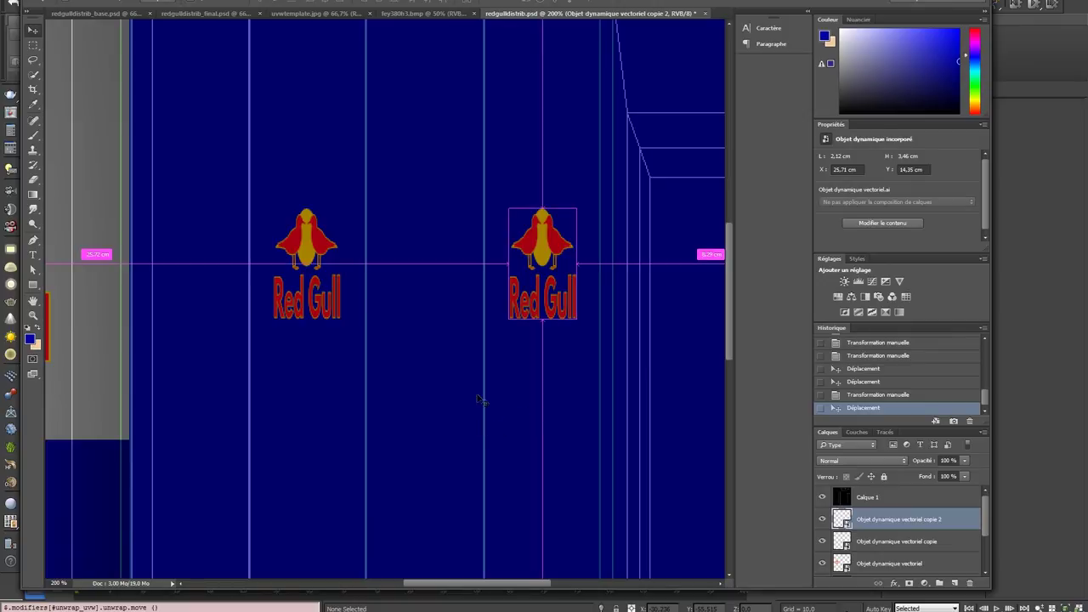
{"action": "key", "text": "ctrl+s"}
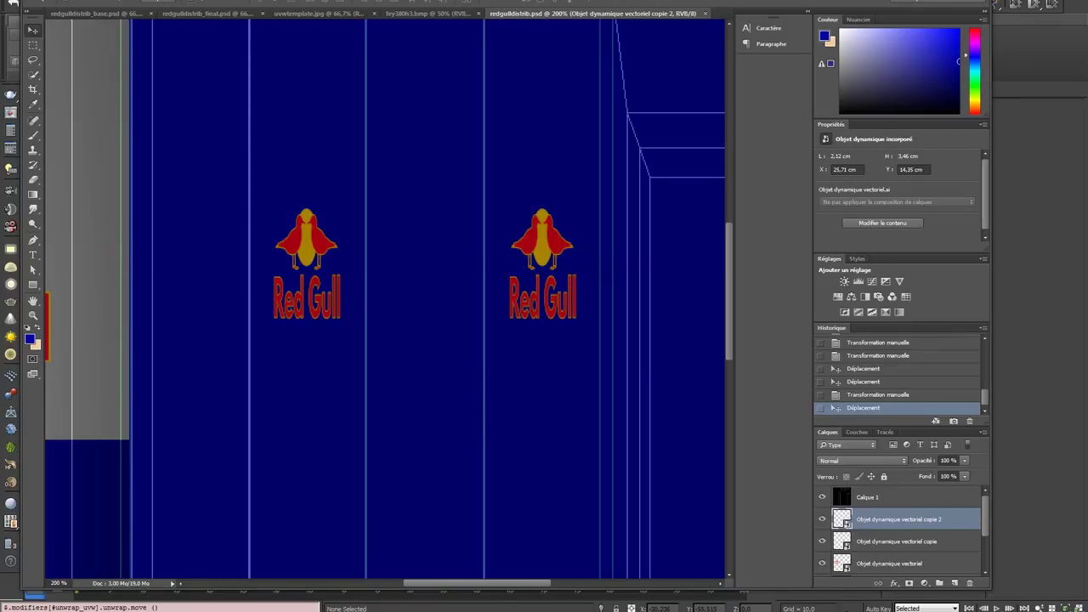
{"action": "key", "text": "alt+Tab"}
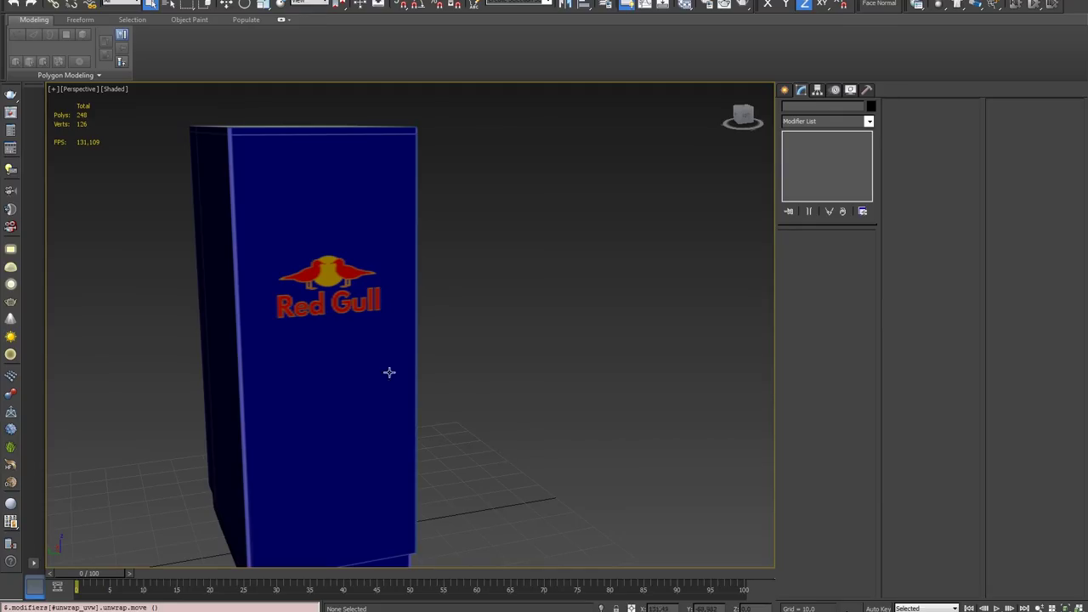
Step: Orbit around Box001 in 3ds Max to review the right side with both logos
{"action": "scroll", "coordinate": [362, 357], "scroll_direction": "up", "scroll_amount": 3}
{"action": "scroll", "coordinate": [366, 365], "scroll_direction": "down", "scroll_amount": 5}
{"action": "mouse_move", "coordinate": [367, 365]}
{"action": "middle_mouse_down"}
{"action": "mouse_move", "coordinate": [405, 368]}
{"action": "mouse_move", "coordinate": [243, 377]}
{"action": "mouse_move", "coordinate": [371, 380]}
{"action": "middle_mouse_up"}
{"action": "left_click", "coordinate": [406, 368]}
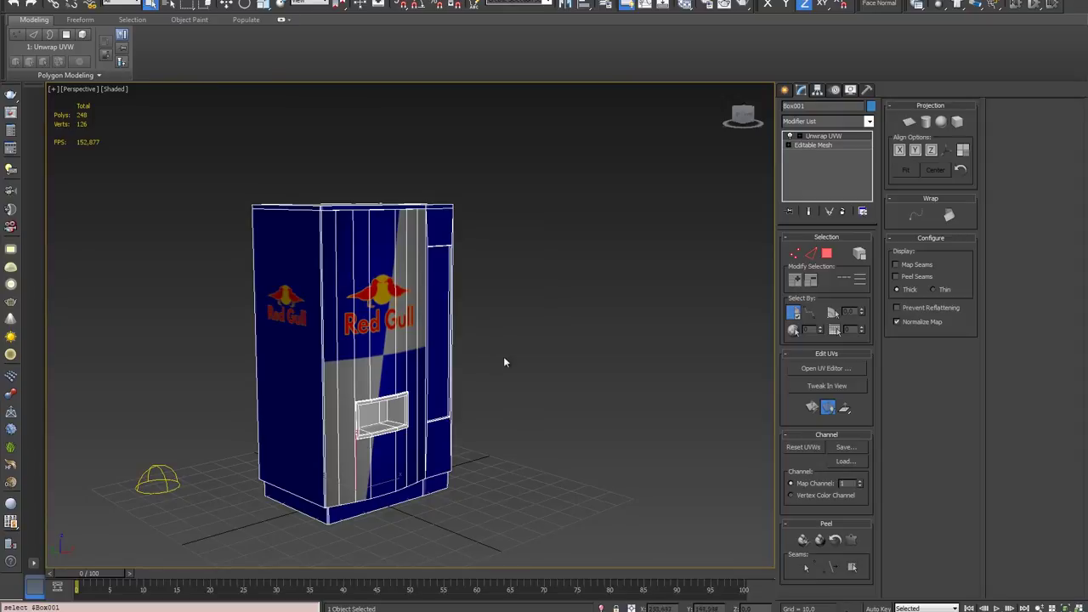
{"action": "left_click", "coordinate": [495, 359]}
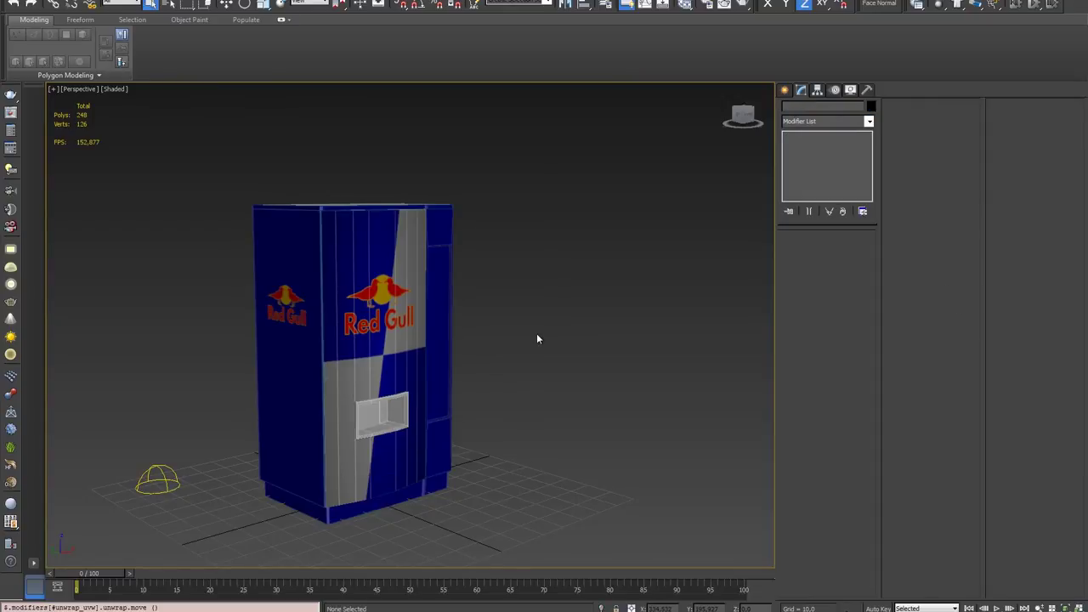
{"action": "mouse_move", "coordinate": [624, 316]}
{"action": "middle_mouse_down", "text": "alt"}
{"action": "mouse_move", "coordinate": [296, 340]}
{"action": "mouse_move", "coordinate": [400, 360]}
{"action": "mouse_move", "coordinate": [437, 343]}
{"action": "mouse_move", "coordinate": [422, 379]}
{"action": "middle_mouse_up", "text": "alt"}
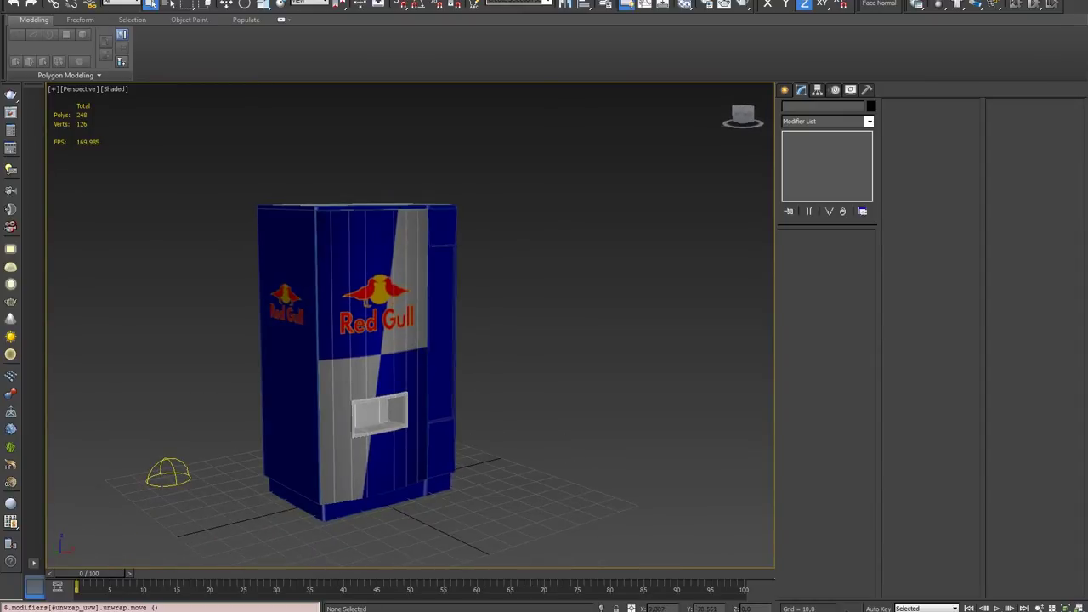
Step: Hide the Calque 1 wireframe layer on the Photoshop texture
{"action": "key", "text": "alt+Tab"}
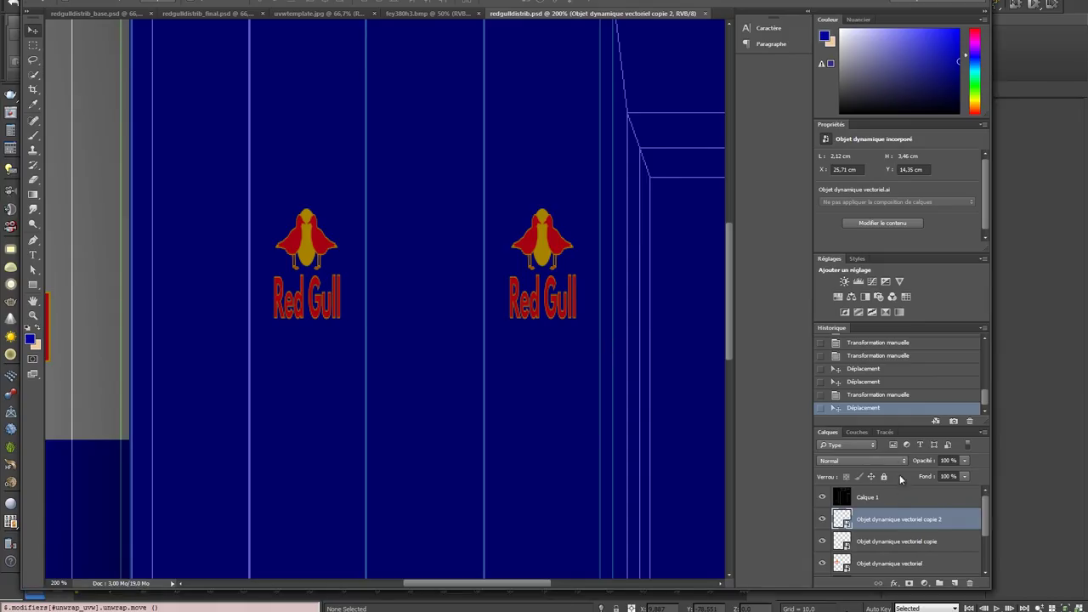
{"action": "left_click", "coordinate": [821, 497]}
{"action": "left_click", "coordinate": [511, 351]}
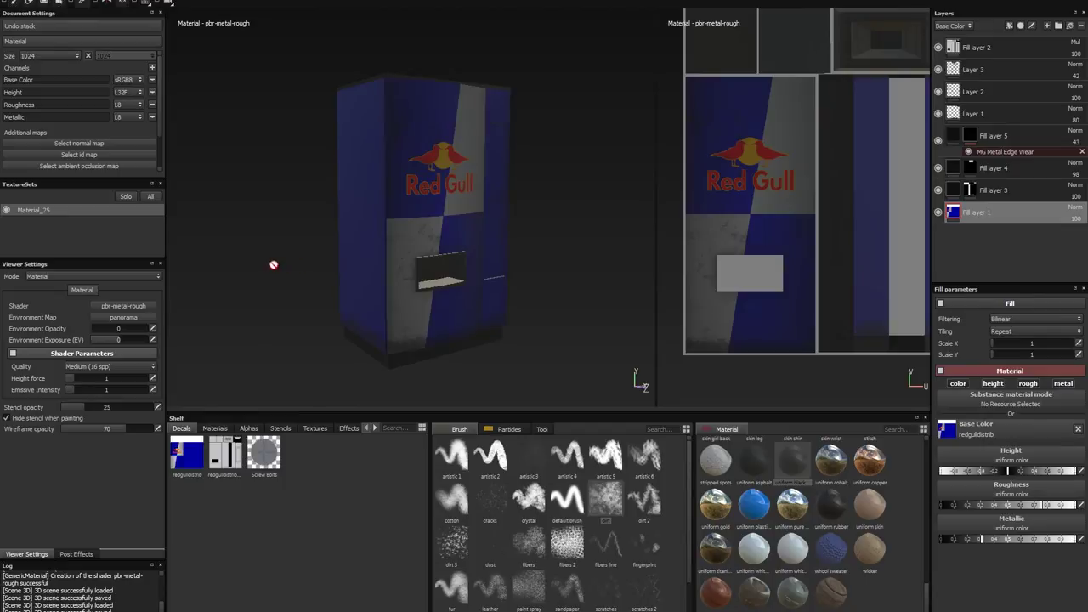
Step: Reload the redgulldistrib decal from the Shelf and rotate to view the updated side logo
{"action": "right_click", "coordinate": [187, 467]}
{"action": "left_click", "coordinate": [218, 510]}
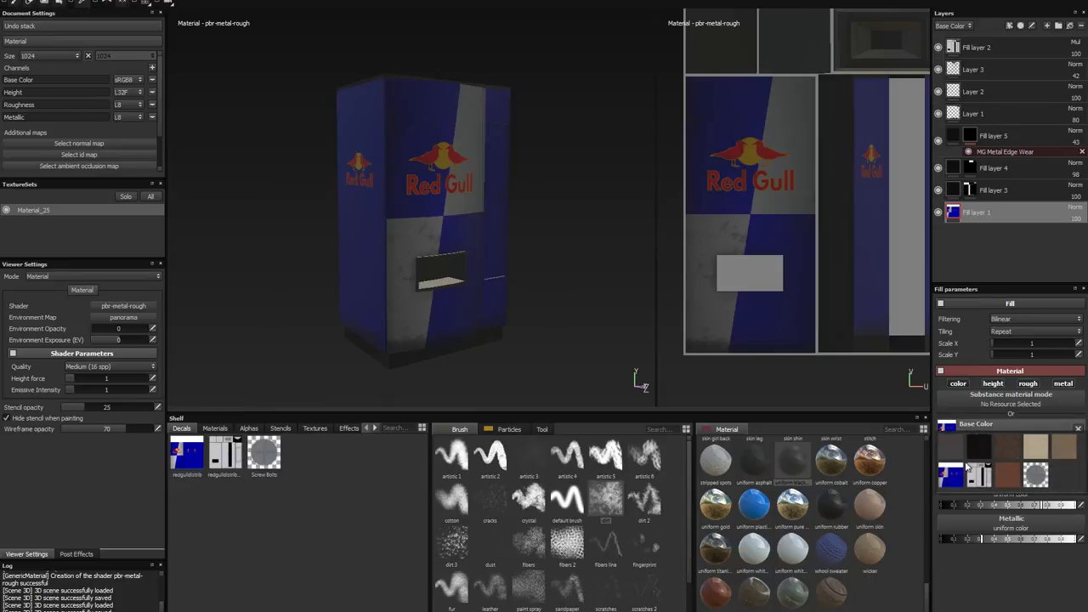
{"action": "mouse_move", "coordinate": [462, 247]}
{"action": "left_mouse_down", "text": "alt"}
{"action": "mouse_move", "coordinate": [423, 205]}
{"action": "mouse_move", "coordinate": [415, 221]}
{"action": "left_mouse_up", "text": "alt"}
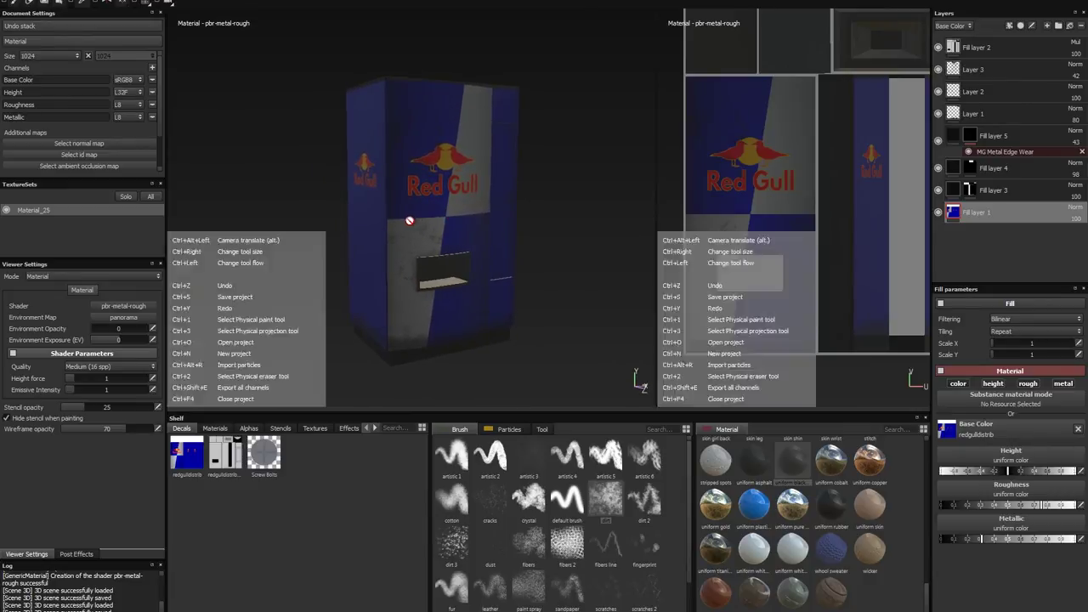
Step: Start File > Export all channels and browse for the destination folder
{"action": "left_click", "coordinate": [17, 1]}
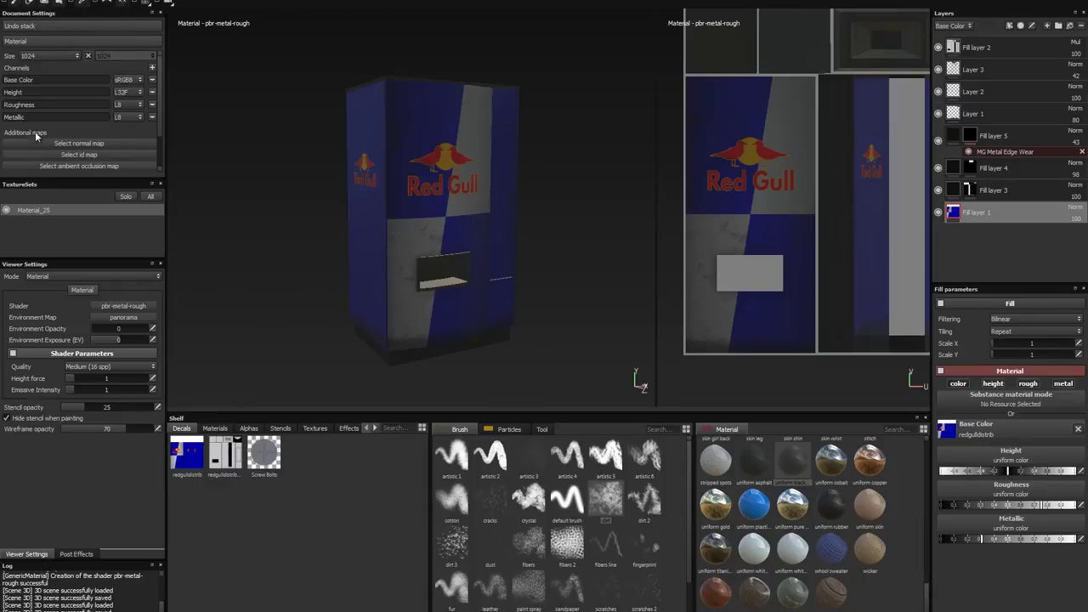
{"action": "left_click", "coordinate": [34, 132]}
{"action": "left_click", "coordinate": [572, 193]}
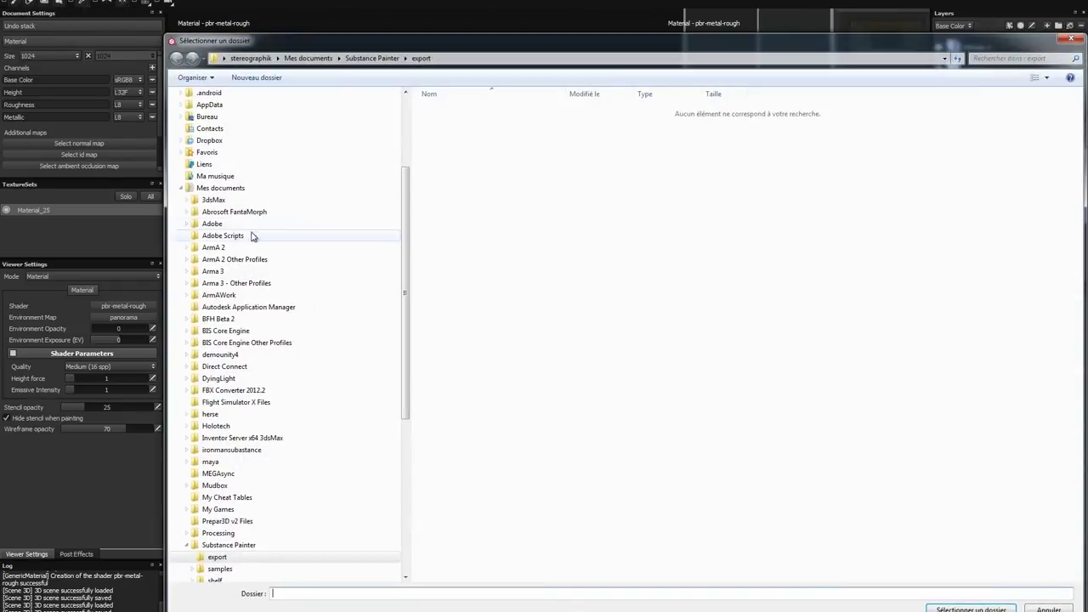
Step: Open P:\coopgameplays_addon_part_2\props\redgulldistrib\data in a new Explorer window
{"action": "left_click", "coordinate": [183, 194]}
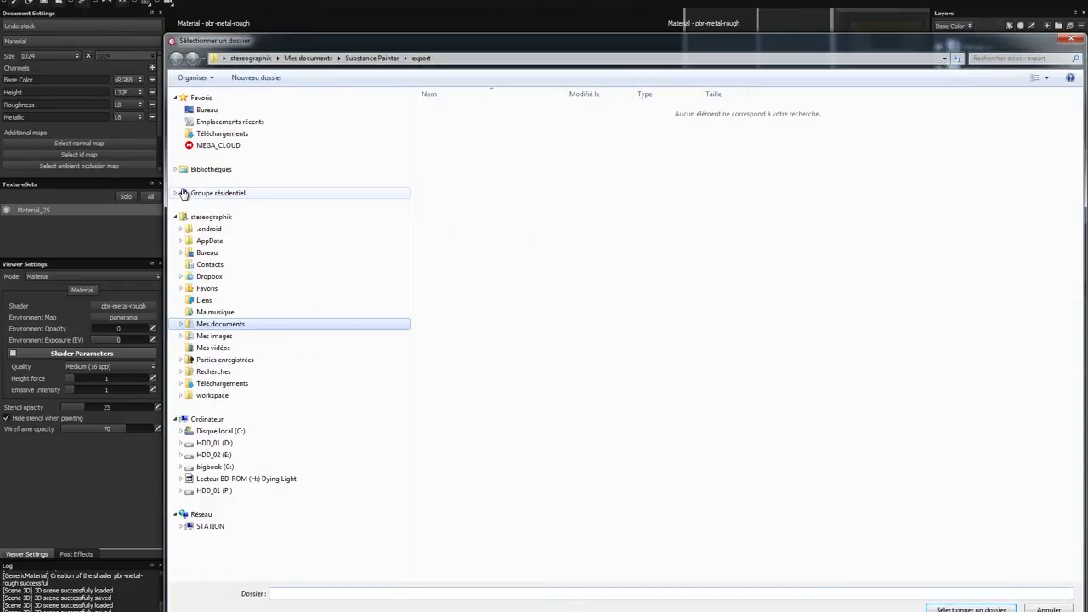
{"action": "left_click", "coordinate": [213, 490]}
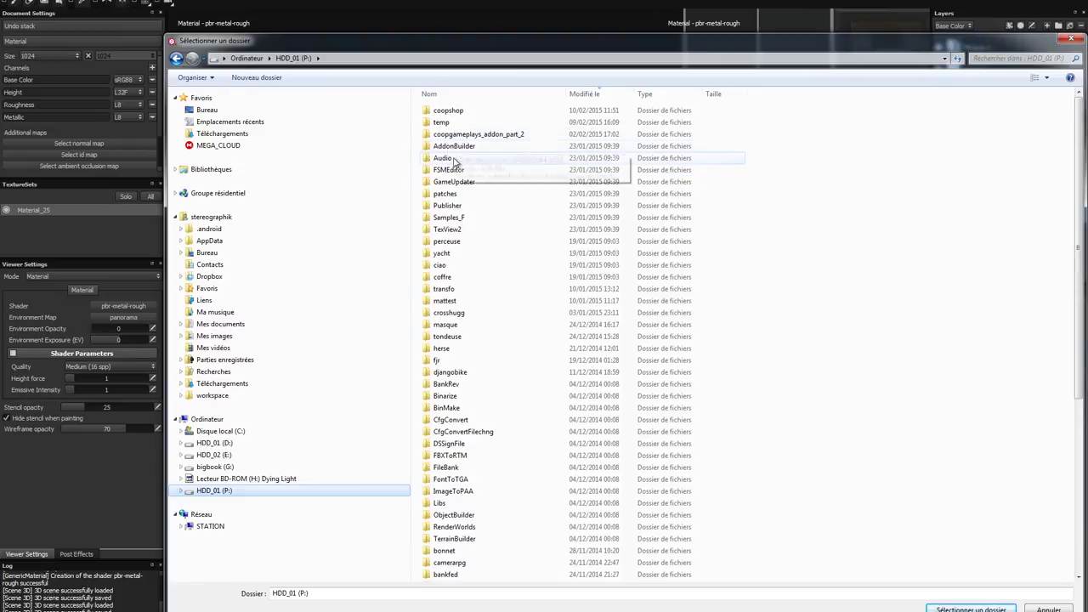
{"action": "key", "text": "super+e"}
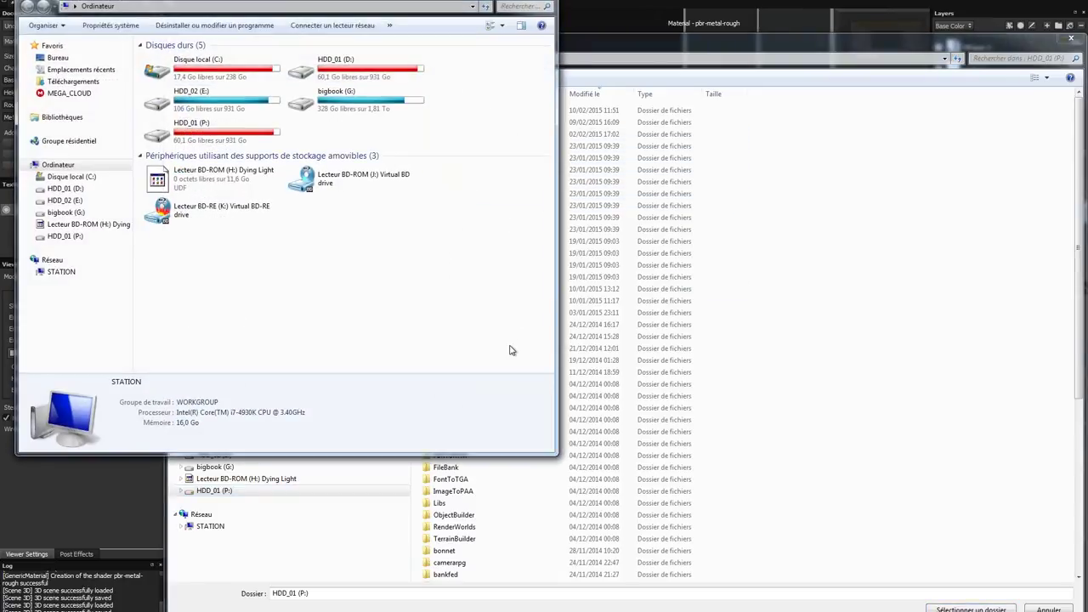
{"action": "left_click", "coordinate": [260, 134]}
{"action": "double_click", "coordinate": [260, 134]}
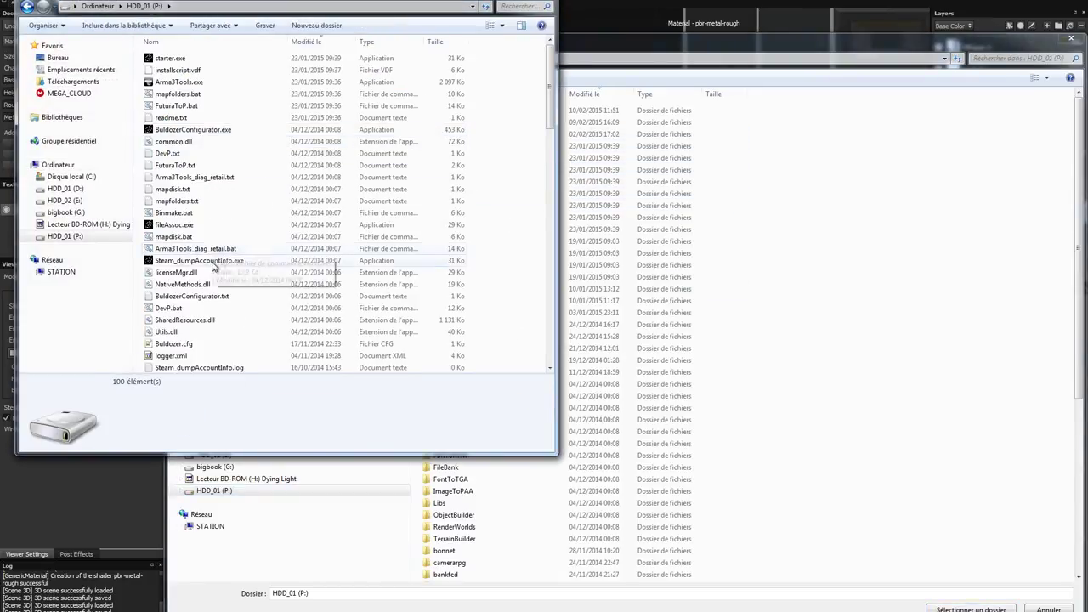
{"action": "scroll", "coordinate": [208, 323], "scroll_direction": "down", "scroll_amount": 5}
{"action": "left_click", "coordinate": [208, 326]}
{"action": "double_click", "coordinate": [209, 325]}
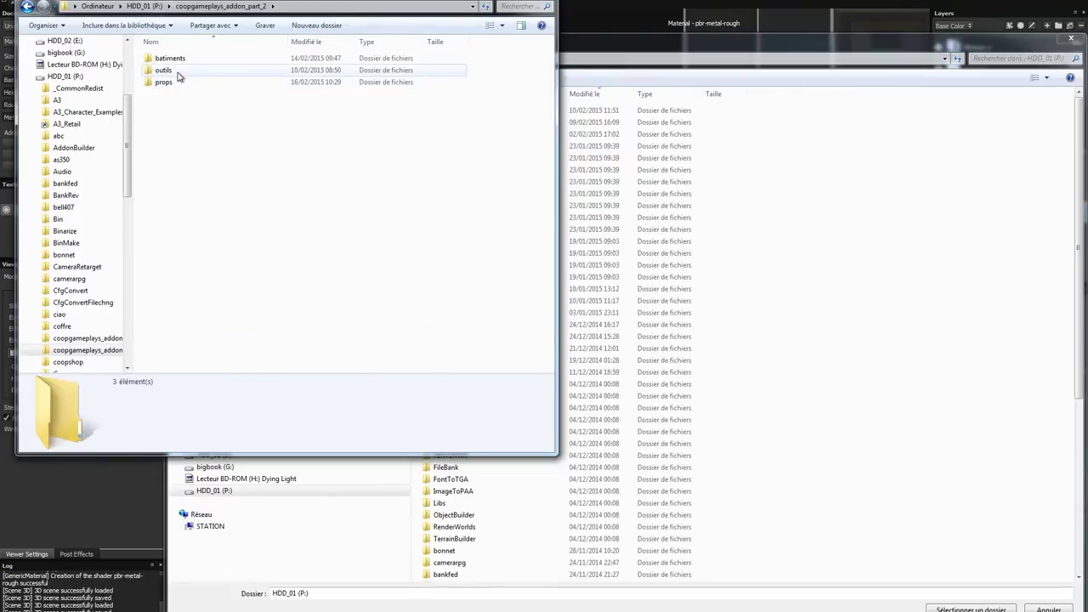
{"action": "double_click", "coordinate": [174, 82]}
{"action": "double_click", "coordinate": [176, 61]}
{"action": "double_click", "coordinate": [175, 63]}
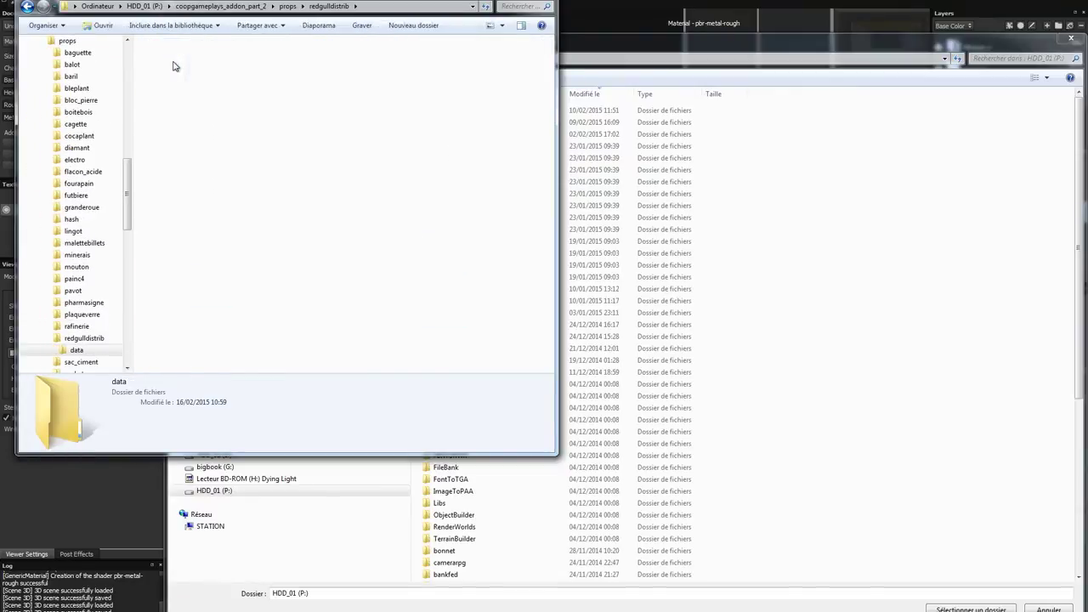
Step: Delete both old TGA files from the data folder
{"action": "left_click_drag", "start_coordinate": [323, 145], "coordinate": [166, 83]}
{"action": "key", "text": "Delete"}
{"action": "key", "text": "Return"}
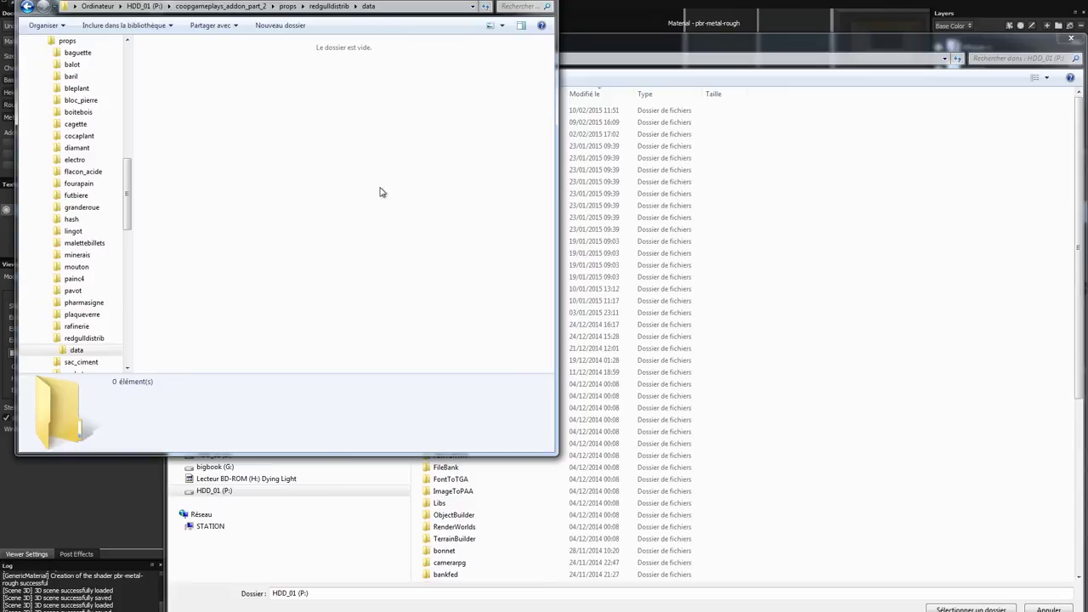
Step: Choose the redgulldistrib data folder as the export destination
{"action": "left_click", "coordinate": [783, 253]}
{"action": "double_click", "coordinate": [476, 132]}
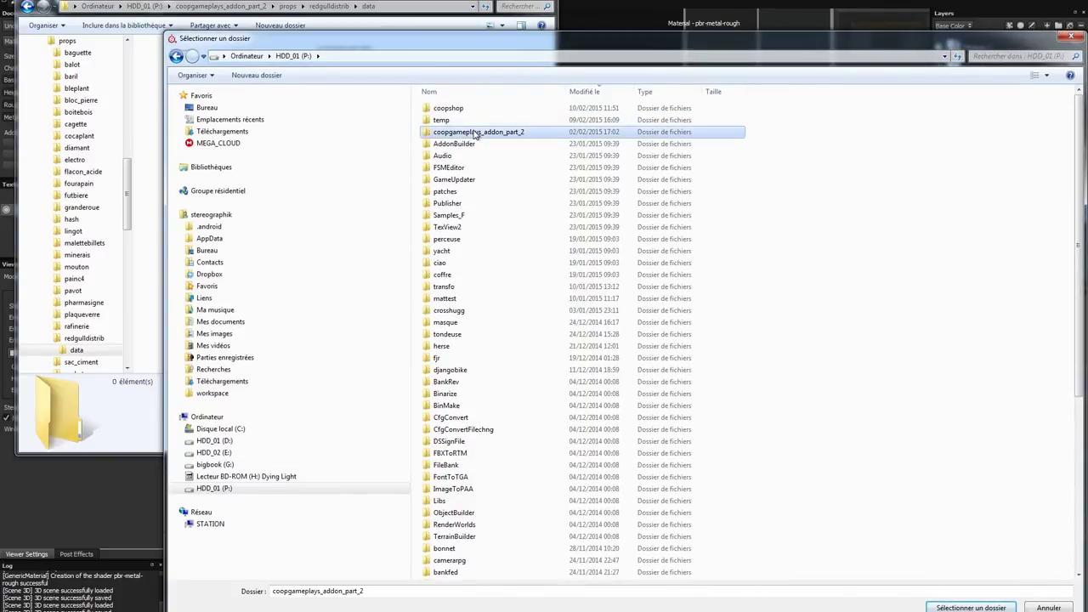
{"action": "double_click", "coordinate": [449, 134]}
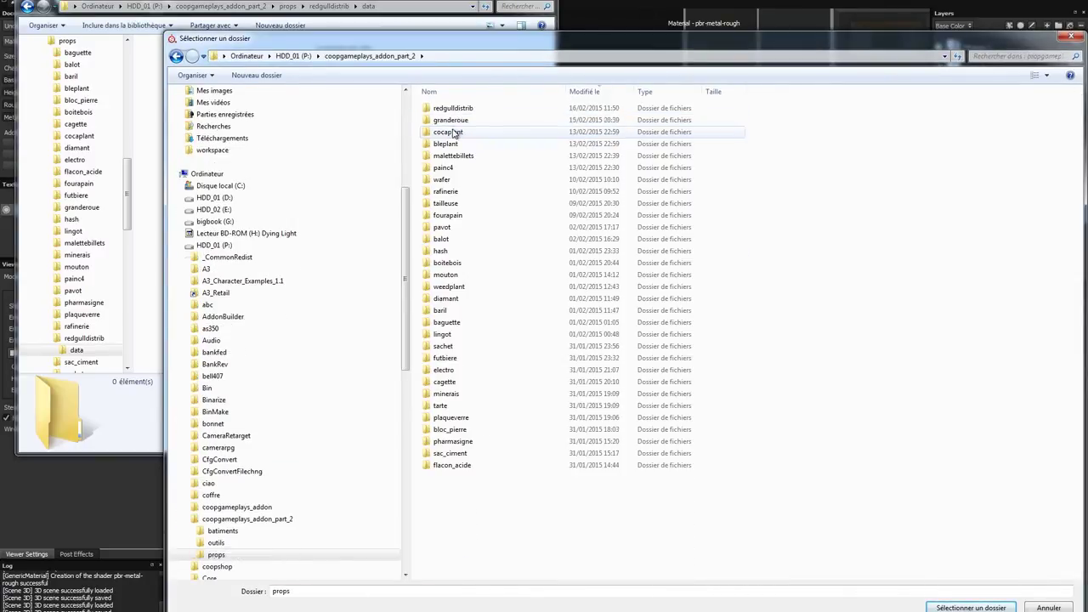
{"action": "left_click", "coordinate": [456, 108]}
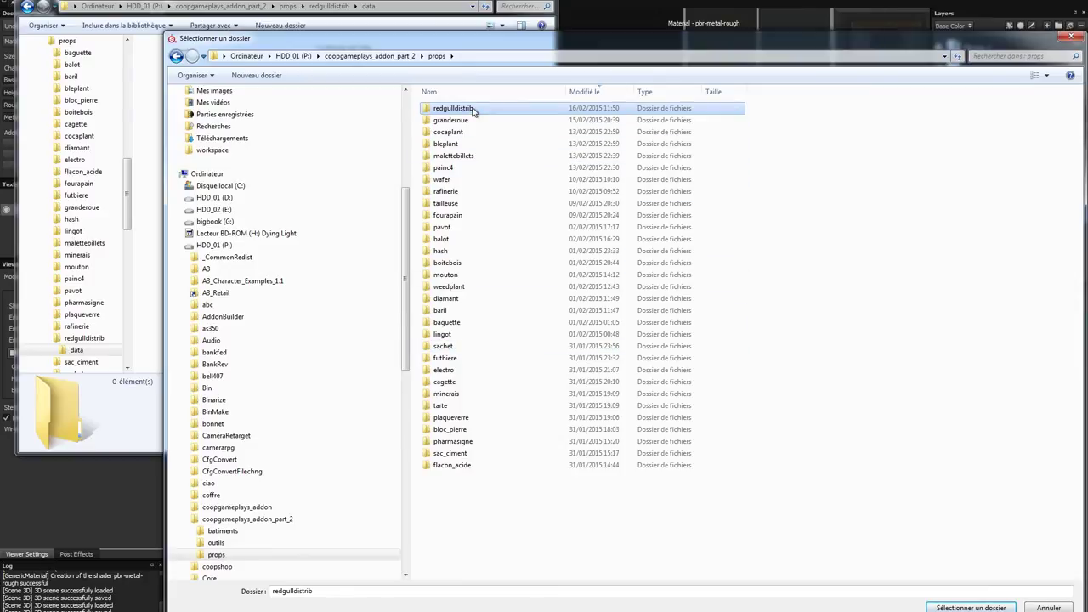
{"action": "double_click", "coordinate": [475, 109]}
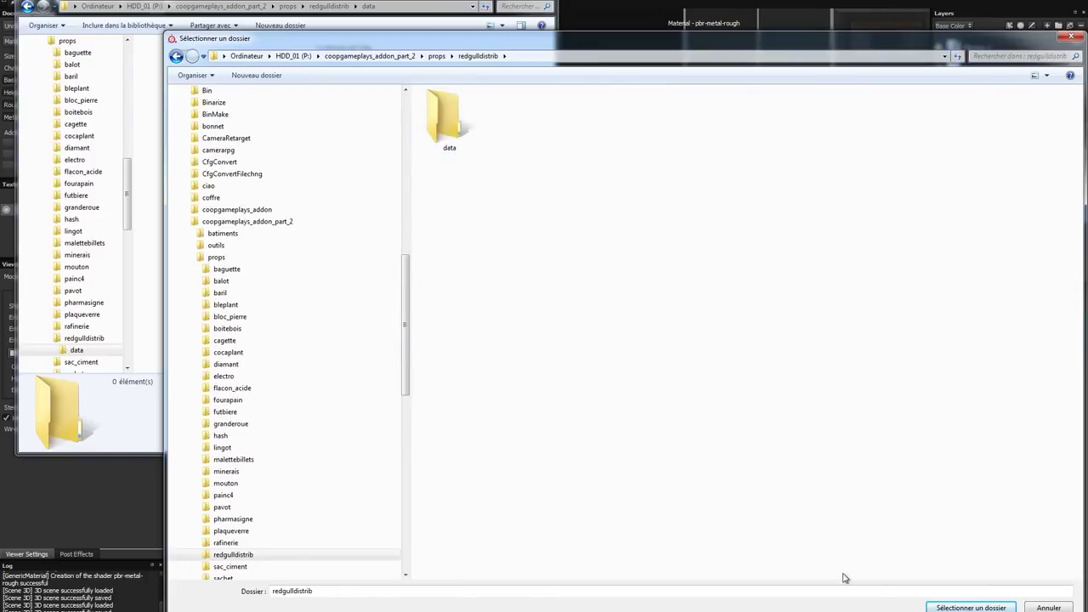
{"action": "double_click", "coordinate": [444, 119]}
{"action": "left_click", "coordinate": [970, 606]}
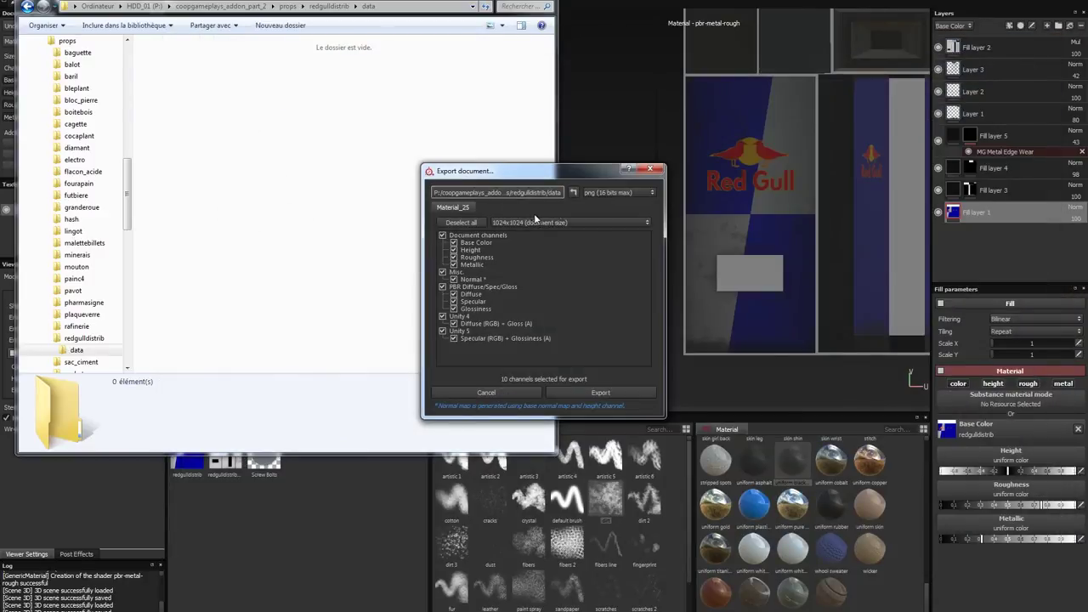
Step: Set the export file format to targa
{"action": "left_click", "coordinate": [559, 101]}
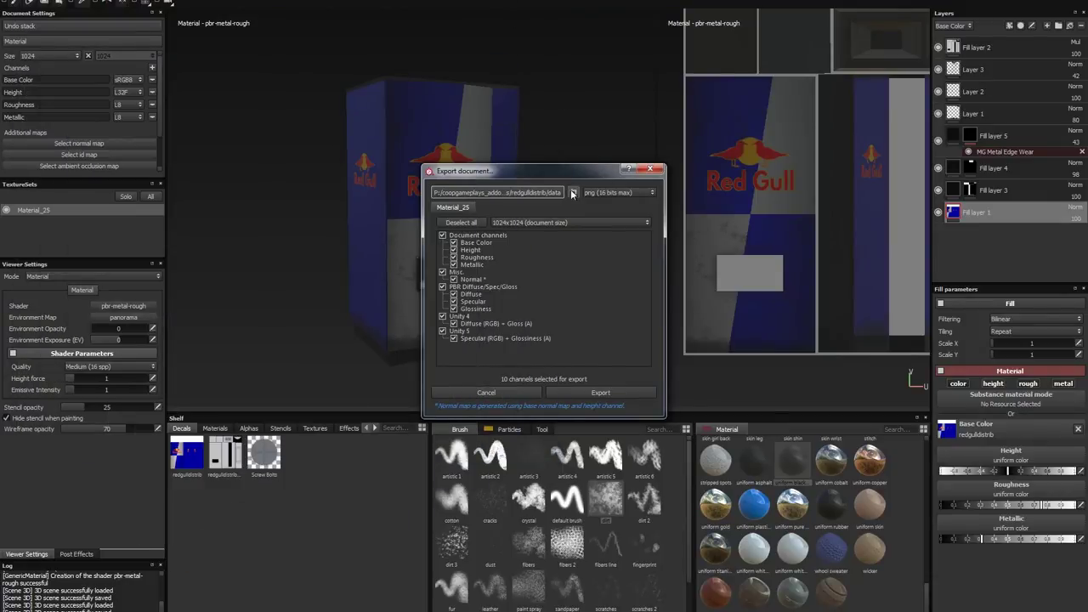
{"action": "left_click", "coordinate": [613, 193]}
{"action": "scroll", "coordinate": [658, 251], "scroll_direction": "down", "scroll_amount": 2}
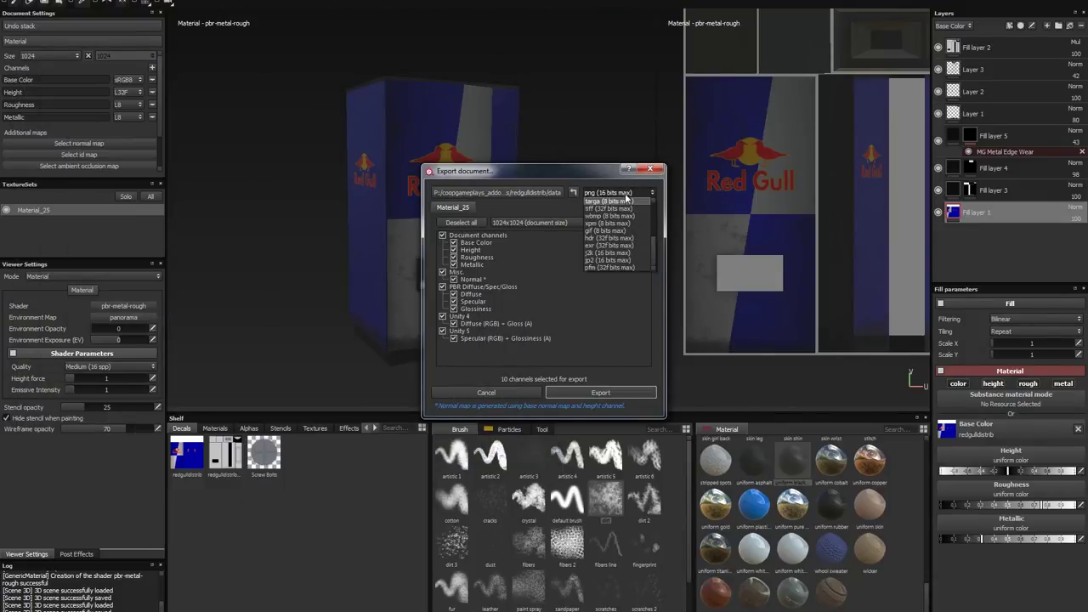
{"action": "left_click", "coordinate": [624, 201]}
Step: Deselect all channels, tick Base Color, and export to the data folder
{"action": "left_click", "coordinate": [461, 222]}
{"action": "left_click", "coordinate": [455, 243]}
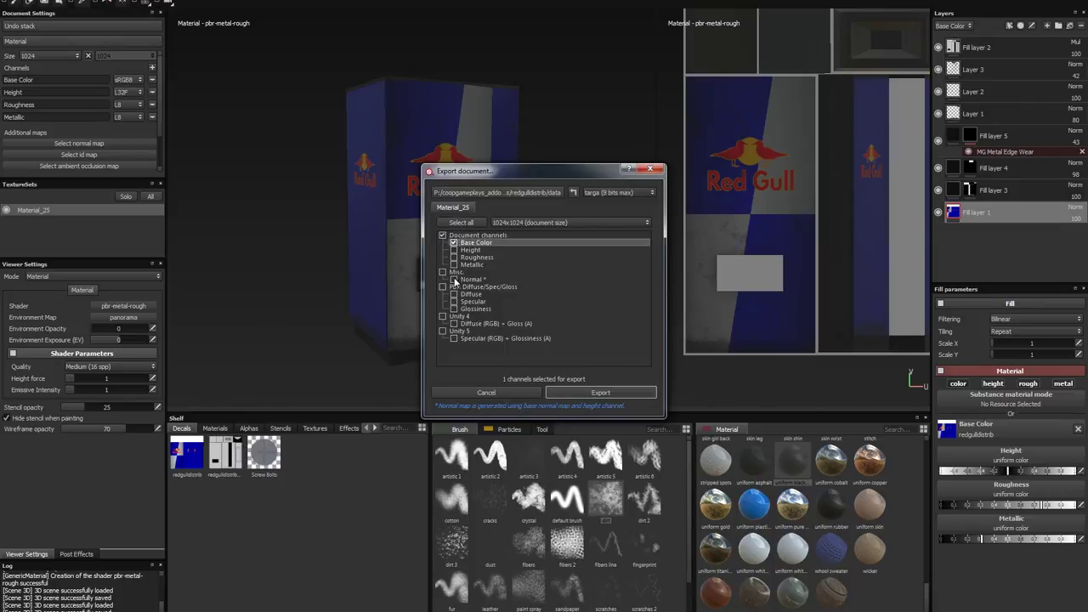
{"action": "left_click", "coordinate": [587, 395]}
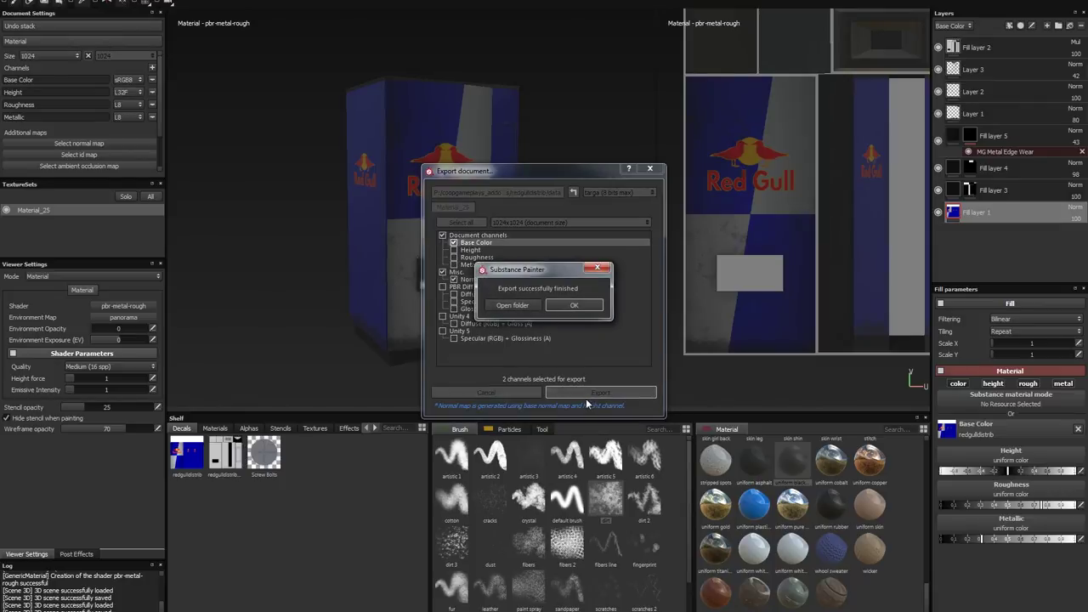
{"action": "left_click", "coordinate": [576, 308]}
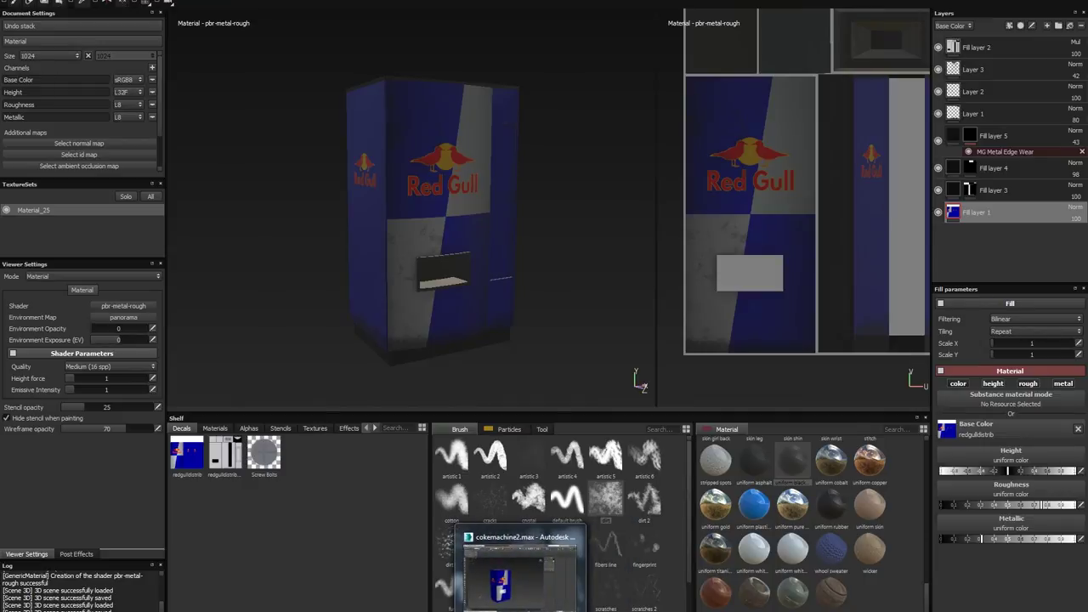
{"action": "left_click", "coordinate": [521, 576]}
Step: Disconnect the old Map #1 texture from the vending machine material's Diffuse Color slot
{"action": "middle_click_drag", "start_coordinate": [390, 292], "coordinate": [429, 275], "text": "alt"}
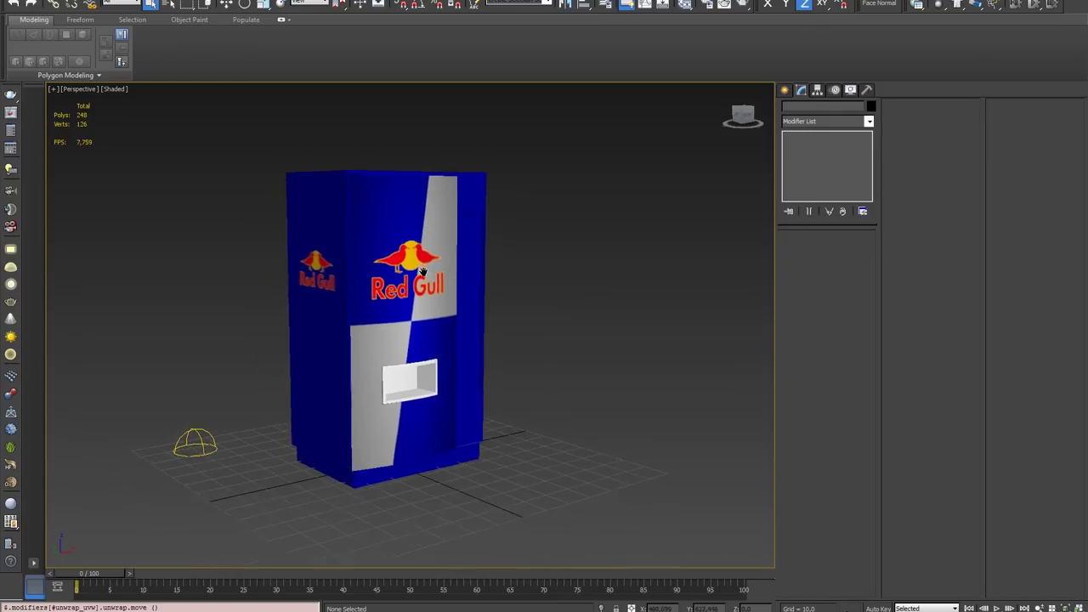
{"action": "key", "text": "m"}
{"action": "mouse_move", "coordinate": [612, 154]}
{"action": "middle_mouse_down", "text": "alt"}
{"action": "mouse_move", "coordinate": [525, 270]}
{"action": "mouse_move", "coordinate": [627, 262]}
{"action": "middle_mouse_up", "text": "alt"}
{"action": "middle_click_drag", "start_coordinate": [62, 238], "coordinate": [120, 237]}
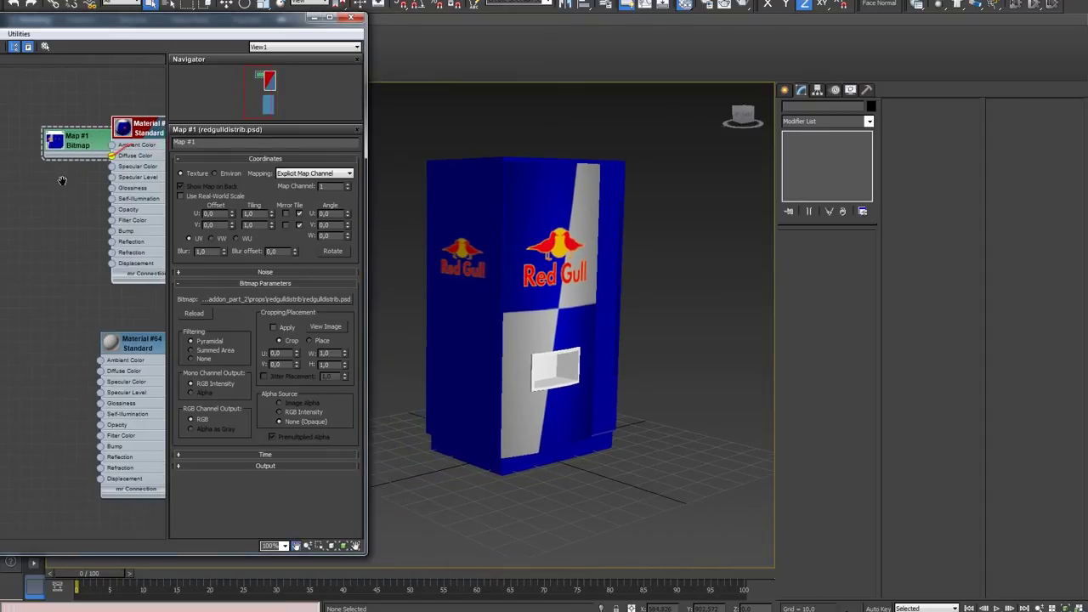
{"action": "left_click", "coordinate": [48, 135]}
{"action": "left_click_drag", "start_coordinate": [49, 134], "coordinate": [30, 124]}
{"action": "left_click_drag", "start_coordinate": [111, 158], "coordinate": [68, 174]}
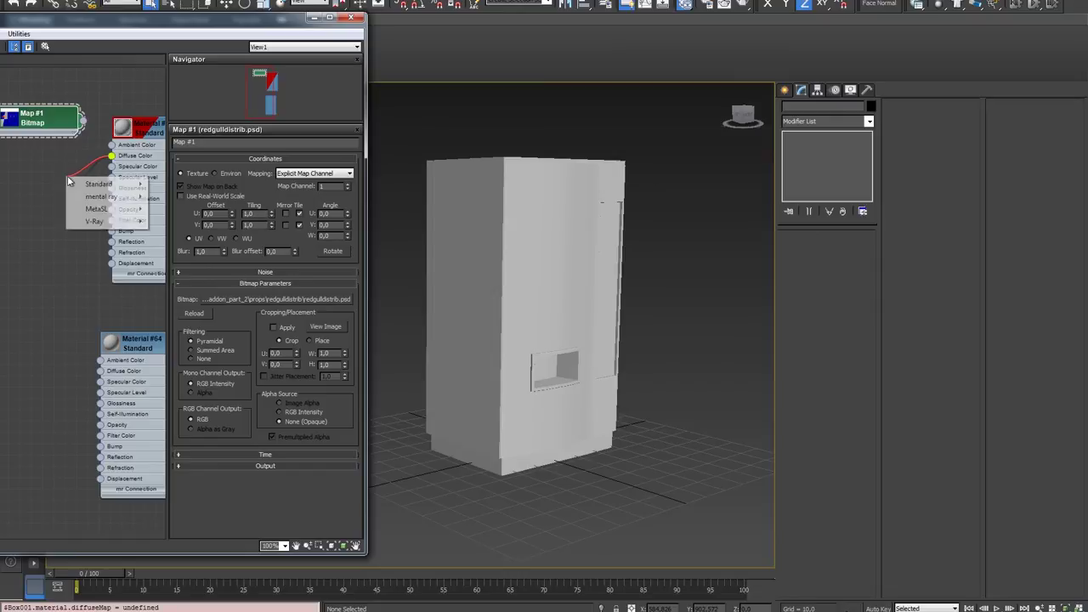
Step: Load the exported Red Gull base colour texture from the data folder as a new diffuse bitmap
{"action": "left_click", "coordinate": [196, 182]}
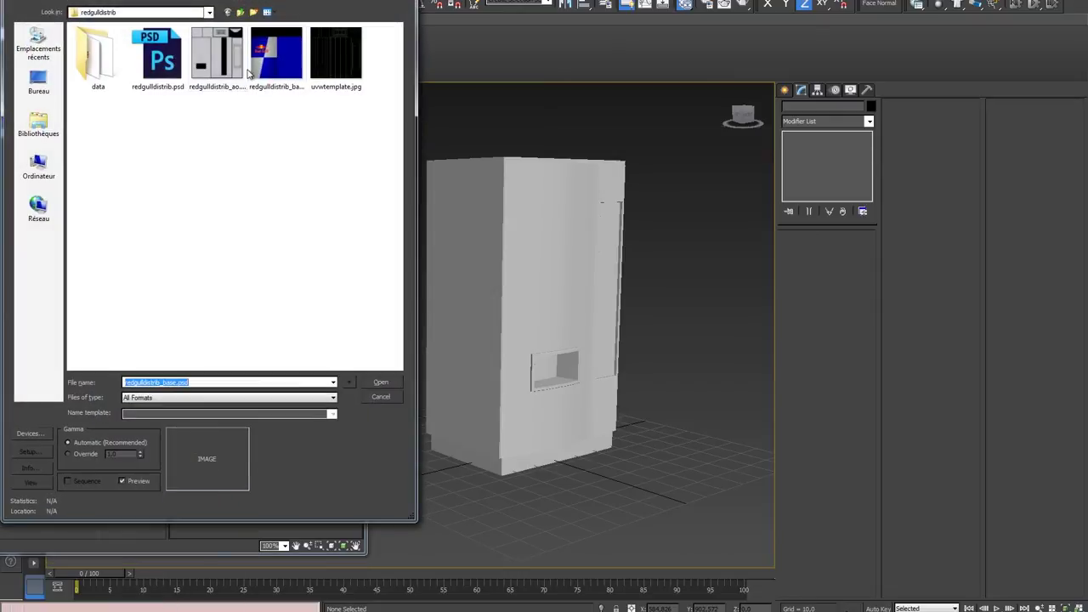
{"action": "double_click", "coordinate": [99, 58]}
{"action": "double_click", "coordinate": [100, 77]}
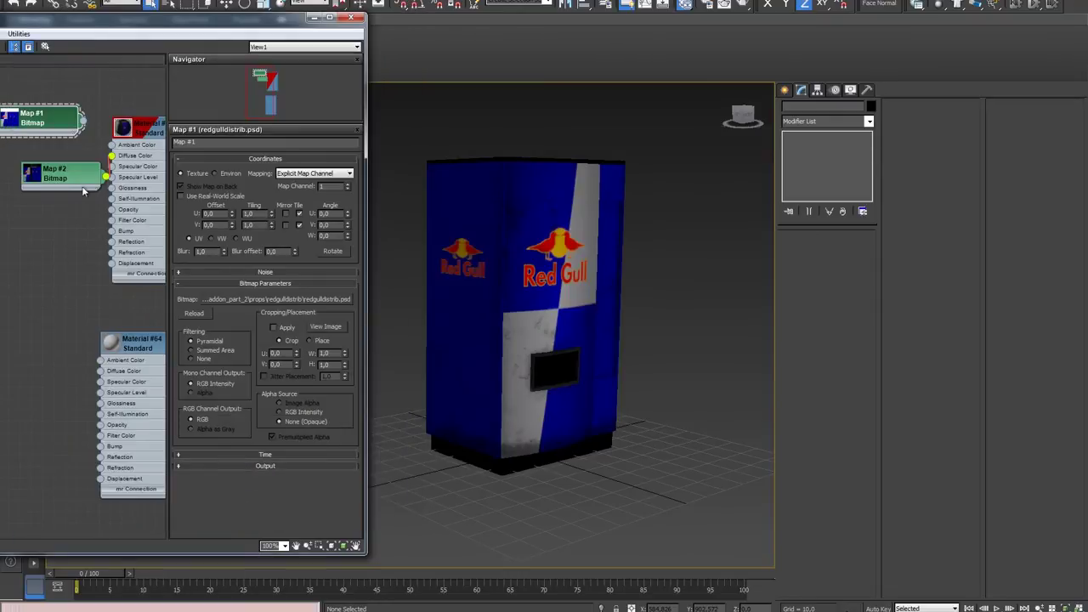
{"action": "left_click_drag", "start_coordinate": [59, 174], "coordinate": [26, 162]}
Step: Check the newly textured vending machine and save the scene as cokemachine2.max
{"action": "left_click", "coordinate": [351, 17]}
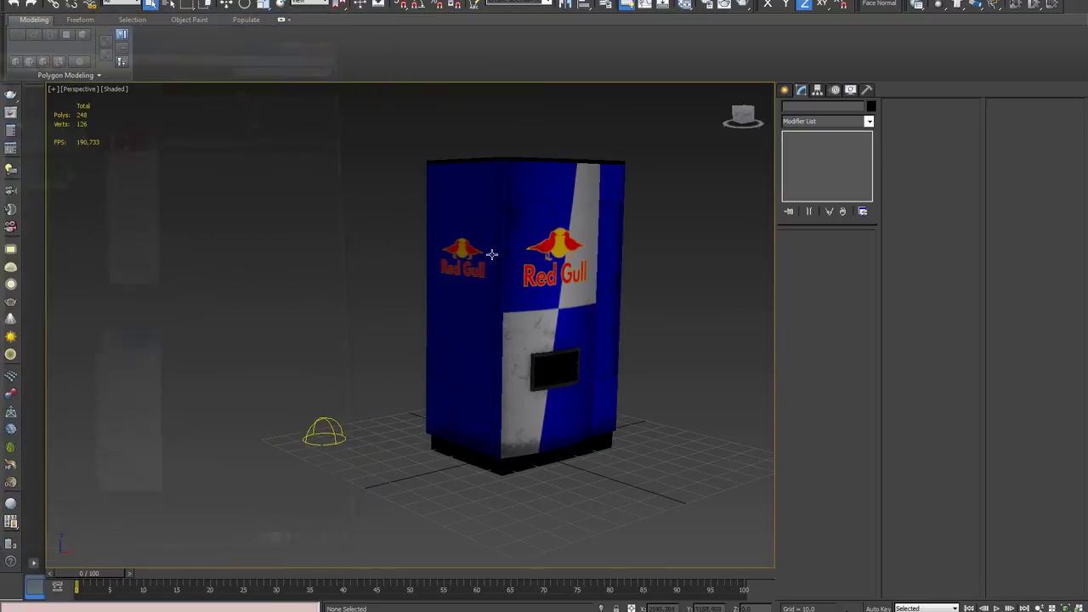
{"action": "mouse_move", "coordinate": [439, 199]}
{"action": "middle_mouse_down", "text": "alt"}
{"action": "mouse_move", "coordinate": [406, 311]}
{"action": "mouse_move", "coordinate": [496, 309]}
{"action": "mouse_move", "coordinate": [494, 323]}
{"action": "mouse_move", "coordinate": [493, 308]}
{"action": "mouse_move", "coordinate": [478, 319]}
{"action": "middle_mouse_up", "text": "alt"}
{"action": "key", "text": "ctrl+s"}
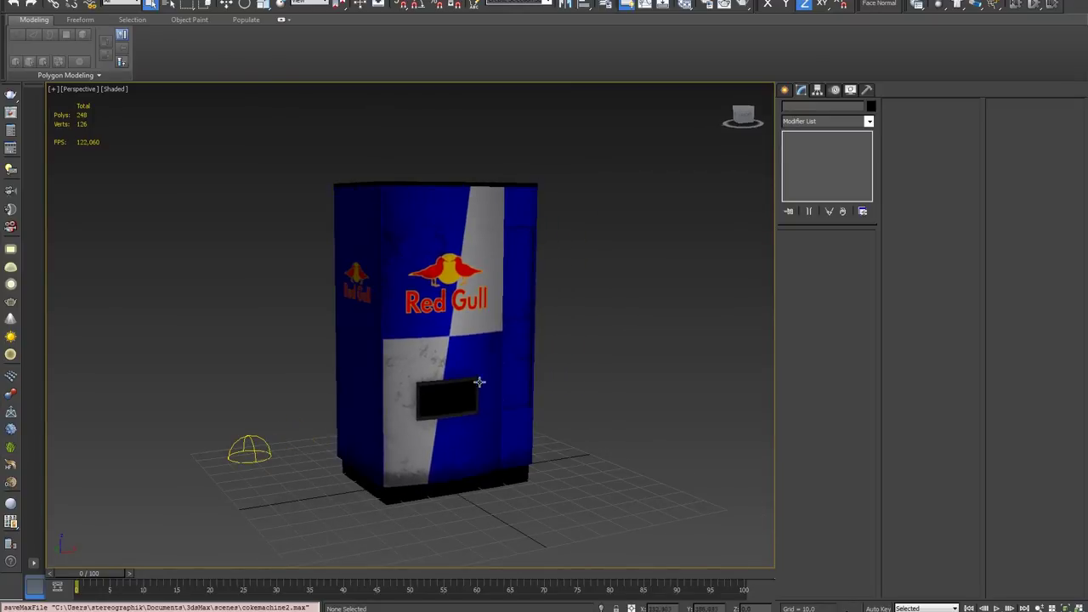
{"action": "key", "text": "alt+Tab"}
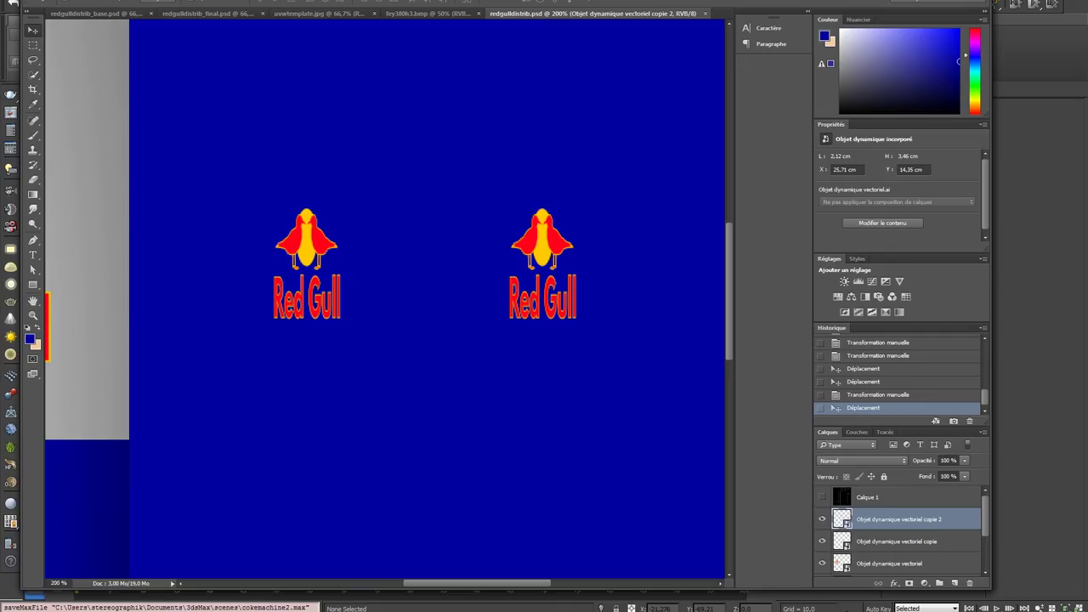
Step: Open redgulldistrib_base_color.tga from the data folder in Photoshop
{"action": "left_click", "coordinate": [53, 2]}
{"action": "left_click", "coordinate": [77, 12]}
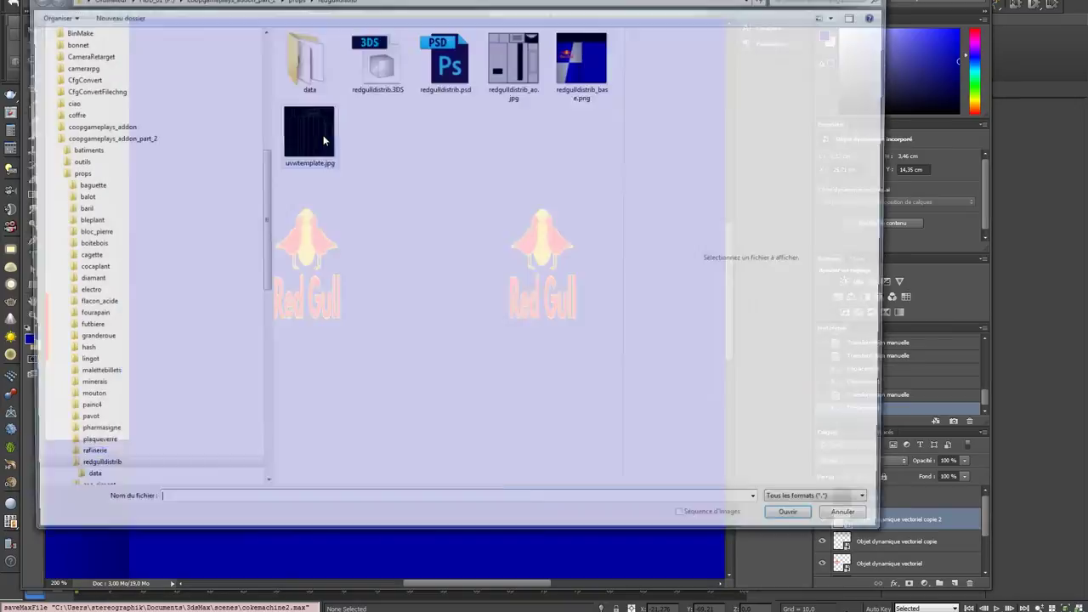
{"action": "double_click", "coordinate": [313, 67]}
{"action": "double_click", "coordinate": [313, 66]}
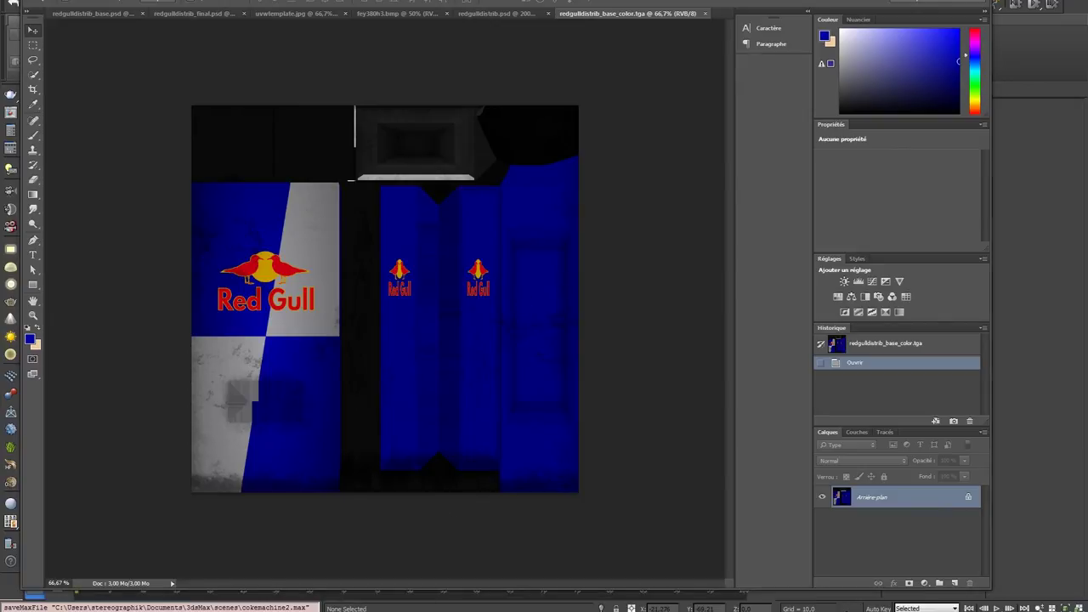
Step: Drag the Coca-Cola vending machine photo from Firefox's Pepsi tab into Photoshop as a new document
{"action": "key", "text": "alt+Tab"}
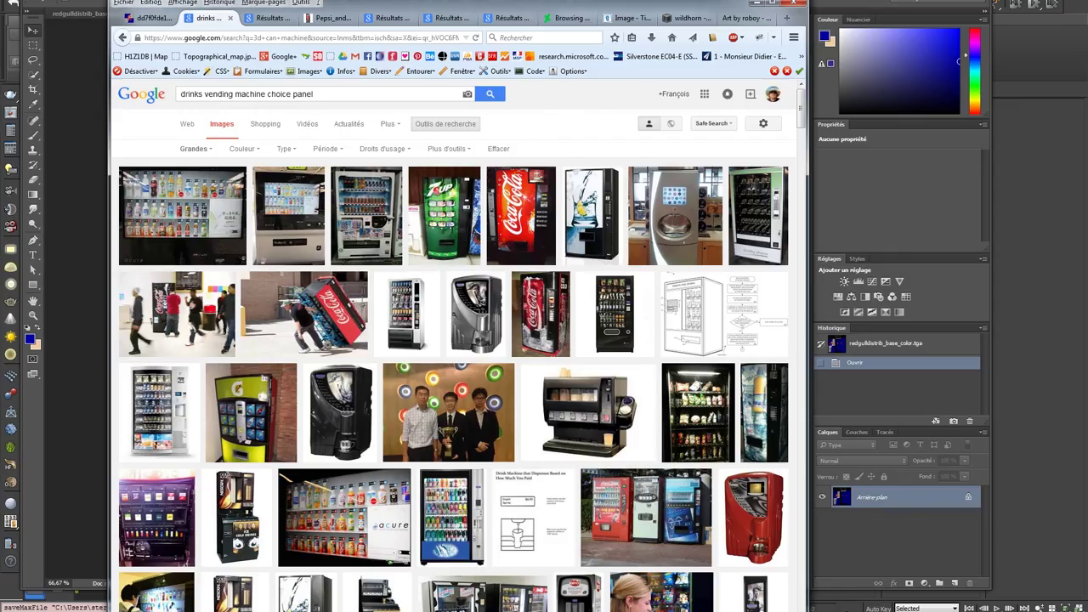
{"action": "left_click", "coordinate": [270, 18]}
{"action": "left_click", "coordinate": [325, 21]}
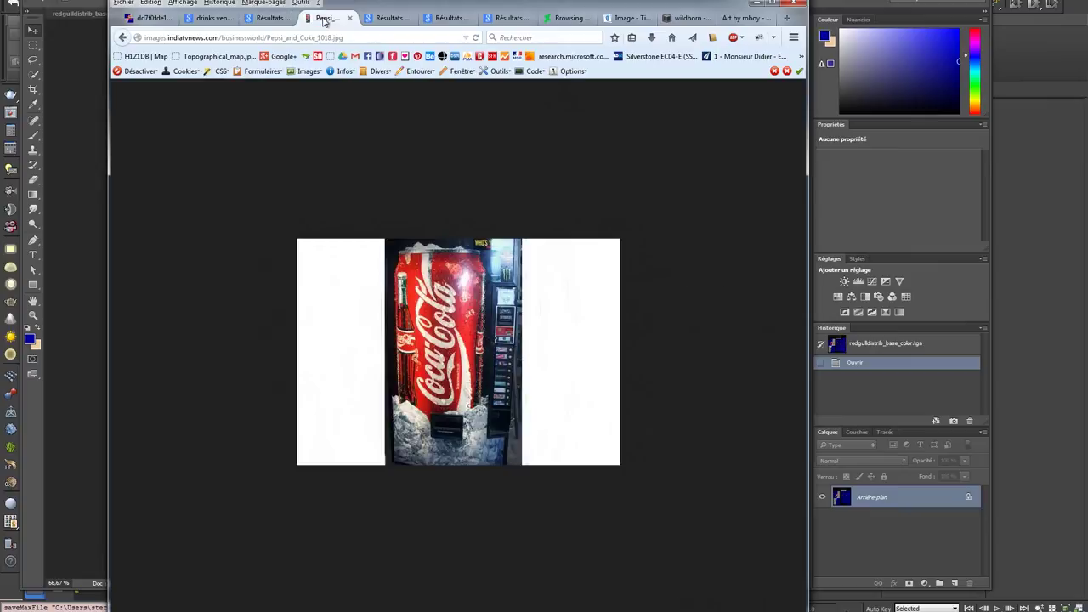
{"action": "left_click_drag", "start_coordinate": [476, 314], "coordinate": [837, 7]}
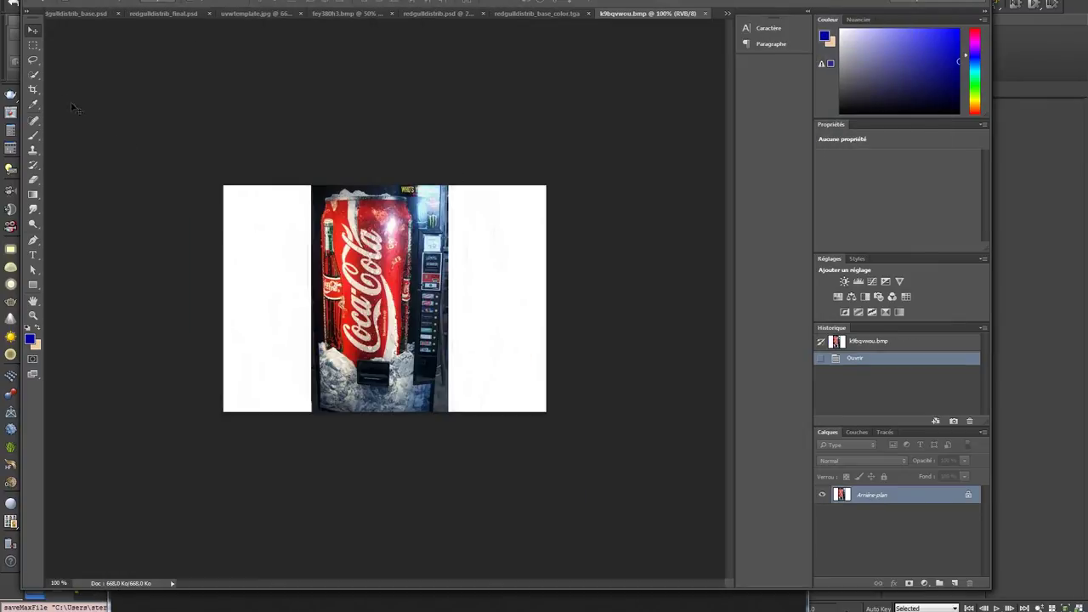
Step: Outline the machine's drink-selection panel with the Polygonal Lasso and copy it into the Red Gull texture as Calque 1
{"action": "key", "text": "z"}
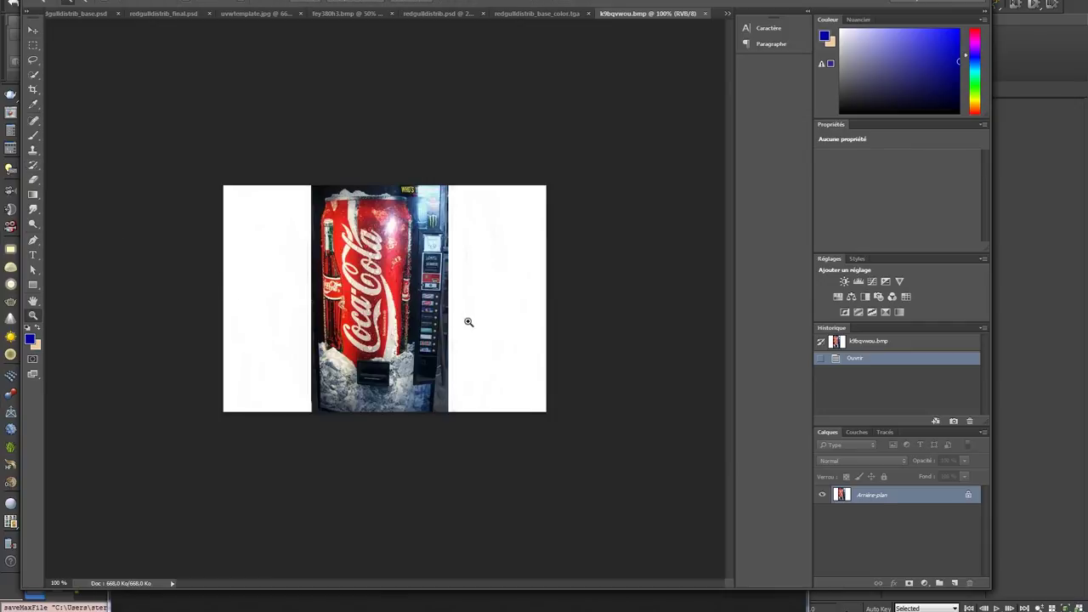
{"action": "left_click", "coordinate": [447, 323]}
{"action": "left_click", "coordinate": [432, 325]}
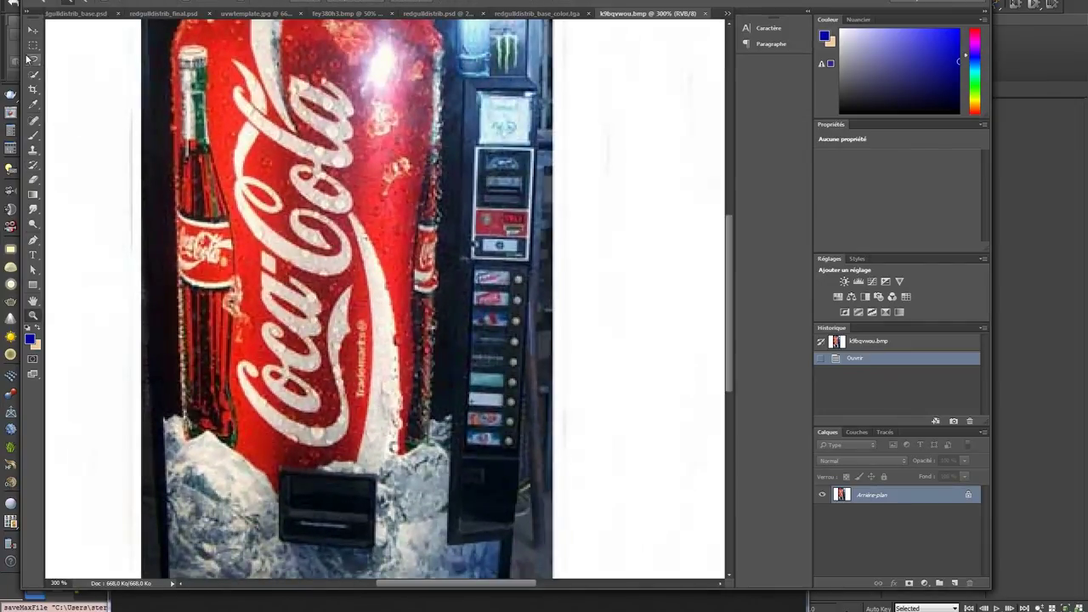
{"action": "left_click_drag", "start_coordinate": [31, 59], "coordinate": [85, 72]}
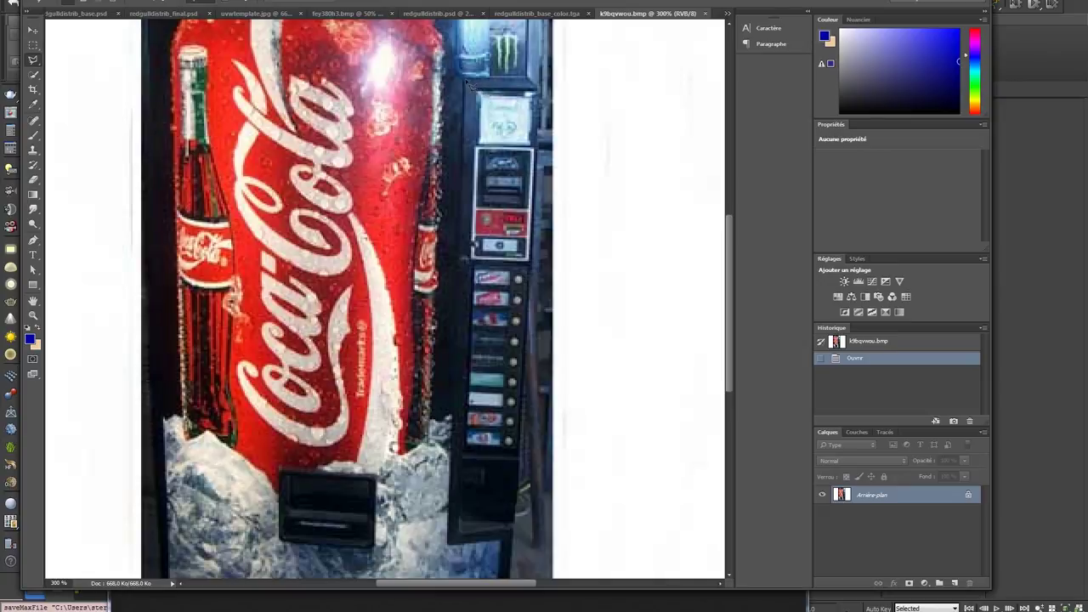
{"action": "left_click", "coordinate": [536, 92]}
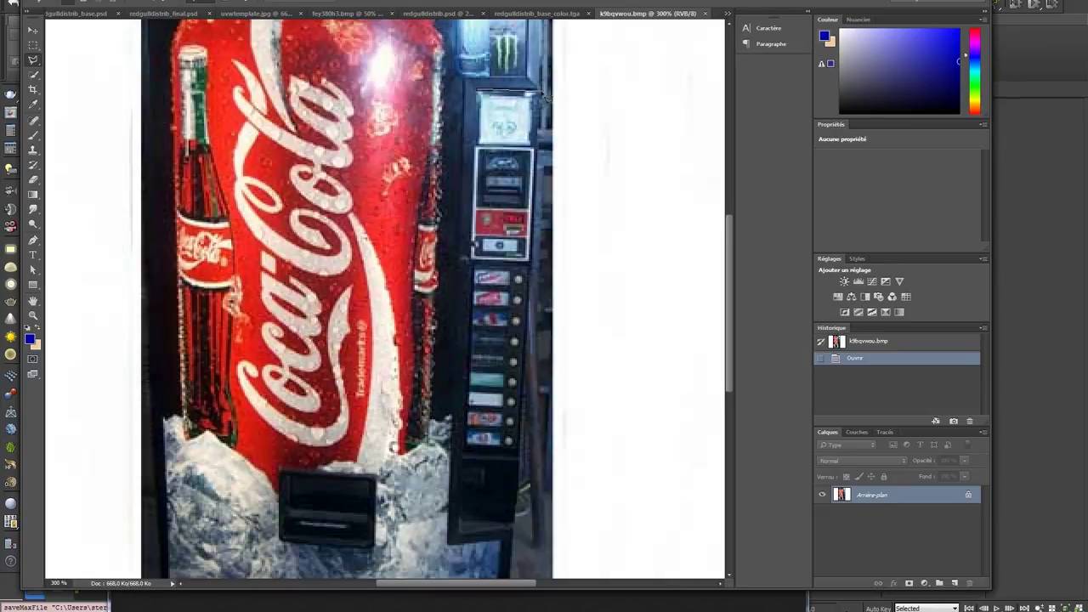
{"action": "left_click", "coordinate": [514, 520]}
{"action": "left_click", "coordinate": [462, 519]}
{"action": "double_click", "coordinate": [479, 94]}
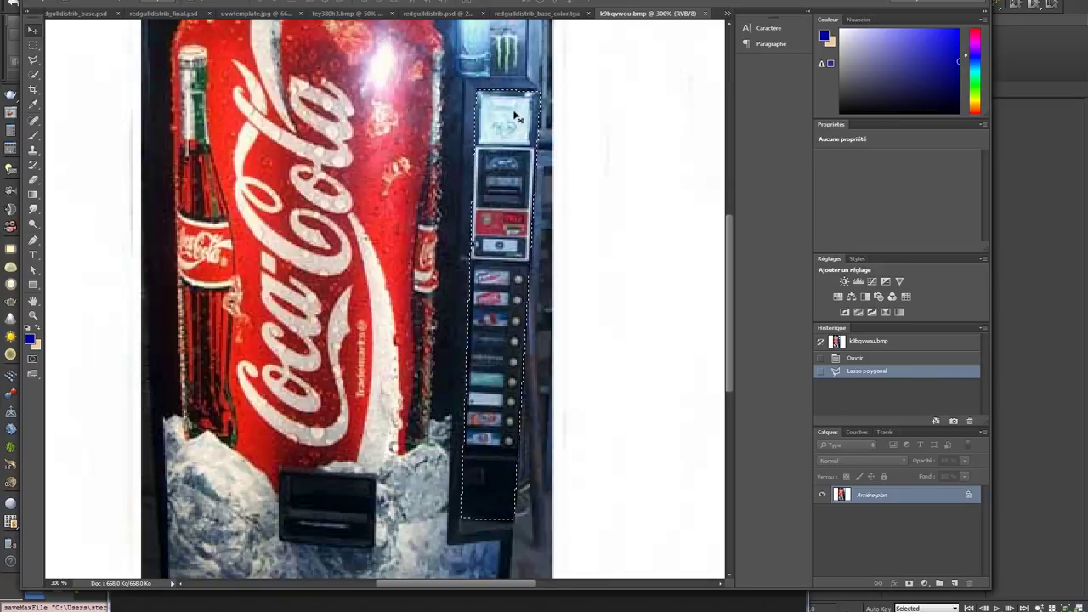
{"action": "mouse_move", "coordinate": [509, 106]}
{"action": "left_mouse_down"}
{"action": "mouse_move", "coordinate": [385, 243]}
{"action": "mouse_move", "coordinate": [527, 305]}
{"action": "left_mouse_up"}
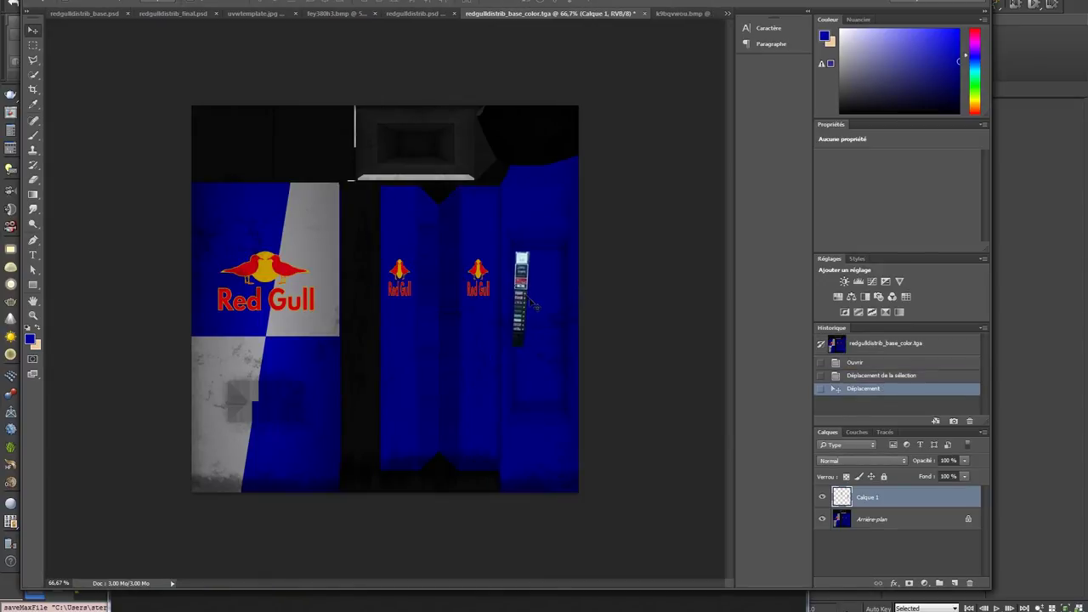
Step: Rotate the pasted drink panel slightly to straighten it
{"action": "key", "text": "ctrl+t"}
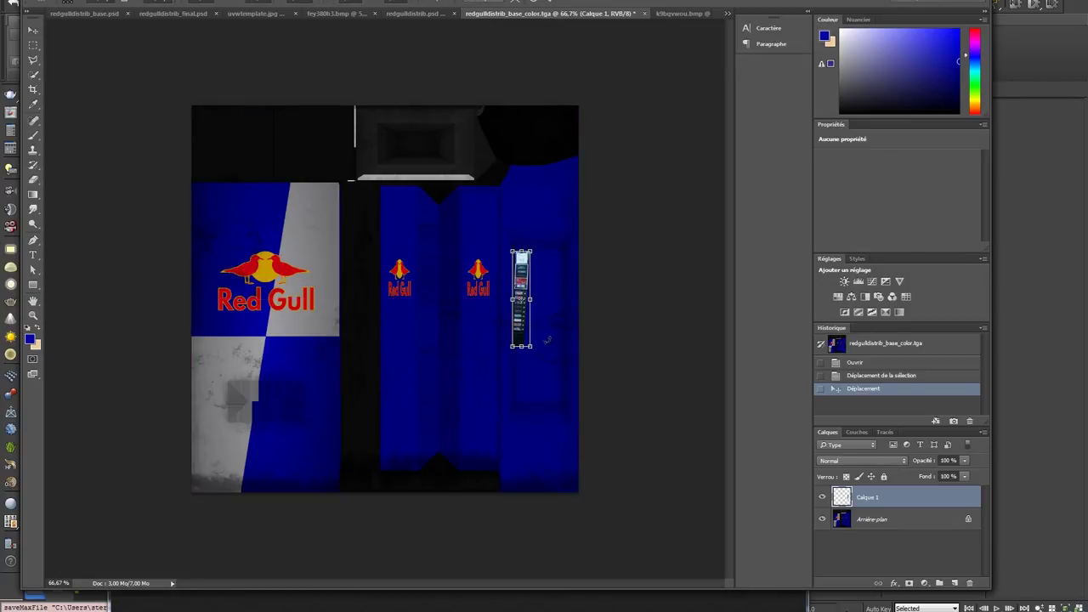
{"action": "left_click_drag", "start_coordinate": [553, 341], "coordinate": [555, 340]}
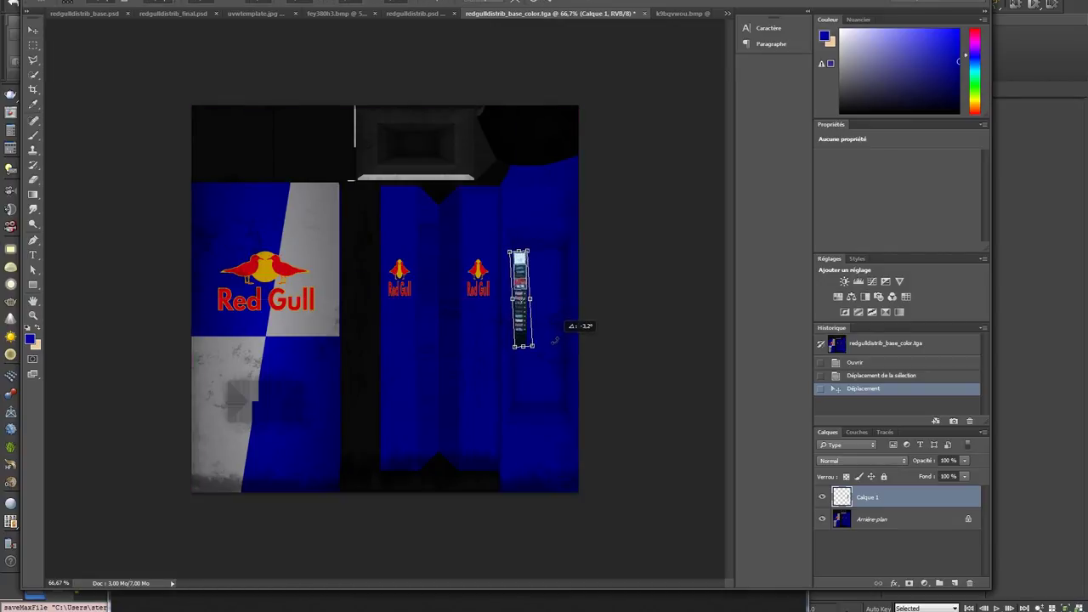
{"action": "key", "text": "Return"}
Step: Enlarge the panel so it fills the texture's right blue strip
{"action": "key", "text": "ctrl+t"}
{"action": "left_click_drag", "start_coordinate": [528, 347], "coordinate": [565, 404]}
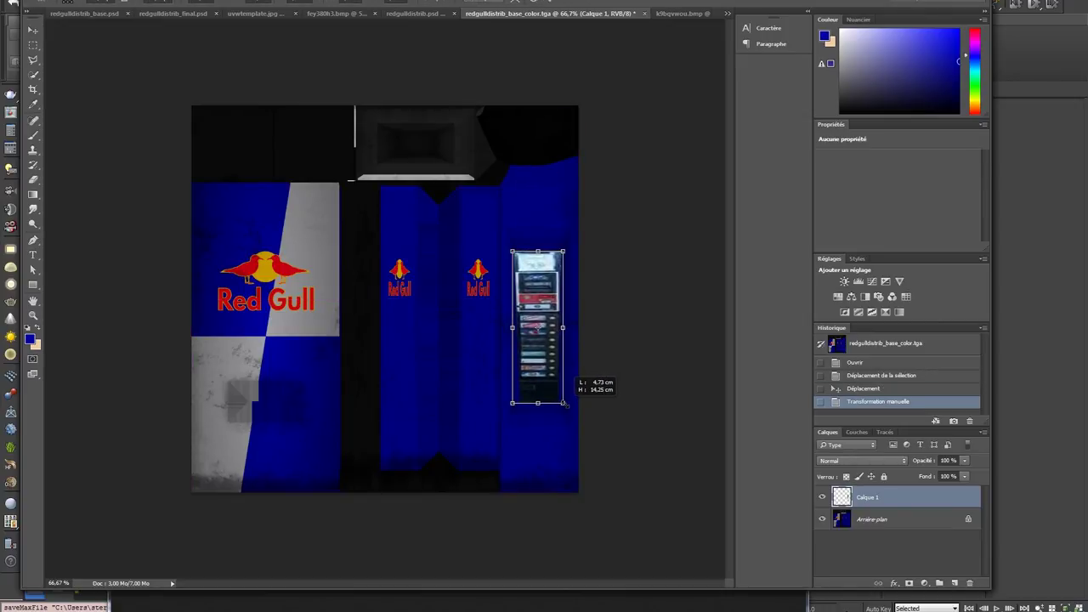
{"action": "mouse_move", "coordinate": [537, 251]}
{"action": "left_mouse_down"}
{"action": "mouse_move", "coordinate": [537, 228]}
{"action": "mouse_move", "coordinate": [525, 242]}
{"action": "left_mouse_up"}
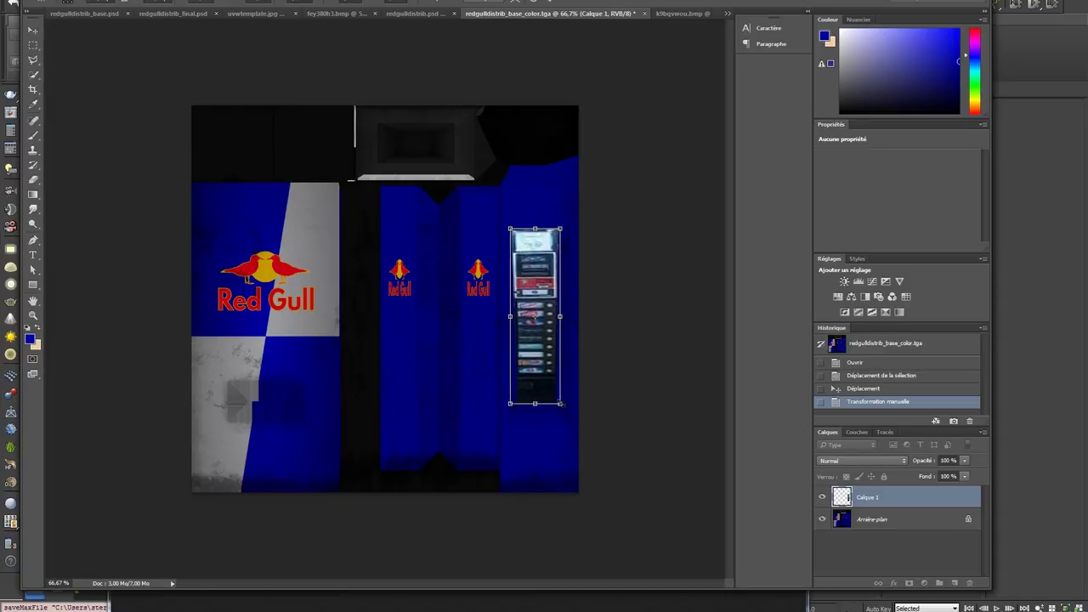
{"action": "left_click_drag", "start_coordinate": [560, 403], "coordinate": [567, 415]}
{"action": "key", "text": "Return"}
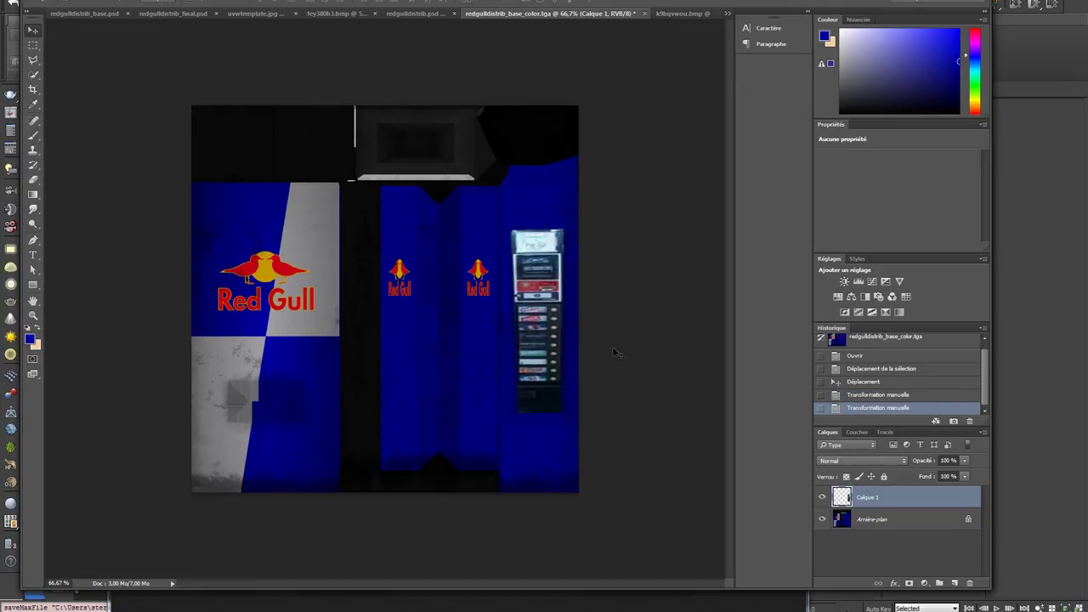
{"action": "key", "text": "ctrl+shift+s"}
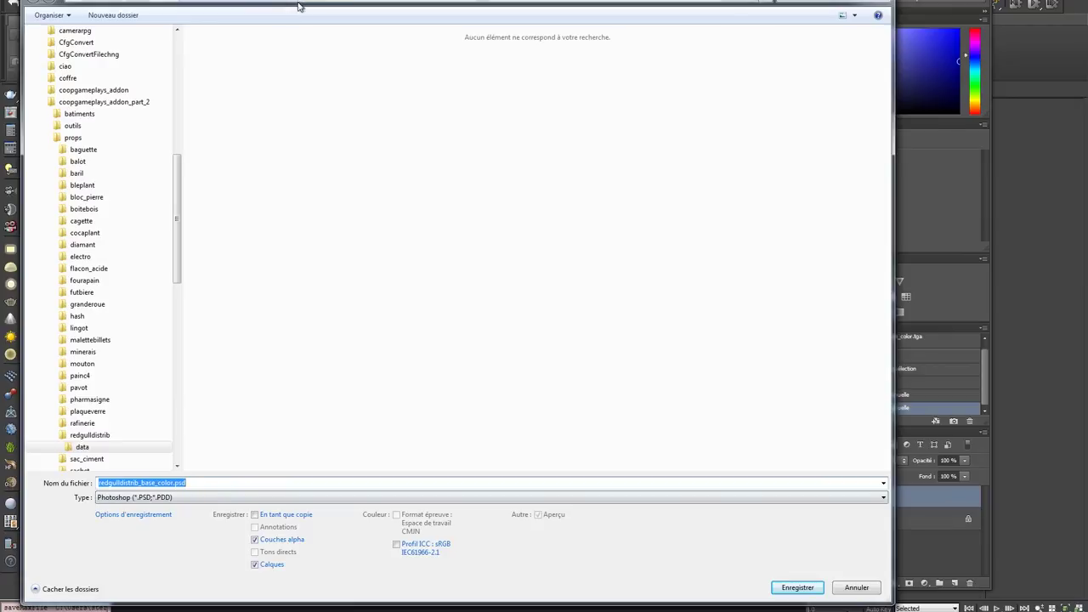
Step: Save the texture as redgulldistrib_base_final.psd with maximized compatibility
{"action": "left_click", "coordinate": [152, 482]}
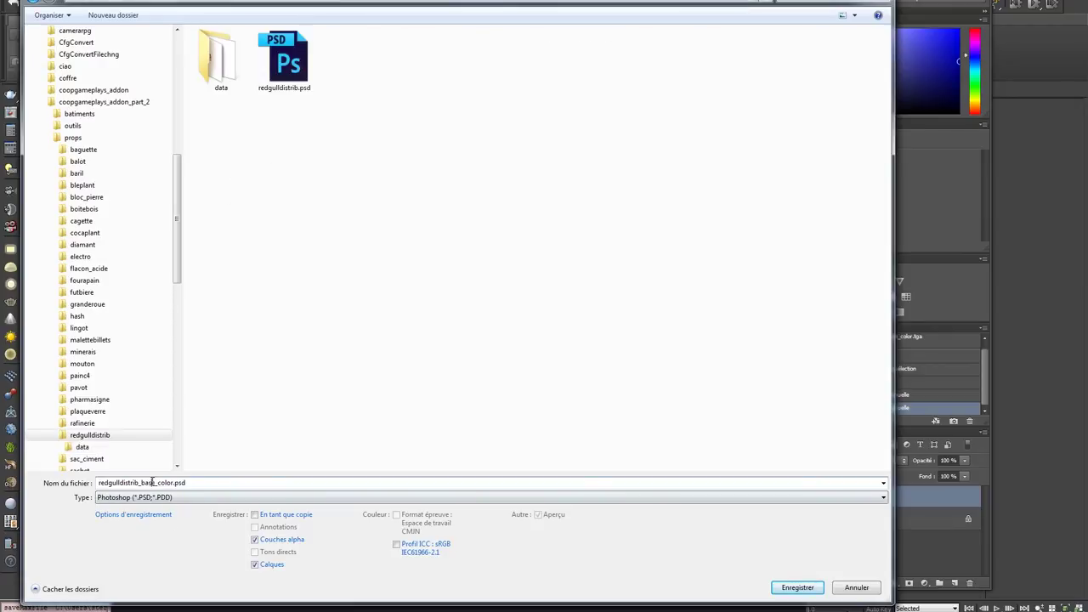
{"action": "key", "text": "BackSpace"}
{"action": "key", "text": "BackSpace"}
{"action": "key", "text": "Return"}
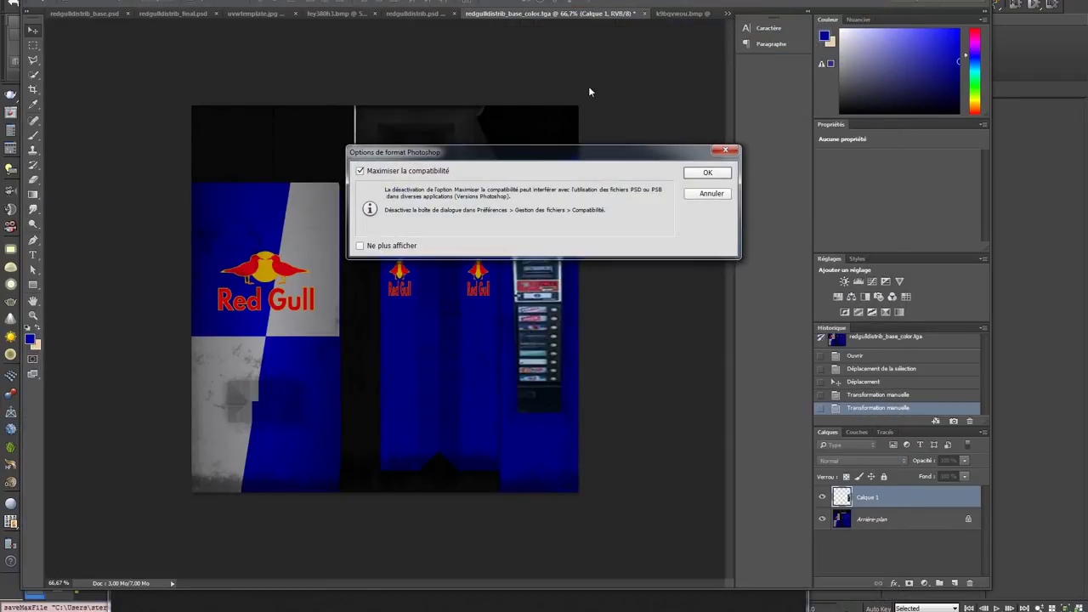
{"action": "left_click", "coordinate": [704, 175]}
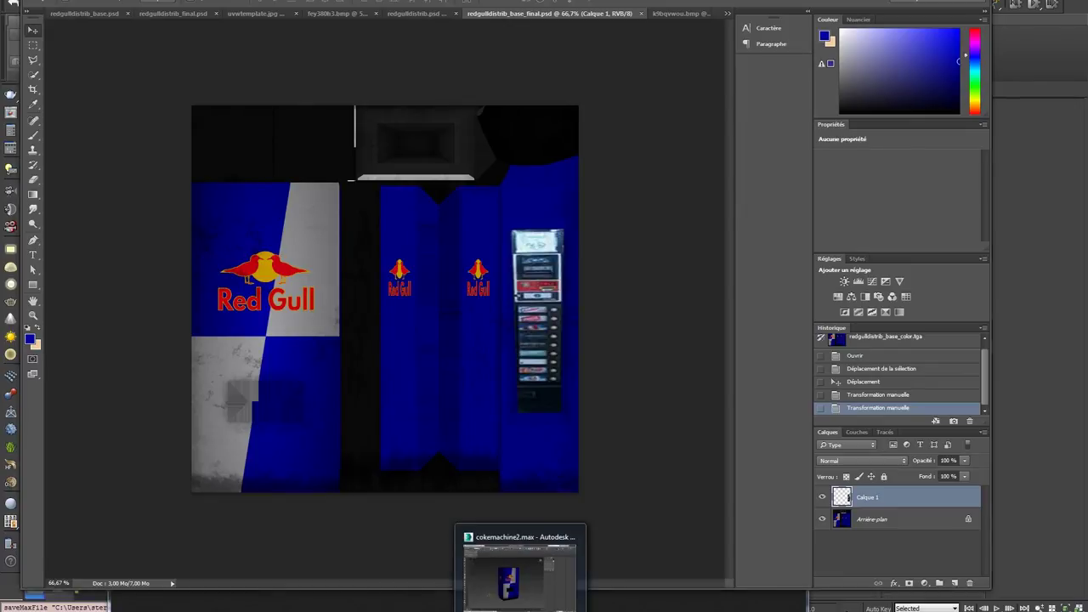
Step: Select the vending machine and show its Map #2 base colour bitmap settings in the material editor
{"action": "left_click", "coordinate": [519, 553]}
{"action": "left_click", "coordinate": [529, 344]}
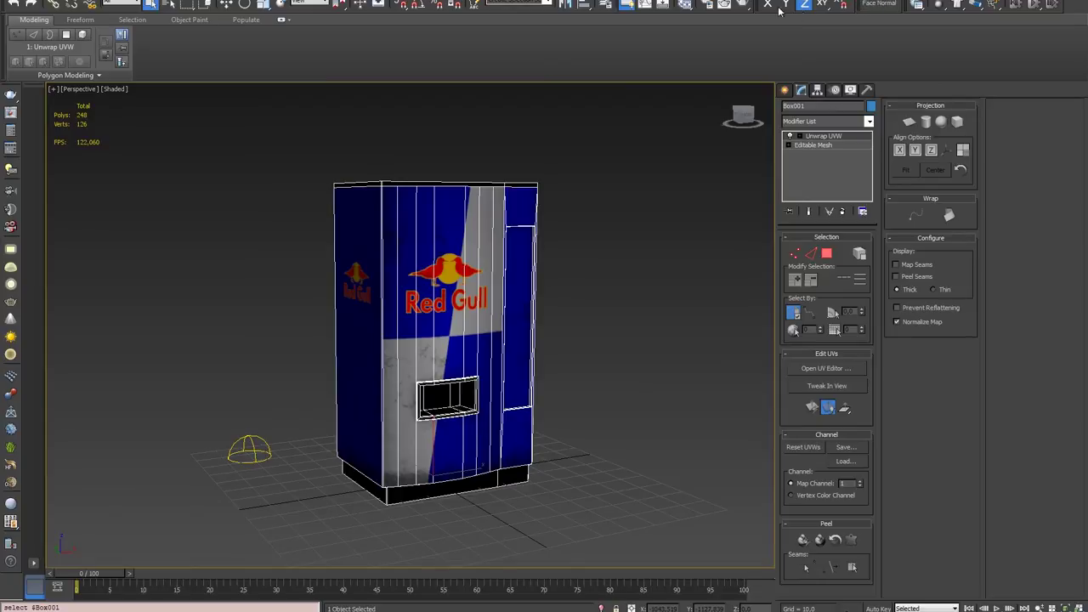
{"action": "key", "text": "m"}
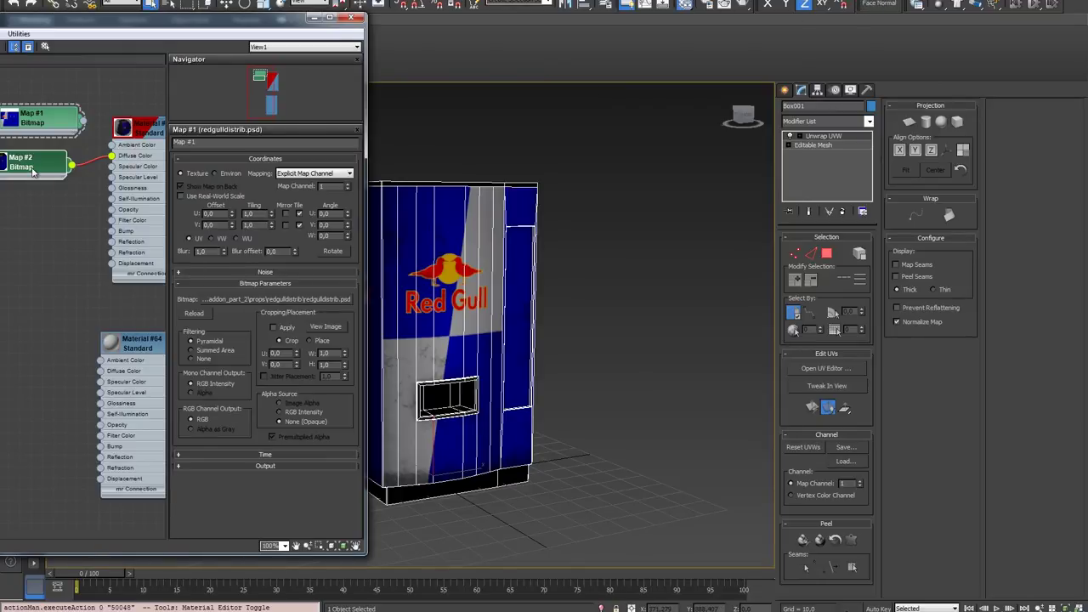
{"action": "double_click", "coordinate": [32, 170]}
Step: Swap Map #2's image for redgulldistrib_base_final.psd from the parent folder
{"action": "left_click", "coordinate": [269, 299]}
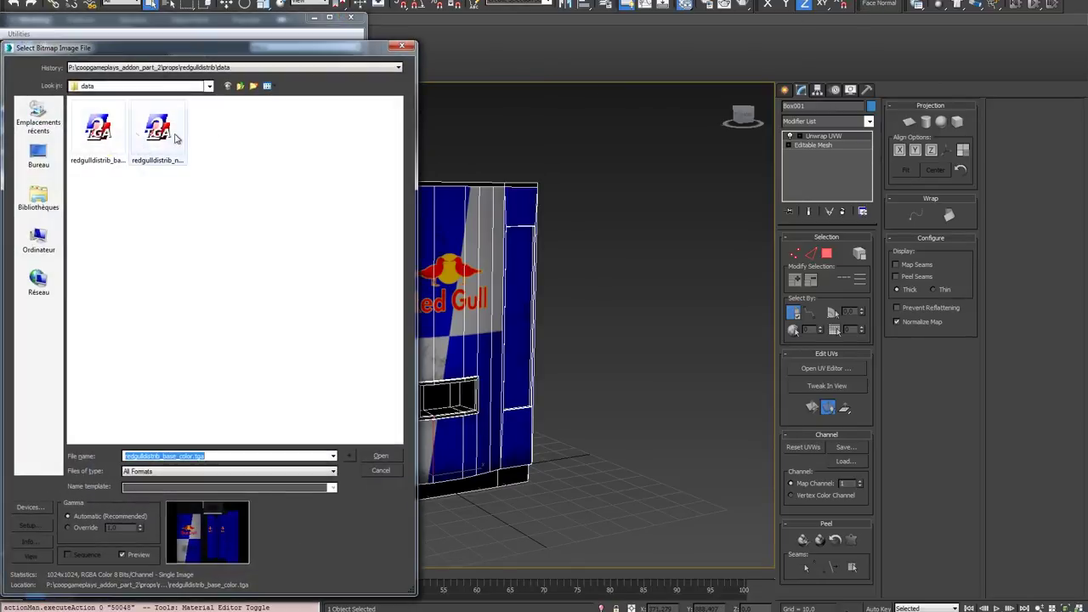
{"action": "left_click", "coordinate": [98, 132]}
{"action": "left_click", "coordinate": [162, 141]}
{"action": "left_click", "coordinate": [240, 86]}
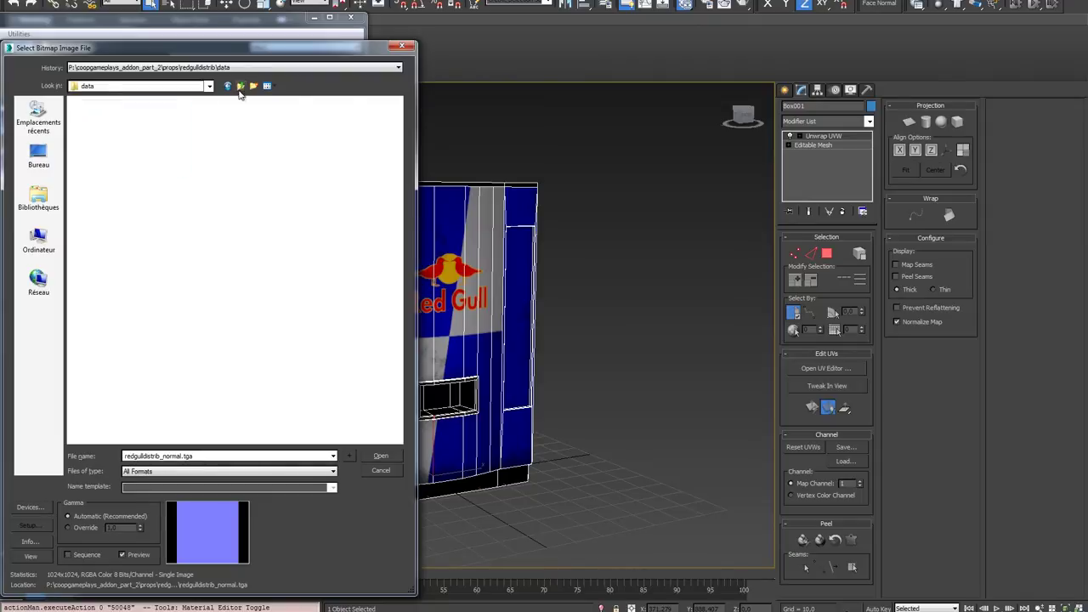
{"action": "double_click", "coordinate": [323, 130]}
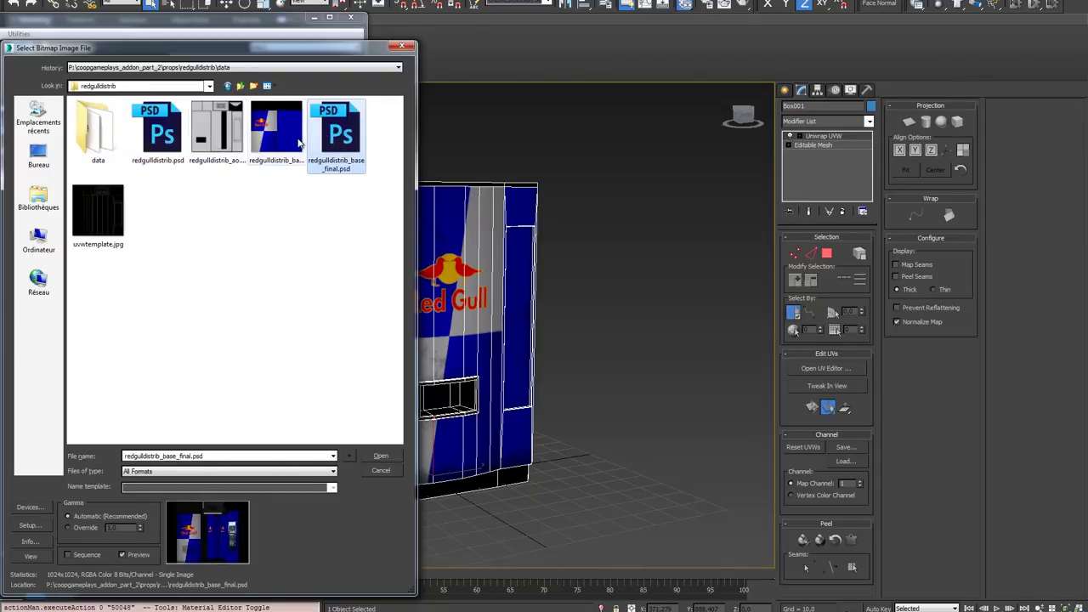
{"action": "left_click", "coordinate": [168, 412]}
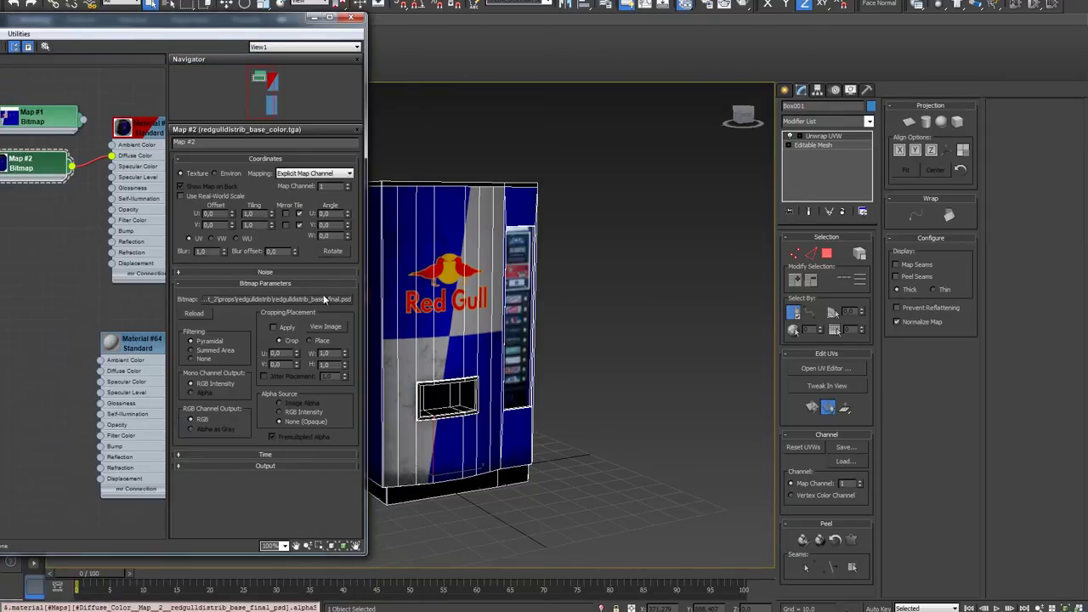
{"action": "left_click", "coordinate": [351, 17]}
Step: Orbit around the machine to inspect the drink panel beside the Red Gull logo
{"action": "left_click", "coordinate": [603, 218]}
{"action": "mouse_move", "coordinate": [507, 410]}
{"action": "middle_mouse_down", "text": "alt"}
{"action": "mouse_move", "coordinate": [483, 389]}
{"action": "mouse_move", "coordinate": [476, 422]}
{"action": "mouse_move", "coordinate": [541, 416]}
{"action": "middle_mouse_up", "text": "alt"}
{"action": "scroll", "coordinate": [549, 259], "scroll_direction": "up", "scroll_amount": 5}
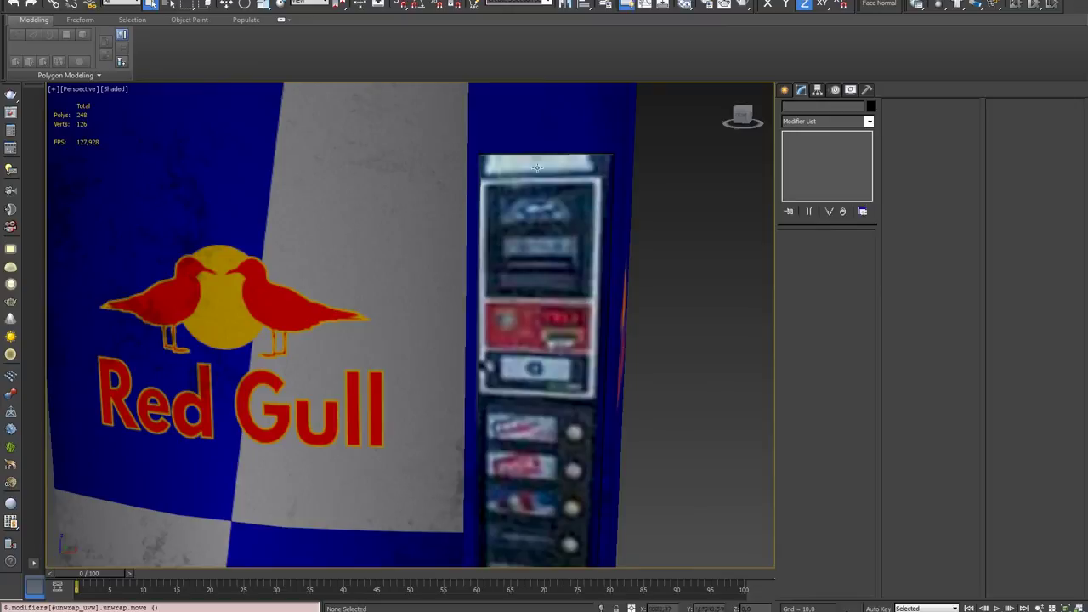
{"action": "scroll", "coordinate": [492, 275], "scroll_direction": "down", "scroll_amount": 5}
{"action": "mouse_move", "coordinate": [492, 275]}
{"action": "middle_mouse_down", "text": "alt"}
{"action": "mouse_move", "coordinate": [519, 335]}
{"action": "mouse_move", "coordinate": [508, 336]}
{"action": "middle_mouse_up", "text": "alt"}
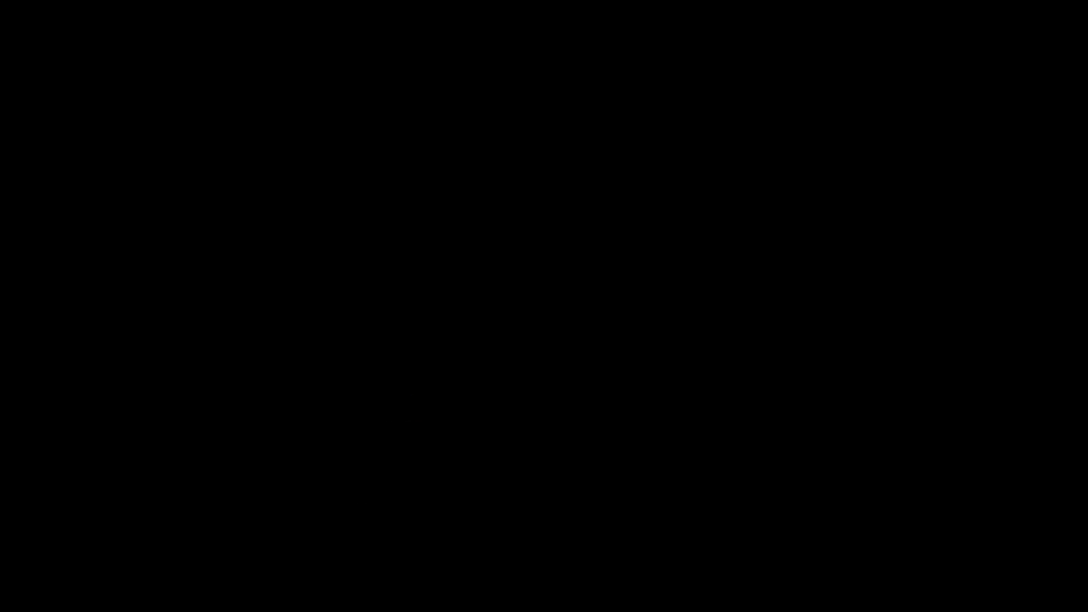